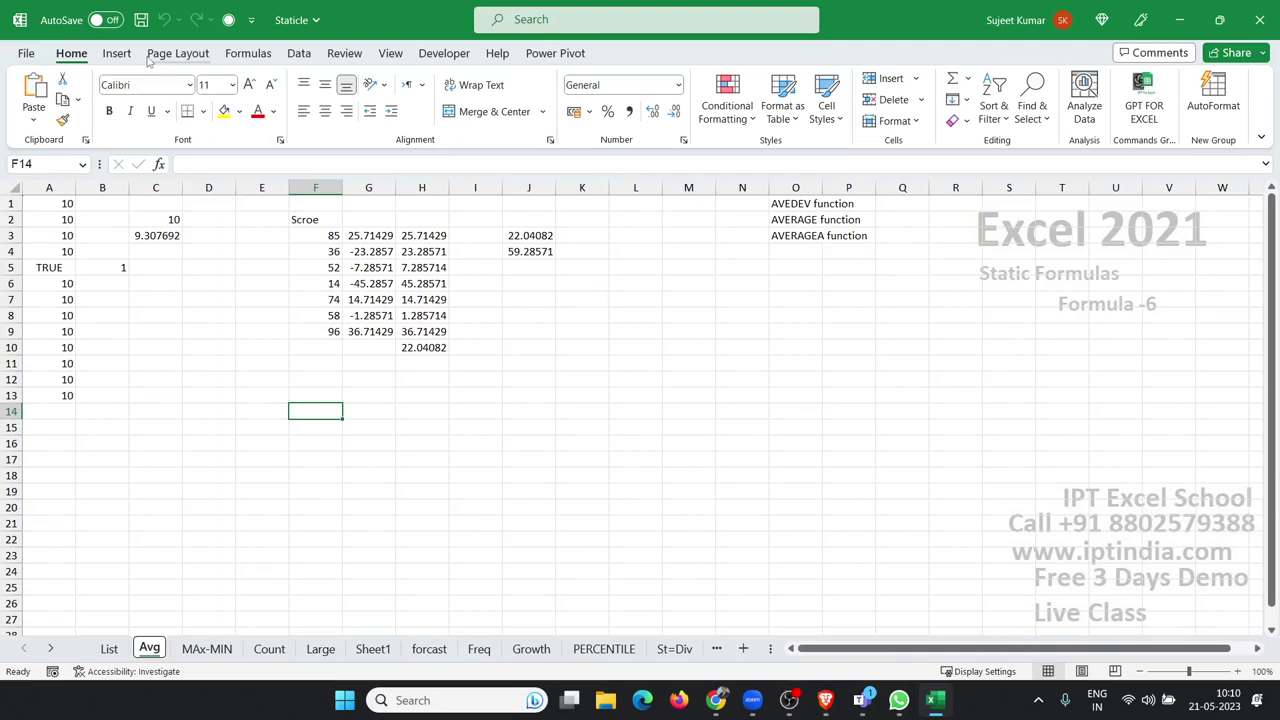
Step: Clear the old average results from C1:C9
{"action": "left_click", "coordinate": [70, 299]}
{"action": "left_click", "coordinate": [172, 217]}
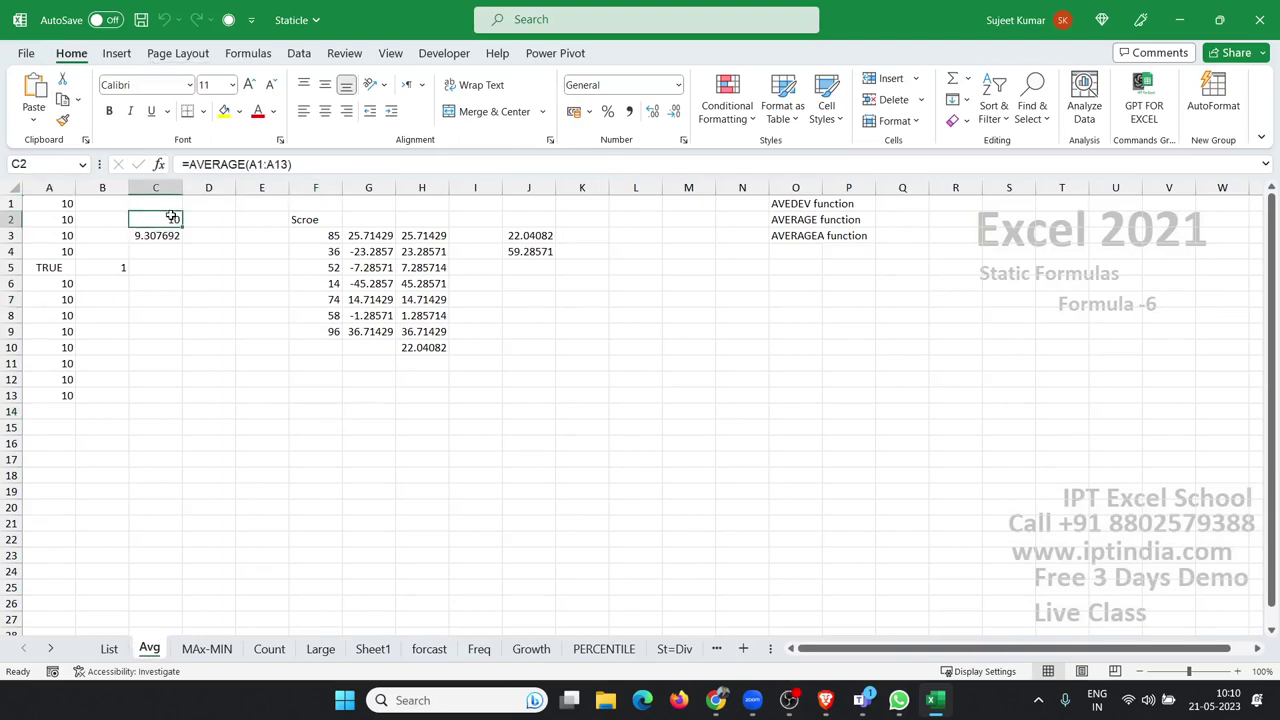
{"action": "left_click", "coordinate": [157, 265]}
{"action": "left_click_drag", "start_coordinate": [157, 329], "coordinate": [175, 192]}
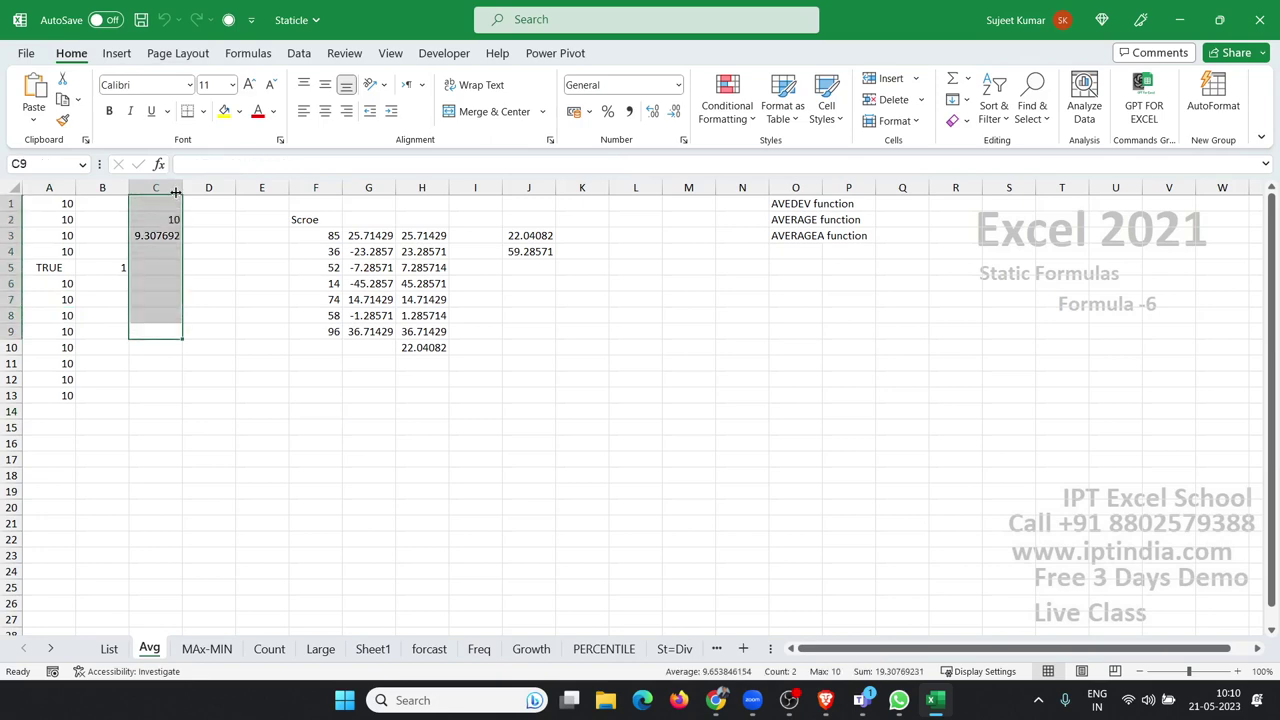
{"action": "key", "text": "Delete"}
Step: Replace TRUE in A5 with 10 and delete the stray 1 in B5
{"action": "key", "text": "Left"}
{"action": "key", "text": "Up"}
{"action": "key", "text": "Up"}
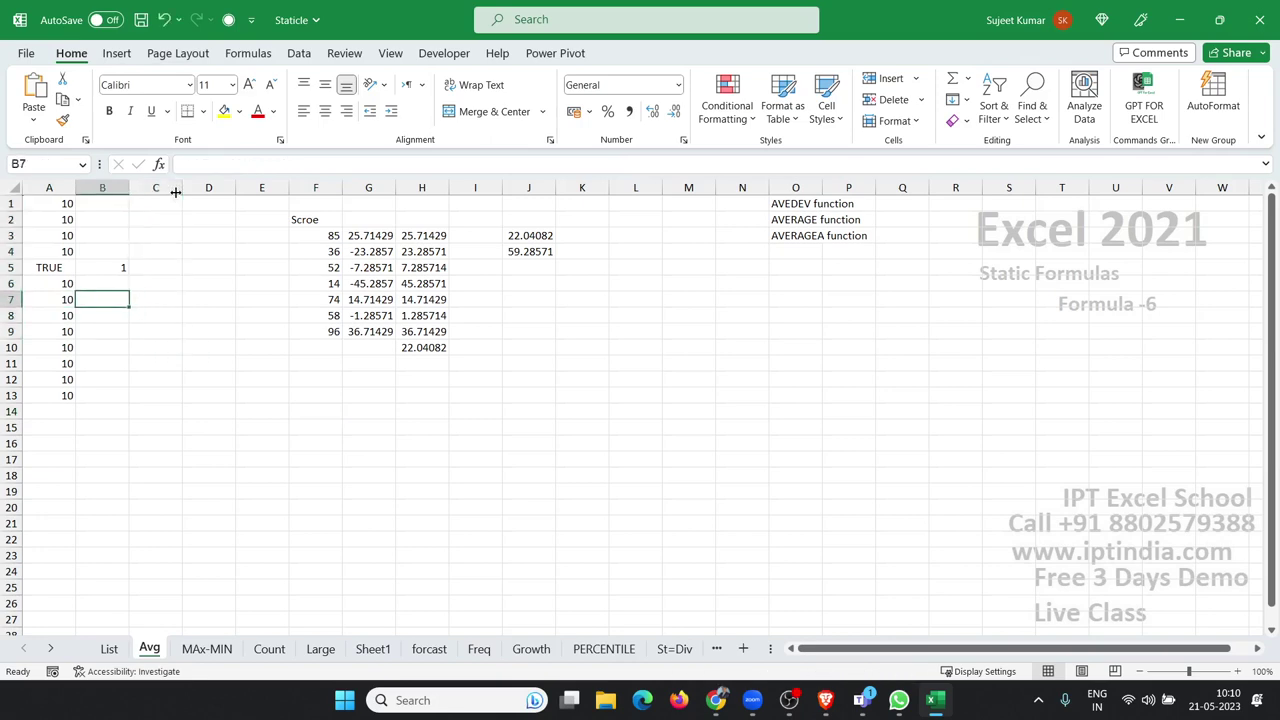
{"action": "key", "text": "Up"}
{"action": "key", "text": "Up"}
{"action": "key", "text": "Left"}
{"action": "type", "text": "1"}
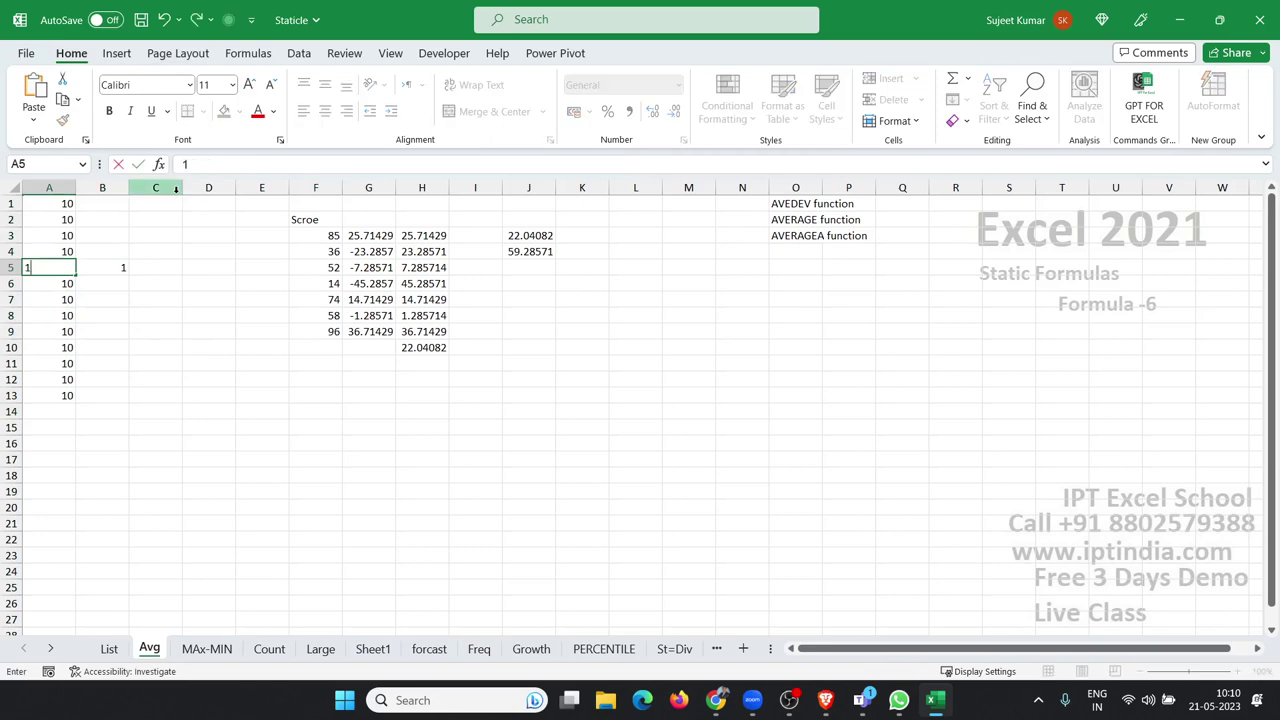
{"action": "type", "text": "0"}
{"action": "key", "text": "Right"}
{"action": "key", "text": "Delete"}
{"action": "key", "text": "Up"}
{"action": "key", "text": "Up"}
{"action": "key", "text": "Up"}
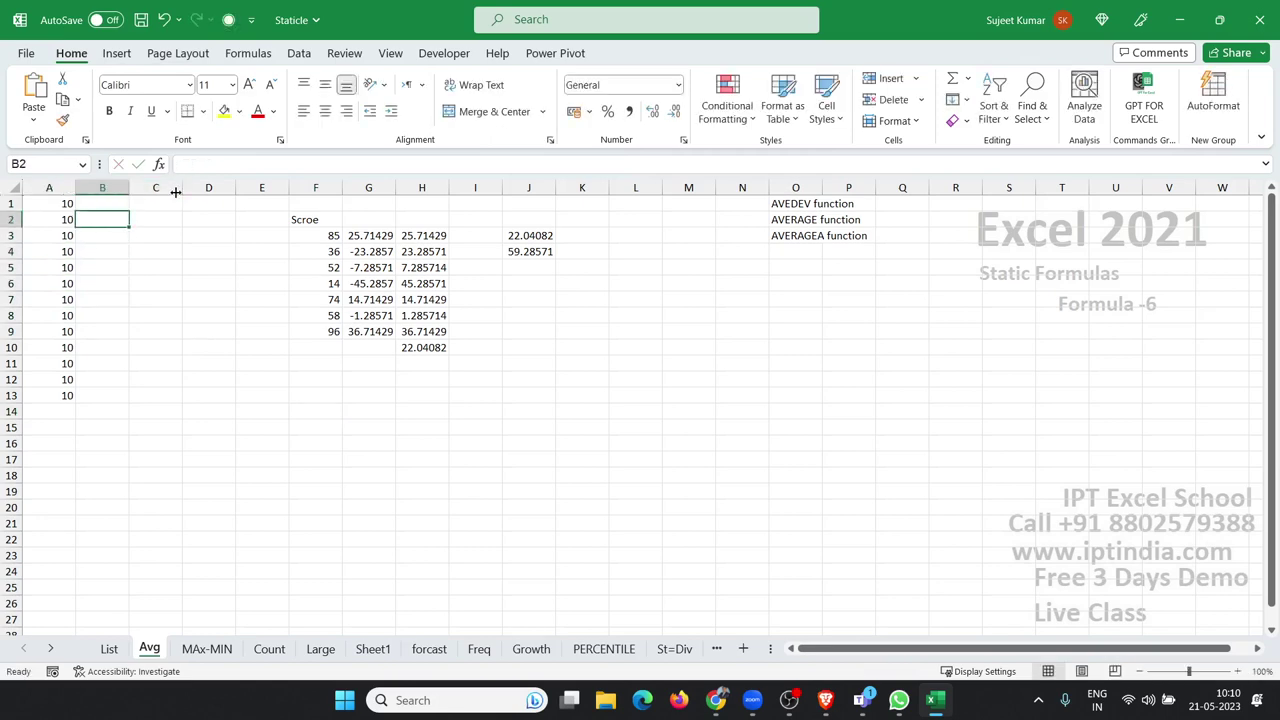
Step: Enter =AVERAGE(A1:A13) in C2, returning 10
{"action": "key", "text": "Right"}
{"action": "type", "text": "=av"}
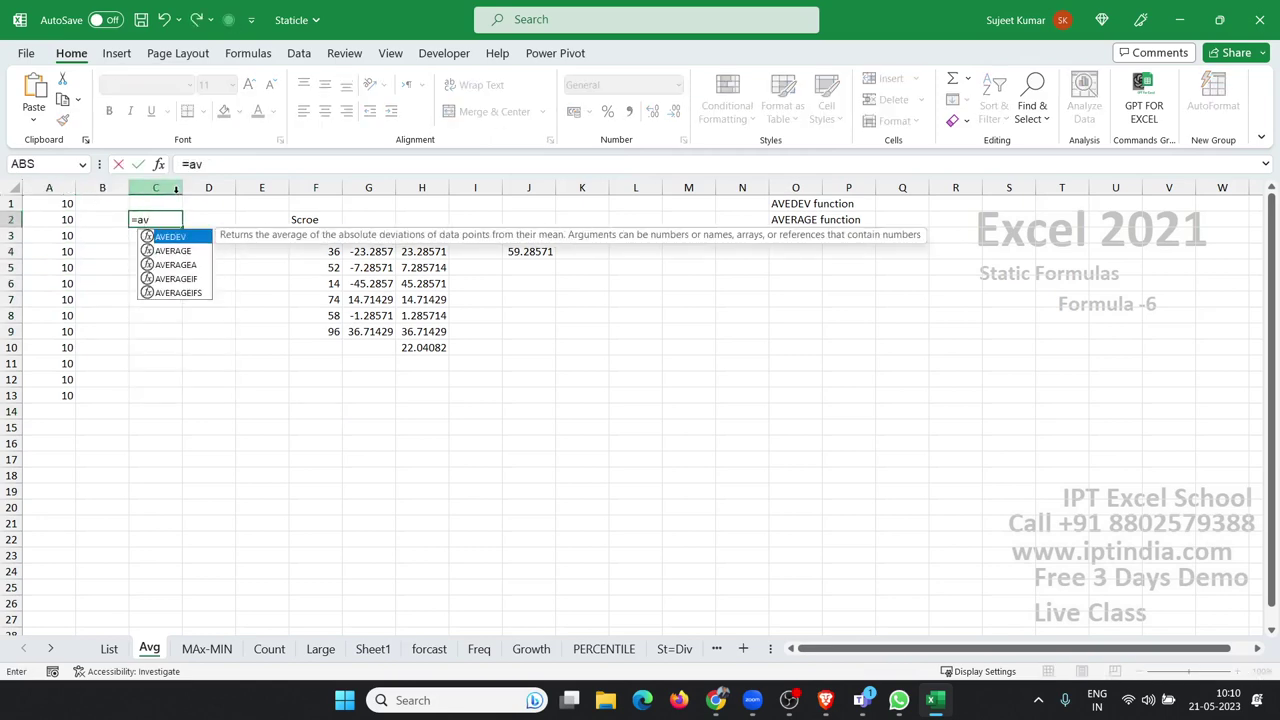
{"action": "key", "text": "Down"}
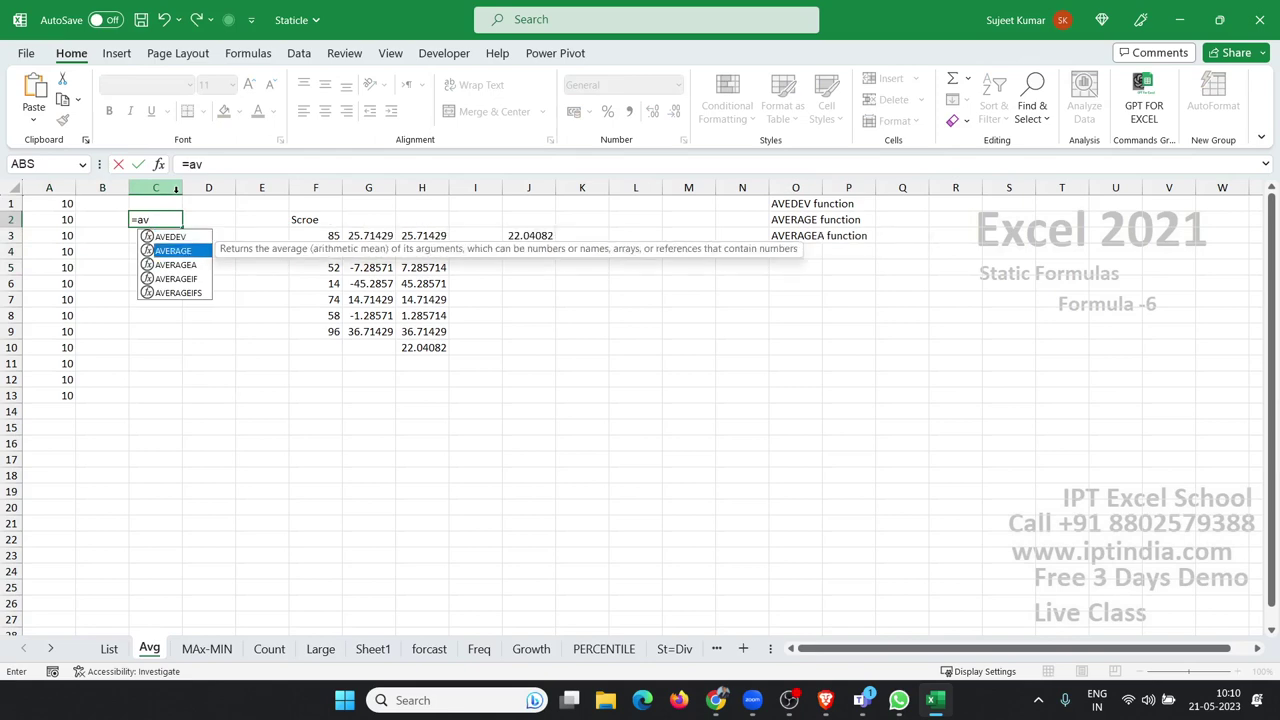
{"action": "key", "text": "Tab"}
{"action": "key", "text": "Left"}
{"action": "key", "text": "Up"}
{"action": "key", "text": "Left"}
{"action": "key", "text": "ctrl+shift+Down"}
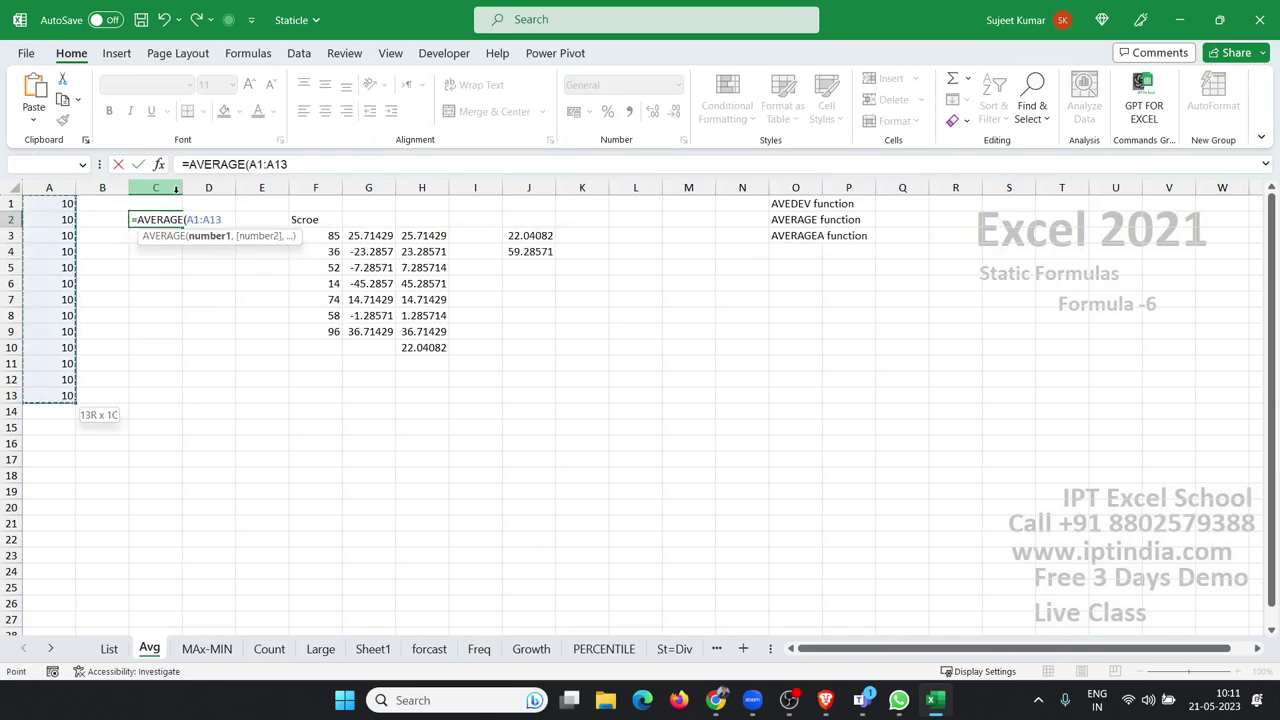
{"action": "key", "text": "Return"}
Step: Enter =AVERAGEA(A1:A13) in C3, also returning 10
{"action": "type", "text": "=av"}
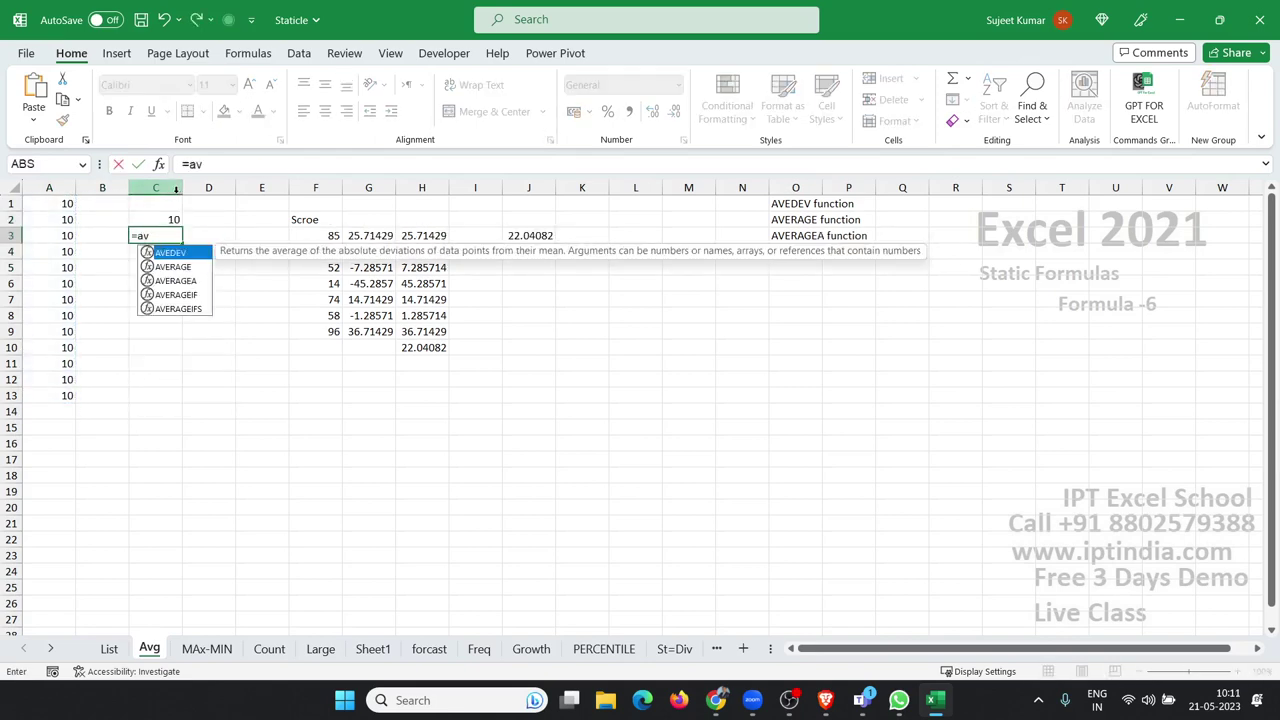
{"action": "key", "text": "Down"}
{"action": "key", "text": "Down"}
{"action": "key", "text": "Up"}
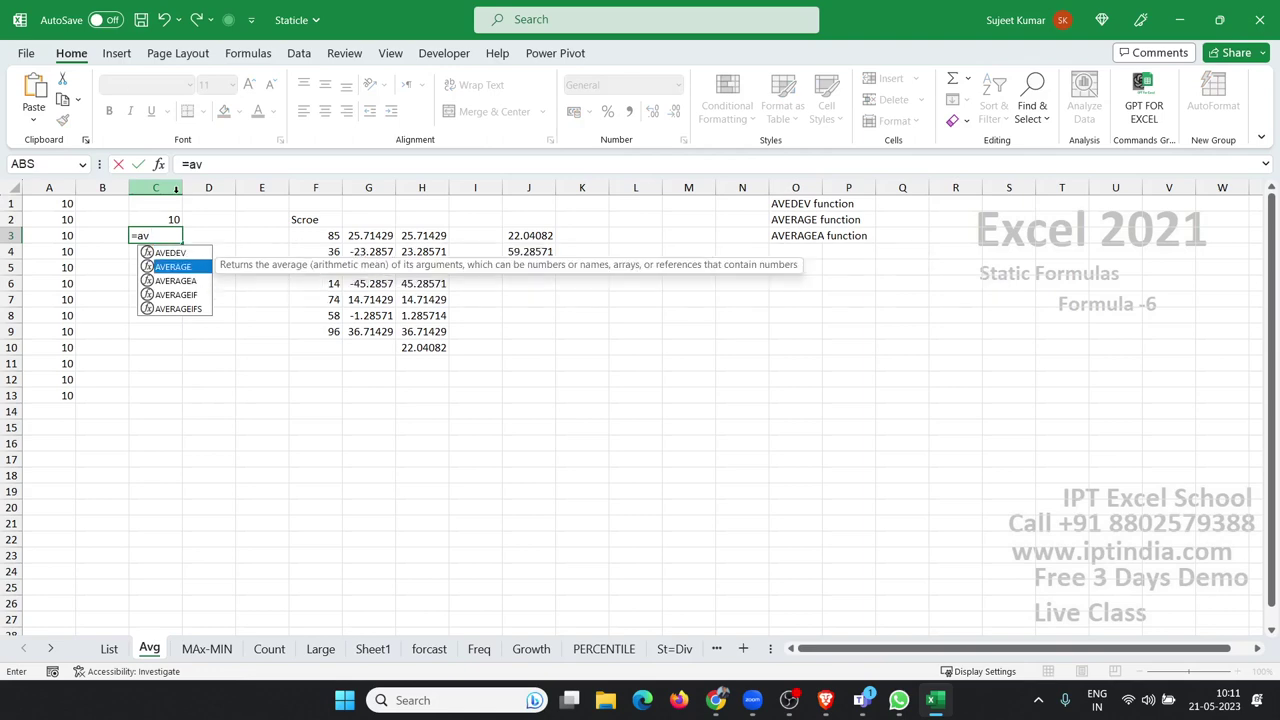
{"action": "key", "text": "Down"}
{"action": "key", "text": "Tab"}
{"action": "key", "text": "Left"}
{"action": "key", "text": "Left"}
{"action": "key", "text": "Up"}
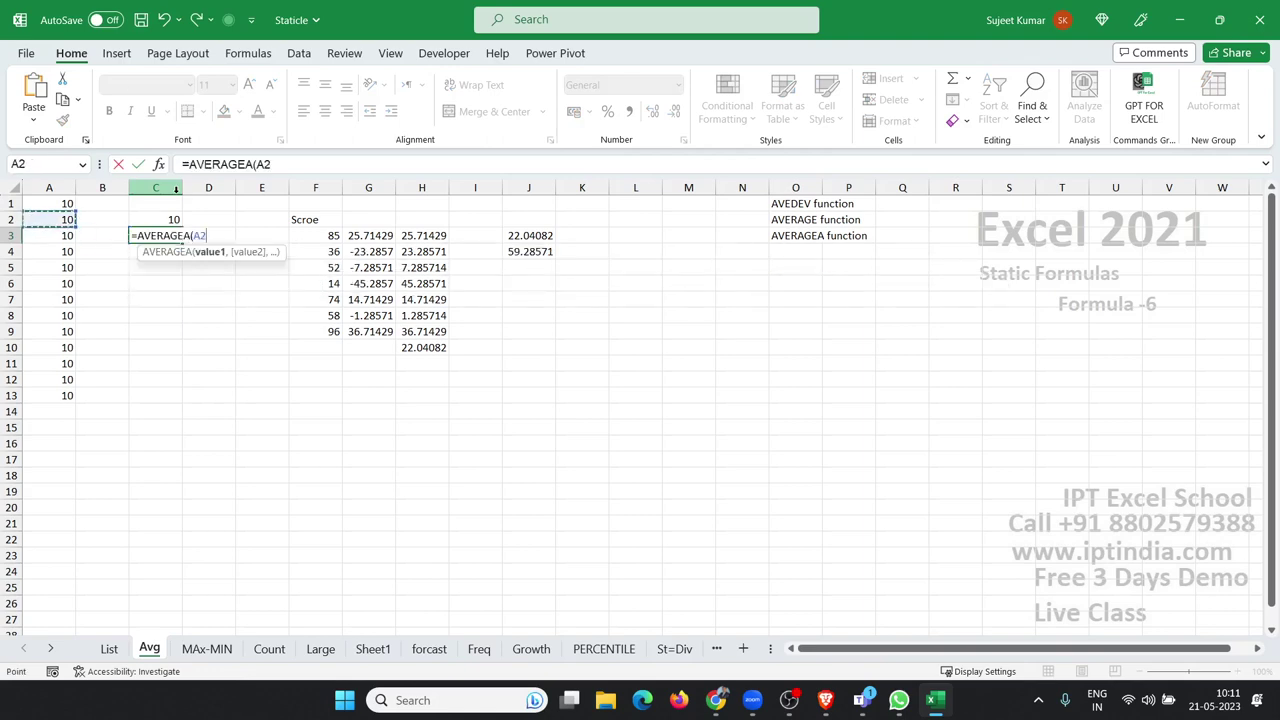
{"action": "key", "text": "Up"}
{"action": "key", "text": "ctrl+shift+Down"}
{"action": "key", "text": "Return"}
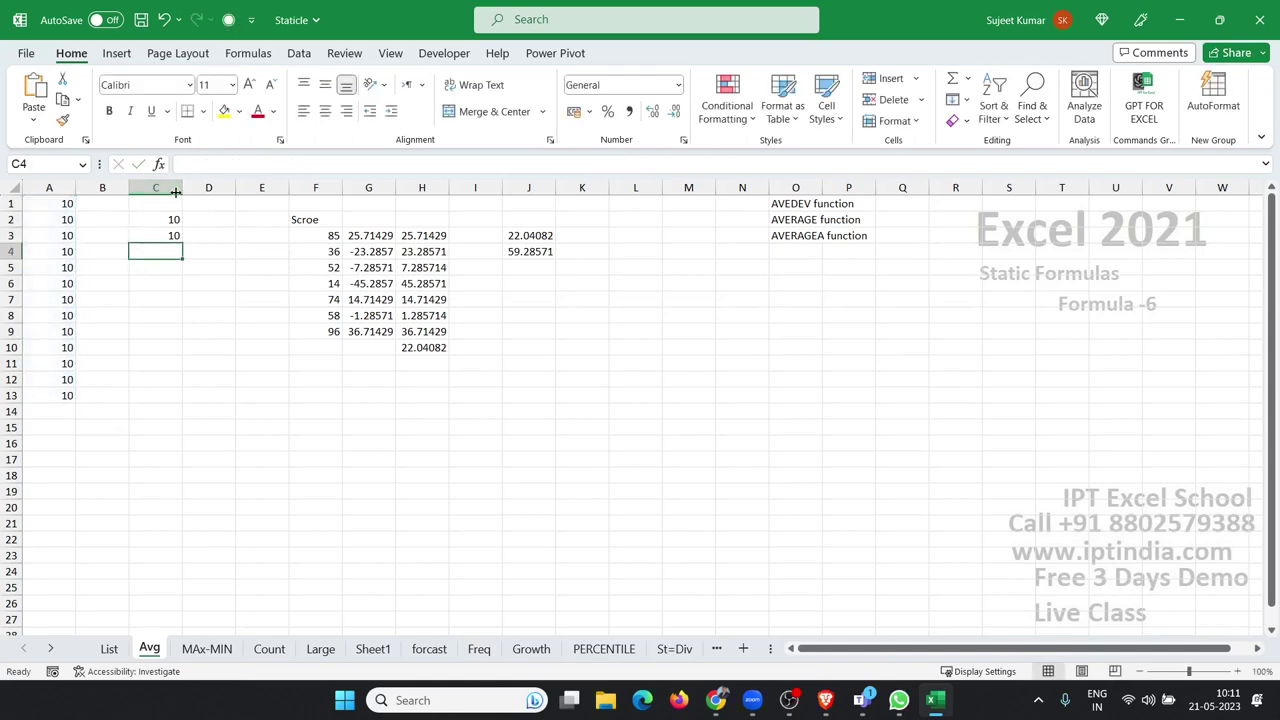
{"action": "key", "text": "Up"}
{"action": "key", "text": "Down"}
{"action": "key", "text": "Down"}
{"action": "key", "text": "Down"}
{"action": "key", "text": "Left"}
{"action": "key", "text": "Left"}
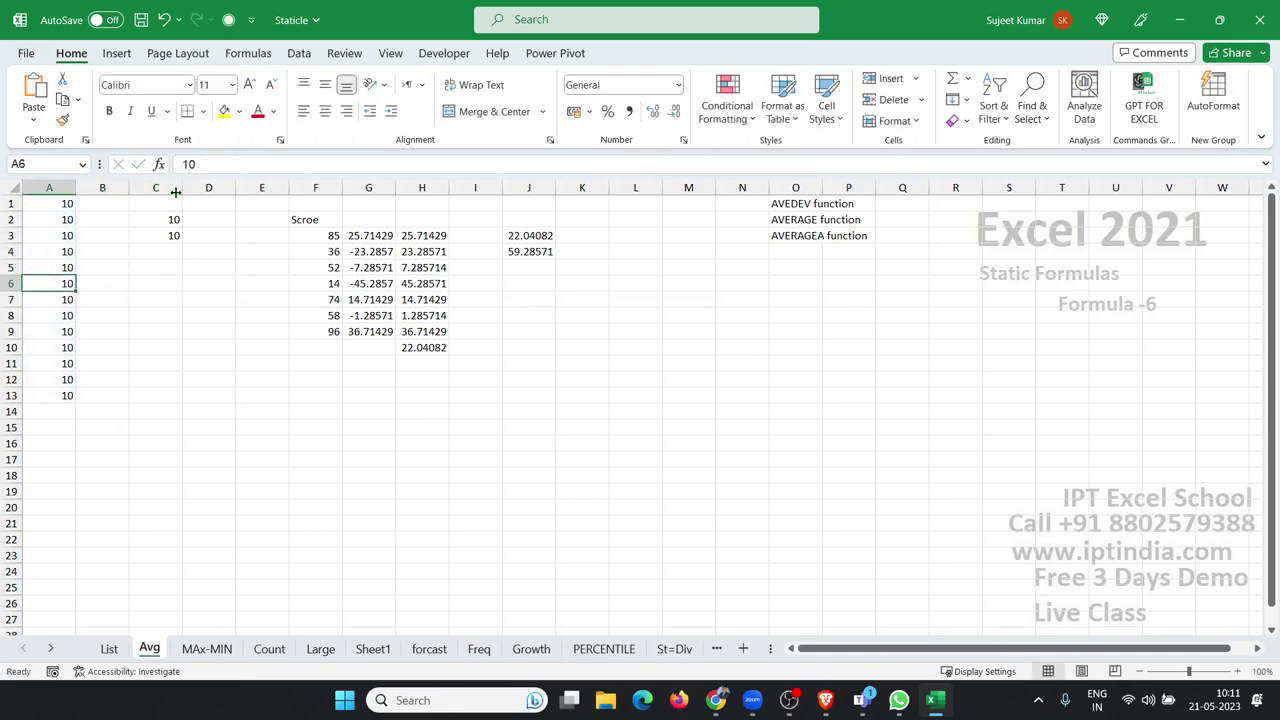
Step: Change A6 from 10 to TRUE, dropping C3's AVERAGEA result to 9.307692
{"action": "key", "text": "Delete"}
{"action": "type", "text": "tr"}
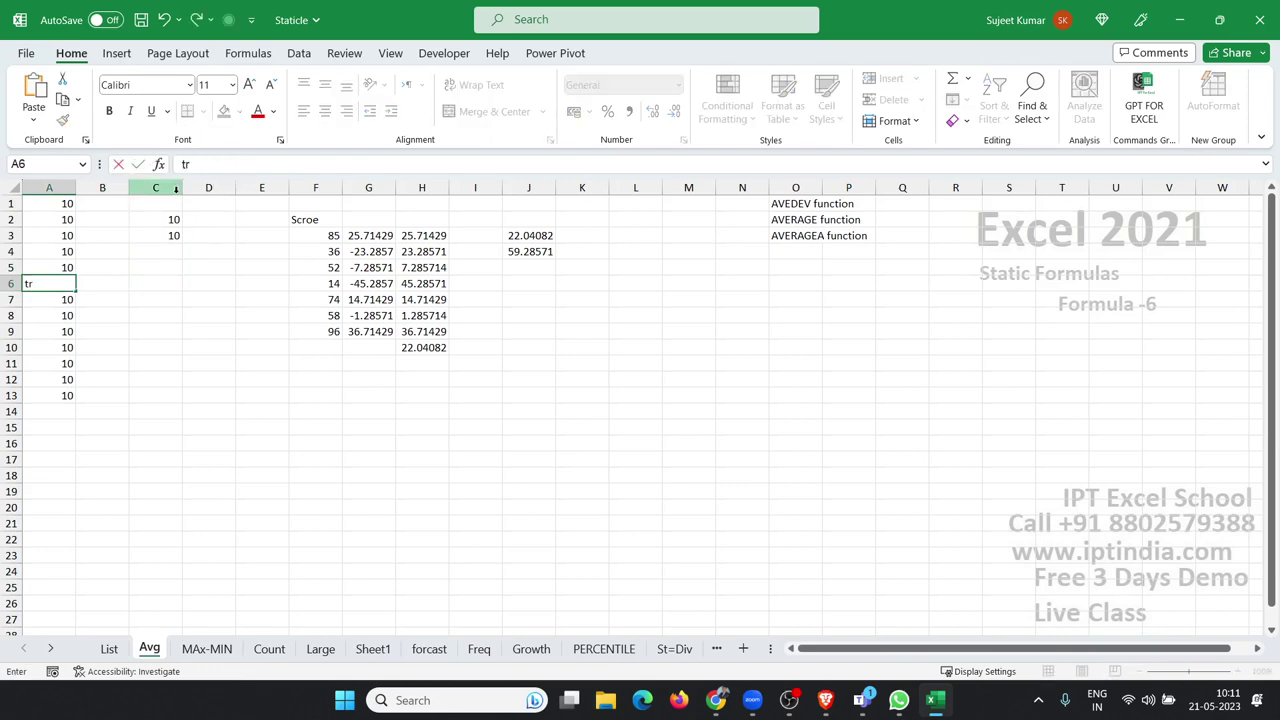
{"action": "type", "text": "ue"}
{"action": "key", "text": "Return"}
{"action": "key", "text": "Right"}
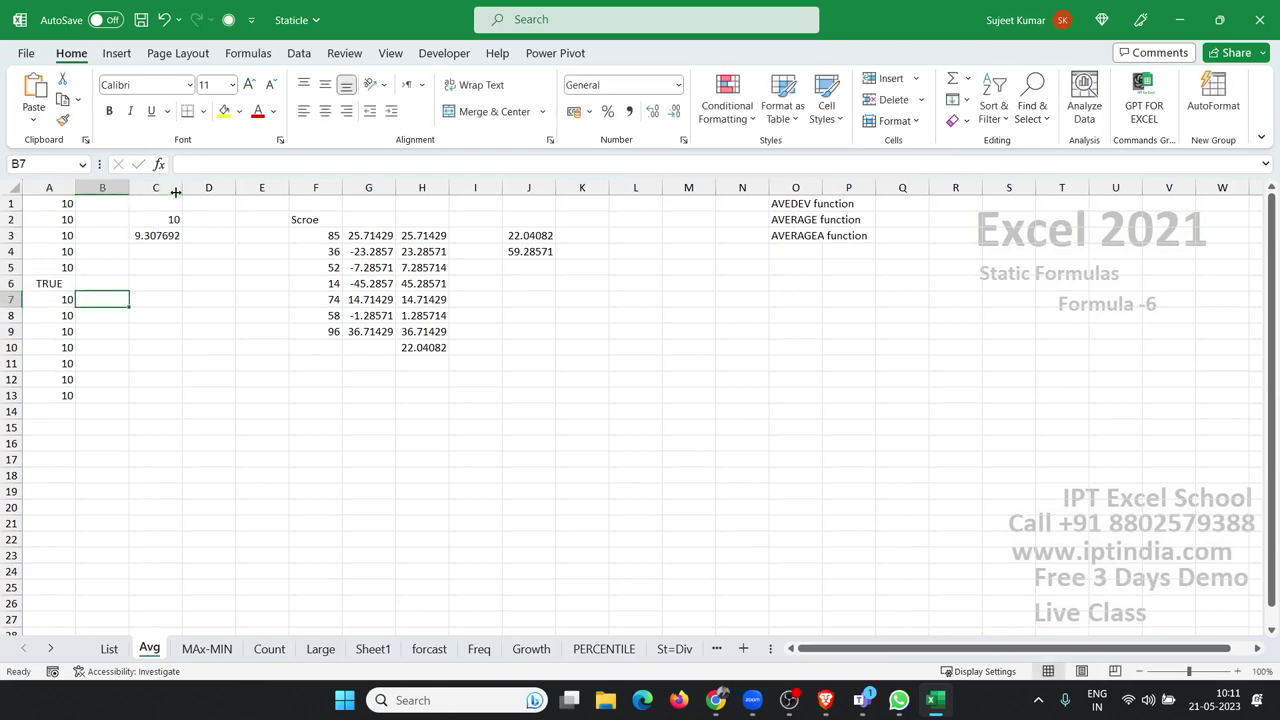
{"action": "key", "text": "Right"}
{"action": "key", "text": "Up"}
{"action": "key", "text": "Up"}
{"action": "key", "text": "Up"}
{"action": "key", "text": "Up"}
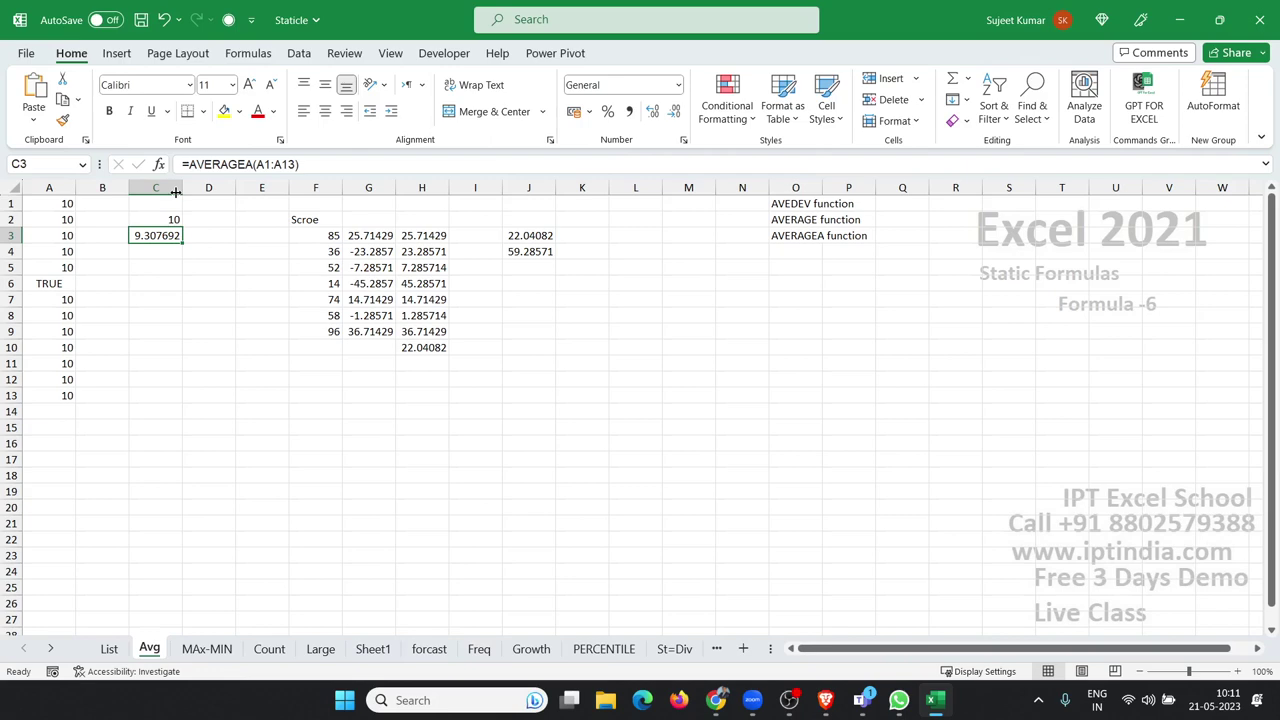
{"action": "key", "text": "Right"}
{"action": "key", "text": "Left"}
{"action": "key", "text": "Up"}
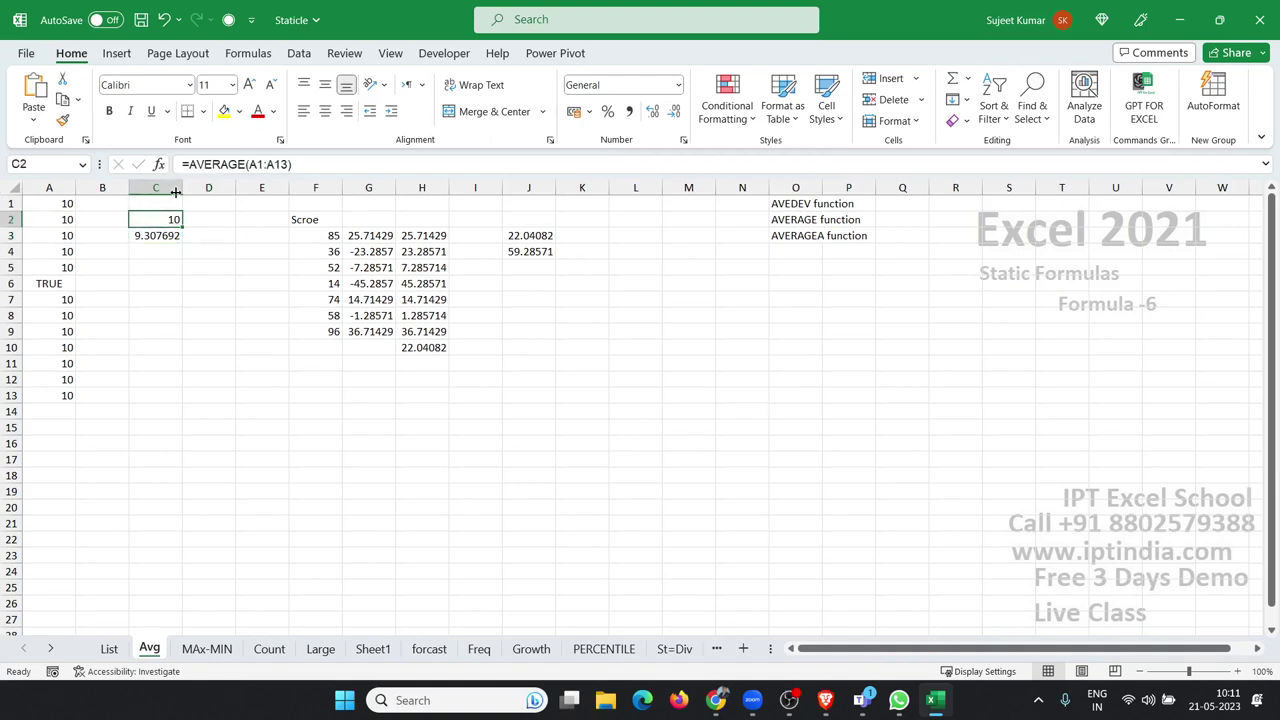
{"action": "key", "text": "Right"}
{"action": "key", "text": "Right"}
{"action": "key", "text": "Right"}
{"action": "key", "text": "Right"}
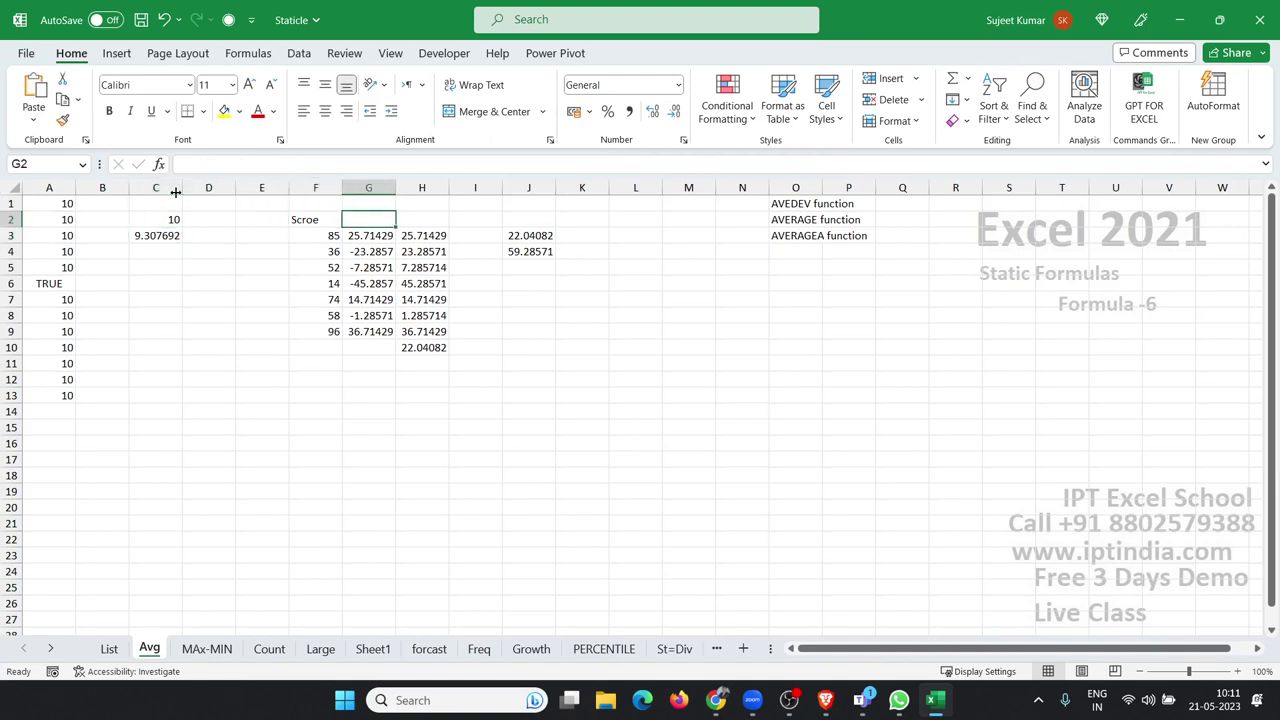
{"action": "key", "text": "Down"}
{"action": "key", "text": "Left"}
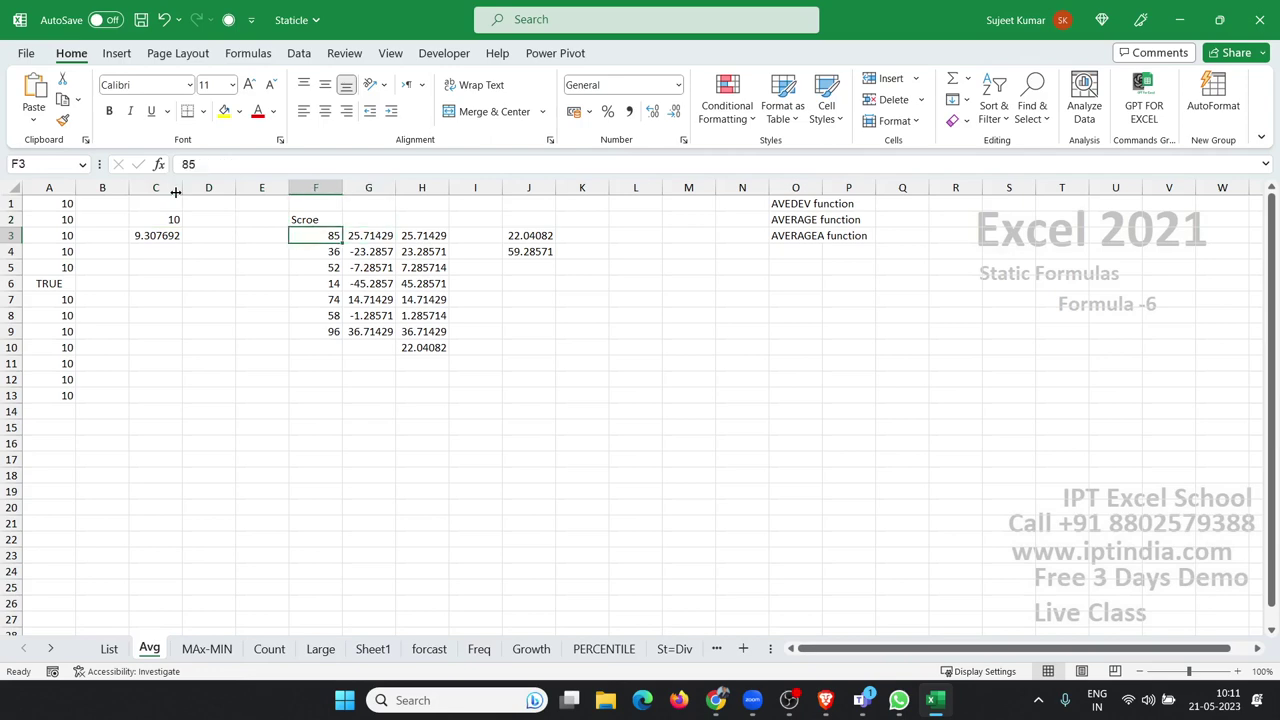
{"action": "key", "text": "Right"}
{"action": "key", "text": "shift+Right"}
{"action": "key", "text": "ctrl+shift+Down"}
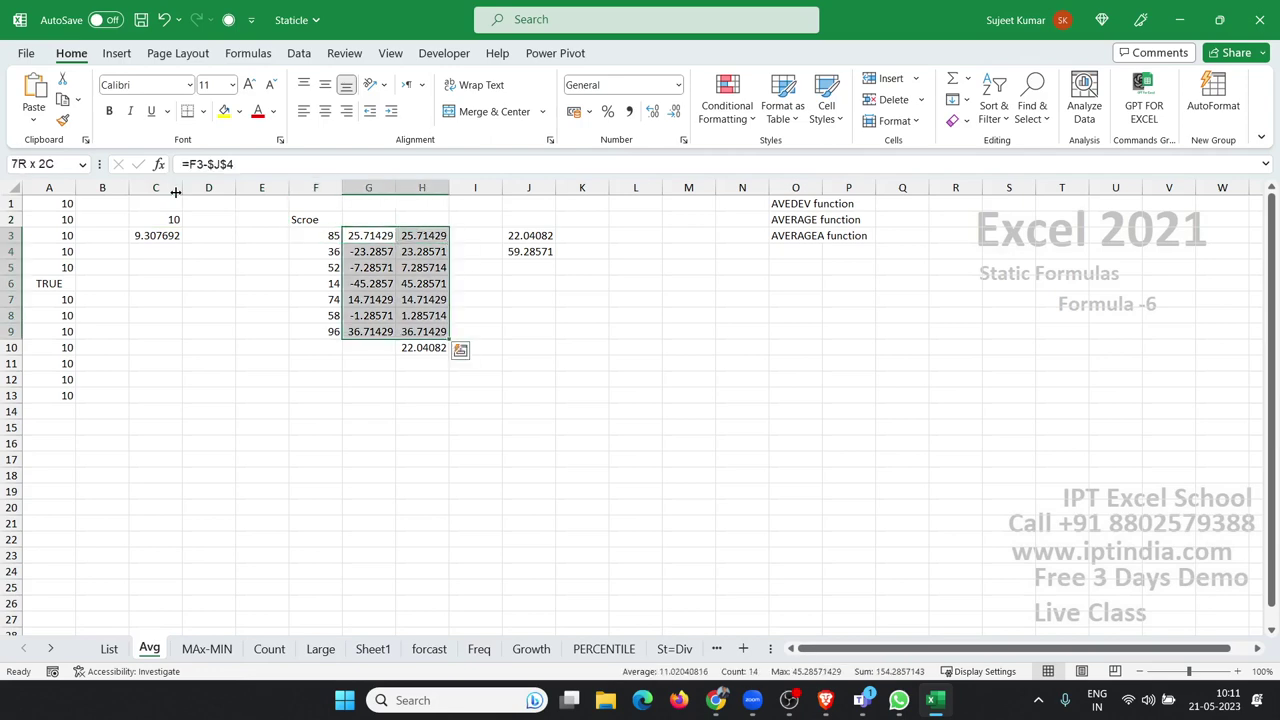
{"action": "key", "text": "Delete"}
{"action": "key", "text": "ctrl+z"}
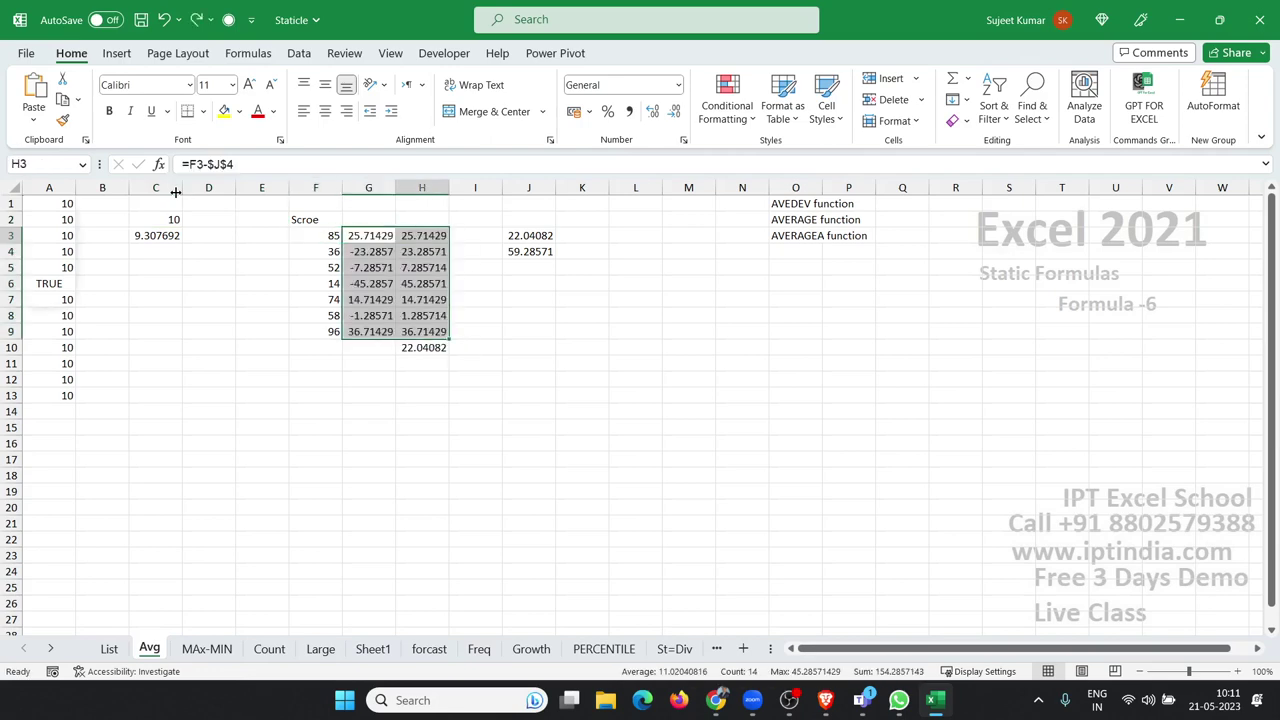
{"action": "key", "text": "Right"}
{"action": "key", "text": "Right"}
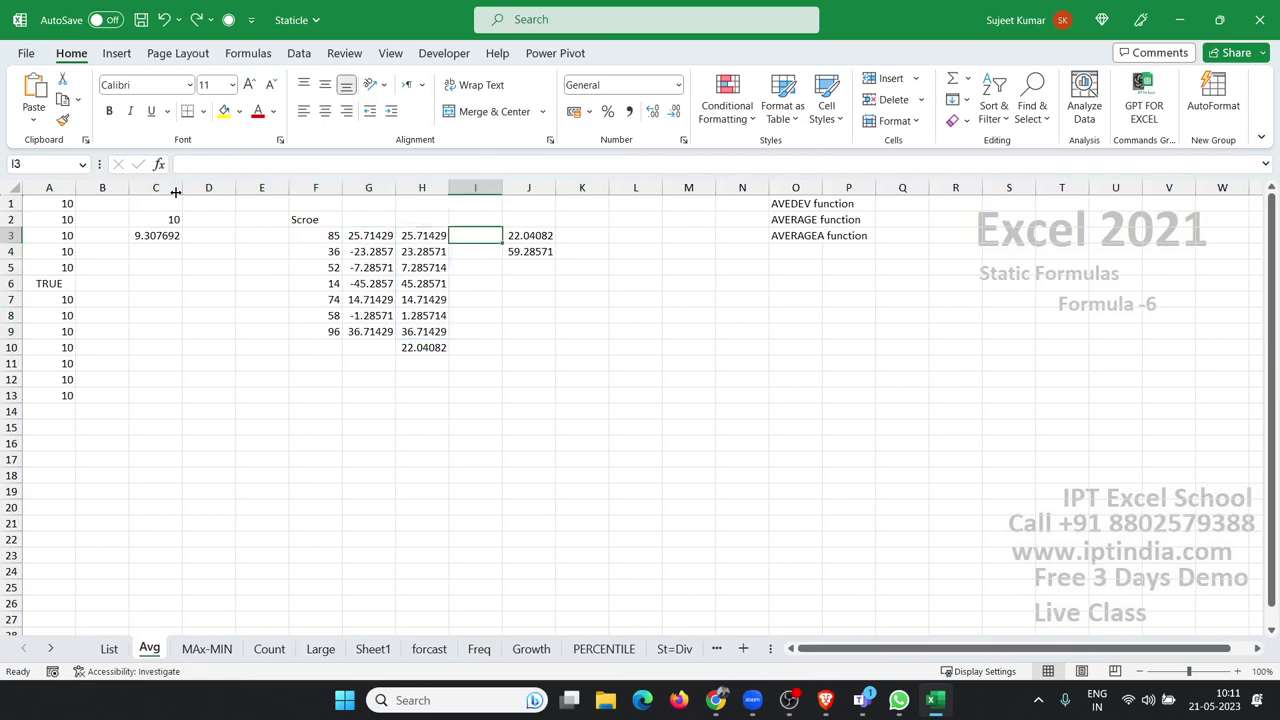
{"action": "key", "text": "Left"}
{"action": "key", "text": "Left"}
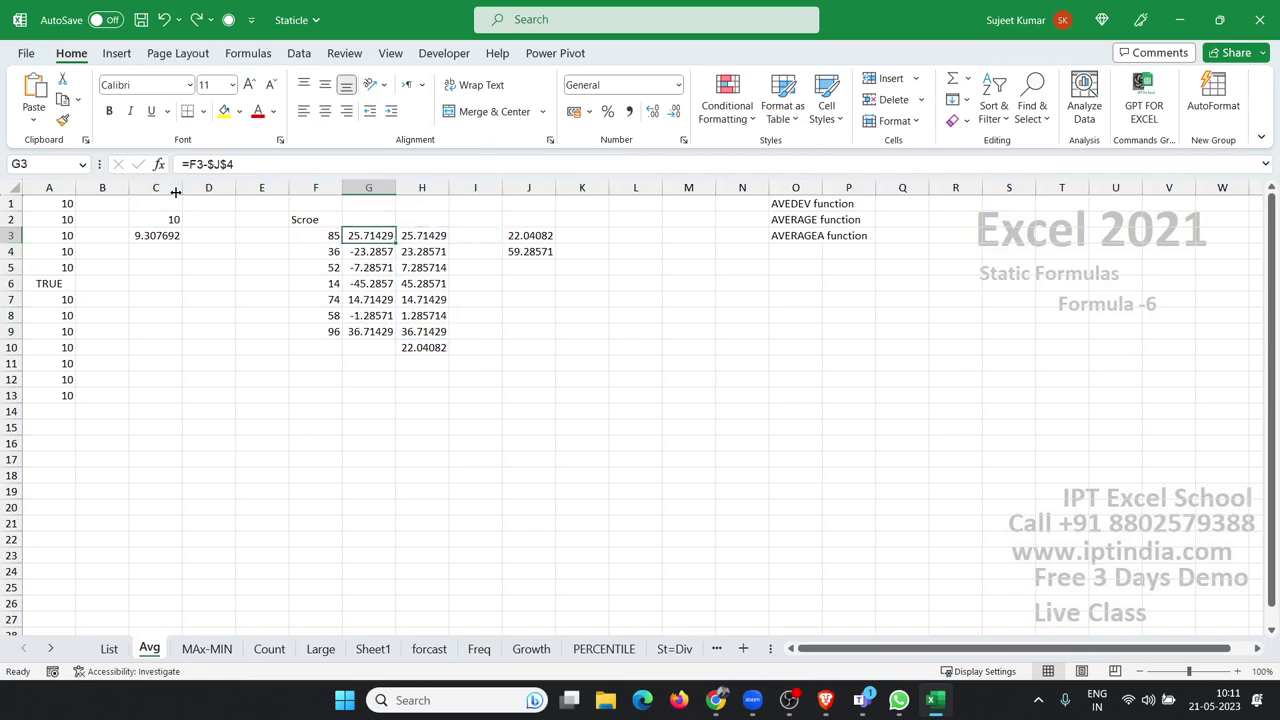
{"action": "key", "text": "shift+Right"}
{"action": "key", "text": "ctrl+shift+Down"}
{"action": "key", "text": "Delete"}
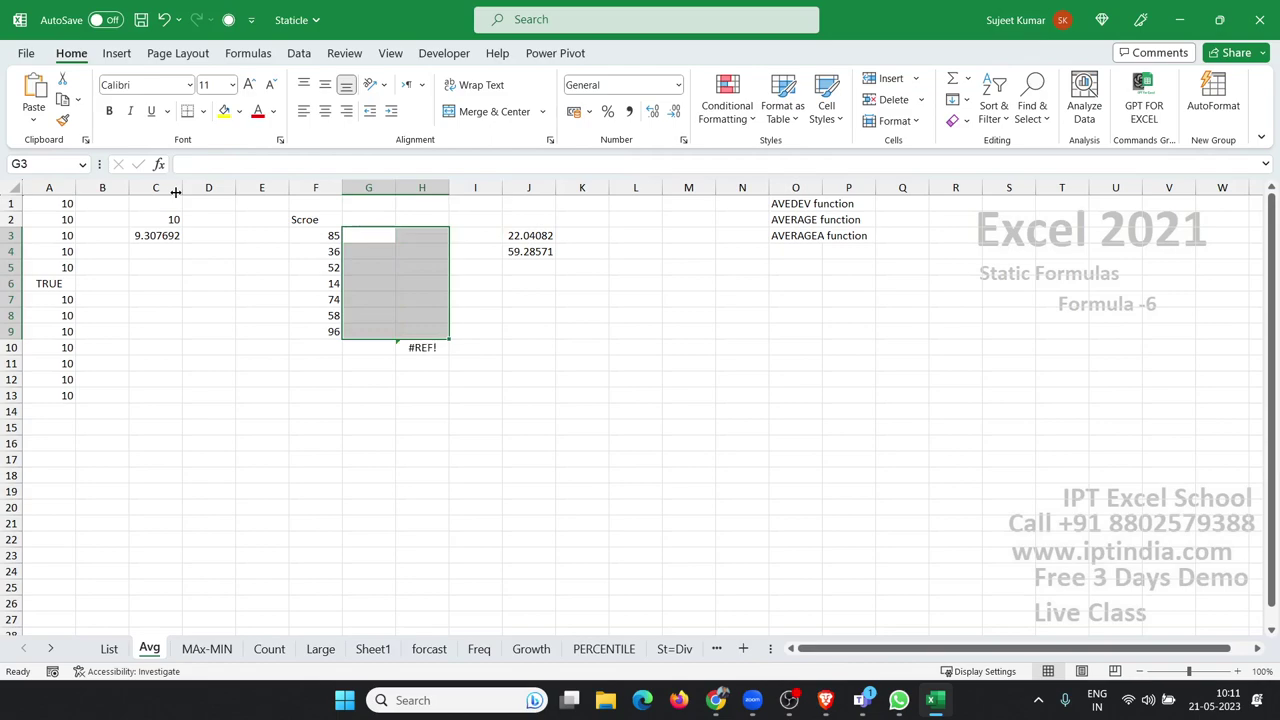
{"action": "key", "text": "ctrl+Down"}
{"action": "key", "text": "ctrl+Up"}
{"action": "key", "text": "Right"}
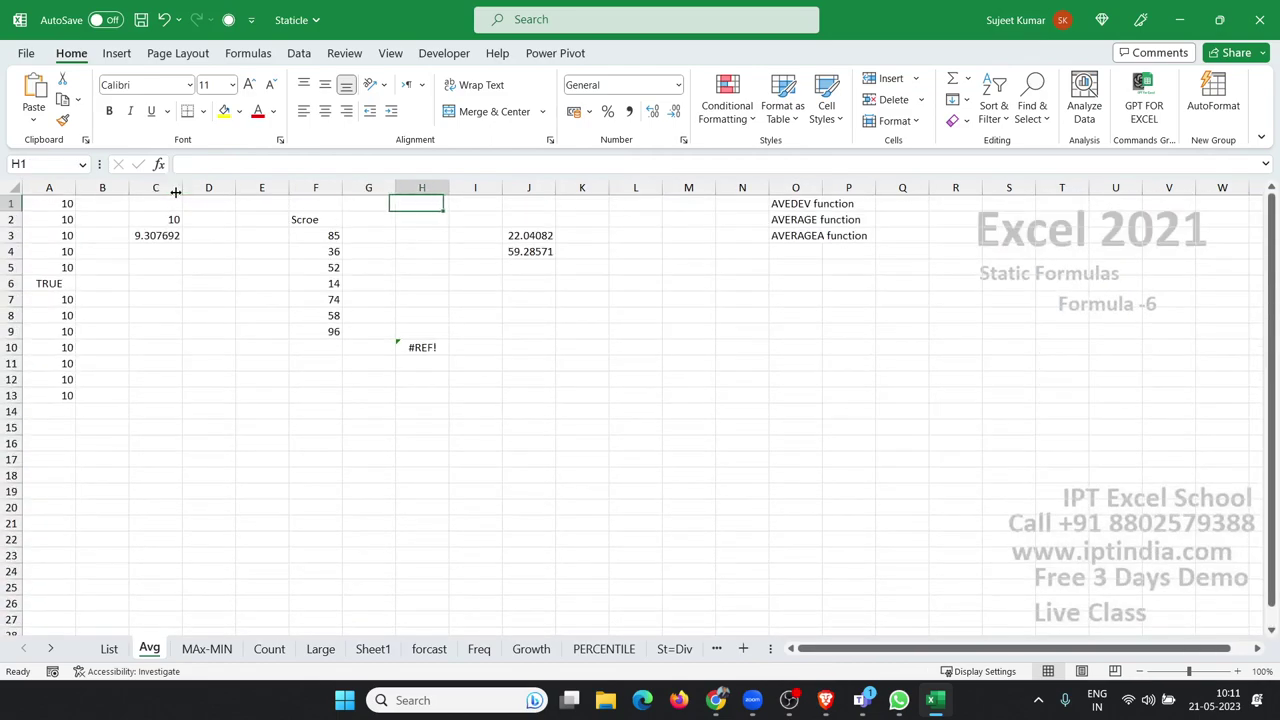
{"action": "key", "text": "Right"}
{"action": "key", "text": "Right"}
{"action": "key", "text": "Left"}
{"action": "key", "text": "Right"}
{"action": "key", "text": "ctrl+Right"}
{"action": "key", "text": "ctrl+Right"}
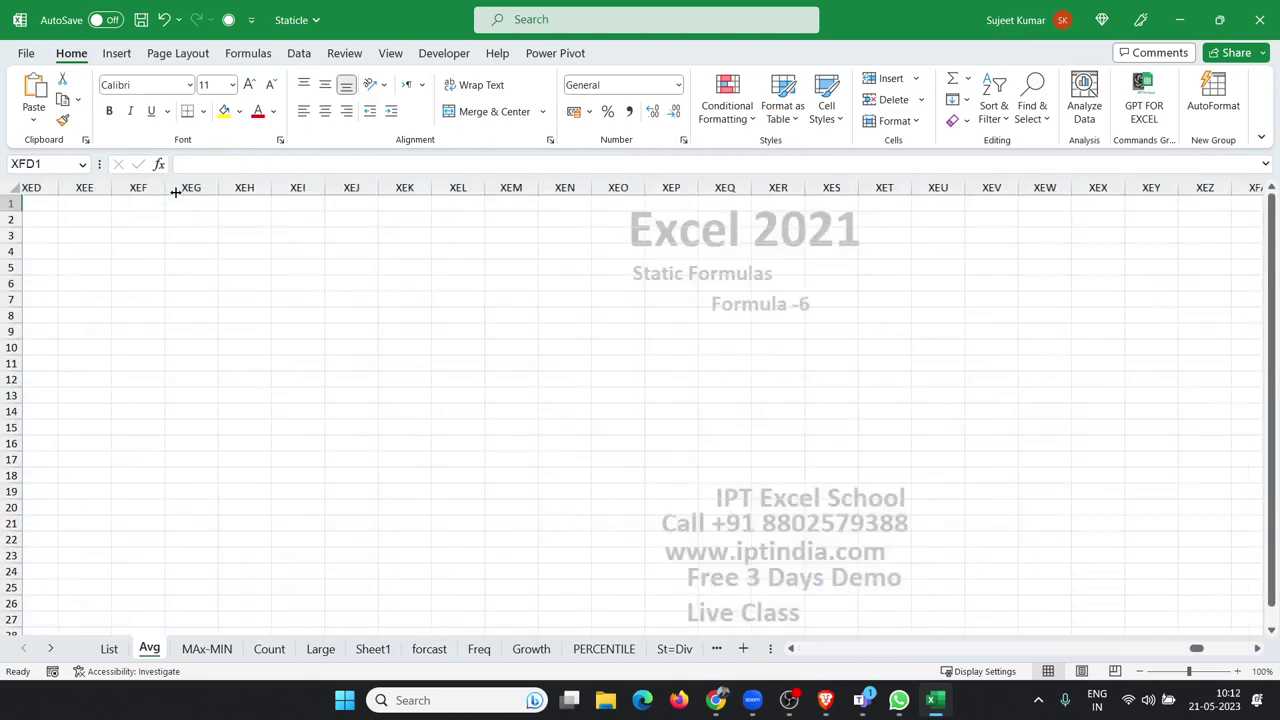
{"action": "key", "text": "ctrl+Home"}
{"action": "key", "text": "ctrl+z"}
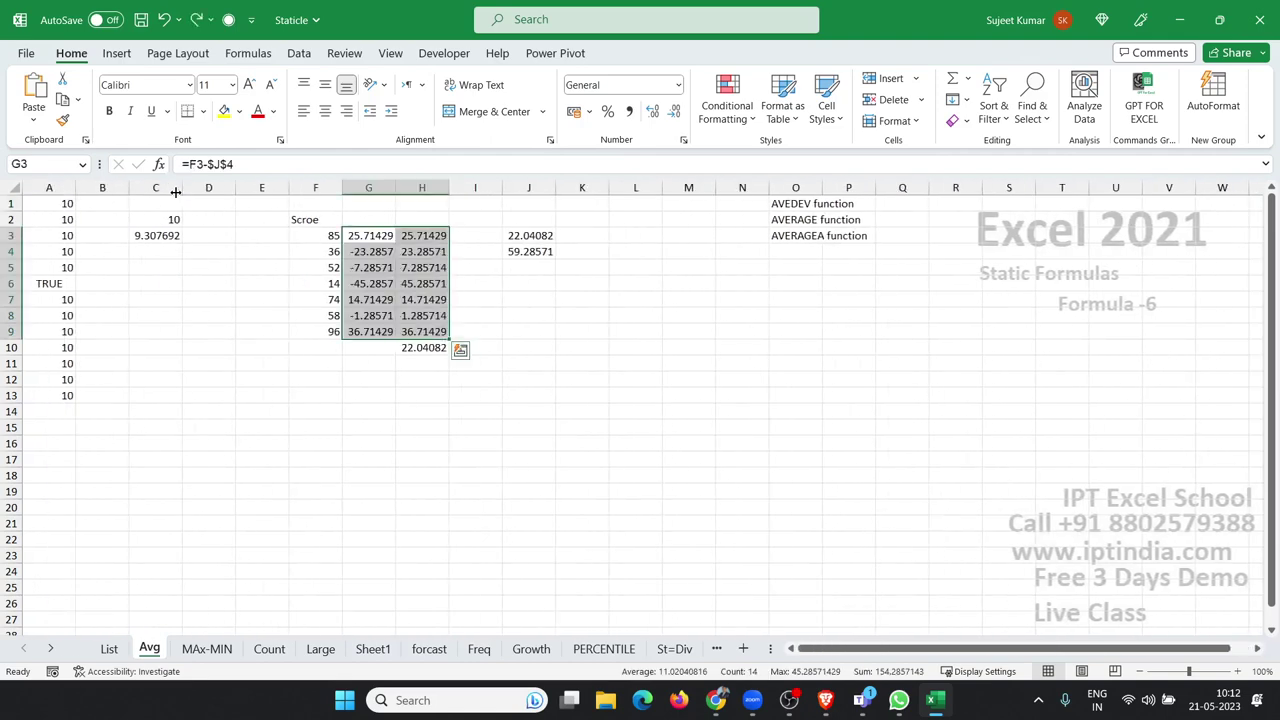
{"action": "key", "text": "Down"}
{"action": "key", "text": "Down"}
{"action": "key", "text": "Down"}
{"action": "key", "text": "Down"}
{"action": "key", "text": "Down"}
{"action": "key", "text": "Down"}
{"action": "key", "text": "Right"}
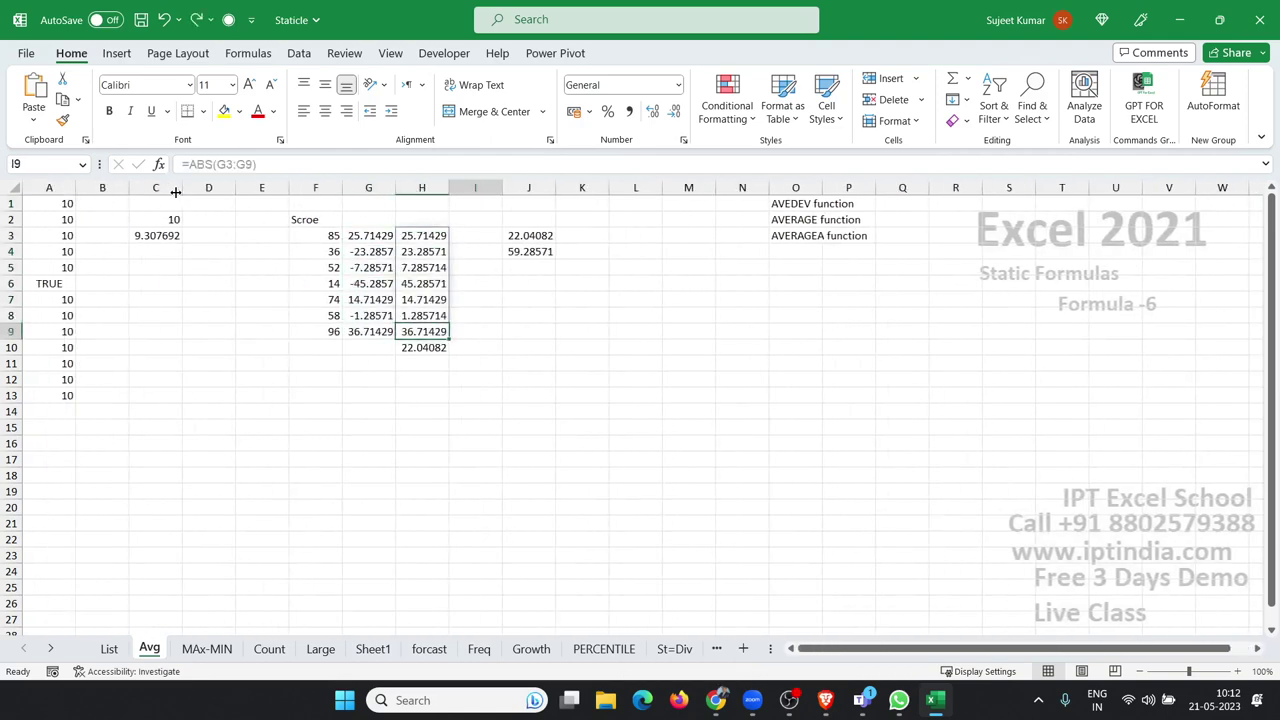
{"action": "key", "text": "Right"}
{"action": "key", "text": "Left"}
{"action": "key", "text": "Down"}
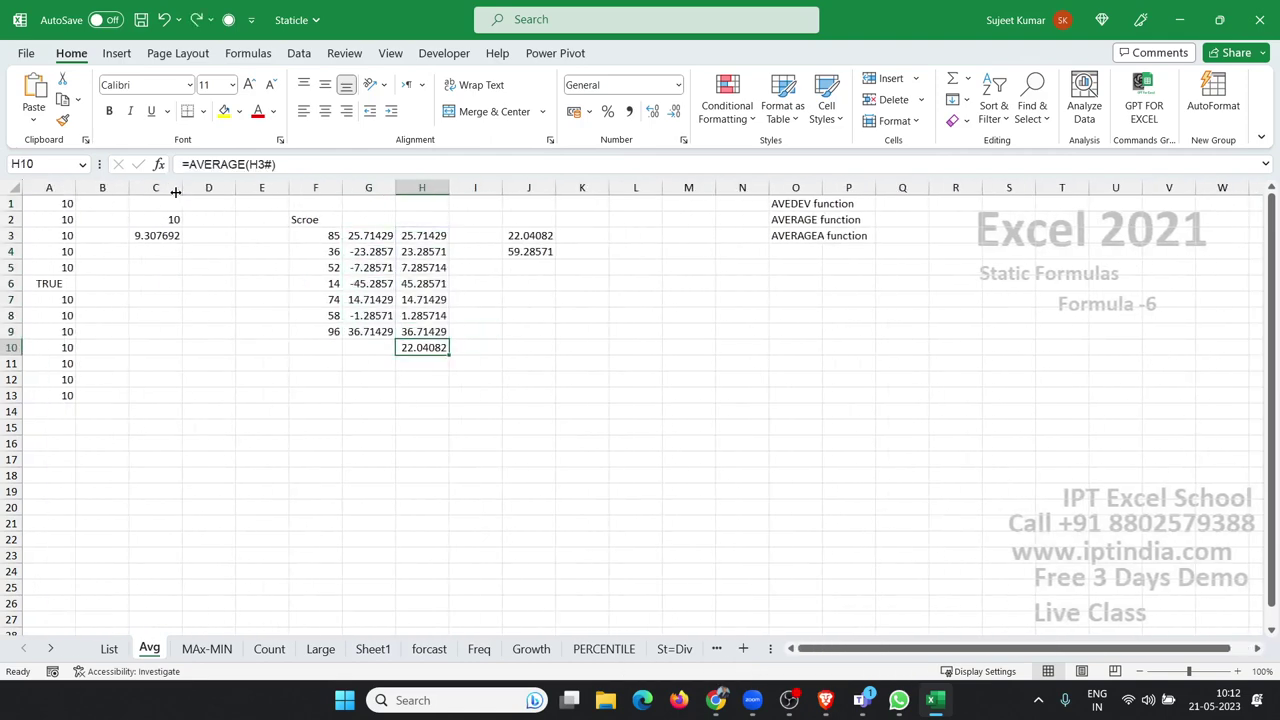
{"action": "key", "text": "Up"}
{"action": "key", "text": "Left"}
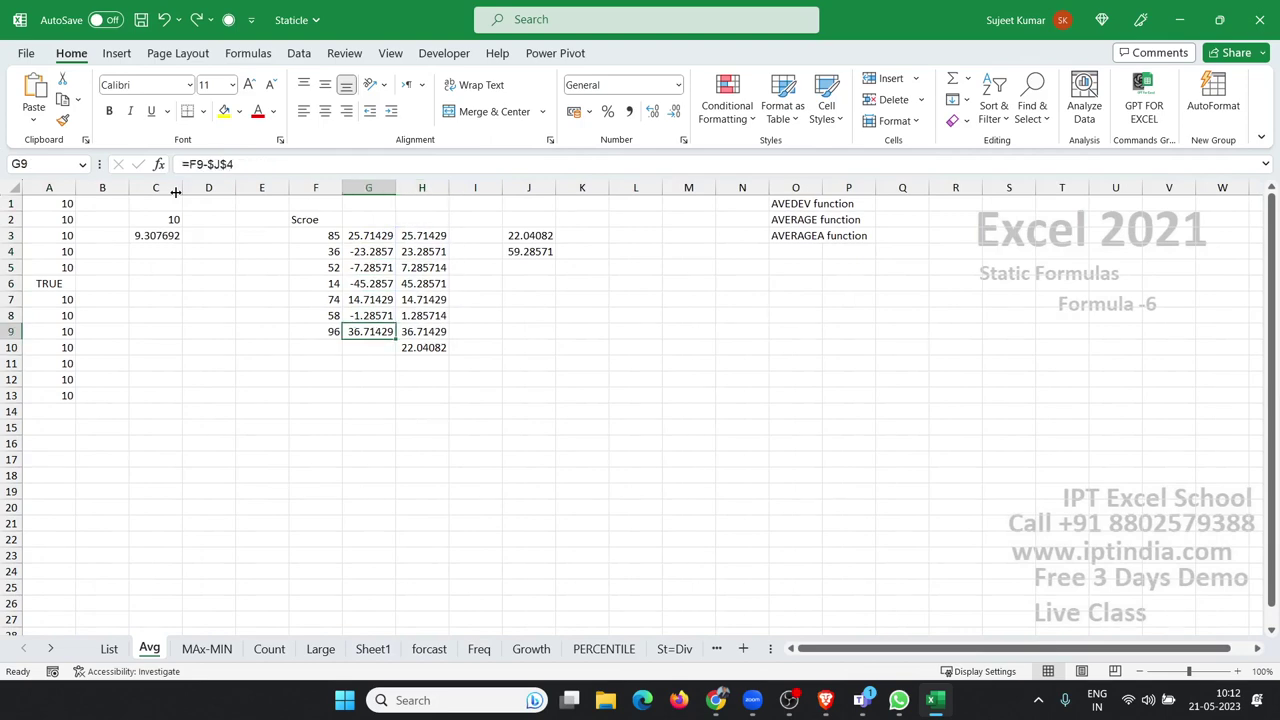
{"action": "key", "text": "Right"}
{"action": "key", "text": "Right"}
{"action": "key", "text": "Up"}
{"action": "key", "text": "Up"}
{"action": "key", "text": "Up"}
{"action": "key", "text": "Up"}
{"action": "key", "text": "Up"}
{"action": "key", "text": "Up"}
{"action": "key", "text": "Right"}
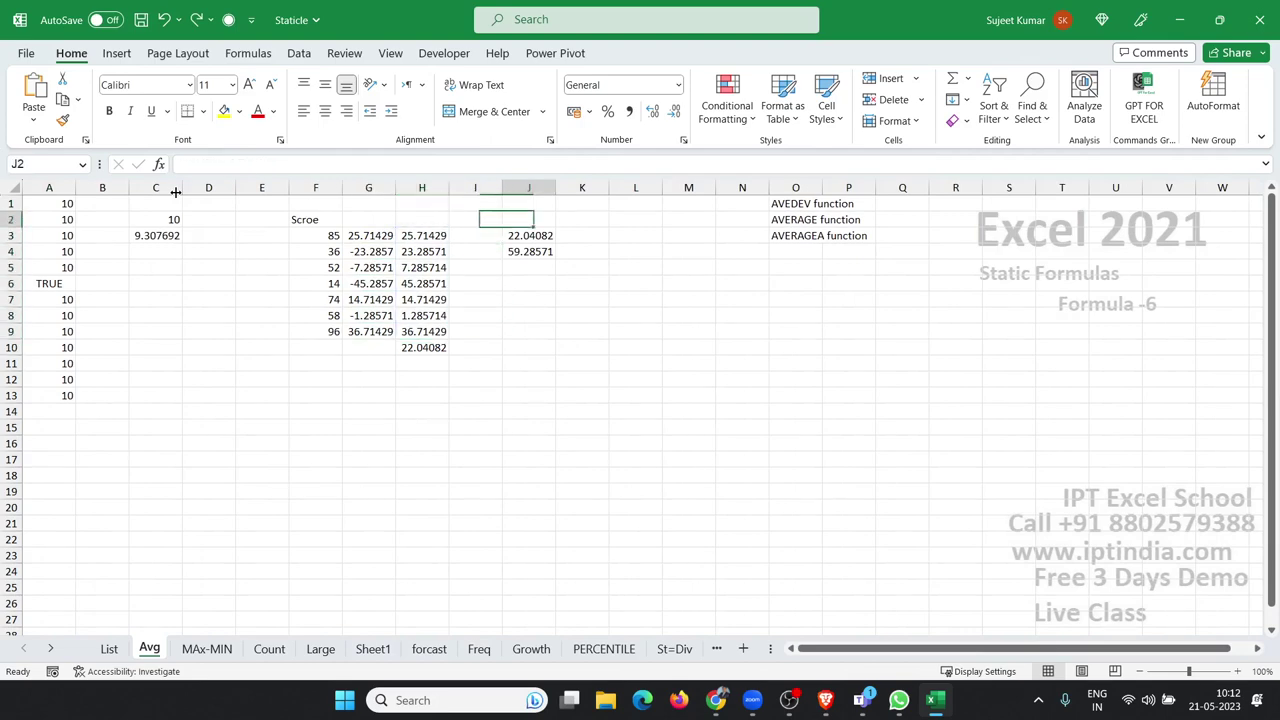
{"action": "key", "text": "Down"}
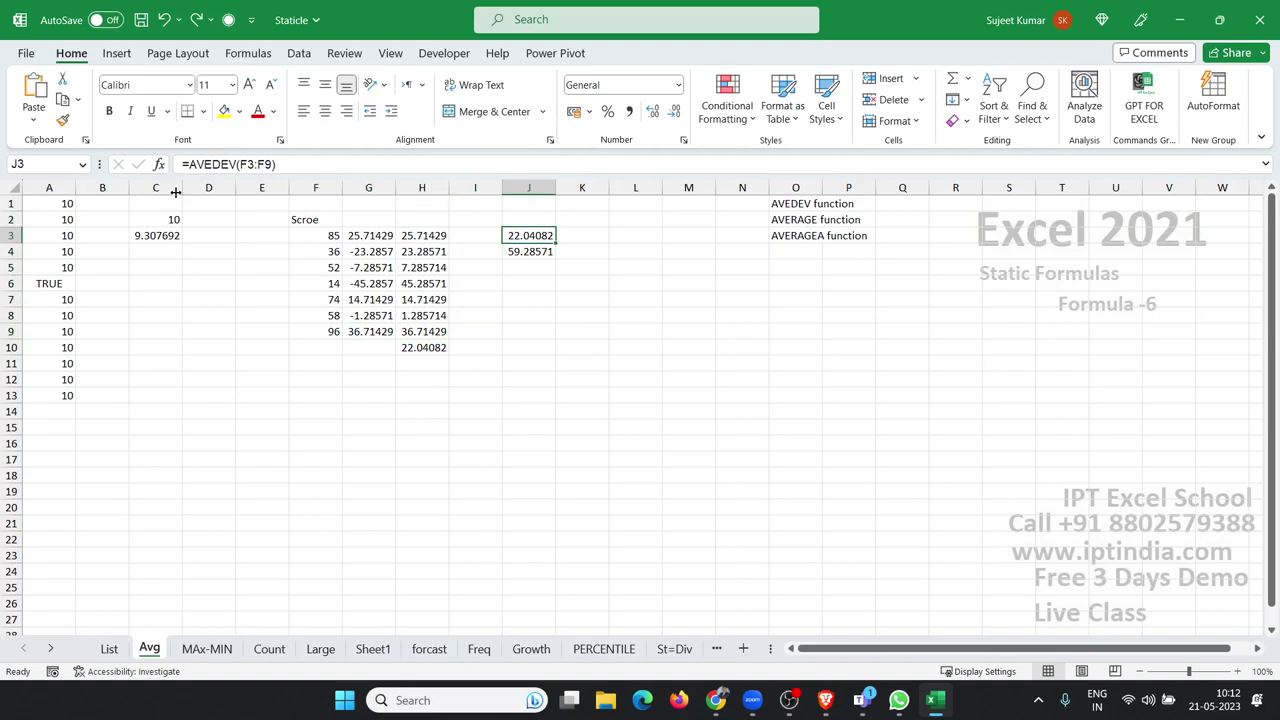
{"action": "key", "text": "F2"}
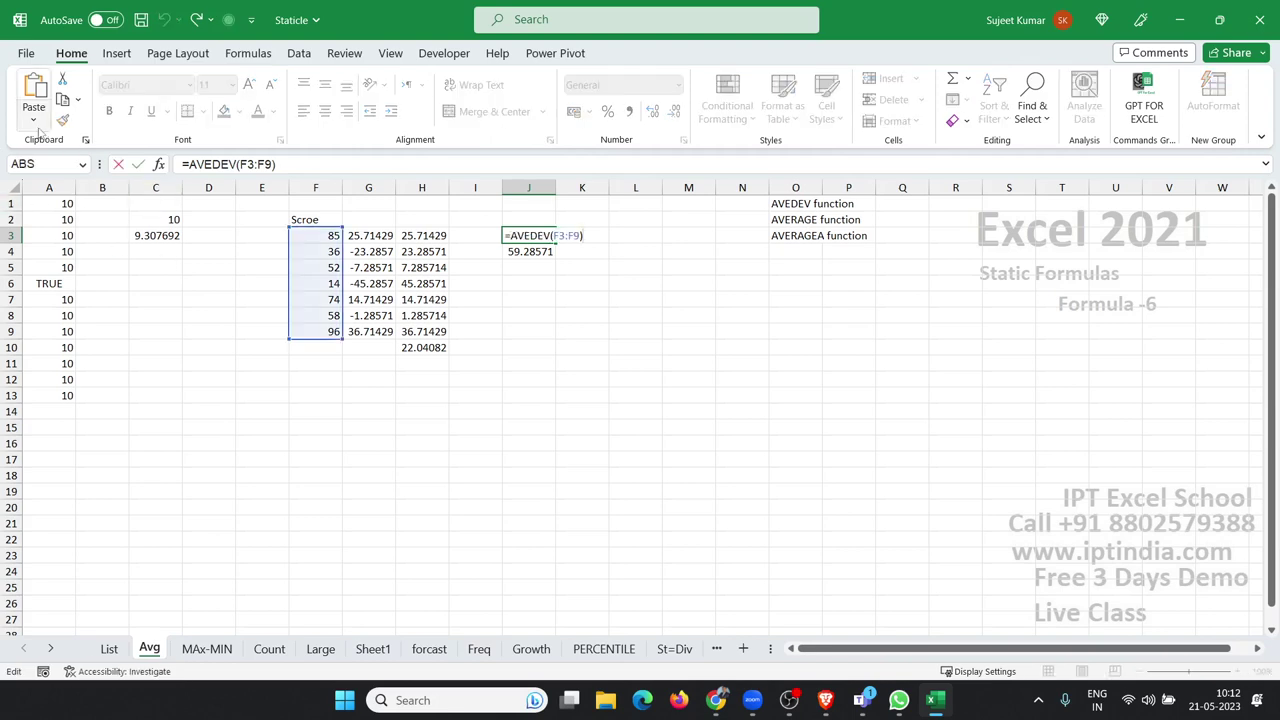
{"action": "key", "text": "Return"}
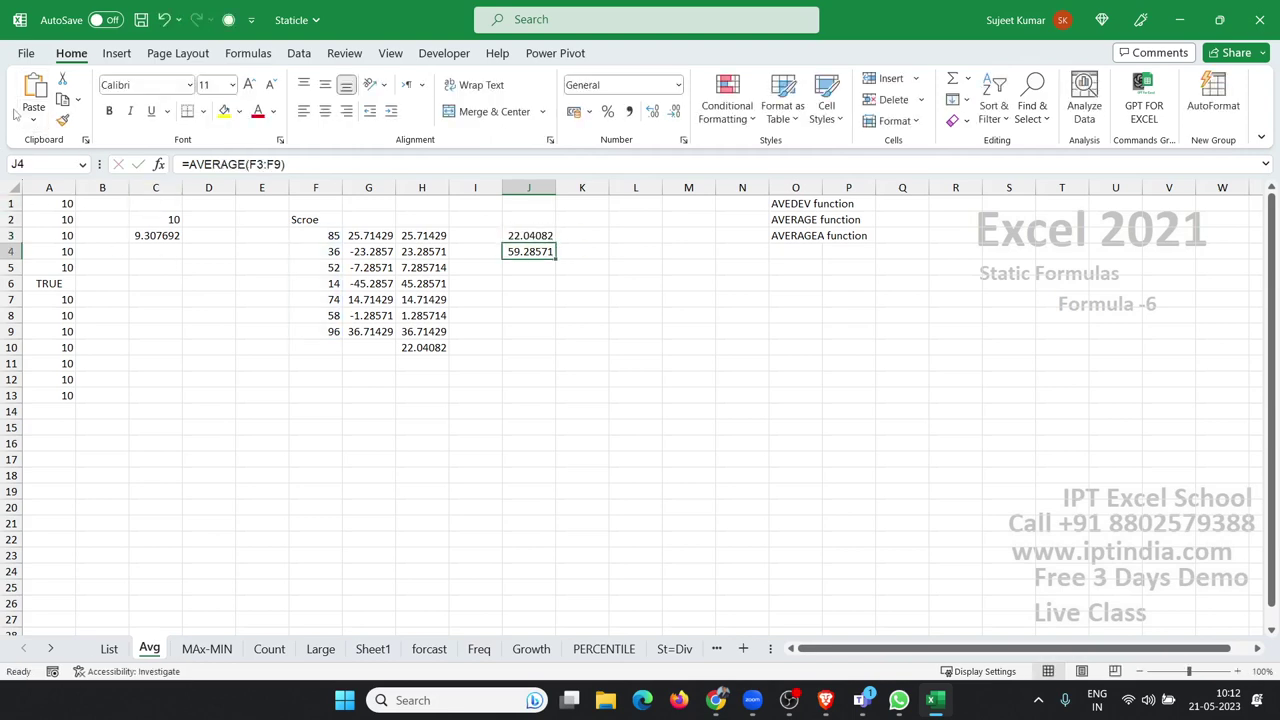
{"action": "key", "text": "F2"}
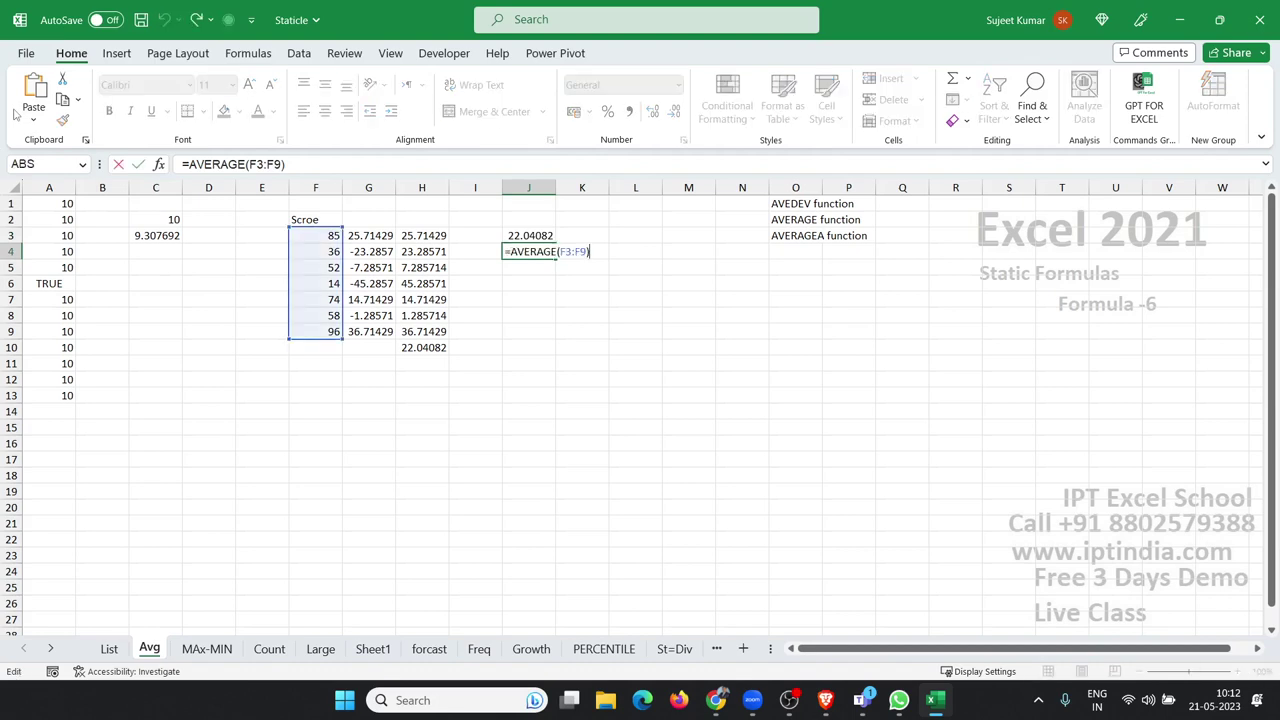
{"action": "key", "text": "Escape"}
{"action": "key", "text": "Up"}
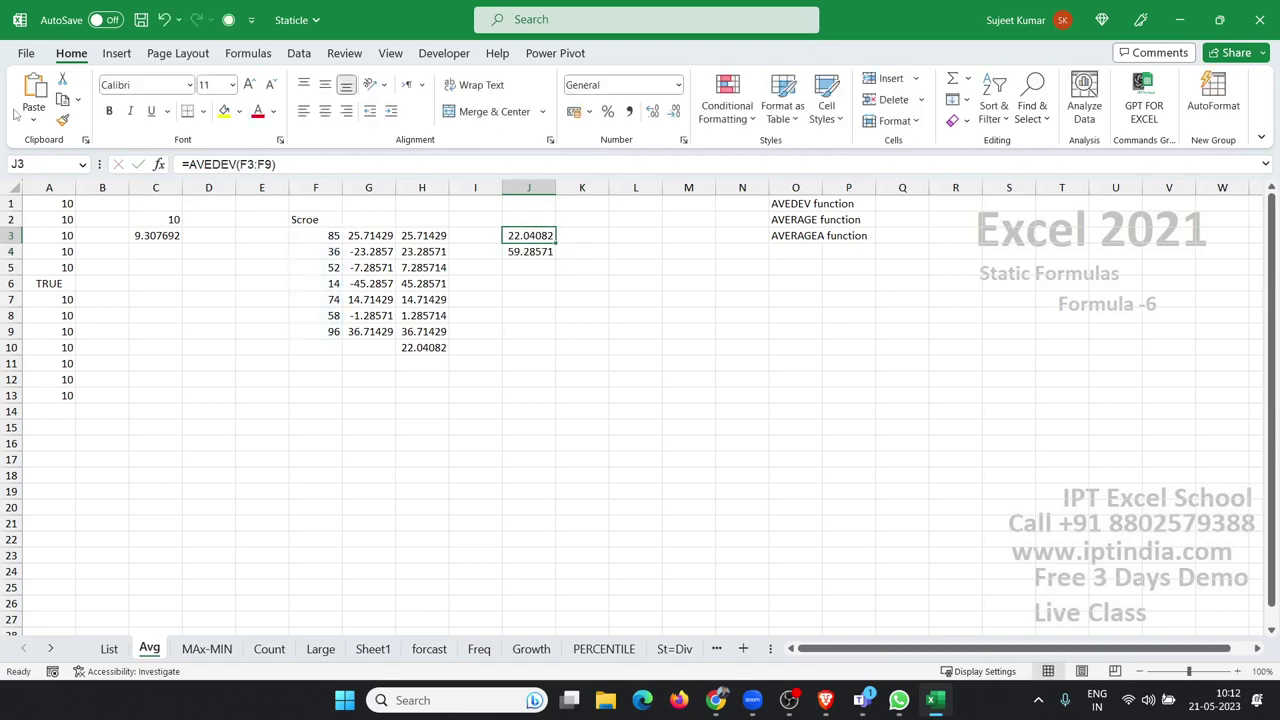
{"action": "key", "text": "F2"}
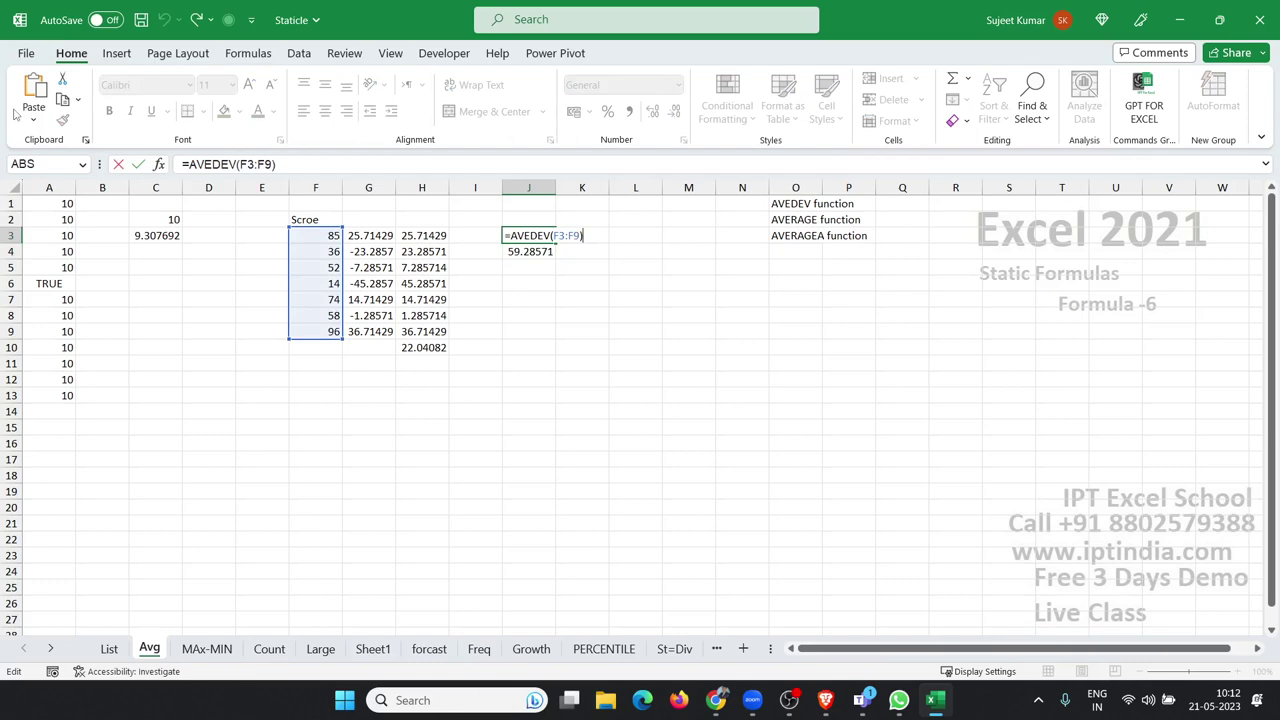
{"action": "key", "text": "Escape"}
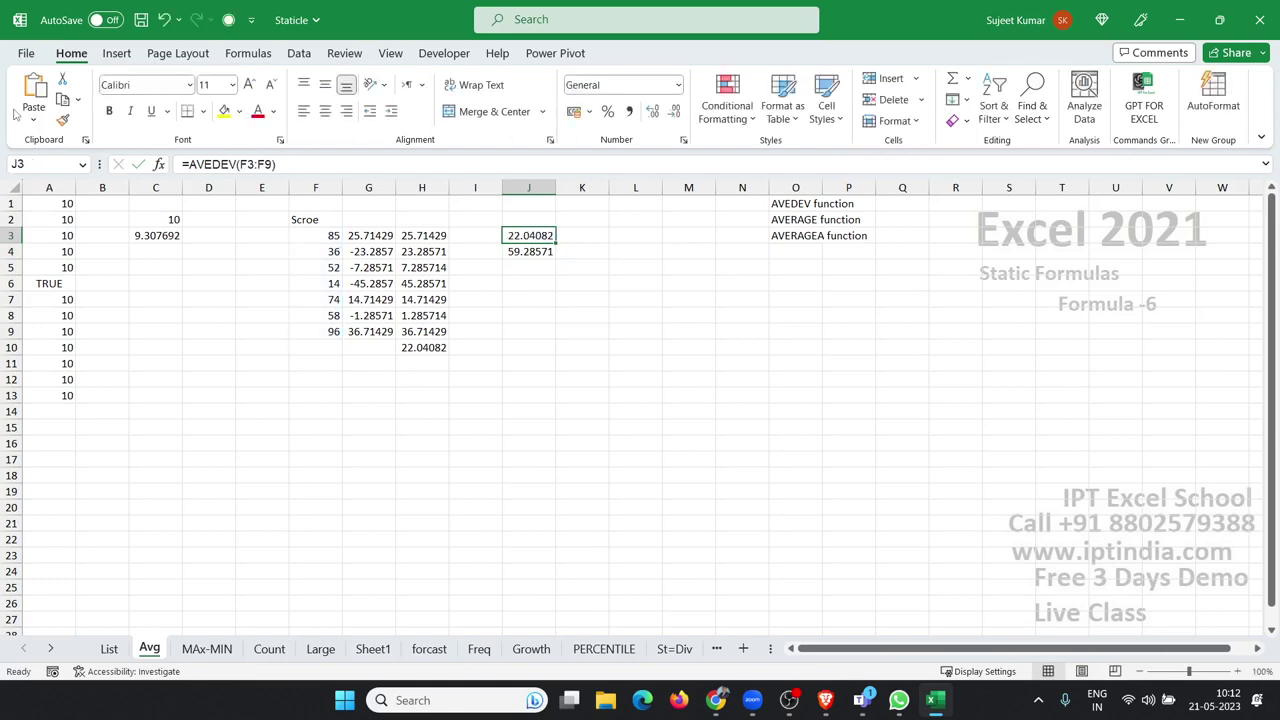
{"action": "key", "text": "Left"}
{"action": "key", "text": "Left"}
{"action": "key", "text": "Left"}
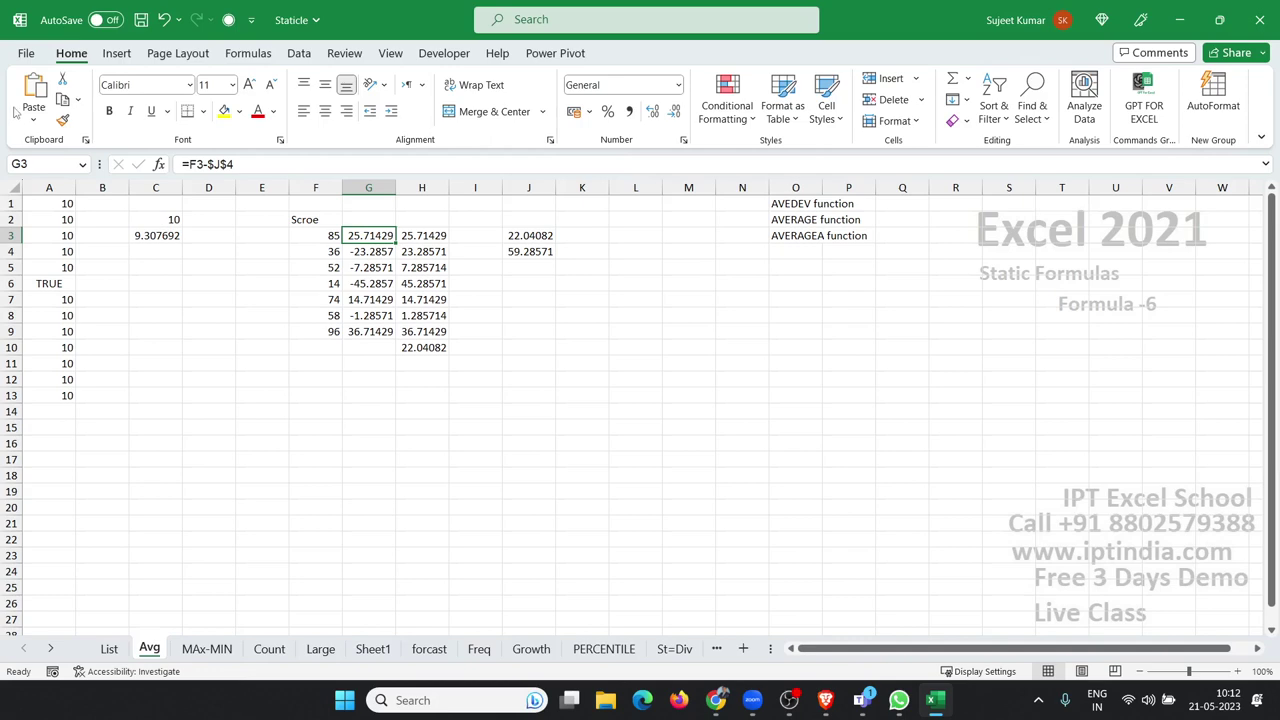
{"action": "key", "text": "Right"}
{"action": "key", "text": "Right"}
{"action": "key", "text": "Right"}
{"action": "key", "text": "Down"}
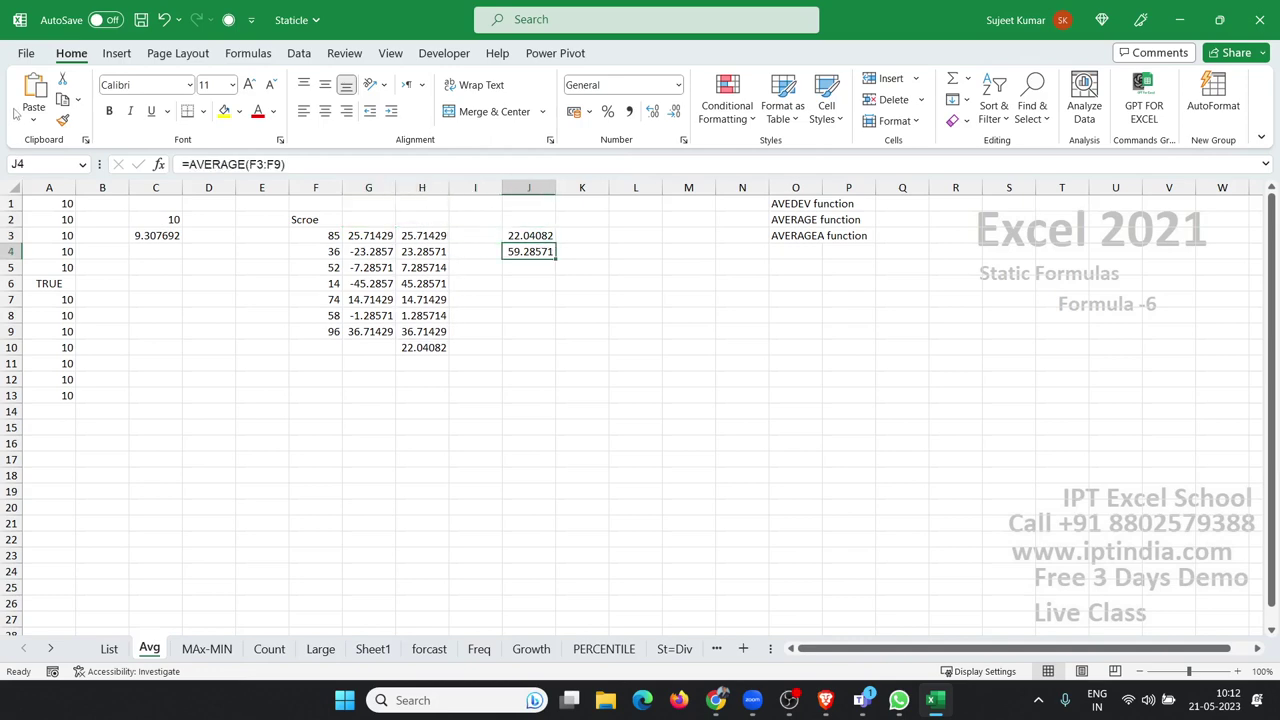
{"action": "key", "text": "F2"}
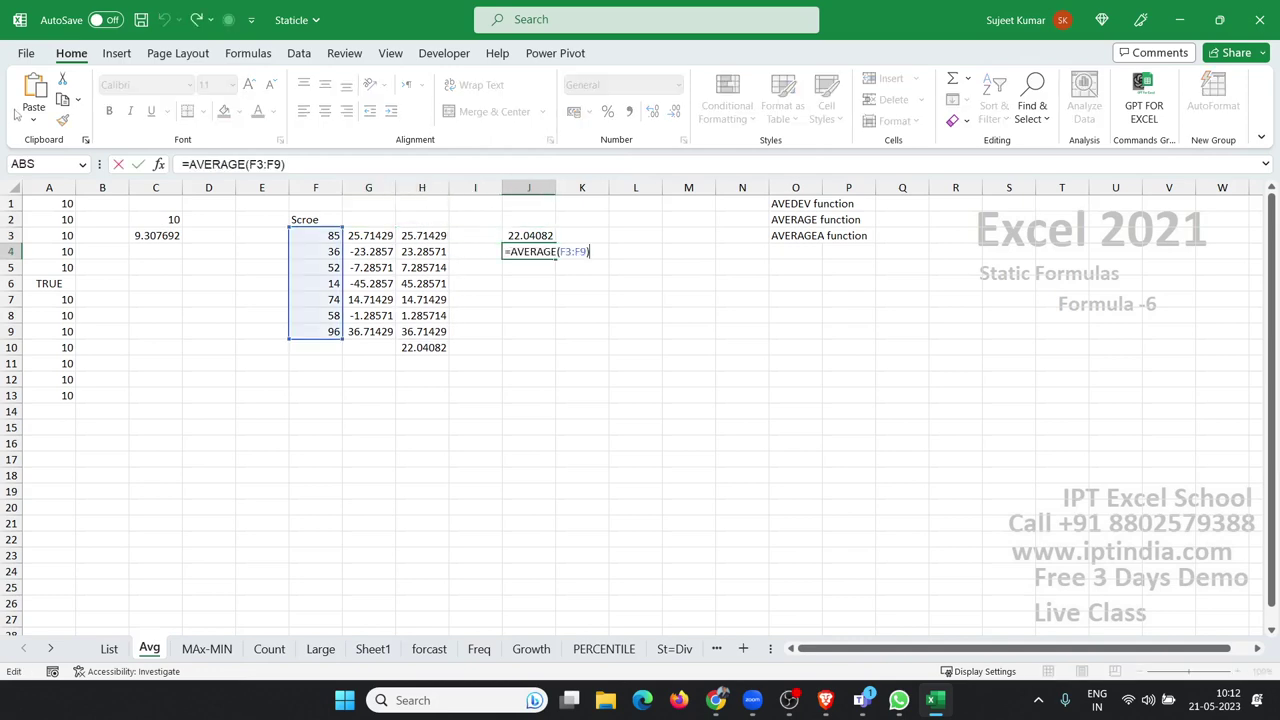
{"action": "key", "text": "Return"}
{"action": "key", "text": "Left"}
{"action": "key", "text": "Left"}
{"action": "key", "text": "Up"}
{"action": "key", "text": "Up"}
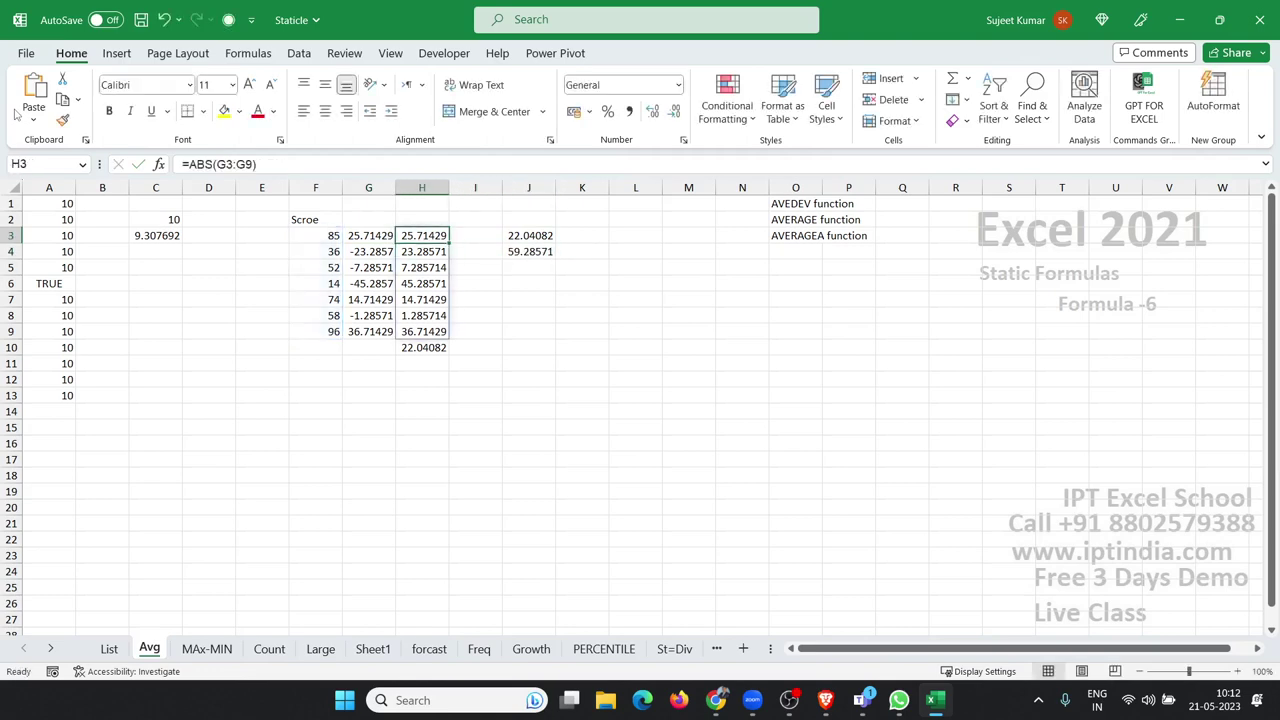
{"action": "key", "text": "Left"}
{"action": "key", "text": "F2"}
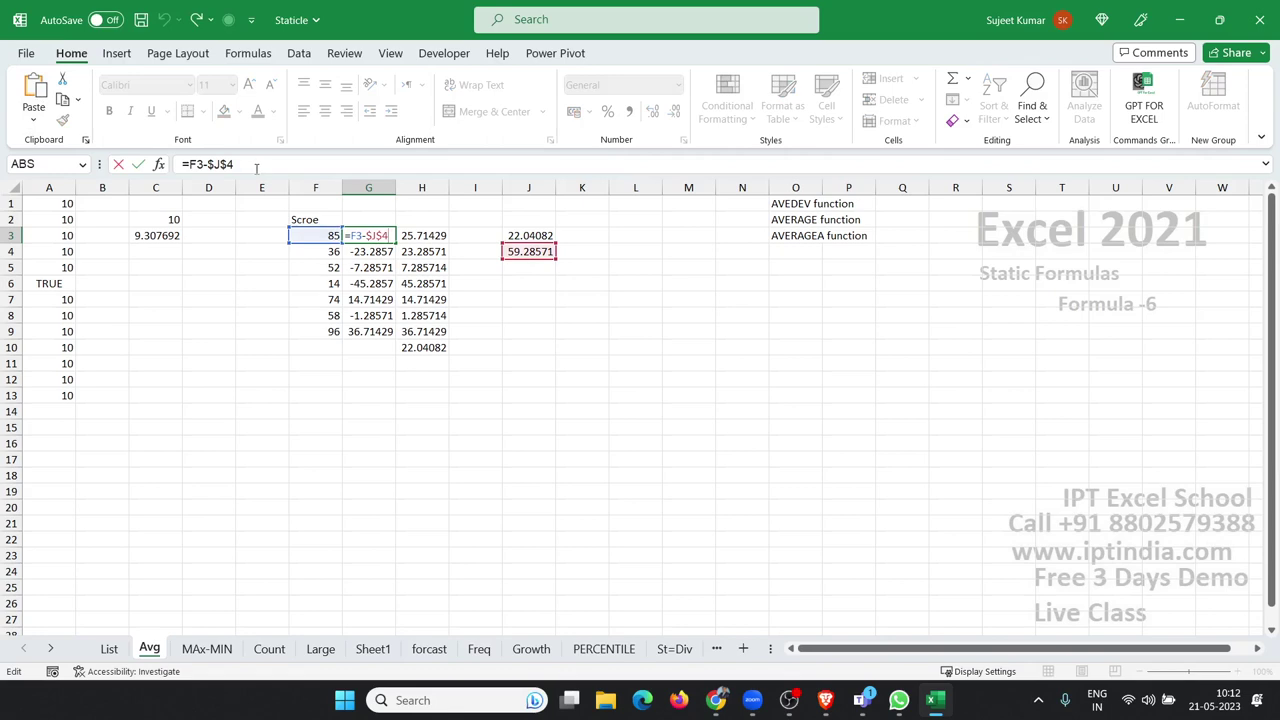
{"action": "key", "text": "Escape"}
{"action": "key", "text": "Down"}
{"action": "key", "text": "Down"}
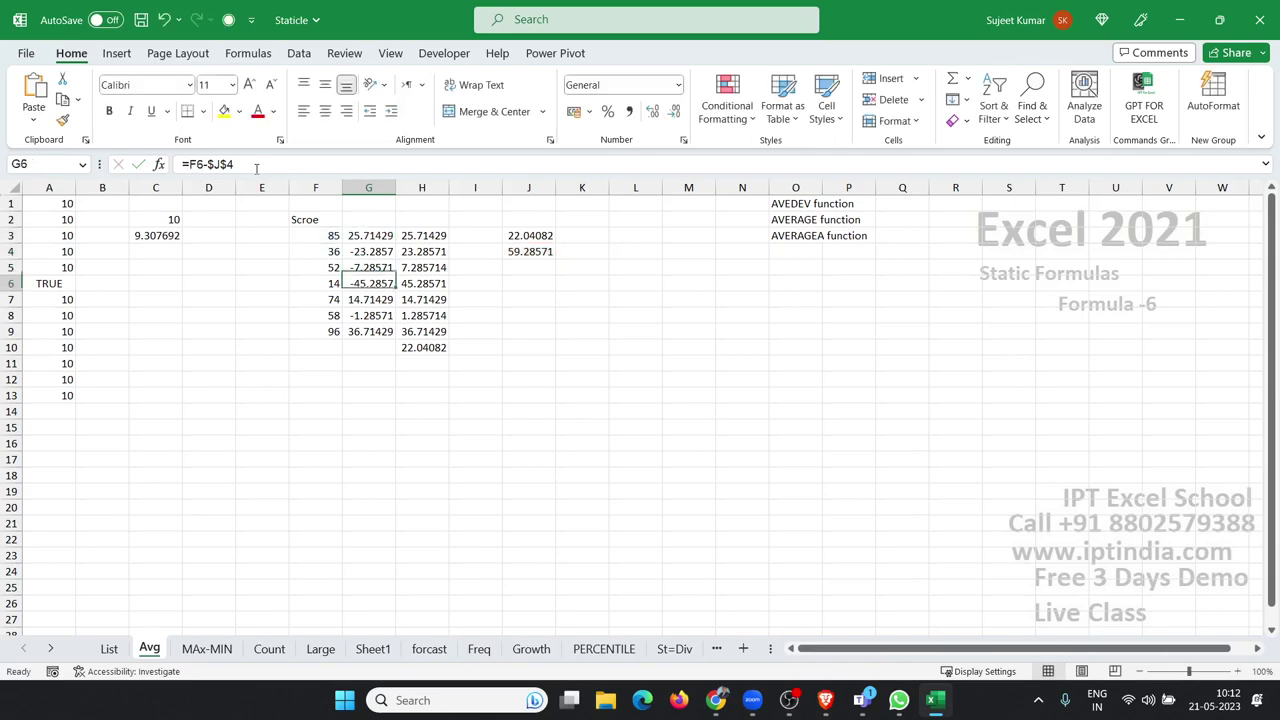
{"action": "key", "text": "Down"}
{"action": "key", "text": "Down"}
{"action": "key", "text": "Down"}
{"action": "key", "text": "Up"}
{"action": "key", "text": "Up"}
{"action": "key", "text": "Up"}
{"action": "key", "text": "Up"}
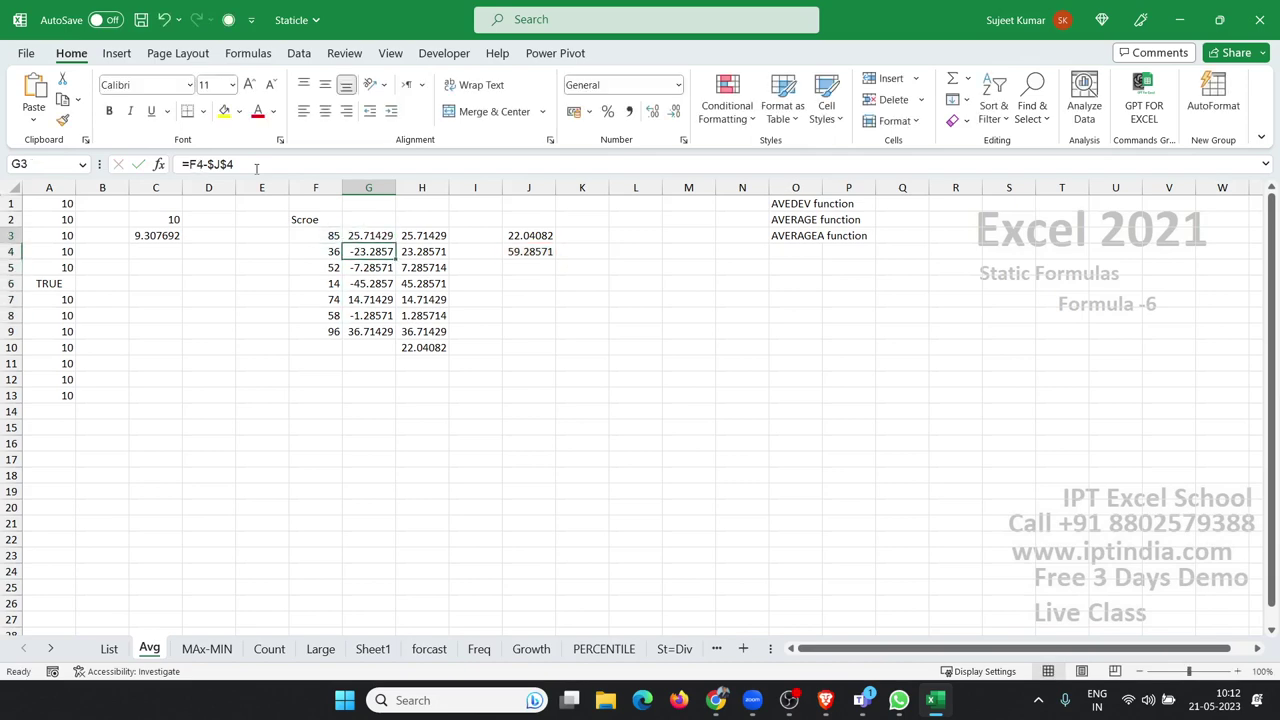
{"action": "key", "text": "Up"}
{"action": "key", "text": "Right"}
{"action": "key", "text": "shift+Down"}
{"action": "key", "text": "shift+Down"}
{"action": "key", "text": "shift+Down"}
{"action": "key", "text": "shift+Up"}
{"action": "key", "text": "shift+Up"}
{"action": "key", "text": "shift+Up"}
{"action": "key", "text": "shift+Up"}
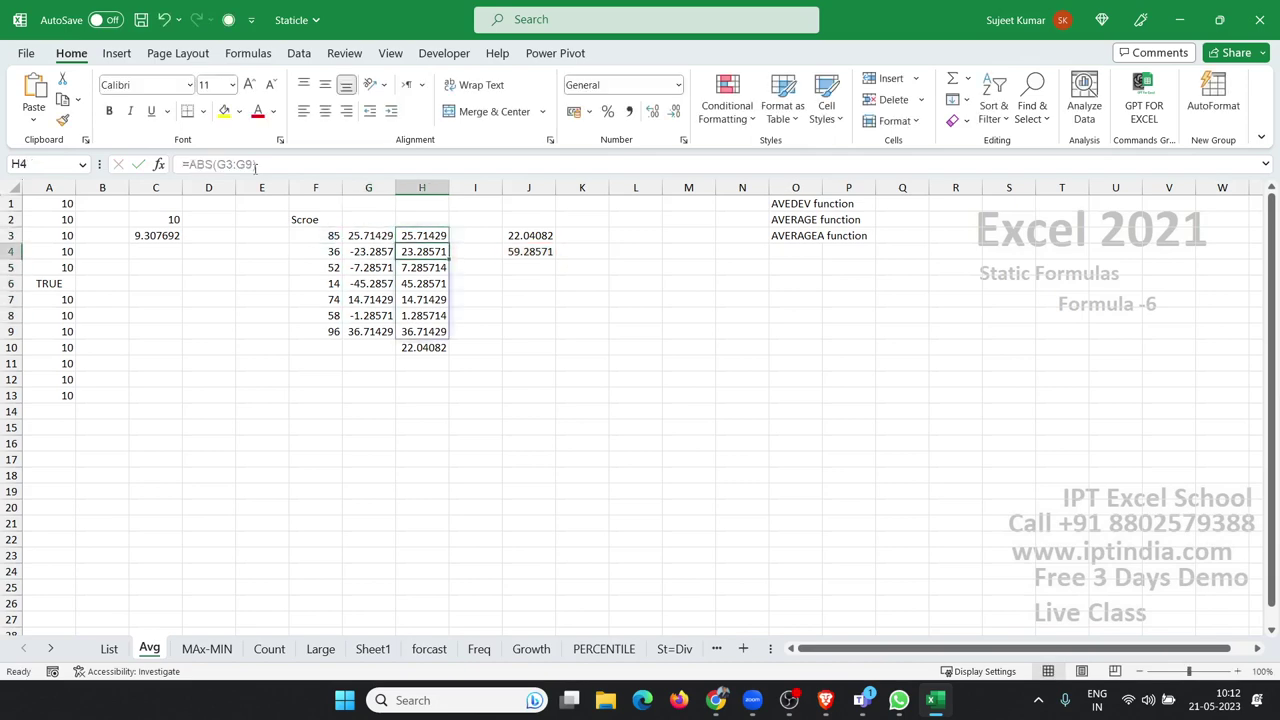
{"action": "key", "text": "shift+Up"}
{"action": "key", "text": "Down"}
{"action": "key", "text": "Down"}
{"action": "key", "text": "Down"}
{"action": "key", "text": "Down"}
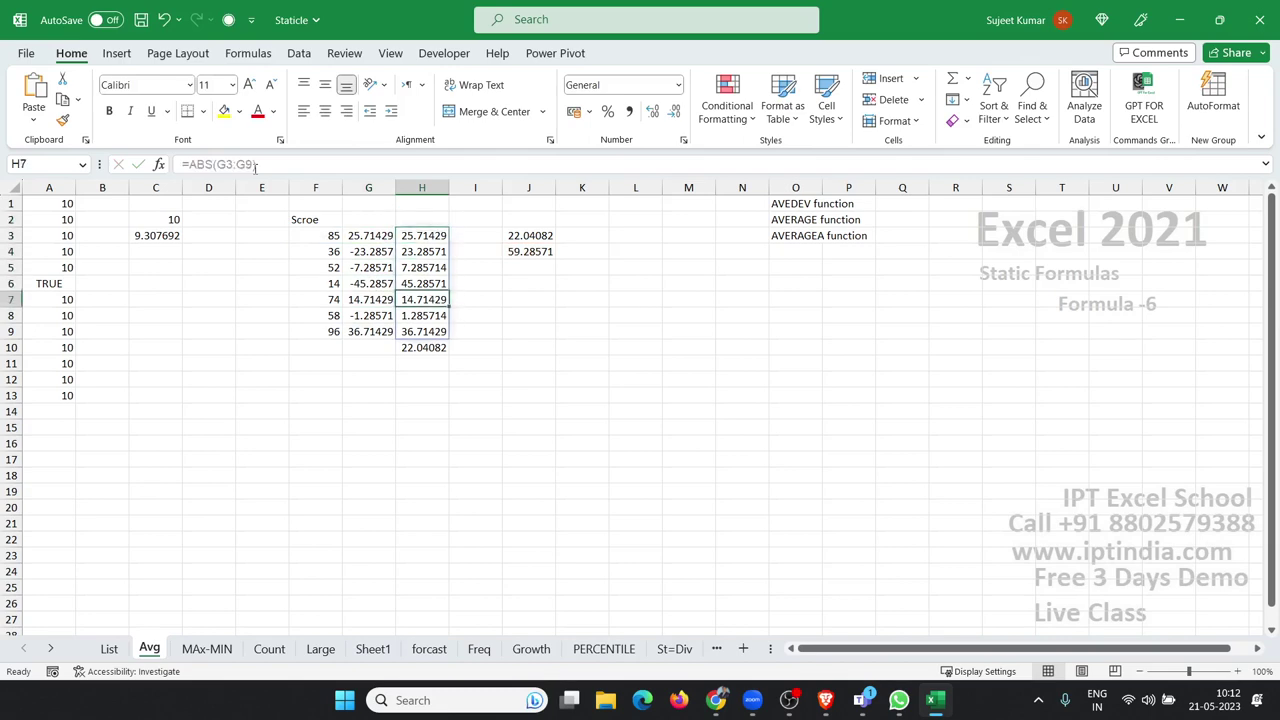
{"action": "key", "text": "Down"}
{"action": "key", "text": "Down"}
{"action": "key", "text": "Down"}
{"action": "key", "text": "Left"}
{"action": "key", "text": "Left"}
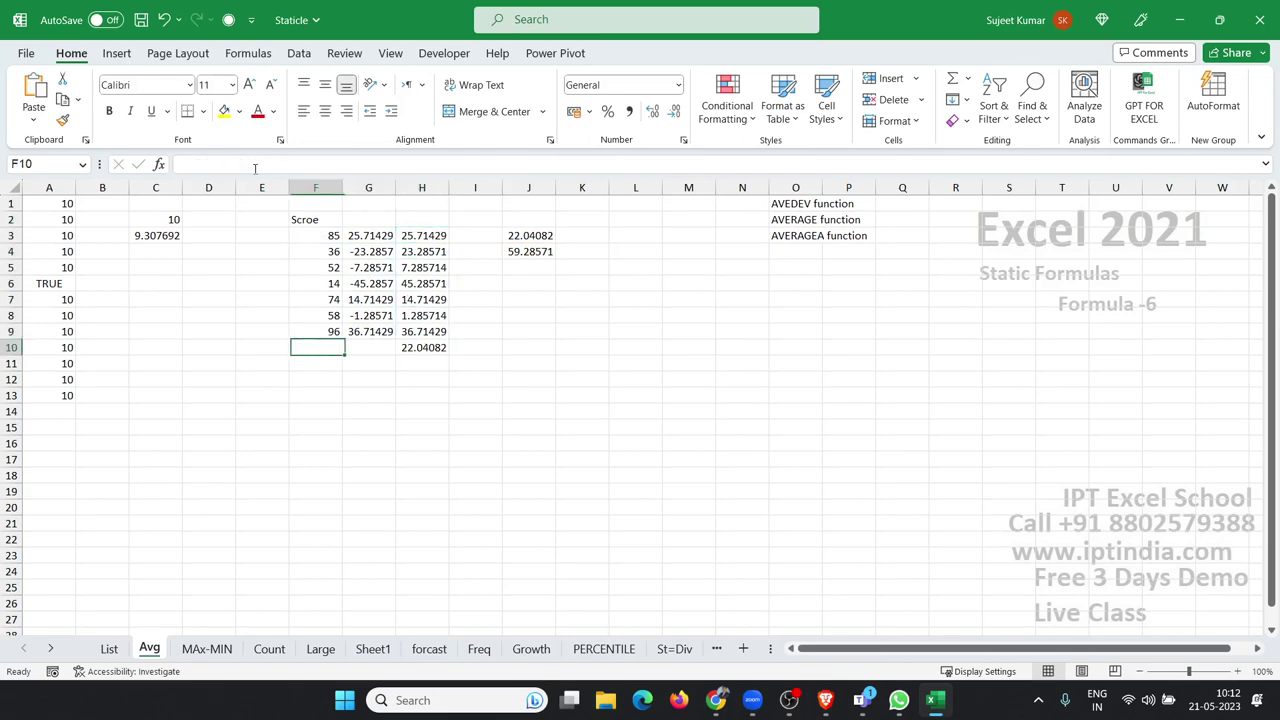
{"action": "key", "text": "Up"}
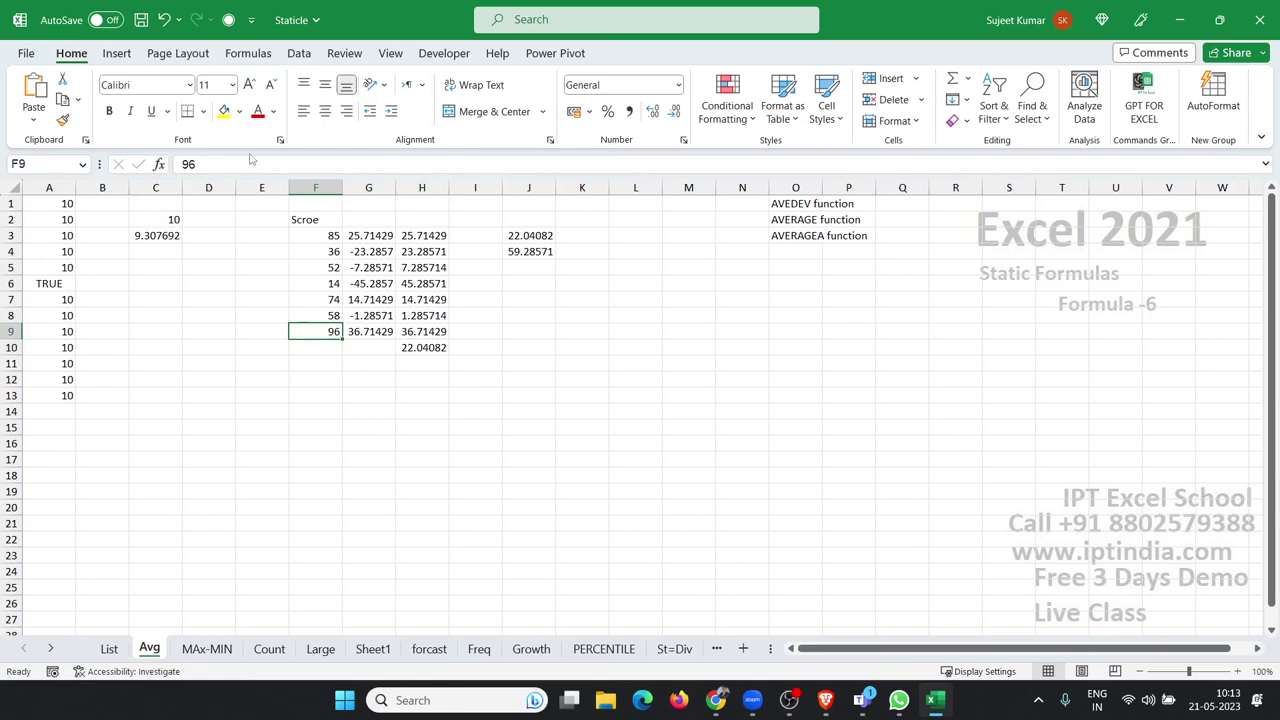
{"action": "left_click", "coordinate": [514, 240]}
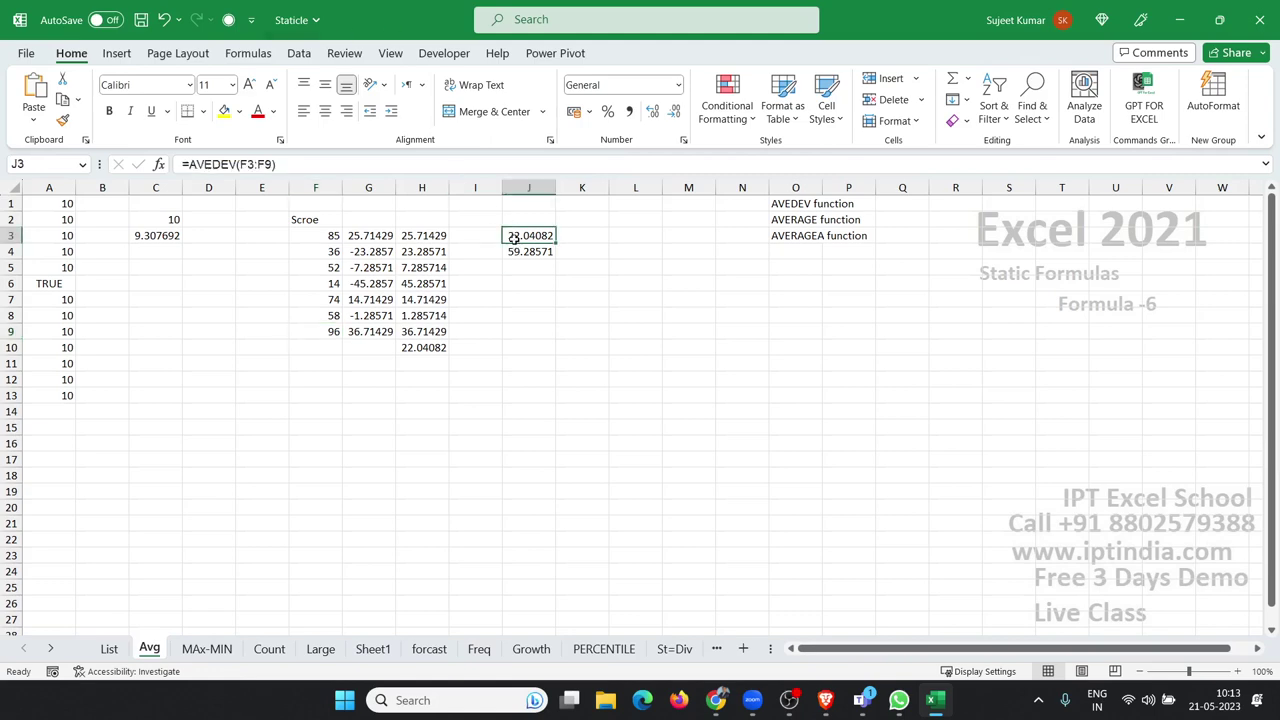
{"action": "double_click", "coordinate": [514, 240]}
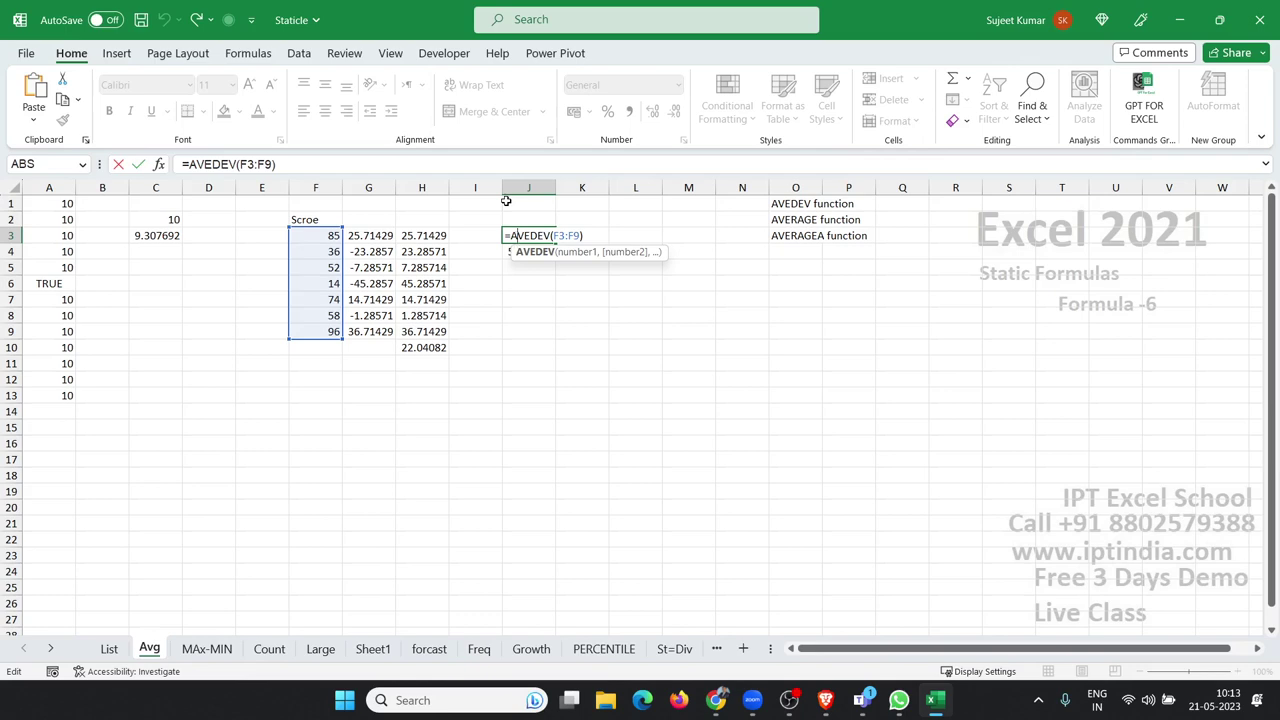
{"action": "key", "text": "Escape"}
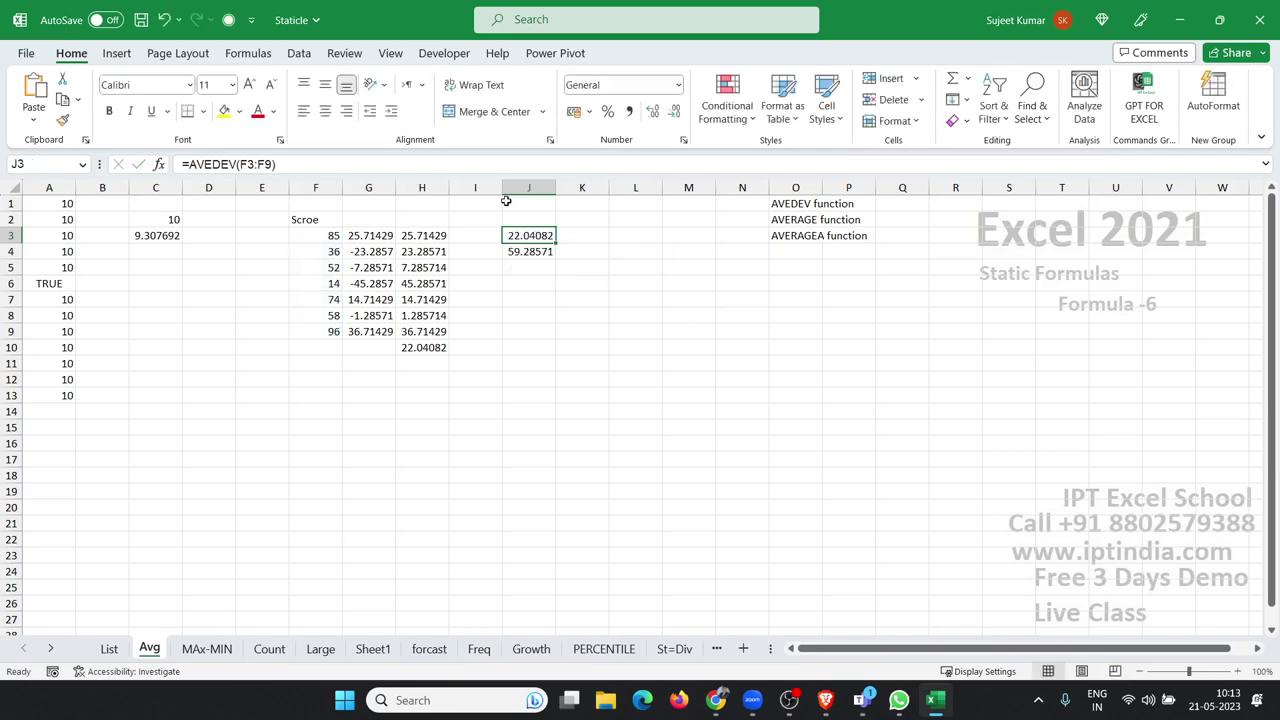
{"action": "key", "text": "Right"}
{"action": "type", "text": "="}
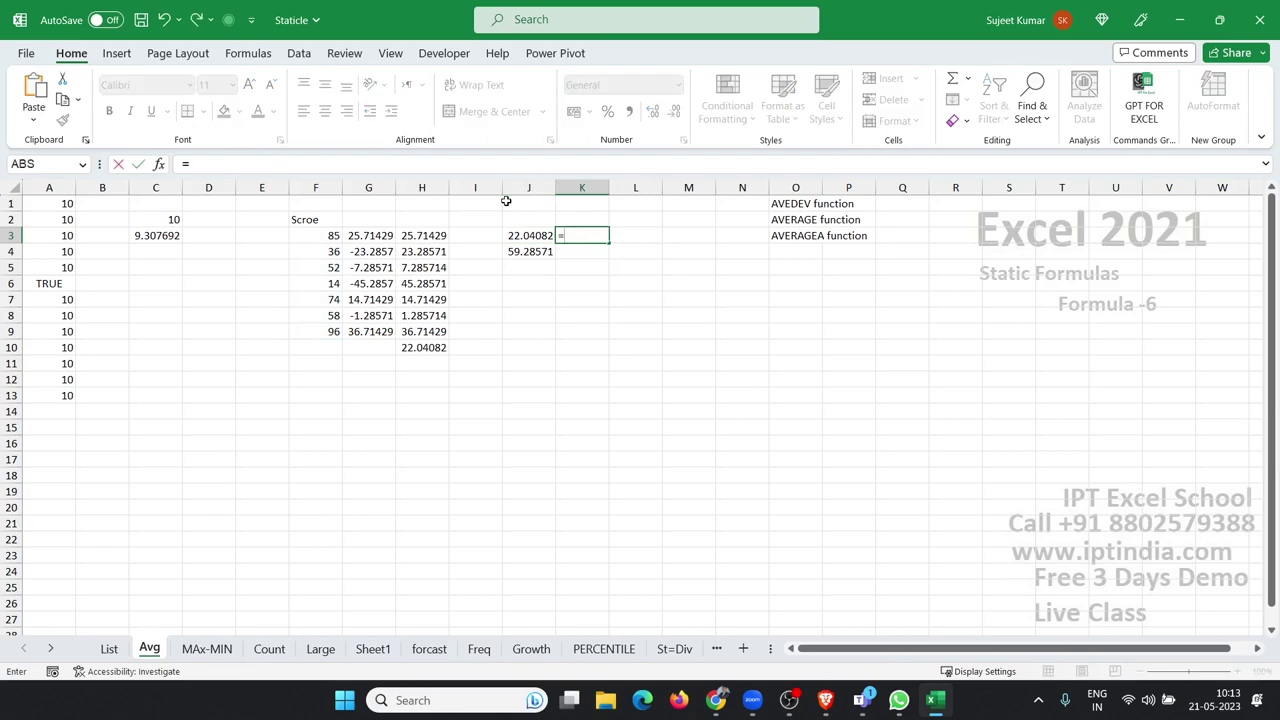
{"action": "type", "text": "av"}
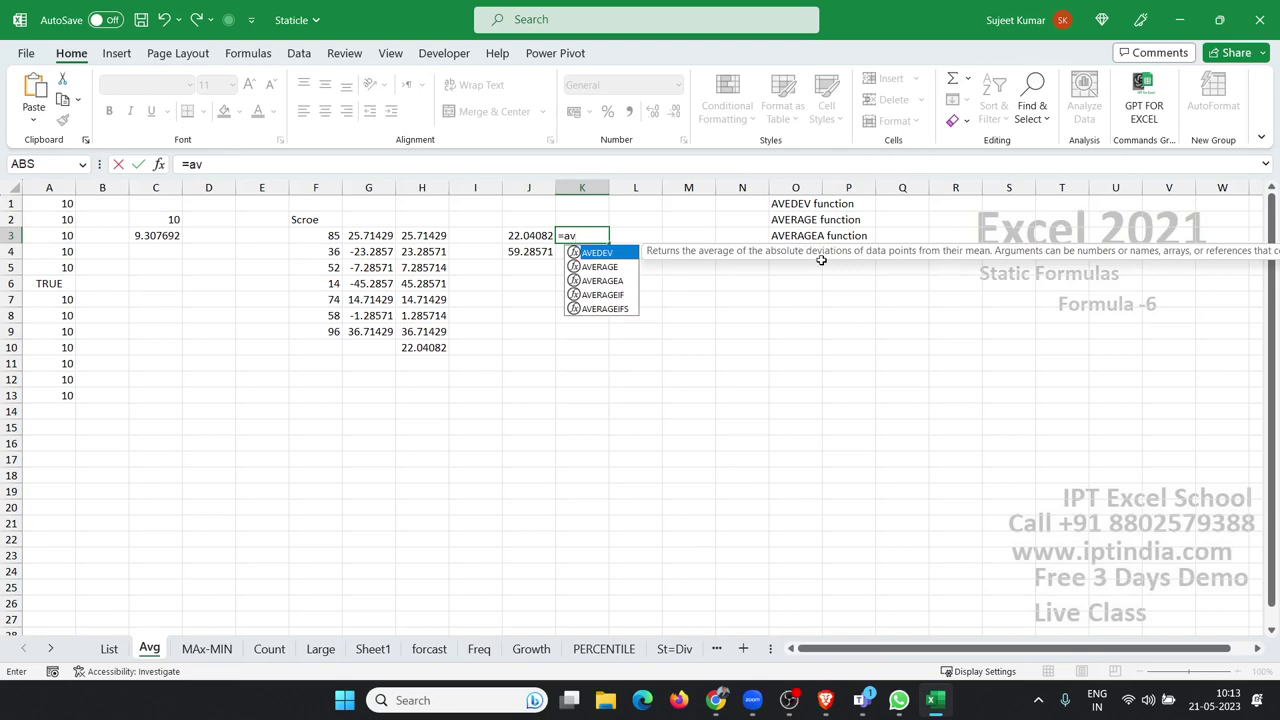
{"action": "key", "text": "Escape"}
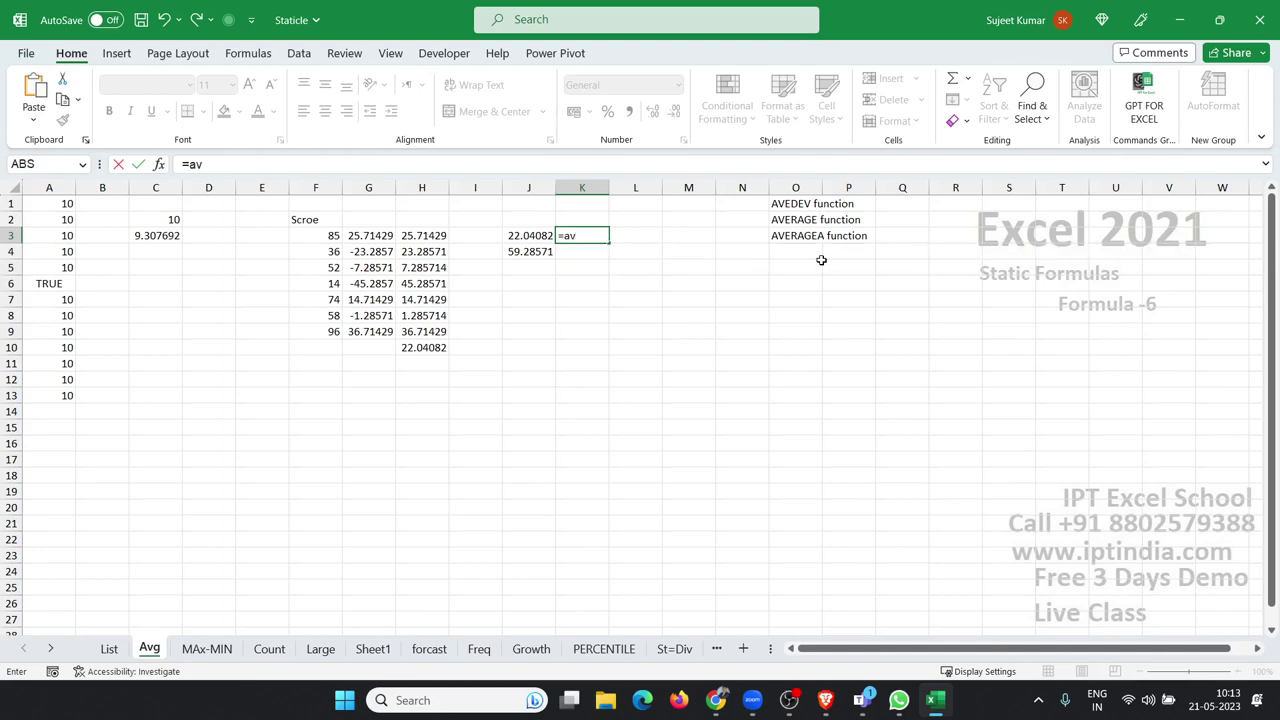
{"action": "key", "text": "Escape"}
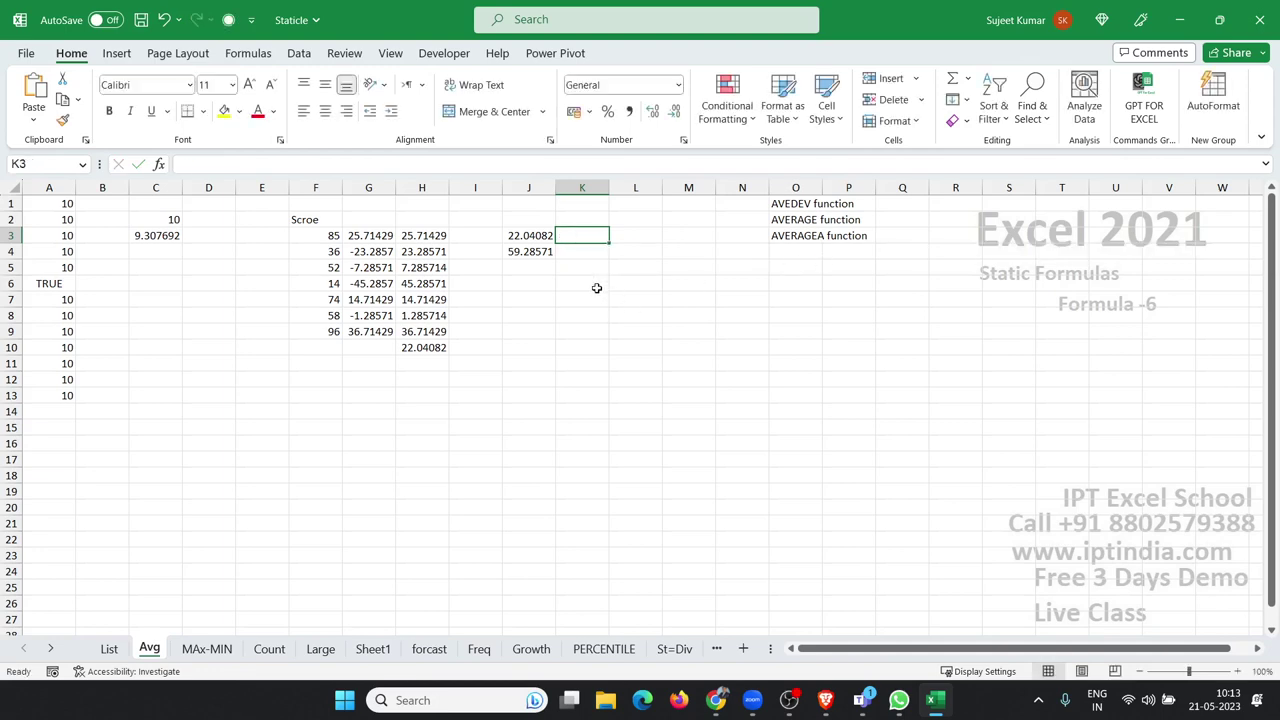
{"action": "left_click", "coordinate": [597, 289]}
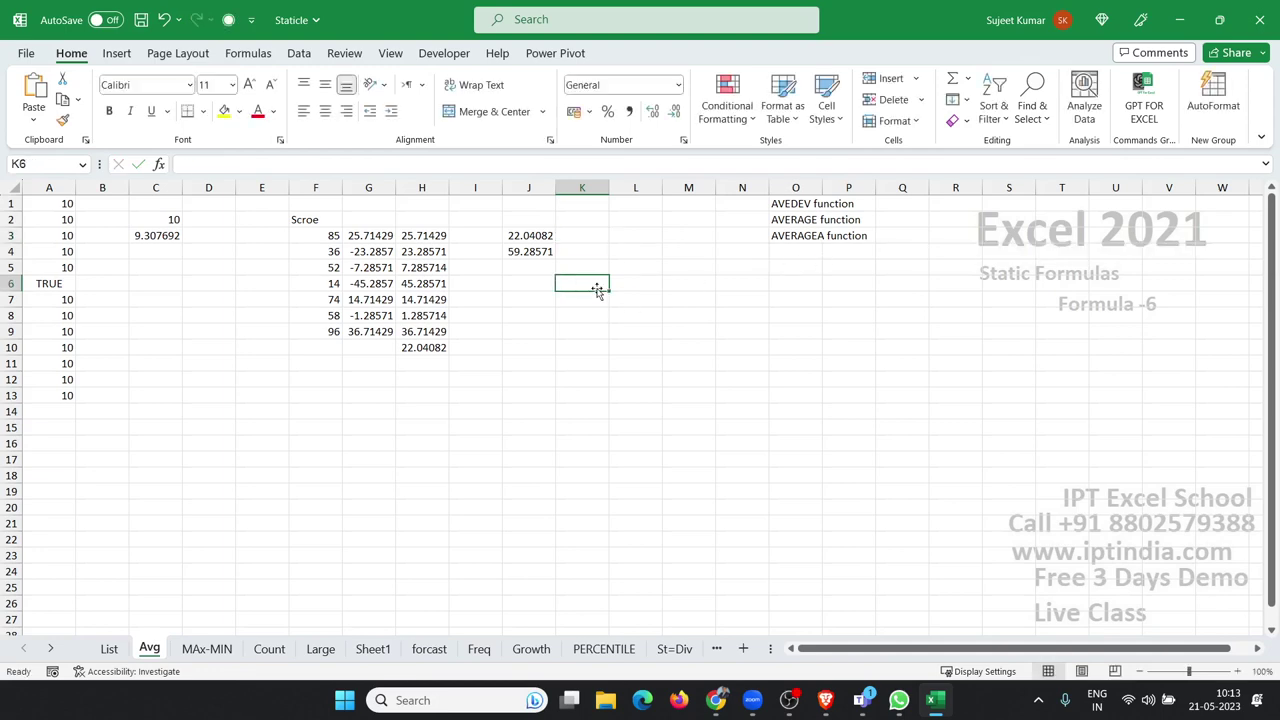
{"action": "left_click", "coordinate": [310, 381]}
{"action": "left_click", "coordinate": [240, 236]}
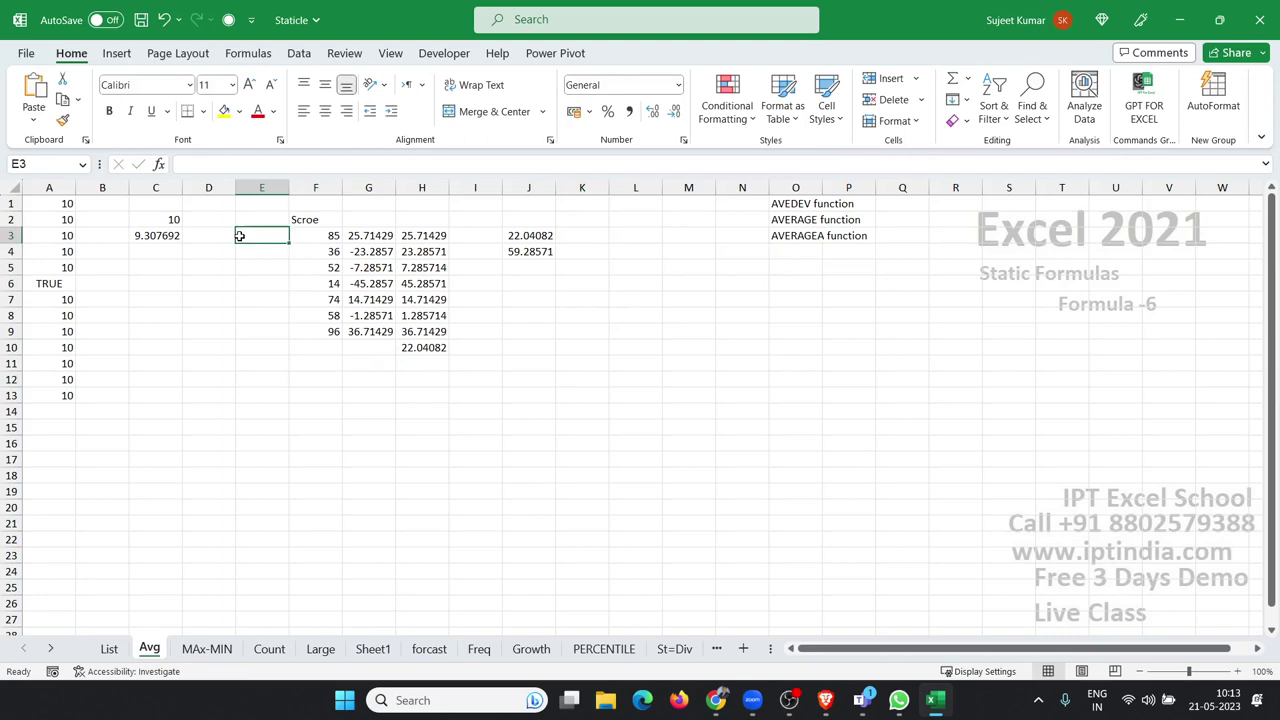
{"action": "left_click", "coordinate": [534, 289]}
Step: Enter a DSTDEV formula over F3:F9 with ',1,' arguments in J6, yielding #VALUE!
{"action": "type", "text": "=dec"}
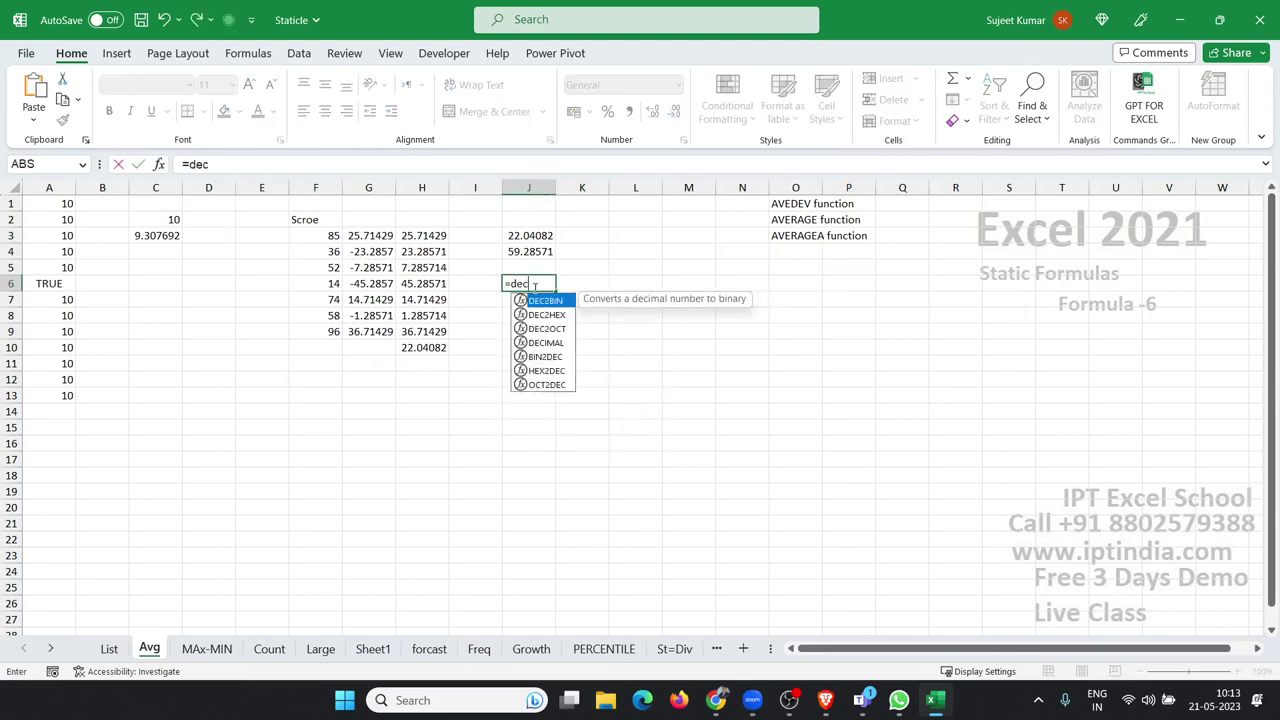
{"action": "key", "text": "BackSpace"}
{"action": "type", "text": "v"}
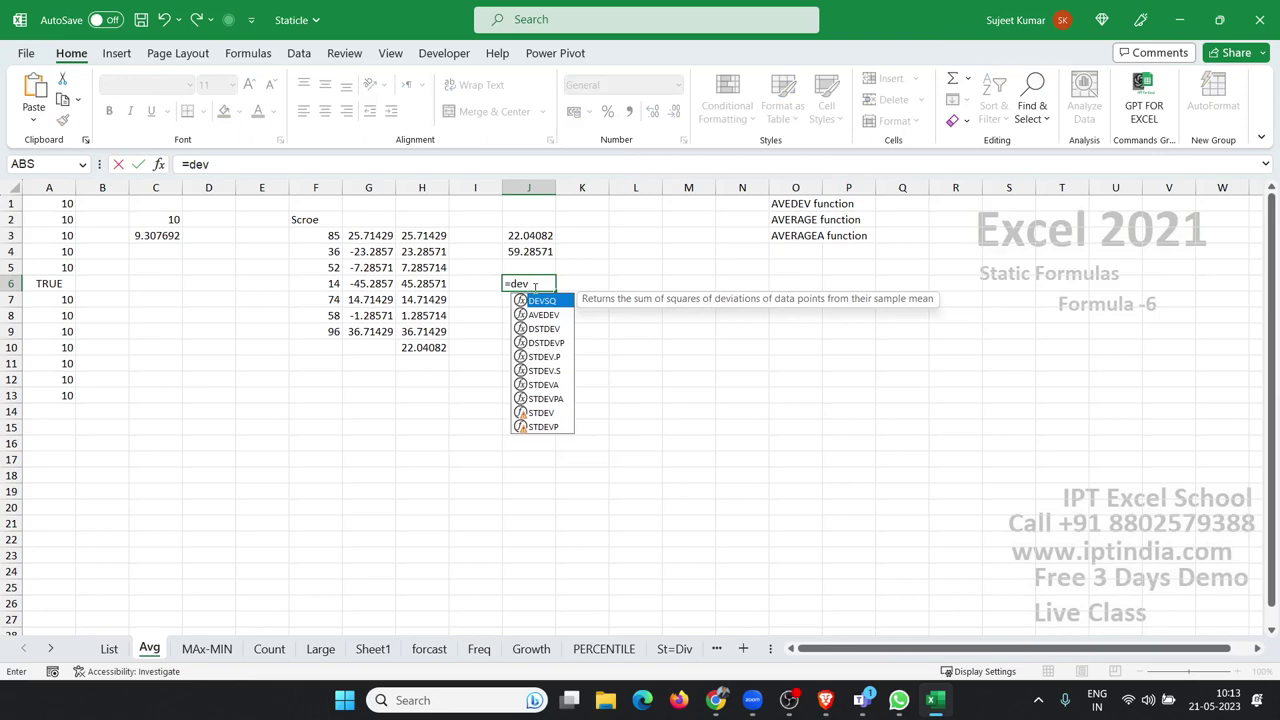
{"action": "key", "text": "Down"}
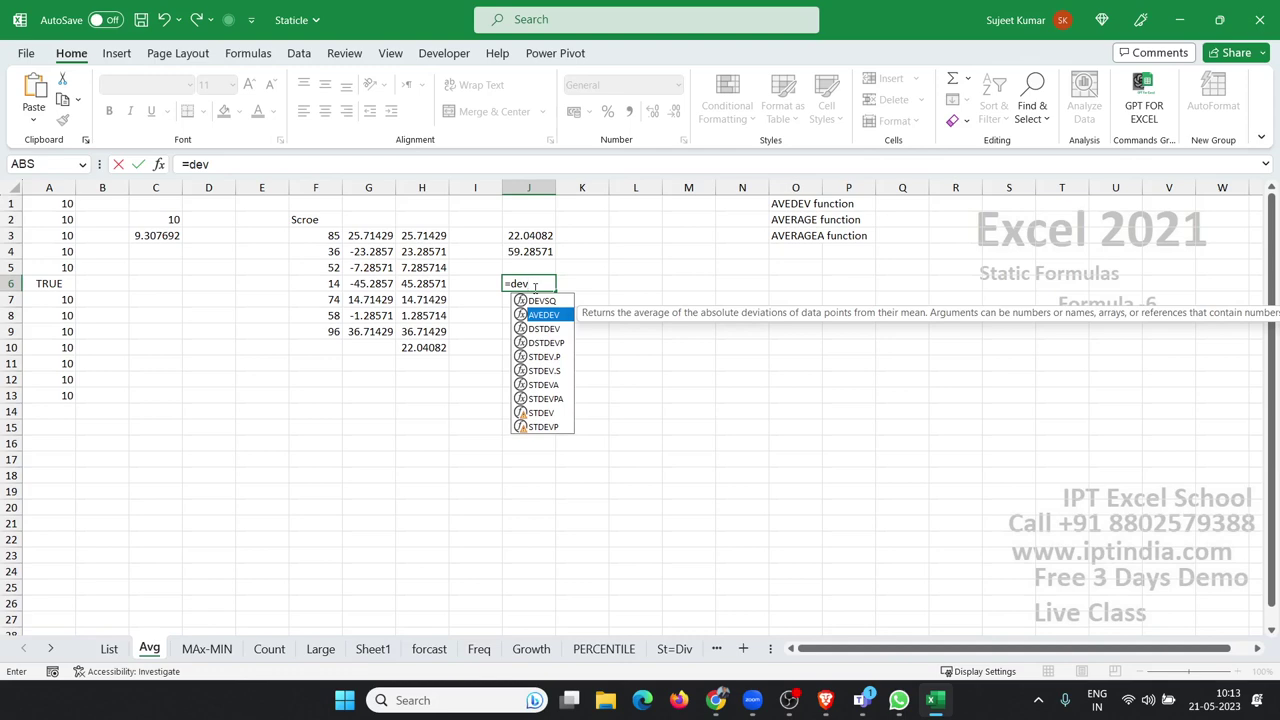
{"action": "key", "text": "Down"}
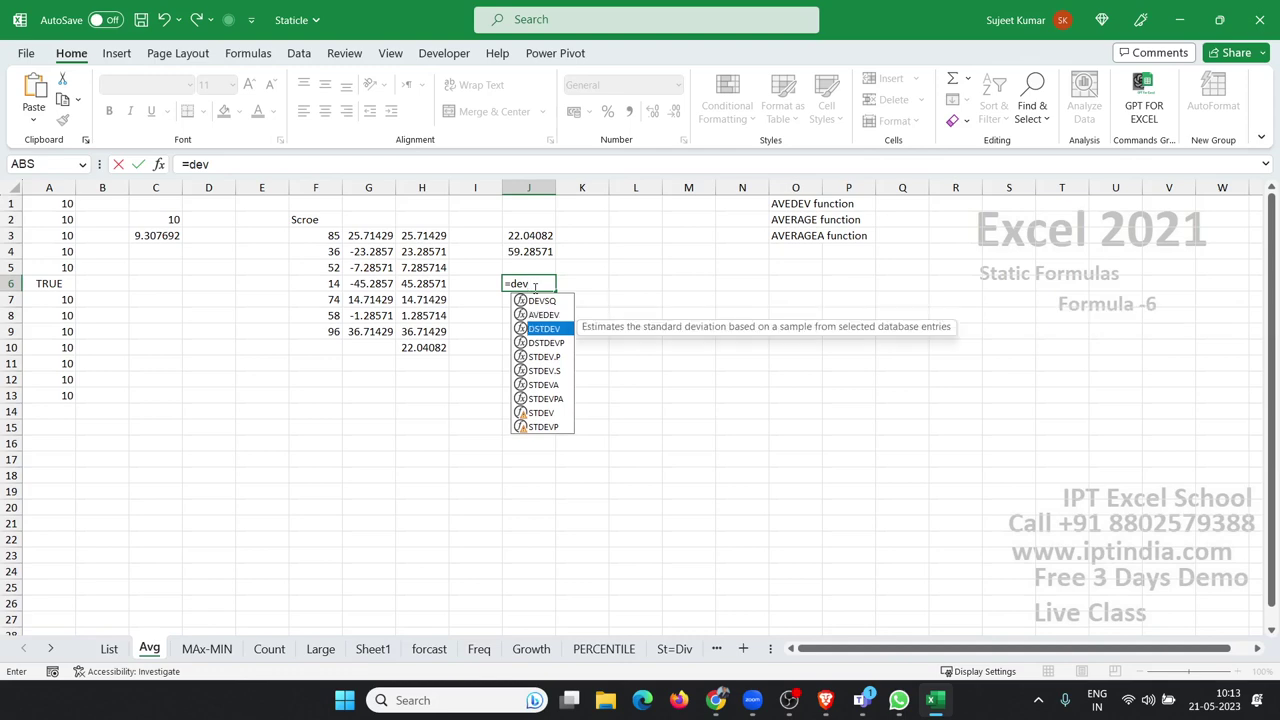
{"action": "key", "text": "Tab"}
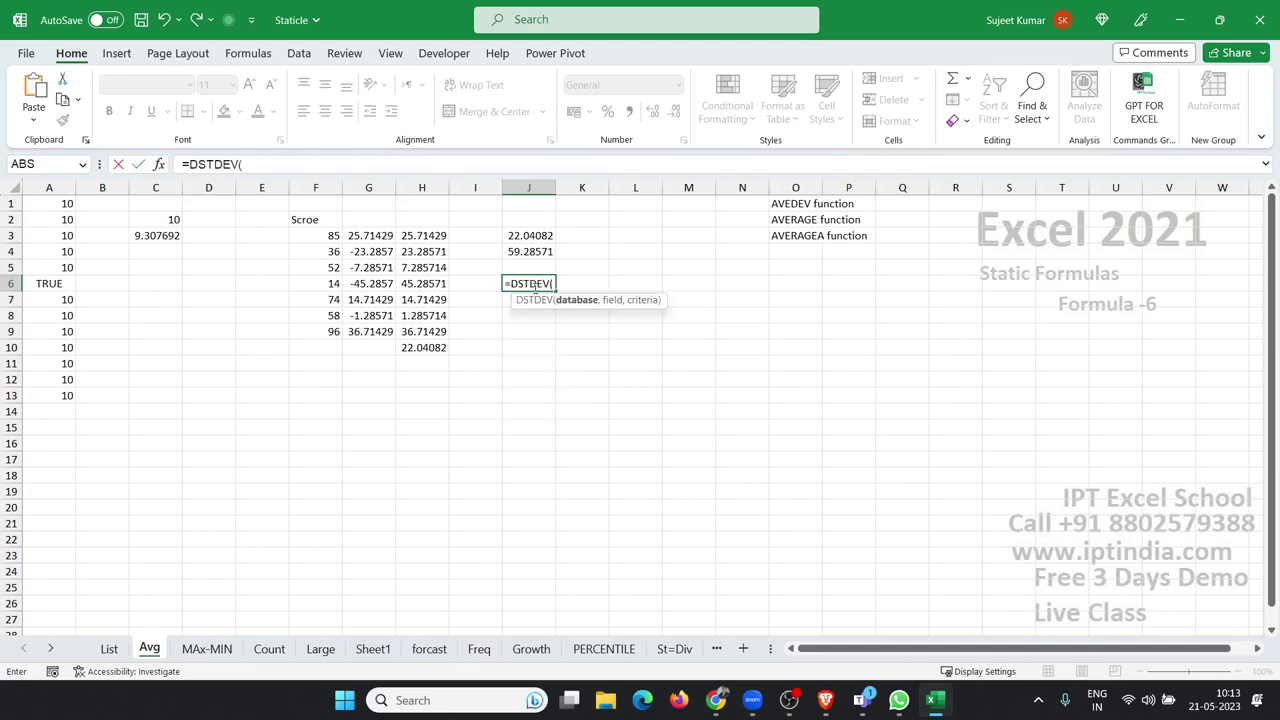
{"action": "left_click_drag", "start_coordinate": [318, 235], "coordinate": [324, 338]}
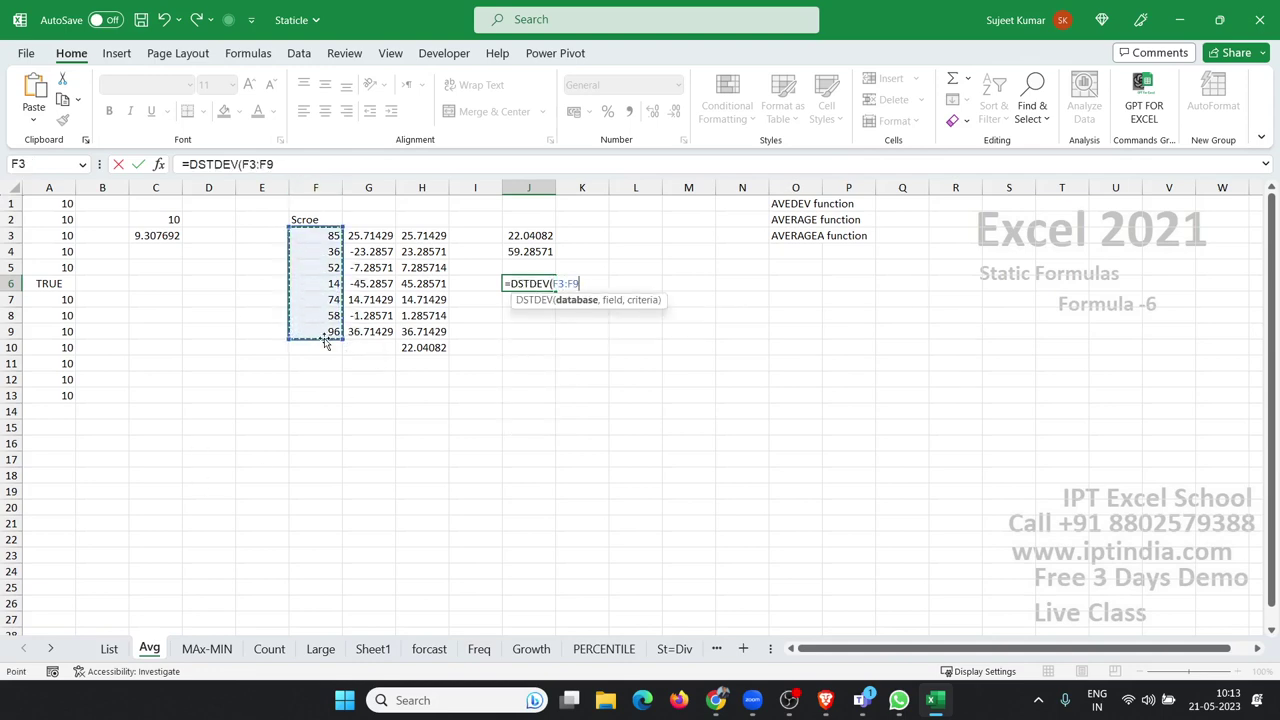
{"action": "key", "text": "Return"}
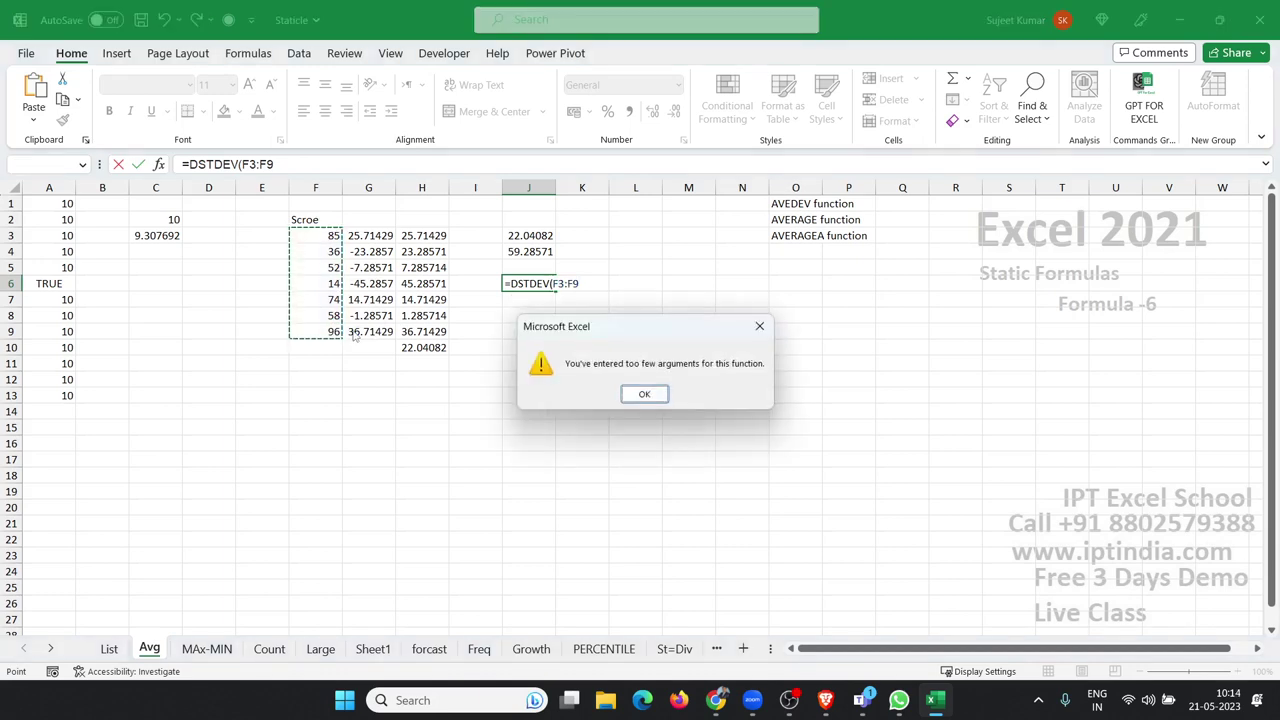
{"action": "key", "text": "Return"}
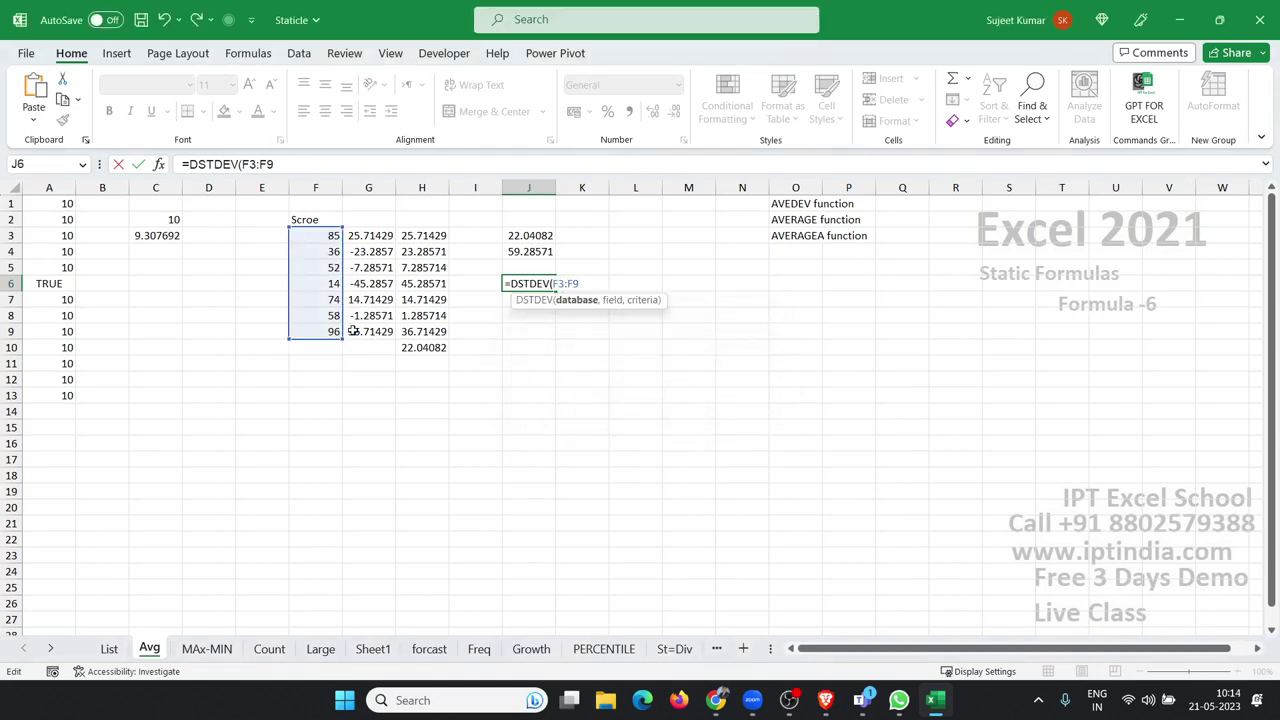
{"action": "type", "text": ",1"}
{"action": "type", "text": ",0"}
{"action": "key", "text": "Return"}
{"action": "key", "text": "Up"}
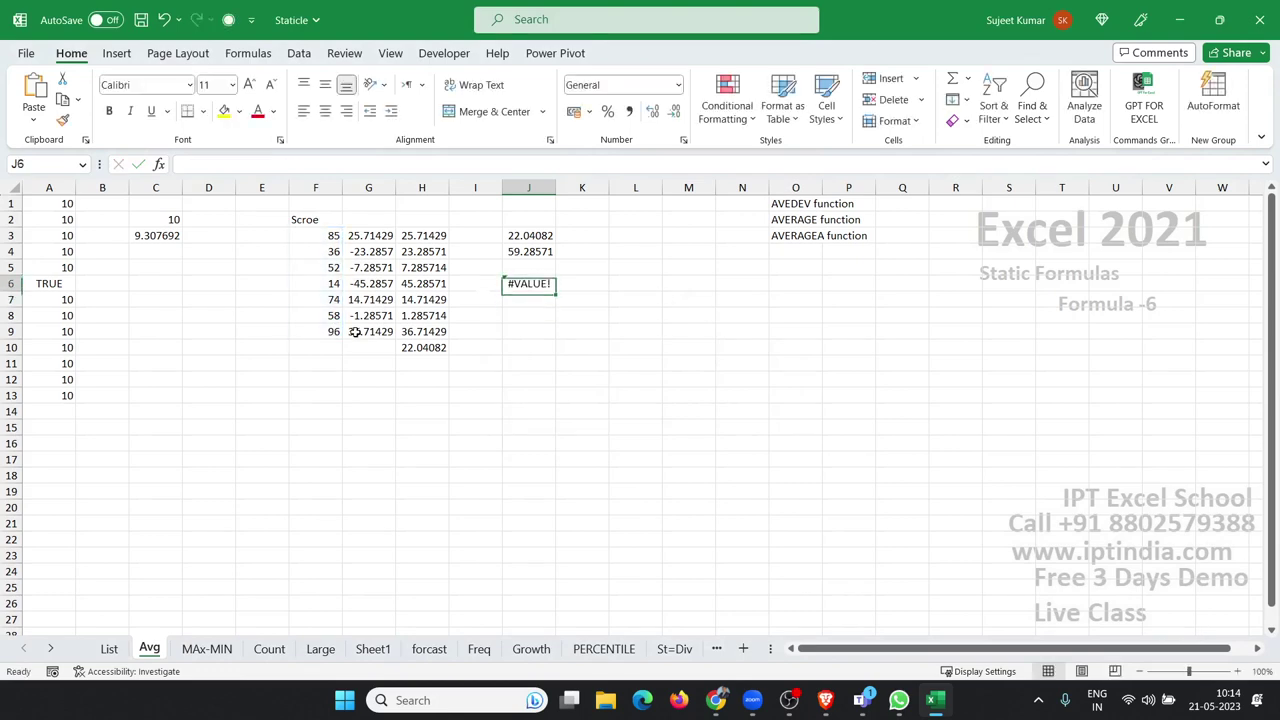
Step: Clear the #VALUE! result in J6 and the deviation values in G3:G9
{"action": "key", "text": "Delete"}
{"action": "key", "text": "Left"}
{"action": "key", "text": "Left"}
{"action": "key", "text": "Left"}
{"action": "key", "text": "Left"}
{"action": "key", "text": "Up"}
{"action": "key", "text": "Up"}
{"action": "key", "text": "Up"}
{"action": "key", "text": "Up"}
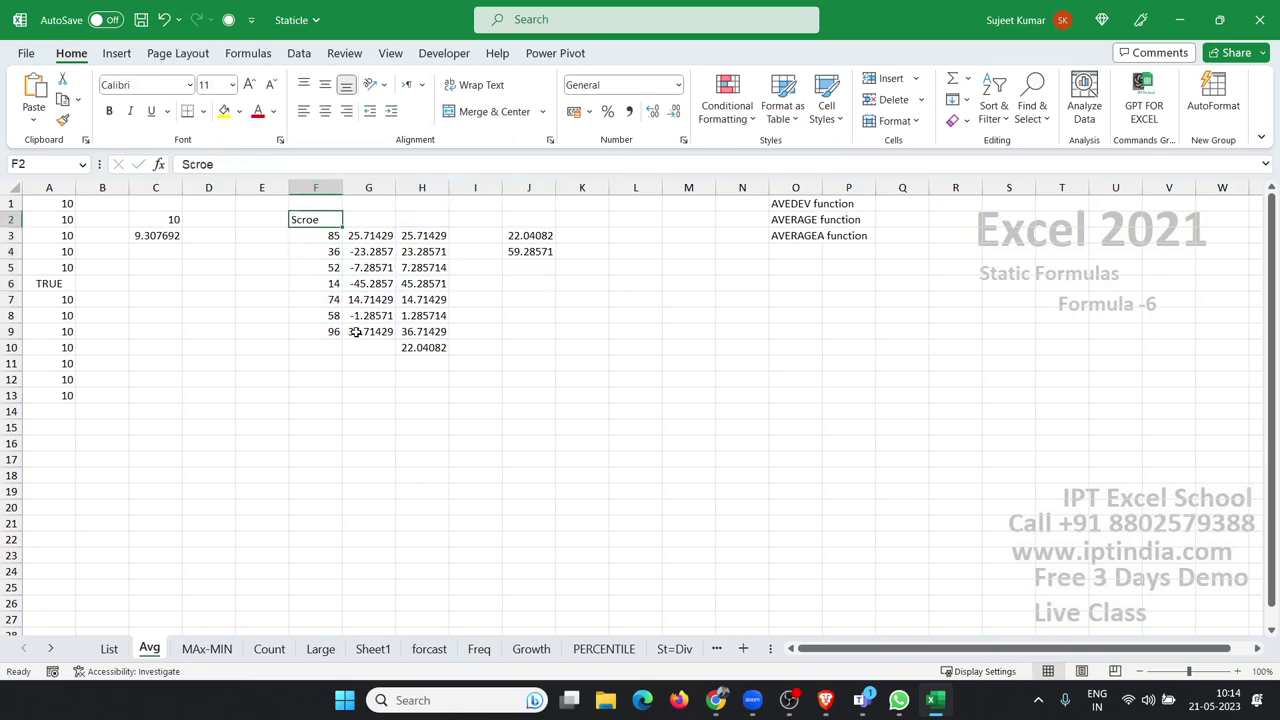
{"action": "key", "text": "Right"}
{"action": "key", "text": "Right"}
{"action": "key", "text": "Right"}
{"action": "key", "text": "Down"}
{"action": "key", "text": "Left"}
{"action": "key", "text": "Left"}
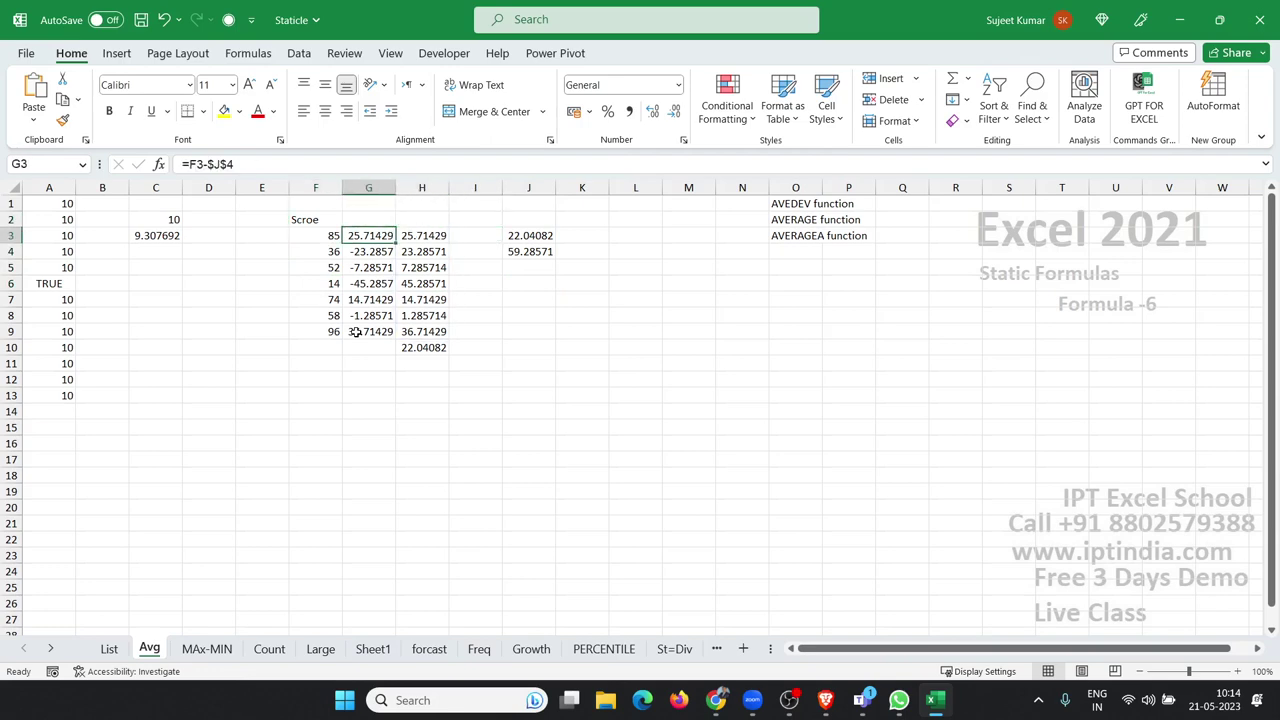
{"action": "key", "text": "ctrl+shift+Down"}
{"action": "key", "text": "Delete"}
Step: Clear the #REF! error from H10
{"action": "key", "text": "Down"}
{"action": "key", "text": "ctrl+Down"}
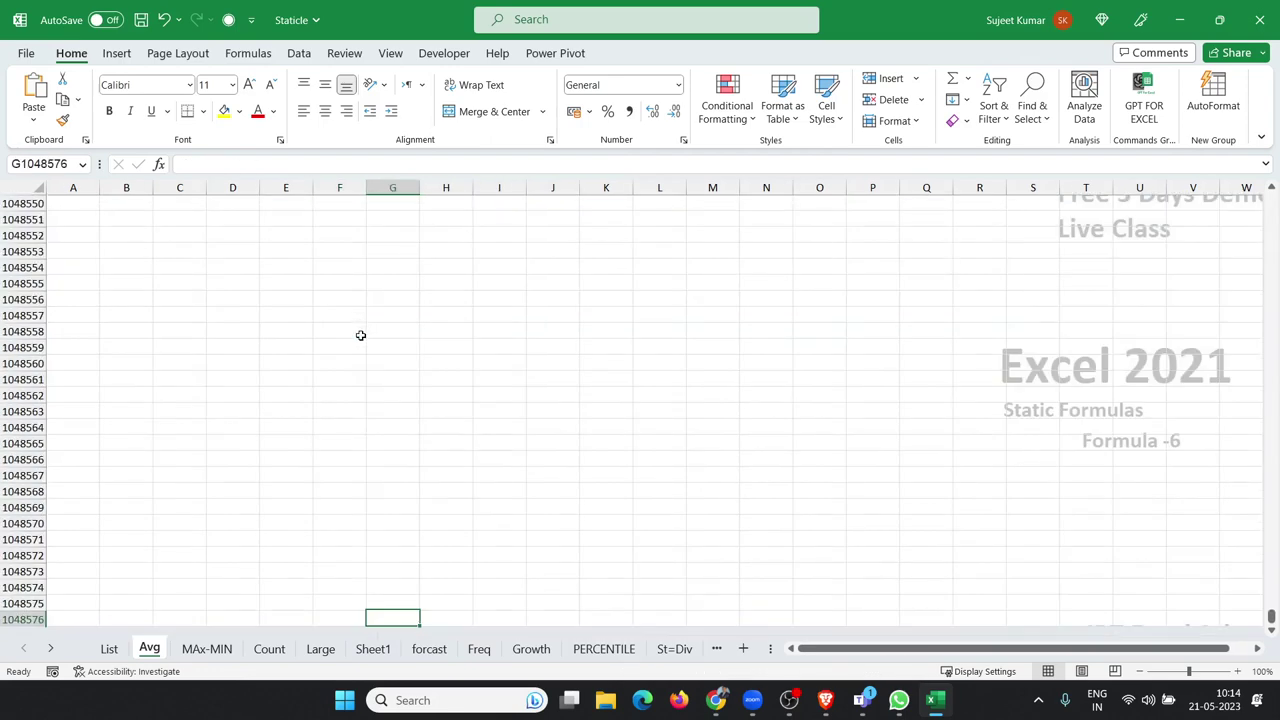
{"action": "key", "text": "ctrl+Up"}
{"action": "key", "text": "Down"}
{"action": "key", "text": "Down"}
{"action": "key", "text": "Down"}
{"action": "key", "text": "Down"}
{"action": "key", "text": "Down"}
{"action": "key", "text": "Down"}
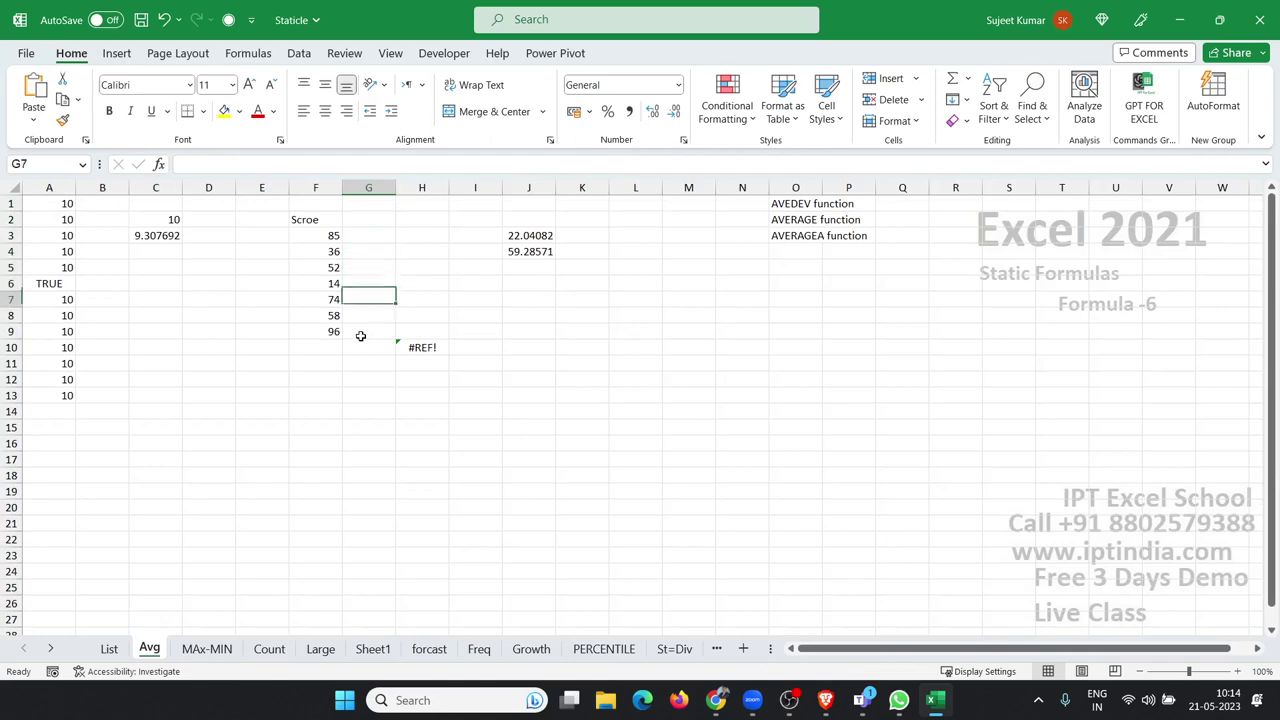
{"action": "key", "text": "Down"}
{"action": "key", "text": "Down"}
{"action": "key", "text": "Down"}
{"action": "key", "text": "Right"}
{"action": "key", "text": "Delete"}
{"action": "key", "text": "Up"}
{"action": "key", "text": "Up"}
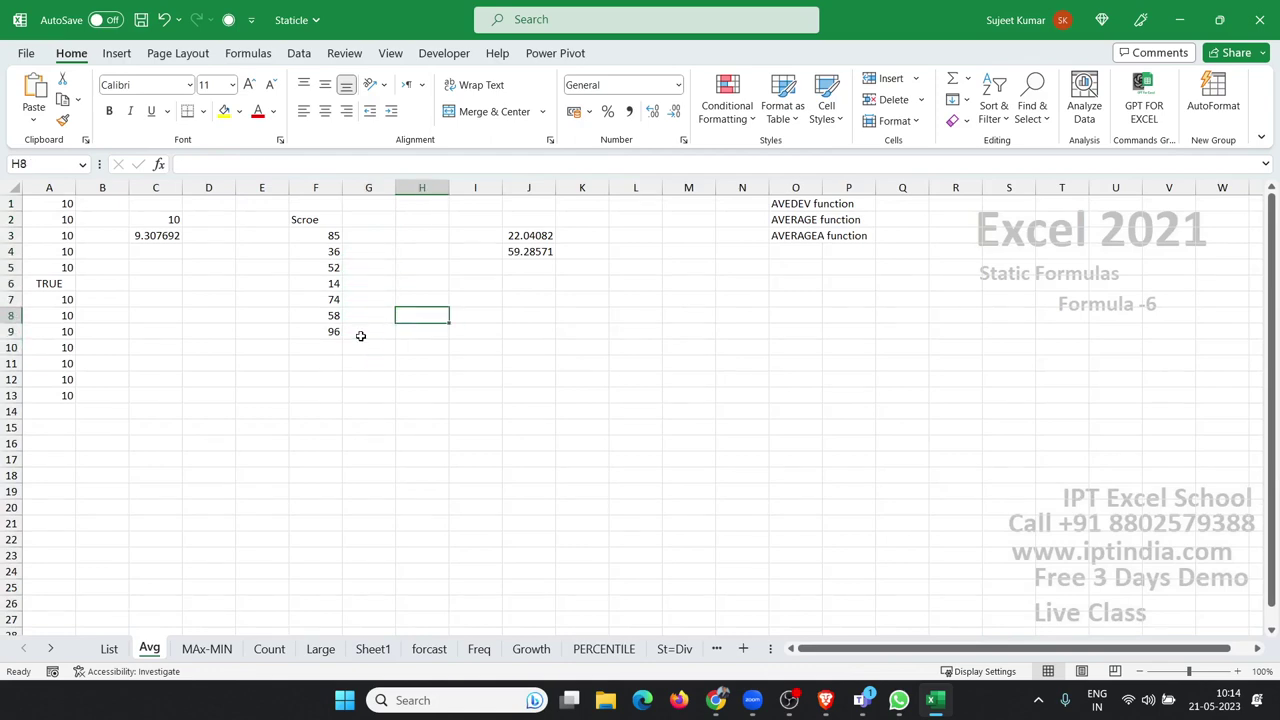
Step: Delete the old AVEDEV and AVERAGE results in J3:J4
{"action": "key", "text": "Right"}
{"action": "key", "text": "Up"}
{"action": "key", "text": "Up"}
{"action": "key", "text": "Up"}
{"action": "key", "text": "Up"}
{"action": "key", "text": "Up"}
{"action": "key", "text": "Right"}
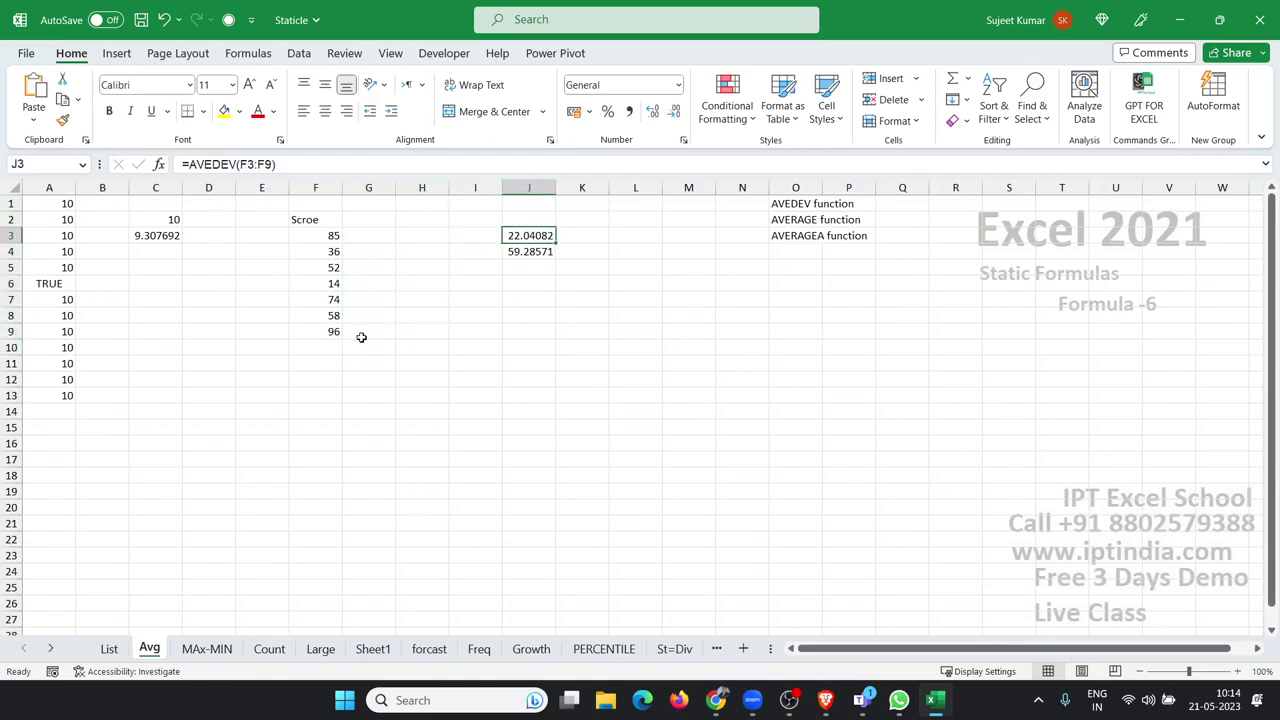
{"action": "key", "text": "shift+Down"}
{"action": "key", "text": "Delete"}
{"action": "key", "text": "Up"}
{"action": "key", "text": "Down"}
Step: Enter =AVEDEV(F3:F9) in J3, giving 22.04082
{"action": "type", "text": "="}
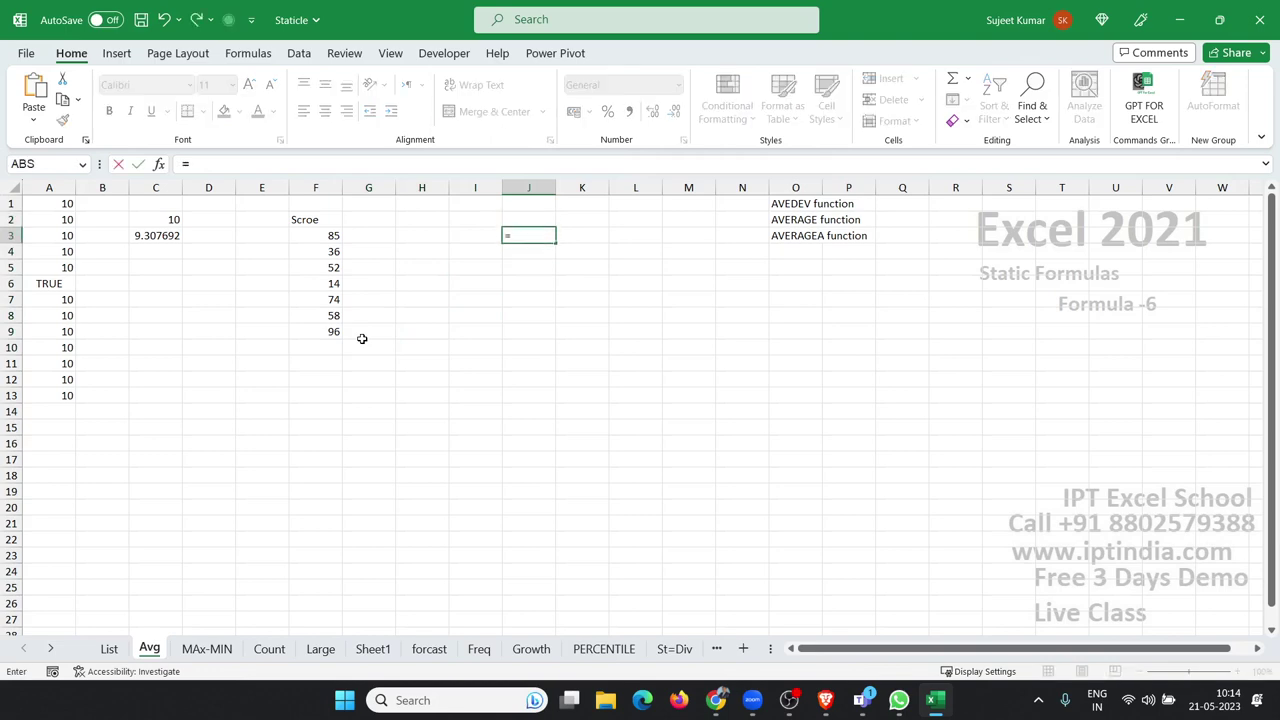
{"action": "type", "text": "av"}
{"action": "key", "text": "Tab"}
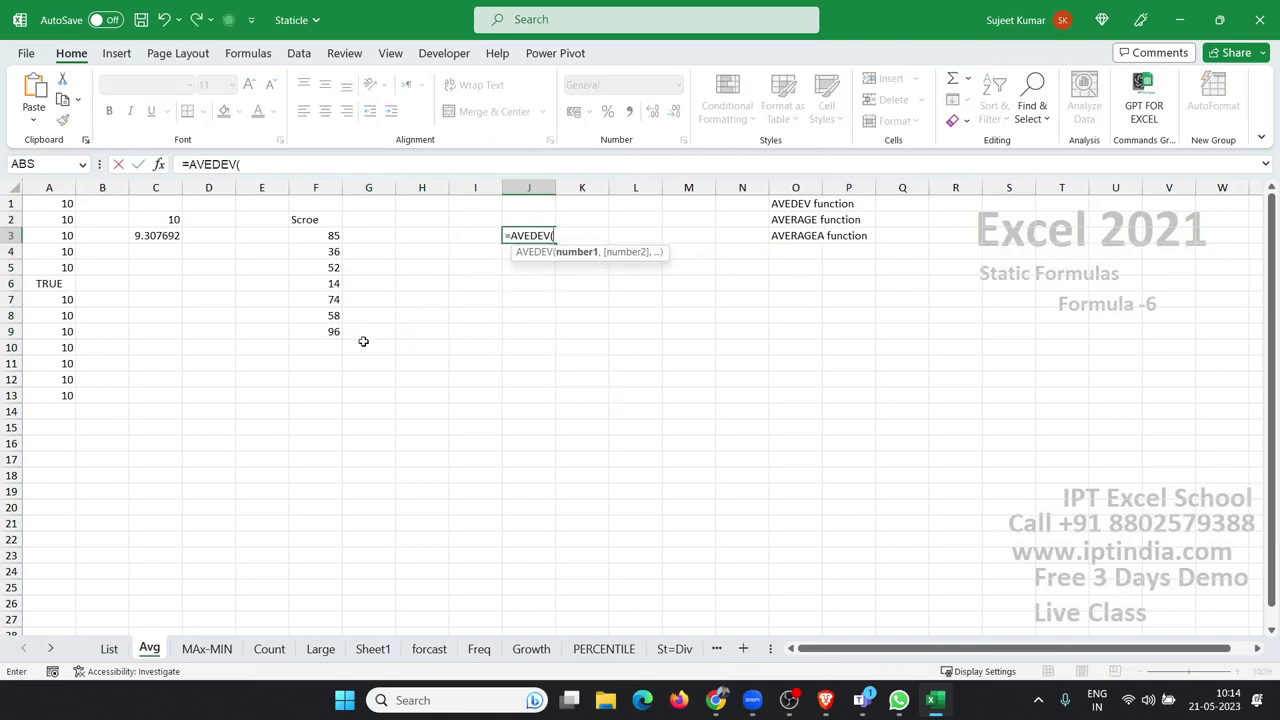
{"action": "key", "text": "Left"}
{"action": "key", "text": "Left"}
{"action": "key", "text": "Left"}
{"action": "key", "text": "Left"}
{"action": "key", "text": "ctrl+shift+Down"}
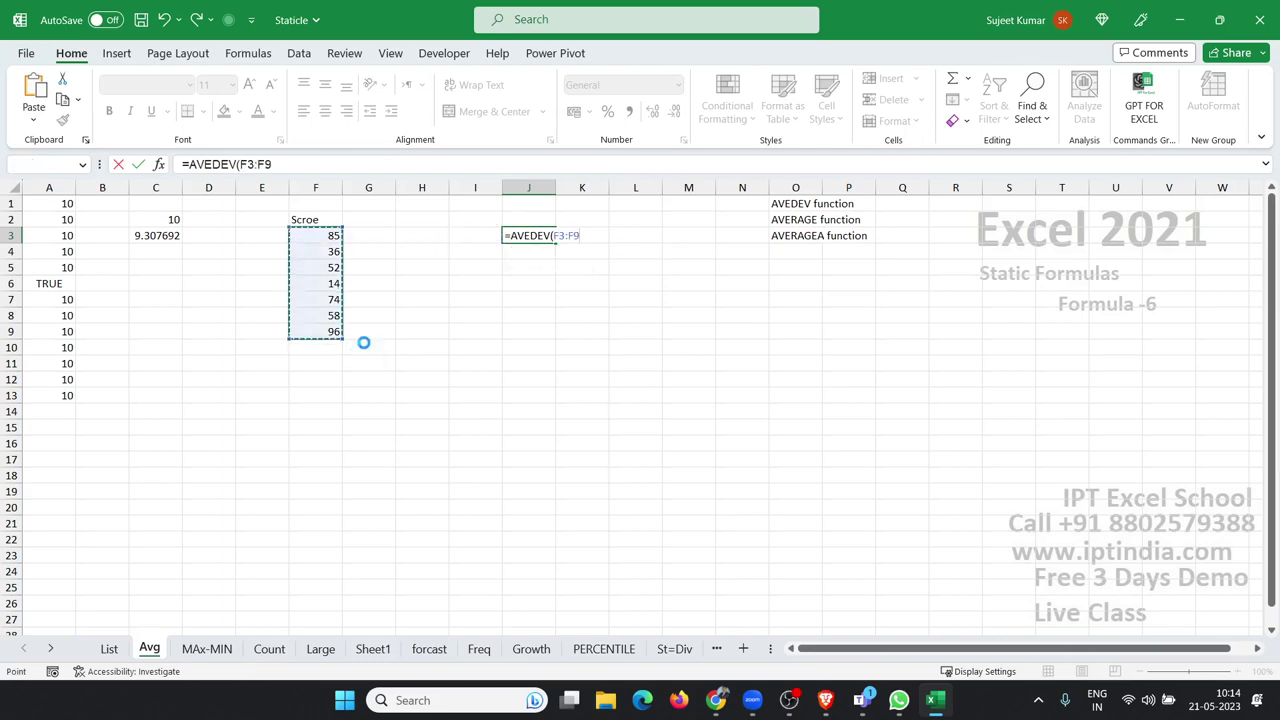
{"action": "key", "text": "Return"}
{"action": "key", "text": "Up"}
{"action": "key", "text": "Down"}
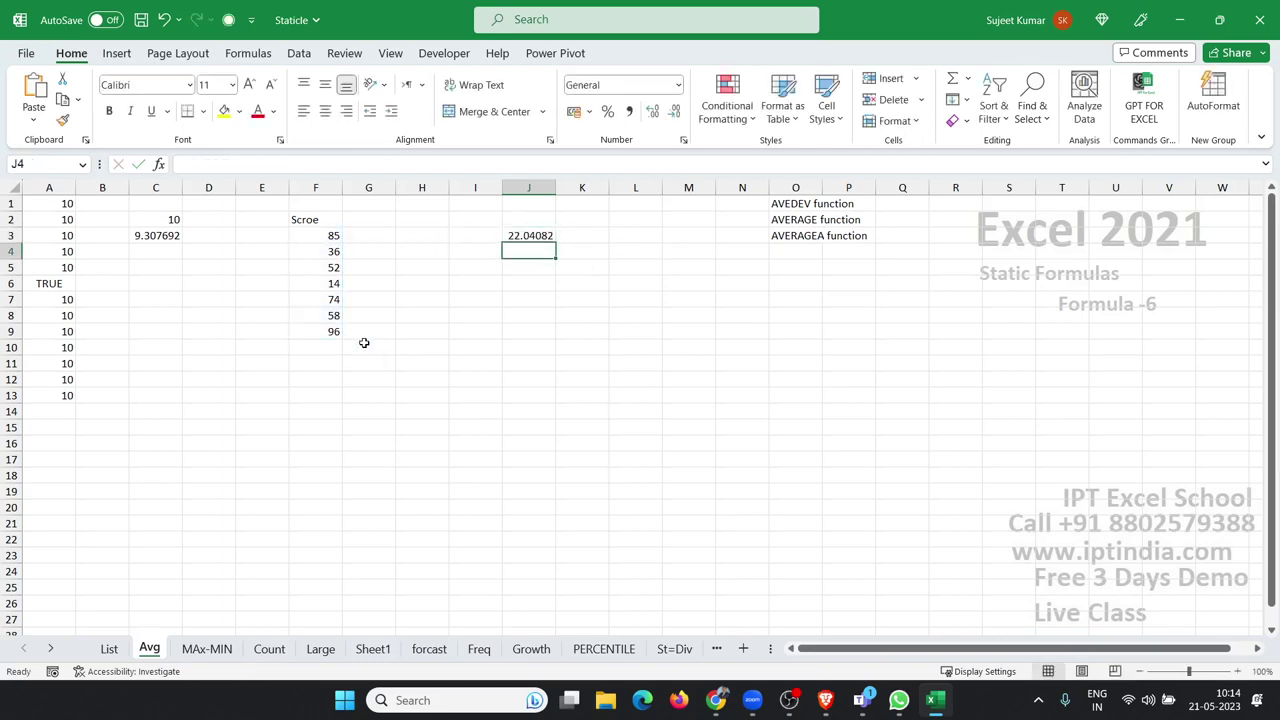
Step: Enter =AVERAGE(F3:F9) in F11, giving 59.28571
{"action": "type", "text": "="}
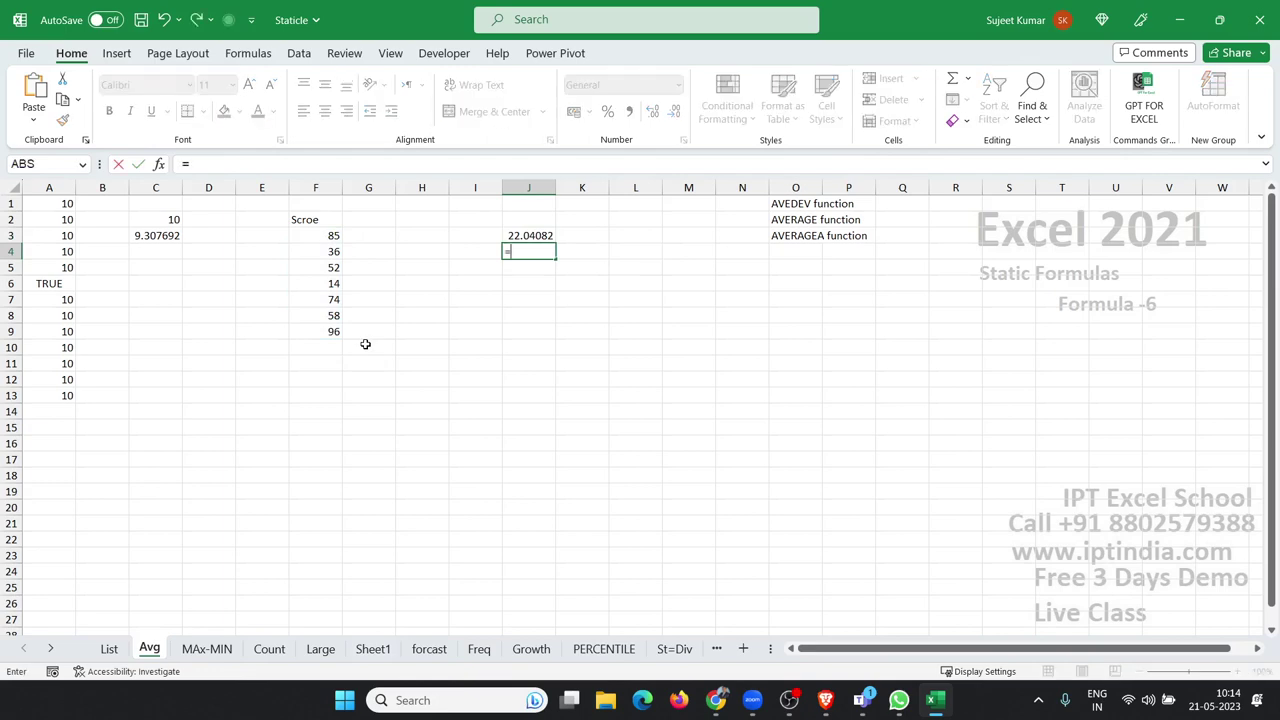
{"action": "key", "text": "Escape"}
{"action": "key", "text": "Down"}
{"action": "key", "text": "Down"}
{"action": "key", "text": "Down"}
{"action": "key", "text": "Down"}
{"action": "key", "text": "Down"}
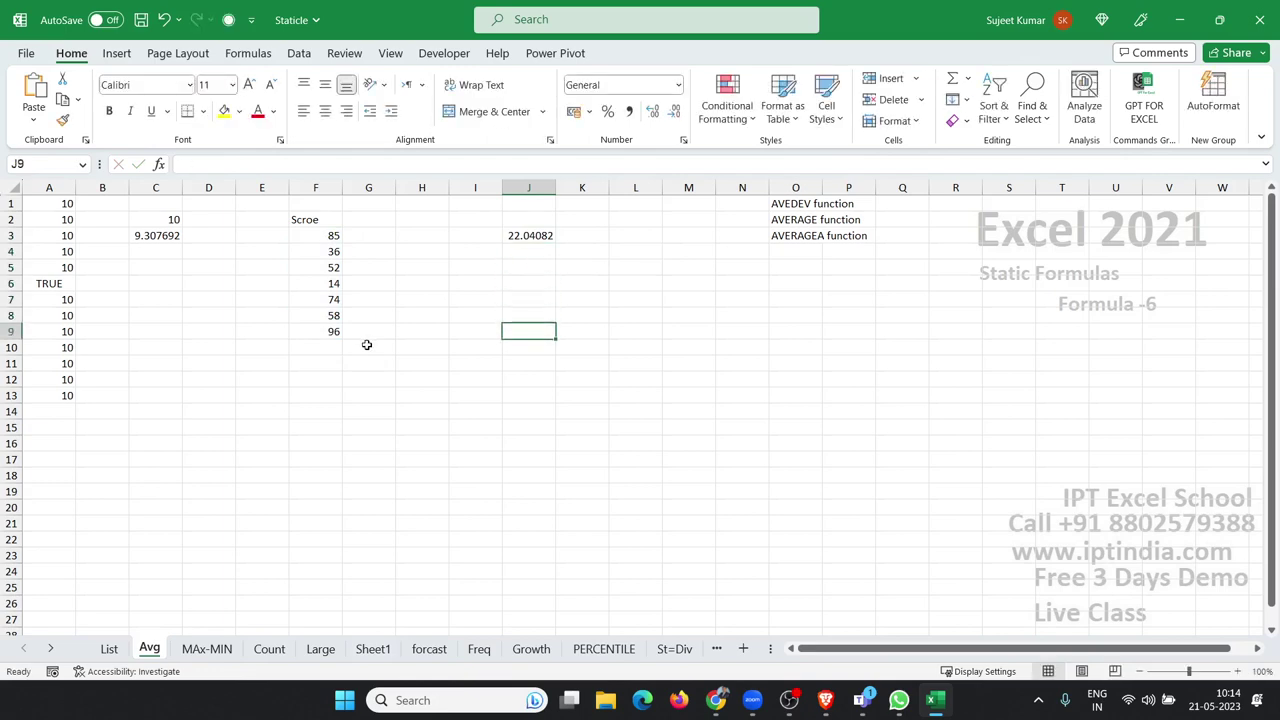
{"action": "key", "text": "Left"}
{"action": "key", "text": "Left"}
{"action": "key", "text": "Left"}
{"action": "key", "text": "Left"}
{"action": "key", "text": "Down"}
{"action": "key", "text": "Down"}
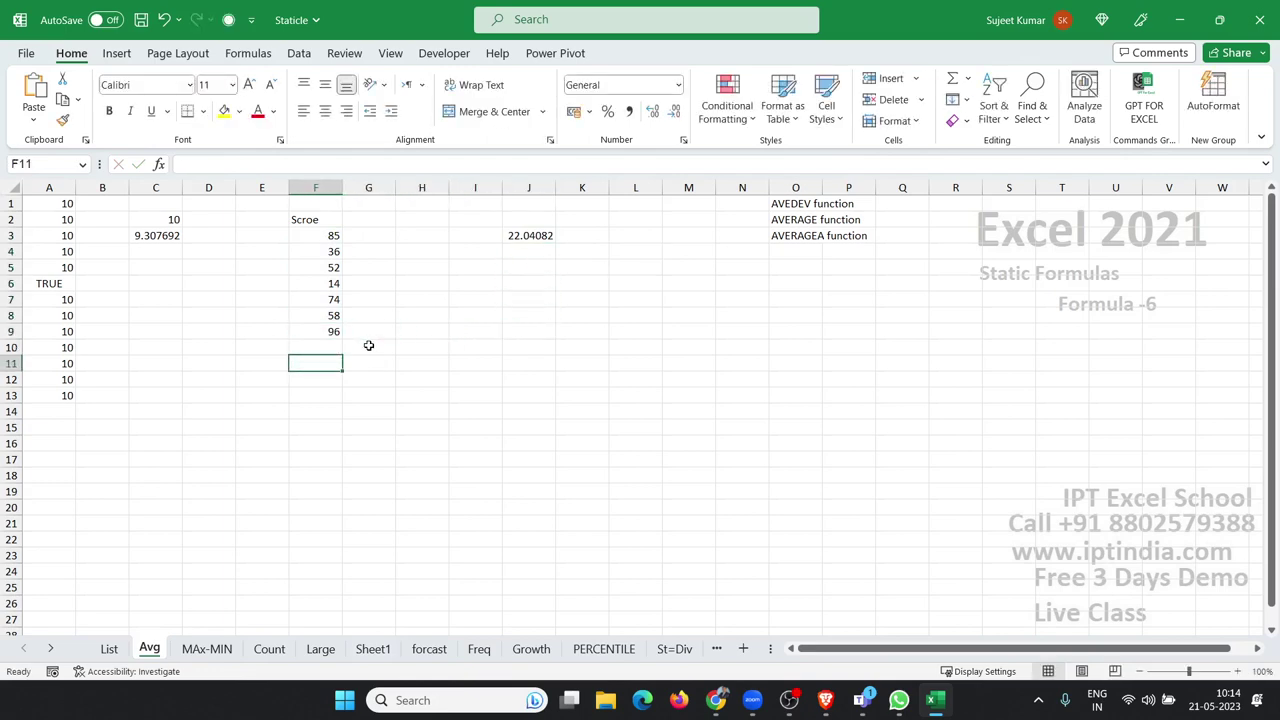
{"action": "type", "text": "=av"}
{"action": "key", "text": "Down"}
{"action": "key", "text": "Tab"}
{"action": "key", "text": "Up"}
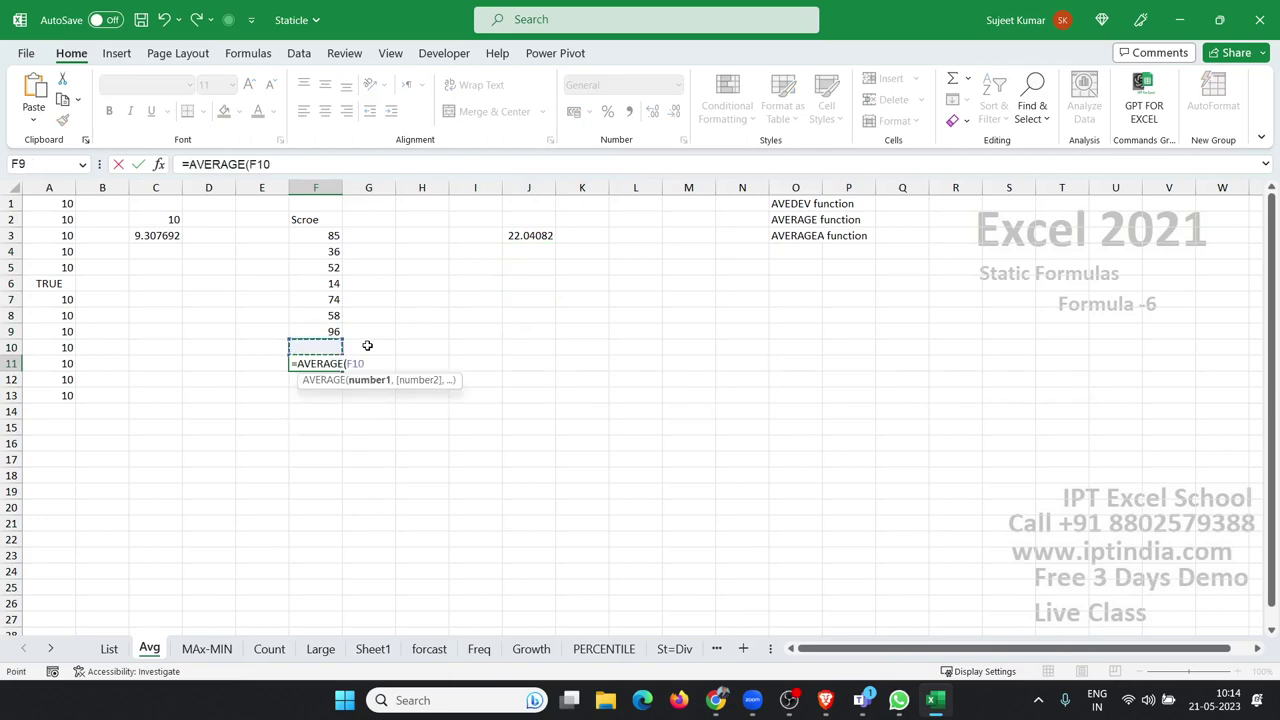
{"action": "key", "text": "Up"}
{"action": "key", "text": "shift+Up"}
{"action": "key", "text": "shift+Up"}
{"action": "key", "text": "shift+Up"}
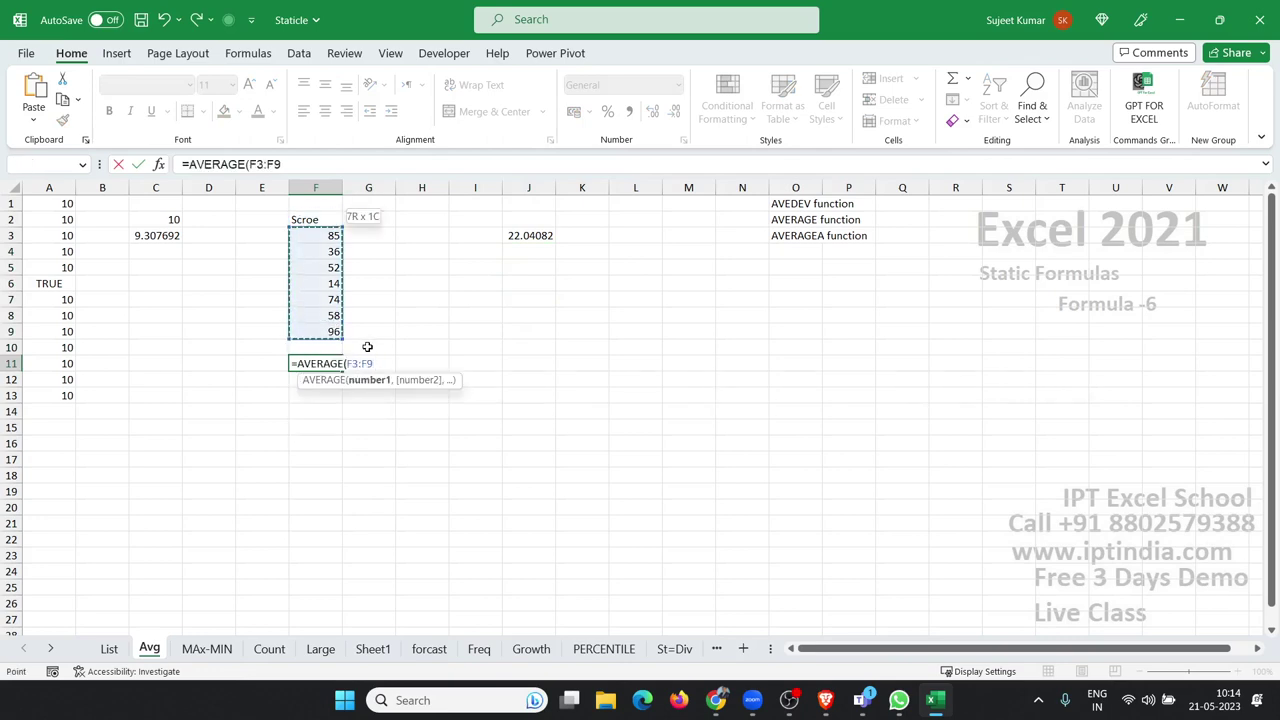
{"action": "key", "text": "Return"}
{"action": "key", "text": "Up"}
{"action": "key", "text": "Up"}
{"action": "key", "text": "Up"}
{"action": "key", "text": "Right"}
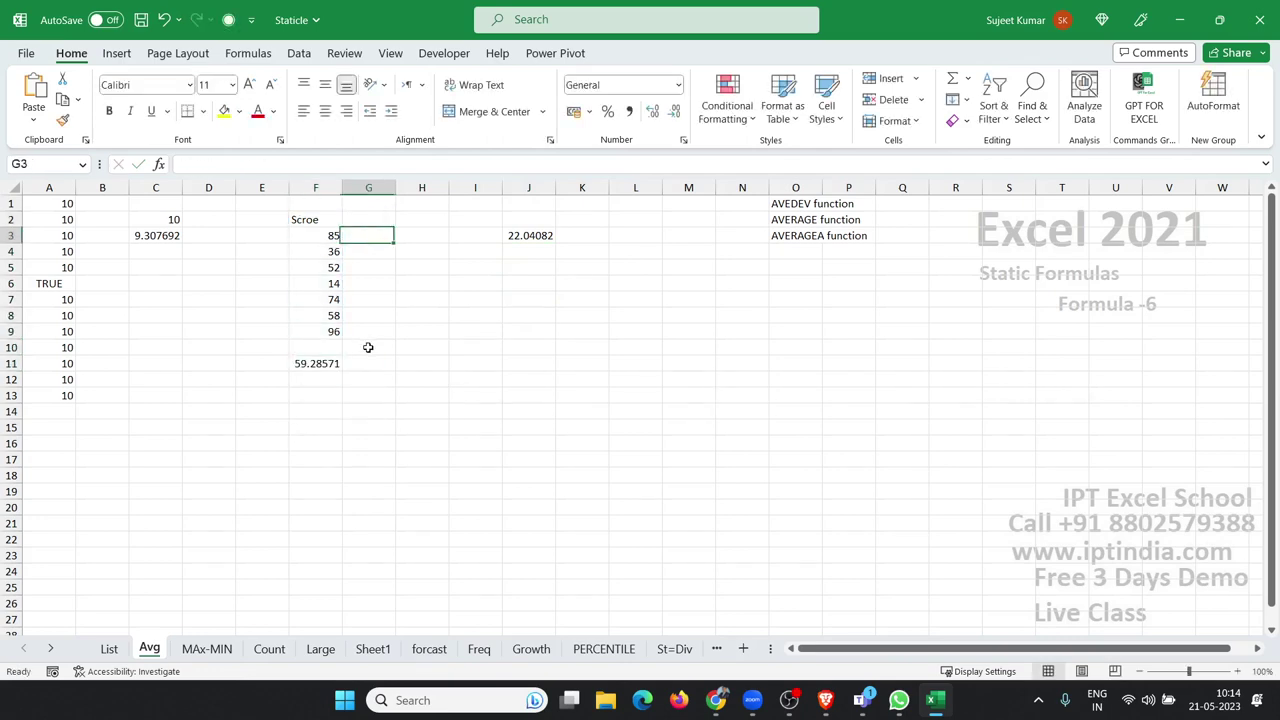
Step: Fill the deviation formula =F3-$F$11 down G3:G9
{"action": "type", "text": "="}
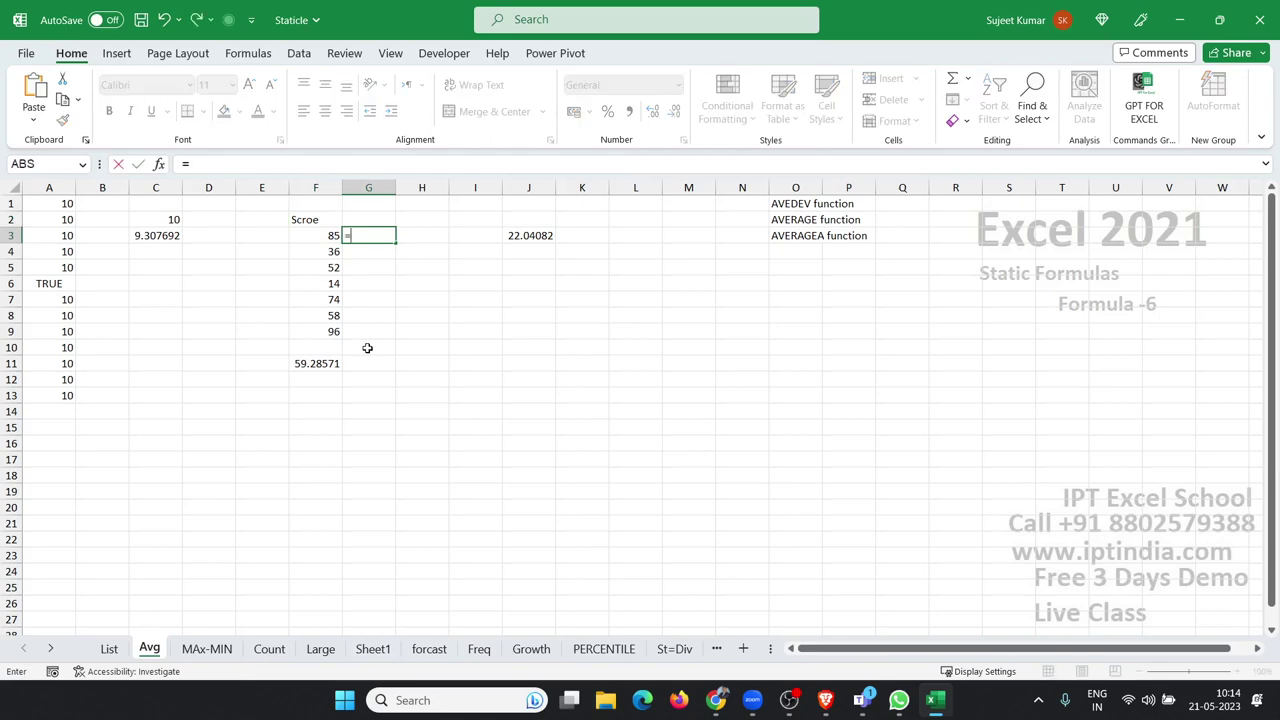
{"action": "key", "text": "Left"}
{"action": "type", "text": "-"}
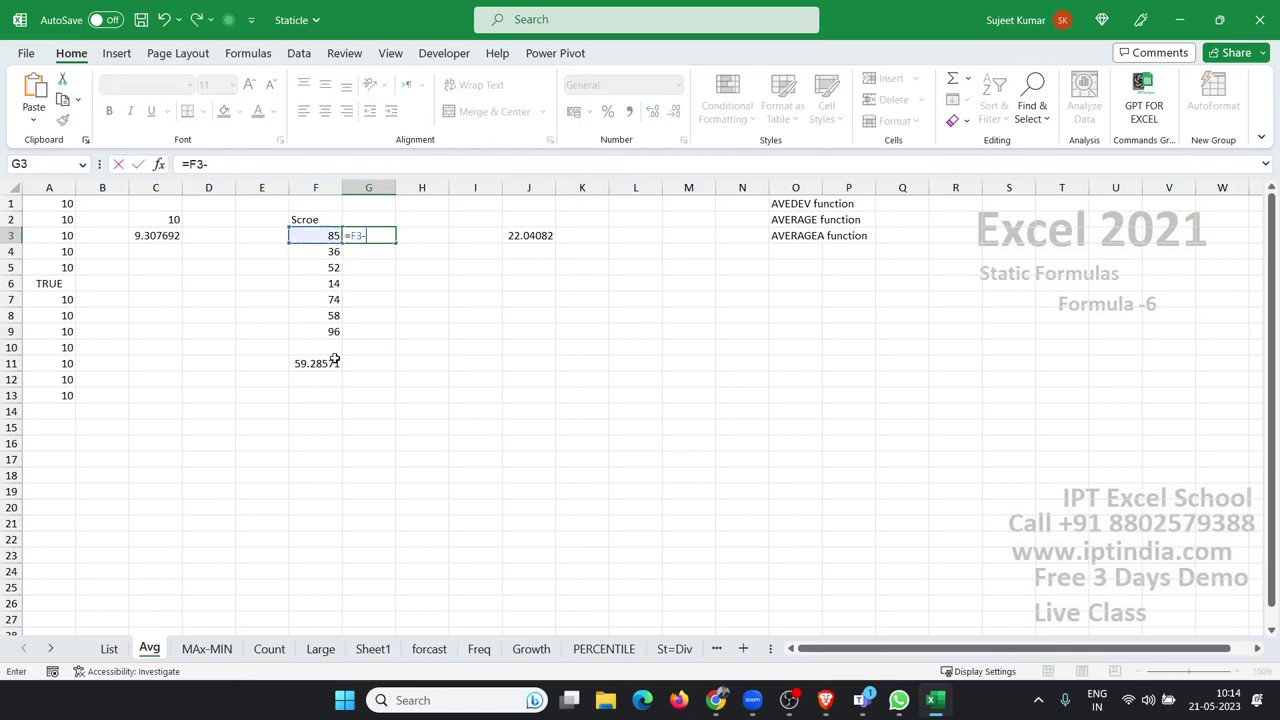
{"action": "left_click", "coordinate": [335, 362]}
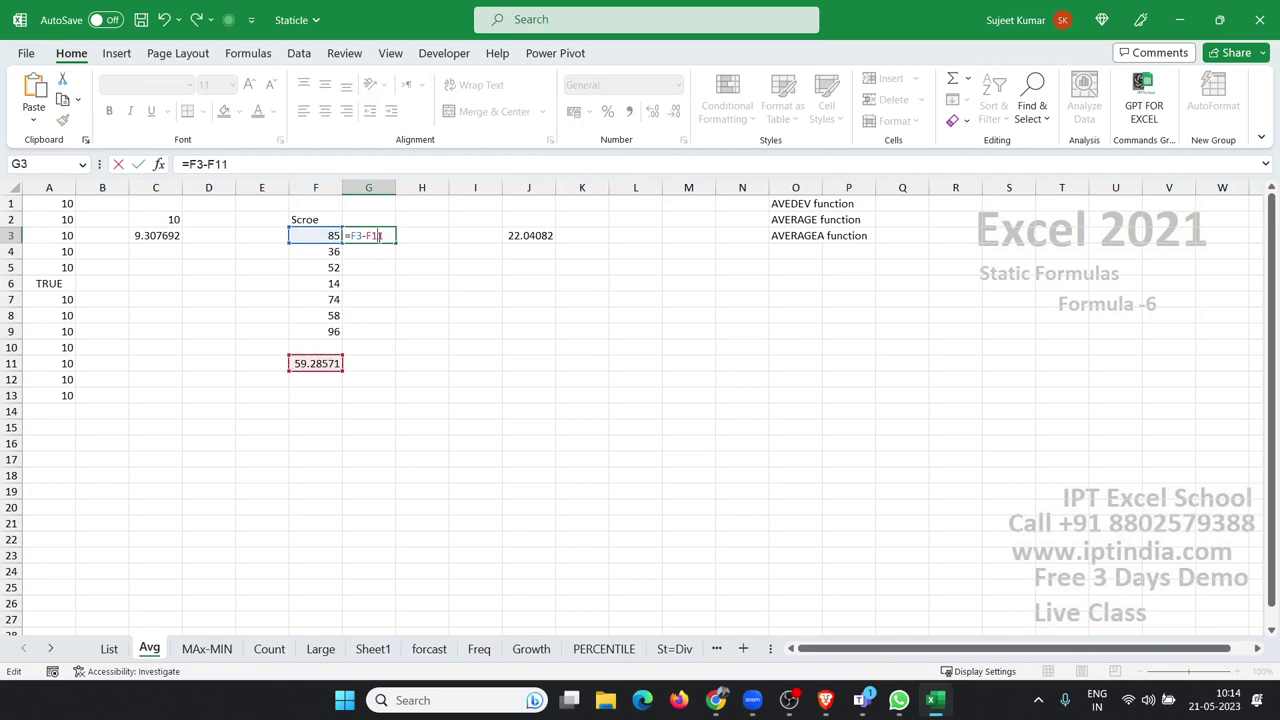
{"action": "key", "text": "Return"}
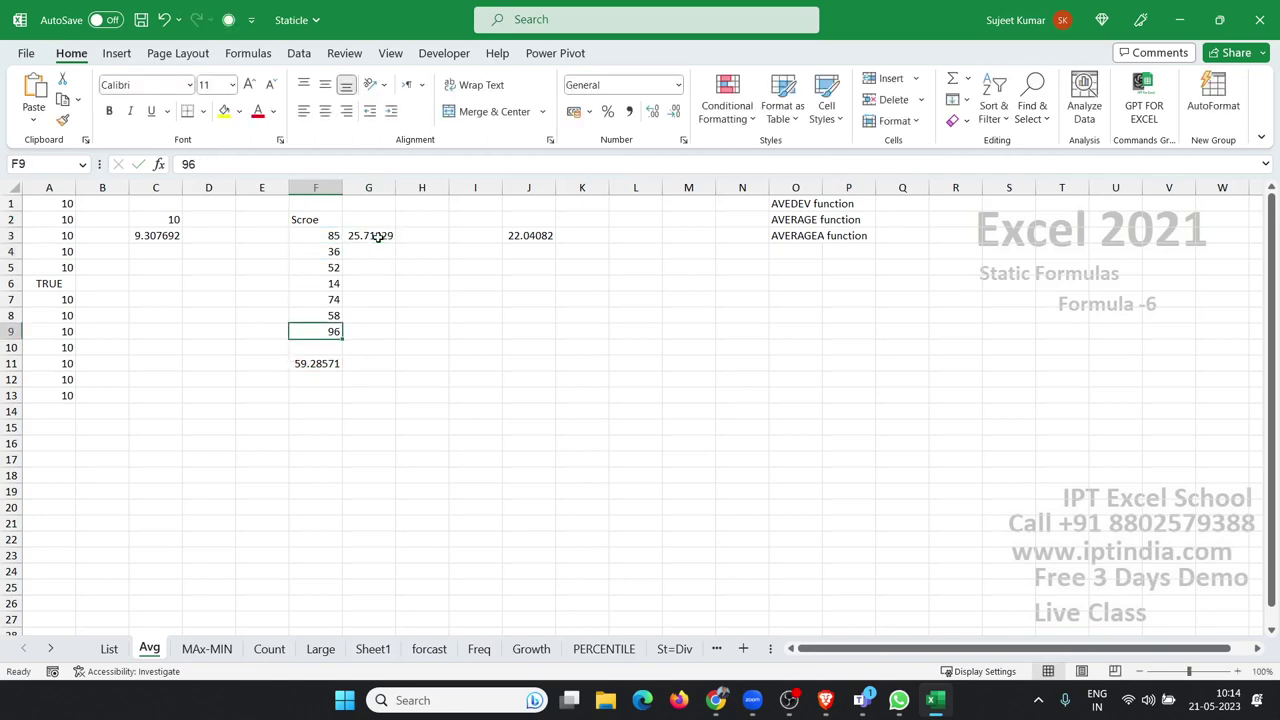
{"action": "left_click_drag", "start_coordinate": [368, 331], "coordinate": [378, 236]}
{"action": "key", "text": "ctrl+d"}
{"action": "left_click", "coordinate": [375, 236]}
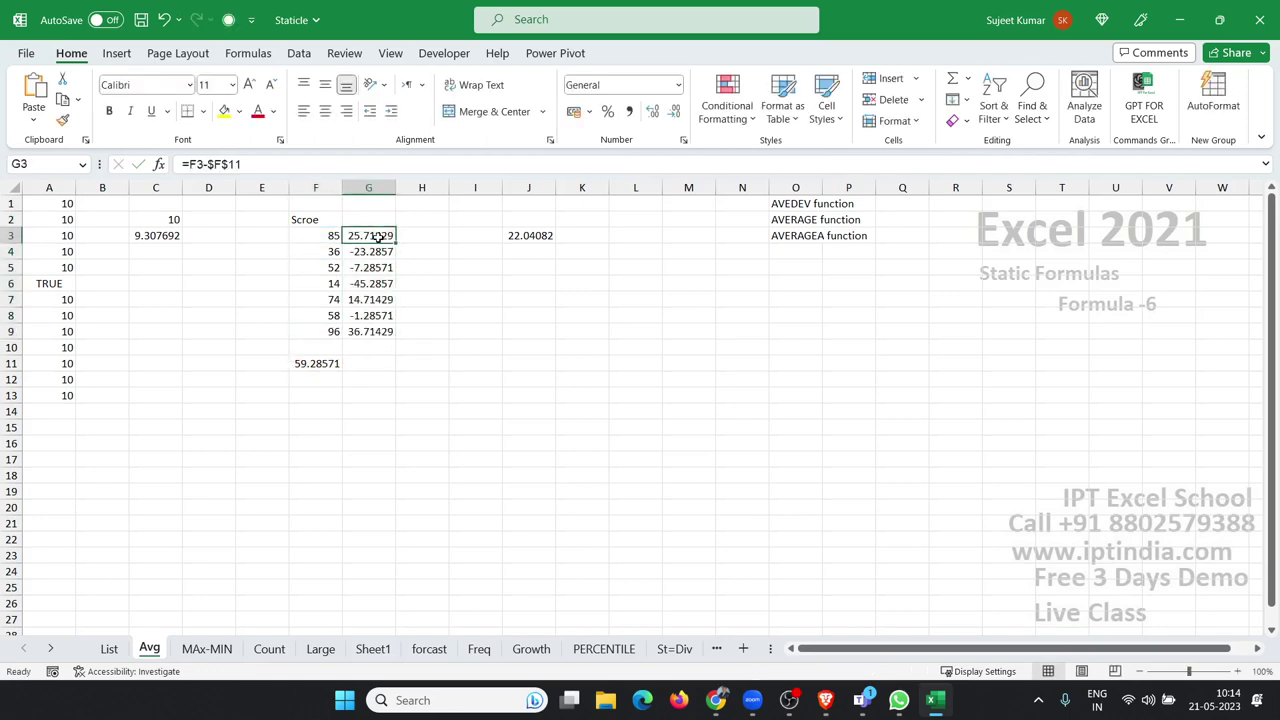
Step: Fill =ABS(G3) down H3:H9 for the absolute deviations
{"action": "key", "text": "Right"}
{"action": "type", "text": "=ab"}
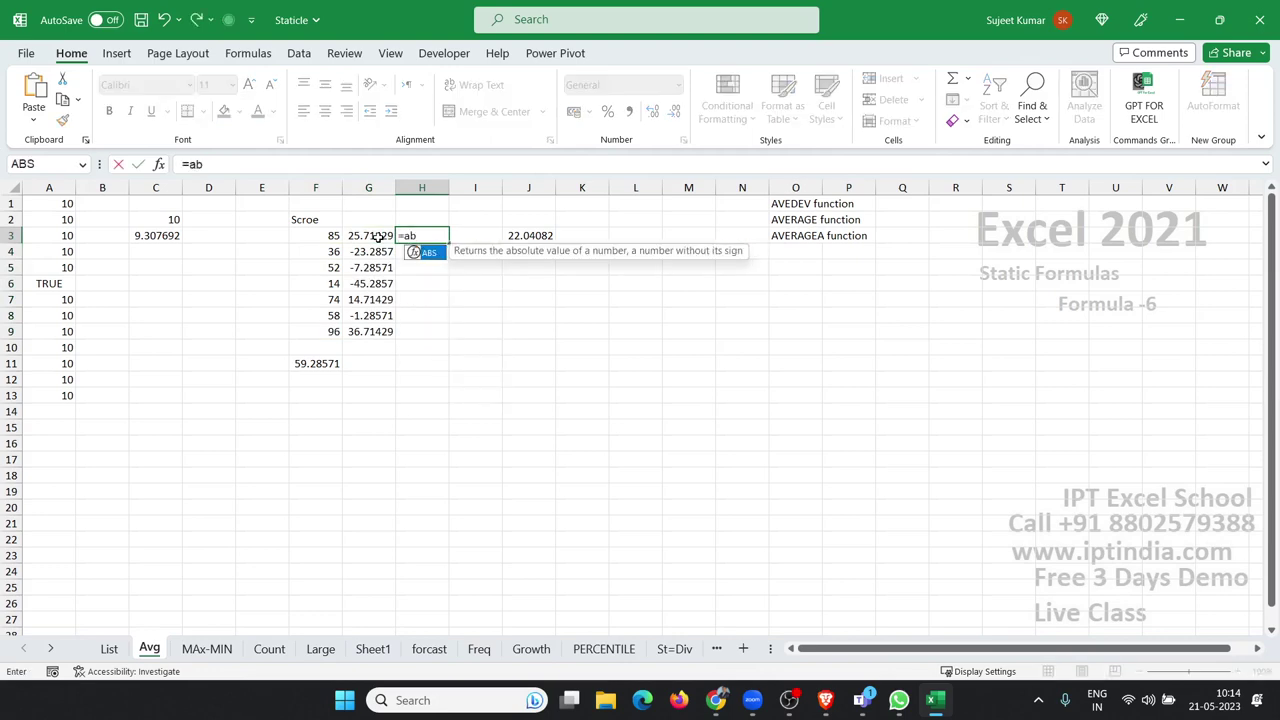
{"action": "key", "text": "Tab"}
{"action": "left_click", "coordinate": [378, 236]}
{"action": "key", "text": "Return"}
{"action": "key", "text": "Up"}
{"action": "key", "text": "shift+Down"}
{"action": "key", "text": "shift+Down"}
{"action": "key", "text": "shift+Down"}
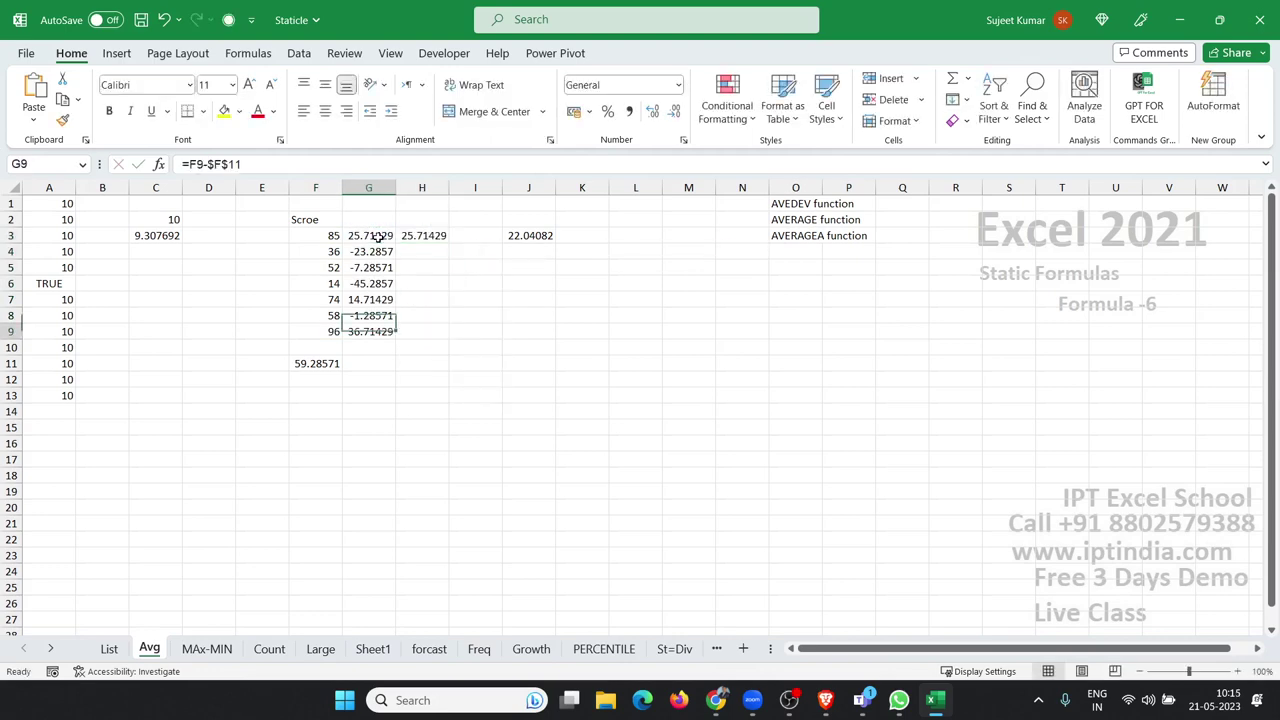
{"action": "key", "text": "ctrl+d"}
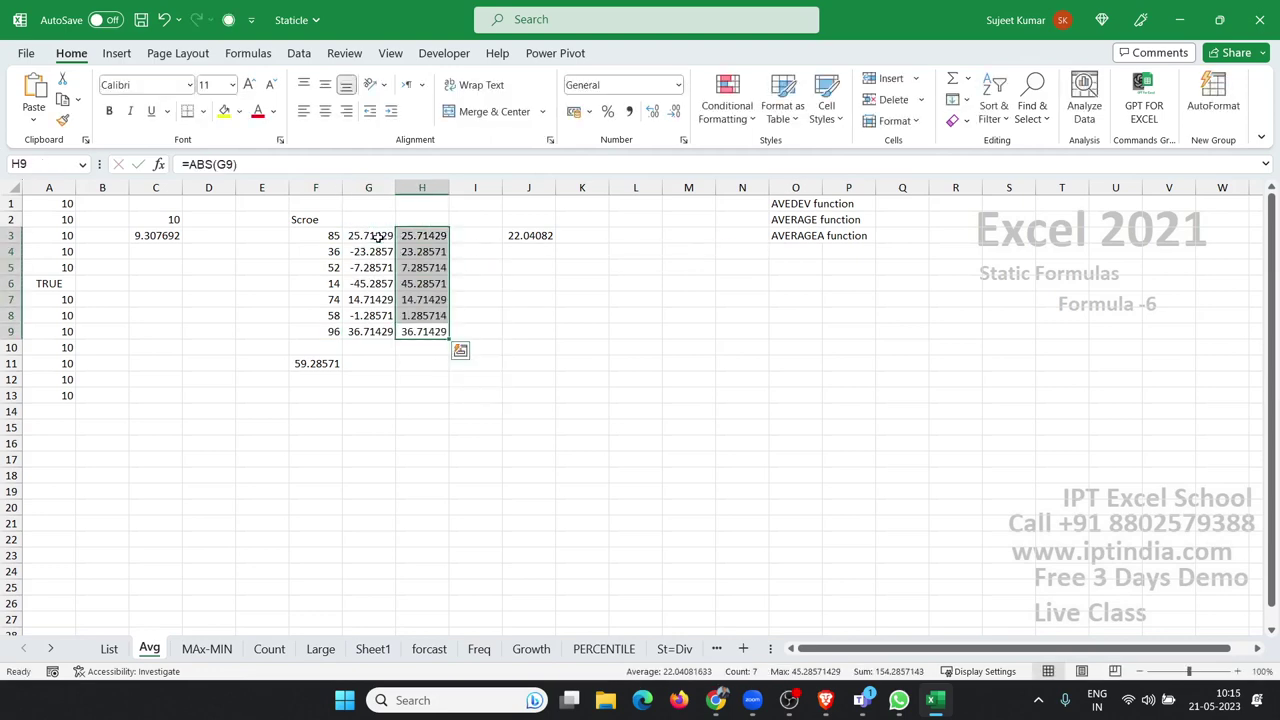
Step: Average H3:H9 in H11 to get 22.04082, then switch to the MAx-MIN sheet
{"action": "key", "text": "Down"}
{"action": "key", "text": "Down"}
{"action": "key", "text": "Down"}
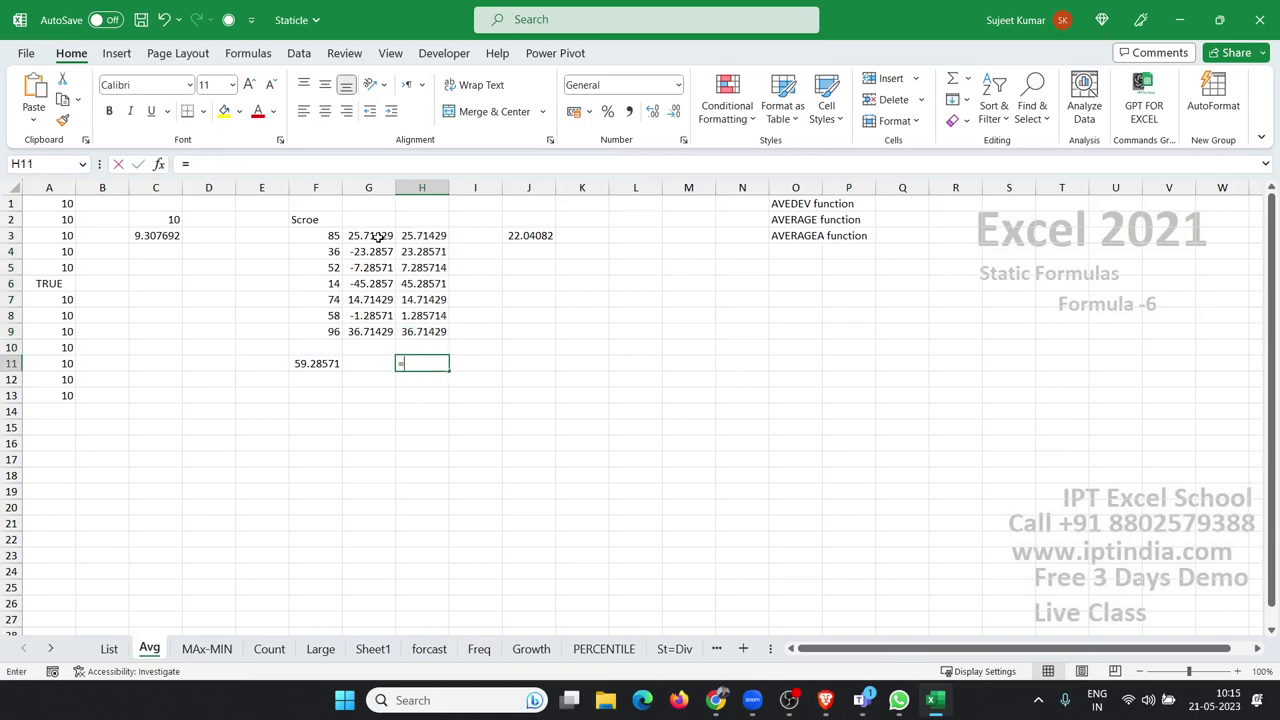
{"action": "type", "text": "av"}
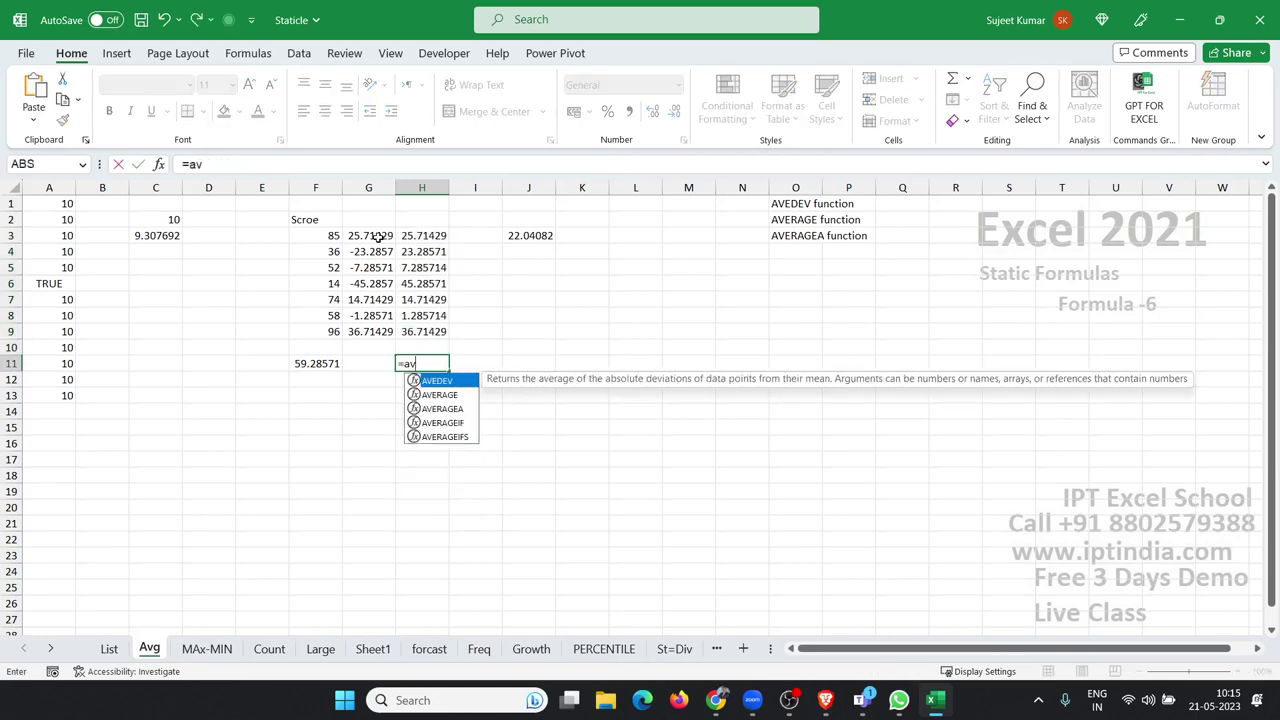
{"action": "key", "text": "Down"}
{"action": "key", "text": "Down"}
{"action": "key", "text": "Up"}
{"action": "key", "text": "Tab"}
{"action": "key", "text": "Up"}
{"action": "key", "text": "Up"}
{"action": "key", "text": "Up"}
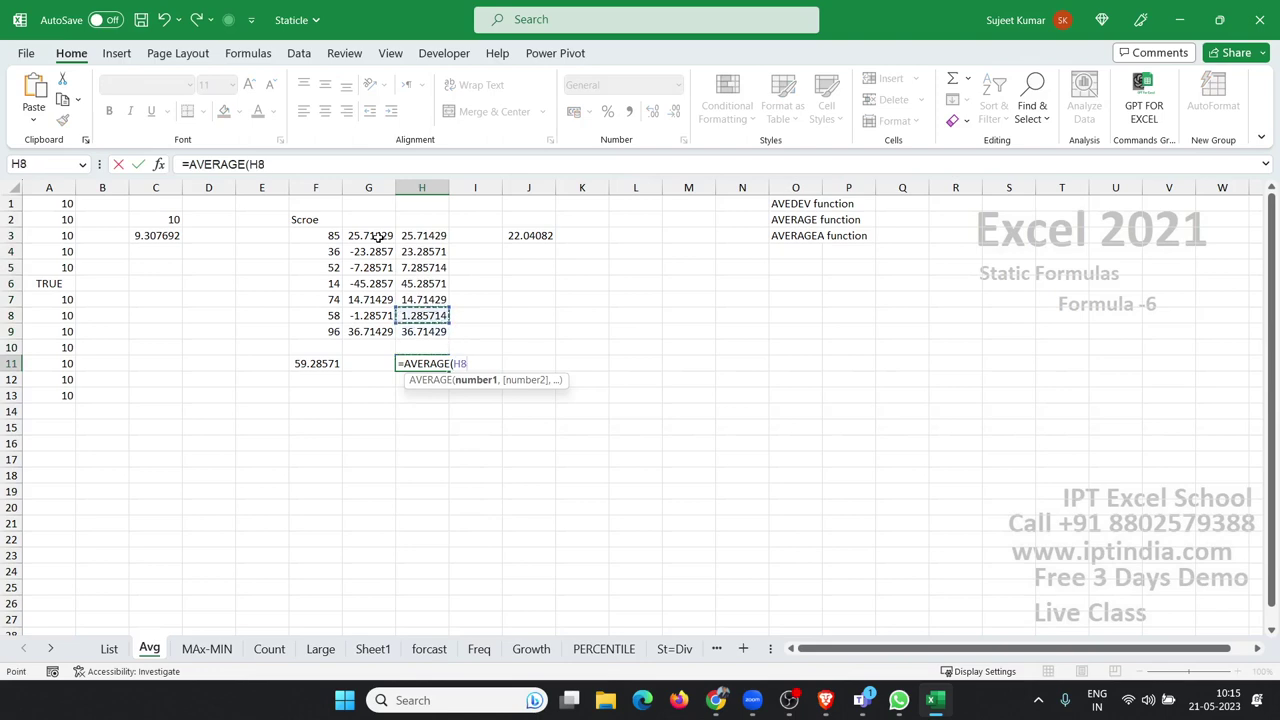
{"action": "key", "text": "Down"}
{"action": "key", "text": "shift+Up"}
{"action": "key", "text": "shift+Up"}
{"action": "key", "text": "shift+Up"}
{"action": "key", "text": "Return"}
{"action": "key", "text": "Up"}
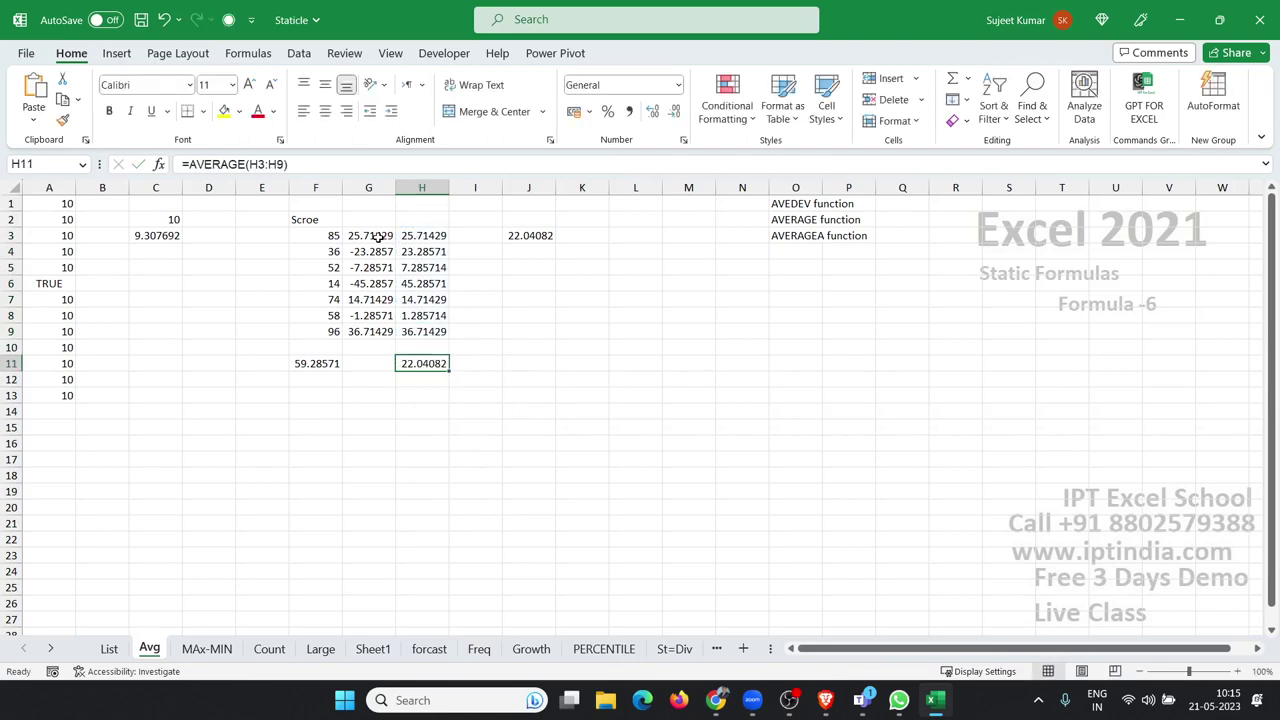
{"action": "left_click", "coordinate": [181, 656]}
Step: Clear the old MAX, MIN, MAXA and MINA results in C2:D3 of the MAx-MIN sheet
{"action": "left_click", "coordinate": [221, 320]}
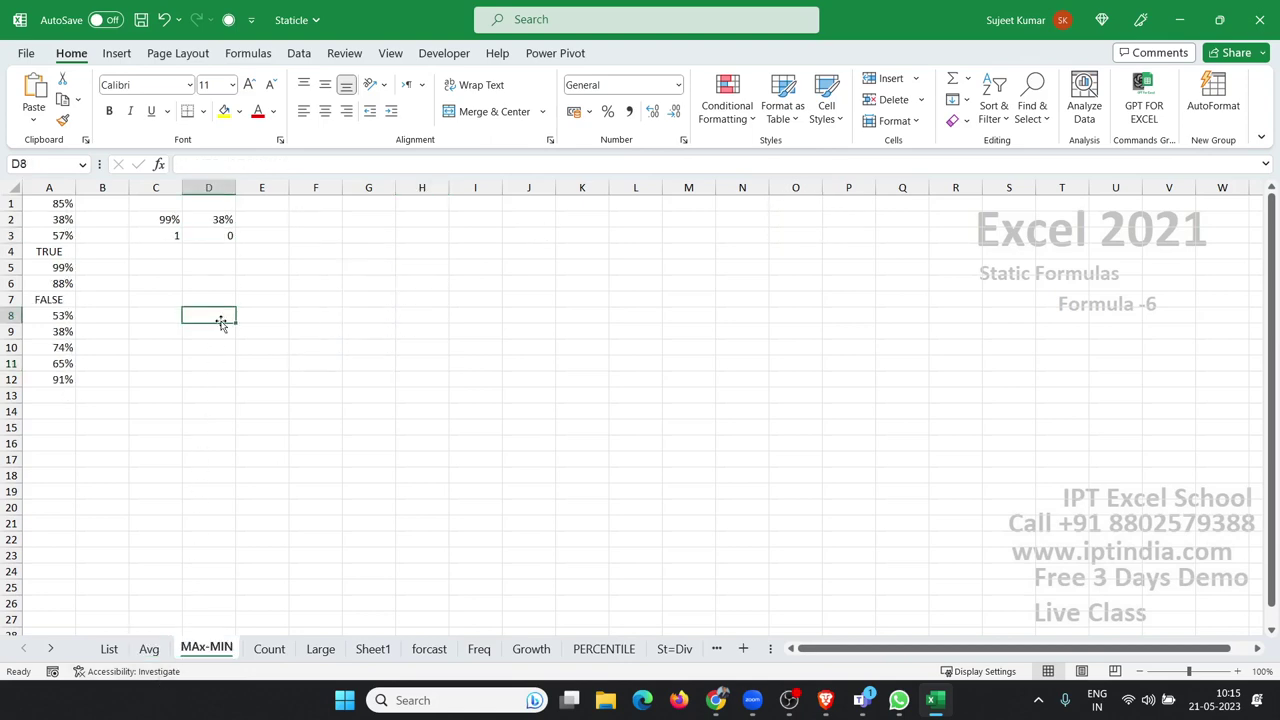
{"action": "left_click", "coordinate": [150, 250]}
{"action": "key", "text": "Up"}
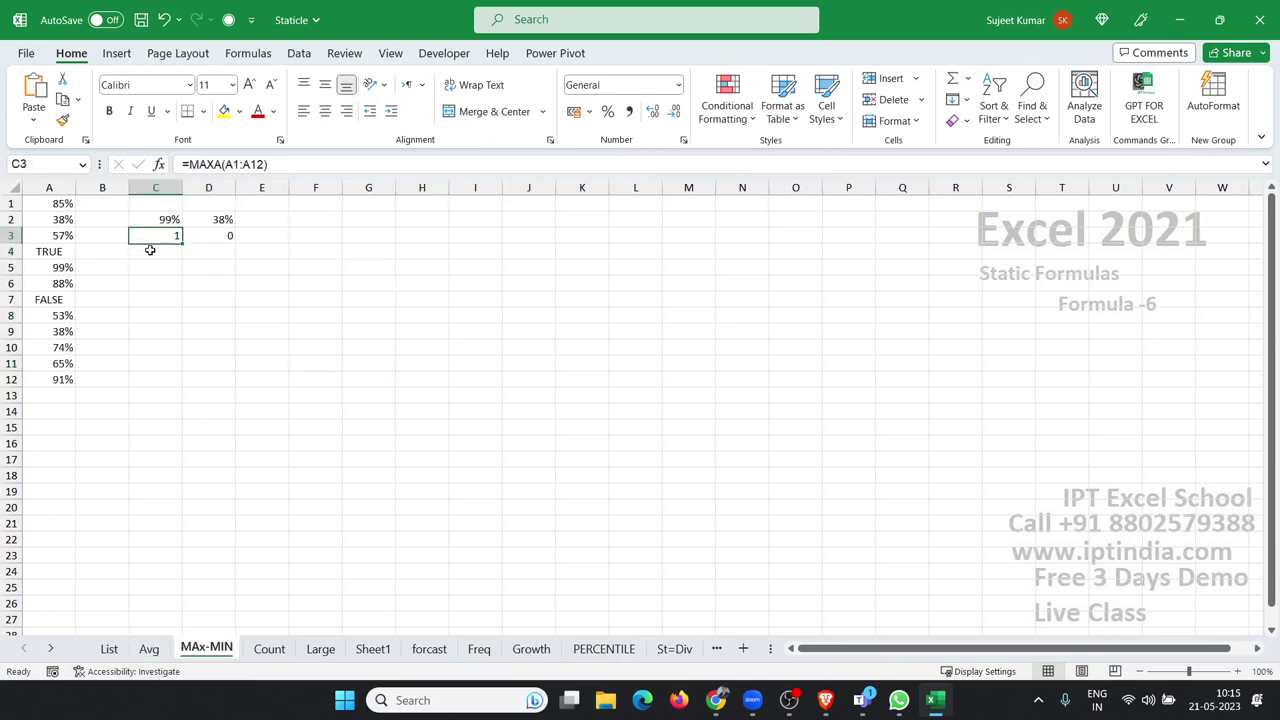
{"action": "key", "text": "Up"}
{"action": "key", "text": "shift+Right"}
{"action": "key", "text": "shift+Down"}
{"action": "key", "text": "ctrl+c"}
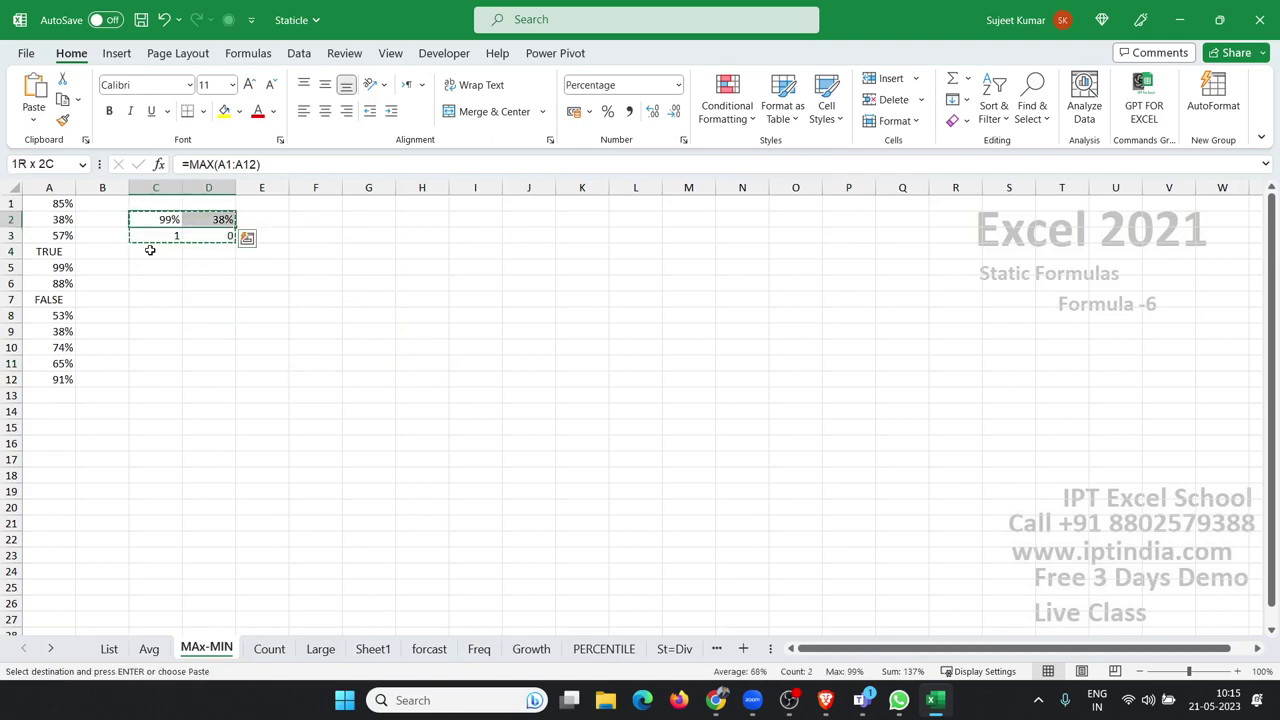
{"action": "key", "text": "Down"}
{"action": "key", "text": "Up"}
{"action": "key", "text": "shift+Right"}
{"action": "key", "text": "shift+Down"}
{"action": "key", "text": "ctrl+v"}
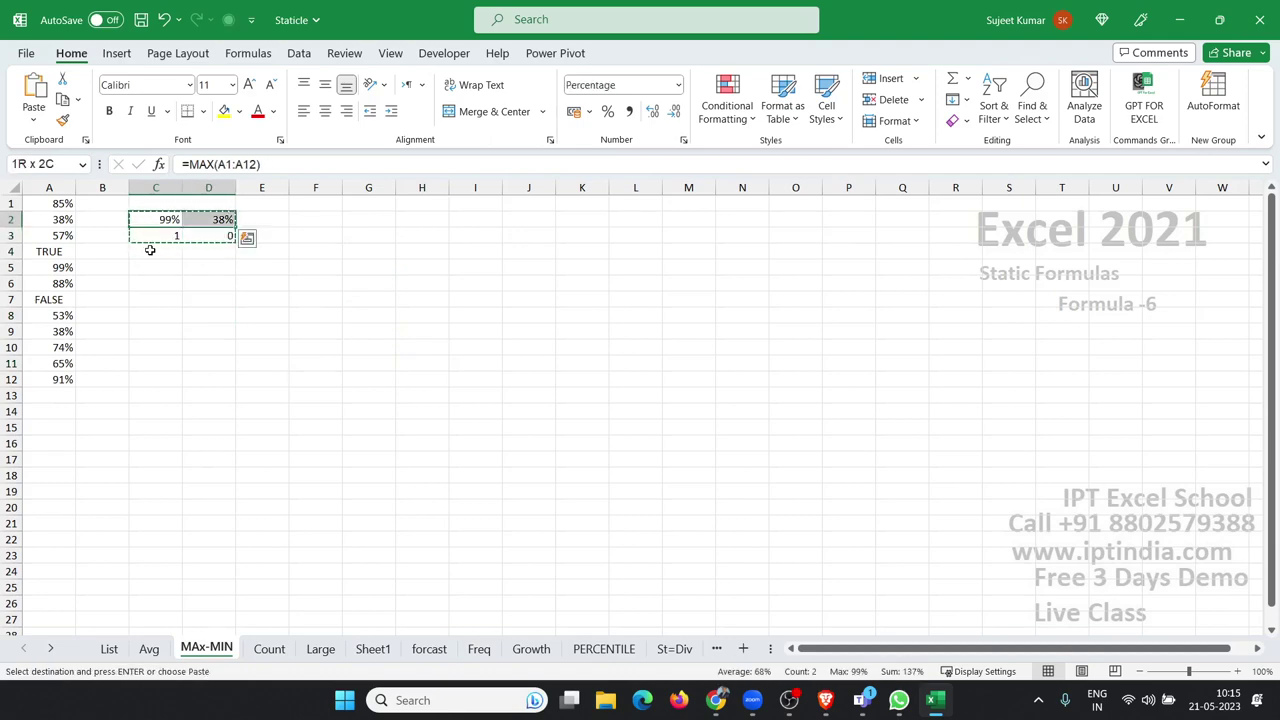
{"action": "key", "text": "Delete"}
{"action": "key", "text": "Up"}
{"action": "key", "text": "Down"}
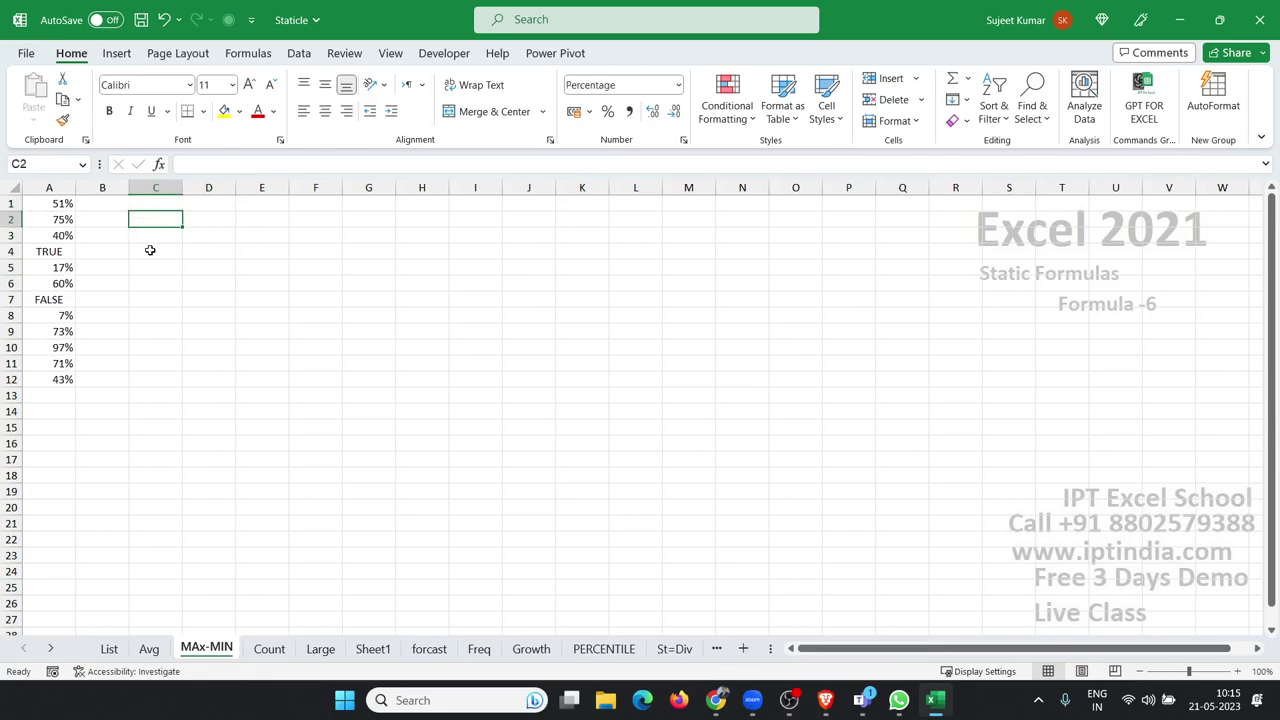
Step: Enter =MAX(A1:A12) in C2 and =MIN(A1:A12) in D2
{"action": "type", "text": "am"}
{"action": "key", "text": "BackSpace"}
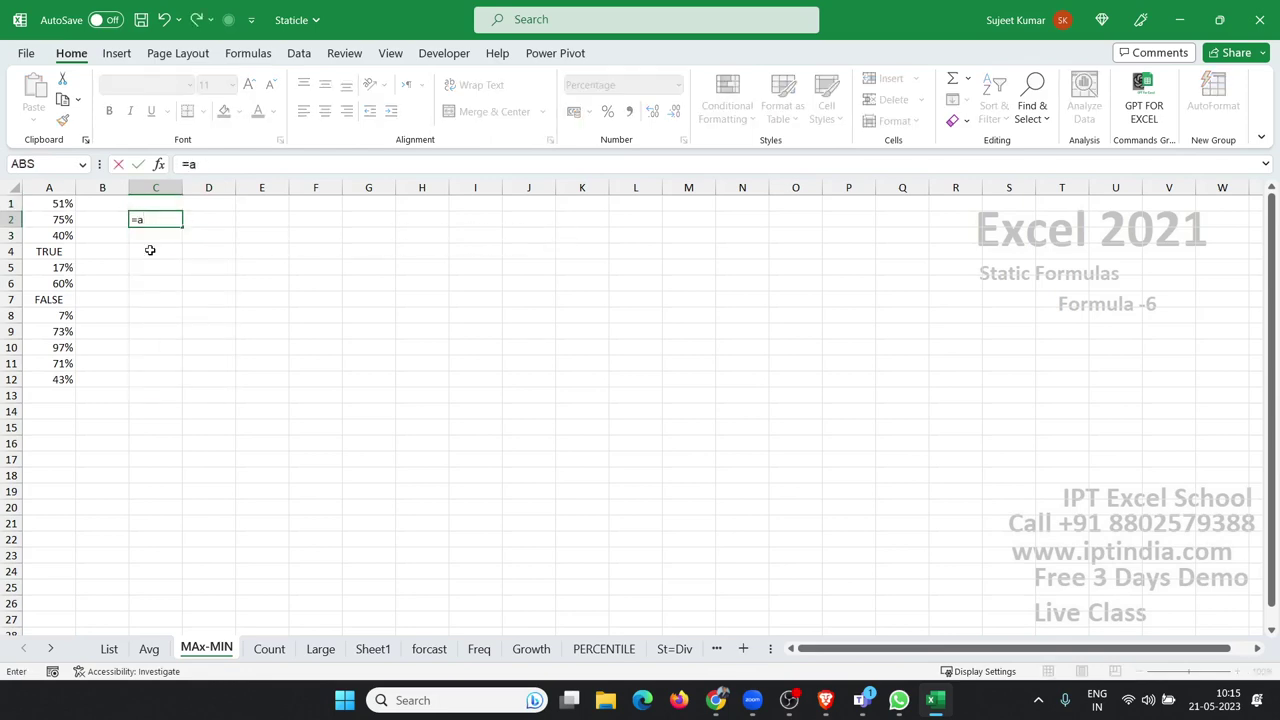
{"action": "type", "text": "max("}
{"action": "key", "text": "Left"}
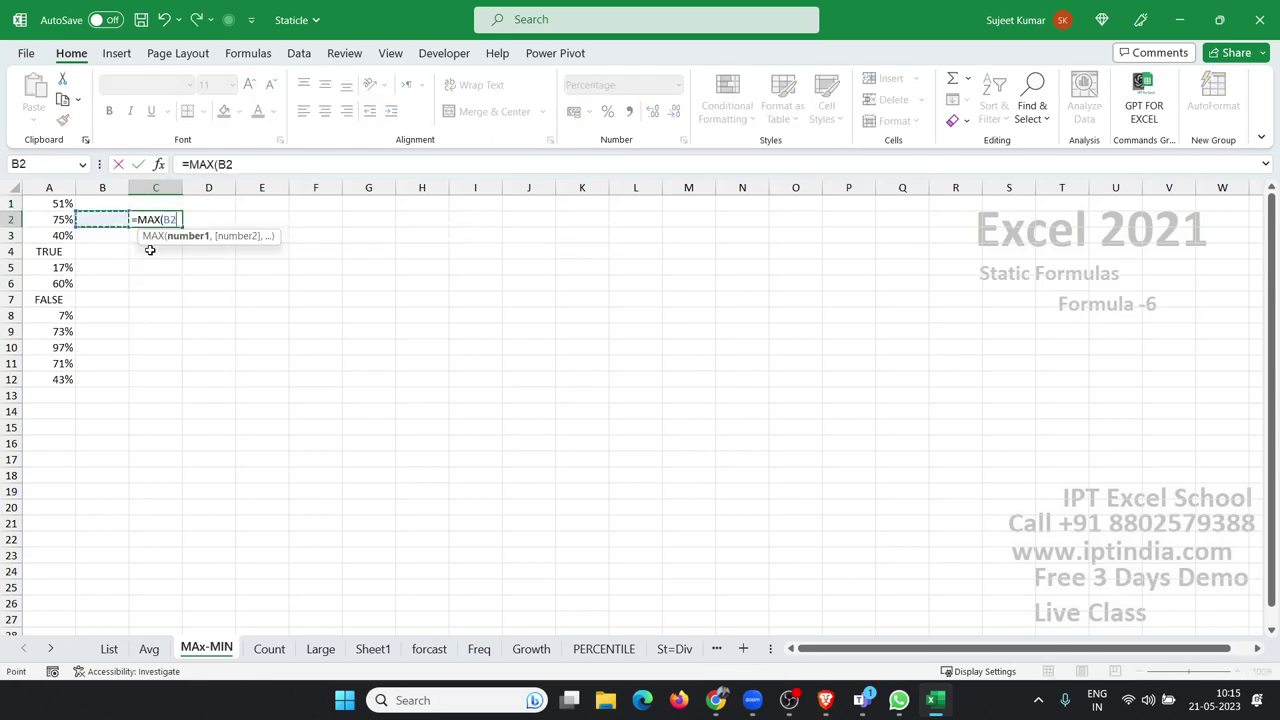
{"action": "key", "text": "Left"}
{"action": "key", "text": "Up"}
{"action": "key", "text": "ctrl+shift+Down"}
{"action": "key", "text": "Return"}
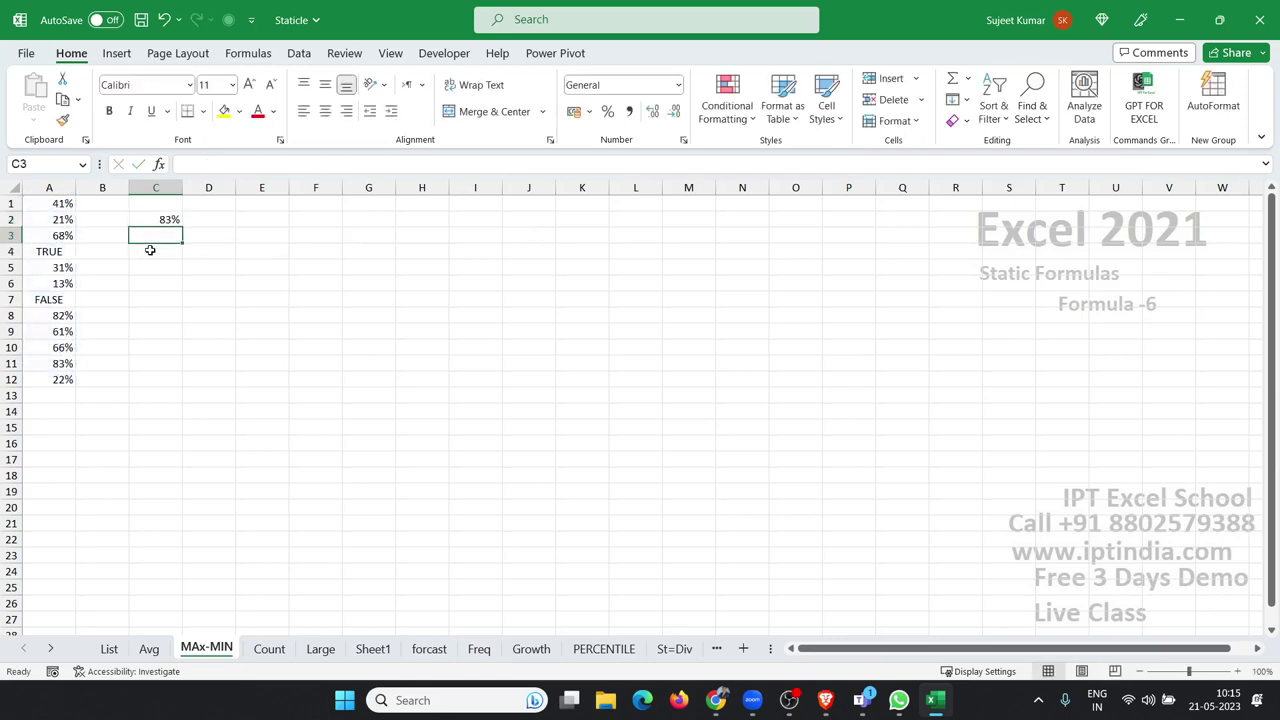
{"action": "key", "text": "Up"}
{"action": "key", "text": "Right"}
{"action": "type", "text": "=min"}
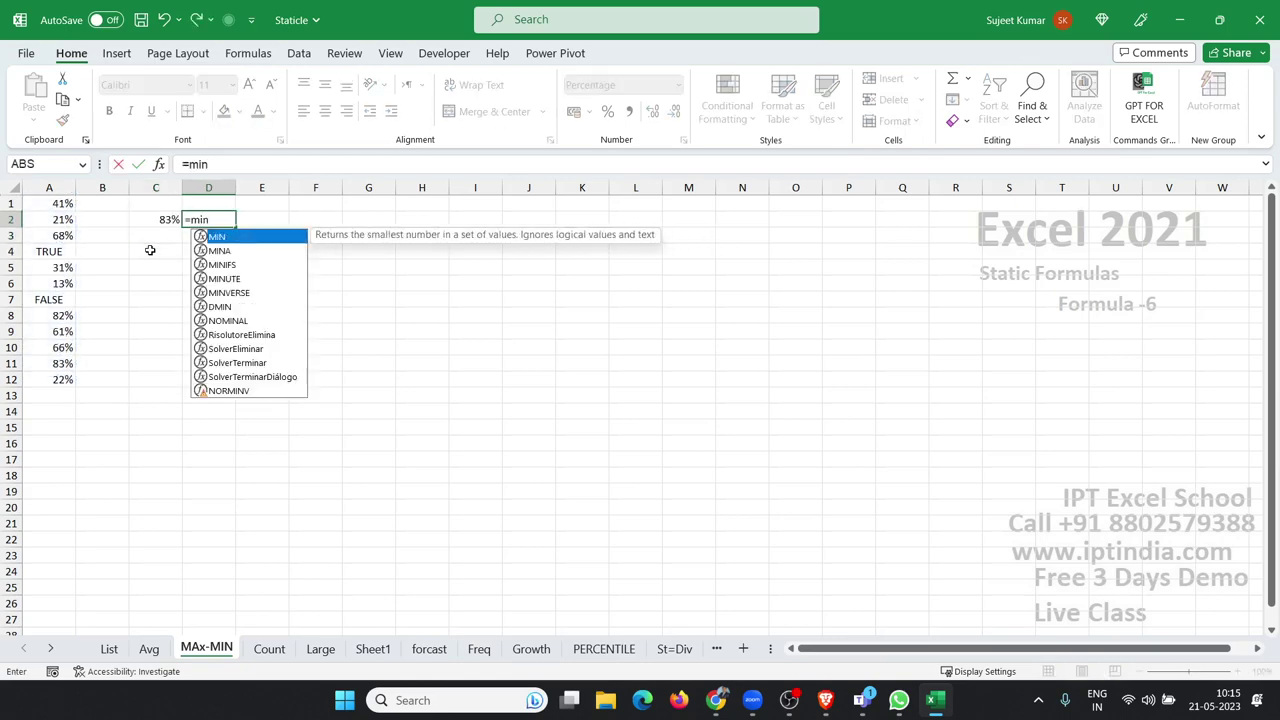
{"action": "type", "text": "("}
{"action": "key", "text": "Left"}
{"action": "key", "text": "Left"}
{"action": "key", "text": "Left"}
{"action": "key", "text": "Up"}
{"action": "key", "text": "ctrl+shift+Down"}
{"action": "key", "text": "Return"}
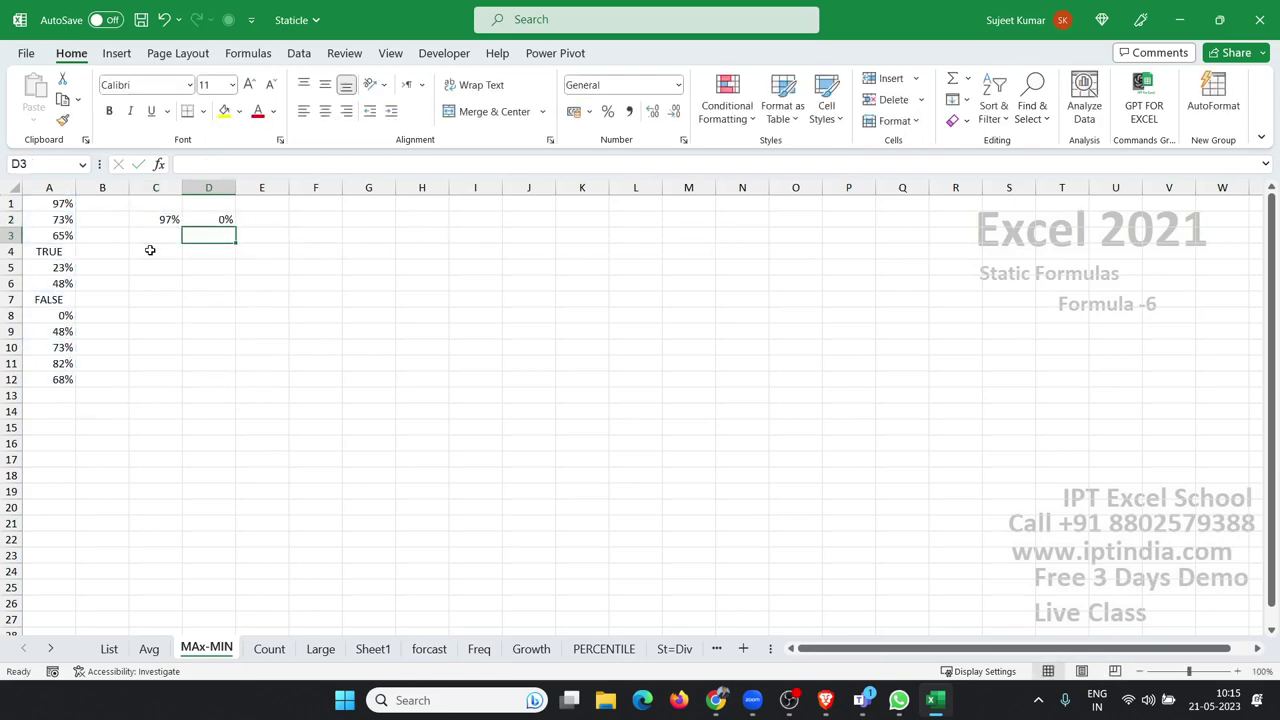
{"action": "key", "text": "Up"}
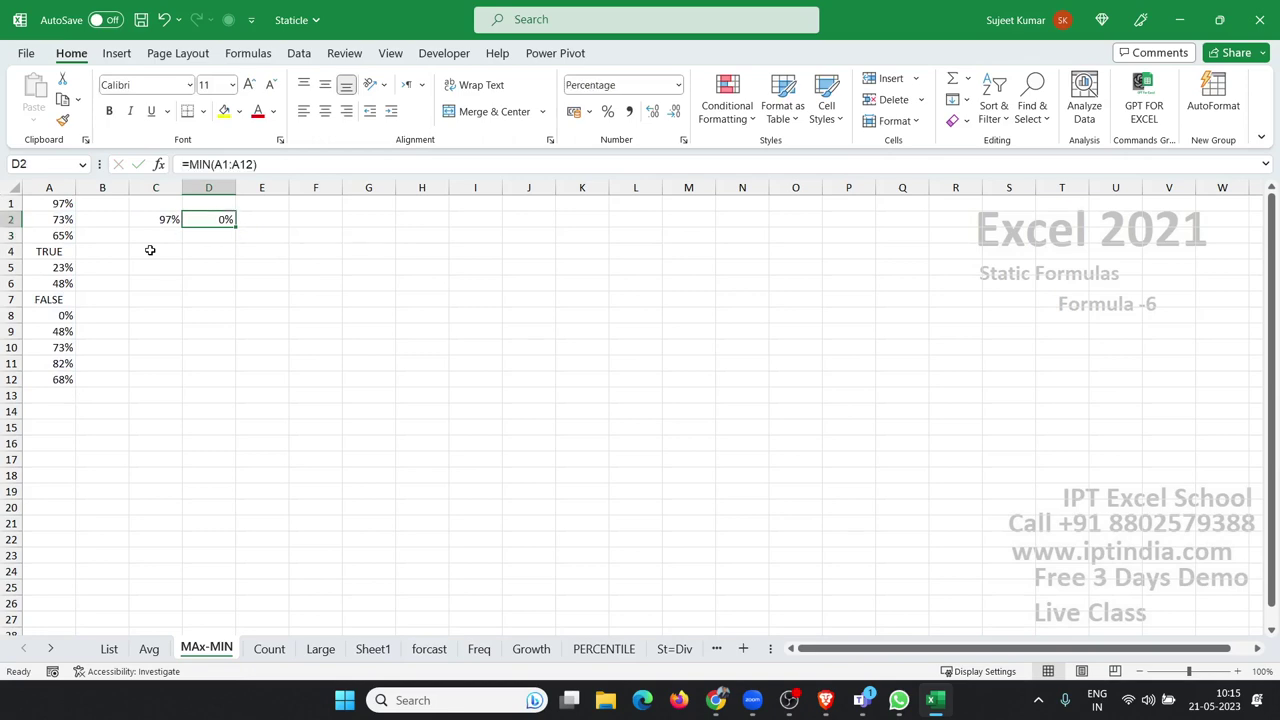
Step: Enter =MAXA(A1:A12) in C3, returning 1
{"action": "key", "text": "Down"}
{"action": "key", "text": "Down"}
{"action": "key", "text": "Left"}
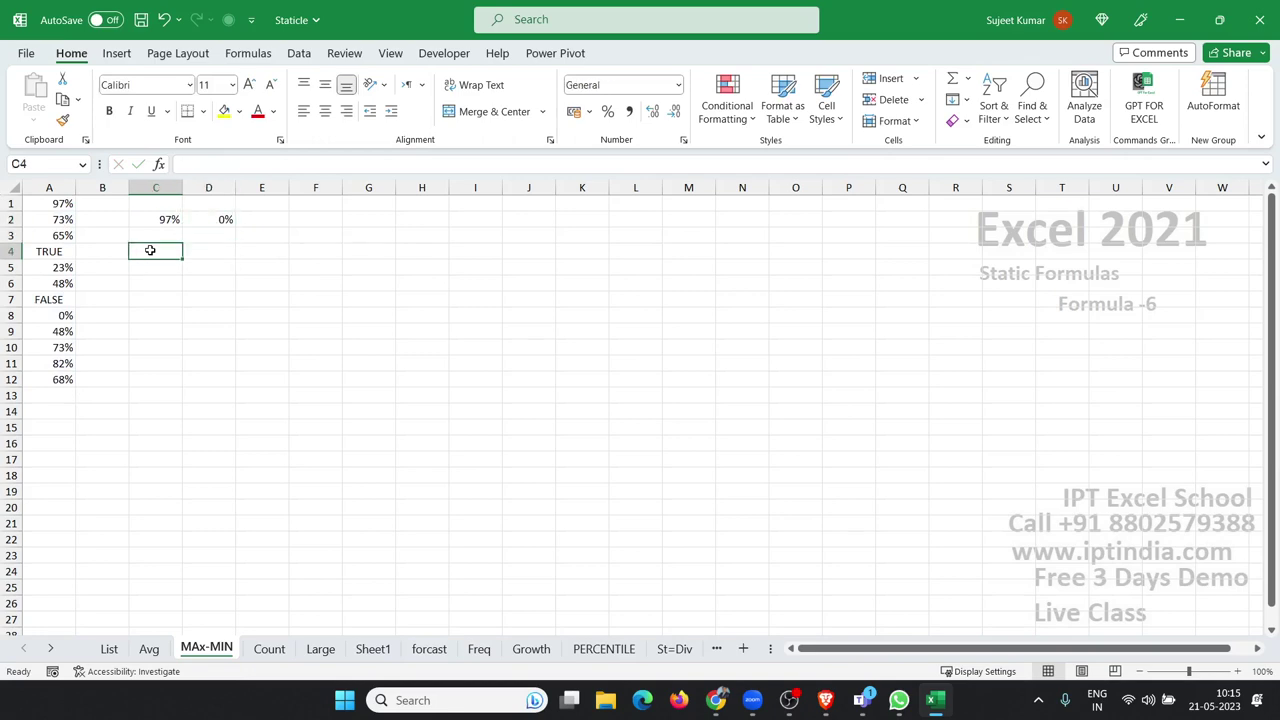
{"action": "key", "text": "Up"}
{"action": "type", "text": "=ma"}
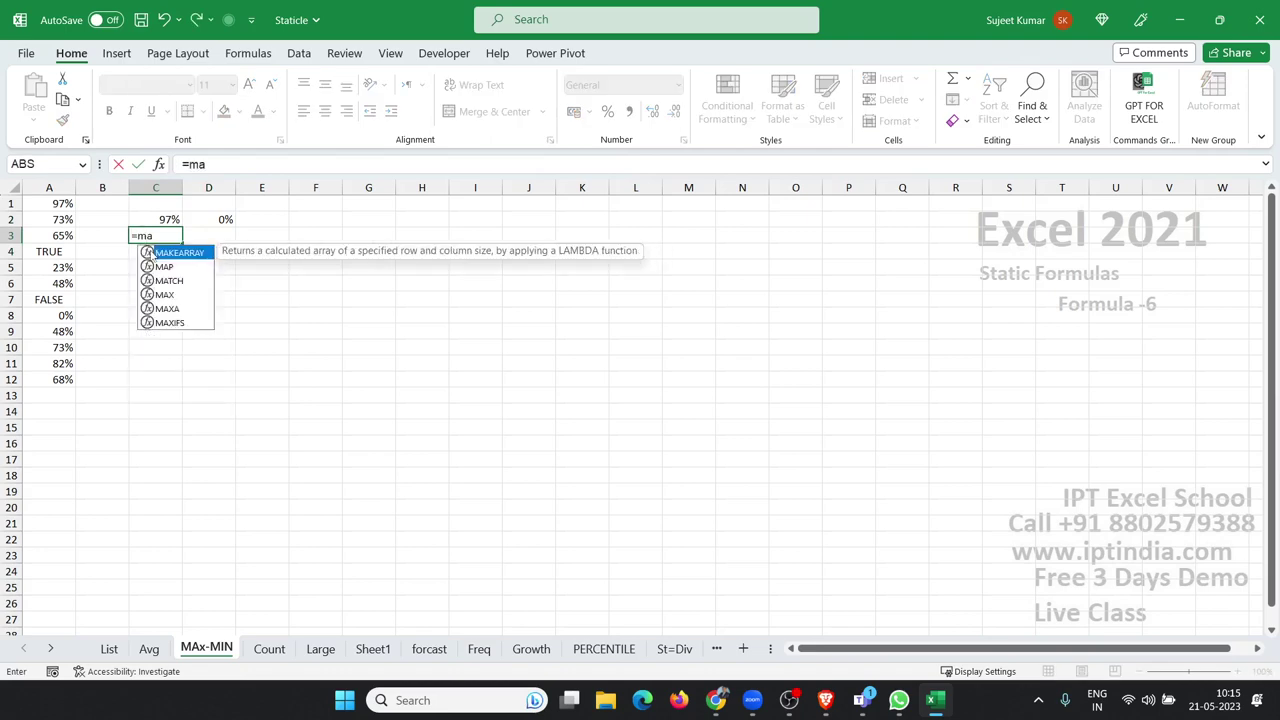
{"action": "type", "text": "xa"}
{"action": "key", "text": "Tab"}
{"action": "key", "text": "Left"}
{"action": "key", "text": "Left"}
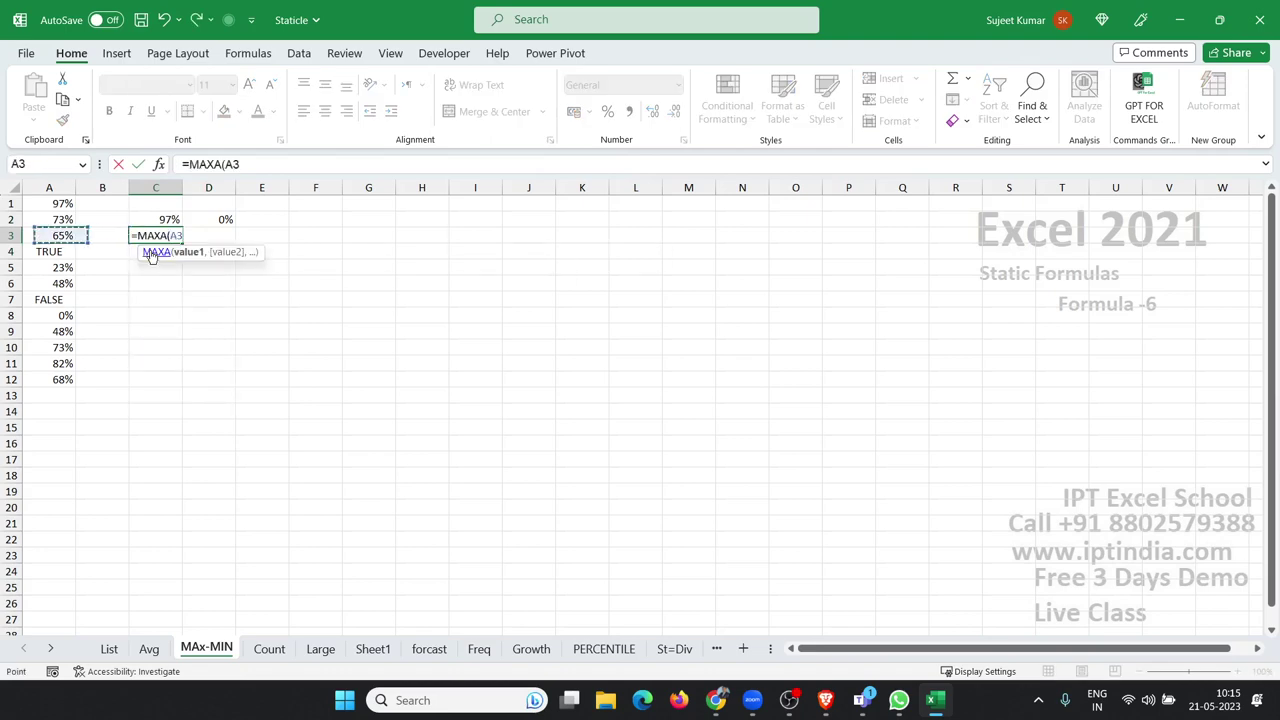
{"action": "key", "text": "Up"}
{"action": "key", "text": "Up"}
{"action": "key", "text": "ctrl+shift+Down"}
{"action": "key", "text": "Return"}
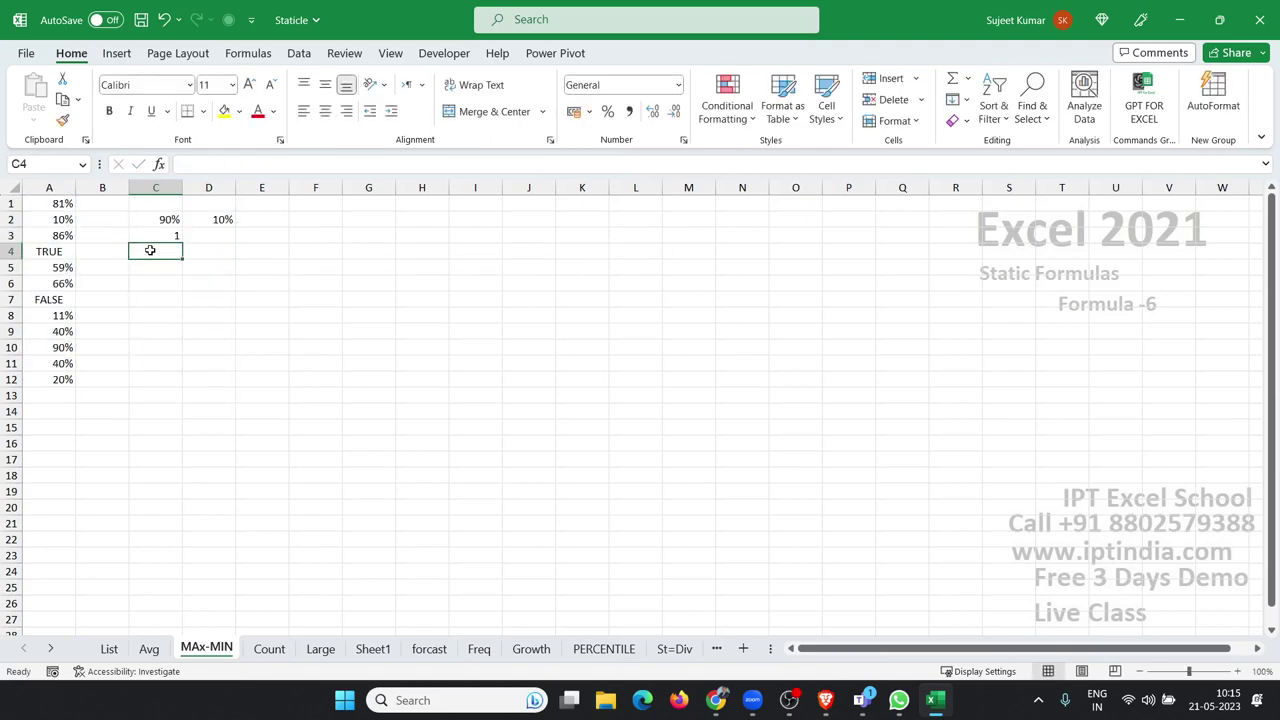
{"action": "key", "text": "Up"}
Step: Enter =MINA(A1:A12) in D3, returning 0
{"action": "key", "text": "Right"}
{"action": "type", "text": "=min"}
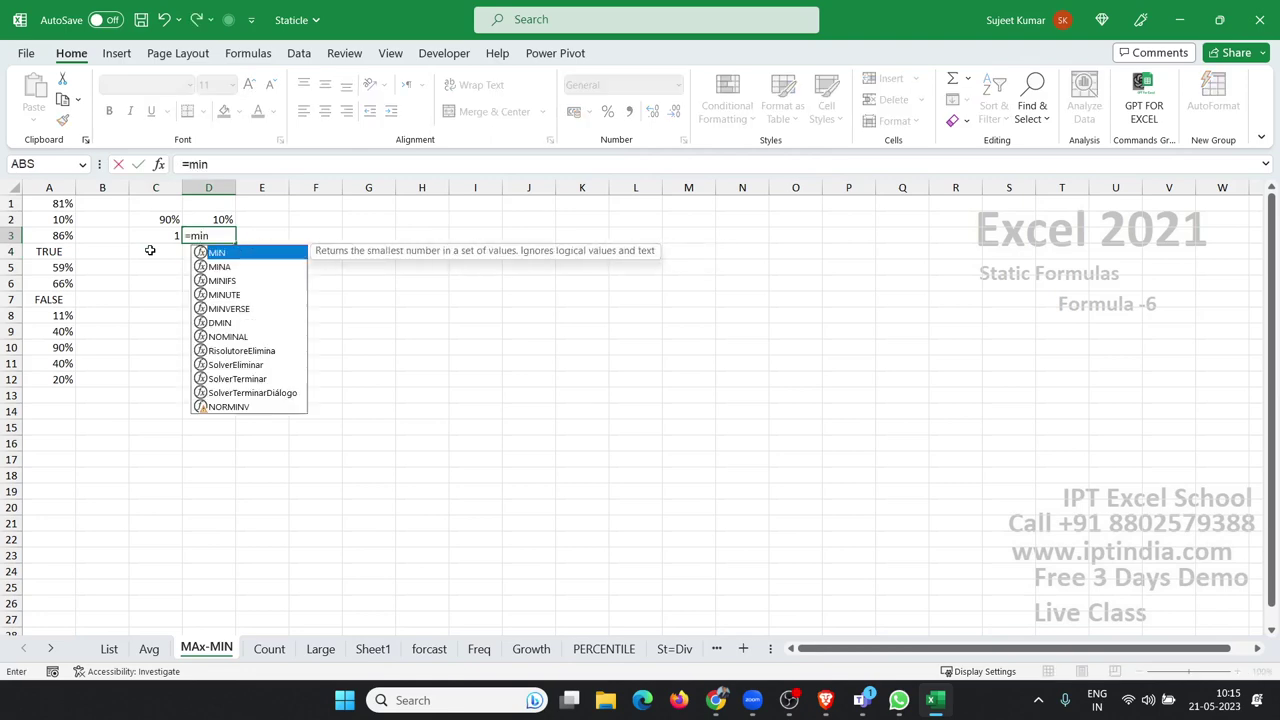
{"action": "key", "text": "Down"}
{"action": "key", "text": "Tab"}
{"action": "key", "text": "Left"}
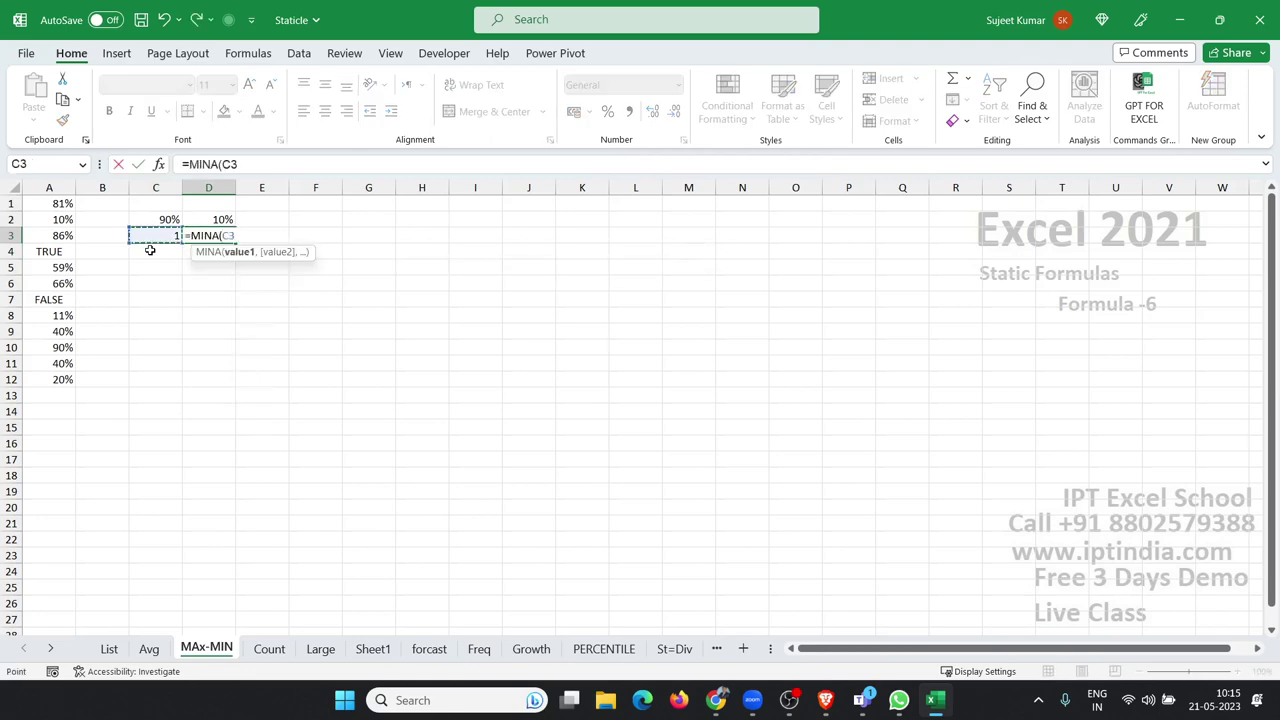
{"action": "key", "text": "Left"}
{"action": "key", "text": "Left"}
{"action": "key", "text": "Up"}
{"action": "key", "text": "Up"}
{"action": "key", "text": "ctrl+shift+Down"}
{"action": "key", "text": "Return"}
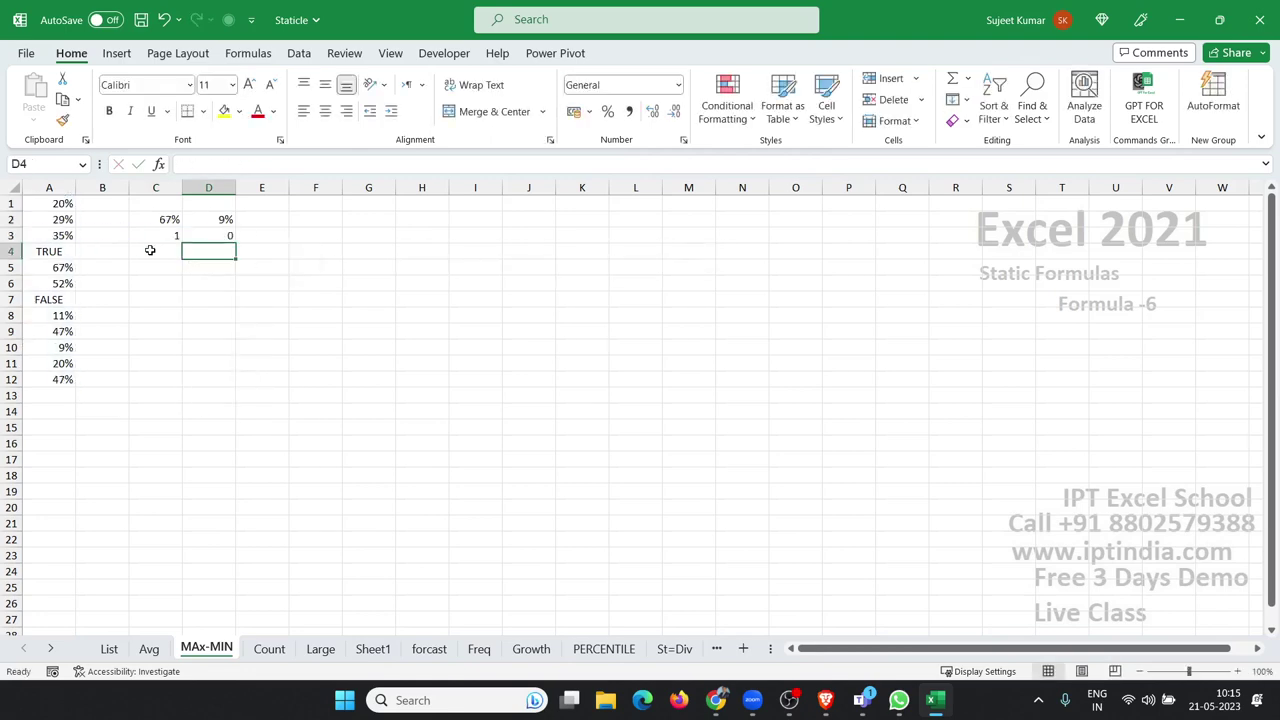
{"action": "key", "text": "Up"}
{"action": "key", "text": "Down"}
{"action": "key", "text": "Down"}
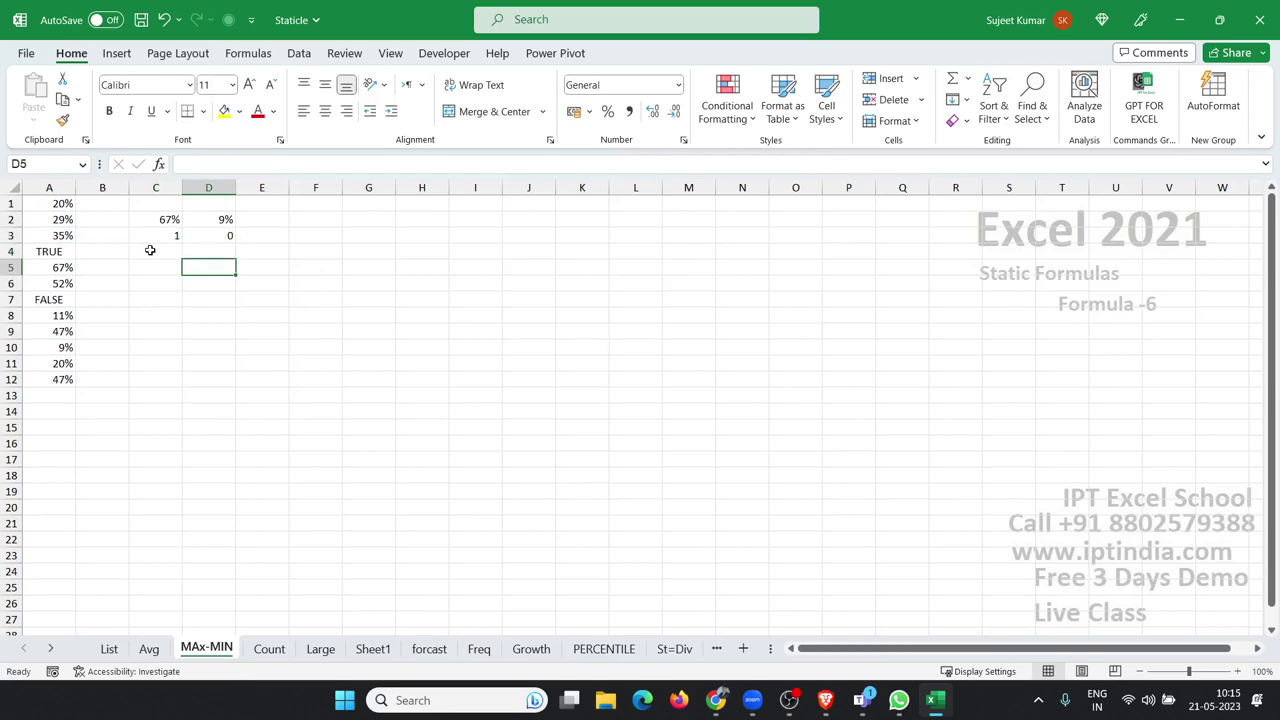
{"action": "right_click", "coordinate": [150, 250]}
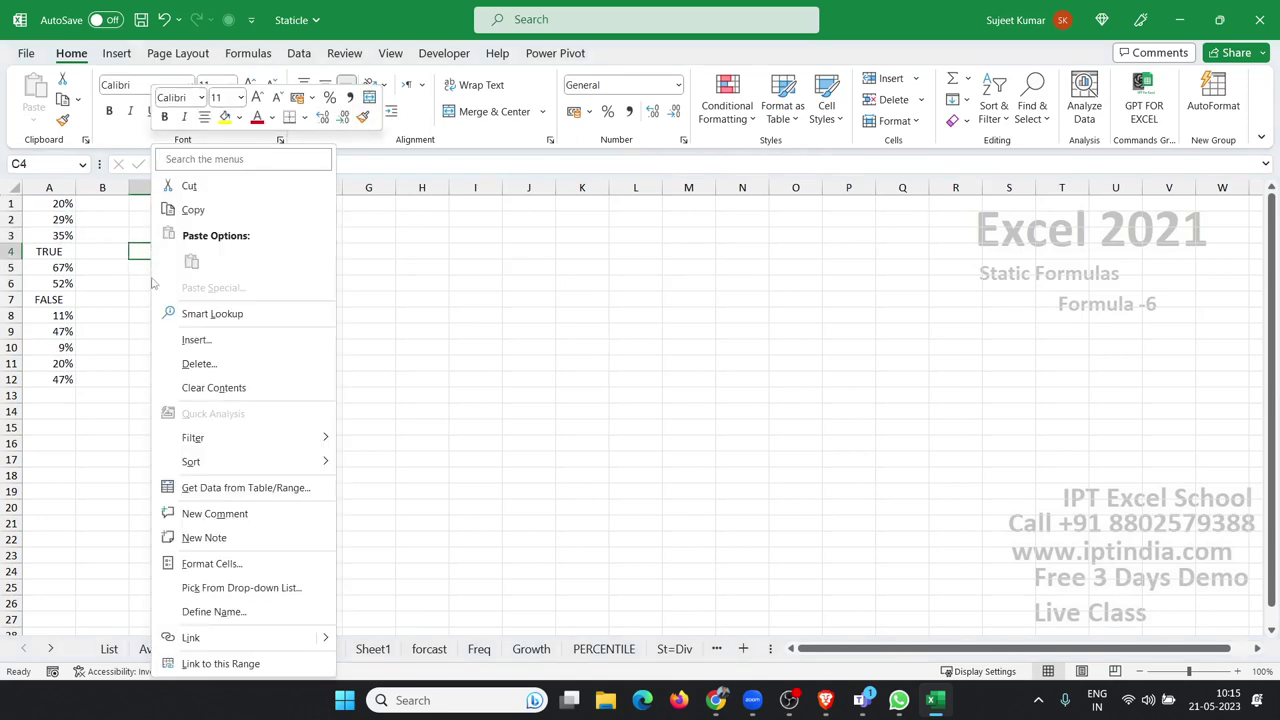
{"action": "key", "text": "Escape"}
Step: On the Count sheet, clear the old count results in D1:F5
{"action": "left_click", "coordinate": [269, 649]}
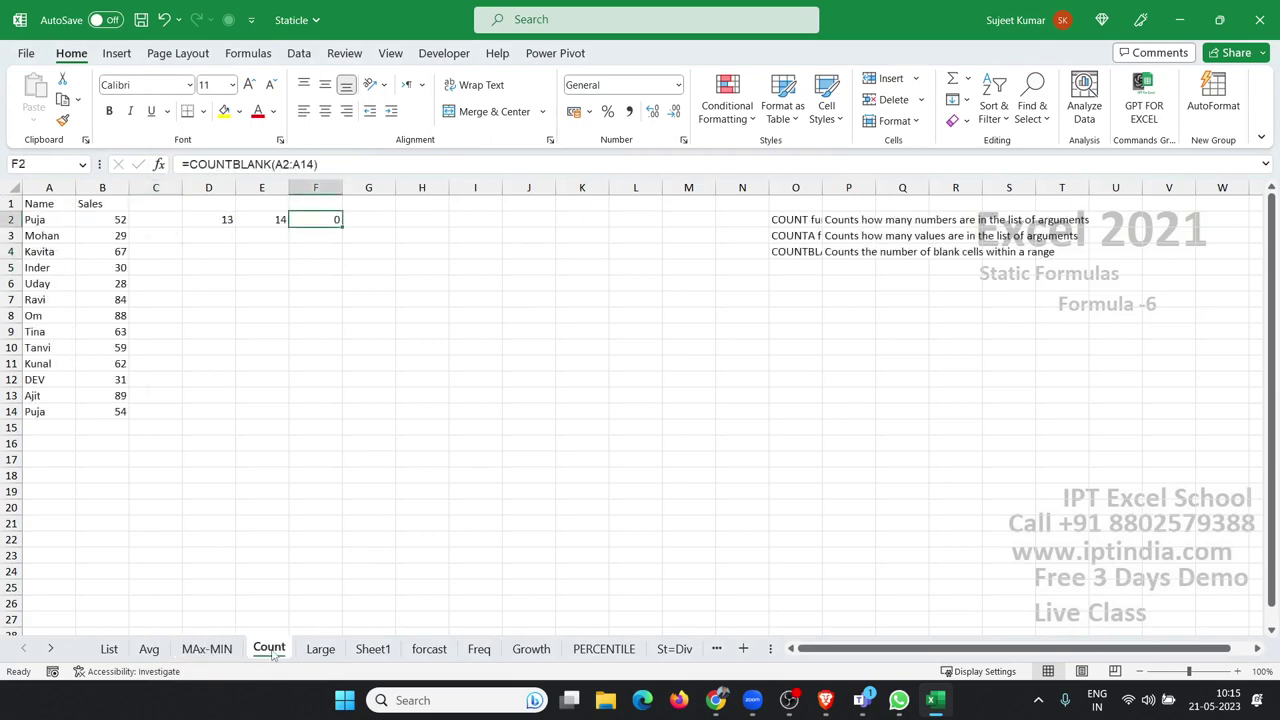
{"action": "mouse_move", "coordinate": [174, 202]}
{"action": "left_mouse_down"}
{"action": "mouse_move", "coordinate": [300, 225]}
{"action": "mouse_move", "coordinate": [335, 245]}
{"action": "left_mouse_up"}
{"action": "left_click", "coordinate": [315, 267]}
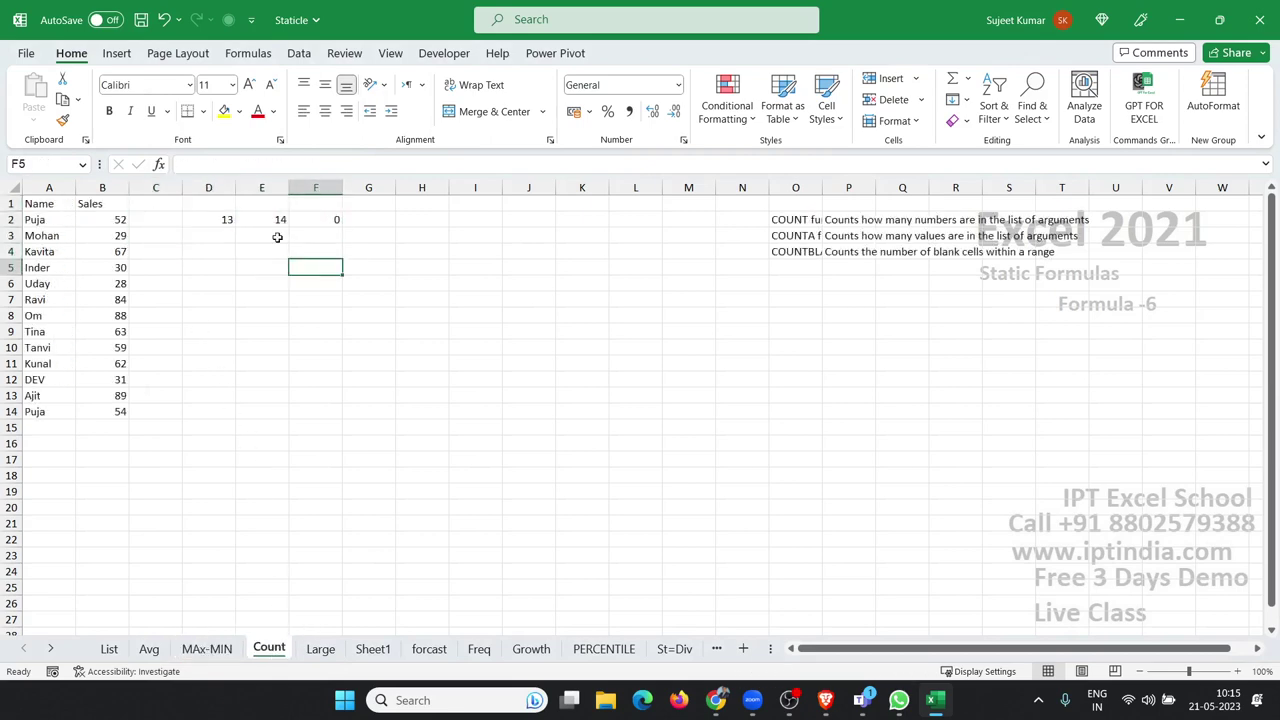
{"action": "left_click", "coordinate": [204, 206]}
{"action": "left_click_drag", "start_coordinate": [204, 206], "coordinate": [334, 274]}
{"action": "key", "text": "Delete"}
{"action": "key", "text": "Up"}
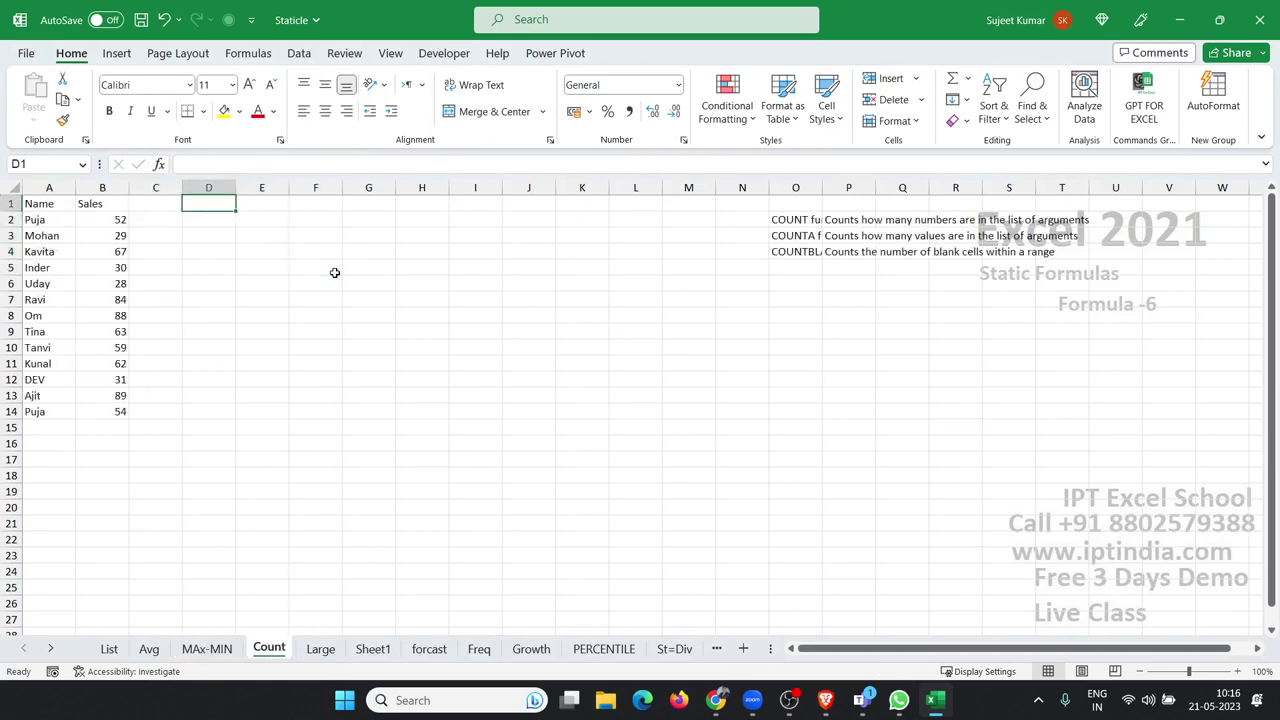
{"action": "key", "text": "Down"}
Step: Enter =COUNT(B2:B14) in D2, returning 13
{"action": "type", "text": "=cou"}
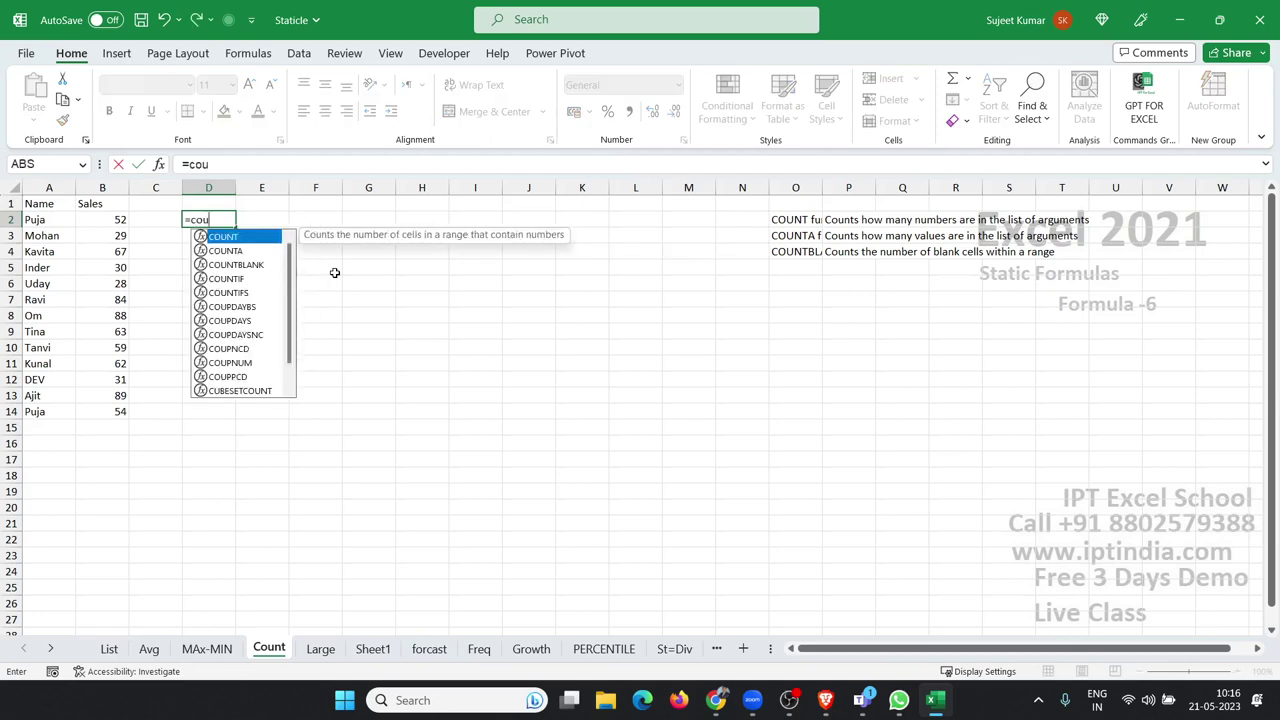
{"action": "key", "text": "Tab"}
{"action": "key", "text": "Left"}
{"action": "key", "text": "Left"}
{"action": "key", "text": "ctrl+shift+Down"}
{"action": "key", "text": "Return"}
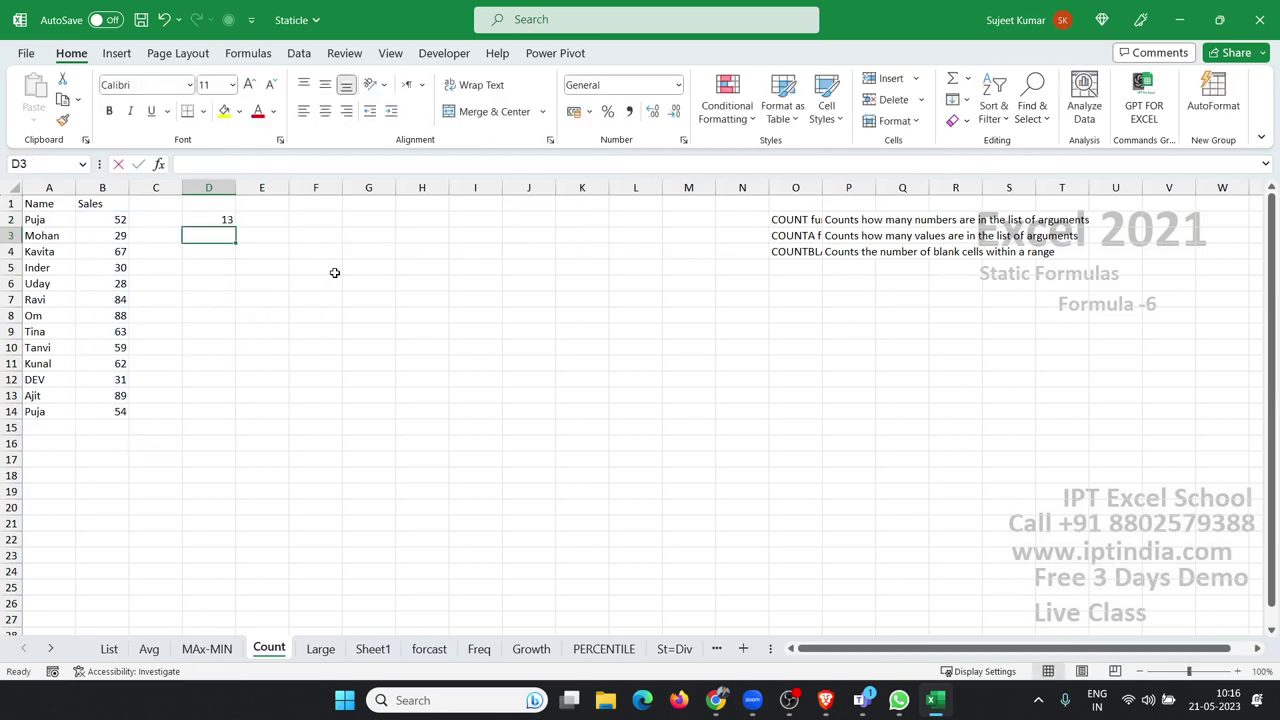
Step: Enter =COUNTA(B1:B14) in D3, returning 14
{"action": "type", "text": "=cou"}
{"action": "key", "text": "Down"}
{"action": "key", "text": "Tab"}
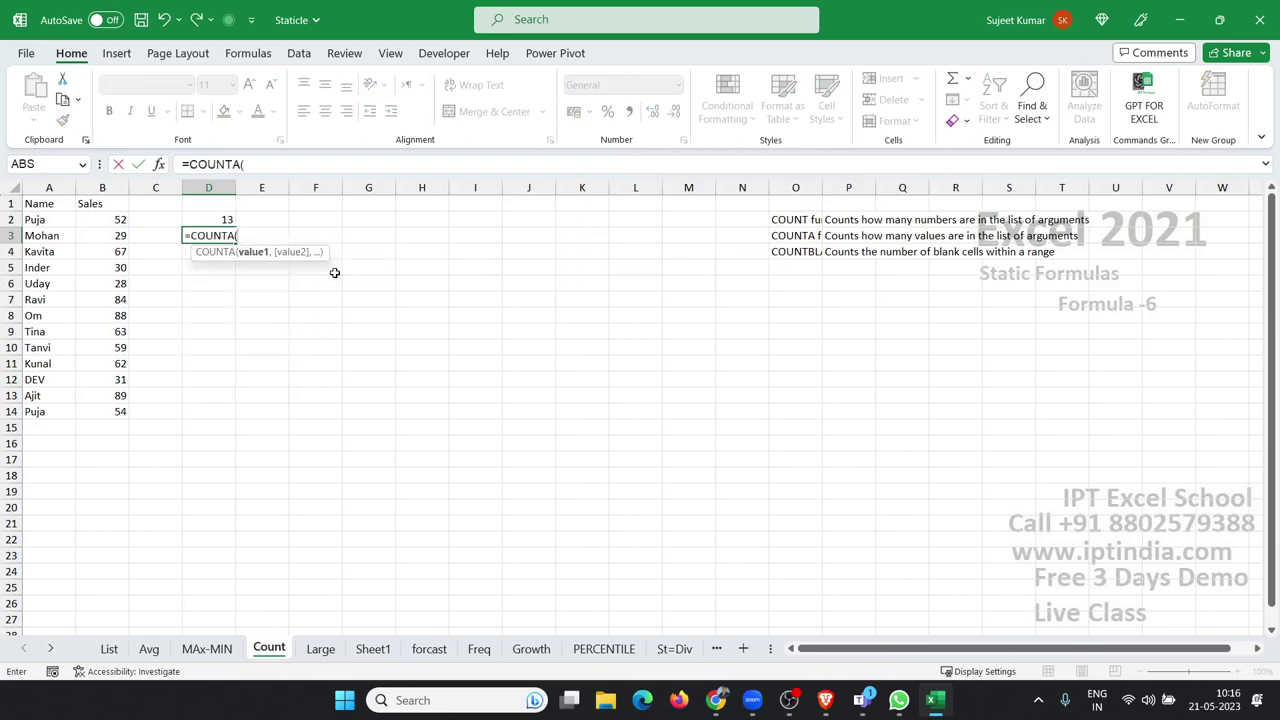
{"action": "key", "text": "Left"}
{"action": "key", "text": "Left"}
{"action": "key", "text": "Left"}
{"action": "key", "text": "Up"}
{"action": "key", "text": "Right"}
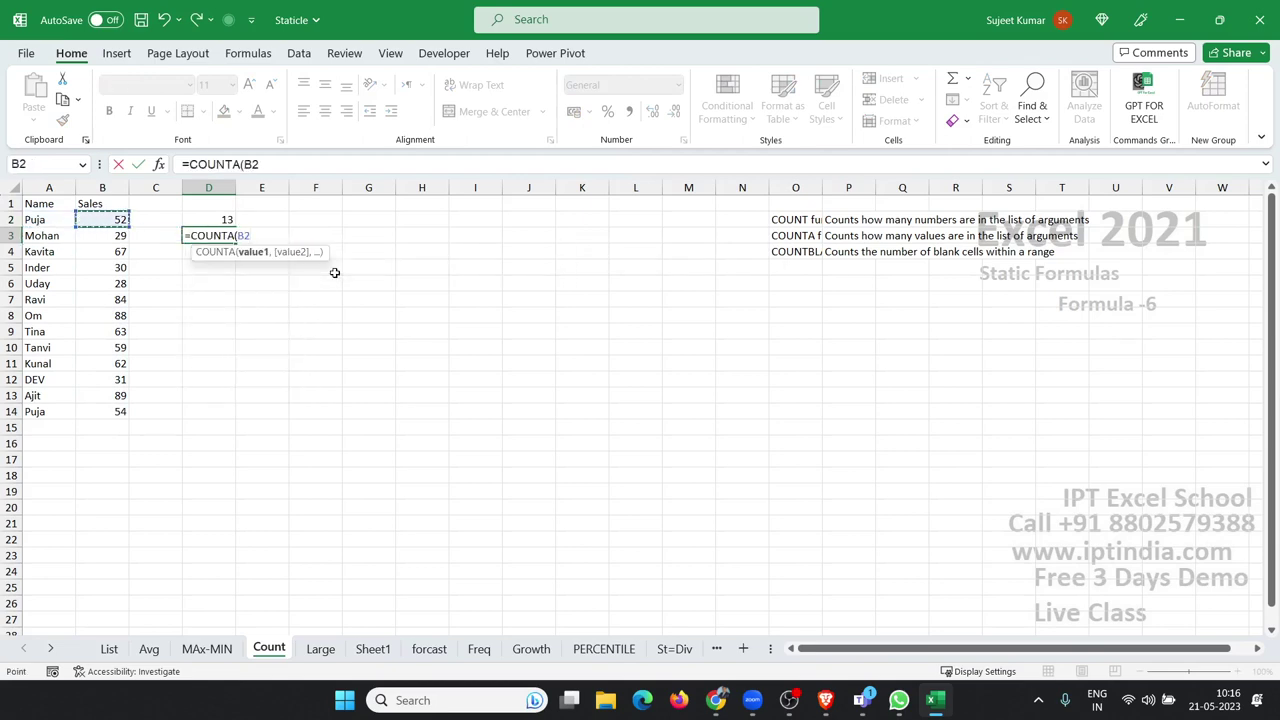
{"action": "key", "text": "Up"}
{"action": "key", "text": "ctrl+shift+Down"}
{"action": "key", "text": "Return"}
{"action": "key", "text": "Up"}
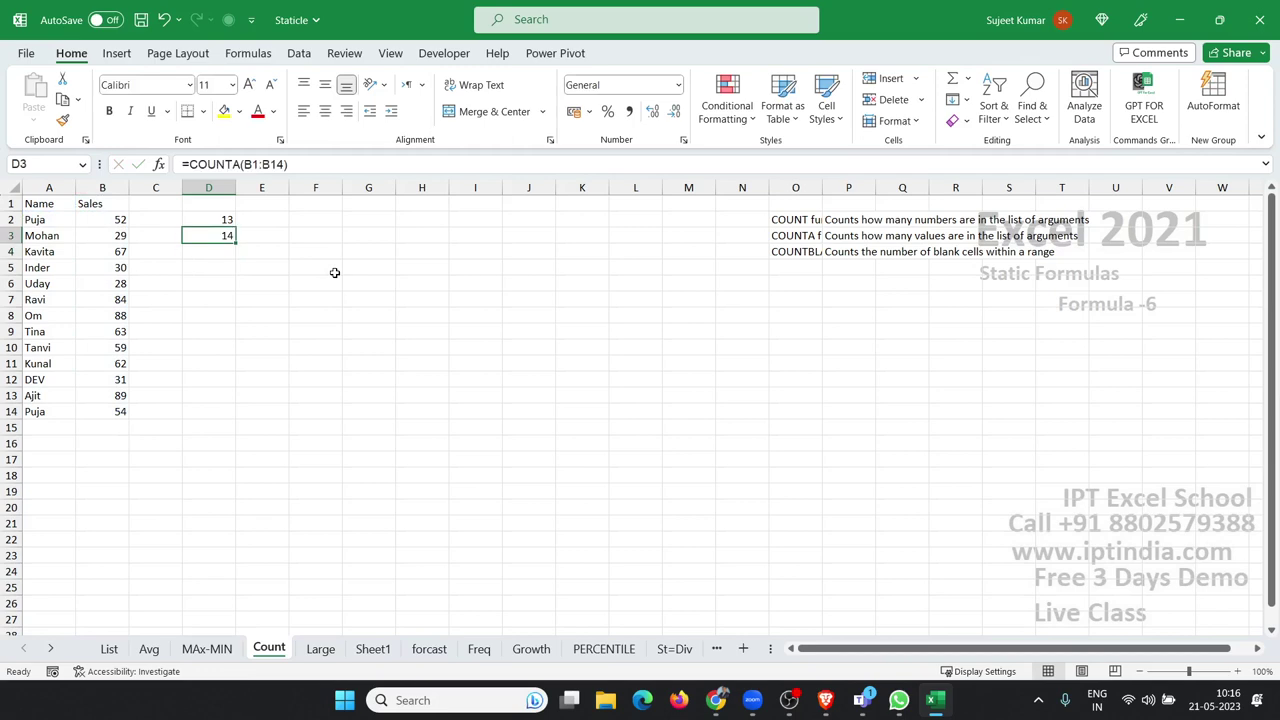
{"action": "key", "text": "Down"}
Step: Enter =COUNTBLANK(B4:B7) in D4, returning 0, then move to the Large sheet
{"action": "type", "text": "a"}
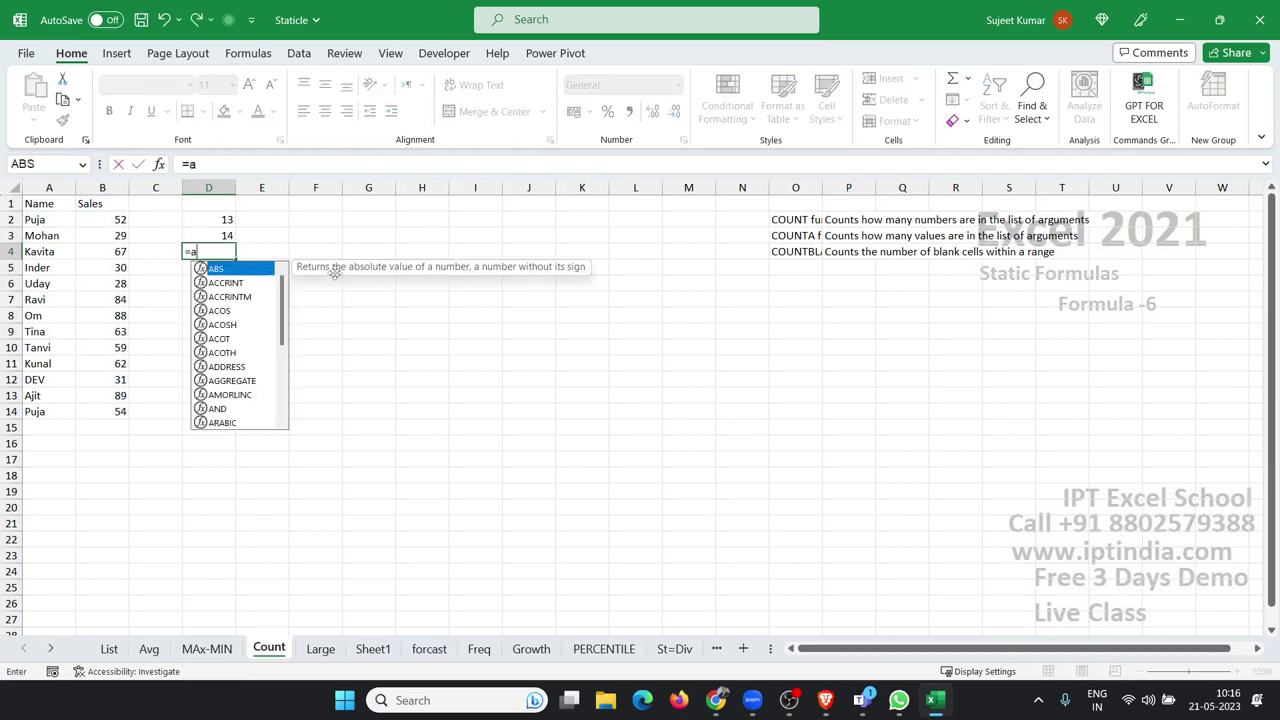
{"action": "type", "text": "cou"}
{"action": "key", "text": "BackSpace"}
{"action": "key", "text": "BackSpace"}
{"action": "key", "text": "BackSpace"}
{"action": "key", "text": "BackSpace"}
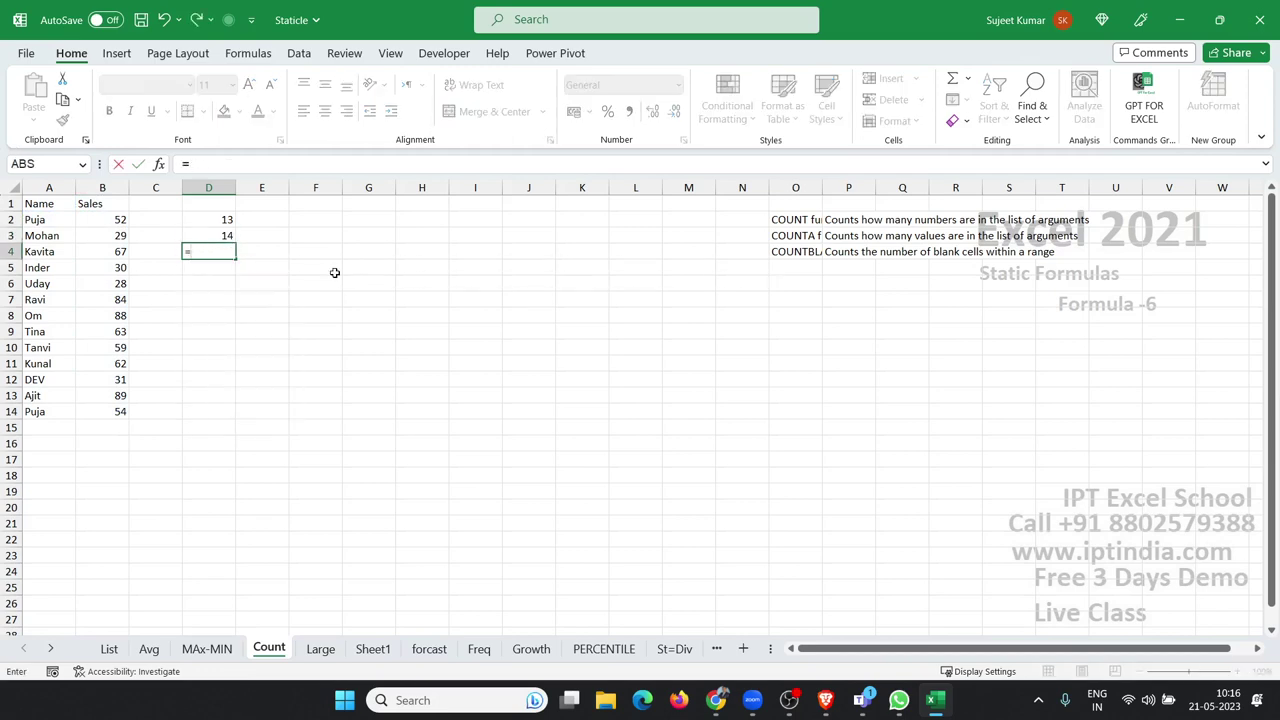
{"action": "type", "text": "cou"}
{"action": "key", "text": "Down"}
{"action": "key", "text": "Down"}
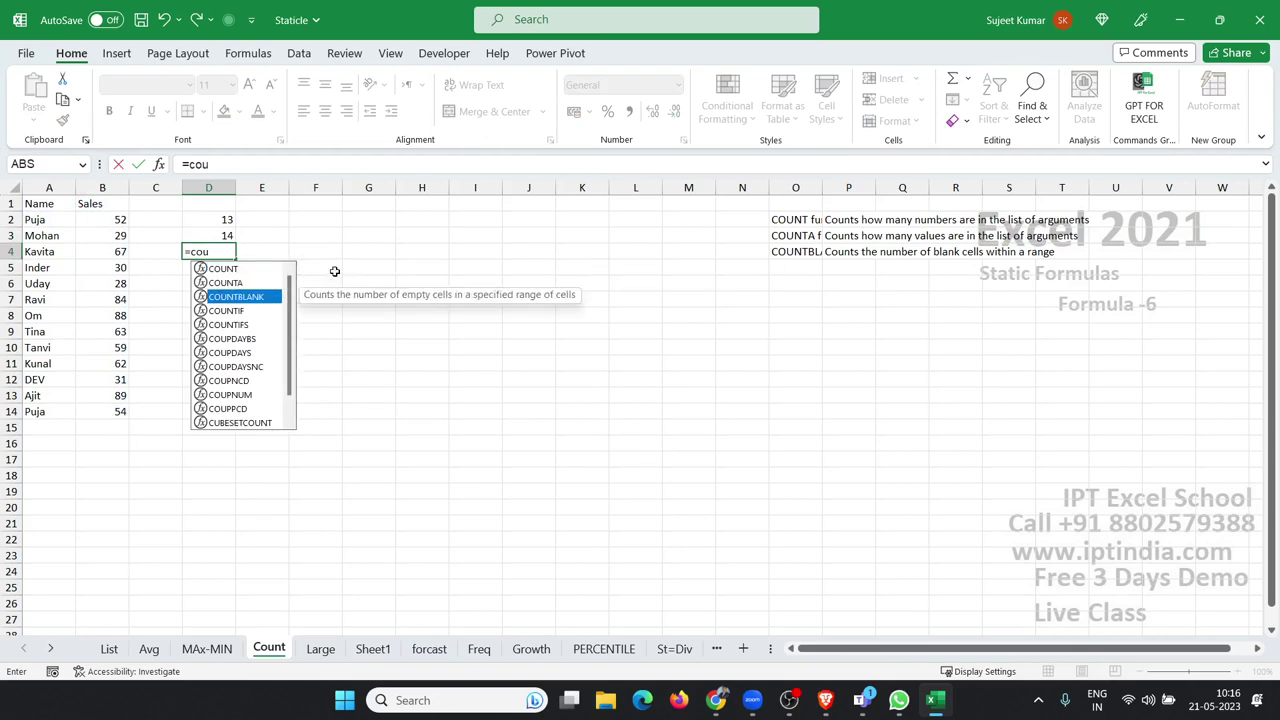
{"action": "key", "text": "Tab"}
{"action": "key", "text": "Left"}
{"action": "key", "text": "Left"}
{"action": "key", "text": "shift+Down"}
{"action": "key", "text": "shift+Down"}
{"action": "key", "text": "shift+Down"}
{"action": "key", "text": "Return"}
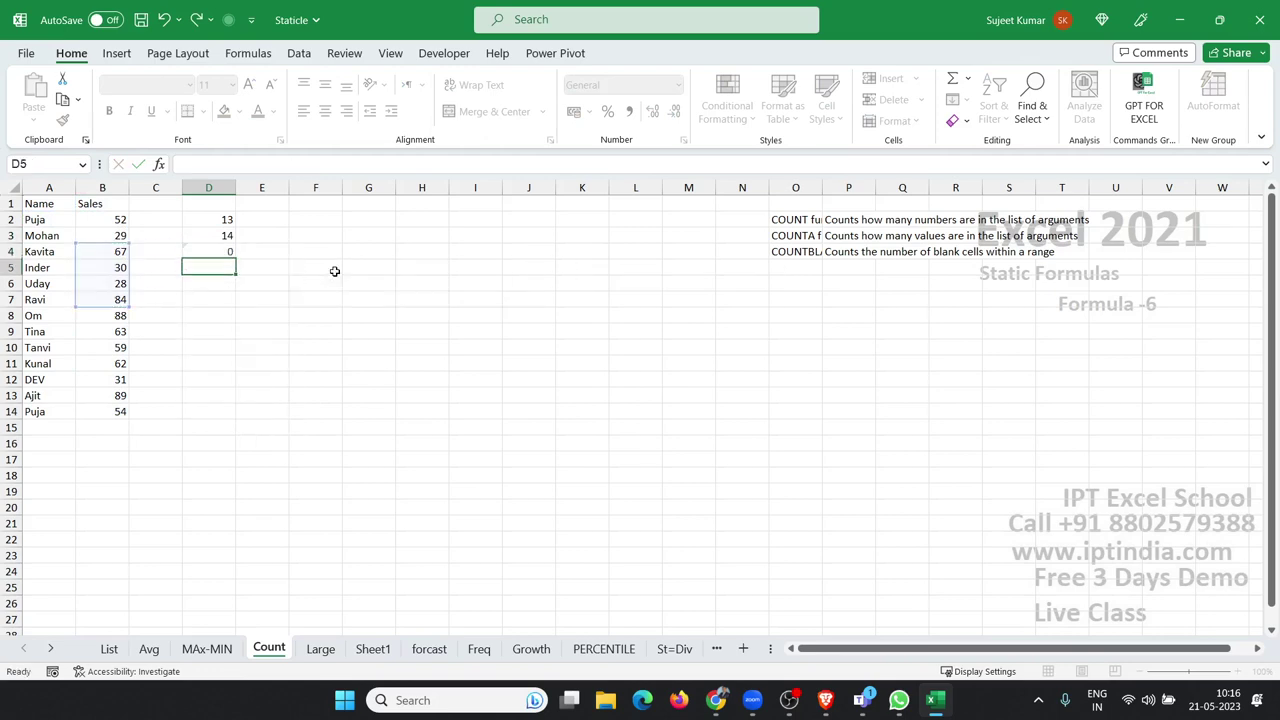
{"action": "key", "text": "Up"}
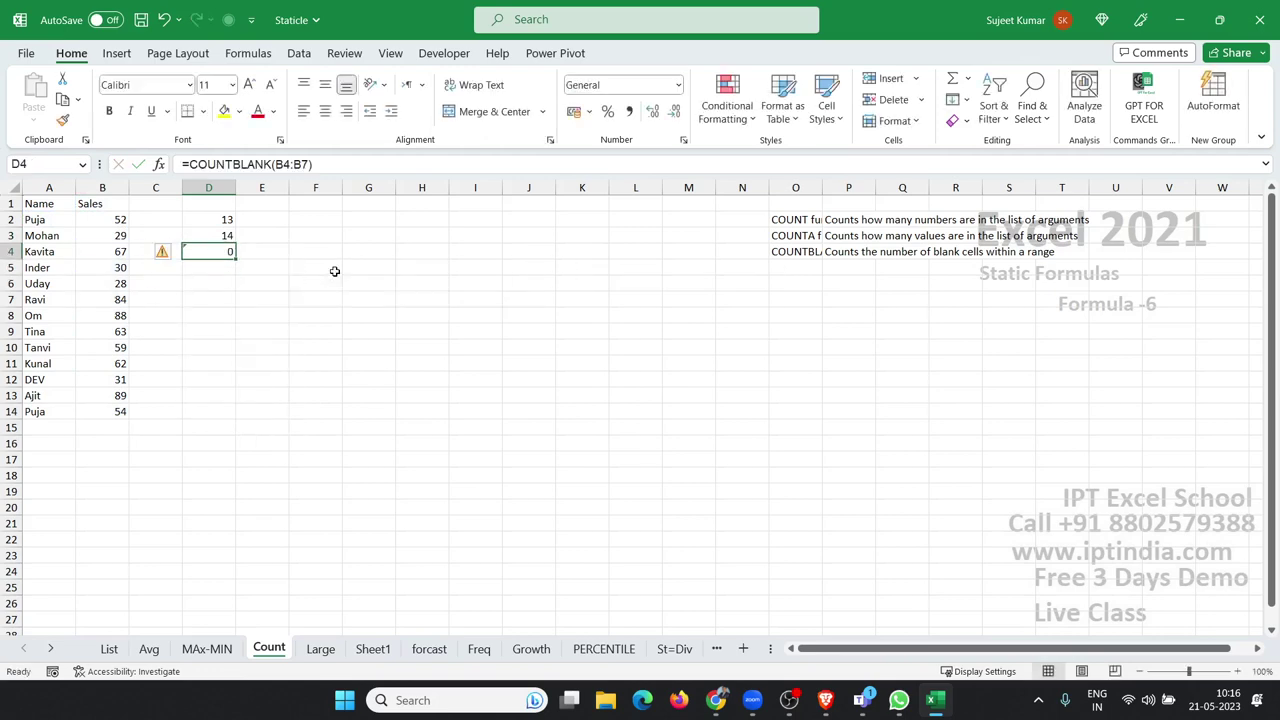
{"action": "key", "text": "ctrl+Page_Down"}
{"action": "key", "text": "Up"}
Step: Clear the old LARGE results in G7:G11 on the Large sheet
{"action": "key", "text": "Up"}
{"action": "key", "text": "Left"}
{"action": "key", "text": "Left"}
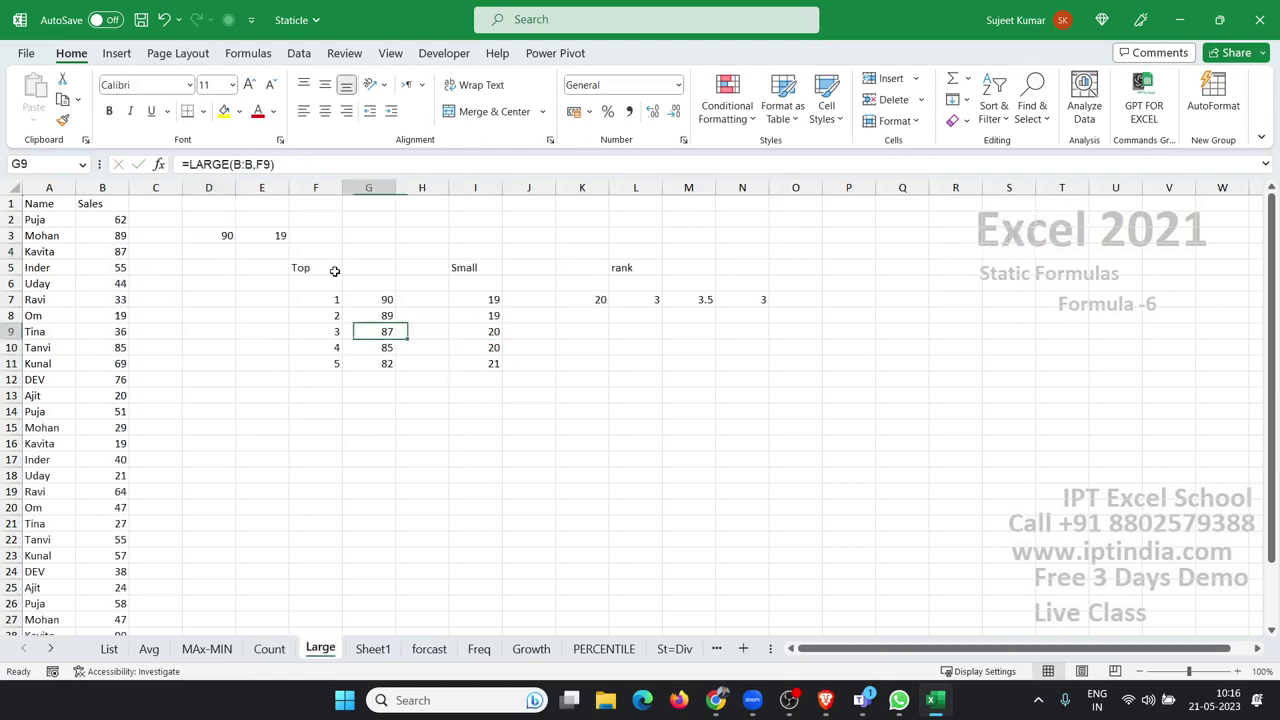
{"action": "key", "text": "Up"}
{"action": "key", "text": "Up"}
{"action": "key", "text": "Up"}
{"action": "key", "text": "Up"}
{"action": "key", "text": "Left"}
{"action": "key", "text": "Left"}
{"action": "key", "text": "Left"}
{"action": "key", "text": "Up"}
{"action": "key", "text": "Up"}
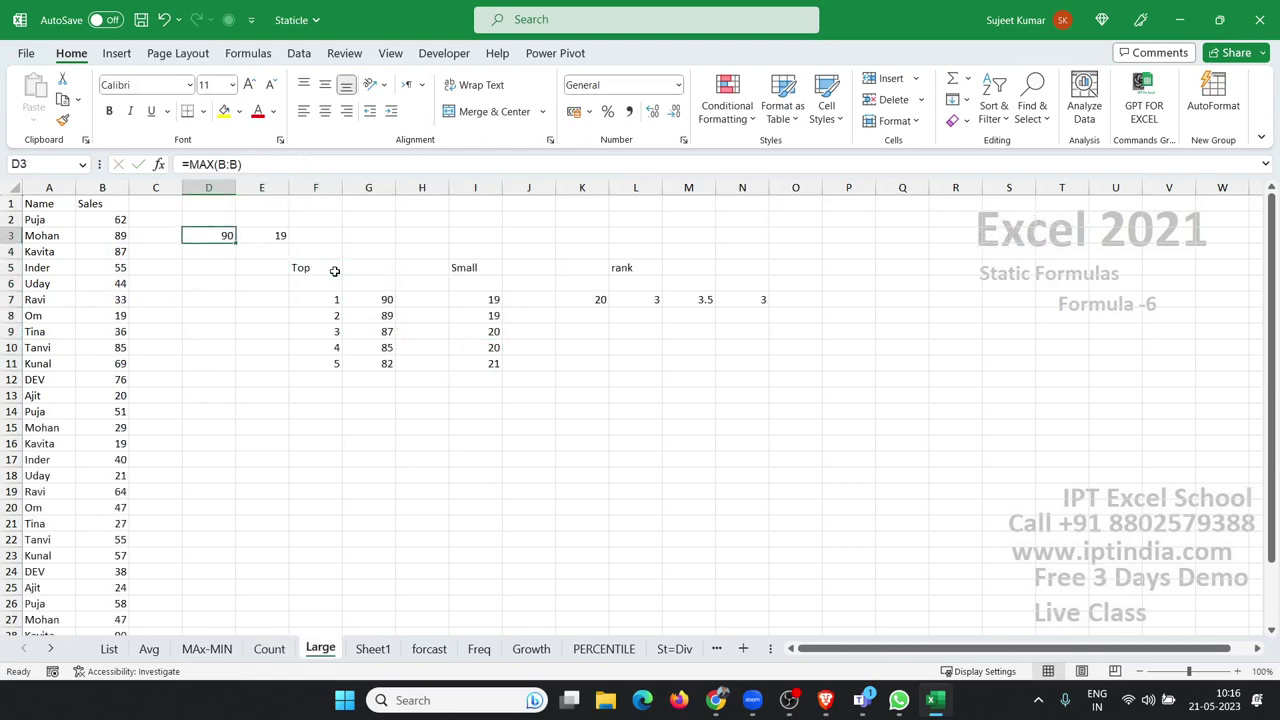
{"action": "key", "text": "Right"}
{"action": "key", "text": "Left"}
{"action": "key", "text": "shift+Right"}
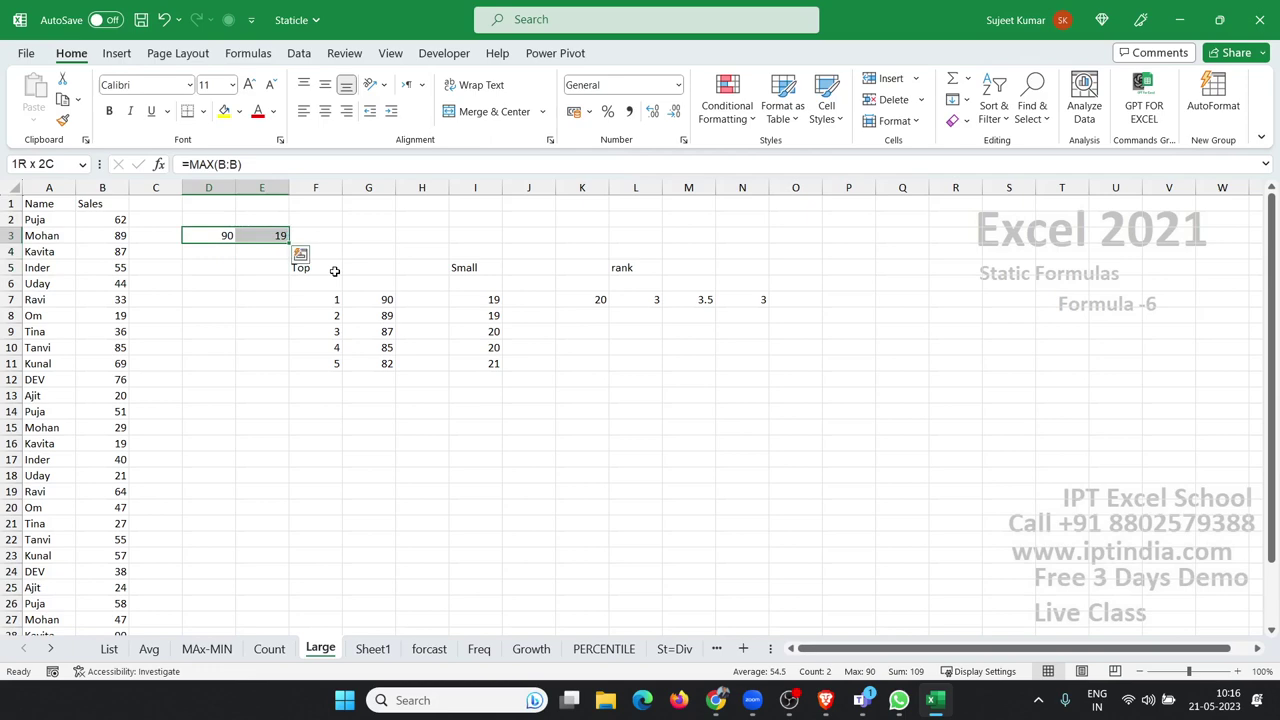
{"action": "key", "text": "Down"}
{"action": "key", "text": "Down"}
{"action": "key", "text": "Down"}
{"action": "key", "text": "Down"}
{"action": "key", "text": "Right"}
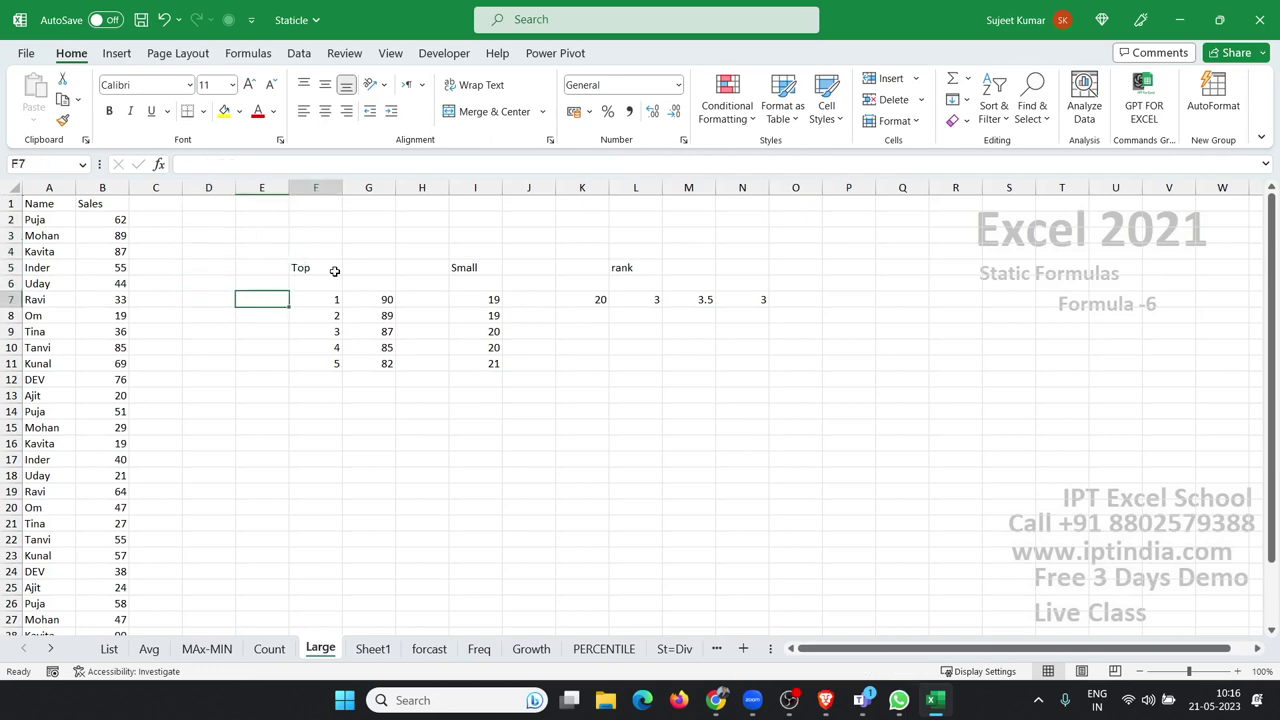
{"action": "key", "text": "Right"}
{"action": "key", "text": "Down"}
{"action": "key", "text": "Down"}
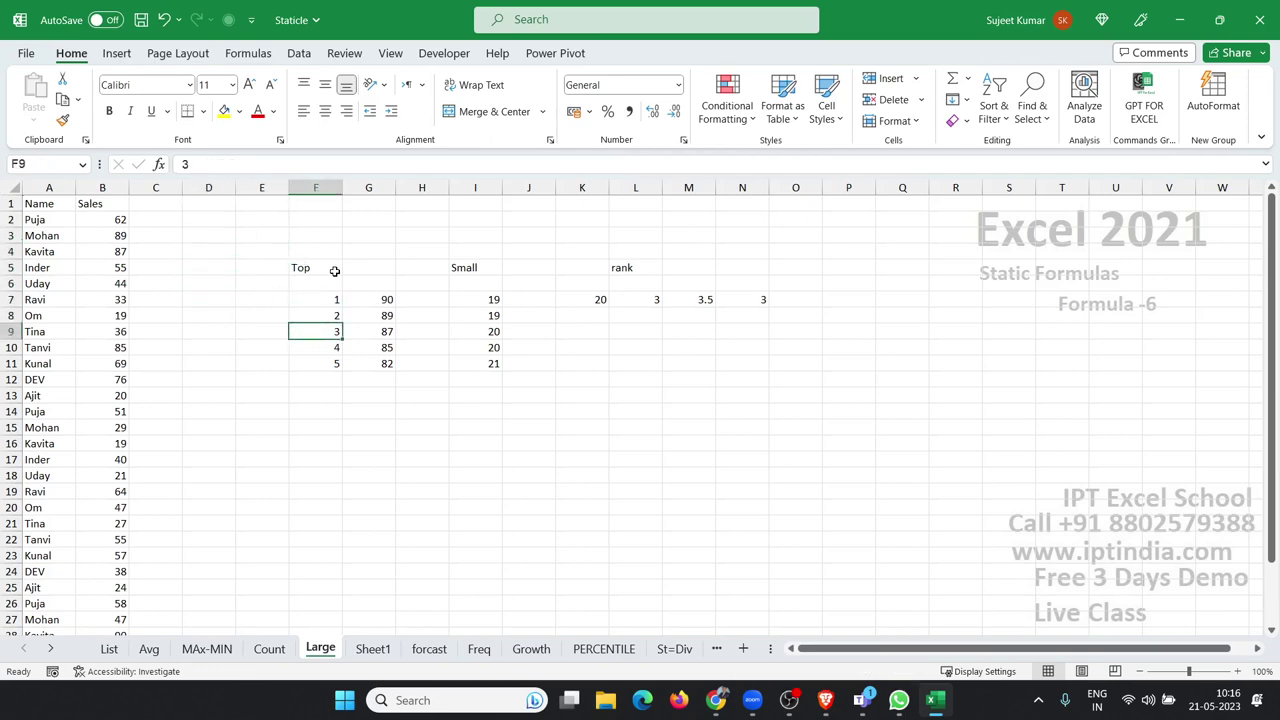
{"action": "key", "text": "Down"}
{"action": "key", "text": "Right"}
{"action": "key", "text": "Up"}
{"action": "key", "text": "Up"}
{"action": "key", "text": "Up"}
{"action": "key", "text": "ctrl+shift+Down"}
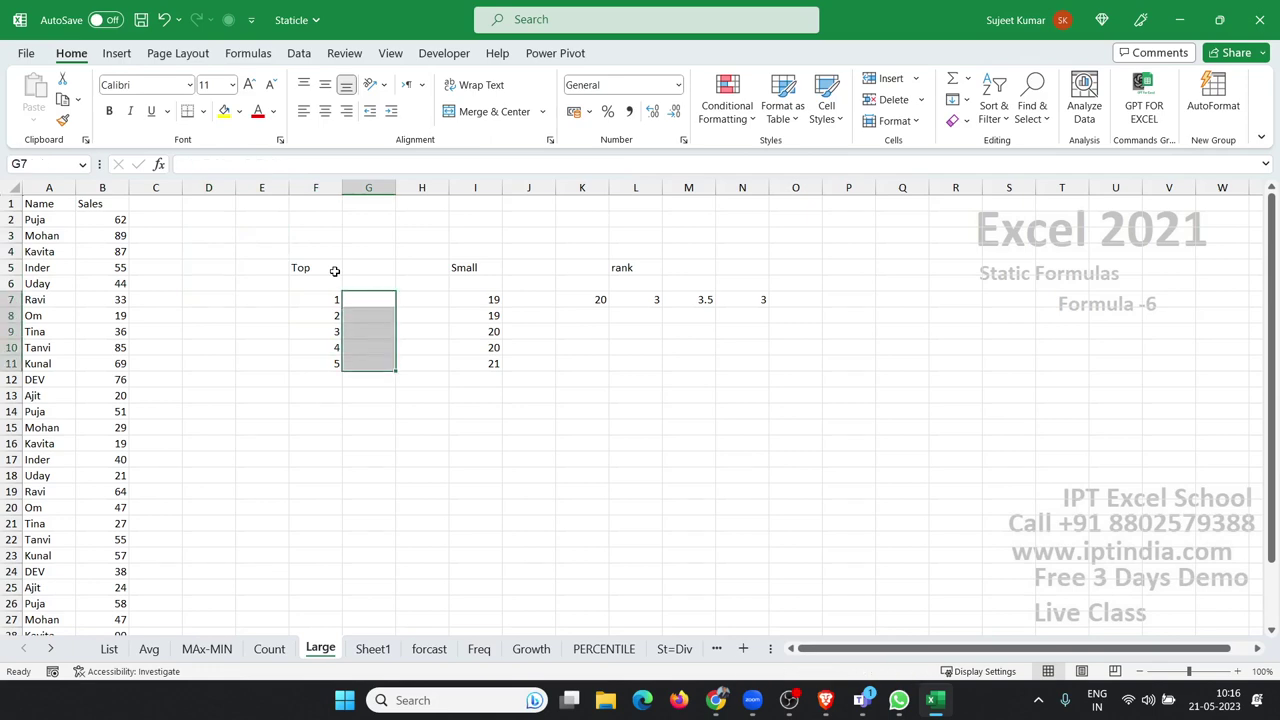
{"action": "key", "text": "Delete"}
{"action": "key", "text": "Up"}
{"action": "key", "text": "Down"}
Step: Enter a LARGE formula in G7 over column B using the rank number in F7
{"action": "type", "text": "="}
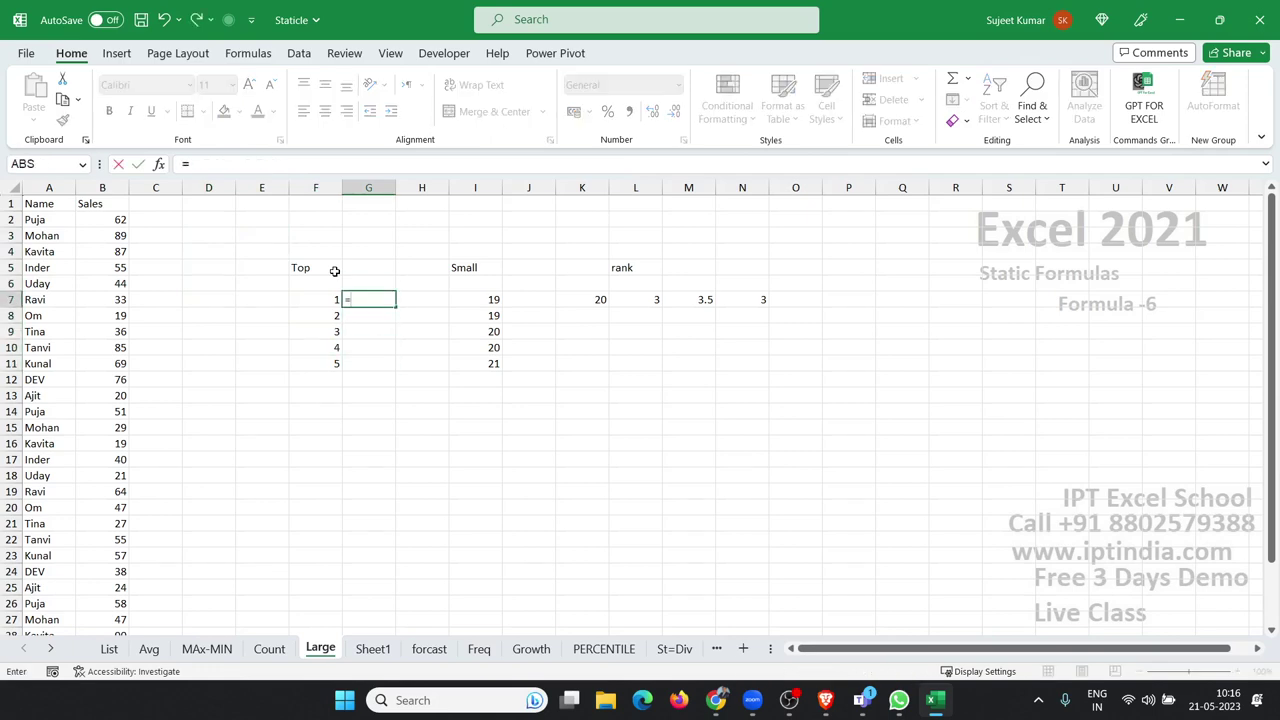
{"action": "type", "text": "la"}
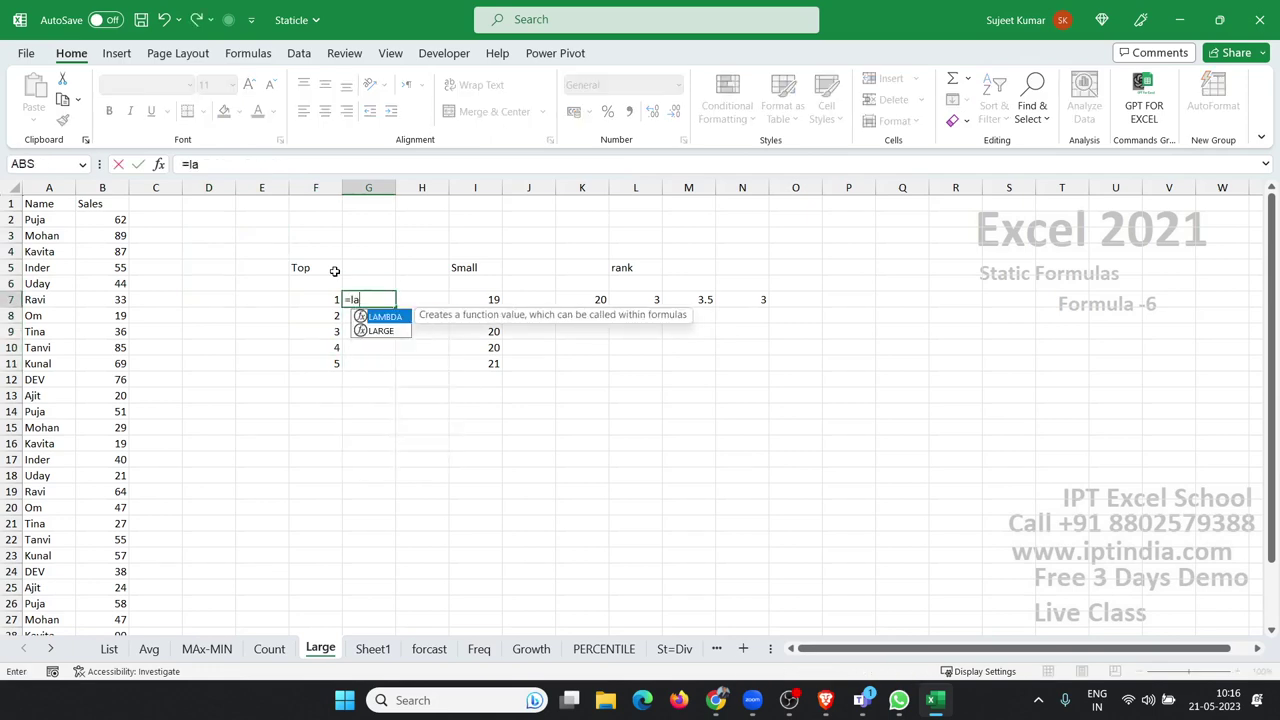
{"action": "key", "text": "Tab"}
{"action": "key", "text": "BackSpace"}
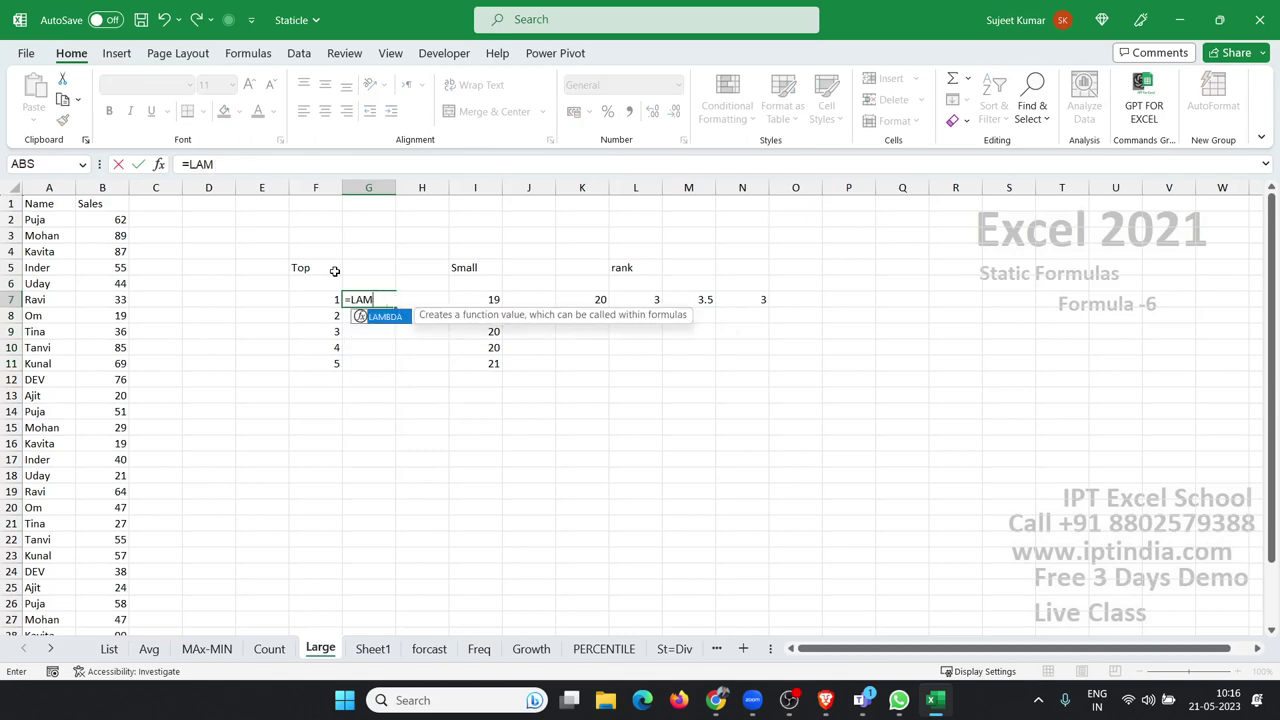
{"action": "key", "text": "BackSpace"}
{"action": "key", "text": "Down"}
{"action": "key", "text": "Tab"}
{"action": "key", "text": "Left"}
{"action": "key", "text": "Left"}
{"action": "key", "text": "Left"}
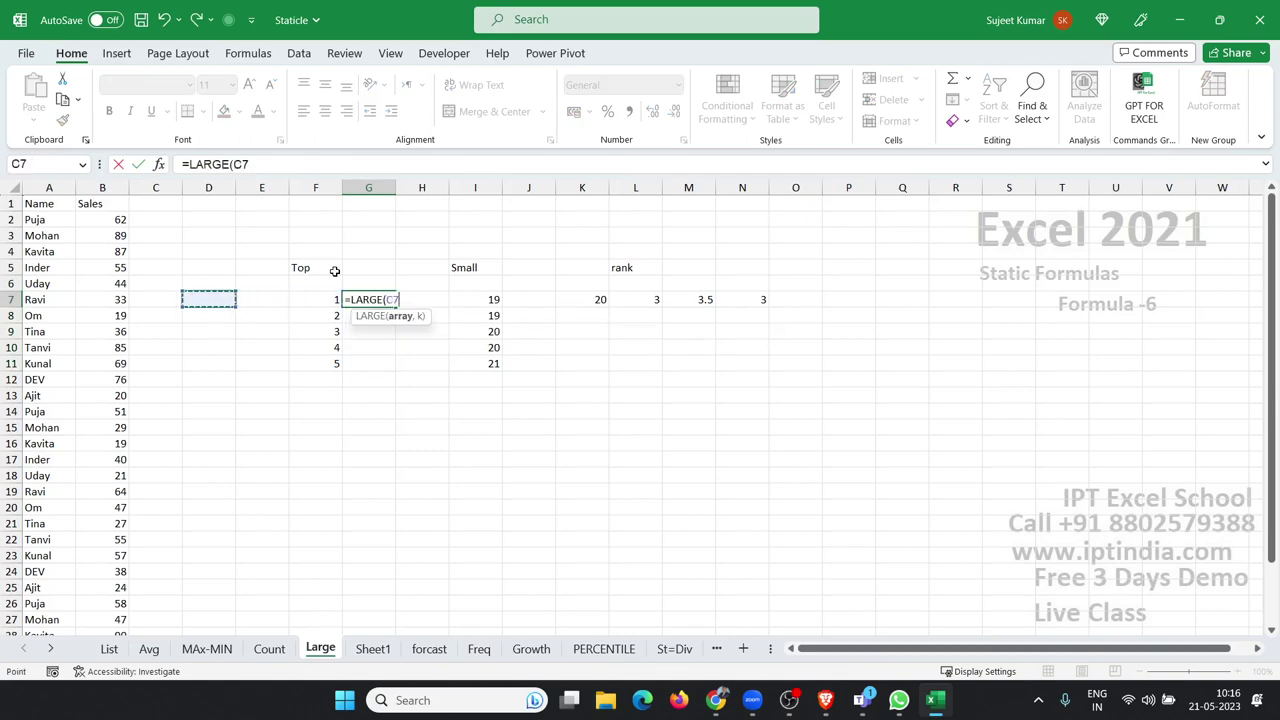
{"action": "key", "text": "Left"}
{"action": "key", "text": "ctrl+space"}
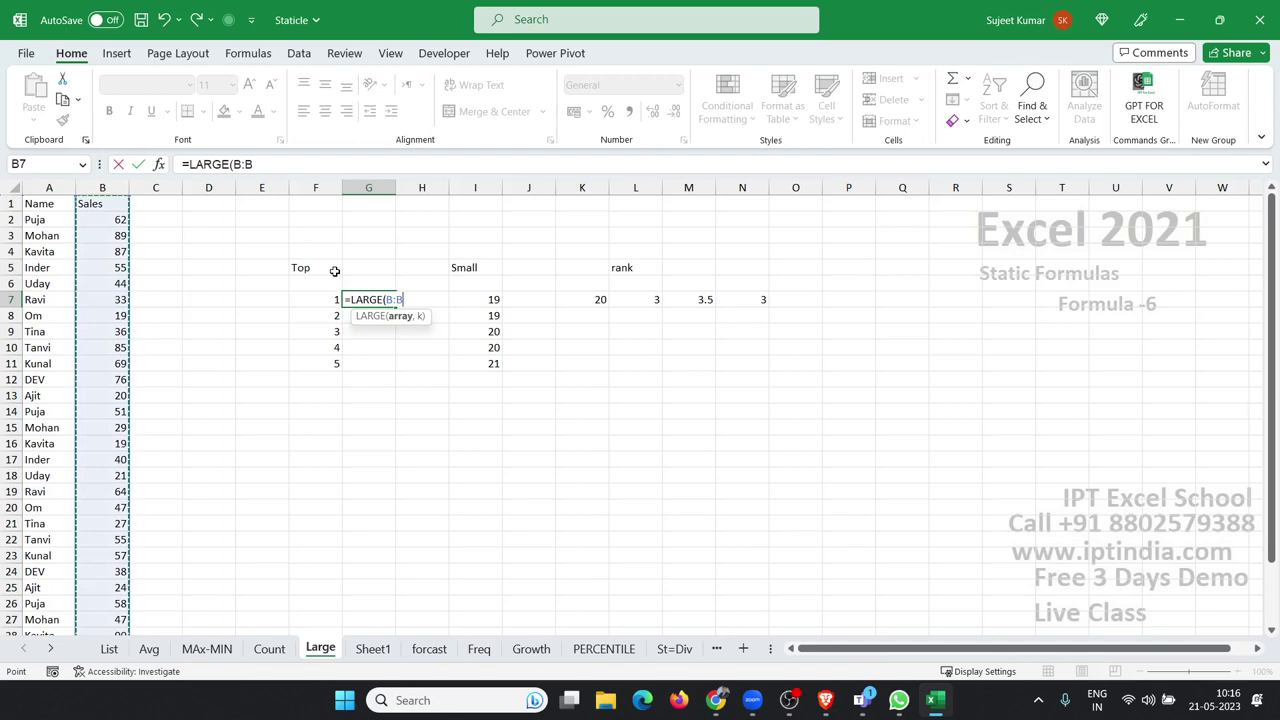
{"action": "type", "text": ","}
{"action": "key", "text": "Left"}
{"action": "key", "text": "Return"}
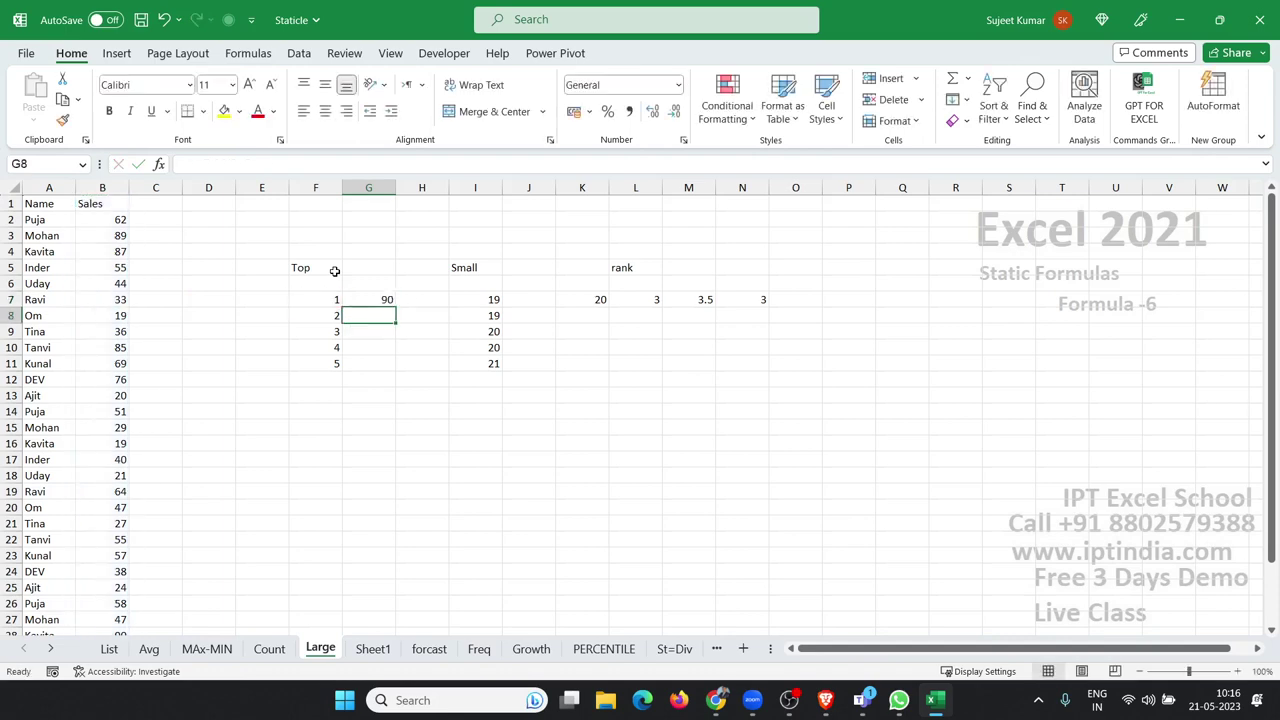
{"action": "key", "text": "Up"}
Step: Fill the LARGE formula down G7:G11, giving 90, 89, 87, 85, 82
{"action": "key", "text": "shift+Down"}
{"action": "key", "text": "ctrl+d"}
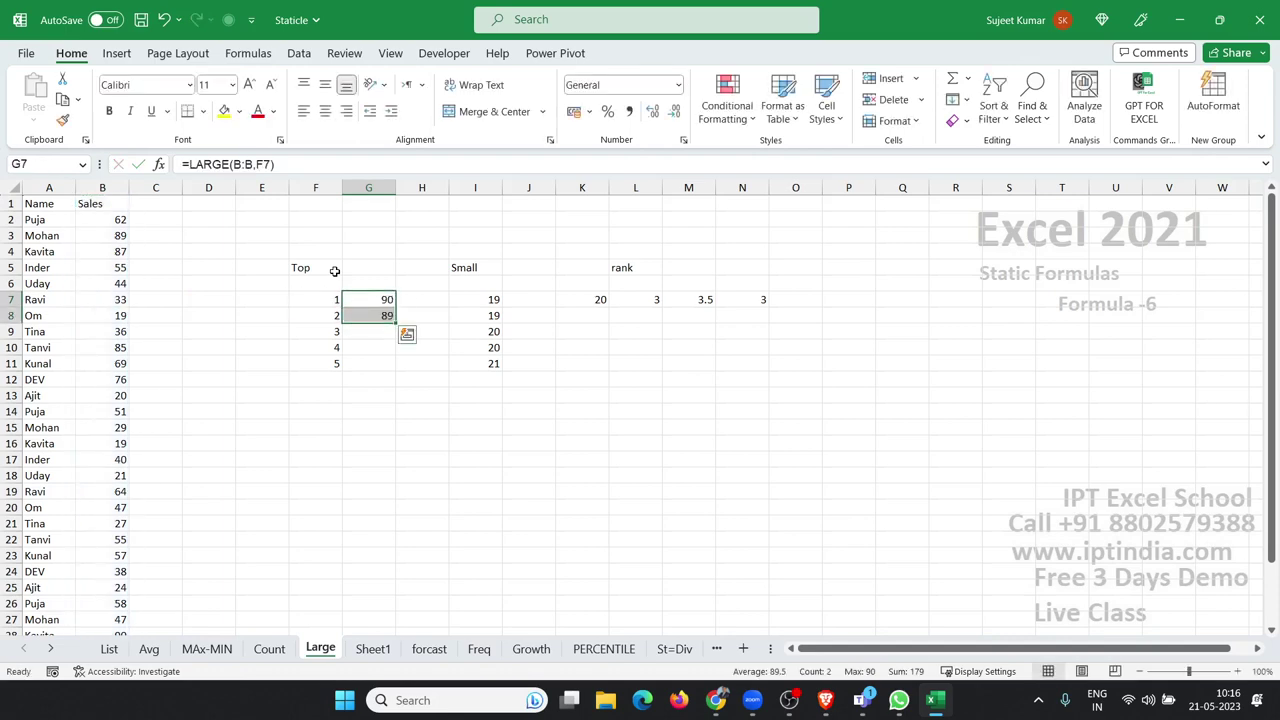
{"action": "key", "text": "Down"}
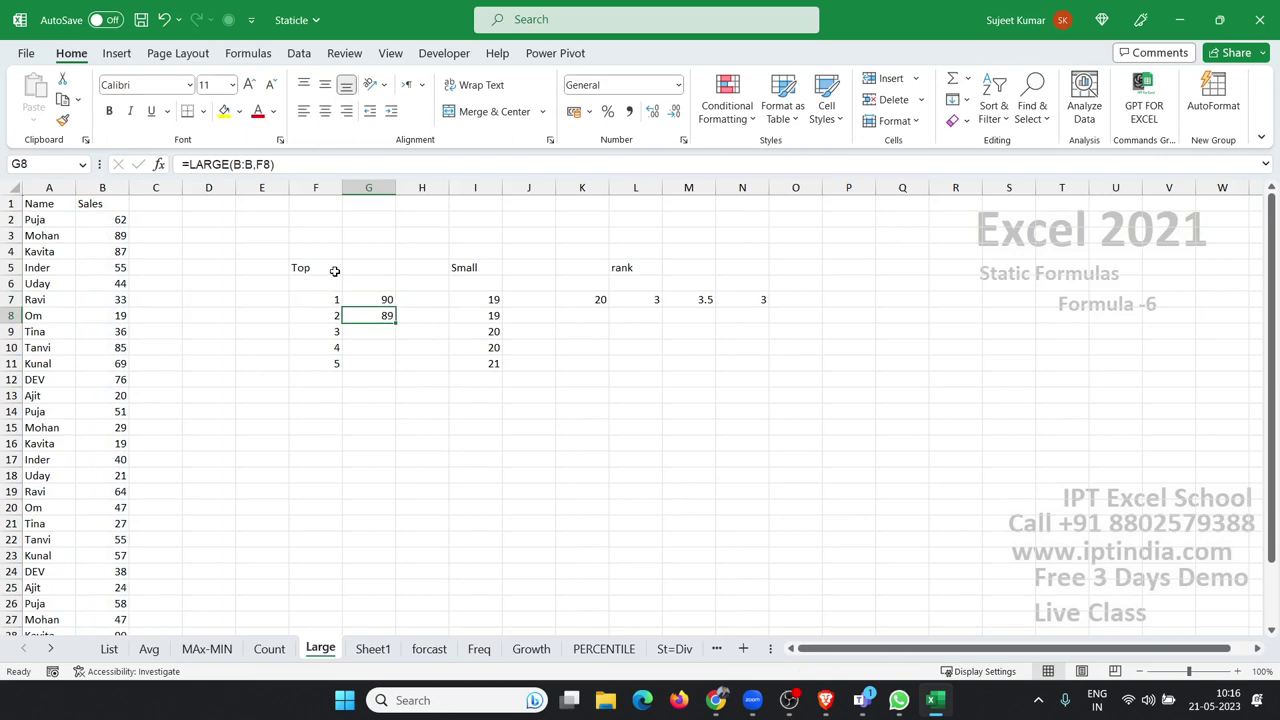
{"action": "key", "text": "ctrl+Down"}
{"action": "key", "text": "ctrl+Up"}
{"action": "key", "text": "ctrl+Up"}
{"action": "key", "text": "ctrl+Up"}
{"action": "key", "text": "Down"}
{"action": "key", "text": "Down"}
{"action": "key", "text": "Down"}
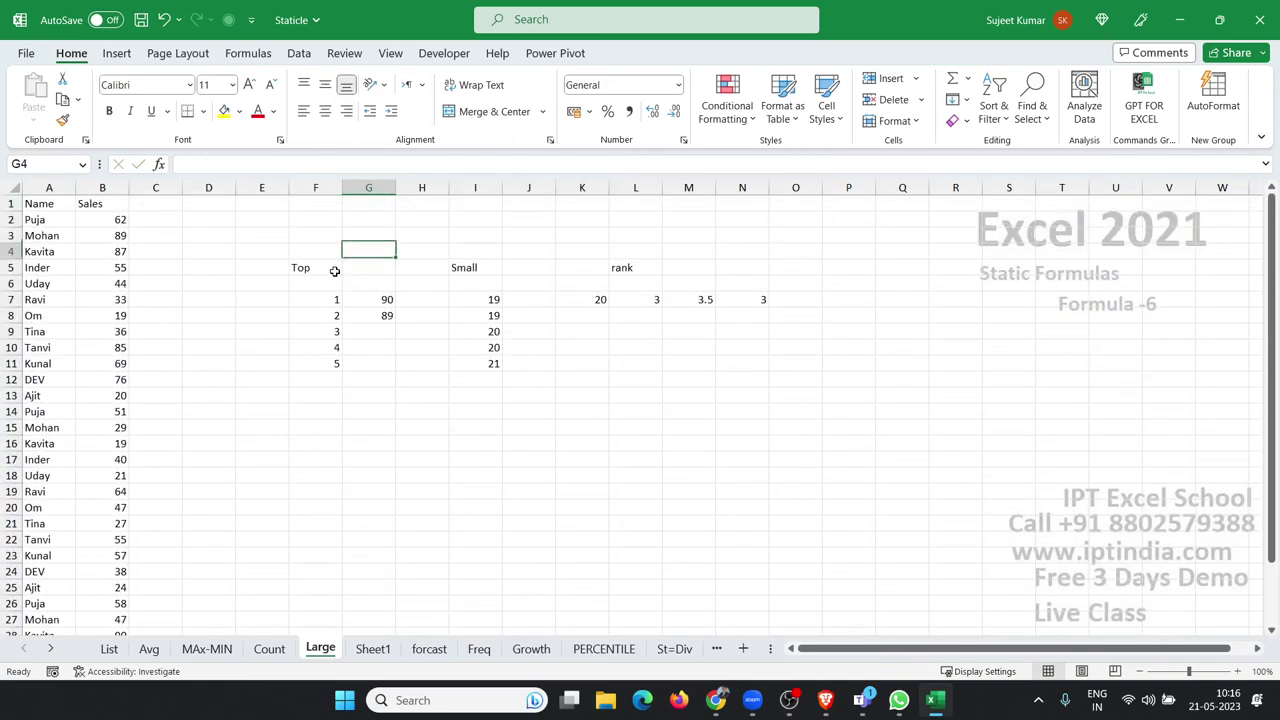
{"action": "key", "text": "Down"}
{"action": "key", "text": "Down"}
{"action": "key", "text": "Down"}
{"action": "key", "text": "Down"}
{"action": "key", "text": "shift+Down"}
Step: Clear the SMALL results in I7:I11
{"action": "key", "text": "shift+Down"}
{"action": "key", "text": "shift+Down"}
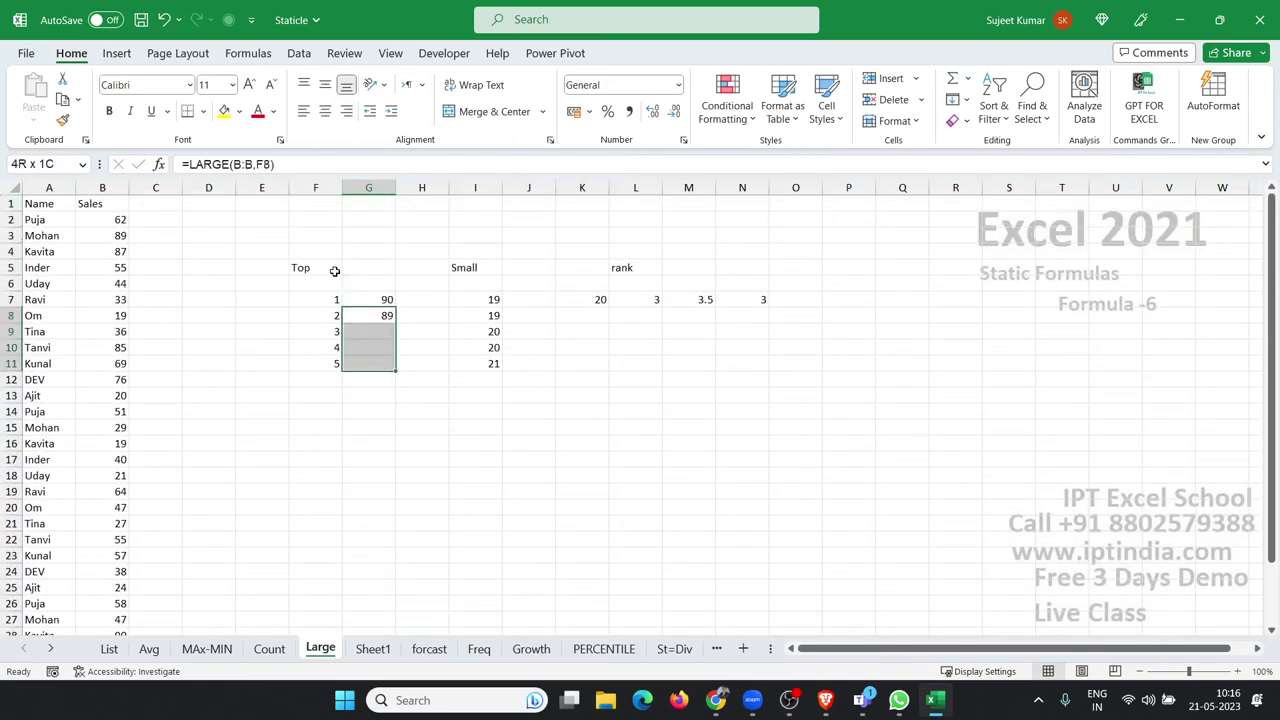
{"action": "key", "text": "ctrl+d"}
{"action": "key", "text": "Right"}
{"action": "key", "text": "Right"}
{"action": "key", "text": "Up"}
{"action": "key", "text": "shift+Down"}
{"action": "key", "text": "shift+Down"}
{"action": "key", "text": "shift+Down"}
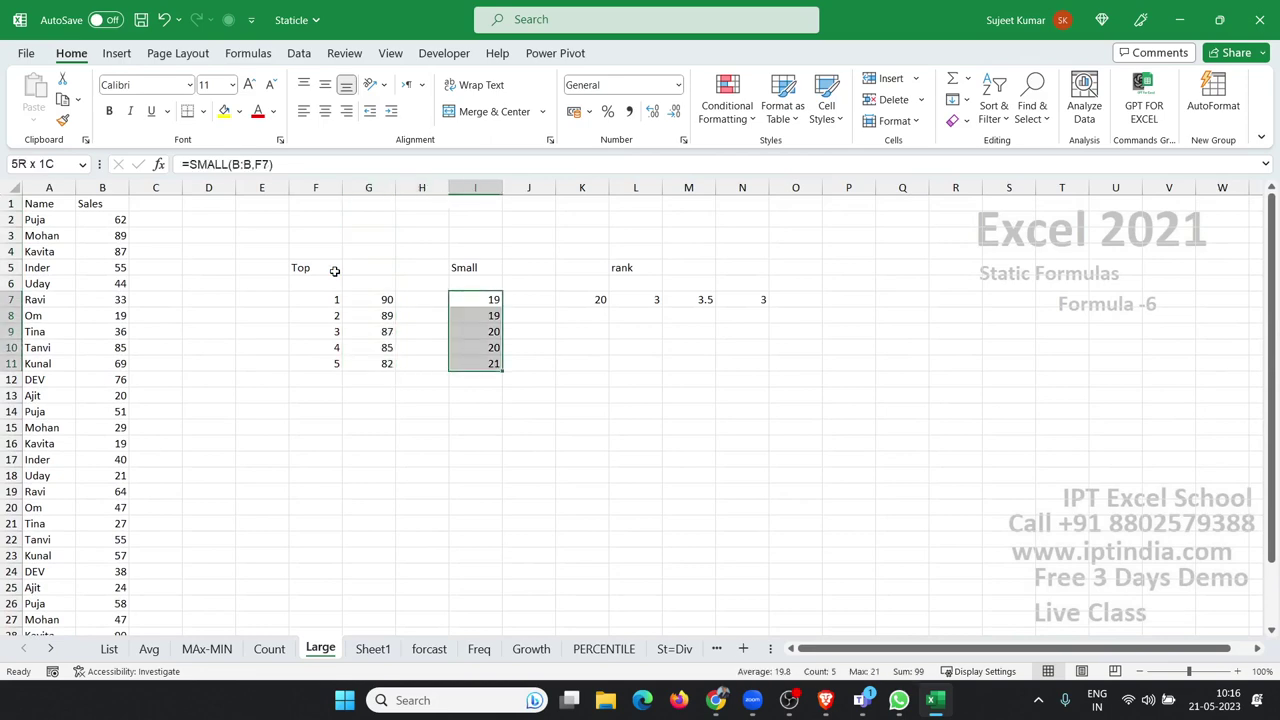
{"action": "key", "text": "Delete"}
{"action": "key", "text": "Up"}
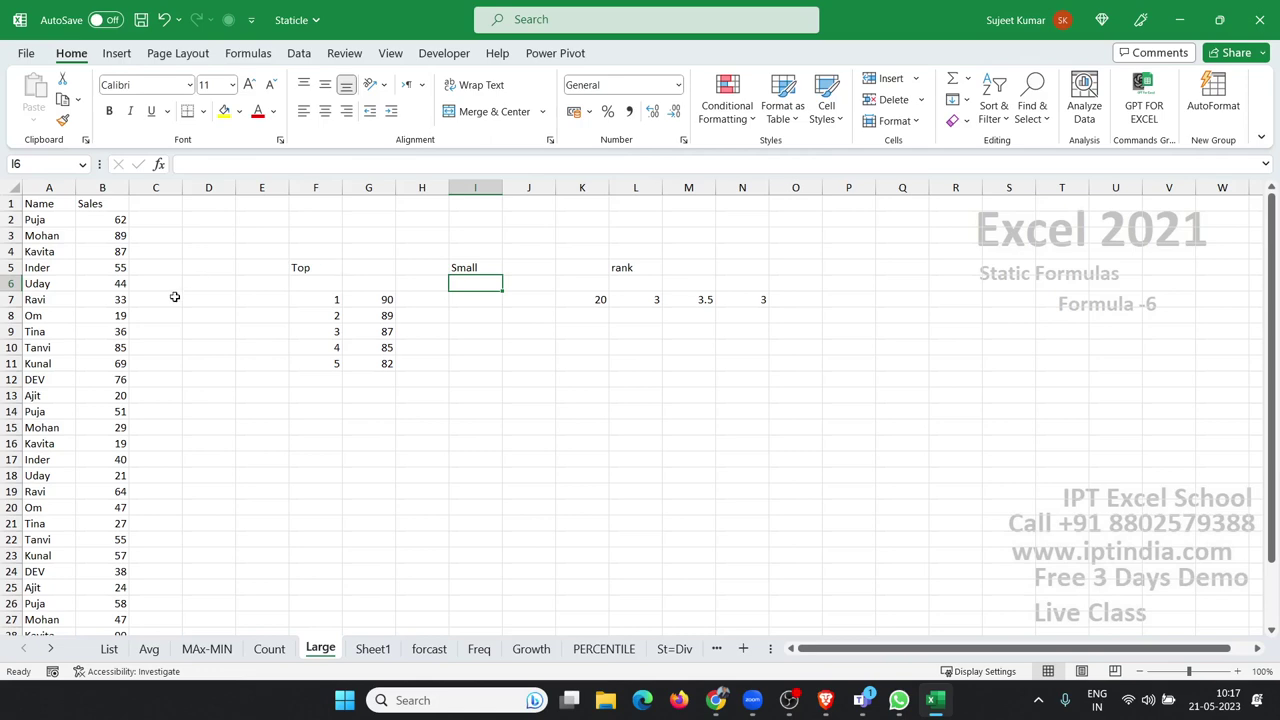
Step: Change the sales value in B9 to 90
{"action": "left_click", "coordinate": [121, 346]}
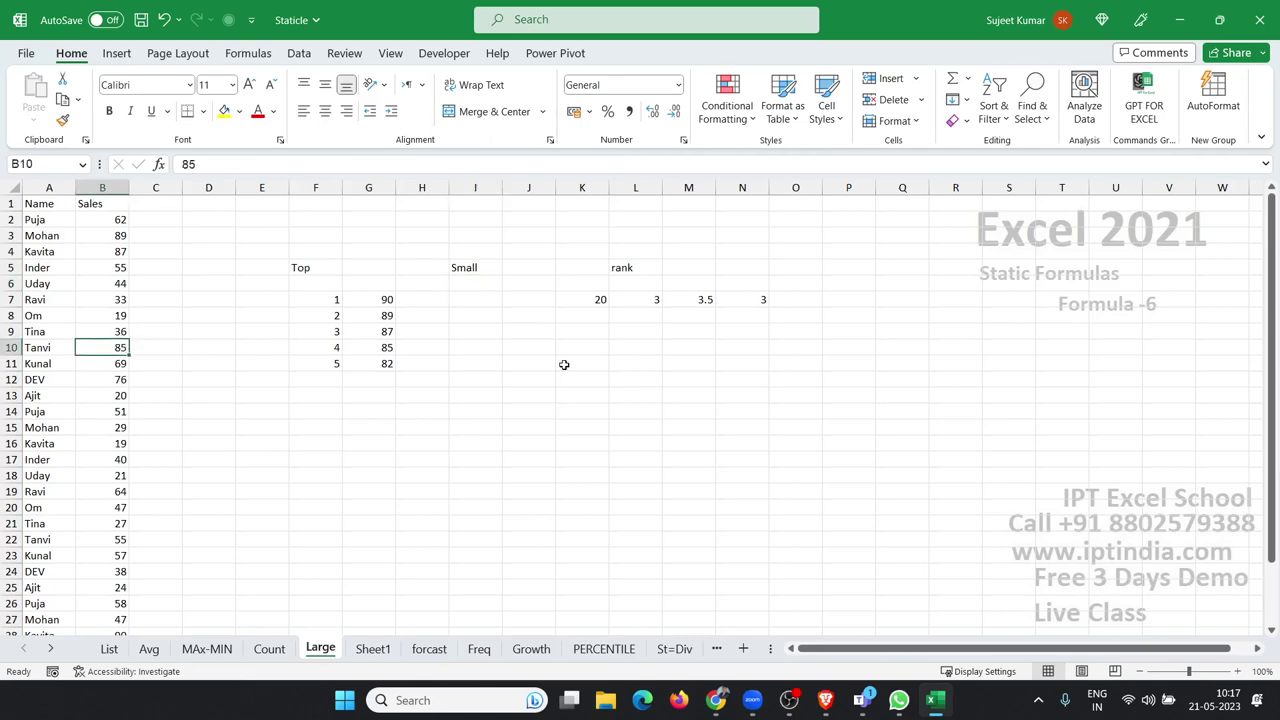
{"action": "key", "text": "Up"}
{"action": "type", "text": "90"}
{"action": "key", "text": "Return"}
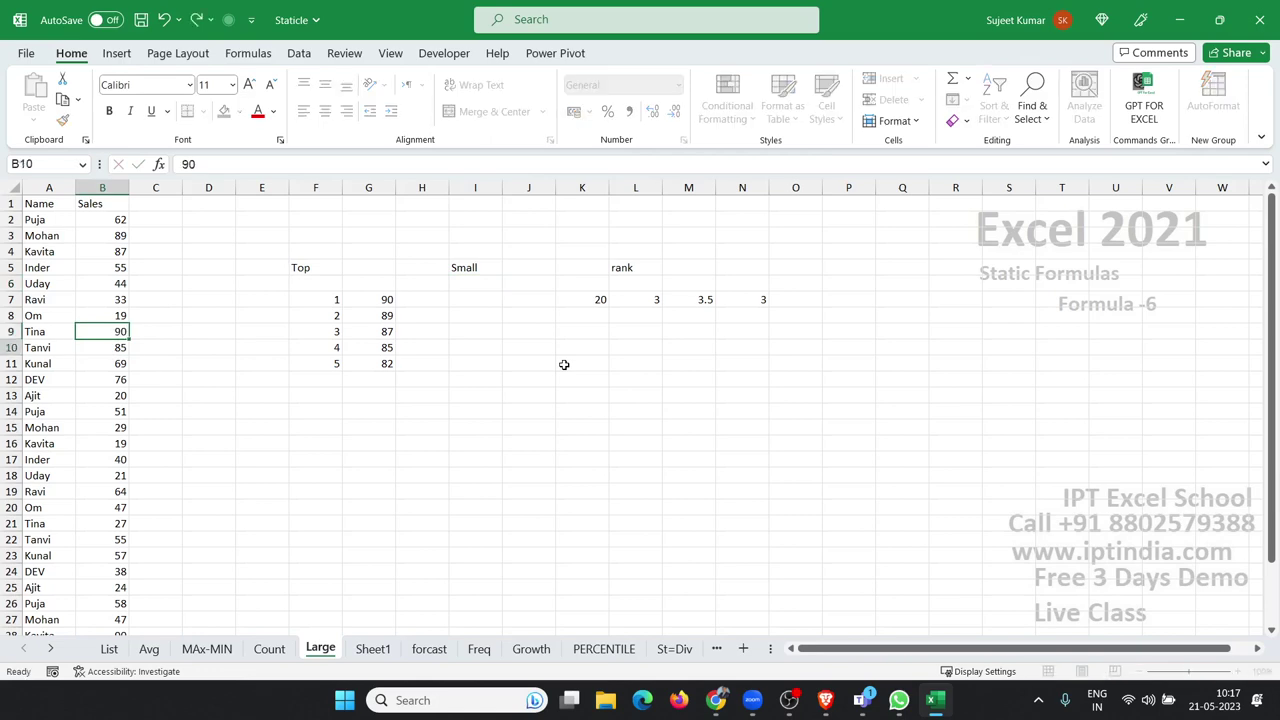
Step: Enter =SMALL(B:B,F7) in I7 to return the smallest sales value
{"action": "left_click", "coordinate": [471, 300]}
{"action": "type", "text": "=sm"}
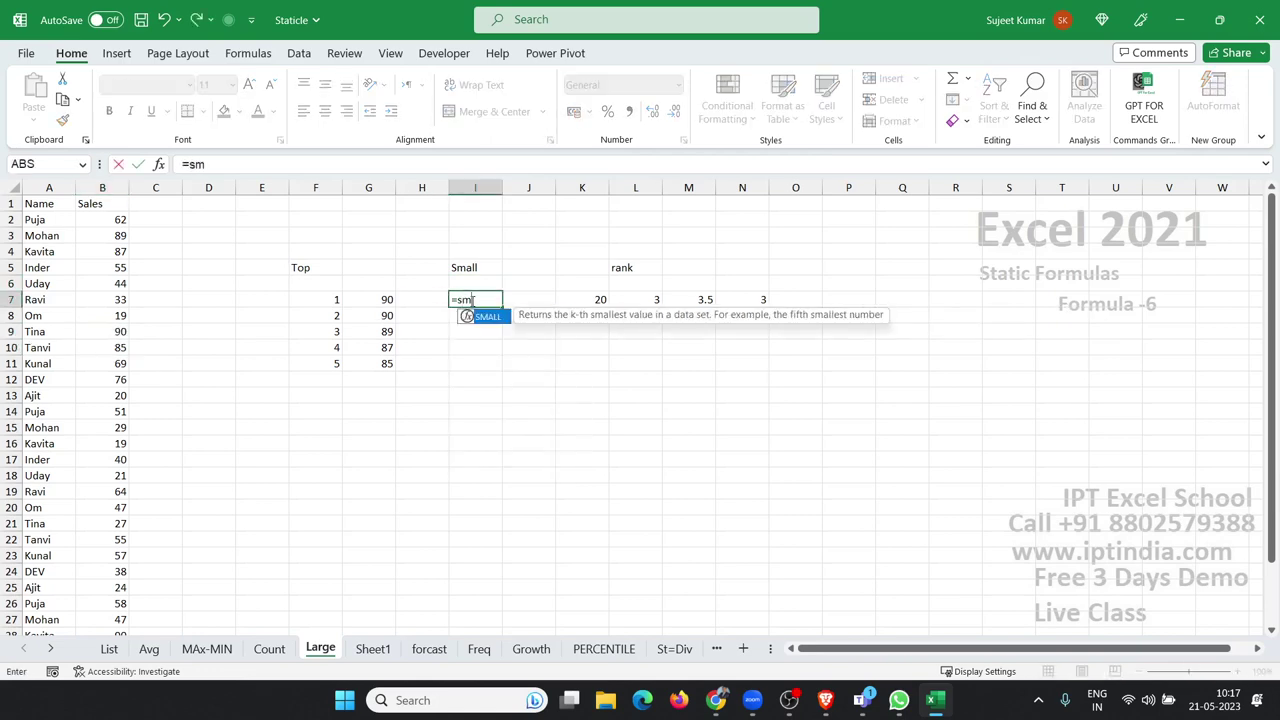
{"action": "key", "text": "Tab"}
{"action": "key", "text": "Left"}
{"action": "key", "text": "Left"}
{"action": "key", "text": "Left"}
{"action": "key", "text": "Left"}
{"action": "key", "text": "Left"}
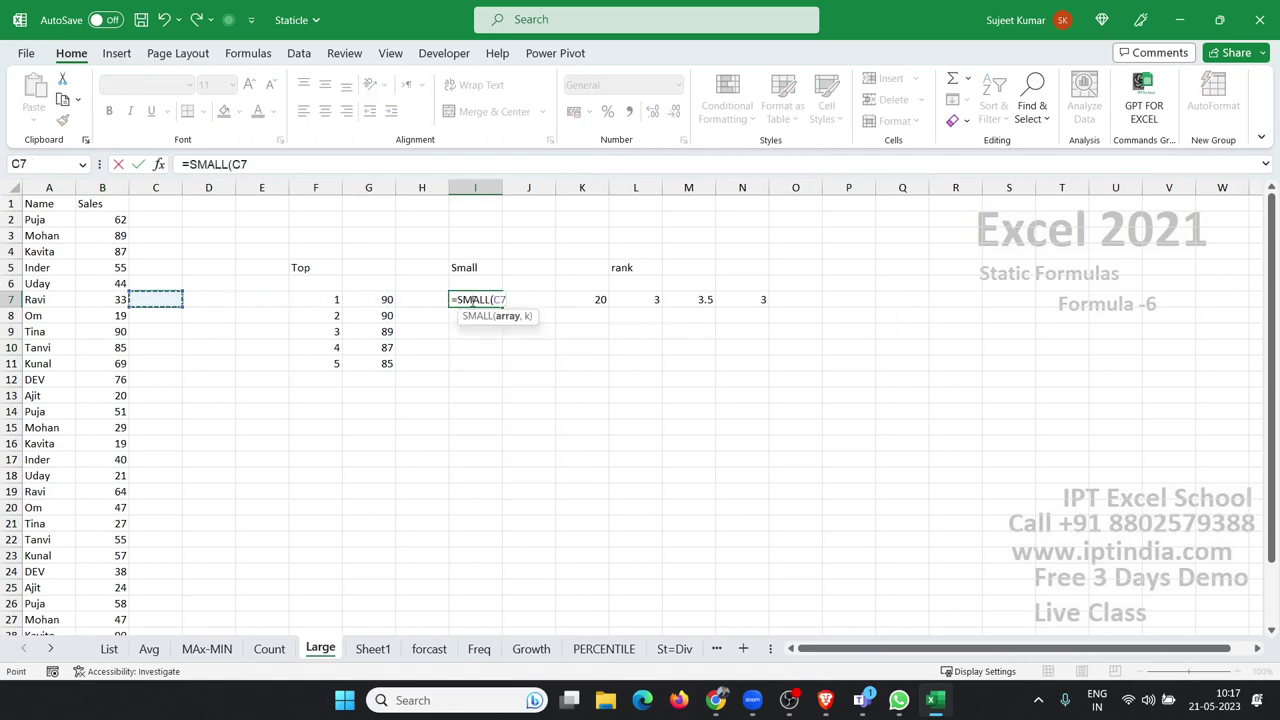
{"action": "key", "text": "Left"}
{"action": "key", "text": "ctrl+space"}
{"action": "type", "text": ","}
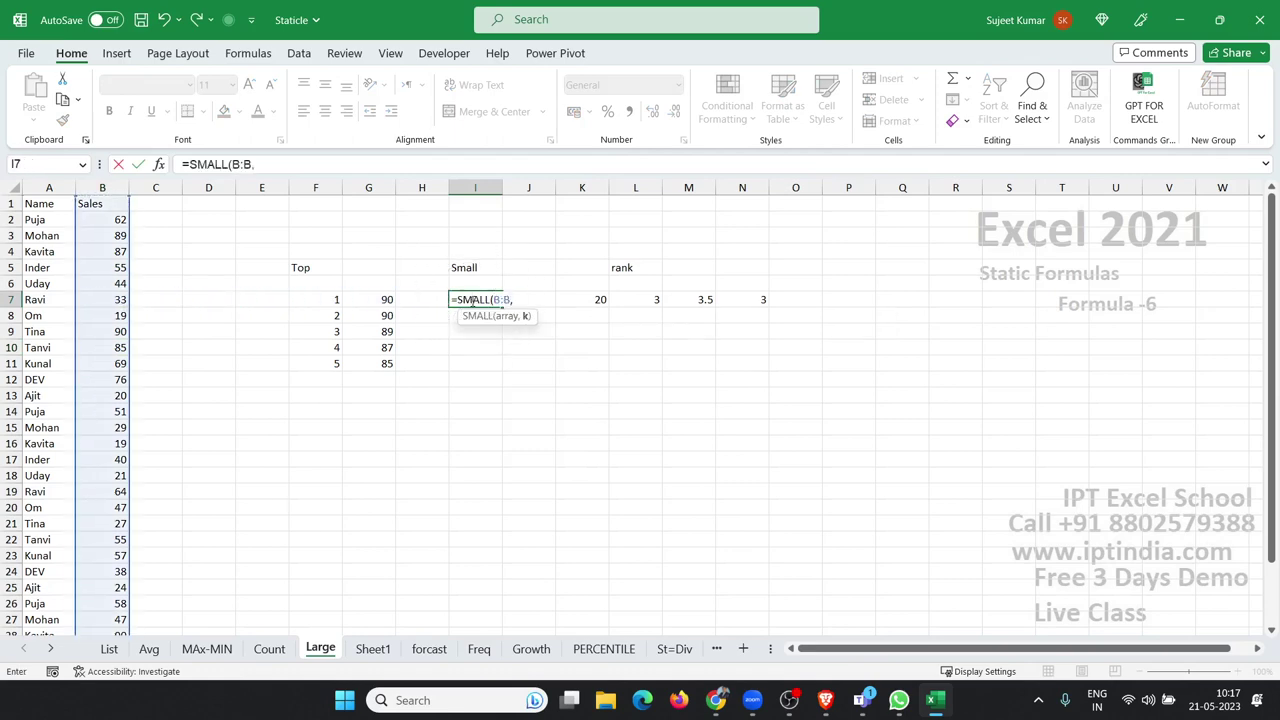
{"action": "key", "text": "Left"}
{"action": "key", "text": "Left"}
{"action": "key", "text": "Return"}
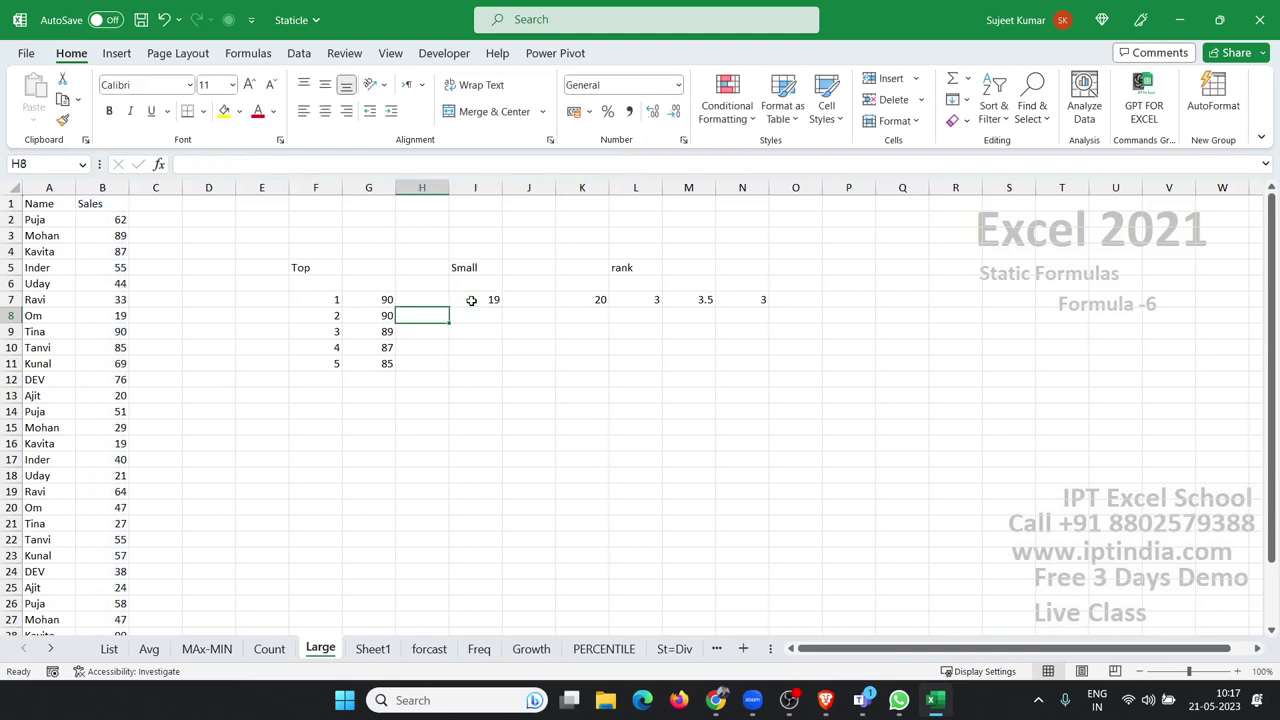
{"action": "key", "text": "Left"}
{"action": "key", "text": "Left"}
{"action": "key", "text": "Right"}
{"action": "key", "text": "Right"}
{"action": "key", "text": "Down"}
{"action": "key", "text": "Down"}
{"action": "key", "text": "Down"}
Step: Fill the SMALL formula down I7:I11, giving 19, 19, 20, 20, 21
{"action": "left_click", "coordinate": [471, 300], "text": "shift"}
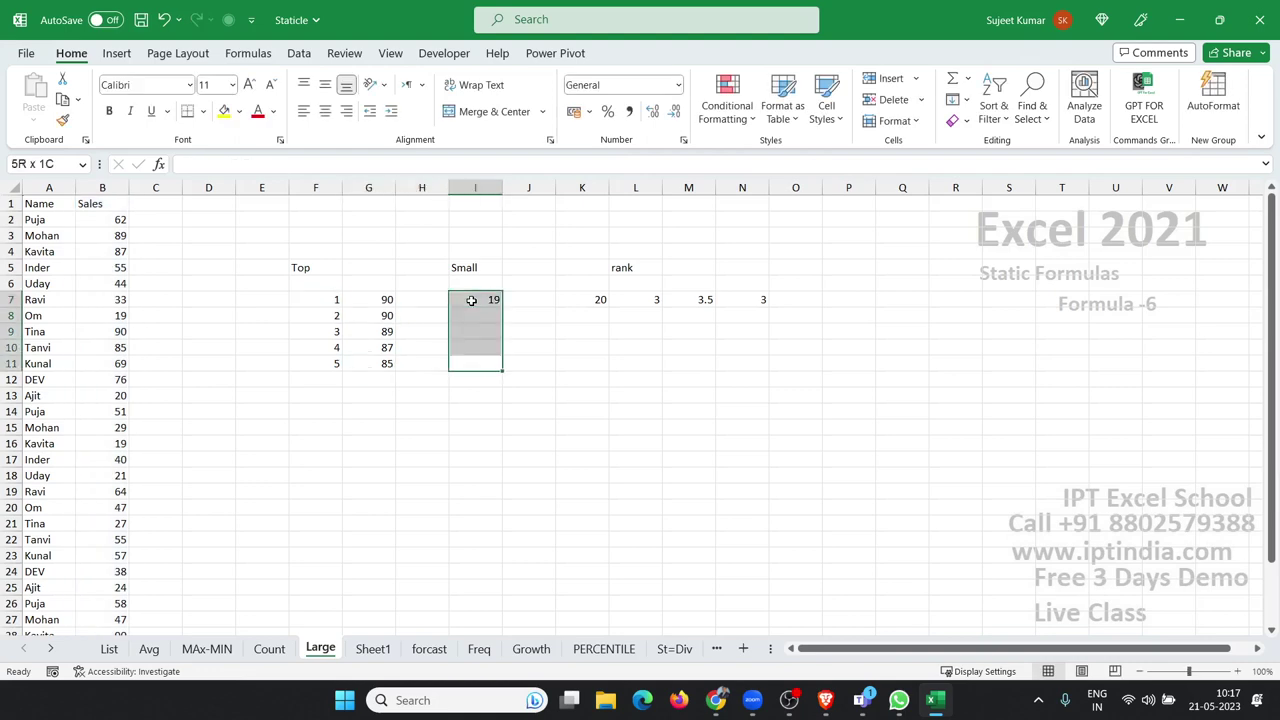
{"action": "key", "text": "ctrl+d"}
{"action": "key", "text": "Right"}
{"action": "key", "text": "Right"}
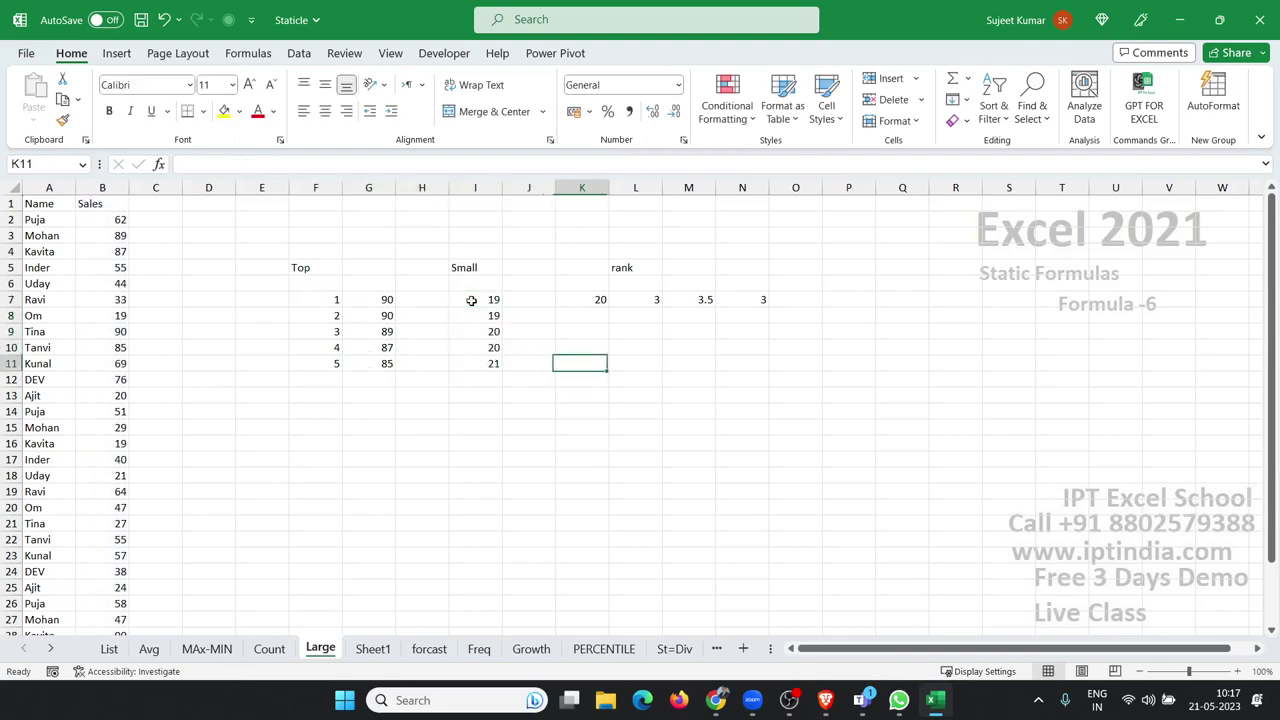
{"action": "key", "text": "Right"}
{"action": "key", "text": "Right"}
{"action": "key", "text": "Up"}
{"action": "key", "text": "Up"}
{"action": "key", "text": "Left"}
{"action": "key", "text": "Left"}
{"action": "key", "text": "Left"}
{"action": "key", "text": "Left"}
{"action": "key", "text": "Left"}
{"action": "key", "text": "Left"}
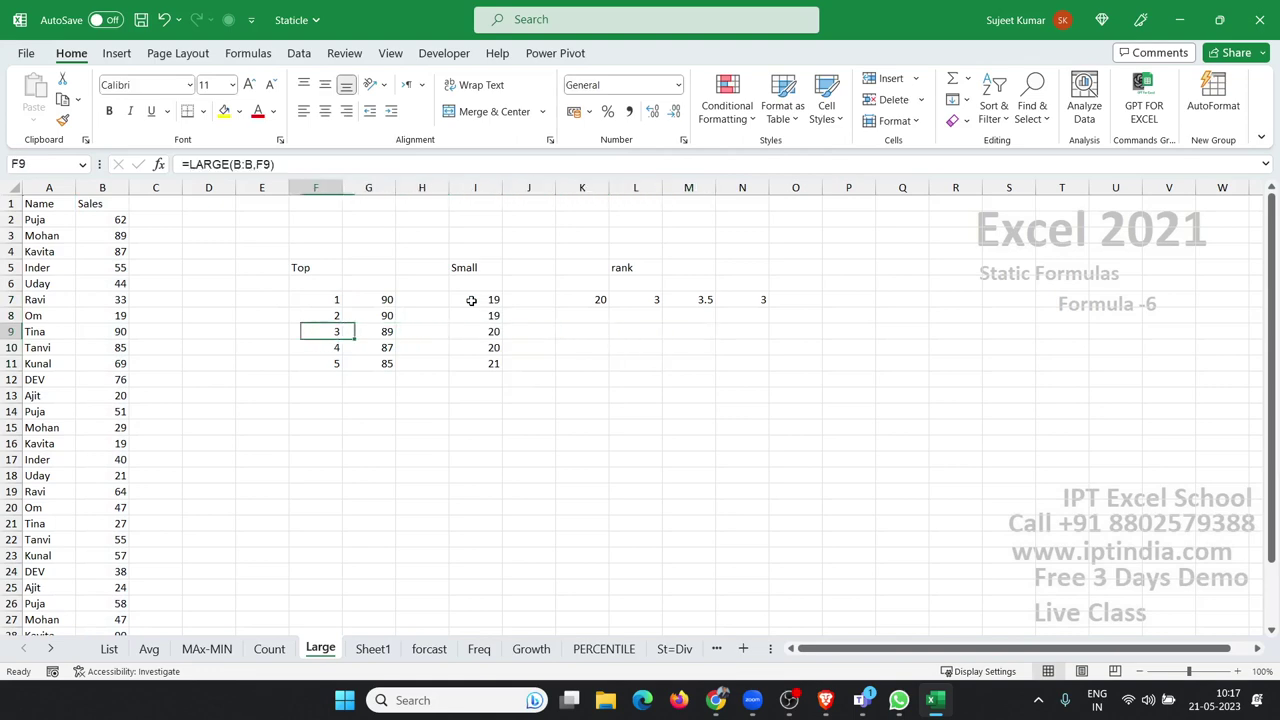
{"action": "key", "text": "Right"}
{"action": "key", "text": "Right"}
{"action": "key", "text": "Right"}
{"action": "key", "text": "Right"}
{"action": "key", "text": "Right"}
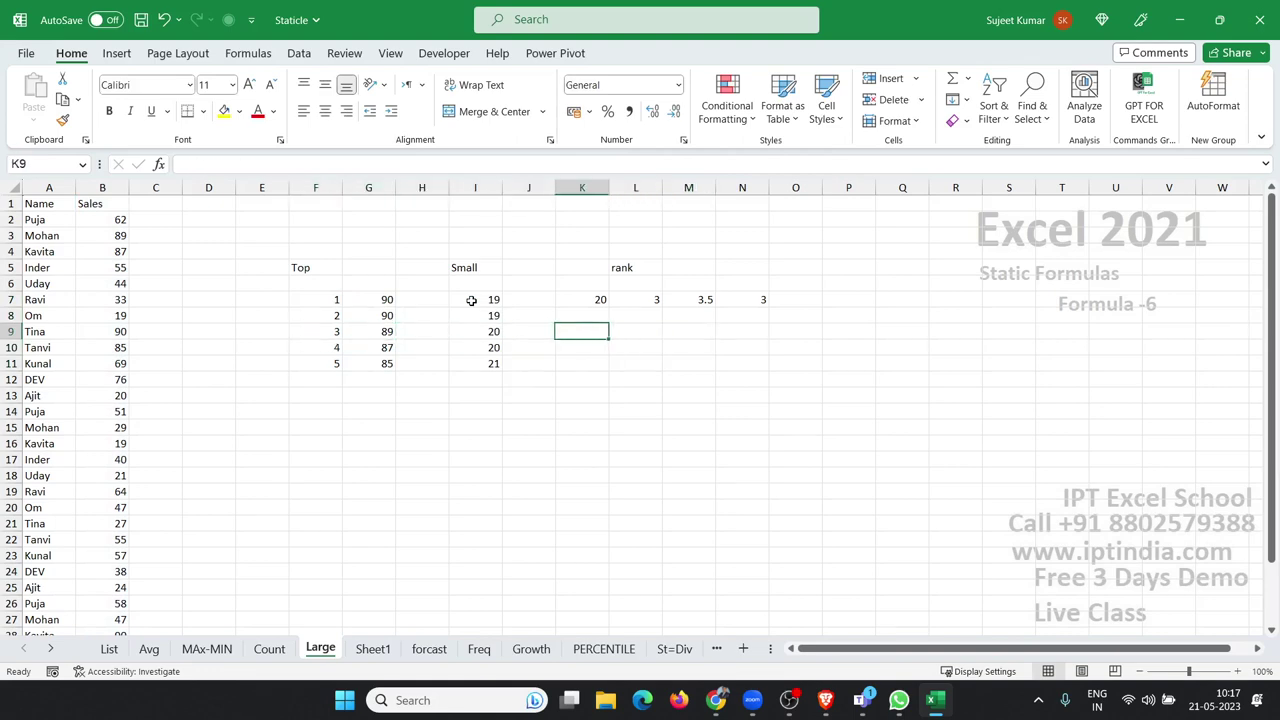
{"action": "key", "text": "Up"}
{"action": "key", "text": "Up"}
{"action": "key", "text": "Right"}
Step: Delete the old rank results in L7:N7
{"action": "key", "text": "shift+Right"}
{"action": "key", "text": "shift+Right"}
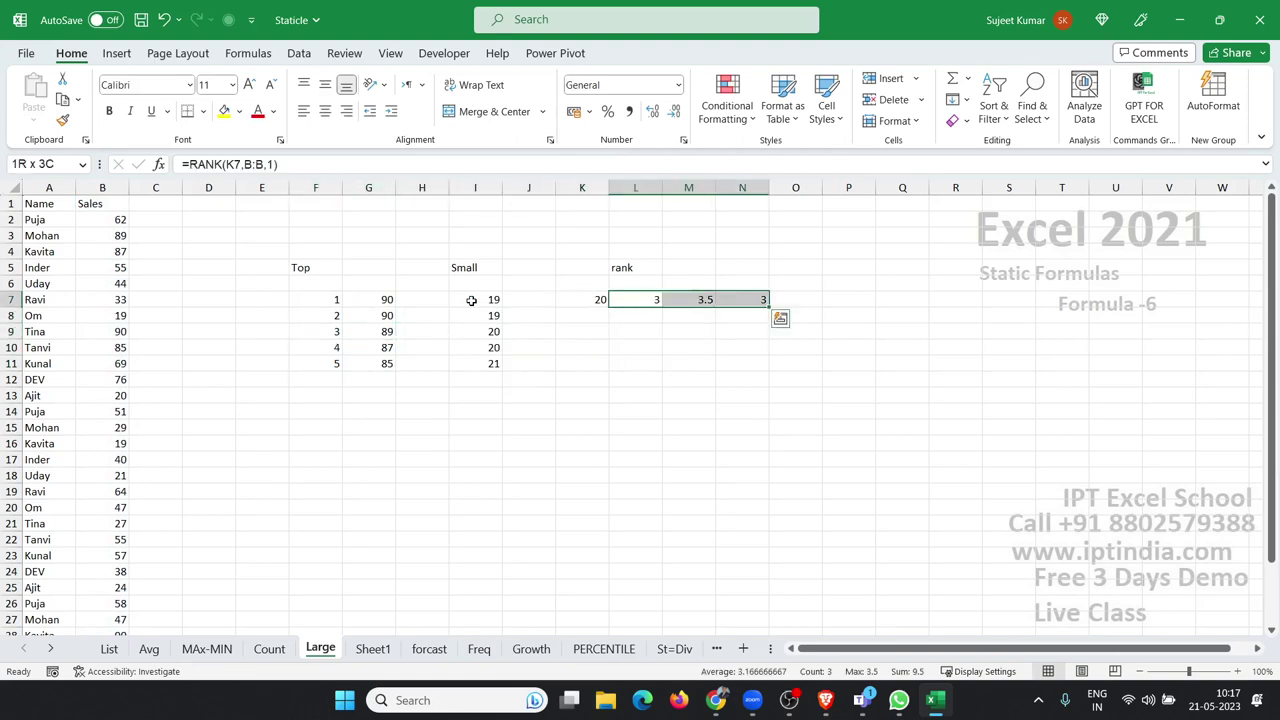
{"action": "key", "text": "Delete"}
{"action": "key", "text": "Left"}
{"action": "key", "text": "Right"}
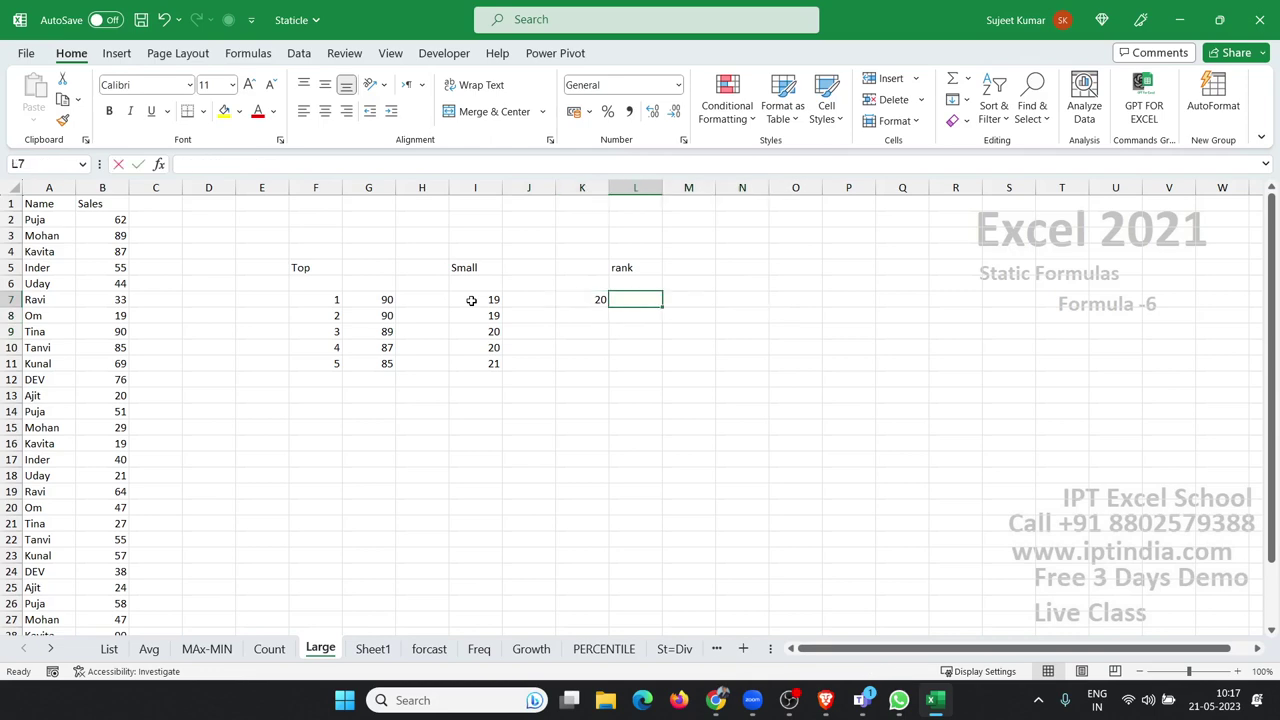
Step: Enter =RANK(K7,B:B,1) in L7, ranking 20 ascending to return 3
{"action": "type", "text": "=ran"}
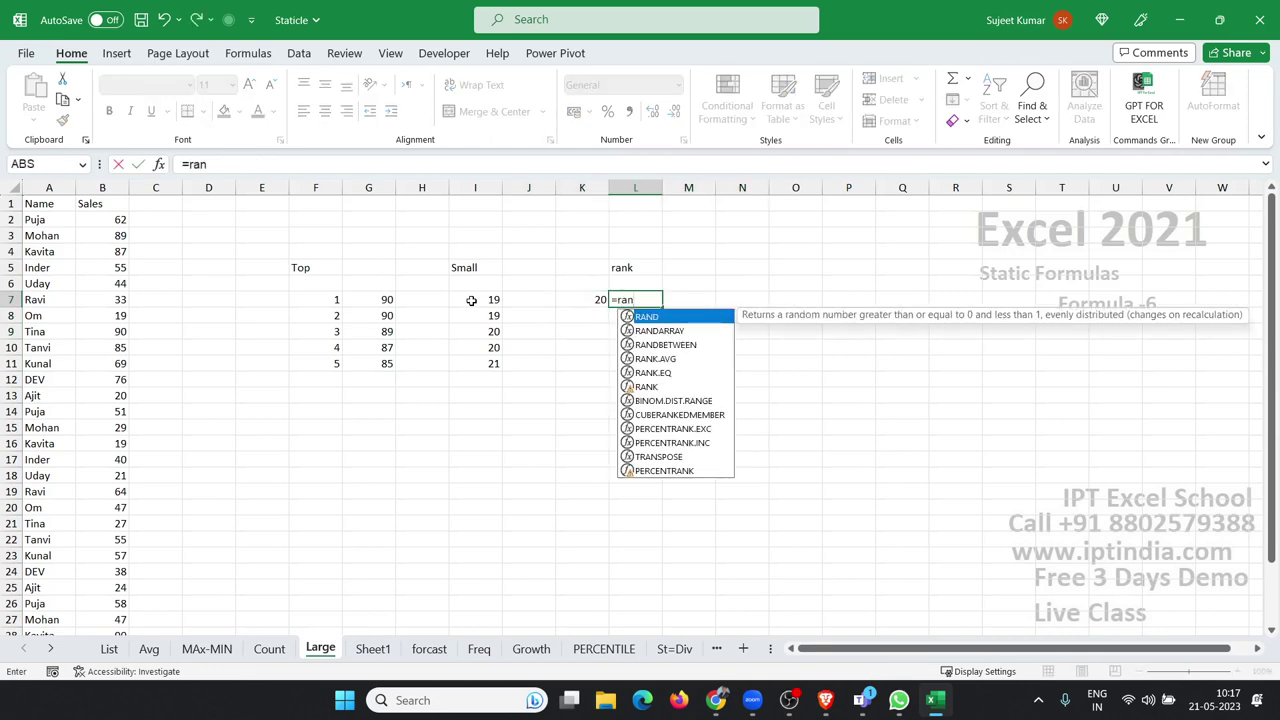
{"action": "key", "text": "Down"}
{"action": "key", "text": "Down"}
{"action": "key", "text": "Down"}
{"action": "key", "text": "Down"}
{"action": "key", "text": "Down"}
{"action": "key", "text": "Tab"}
{"action": "left_click", "coordinate": [471, 300]}
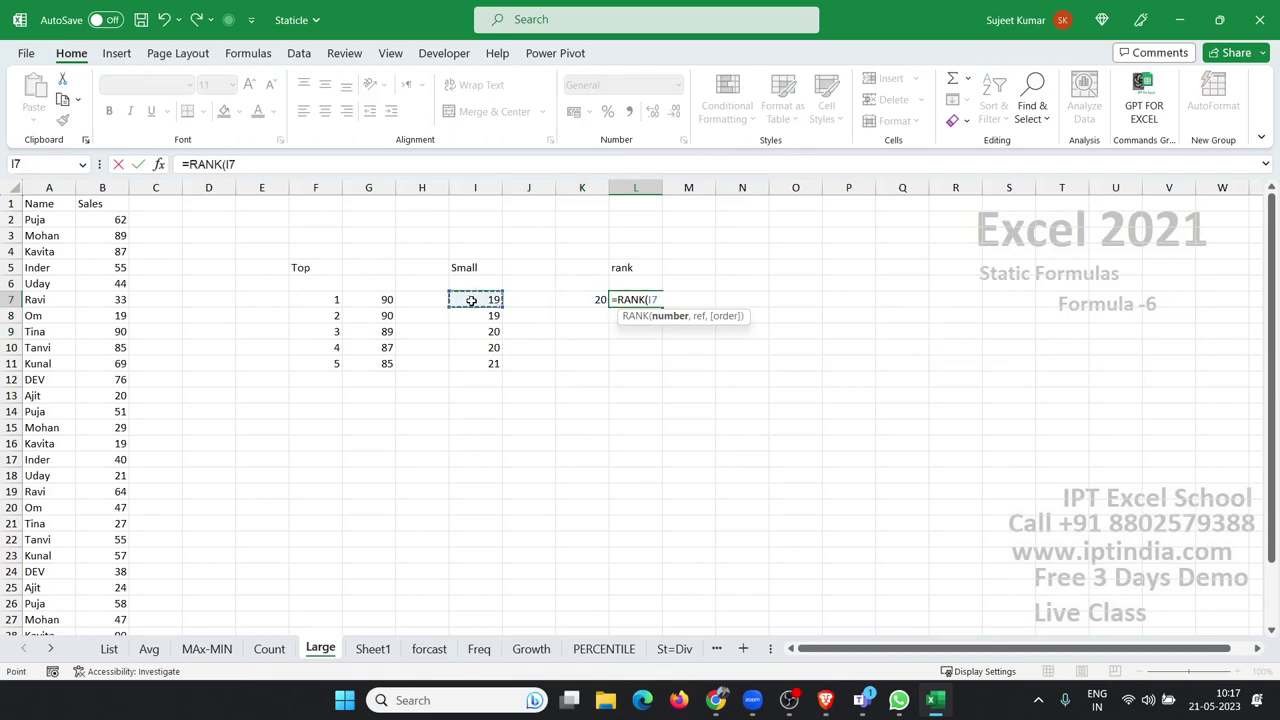
{"action": "key", "text": "Left"}
{"action": "key", "text": "Left"}
{"action": "key", "text": "Left"}
{"action": "key", "text": "Left"}
{"action": "key", "text": "Right"}
{"action": "key", "text": "Right"}
{"action": "key", "text": "Right"}
{"action": "key", "text": "Right"}
{"action": "key", "text": "Right"}
{"action": "key", "text": "Right"}
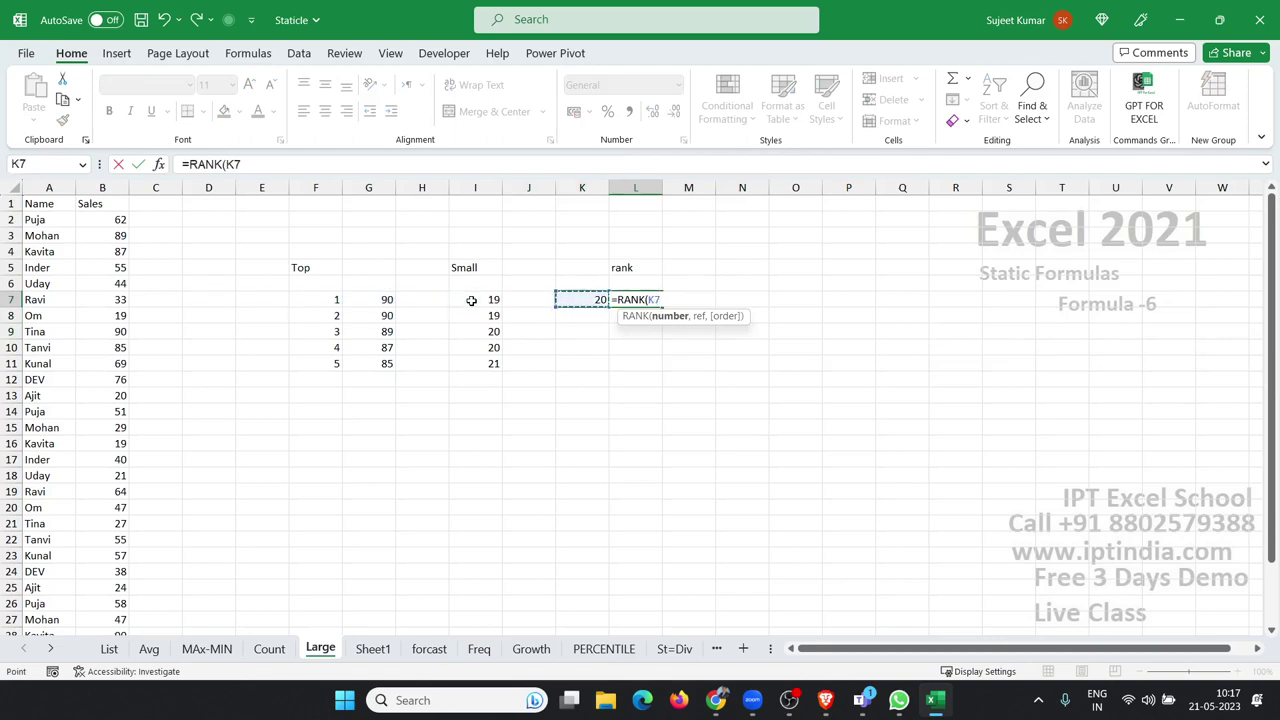
{"action": "type", "text": ","}
{"action": "key", "text": "Left"}
{"action": "key", "text": "Left"}
{"action": "key", "text": "Left"}
{"action": "key", "text": "Left"}
{"action": "key", "text": "Left"}
{"action": "key", "text": "Left"}
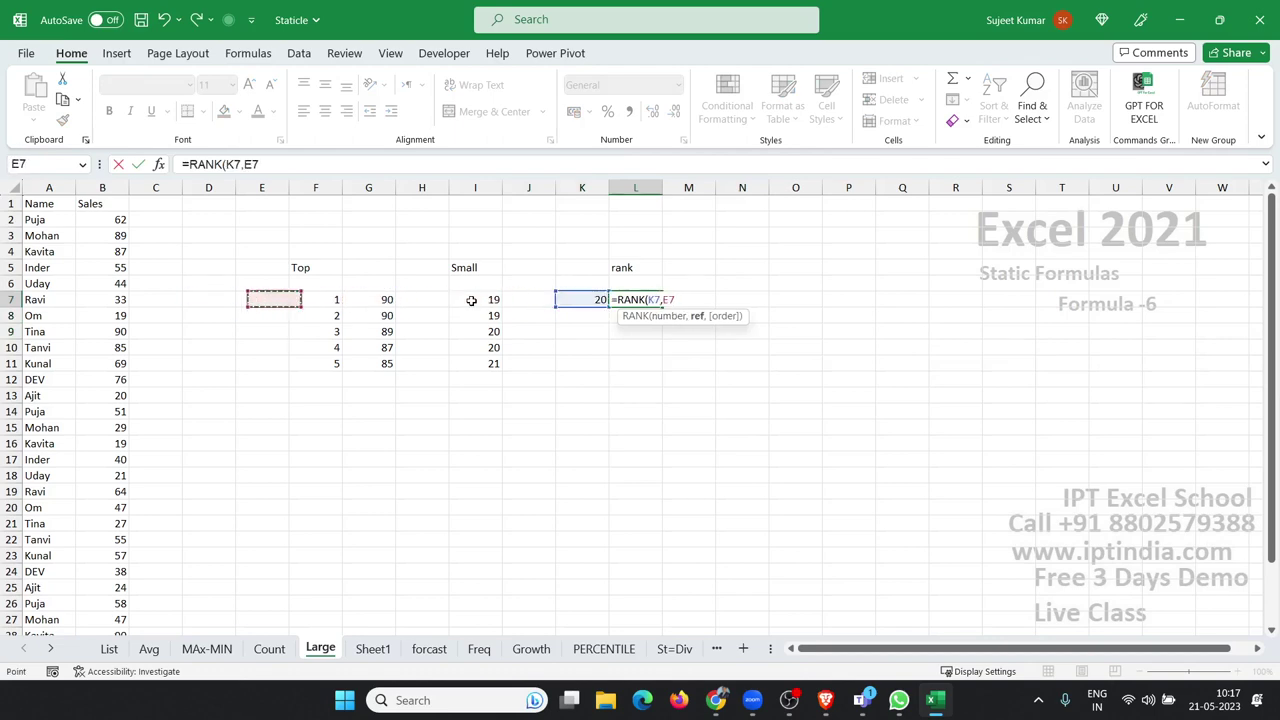
{"action": "key", "text": "Left"}
{"action": "key", "text": "Left"}
{"action": "key", "text": "Left"}
{"action": "key", "text": "ctrl+space"}
{"action": "type", "text": ","}
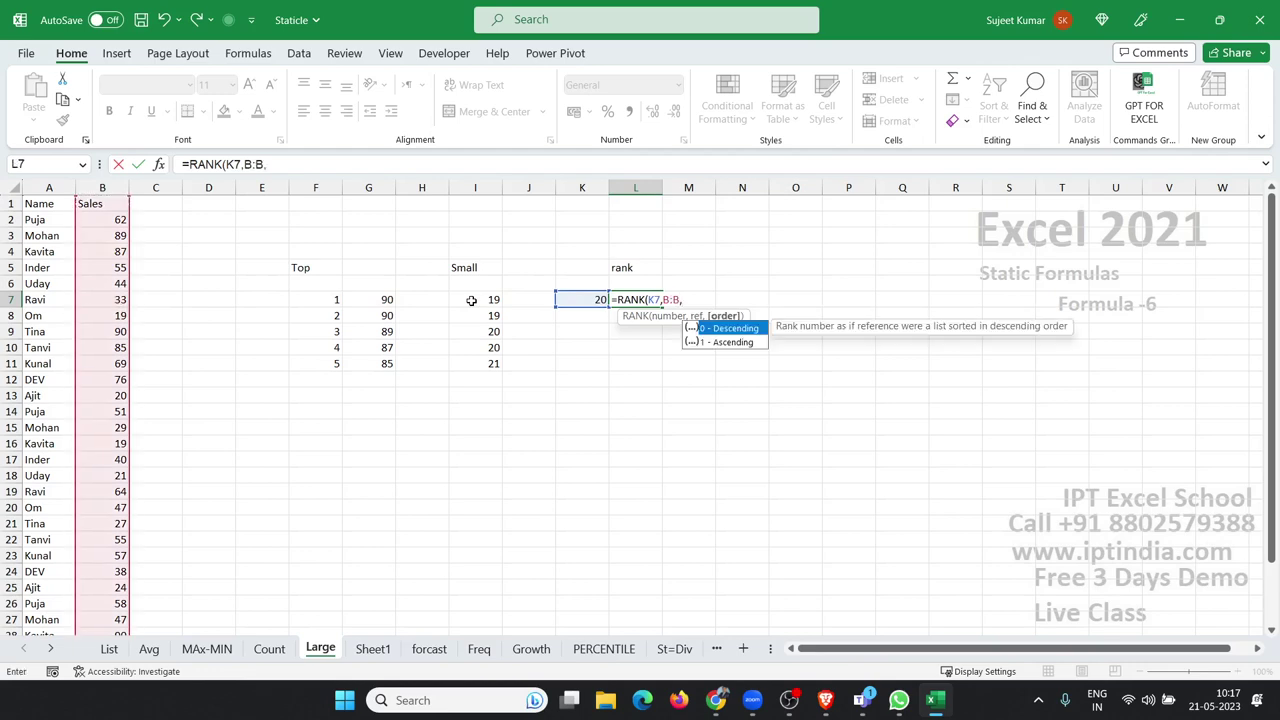
{"action": "key", "text": "Down"}
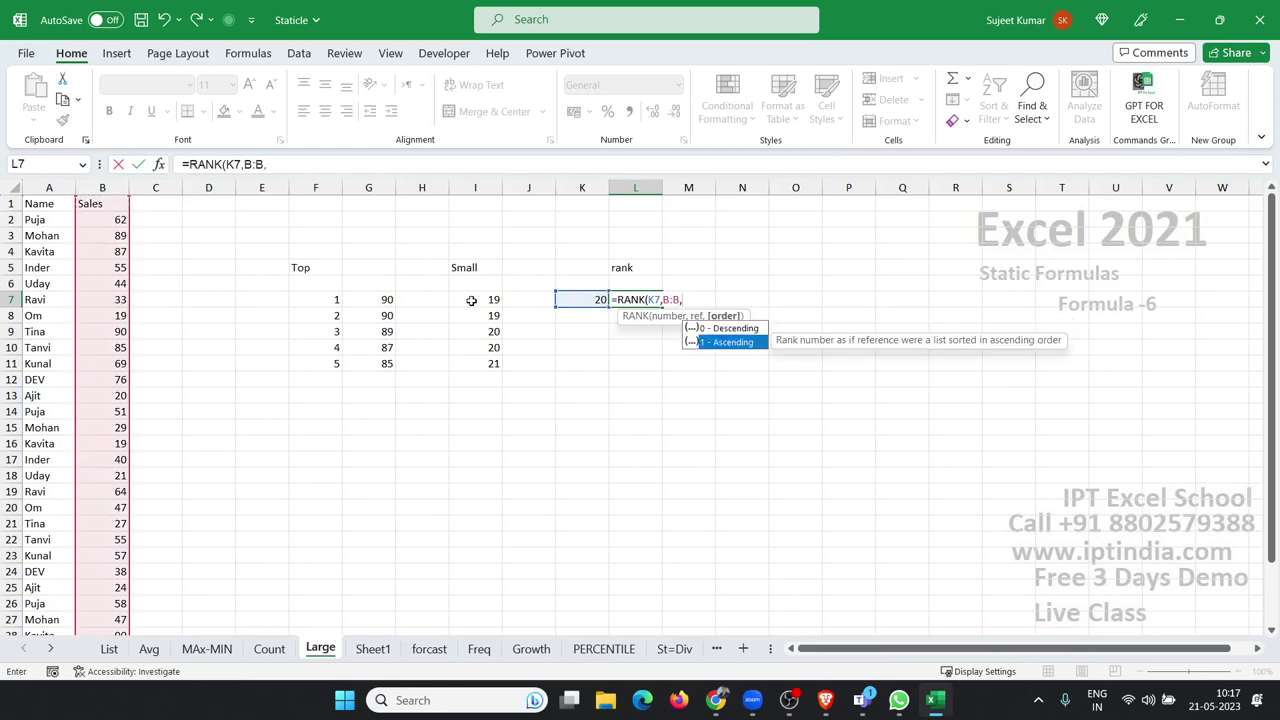
{"action": "key", "text": "Tab"}
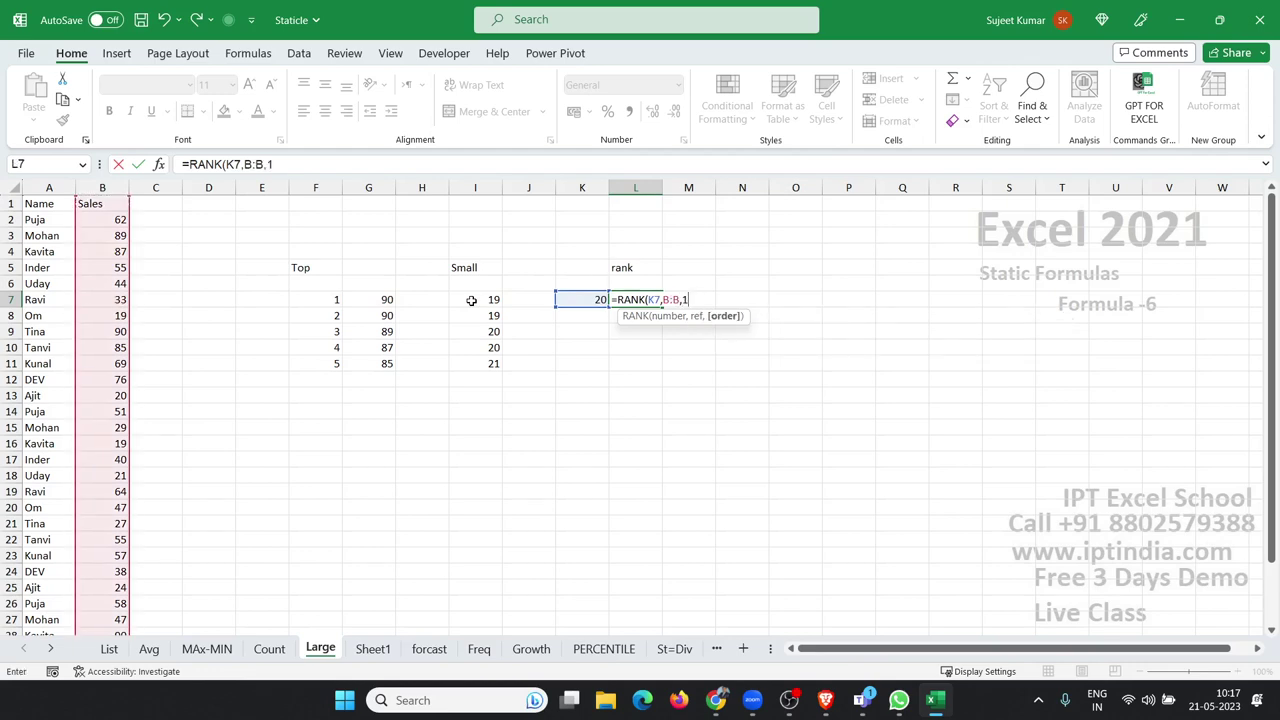
{"action": "key", "text": "Return"}
{"action": "key", "text": "Up"}
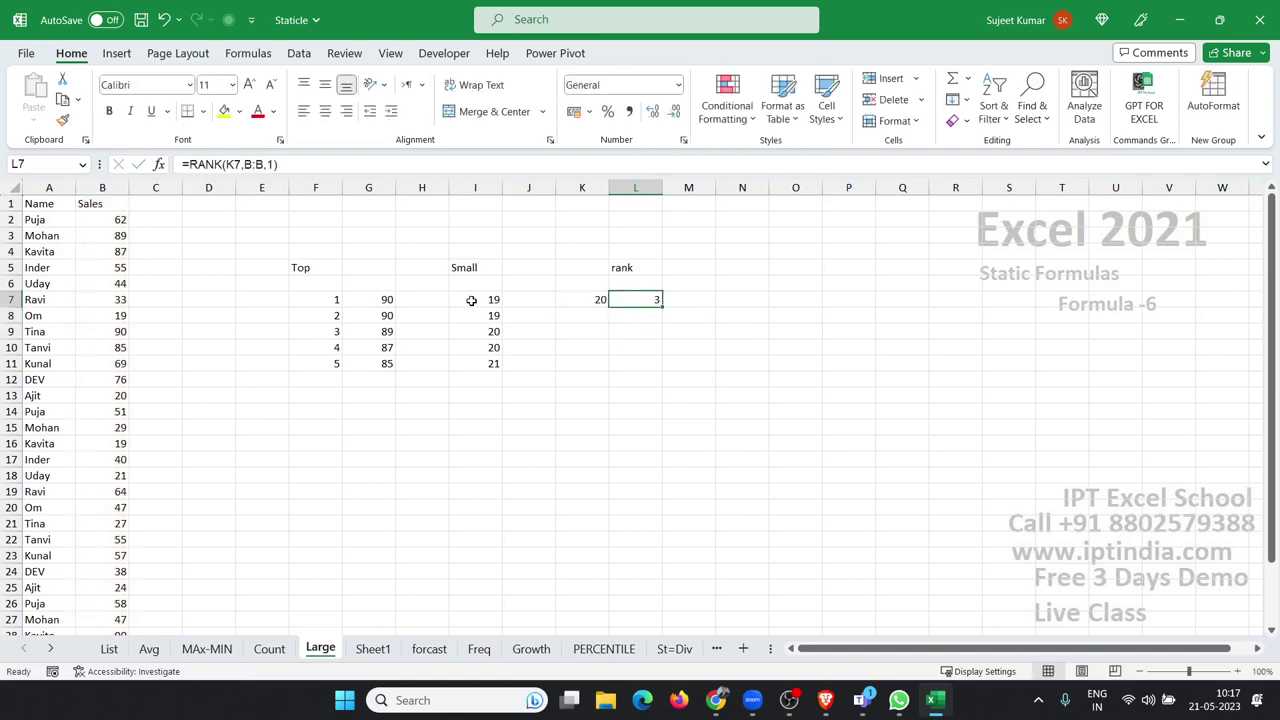
{"action": "key", "text": "Left"}
{"action": "key", "text": "Left"}
{"action": "key", "text": "Left"}
{"action": "key", "text": "Left"}
{"action": "key", "text": "Left"}
{"action": "key", "text": "Left"}
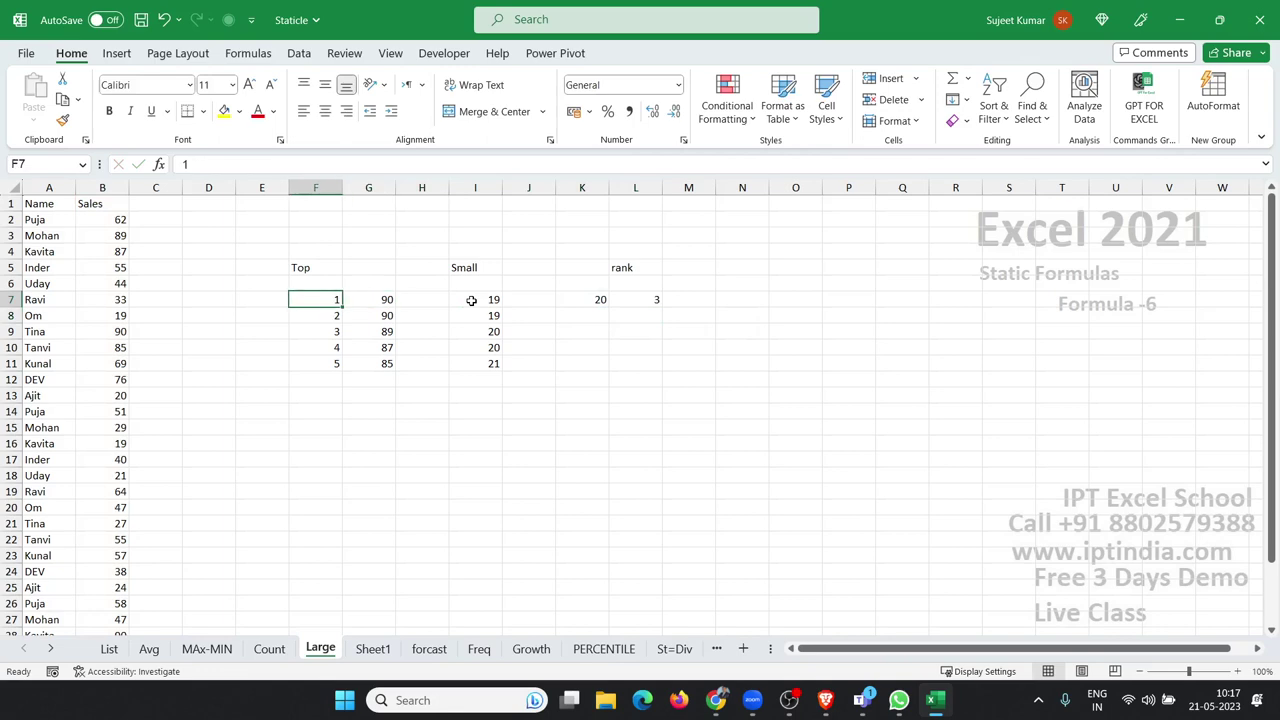
Step: Enter 3 as the first Top position in F7 and check the row 7 results
{"action": "type", "text": "3"}
{"action": "key", "text": "Return"}
{"action": "key", "text": "Right"}
{"action": "key", "text": "Up"}
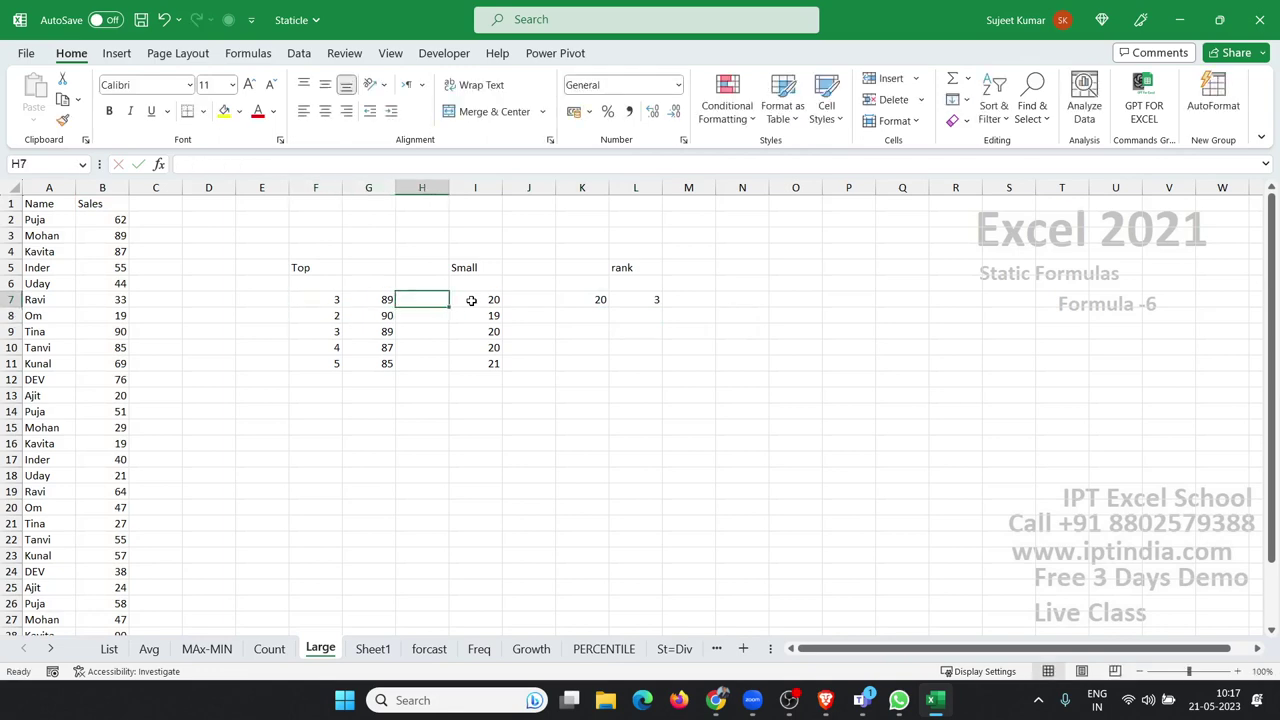
{"action": "key", "text": "Right"}
{"action": "key", "text": "Right"}
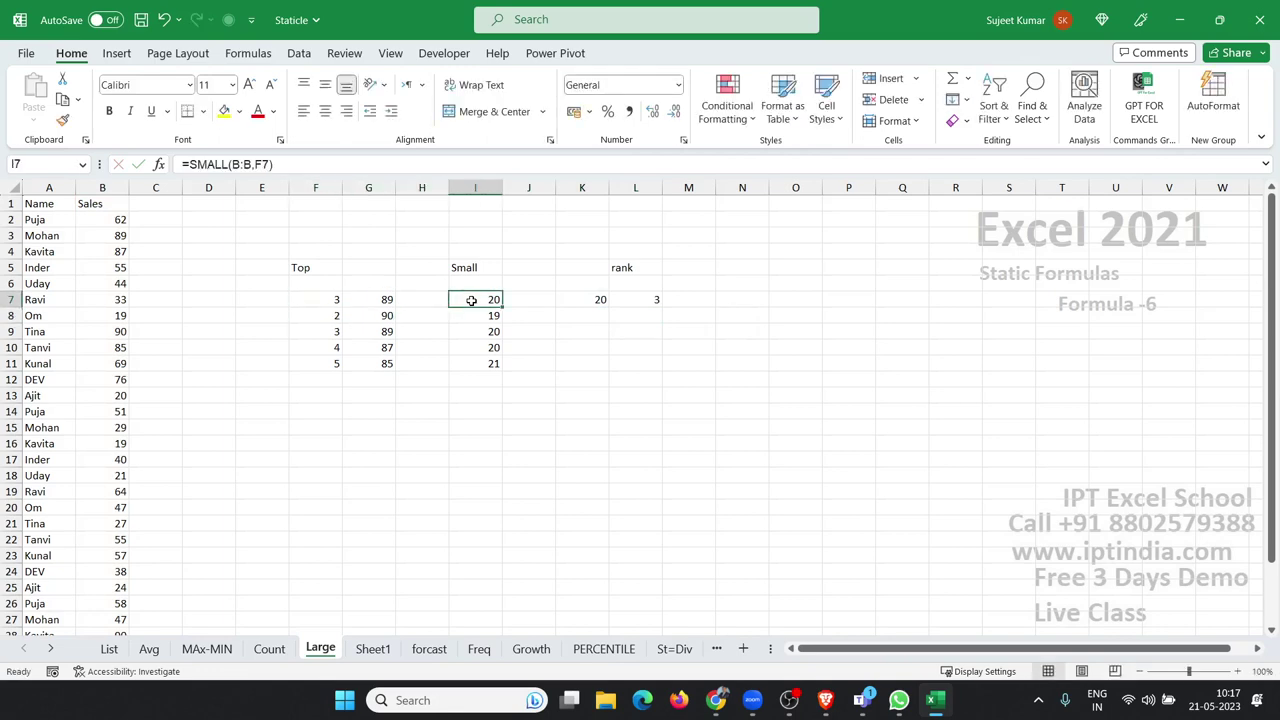
{"action": "key", "text": "Right"}
{"action": "key", "text": "Right"}
{"action": "key", "text": "Right"}
Step: Edit L7's RANK formula to use descending order 0
{"action": "key", "text": "F2"}
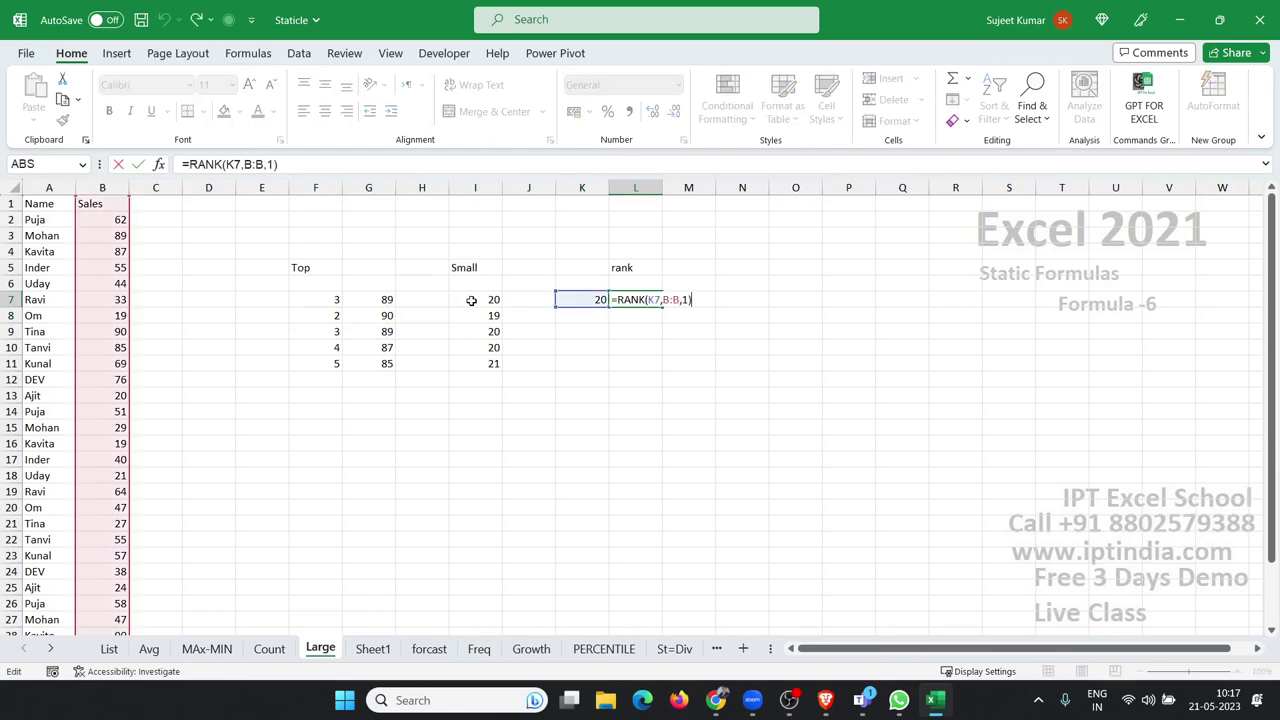
{"action": "key", "text": "Left"}
{"action": "key", "text": "BackSpace"}
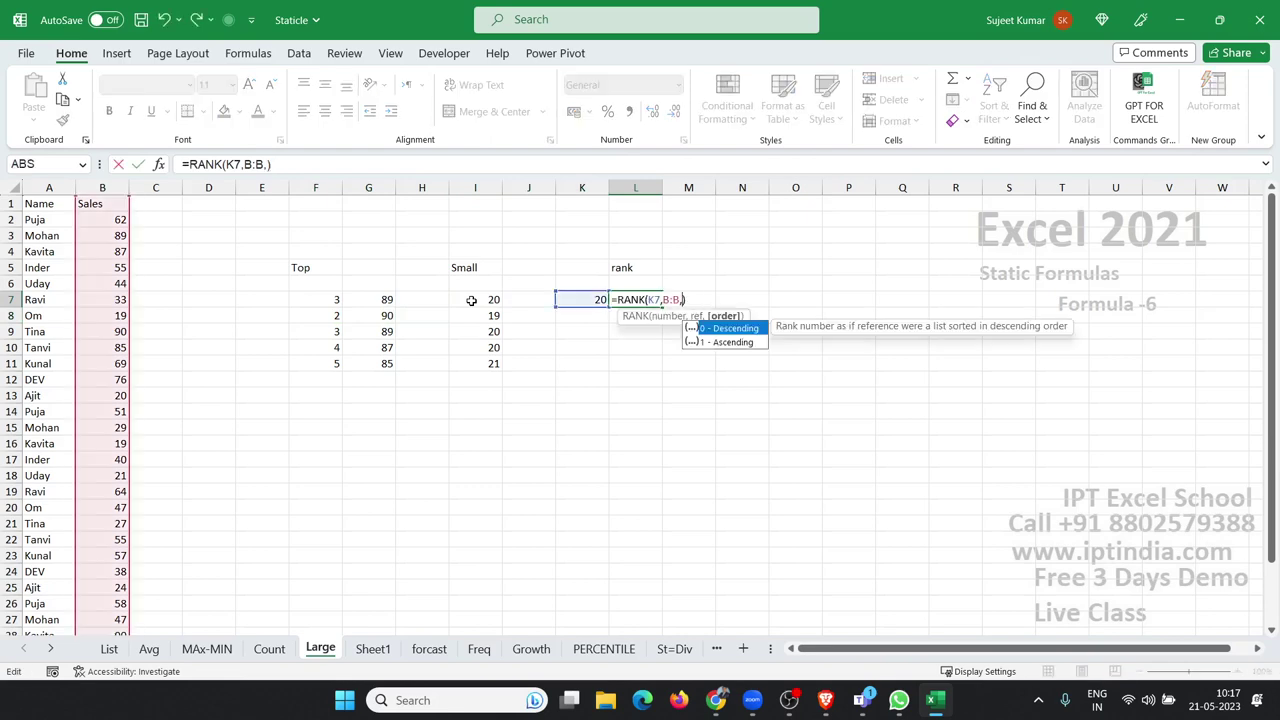
{"action": "type", "text": "0"}
{"action": "key", "text": "Return"}
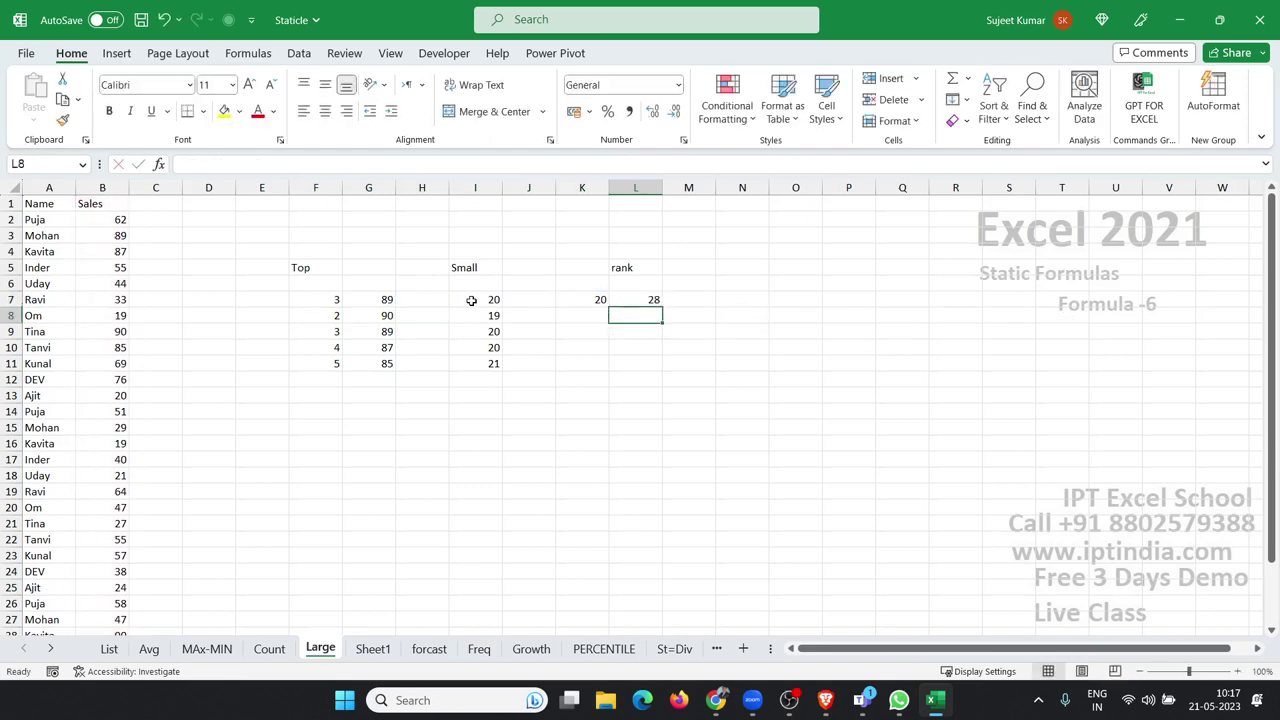
{"action": "key", "text": "Up"}
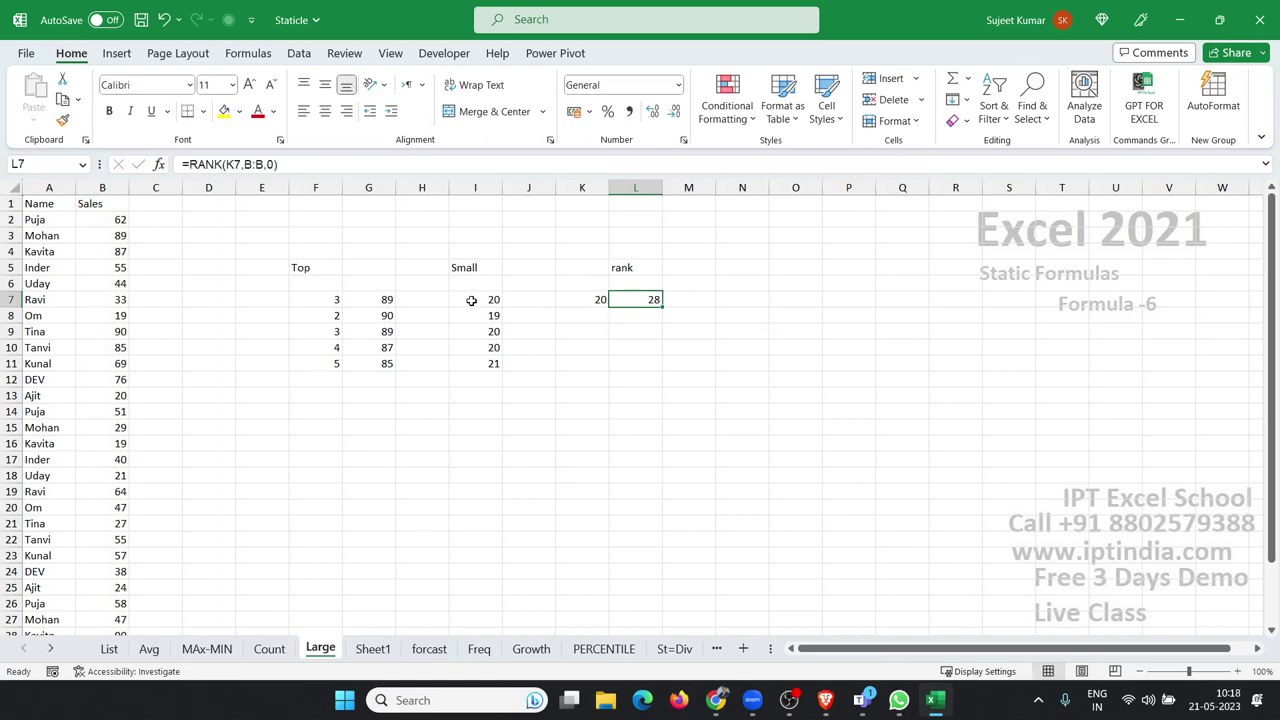
{"action": "key", "text": "Left"}
{"action": "key", "text": "Left"}
{"action": "key", "text": "Left"}
{"action": "key", "text": "Left"}
{"action": "key", "text": "Left"}
{"action": "key", "text": "Right"}
{"action": "key", "text": "Right"}
{"action": "key", "text": "Right"}
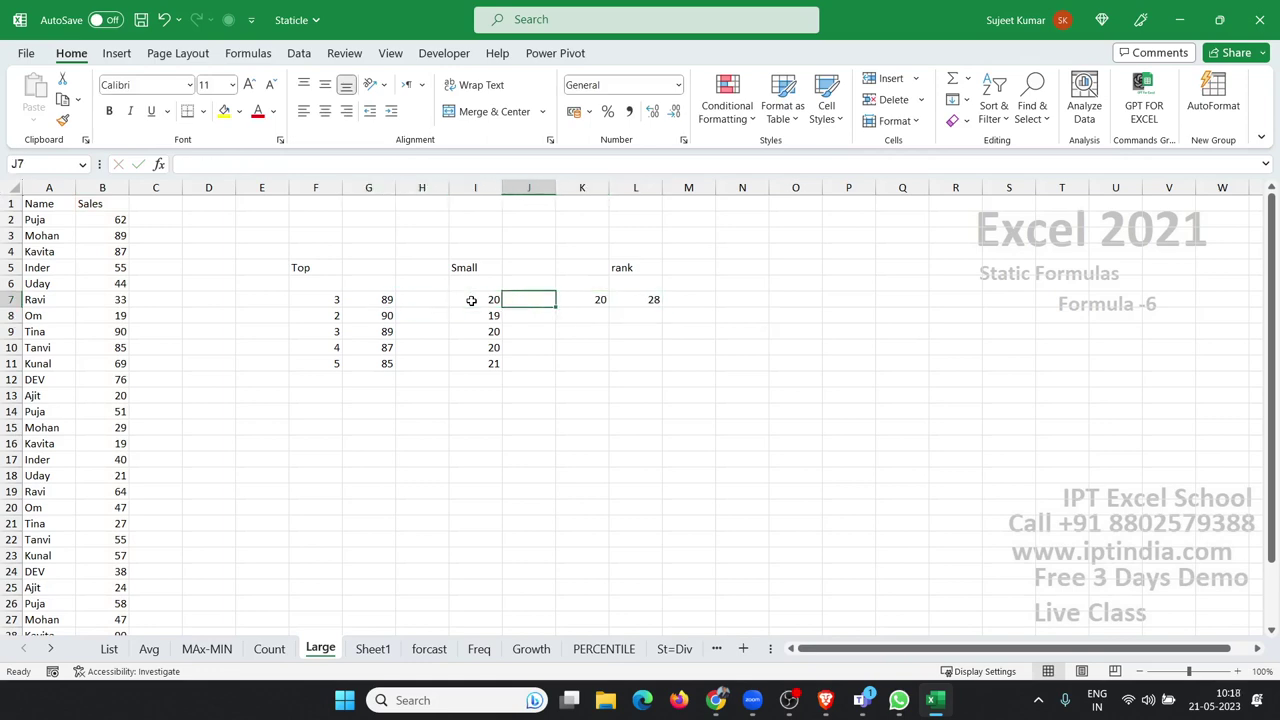
{"action": "key", "text": "Right"}
{"action": "key", "text": "Right"}
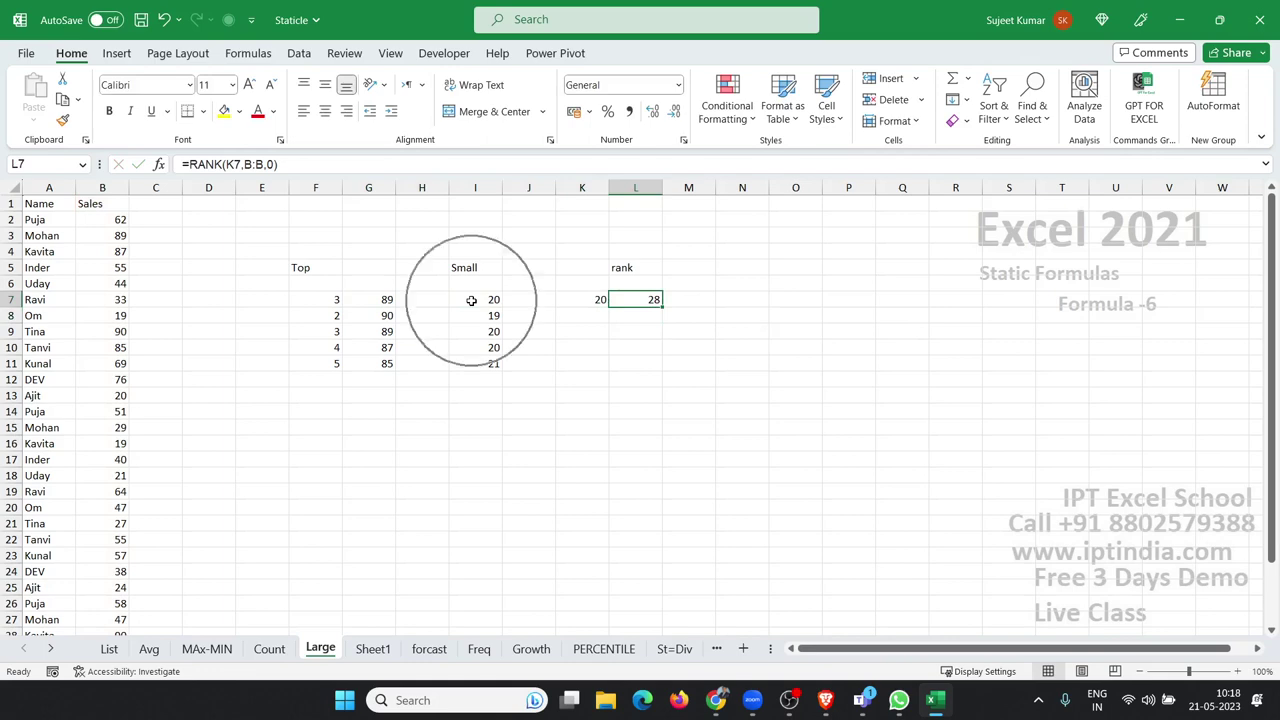
Step: Try 28 in F7, then undo it back to 3
{"action": "key", "text": "Left"}
{"action": "key", "text": "Left"}
{"action": "key", "text": "Left"}
{"action": "key", "text": "Left"}
{"action": "key", "text": "Left"}
{"action": "key", "text": "Left"}
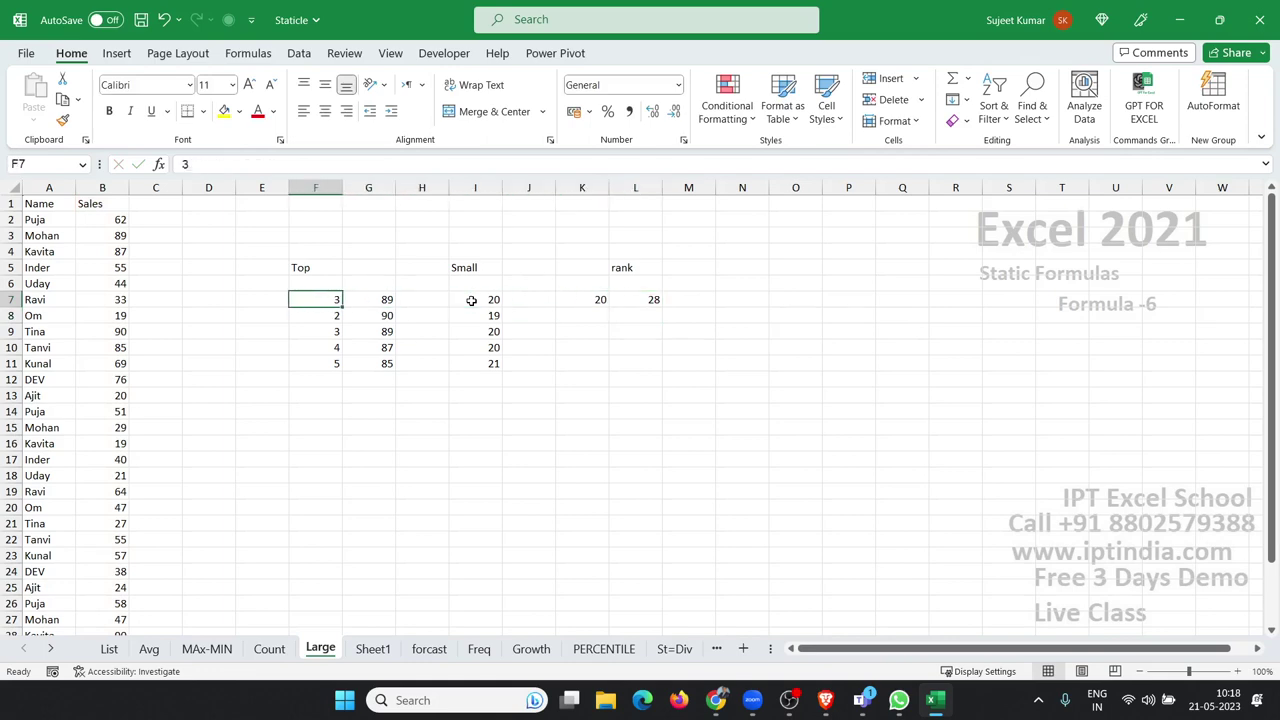
{"action": "type", "text": "28"}
{"action": "key", "text": "Return"}
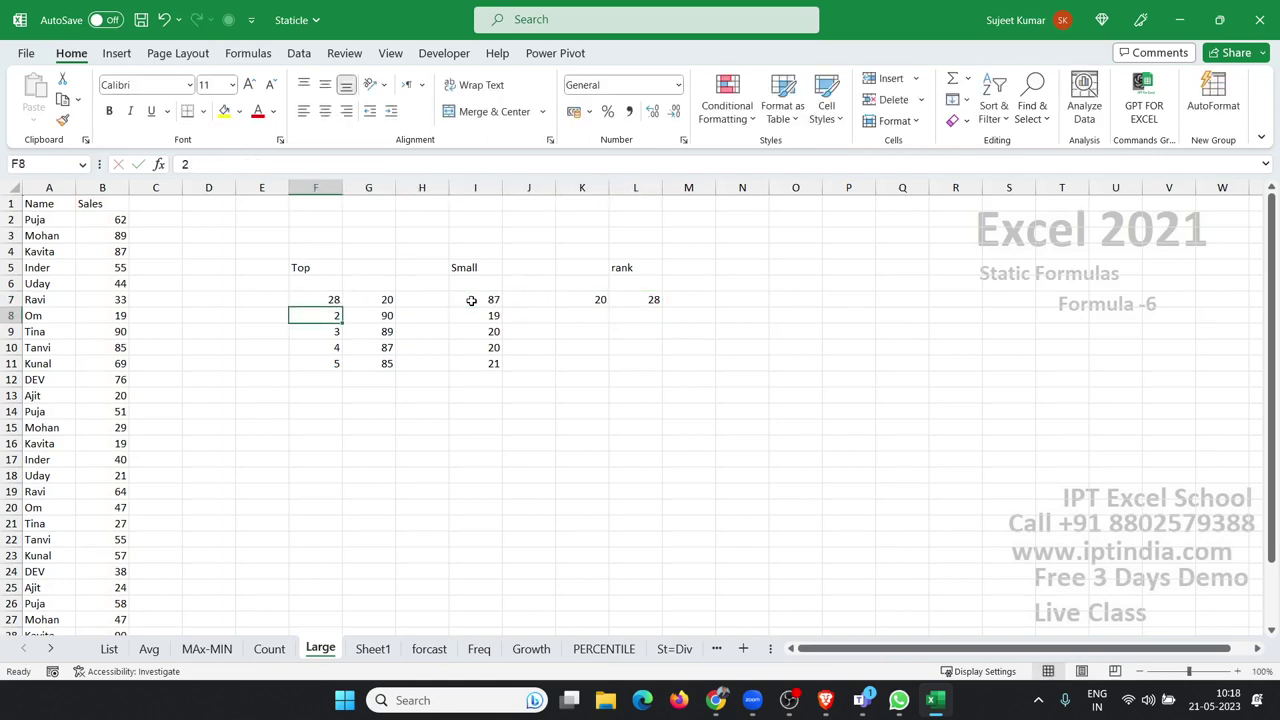
{"action": "key", "text": "ctrl+z"}
{"action": "key", "text": "ctrl+z"}
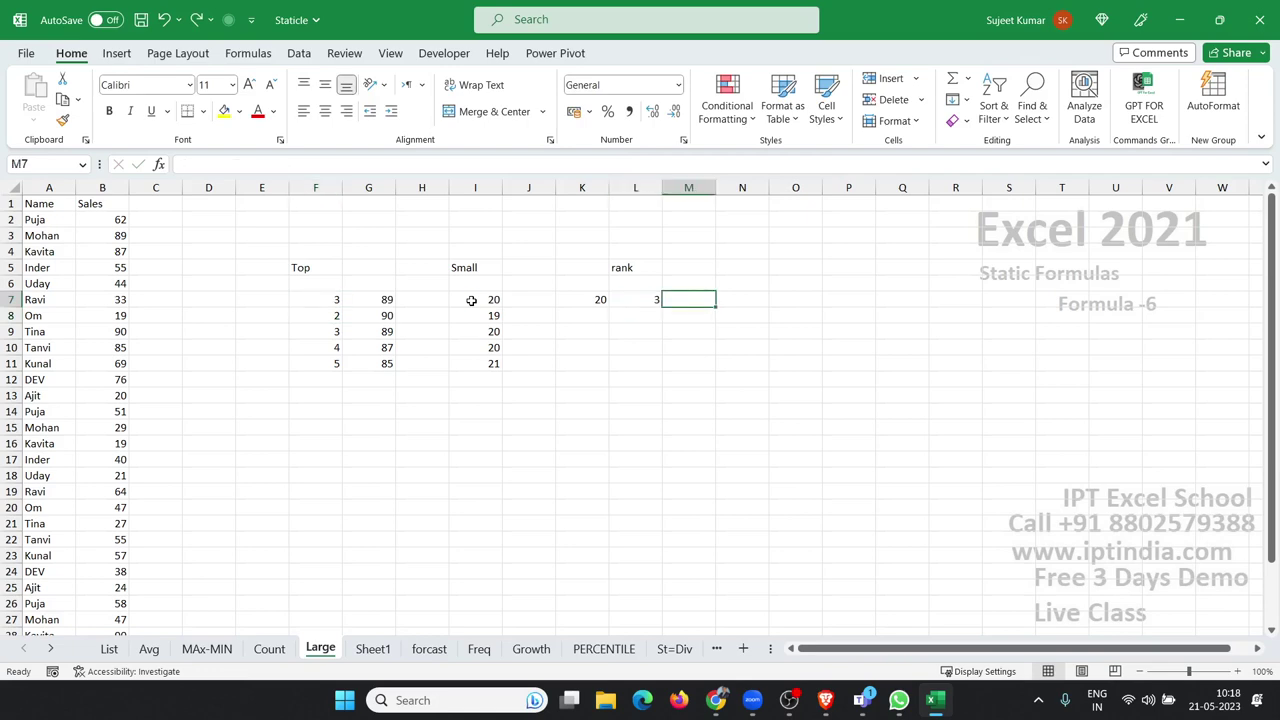
Step: Enter =RANK.AVG(K7,B:B,1) in M7, showing 3.5
{"action": "type", "text": "rank"}
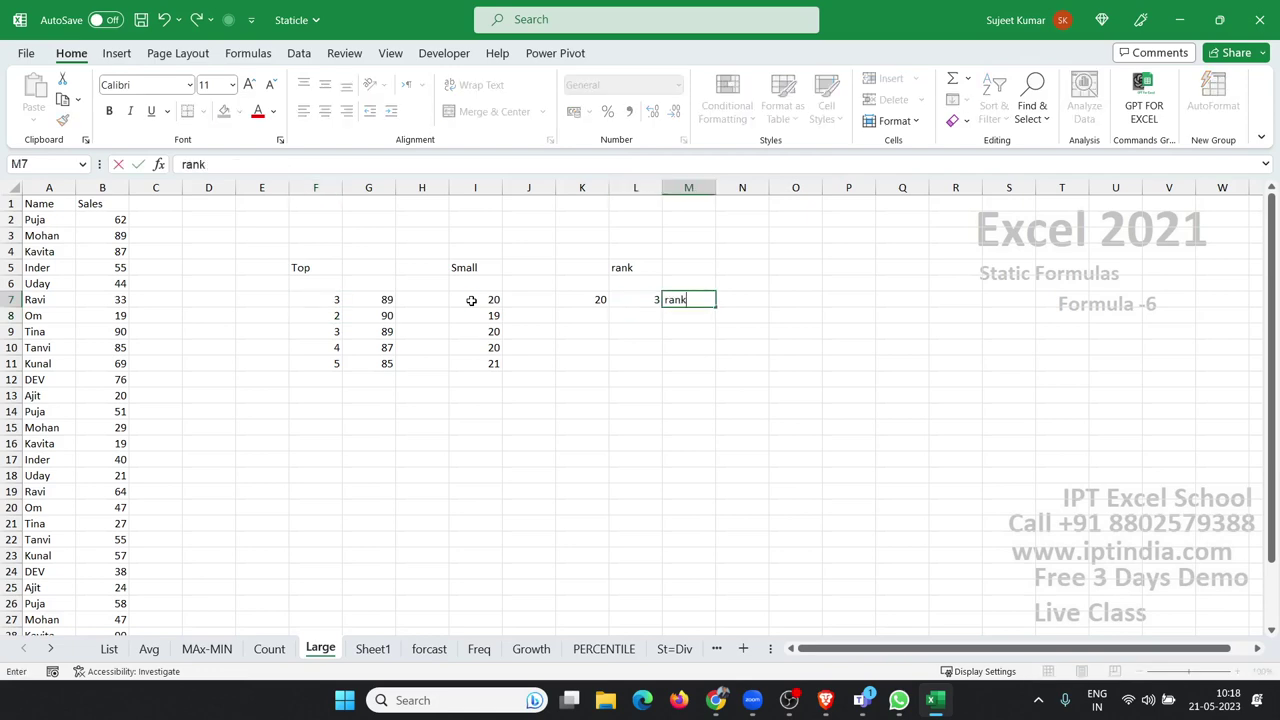
{"action": "key", "text": "BackSpace"}
{"action": "key", "text": "BackSpace"}
{"action": "key", "text": "BackSpace"}
{"action": "type", "text": "=ra"}
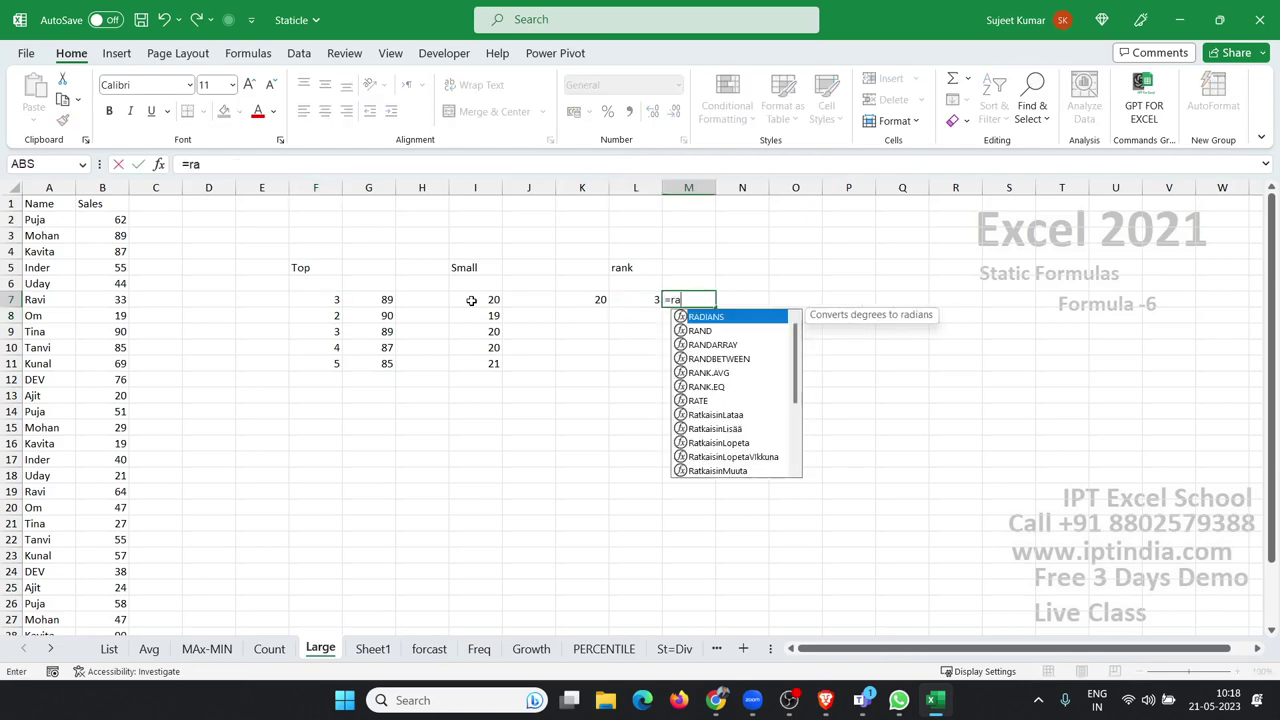
{"action": "key", "text": "Down"}
{"action": "key", "text": "Down"}
{"action": "key", "text": "Down"}
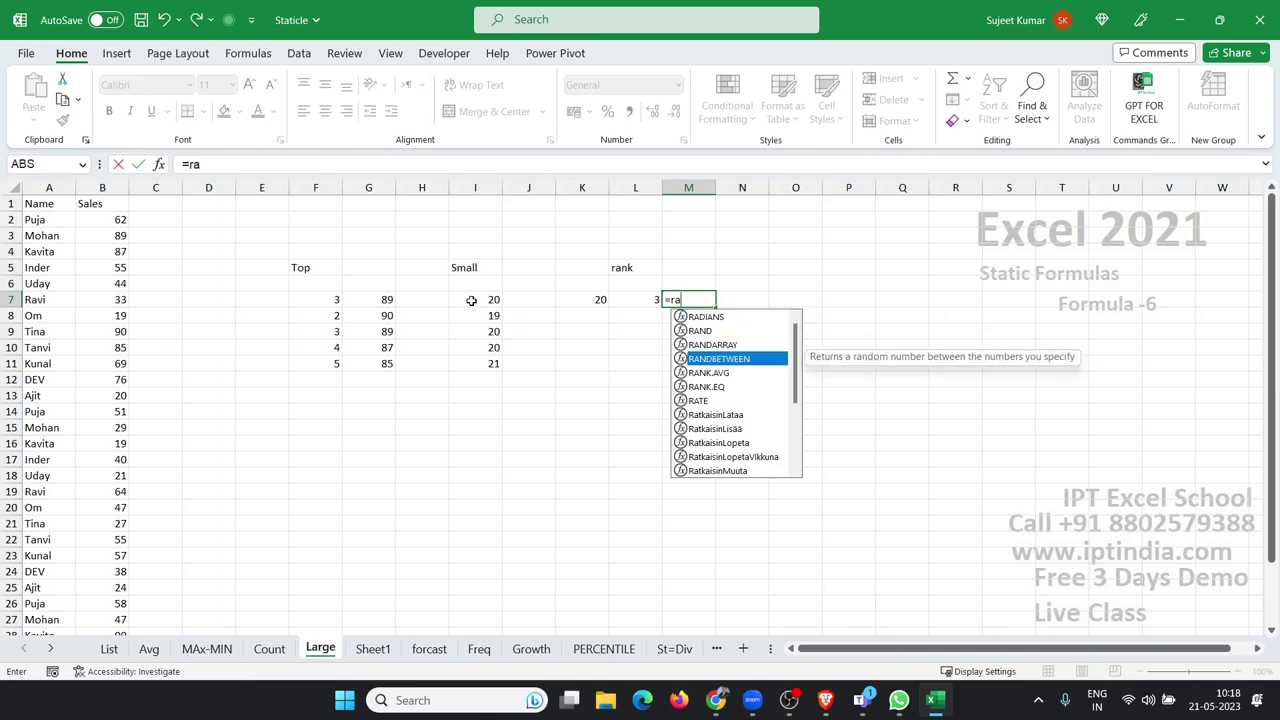
{"action": "key", "text": "Down"}
{"action": "key", "text": "Tab"}
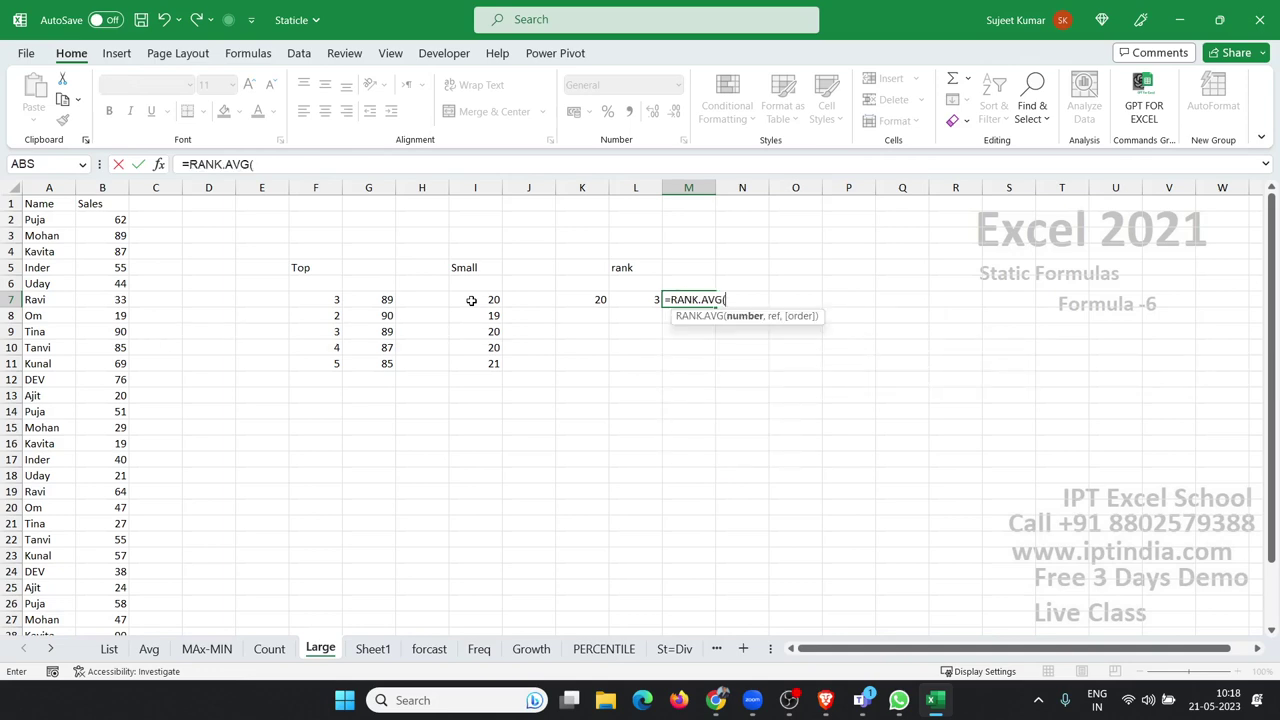
{"action": "key", "text": "Left"}
{"action": "key", "text": "Left"}
{"action": "type", "text": ","}
{"action": "key", "text": "Left"}
{"action": "key", "text": "Left"}
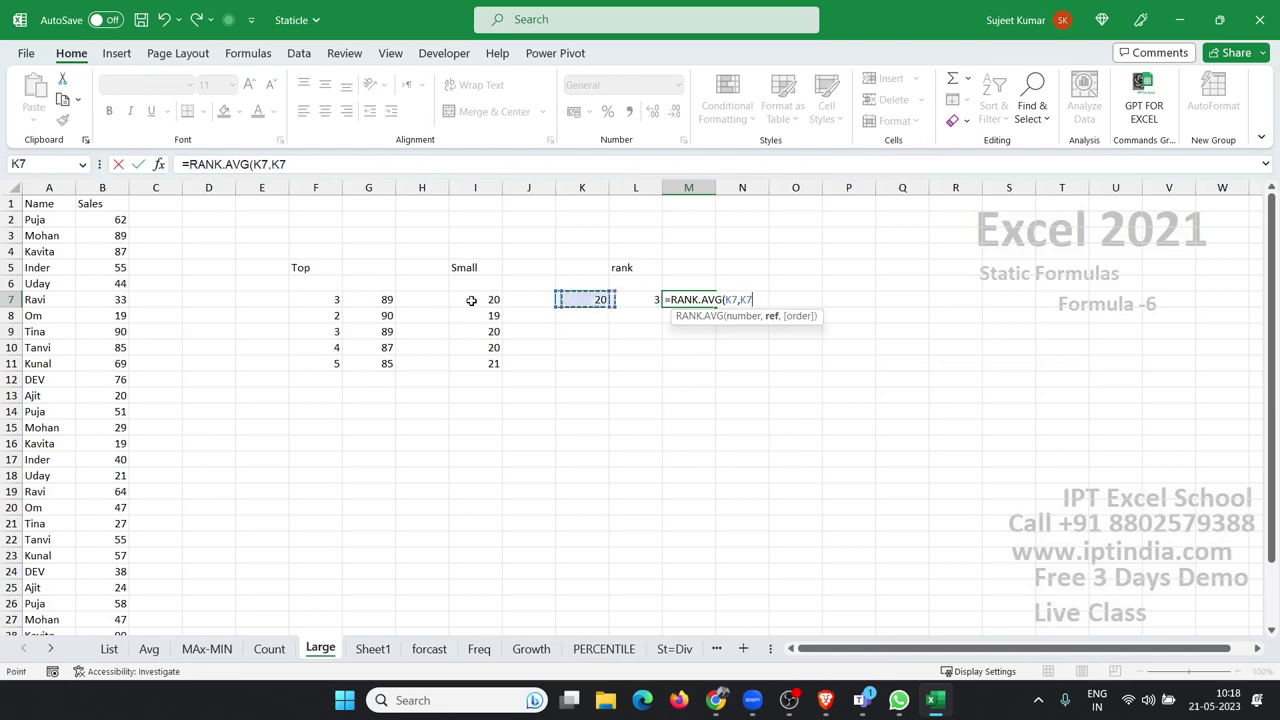
{"action": "key", "text": "Left"}
{"action": "key", "text": "Left"}
{"action": "key", "text": "Left"}
{"action": "key", "text": "Left"}
{"action": "key", "text": "Left"}
{"action": "key", "text": "Left"}
{"action": "key", "text": "Left"}
{"action": "key", "text": "Left"}
{"action": "key", "text": "Left"}
{"action": "key", "text": "ctrl+space"}
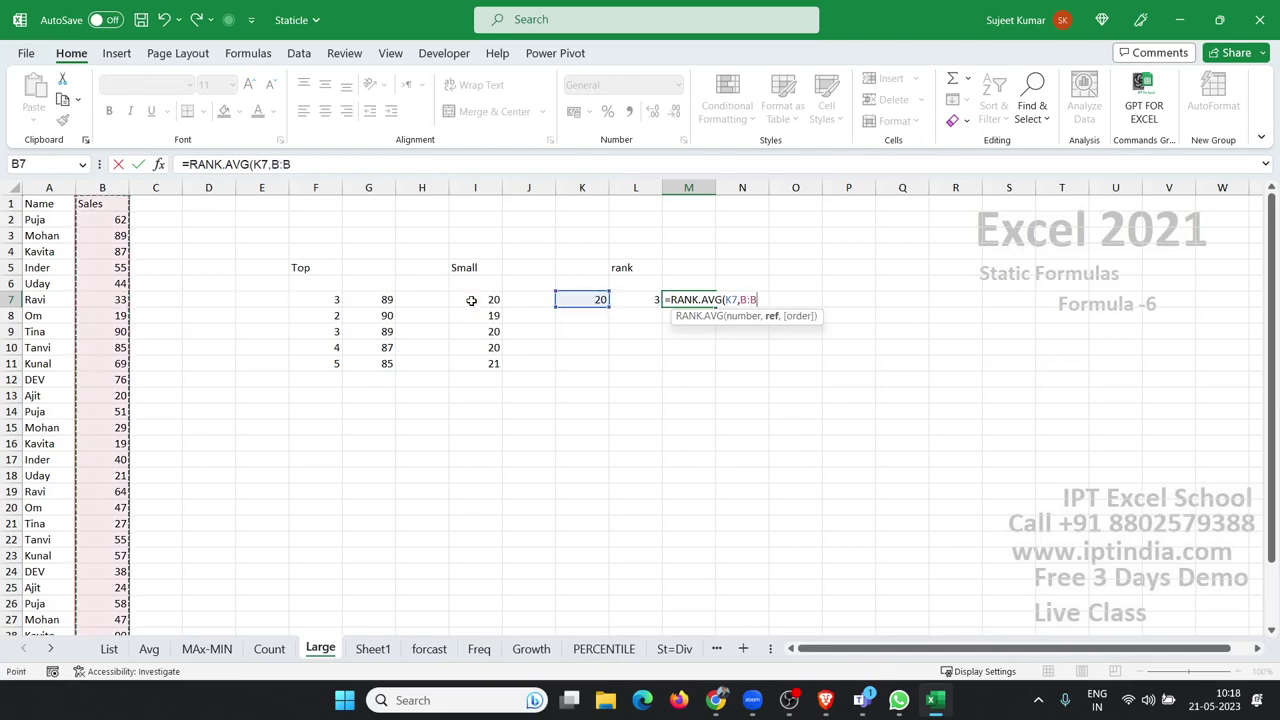
{"action": "type", "text": ","}
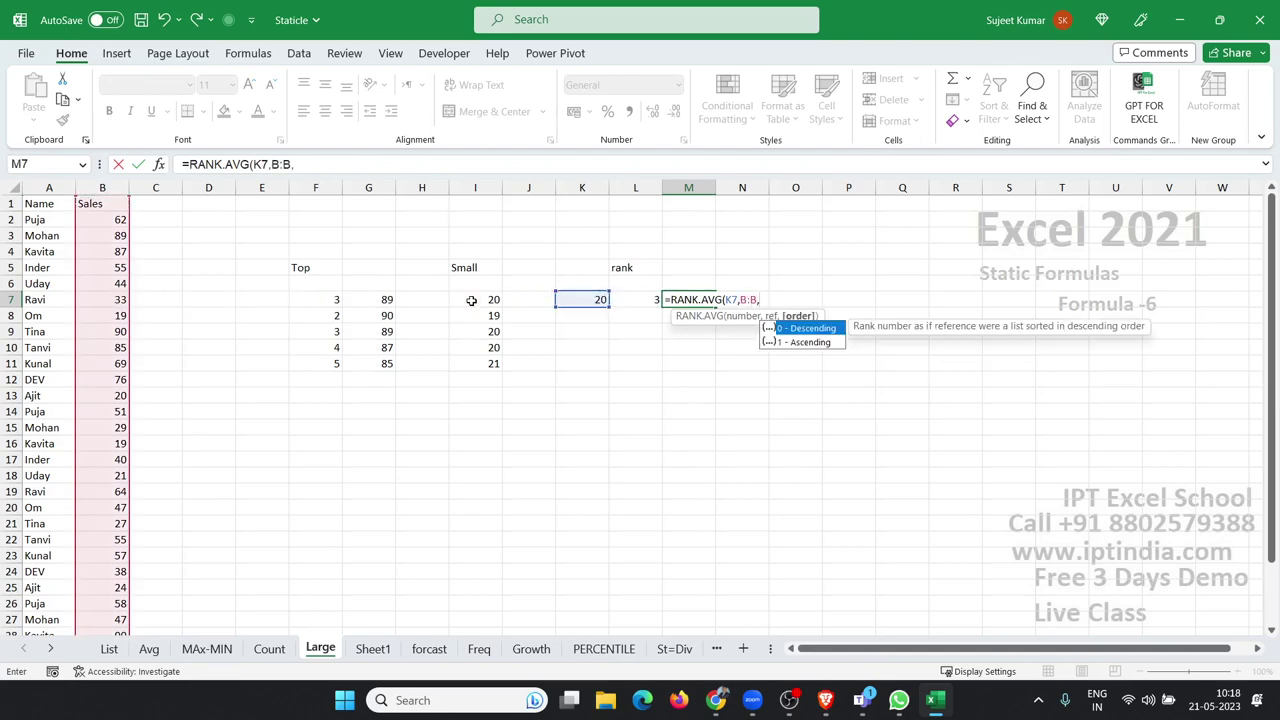
{"action": "key", "text": "Down"}
{"action": "key", "text": "Tab"}
{"action": "key", "text": "Return"}
{"action": "key", "text": "Up"}
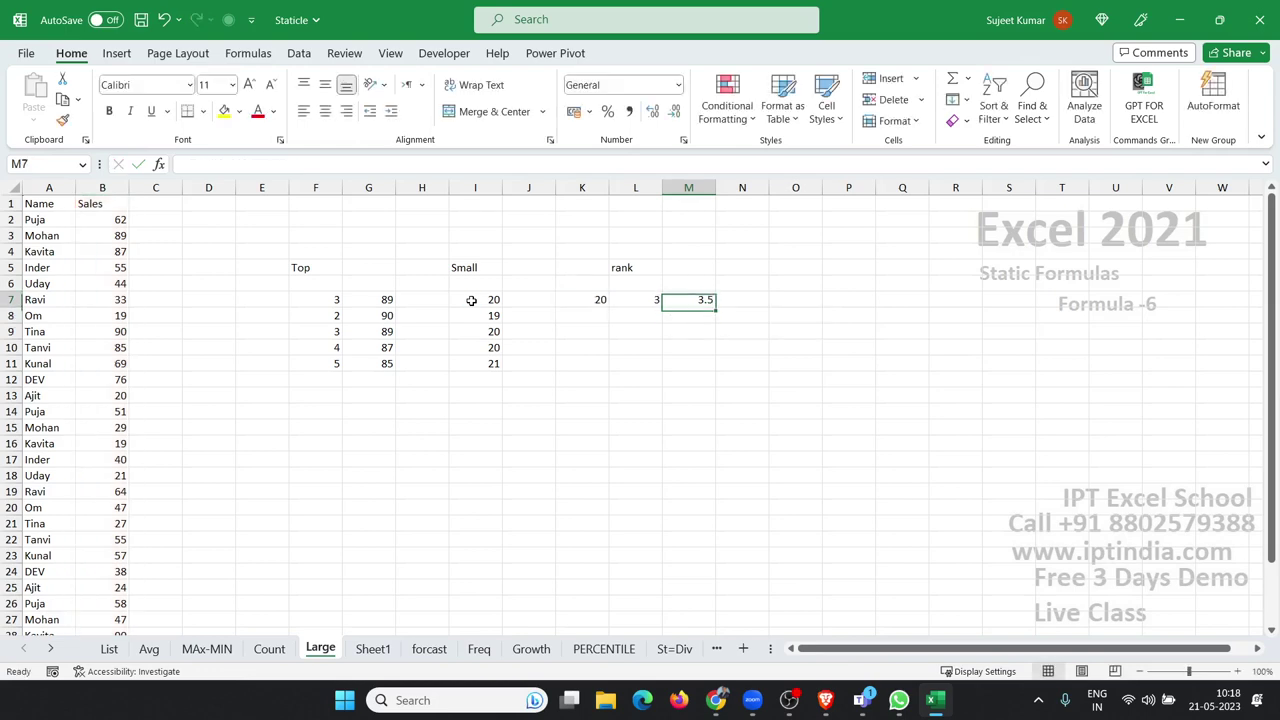
Step: Enter =RANK.EQ(K7,B:B,1) in N7, returning 3
{"action": "key", "text": "Right"}
{"action": "type", "text": "=ranh"}
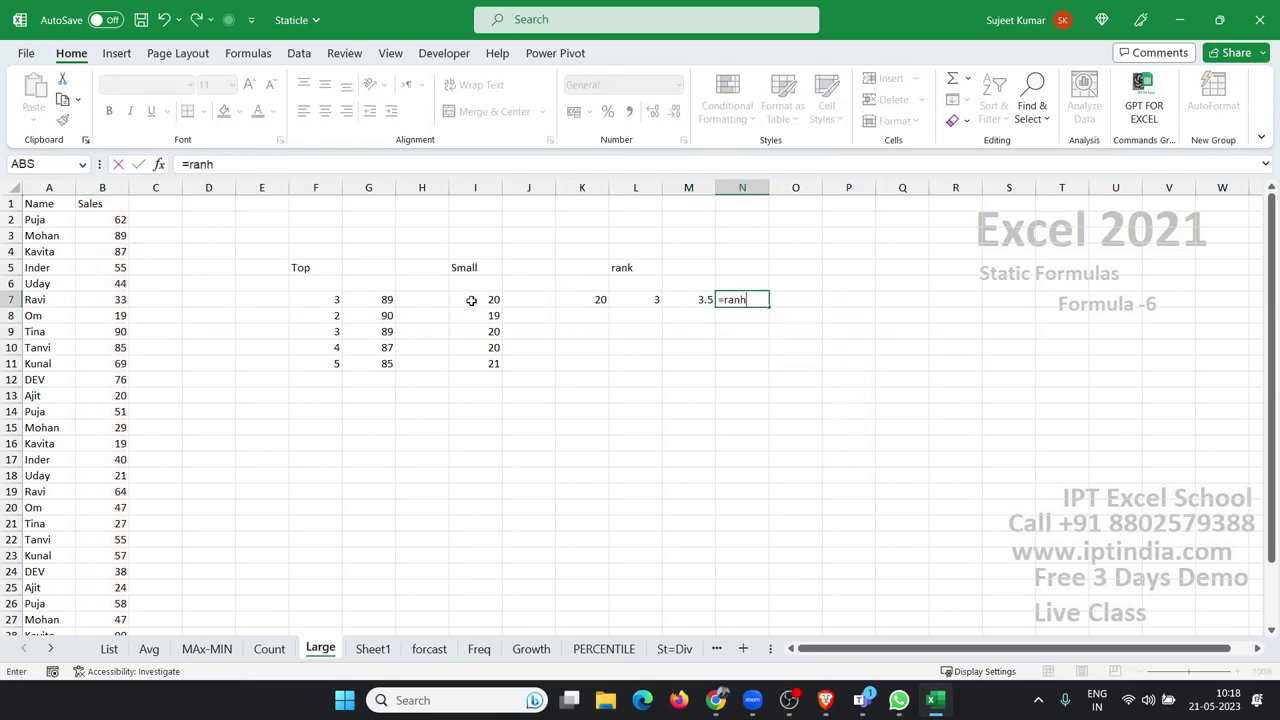
{"action": "key", "text": "BackSpace"}
{"action": "key", "text": "Down"}
{"action": "key", "text": "Down"}
{"action": "key", "text": "Down"}
{"action": "key", "text": "Down"}
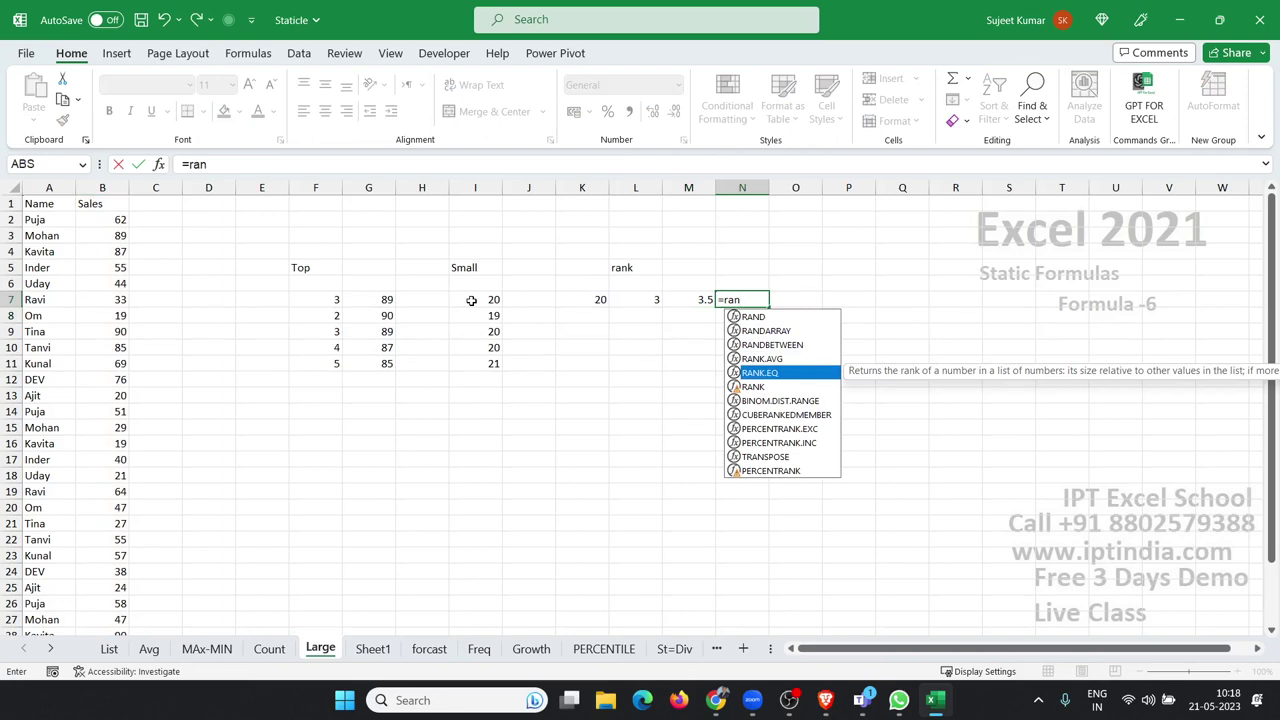
{"action": "key", "text": "Tab"}
{"action": "key", "text": "Left"}
{"action": "key", "text": "Left"}
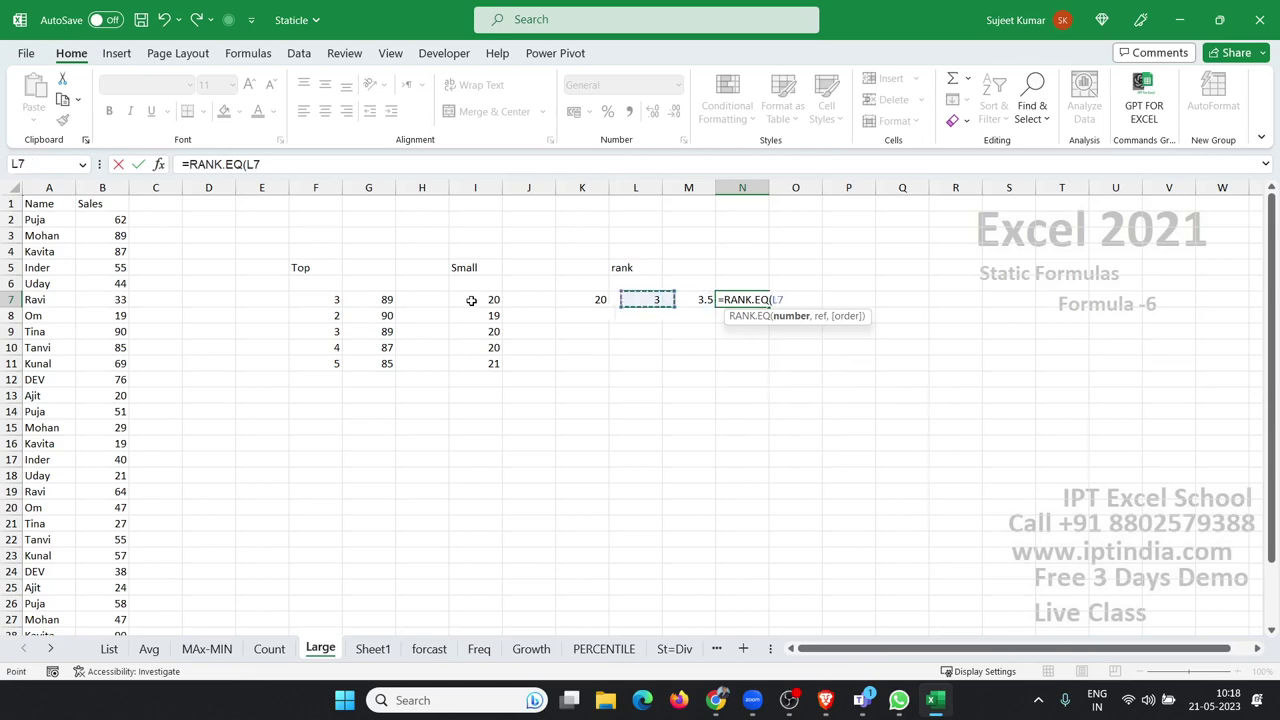
{"action": "key", "text": "Left"}
{"action": "key", "text": "Left"}
{"action": "key", "text": "Left"}
{"action": "key", "text": "Left"}
{"action": "key", "text": "Left"}
{"action": "left_click", "coordinate": [471, 300]}
{"action": "key", "text": "Right"}
{"action": "key", "text": "Right"}
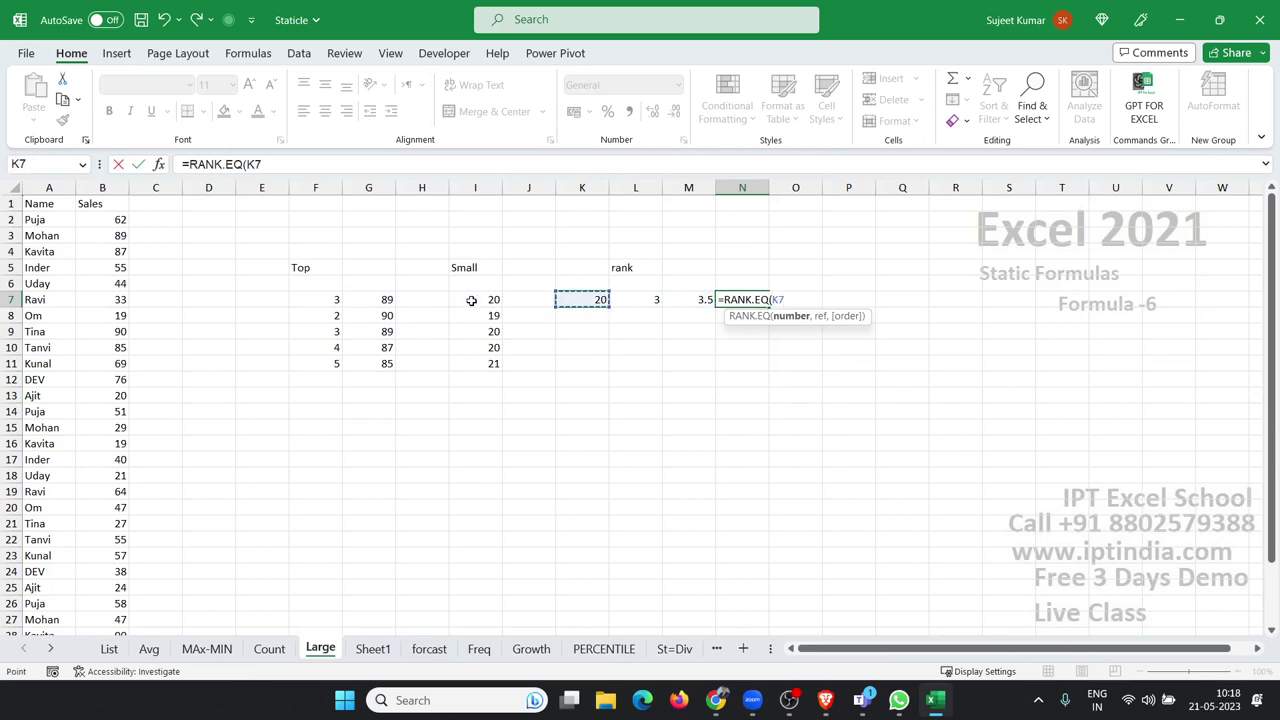
{"action": "type", "text": ","}
{"action": "key", "text": "Left"}
{"action": "key", "text": "Left"}
{"action": "key", "text": "Left"}
{"action": "key", "text": "Left"}
{"action": "key", "text": "Left"}
{"action": "key", "text": "Left"}
{"action": "key", "text": "Left"}
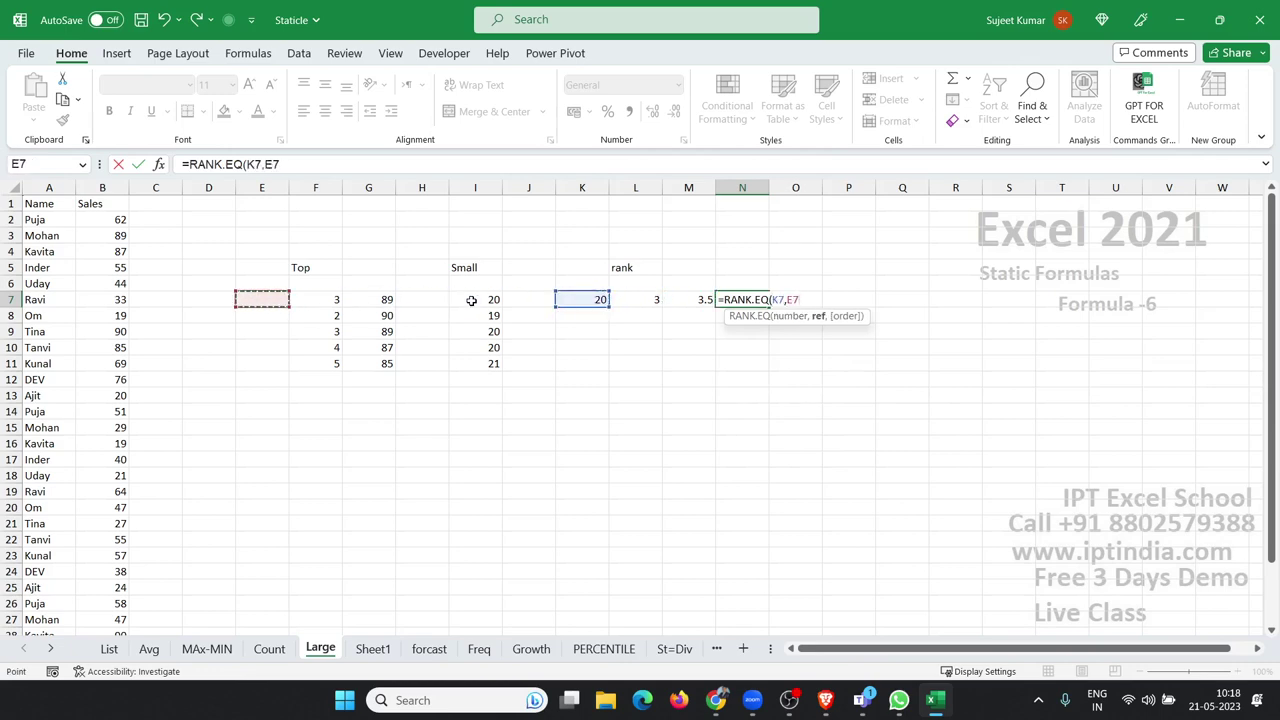
{"action": "key", "text": "Left"}
{"action": "key", "text": "Left"}
{"action": "key", "text": "Left"}
{"action": "key", "text": "ctrl+space"}
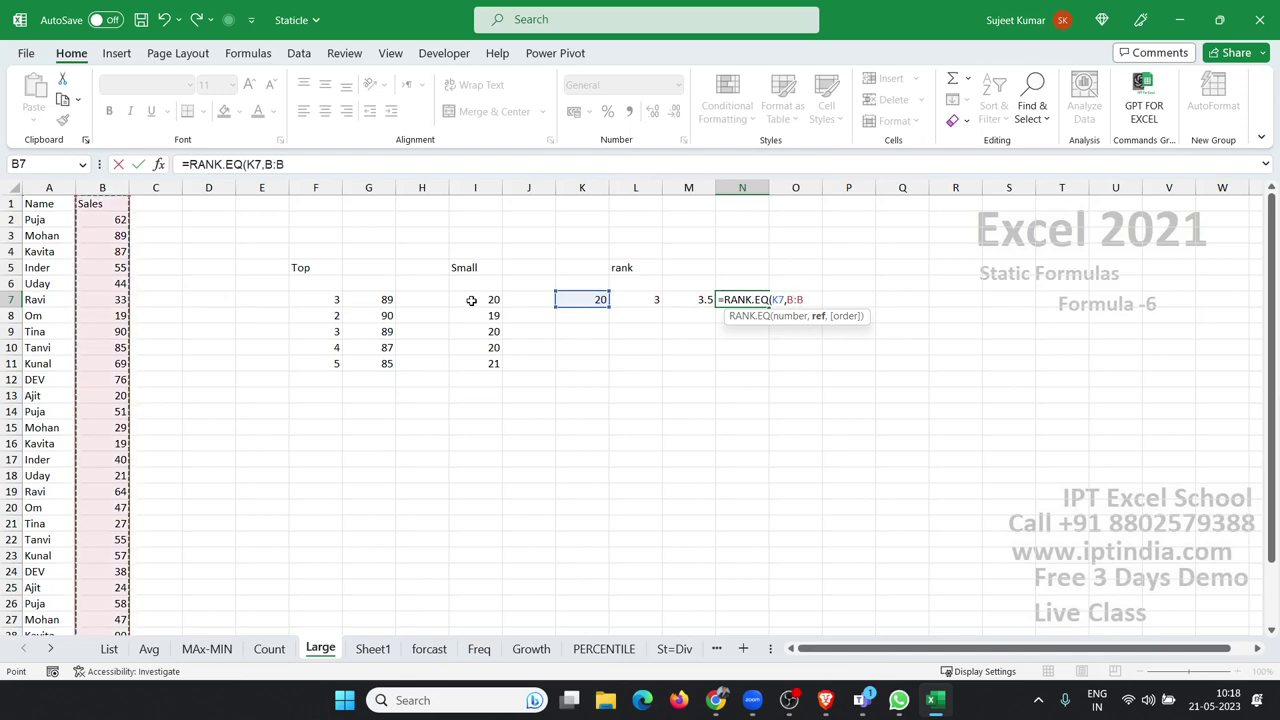
{"action": "type", "text": ",1"}
{"action": "key", "text": "Return"}
{"action": "key", "text": "Up"}
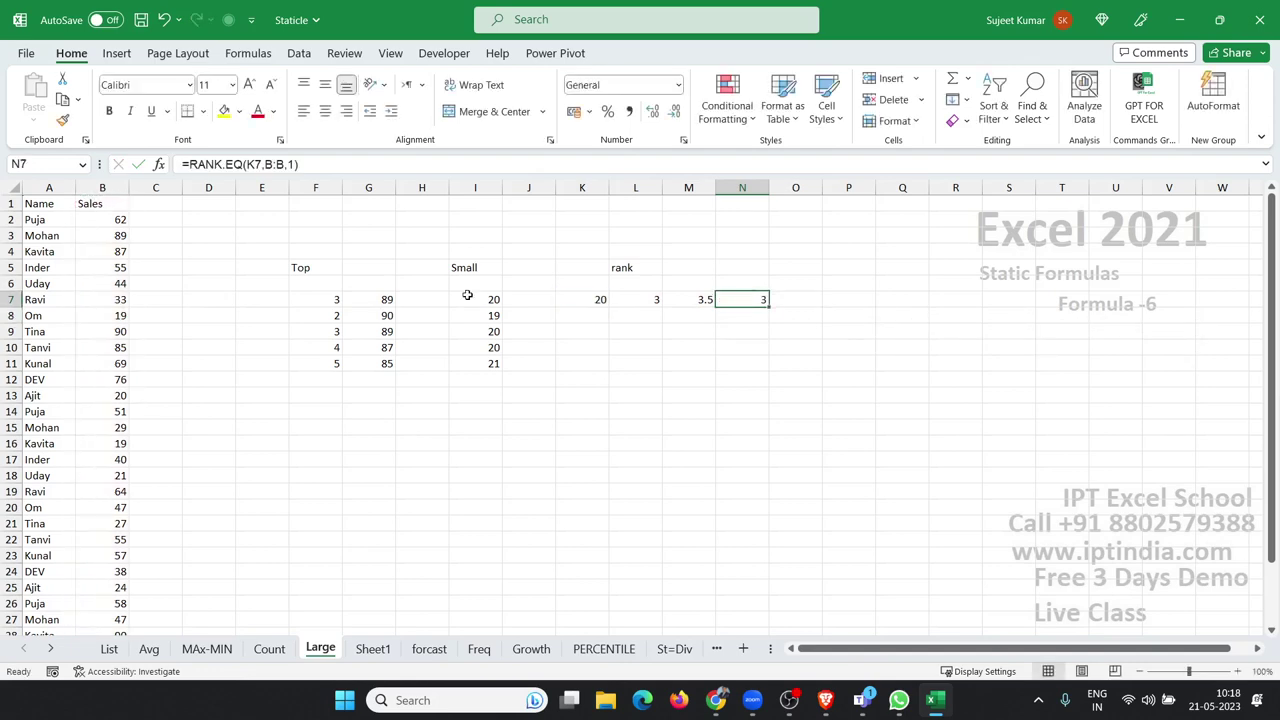
Step: Switch to the forcast sheet and inspect B9's FORECAST formula
{"action": "left_click", "coordinate": [370, 647]}
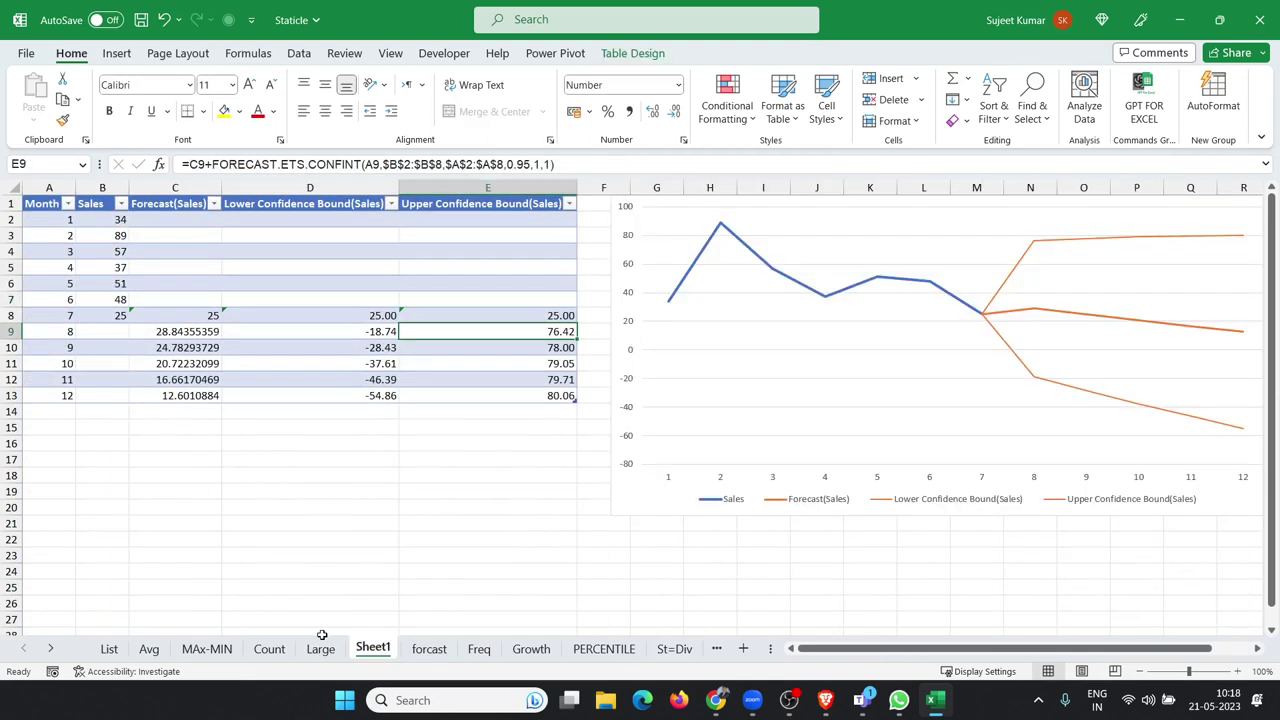
{"action": "left_click", "coordinate": [320, 648]}
{"action": "left_click", "coordinate": [385, 650]}
{"action": "left_click", "coordinate": [428, 648]}
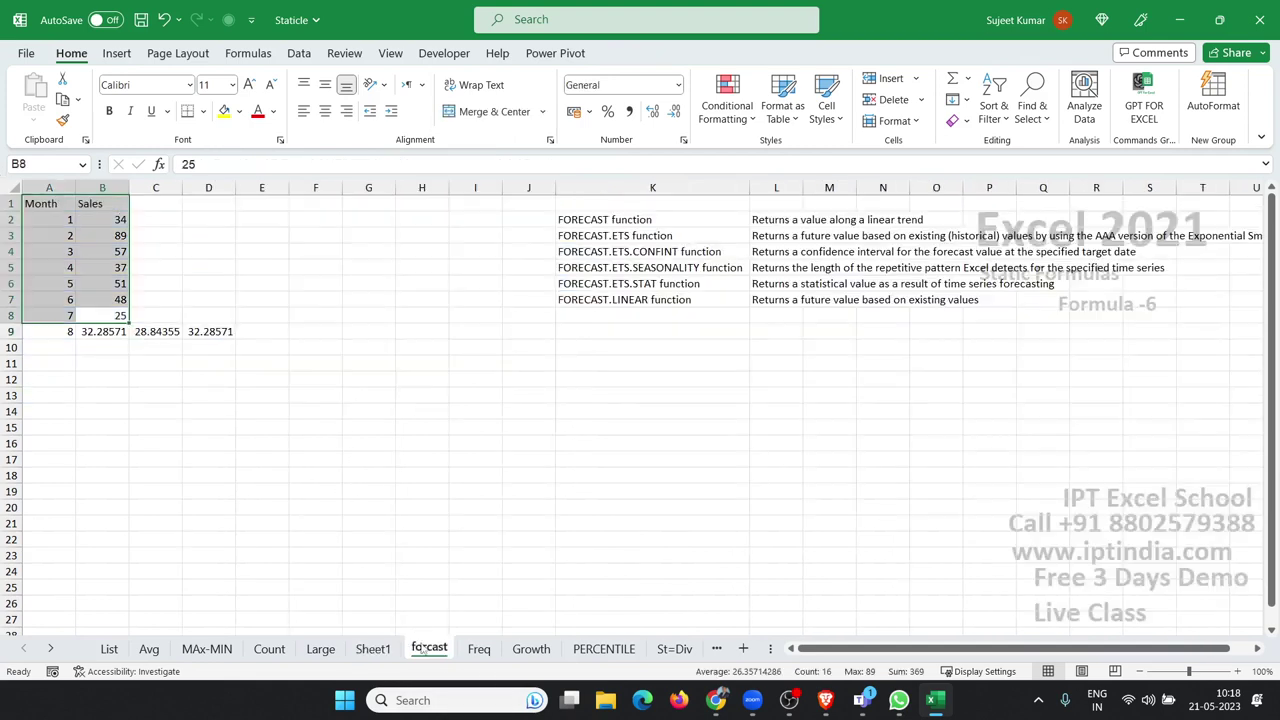
{"action": "left_click", "coordinate": [251, 428]}
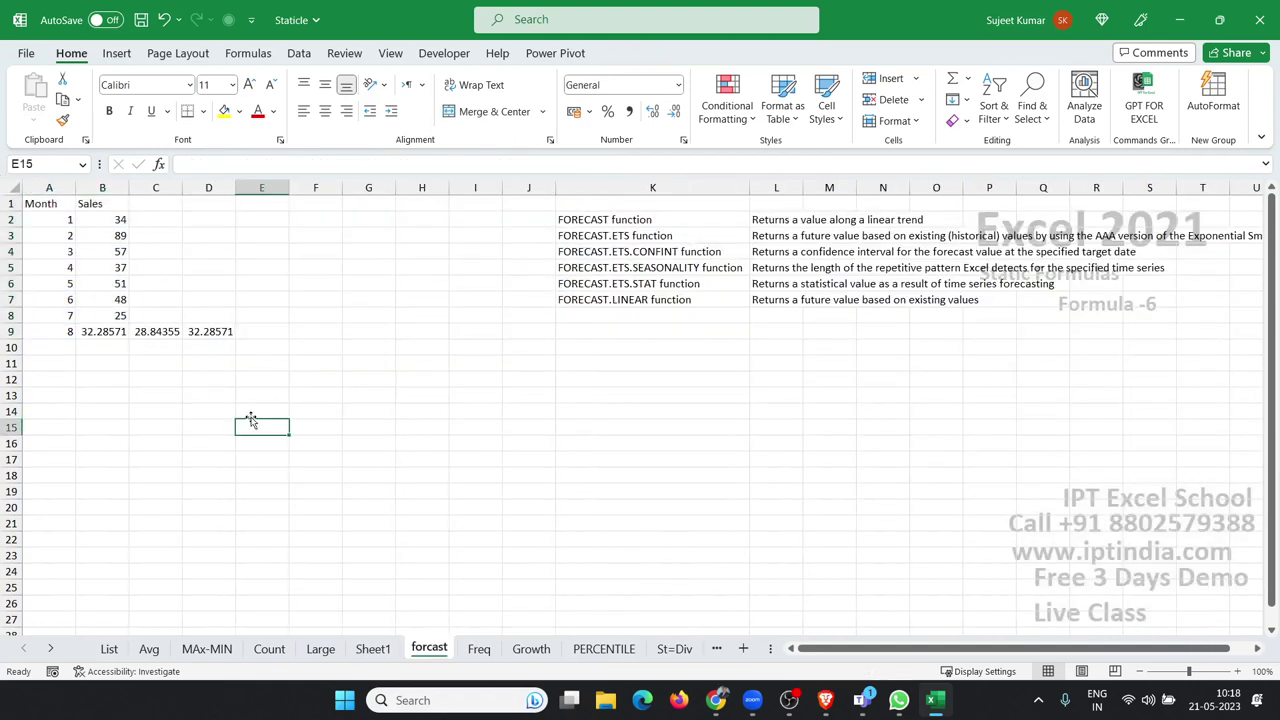
{"action": "left_click", "coordinate": [90, 331]}
{"action": "double_click", "coordinate": [97, 331]}
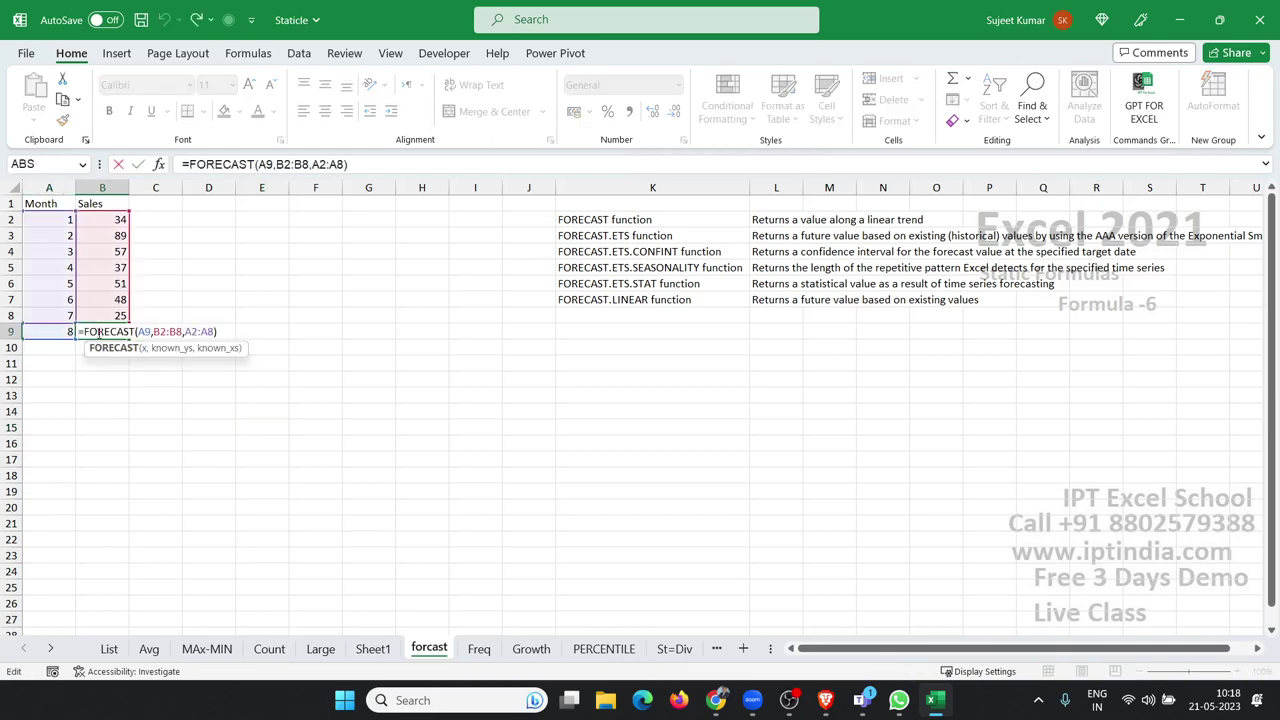
{"action": "key", "text": "Escape"}
Step: Clear the month 8 forecast results in B9:D9
{"action": "left_click_drag", "start_coordinate": [97, 340], "coordinate": [215, 333]}
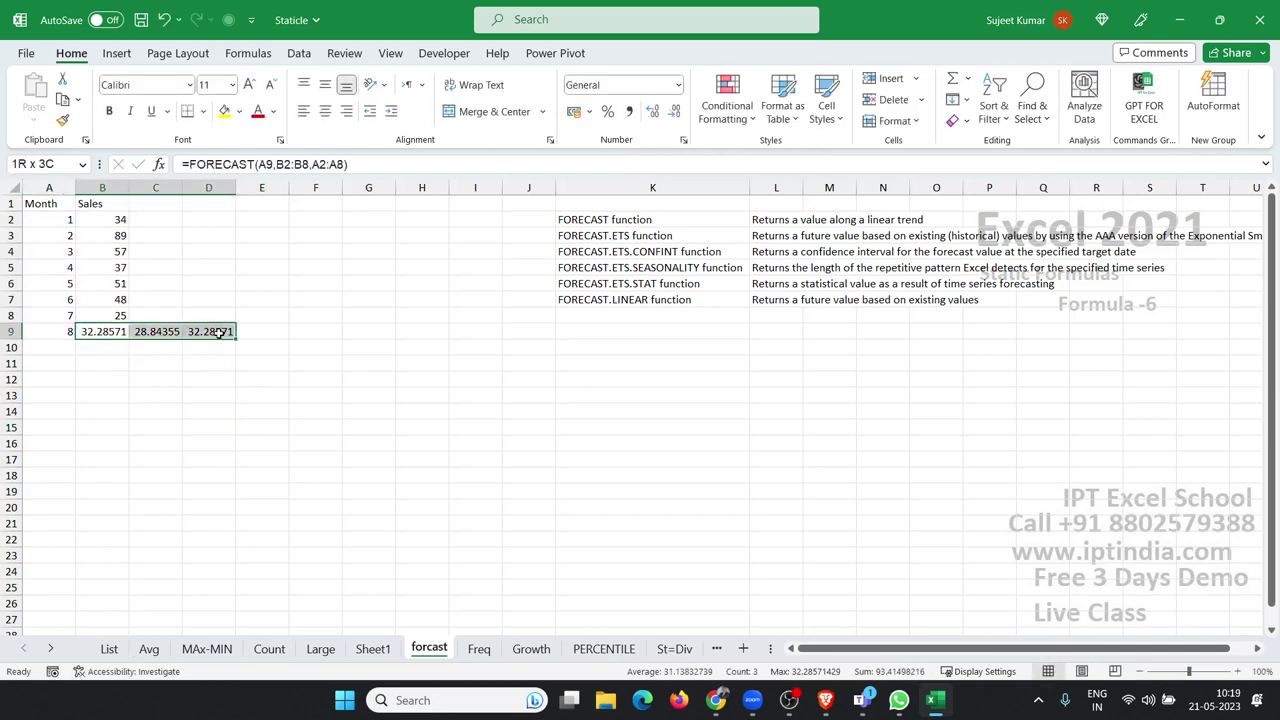
{"action": "key", "text": "Delete"}
{"action": "key", "text": "Left"}
{"action": "key", "text": "Up"}
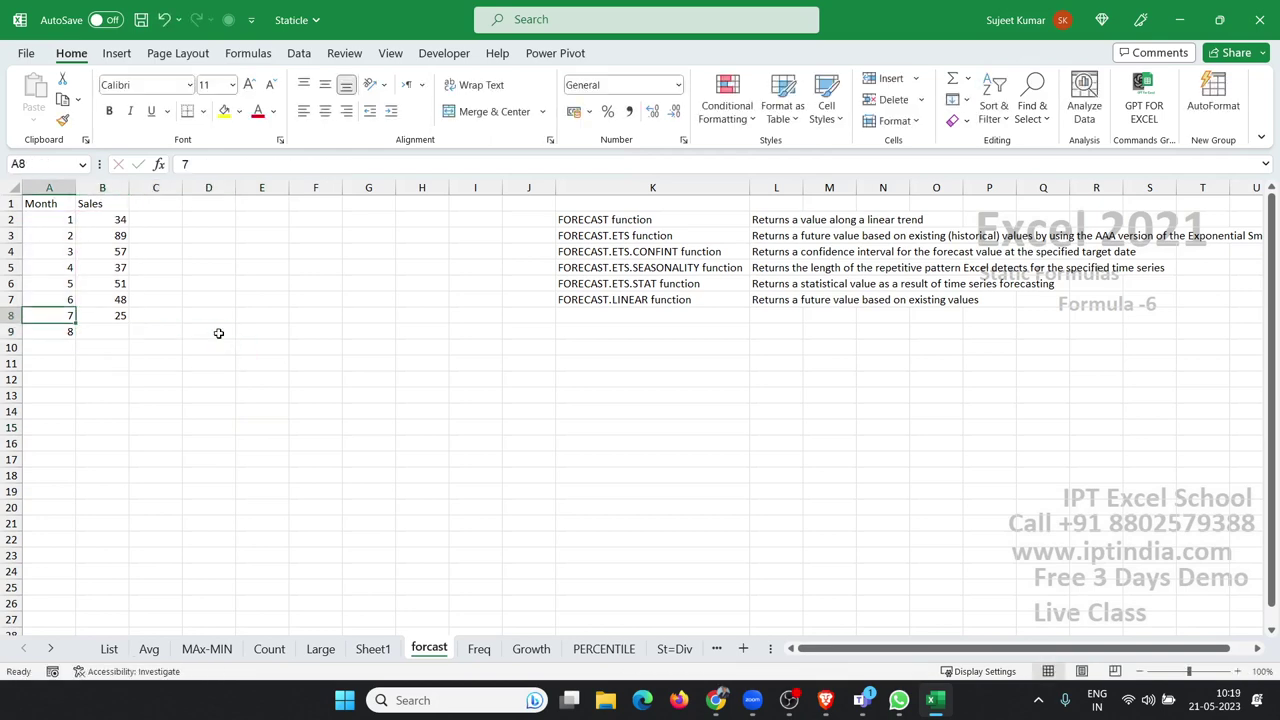
{"action": "key", "text": "Up"}
{"action": "key", "text": "Up"}
{"action": "key", "text": "Up"}
{"action": "key", "text": "Up"}
{"action": "key", "text": "Up"}
{"action": "key", "text": "Up"}
{"action": "key", "text": "Up"}
{"action": "key", "text": "Down"}
{"action": "key", "text": "Down"}
{"action": "key", "text": "Down"}
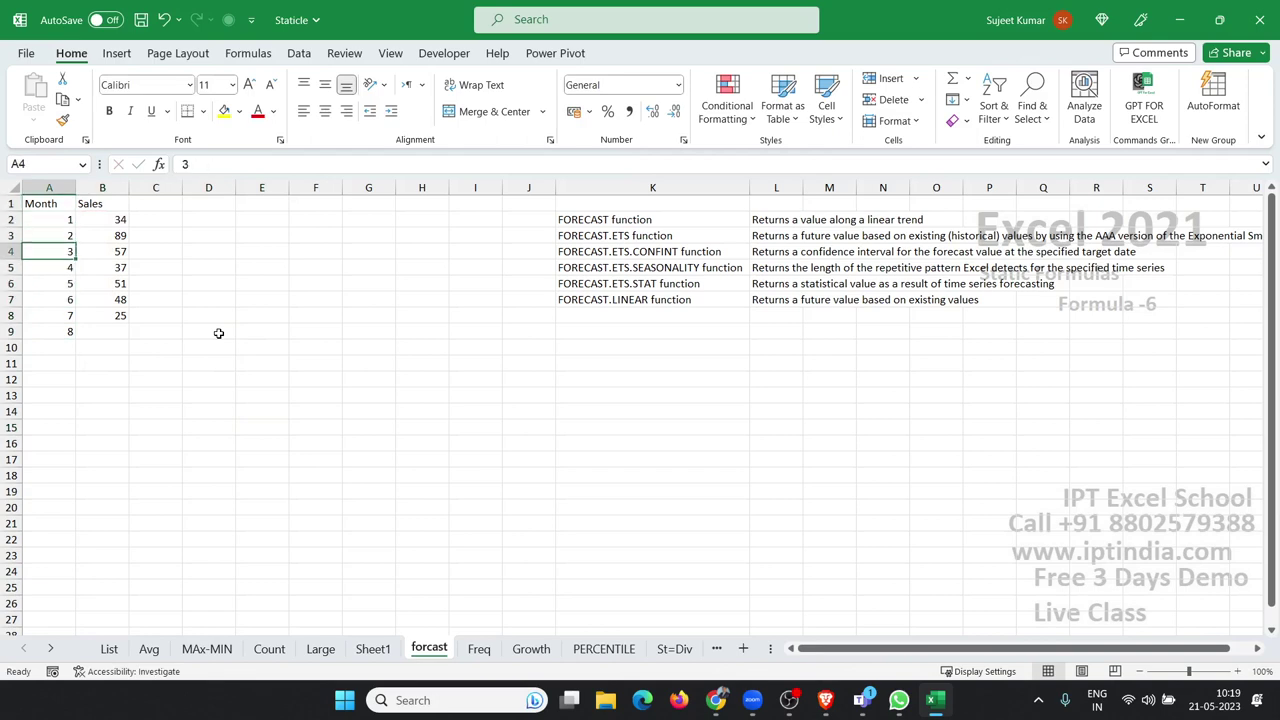
{"action": "key", "text": "Down"}
{"action": "key", "text": "Down"}
{"action": "key", "text": "Down"}
{"action": "key", "text": "Down"}
{"action": "key", "text": "Down"}
{"action": "key", "text": "Up"}
{"action": "key", "text": "Up"}
{"action": "key", "text": "Up"}
{"action": "key", "text": "Up"}
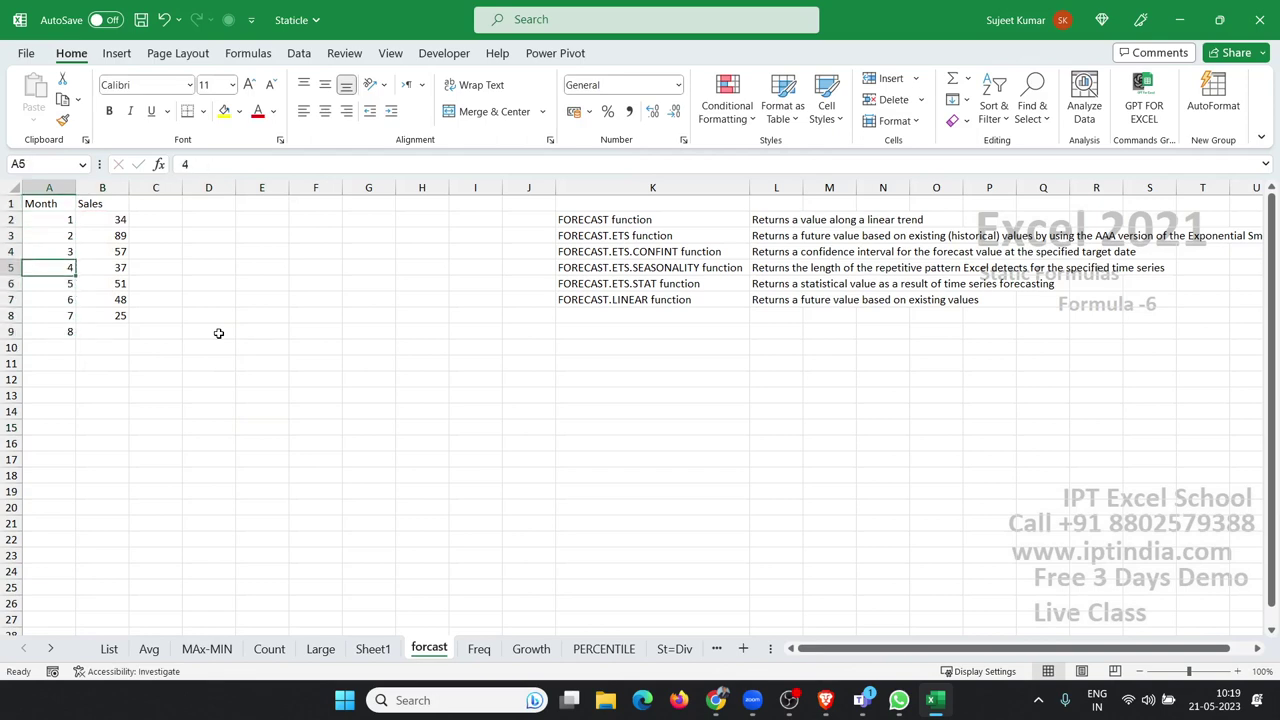
{"action": "key", "text": "Up"}
{"action": "key", "text": "Up"}
{"action": "key", "text": "Up"}
{"action": "key", "text": "shift+Right"}
{"action": "key", "text": "shift+Down"}
{"action": "key", "text": "shift+Down"}
{"action": "key", "text": "shift+Down"}
{"action": "key", "text": "shift+Down"}
{"action": "key", "text": "shift+Down"}
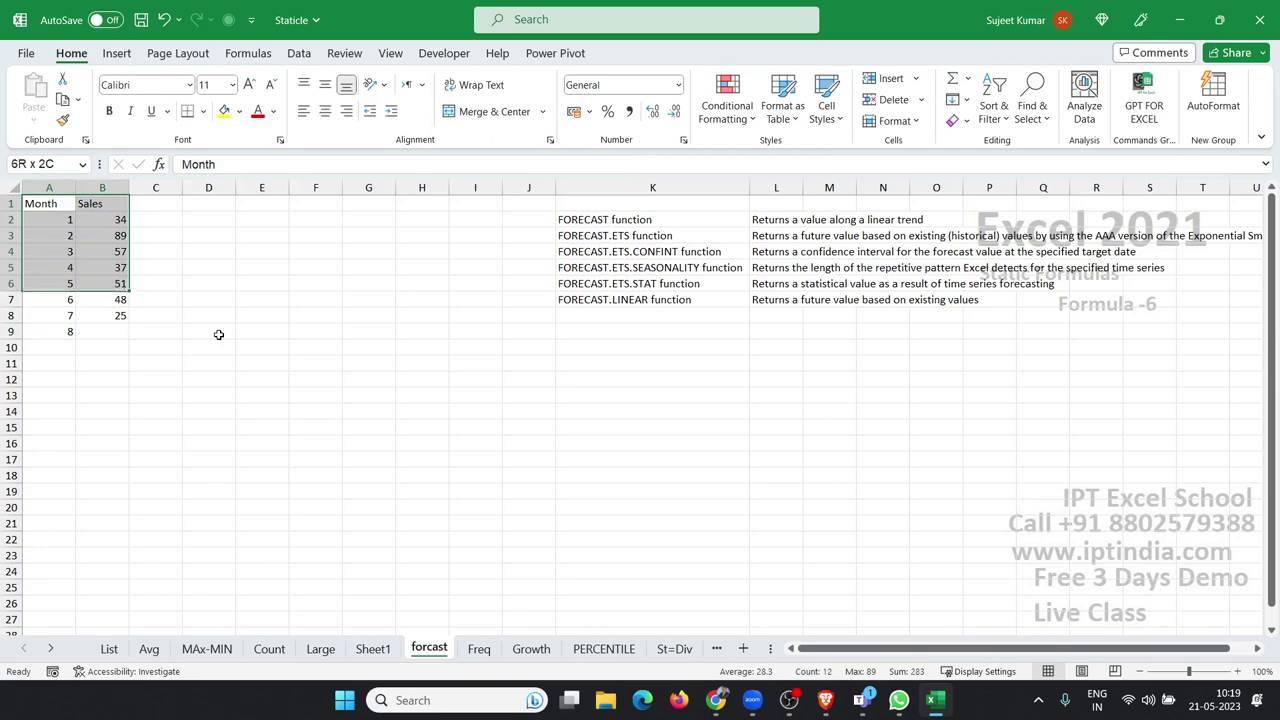
{"action": "key", "text": "shift+Down"}
{"action": "key", "text": "Down"}
{"action": "key", "text": "Down"}
{"action": "key", "text": "Down"}
{"action": "key", "text": "Down"}
{"action": "key", "text": "Down"}
{"action": "key", "text": "Down"}
{"action": "key", "text": "Down"}
{"action": "key", "text": "Right"}
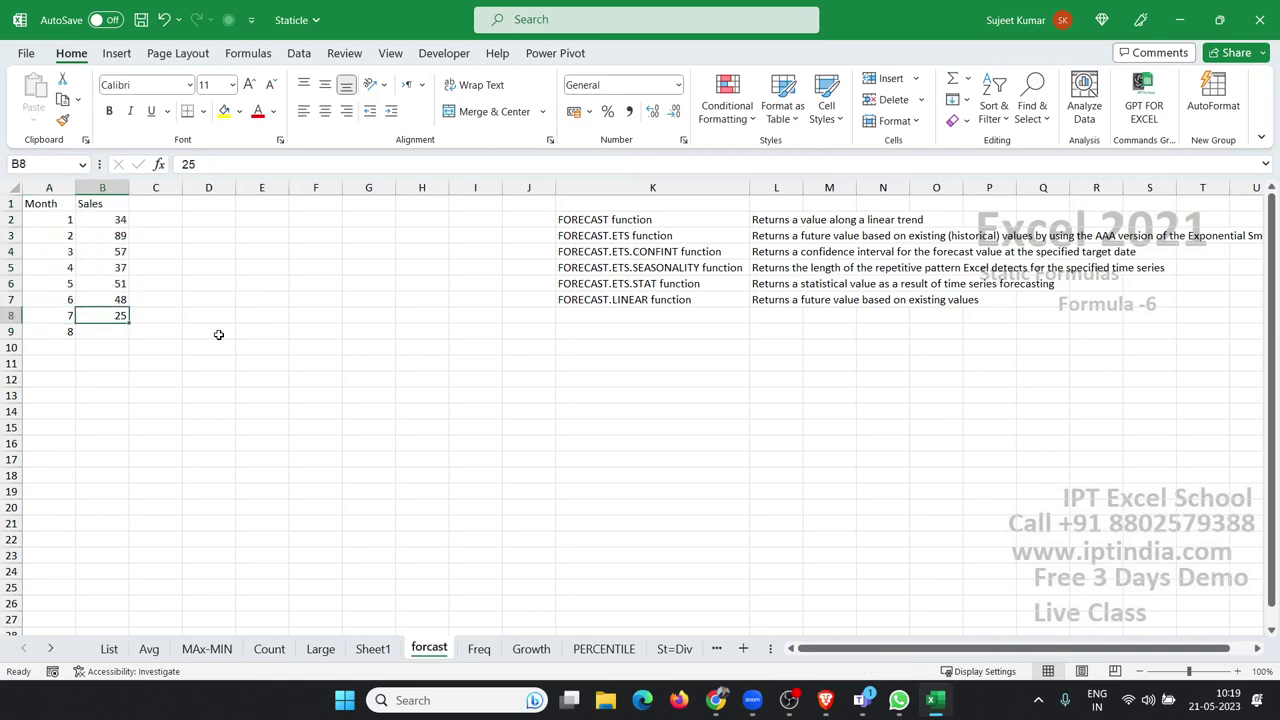
{"action": "key", "text": "Down"}
{"action": "type", "text": "=fo"}
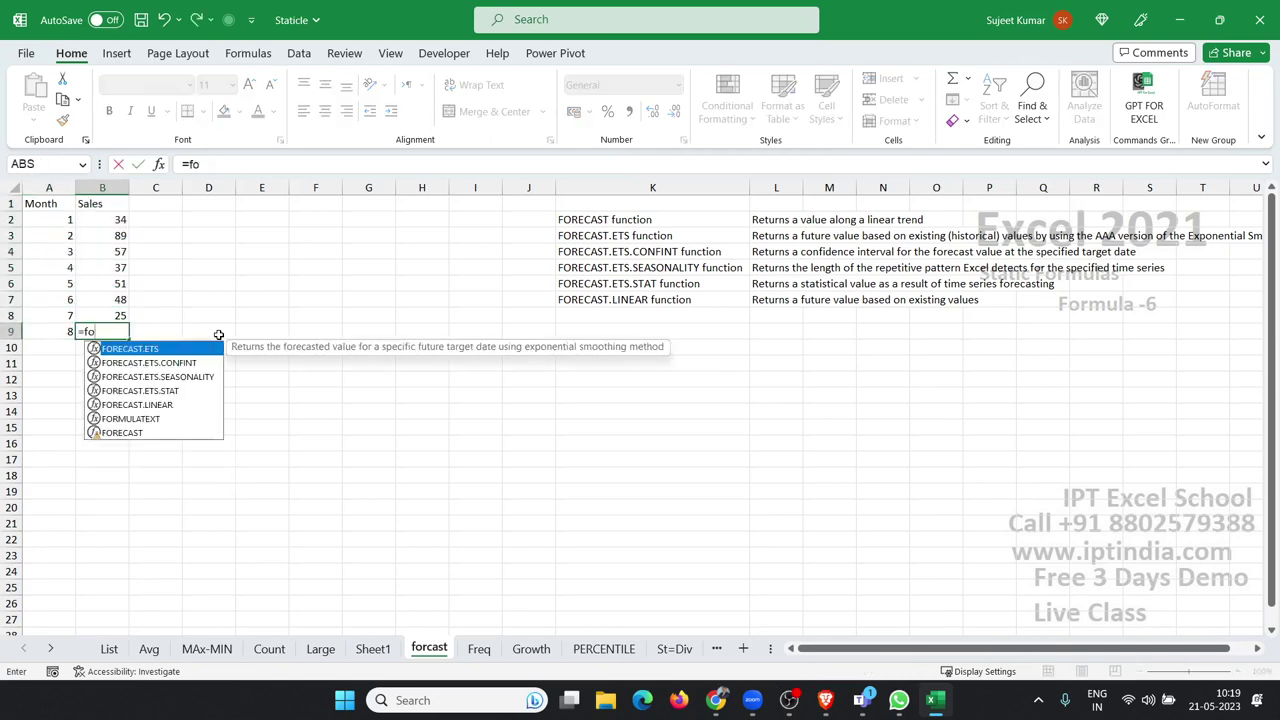
{"action": "key", "text": "Down"}
{"action": "key", "text": "Down"}
{"action": "key", "text": "Down"}
{"action": "key", "text": "Down"}
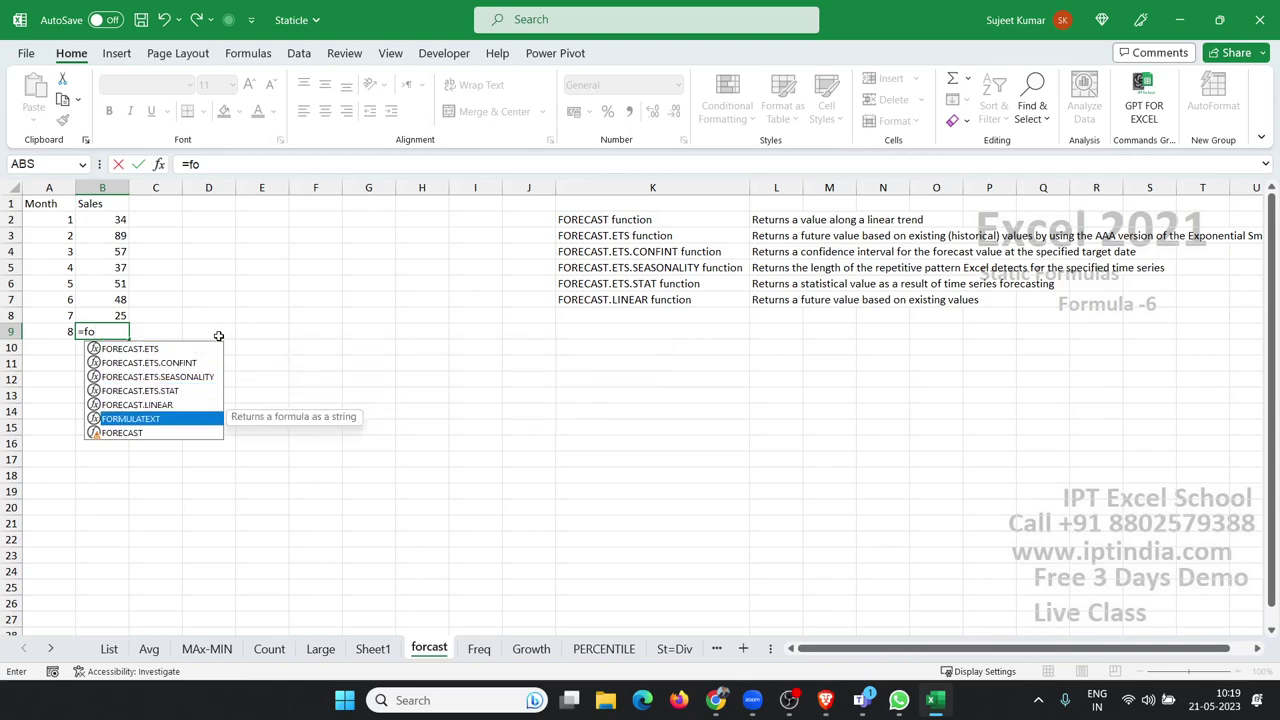
{"action": "key", "text": "Down"}
{"action": "key", "text": "Tab"}
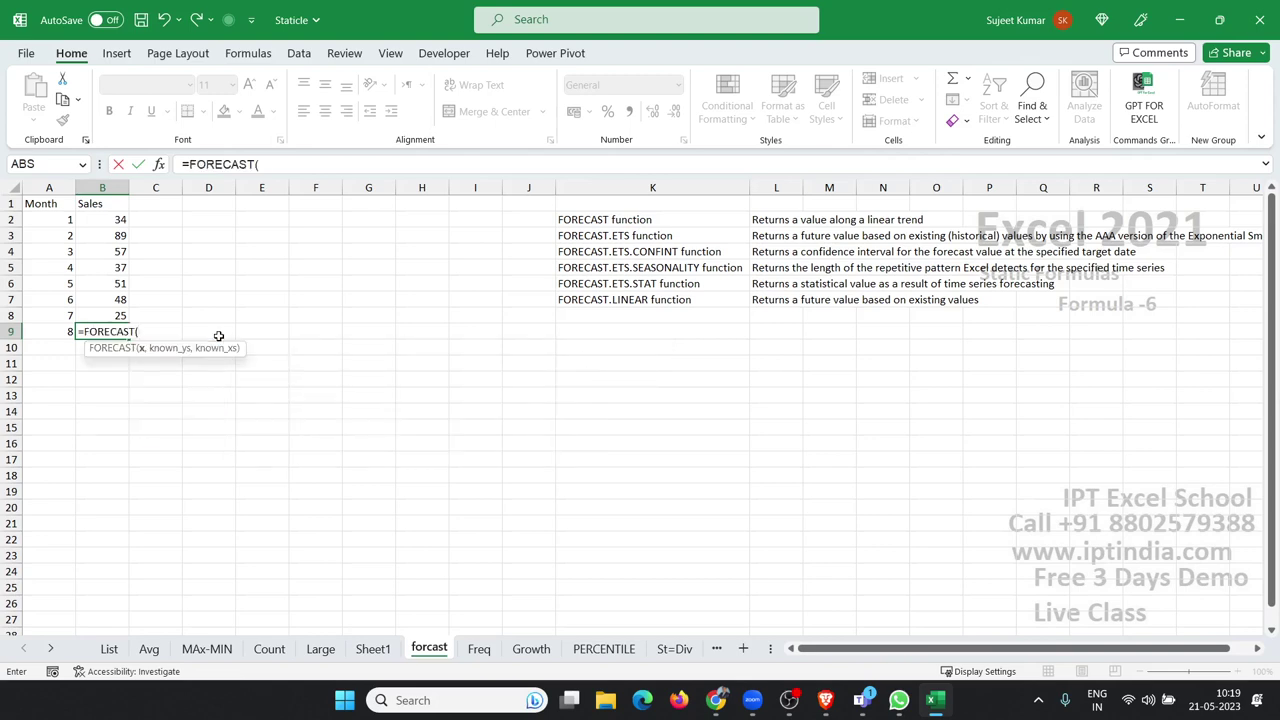
{"action": "key", "text": "Left"}
{"action": "key", "text": "Up"}
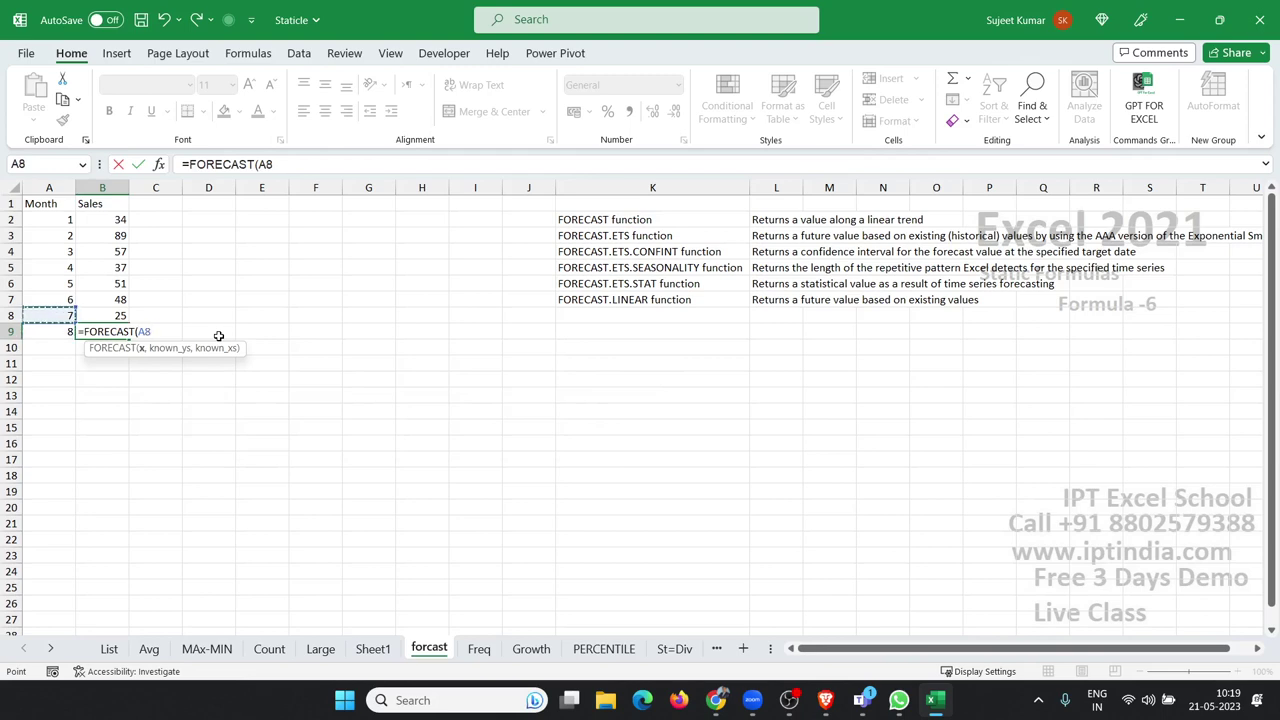
{"action": "key", "text": "shift+Up"}
{"action": "key", "text": "shift+Up"}
{"action": "key", "text": "shift+Up"}
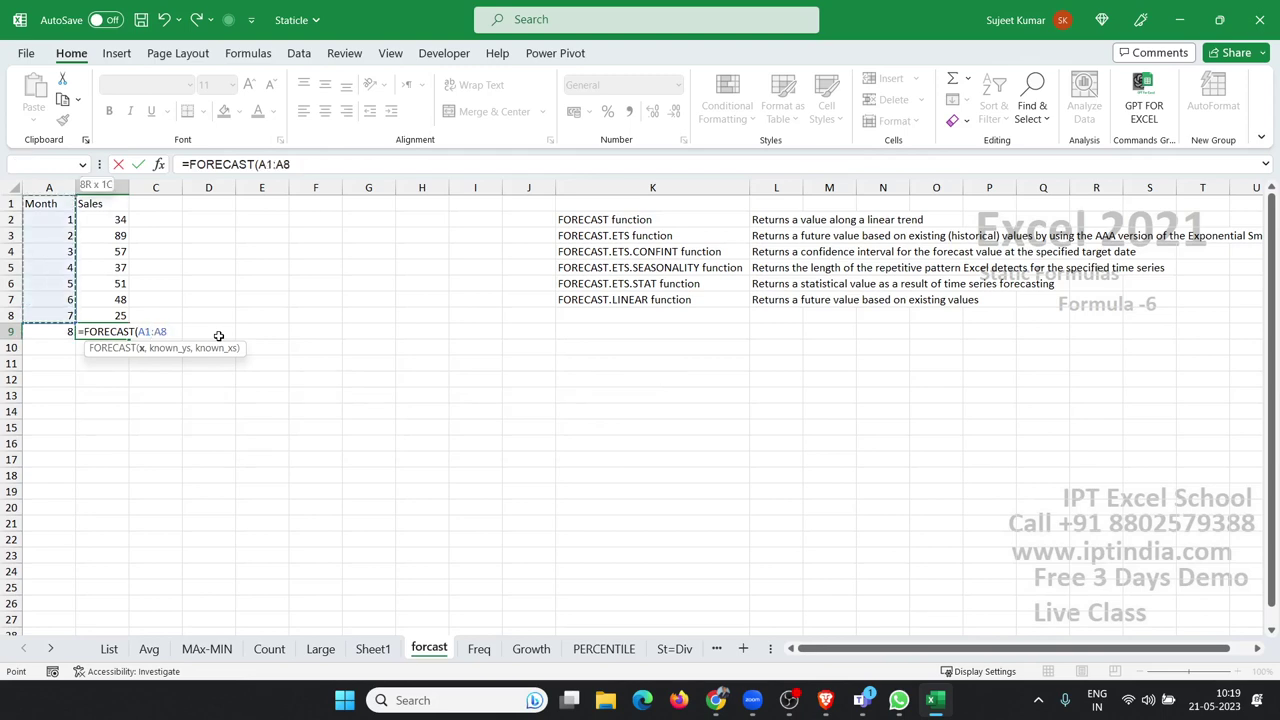
{"action": "type", "text": ","}
{"action": "key", "text": "Up"}
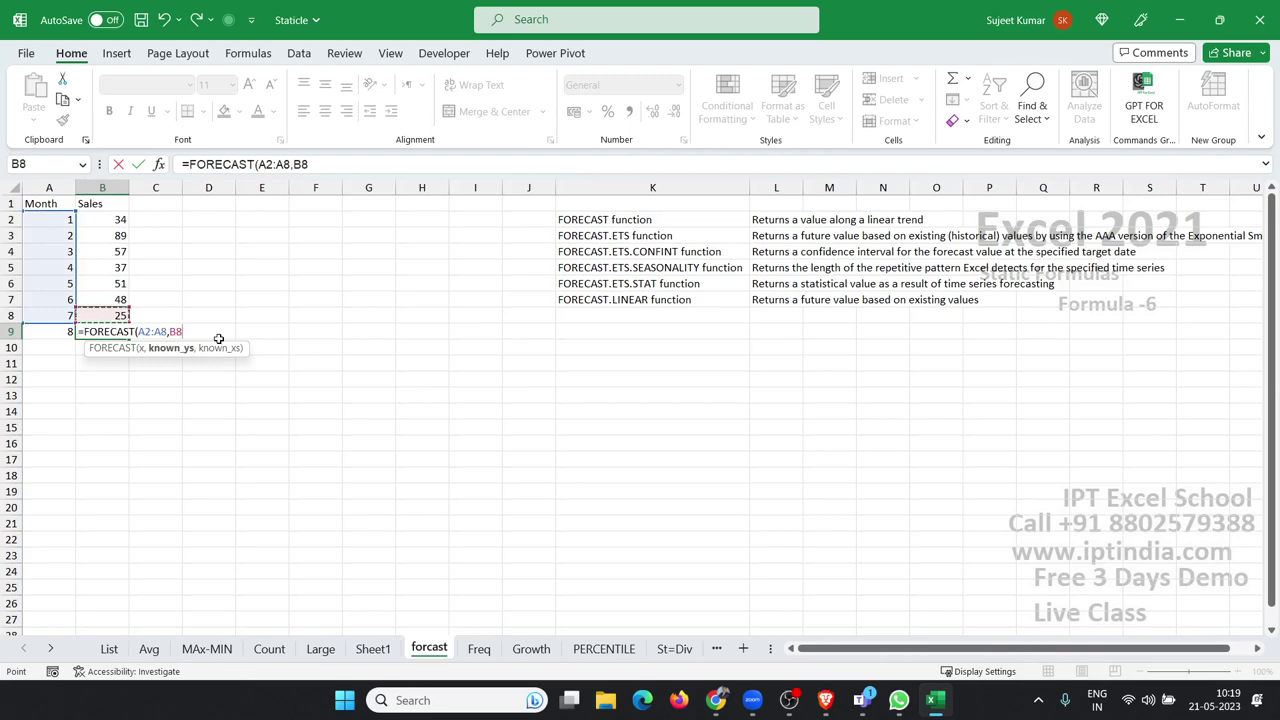
{"action": "key", "text": "shift+Up"}
{"action": "key", "text": "shift+Up"}
{"action": "key", "text": "shift+Up"}
{"action": "key", "text": "Return"}
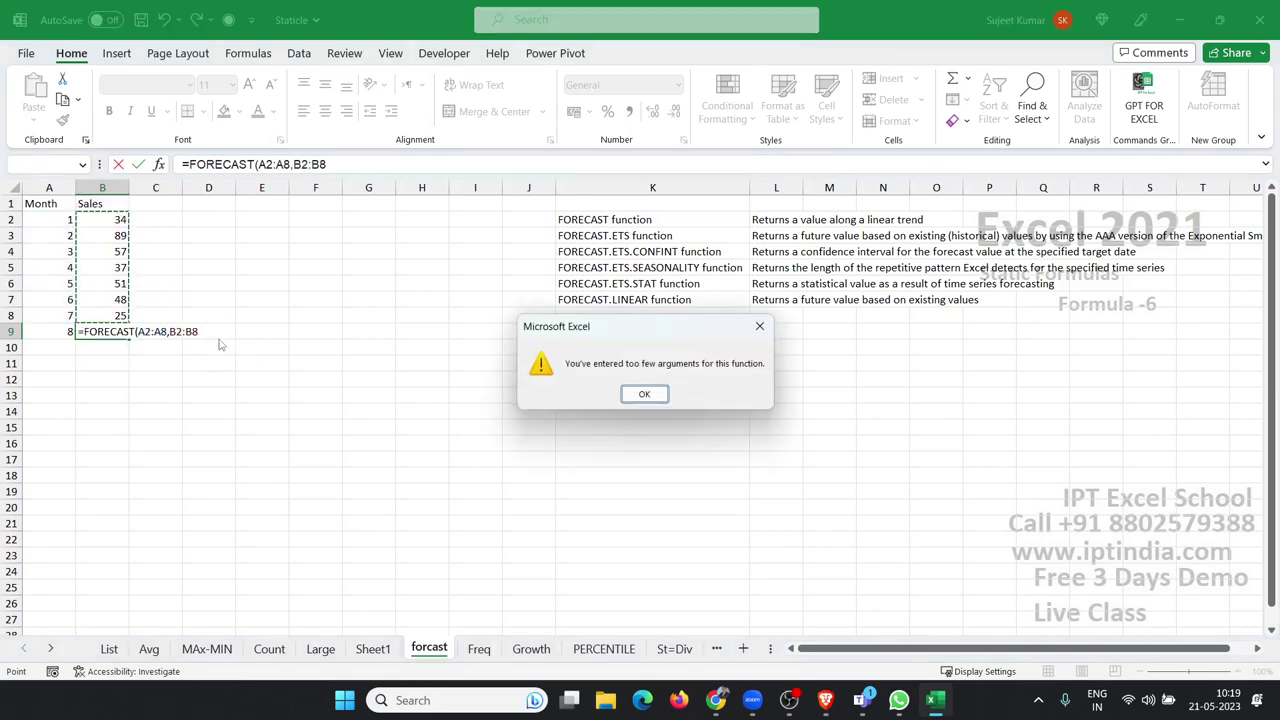
{"action": "key", "text": "Return"}
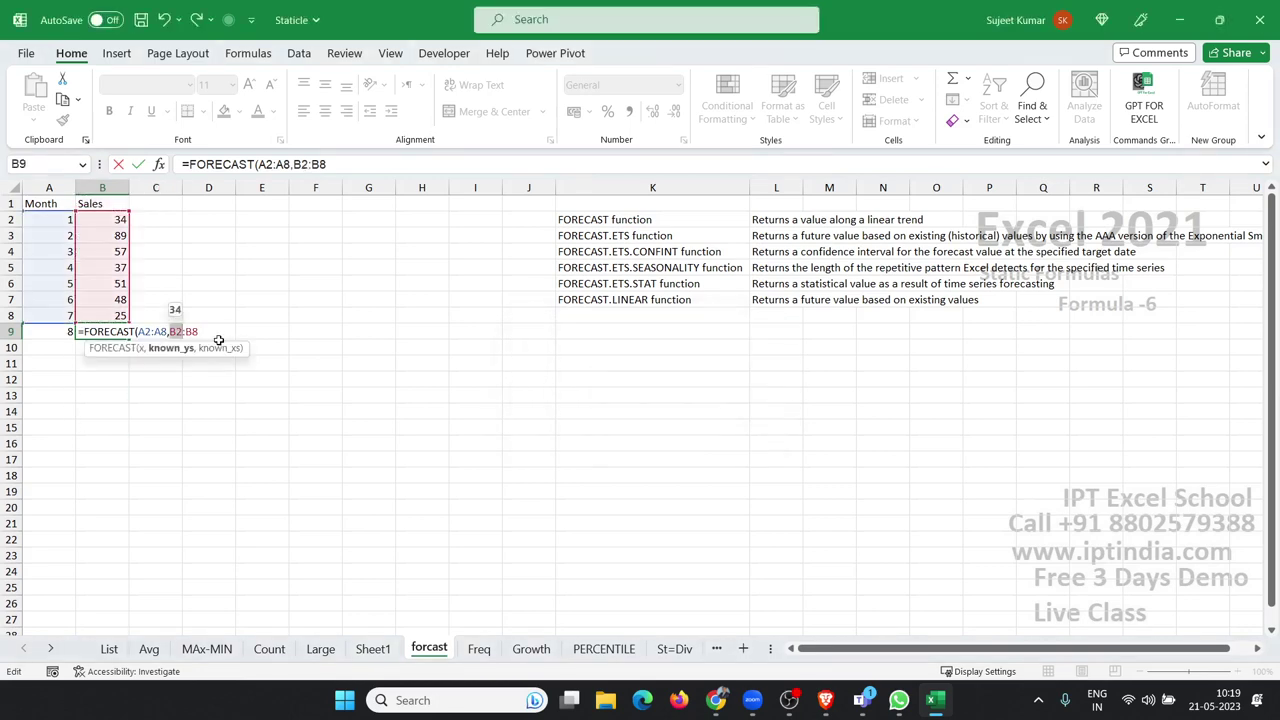
Step: Enter =FORECAST(A9,B2:B8,A2:A8) in B9, predicting 32.28571 for month 8
{"action": "key", "text": "Escape"}
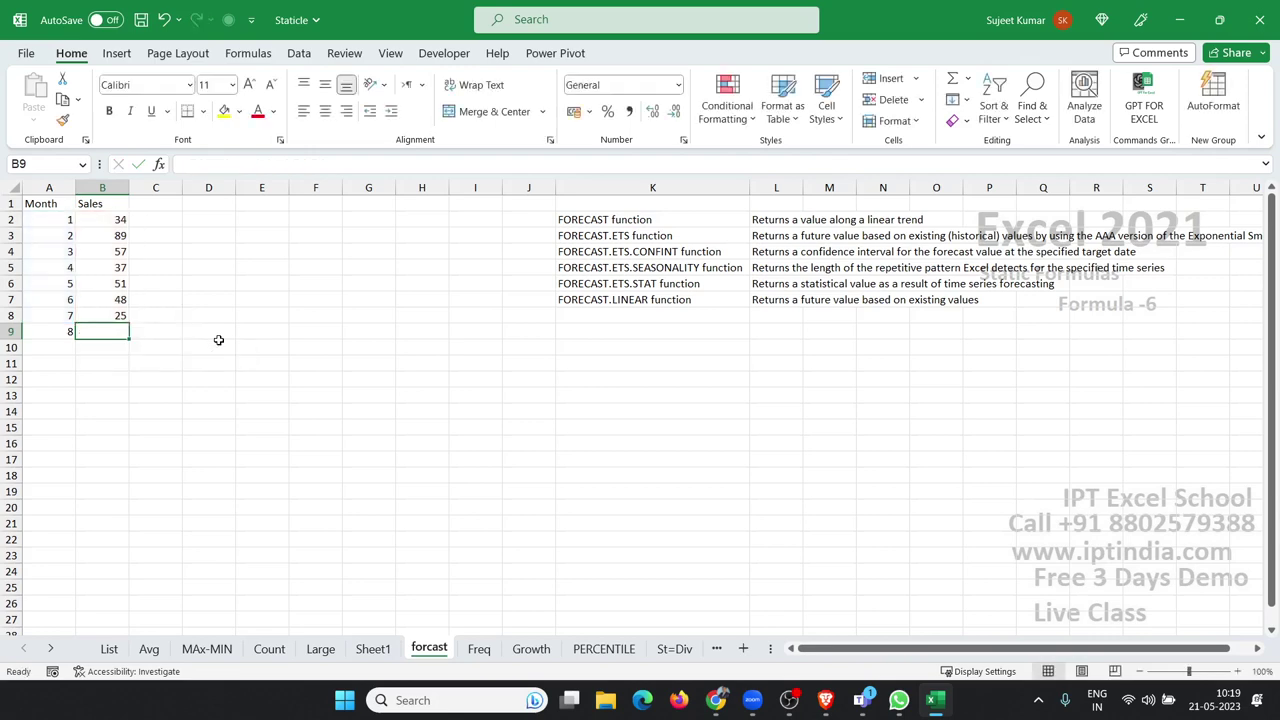
{"action": "type", "text": "=fo"}
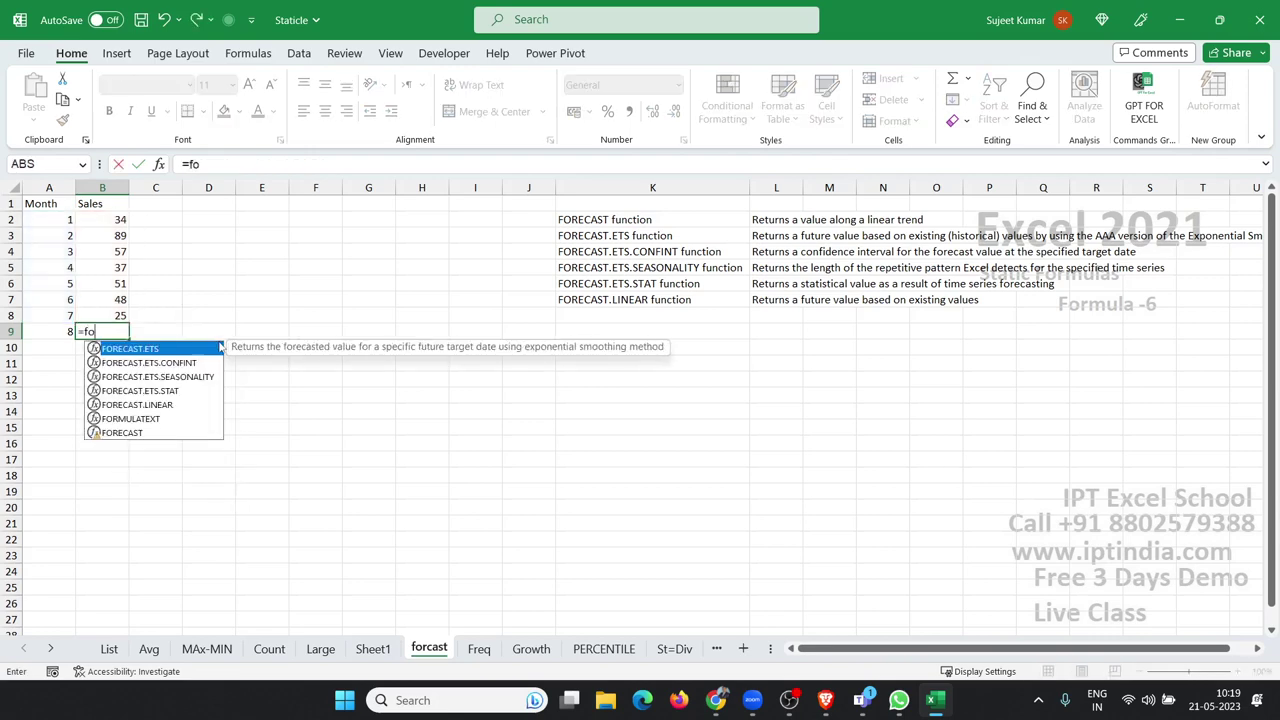
{"action": "key", "text": "Down"}
{"action": "key", "text": "Down"}
{"action": "key", "text": "Down"}
{"action": "key", "text": "Down"}
{"action": "key", "text": "Down"}
{"action": "key", "text": "Tab"}
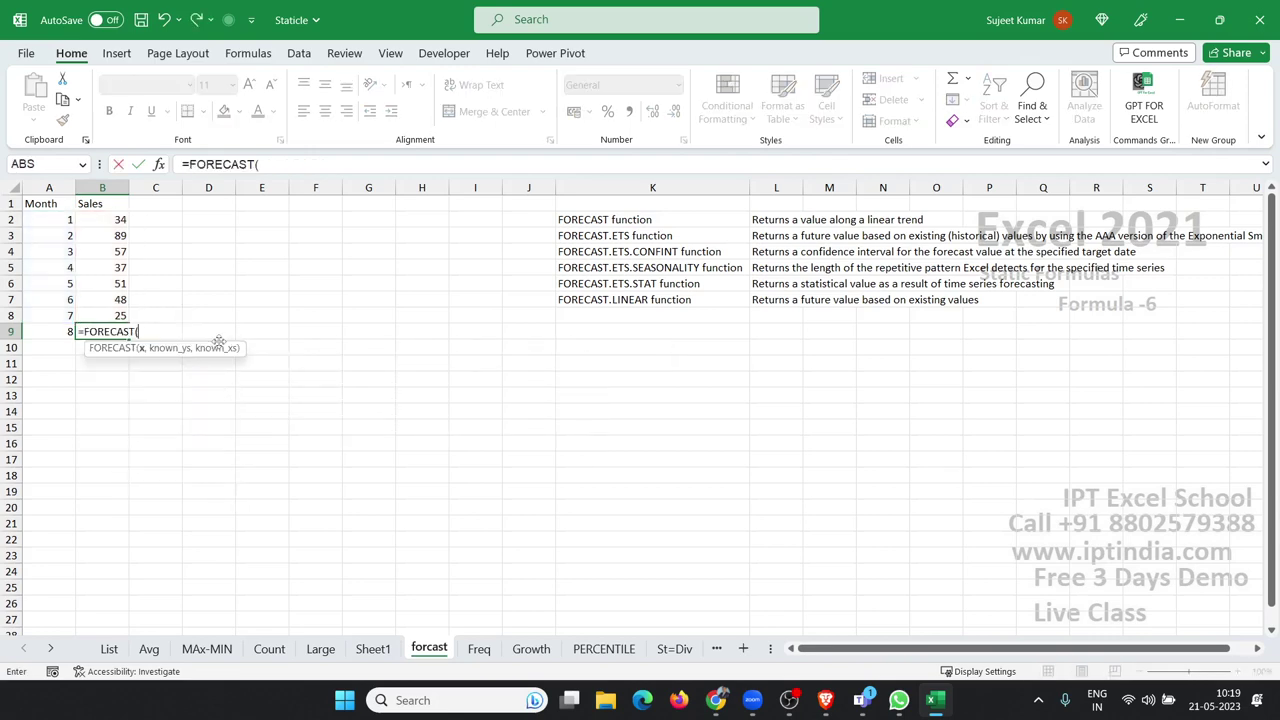
{"action": "key", "text": "Left"}
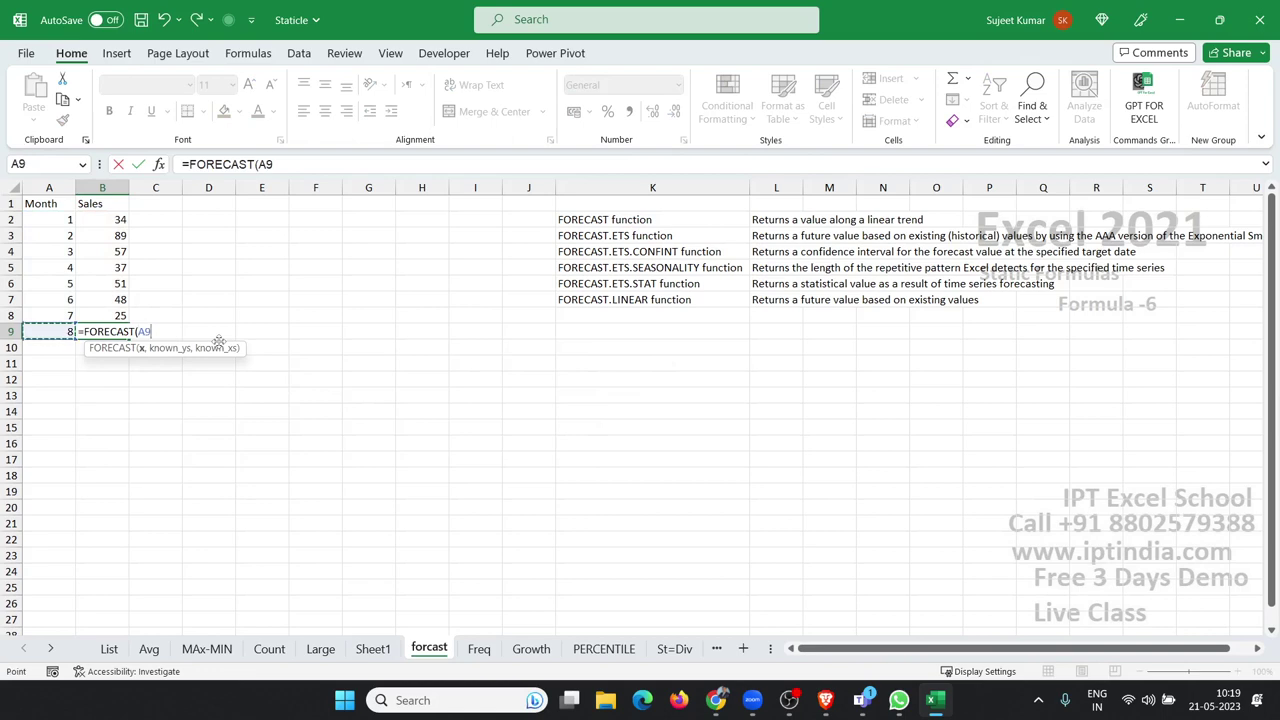
{"action": "type", "text": ","}
{"action": "key", "text": "Up"}
{"action": "key", "text": "ctrl+shift+Up"}
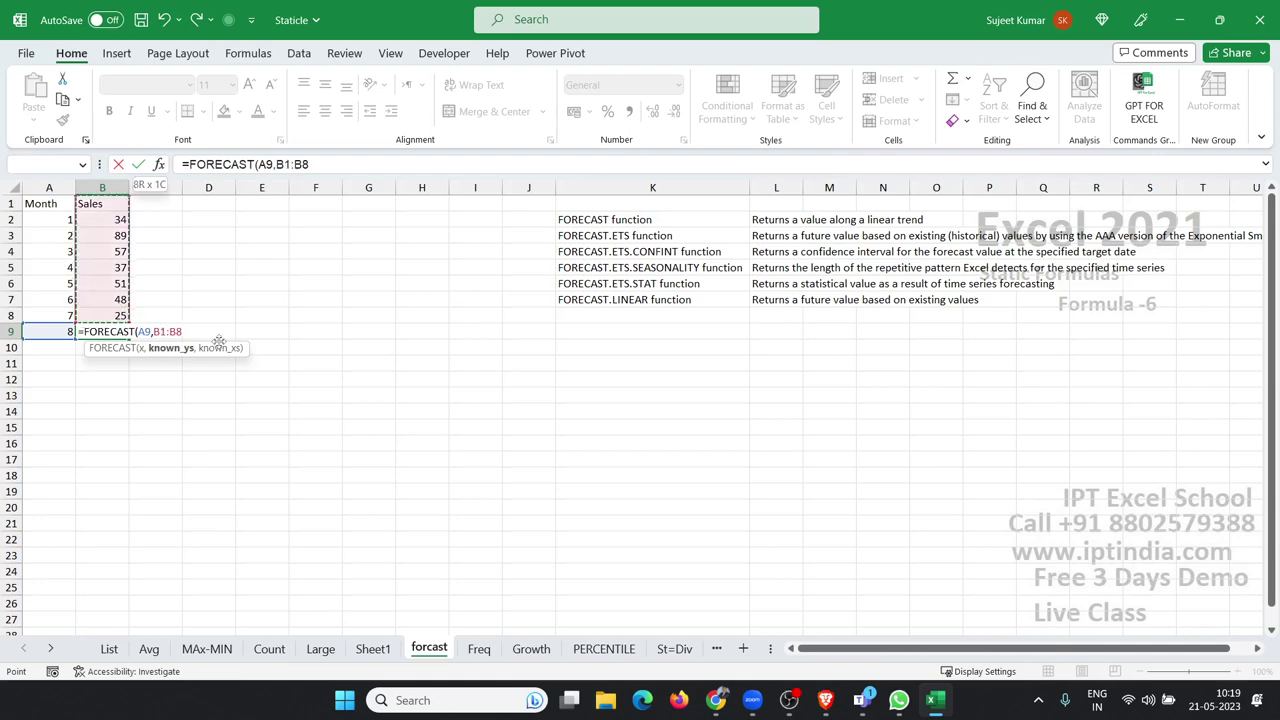
{"action": "type", "text": ","}
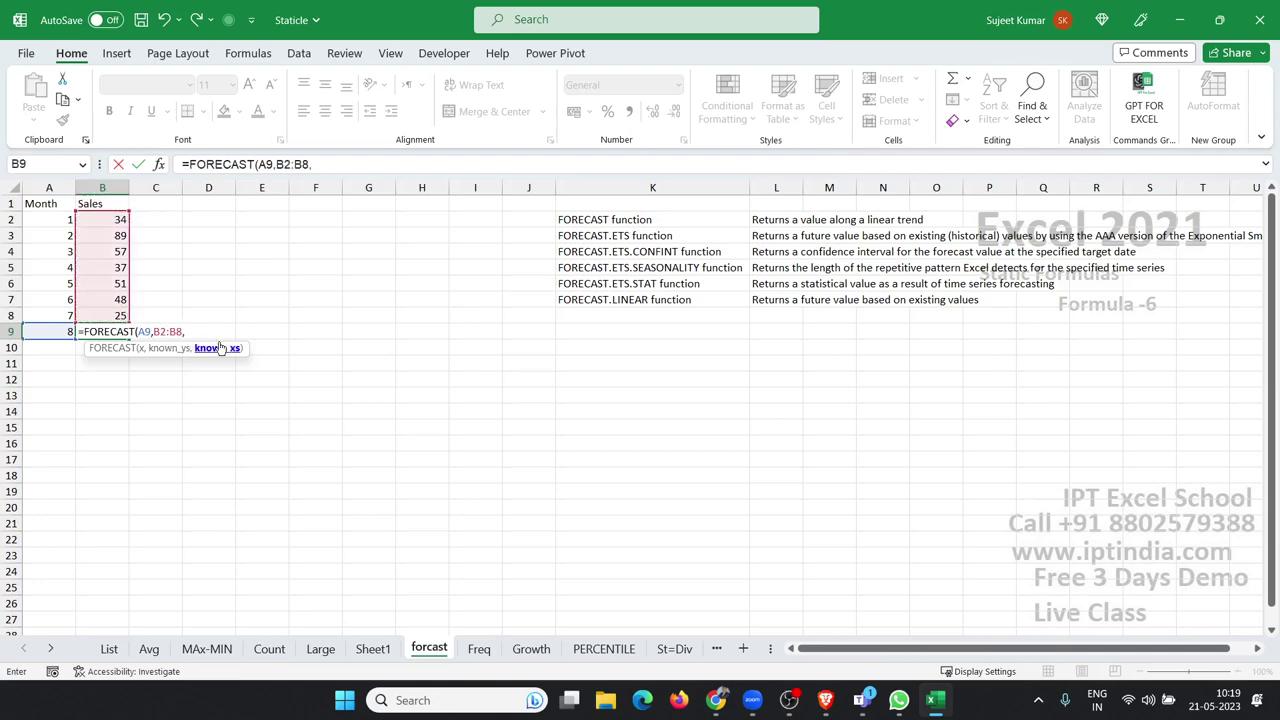
{"action": "key", "text": "Left"}
{"action": "key", "text": "Up"}
{"action": "key", "text": "ctrl+shift+Up"}
{"action": "key", "text": "shift+Down"}
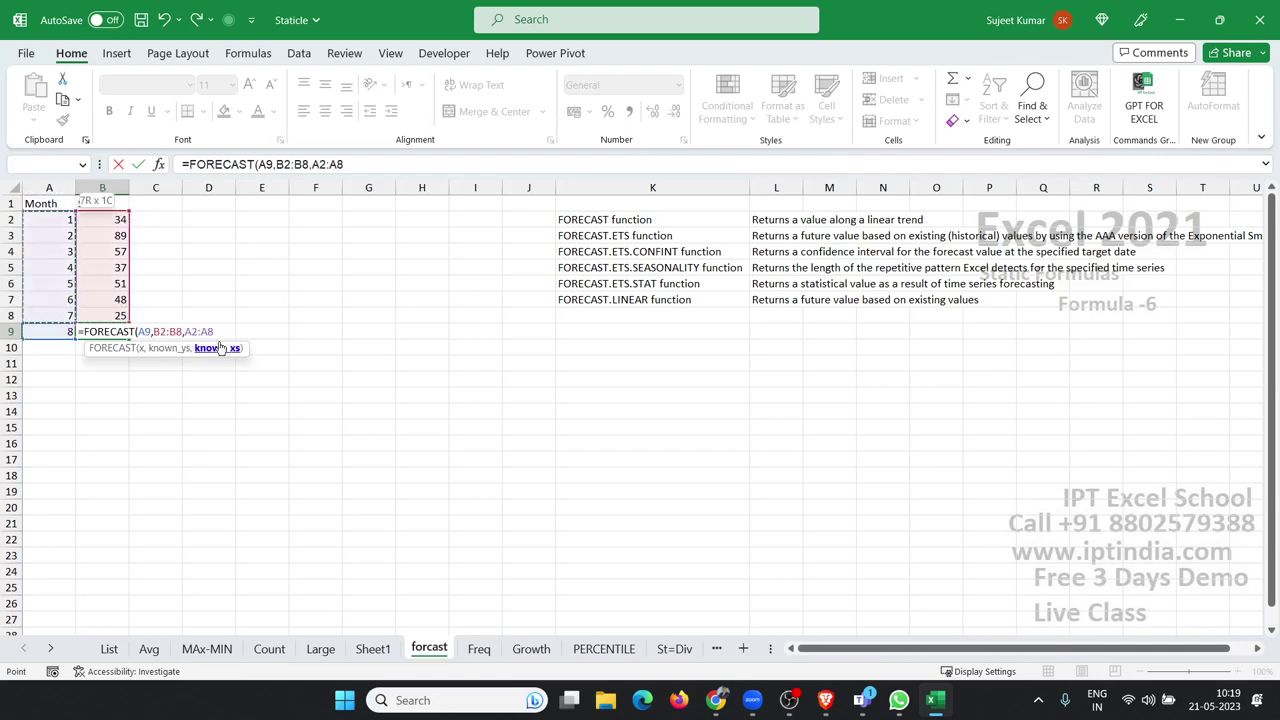
{"action": "key", "text": "Return"}
{"action": "key", "text": "Up"}
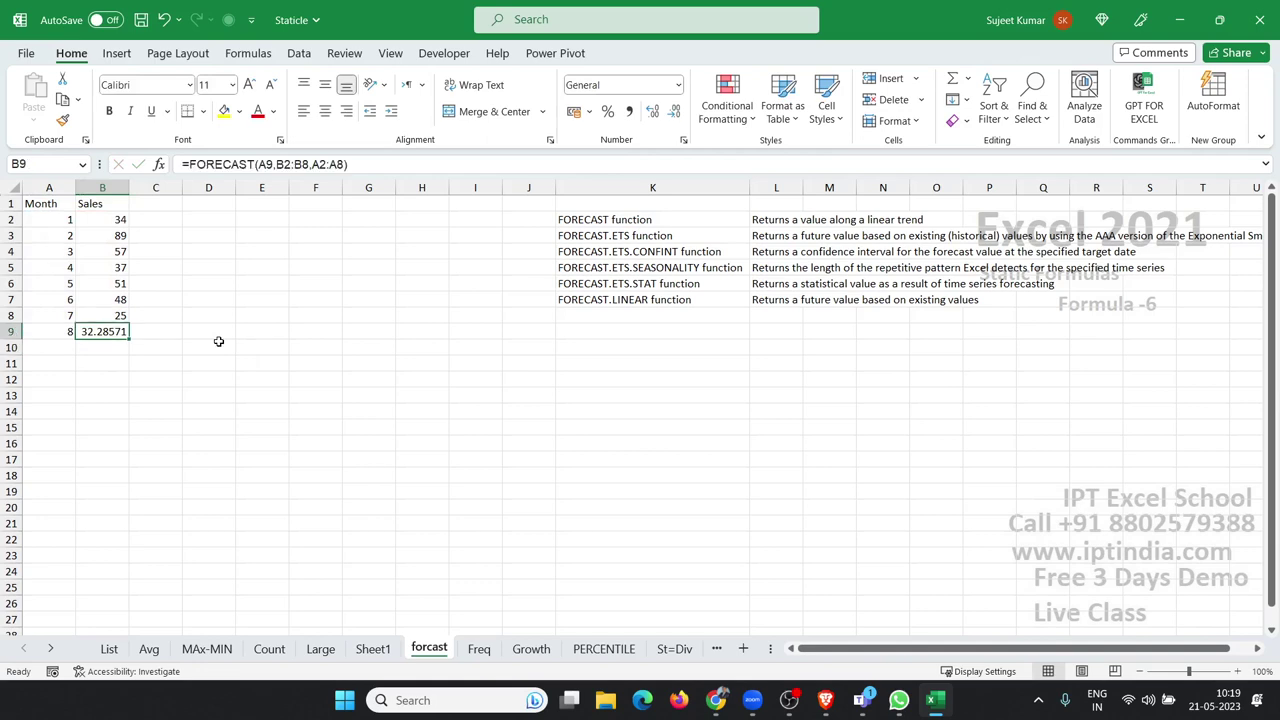
Step: Enter a FORECAST.ETS formula in C9 using A9, sales B2:B8 and the month column, giving 28.84355
{"action": "key", "text": "Right"}
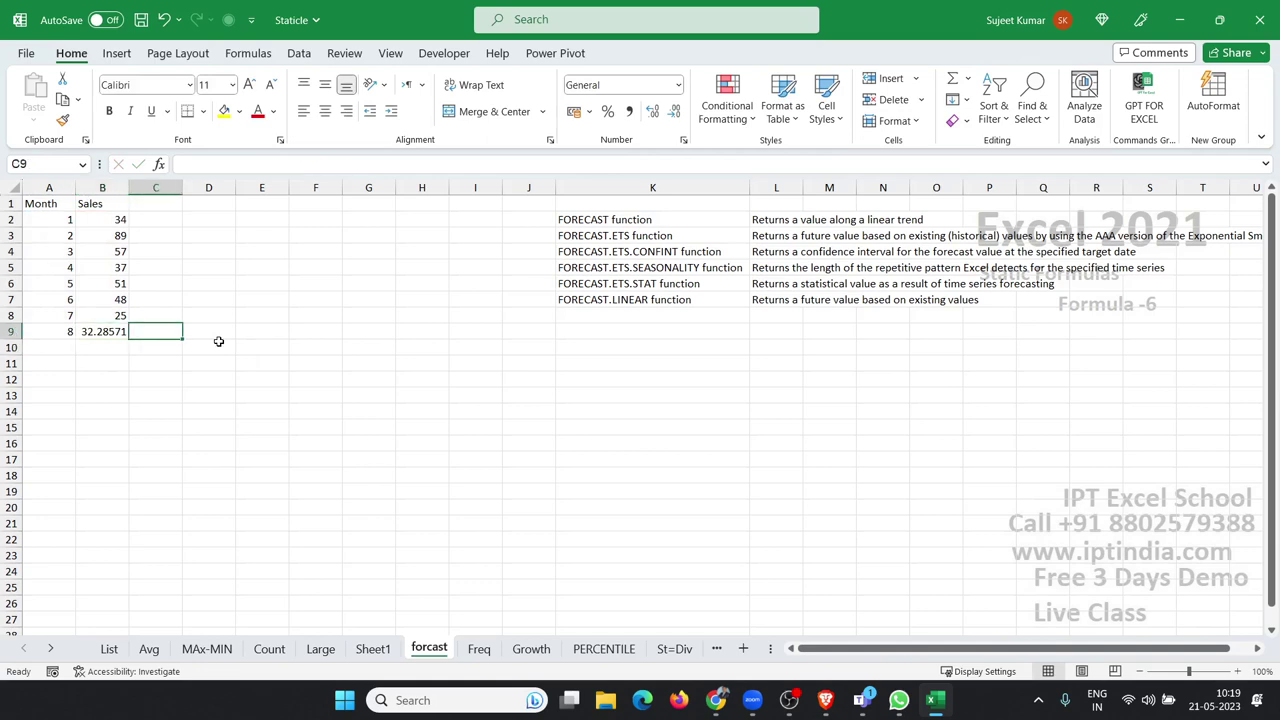
{"action": "type", "text": "=fr"}
{"action": "key", "text": "BackSpace"}
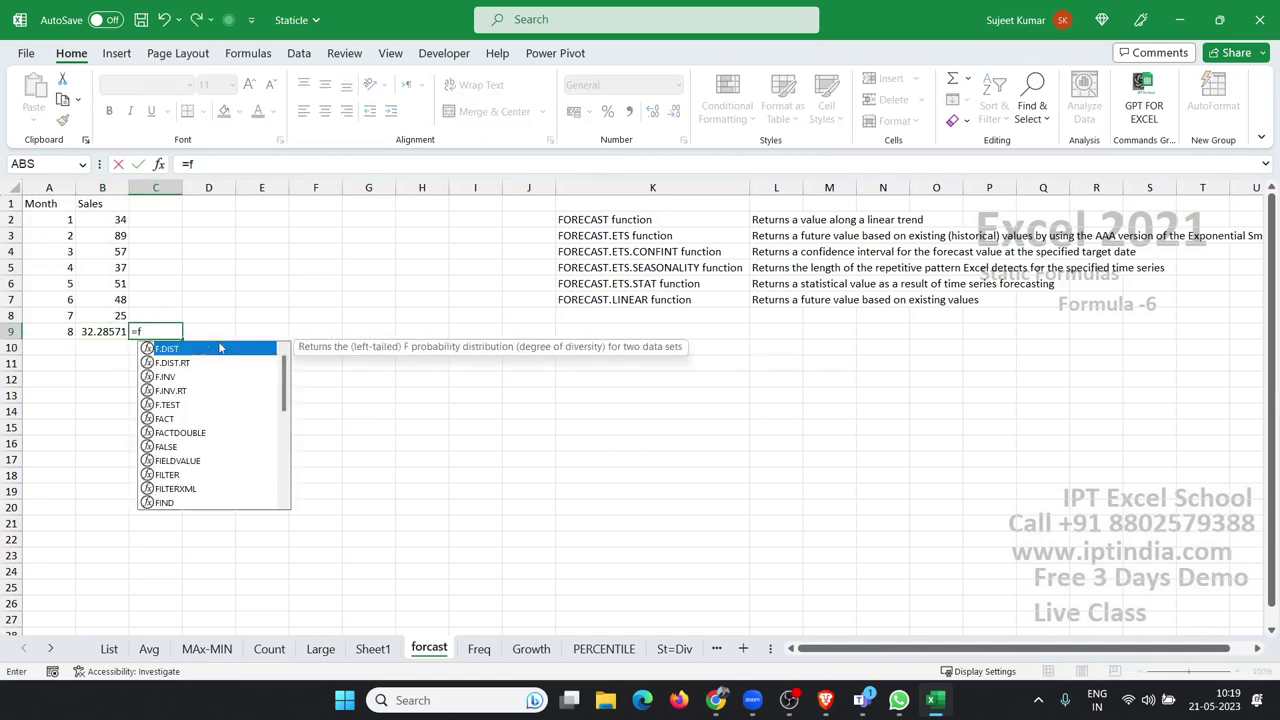
{"action": "type", "text": "or"}
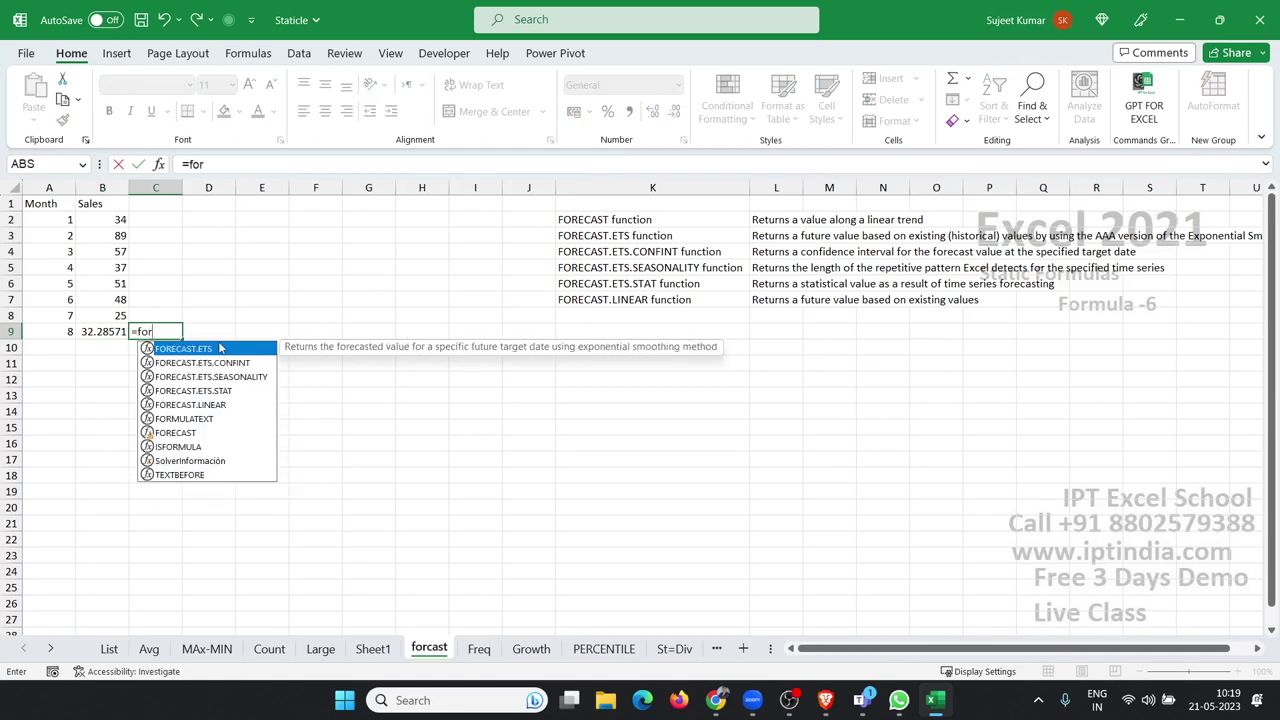
{"action": "double_click", "coordinate": [220, 347]}
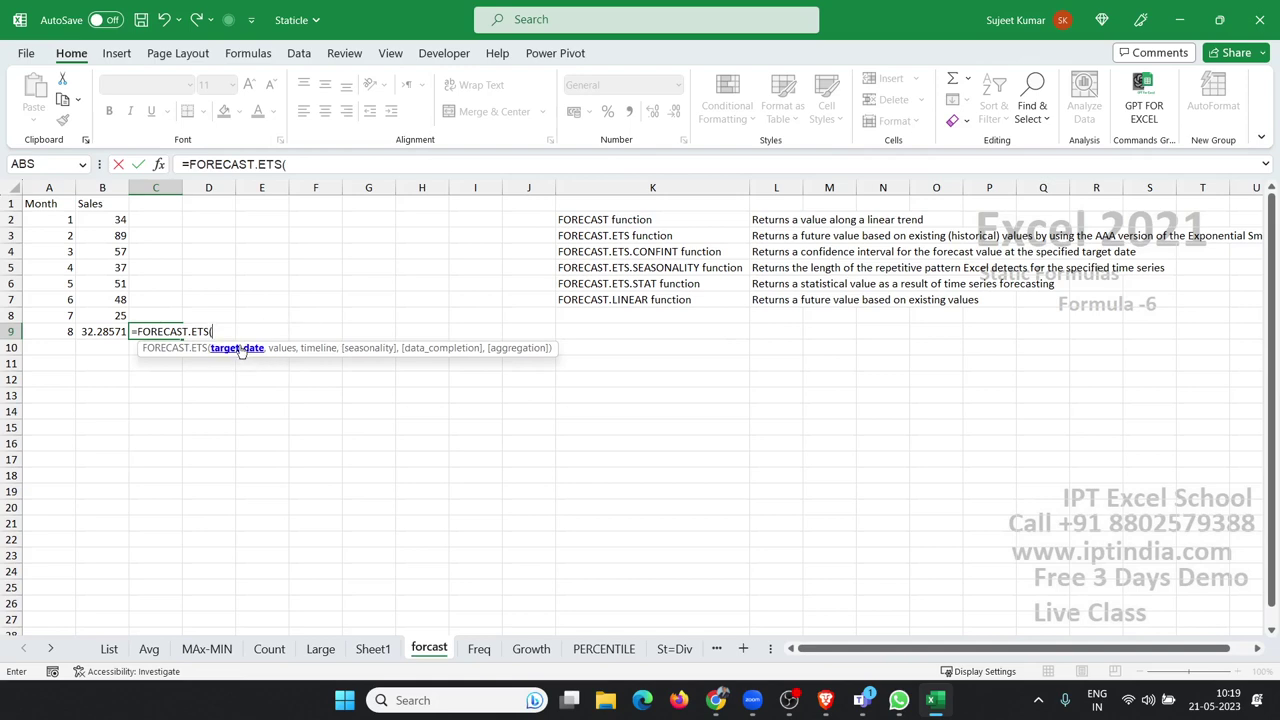
{"action": "left_click", "coordinate": [56, 331]}
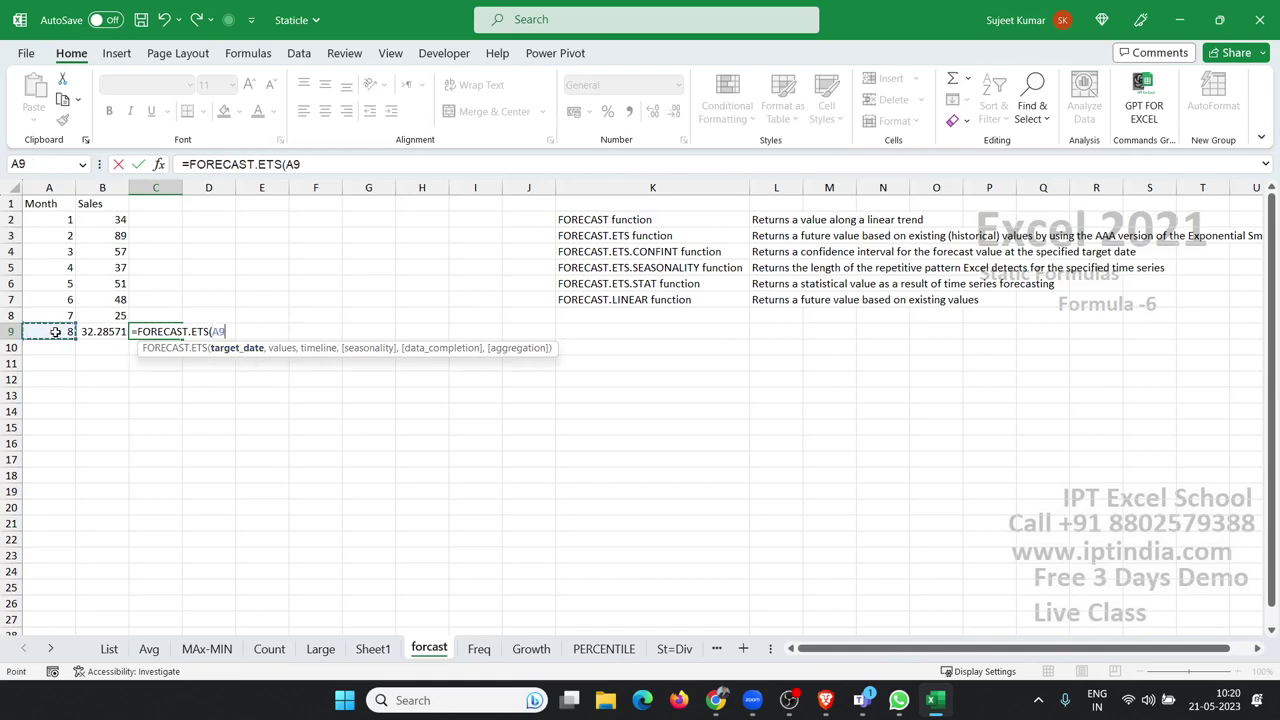
{"action": "type", "text": ","}
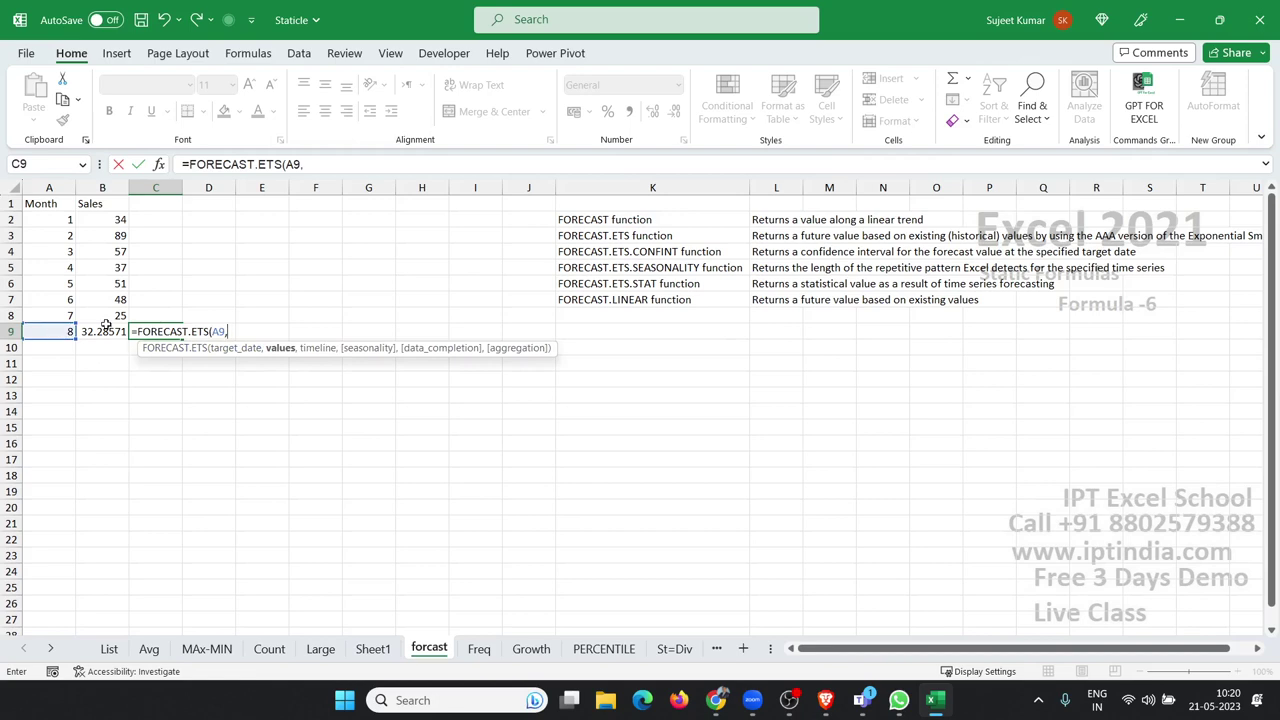
{"action": "left_click_drag", "start_coordinate": [104, 314], "coordinate": [101, 220]}
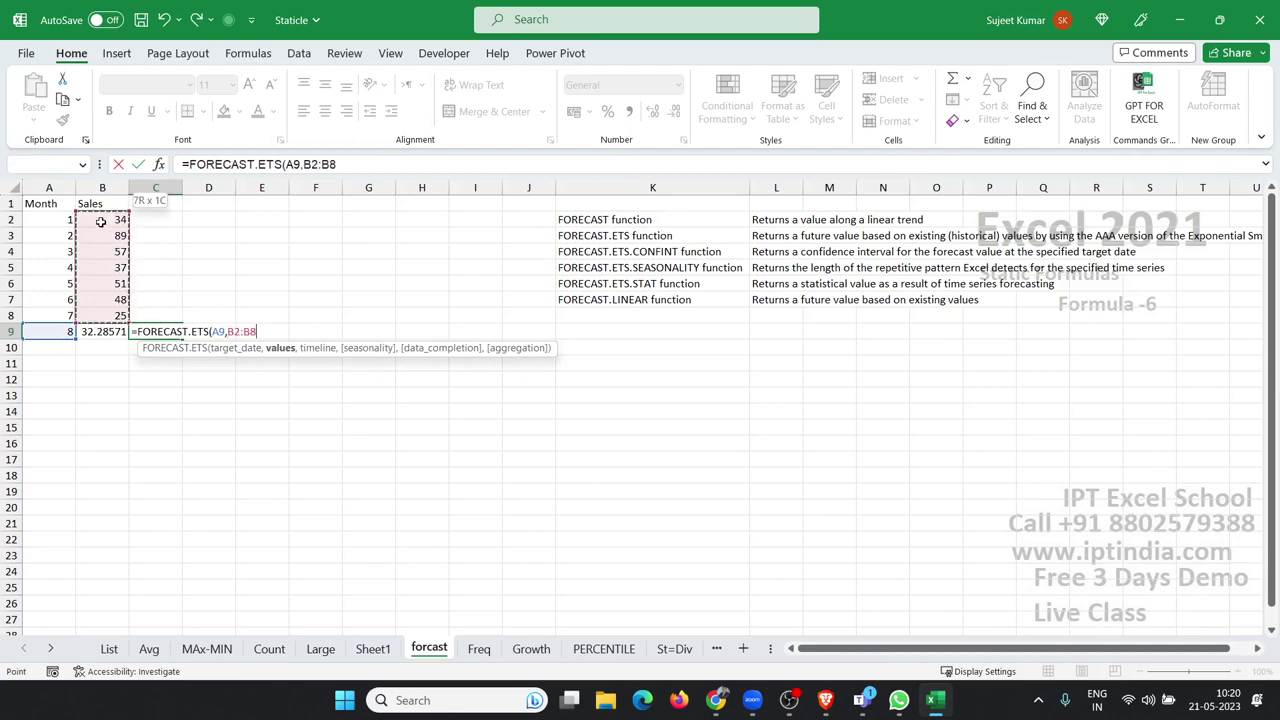
{"action": "type", "text": ","}
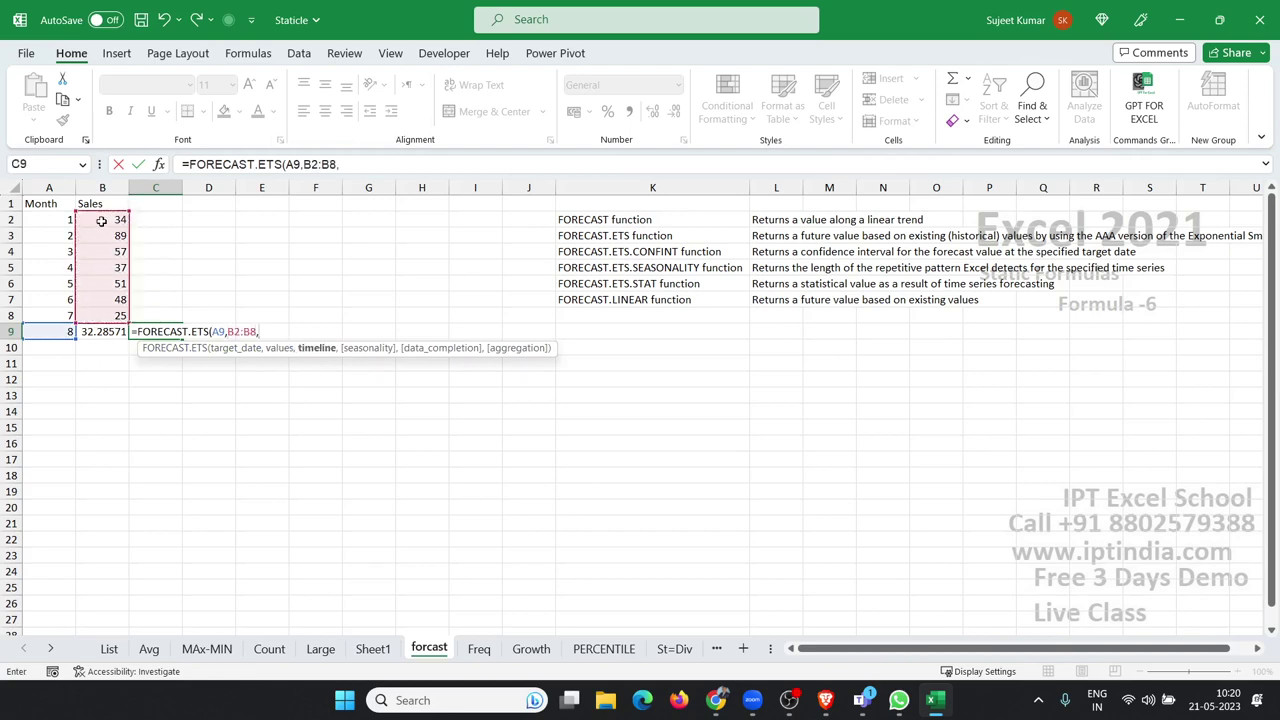
{"action": "left_click_drag", "start_coordinate": [63, 315], "coordinate": [60, 212]}
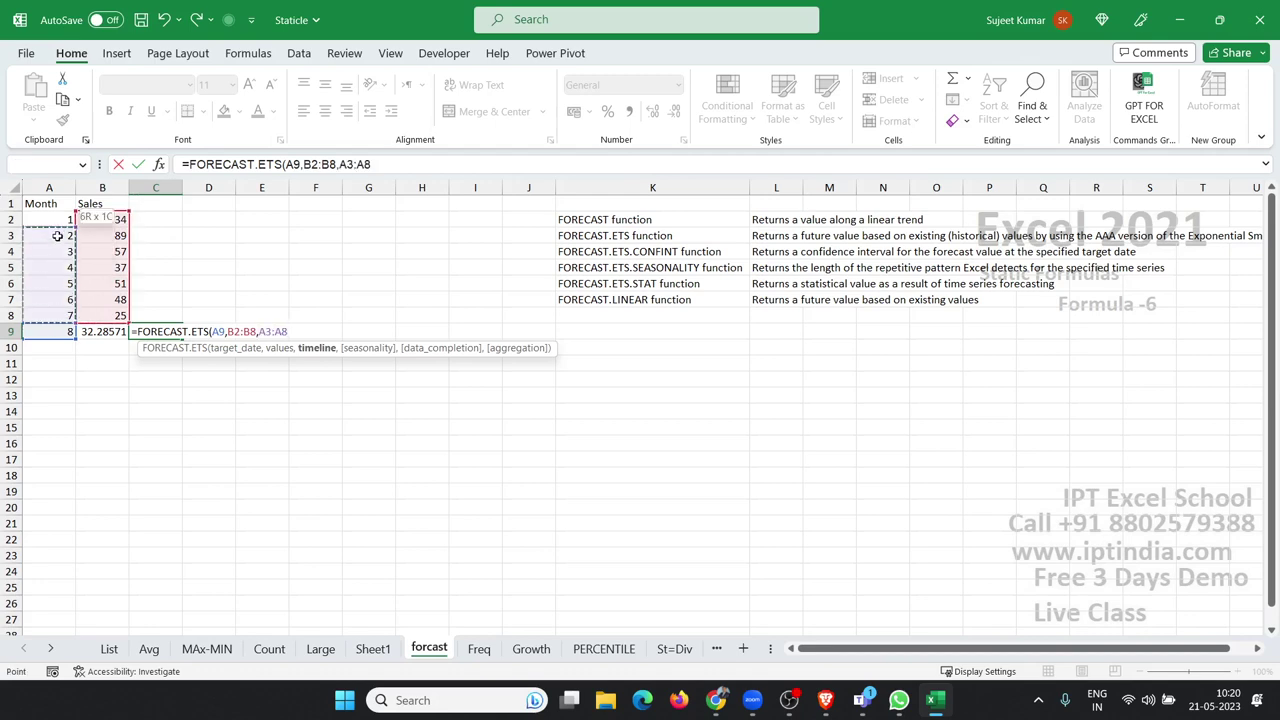
{"action": "key", "text": "Return"}
{"action": "key", "text": "Up"}
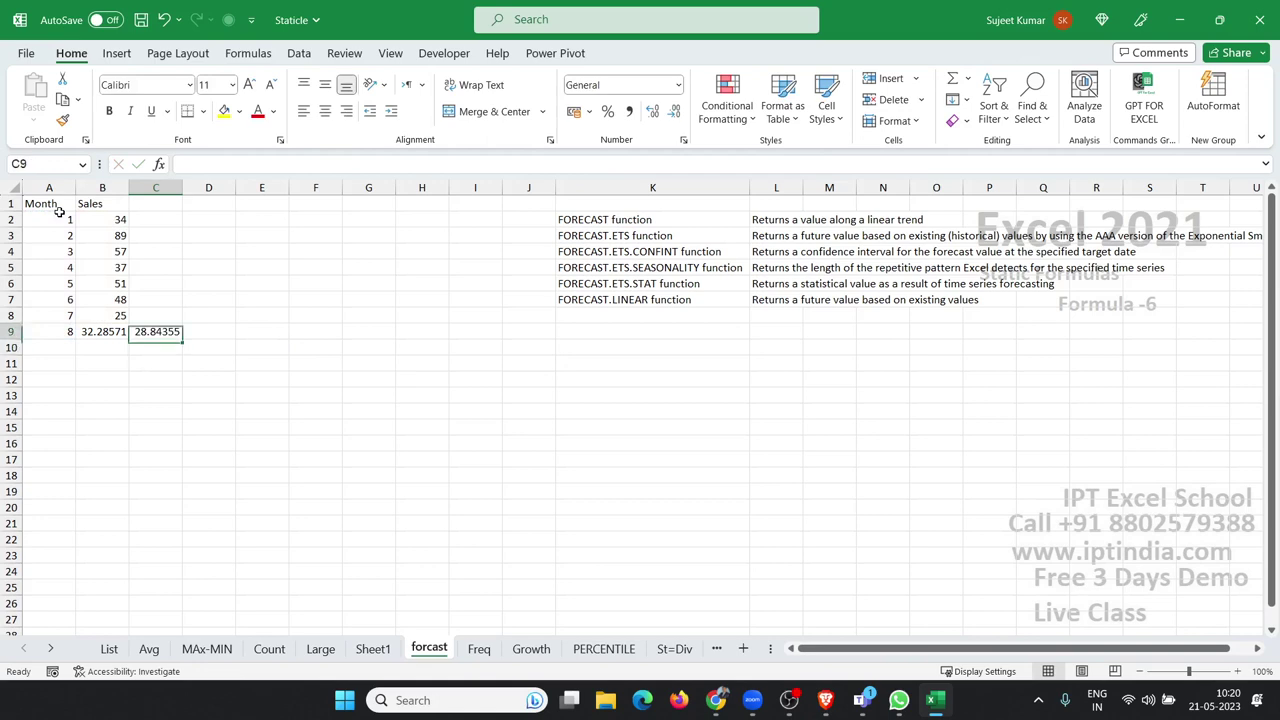
Step: Begin a forecast formula in D9, viewing the FORECAST.ETS.CONFINT suggestion
{"action": "key", "text": "Right"}
{"action": "type", "text": "=for"}
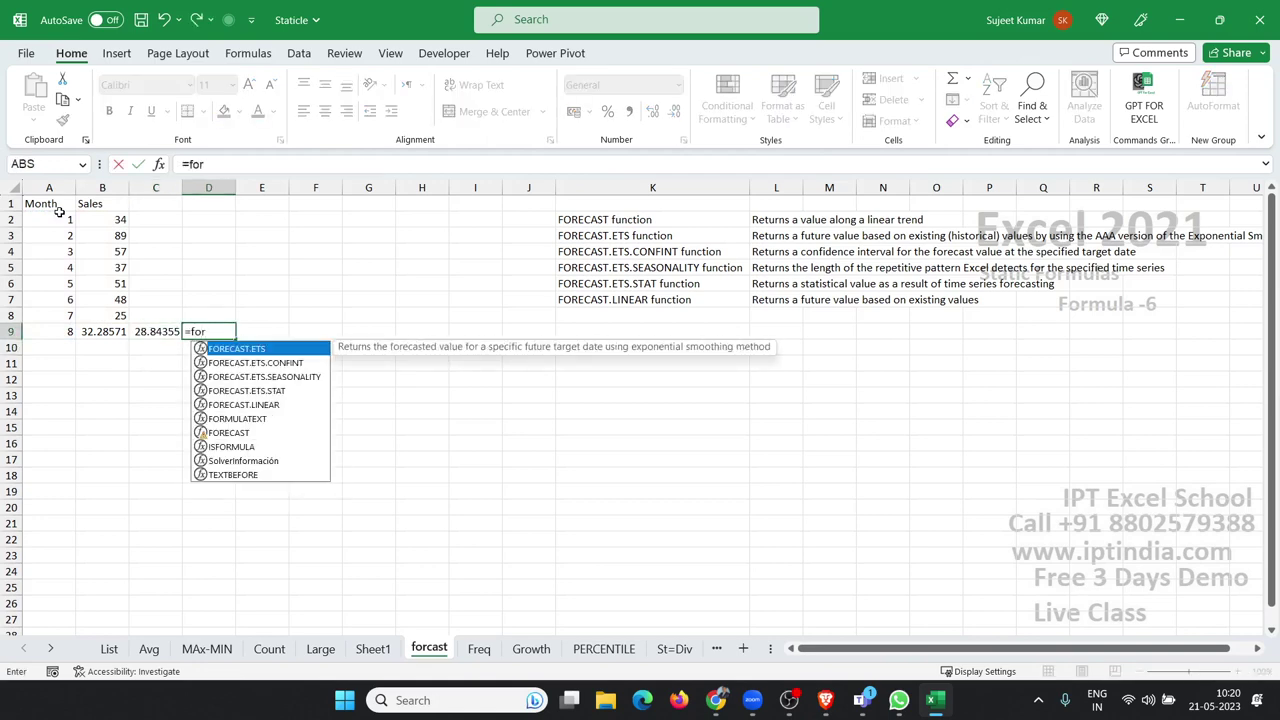
{"action": "key", "text": "Down"}
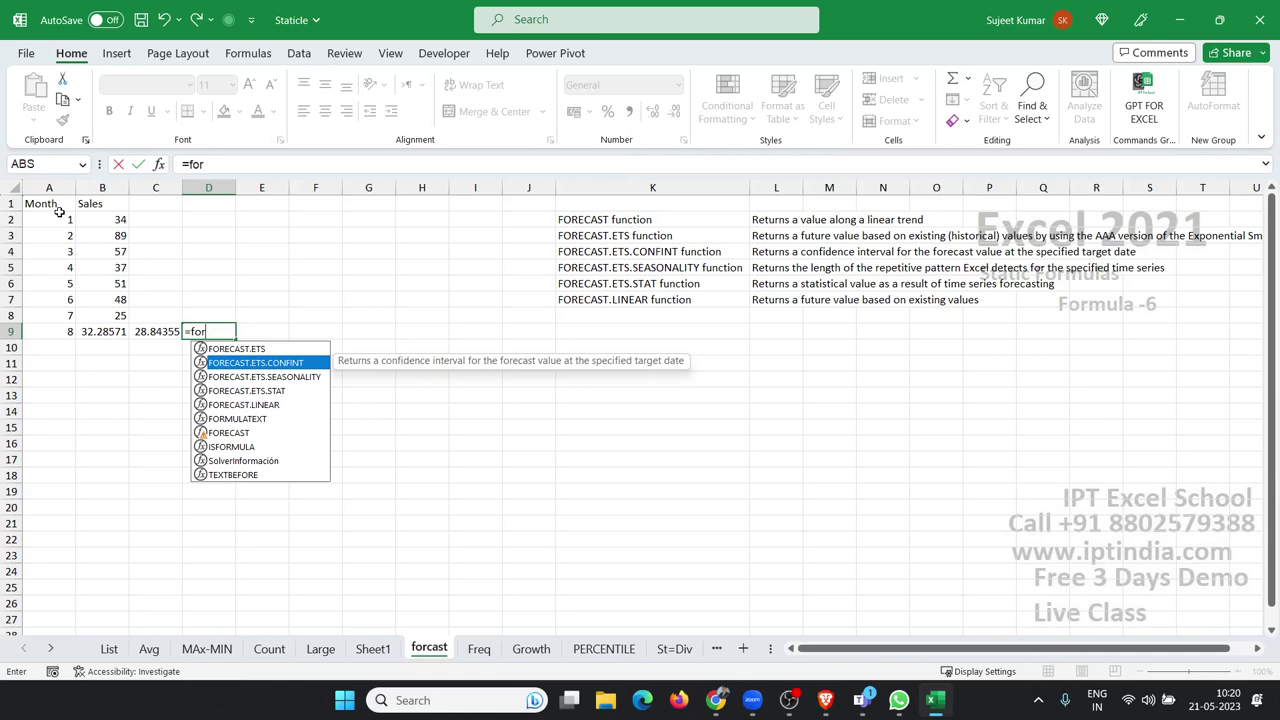
Step: In D9, compute FORECAST.ETS.CONFINT for month 8 (A9) from Sales B2:B8 over the Month range, giving 47.58015
{"action": "key", "text": "Tab"}
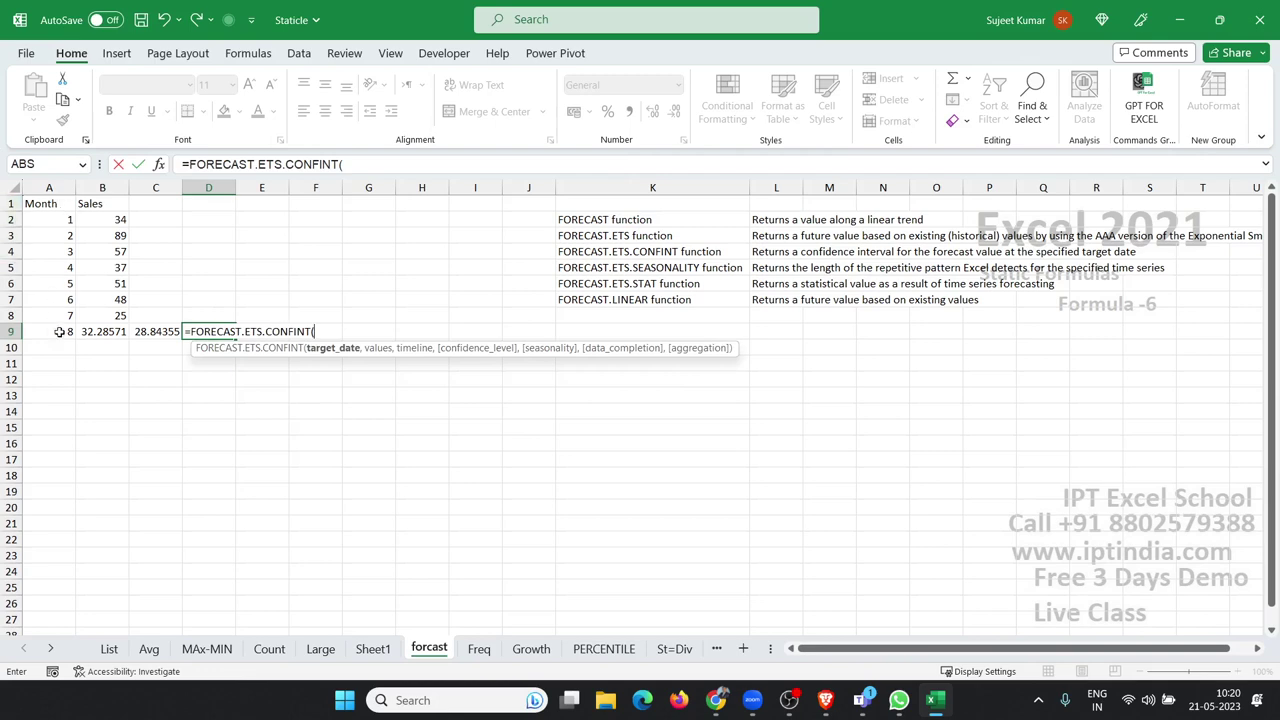
{"action": "left_click", "coordinate": [61, 333]}
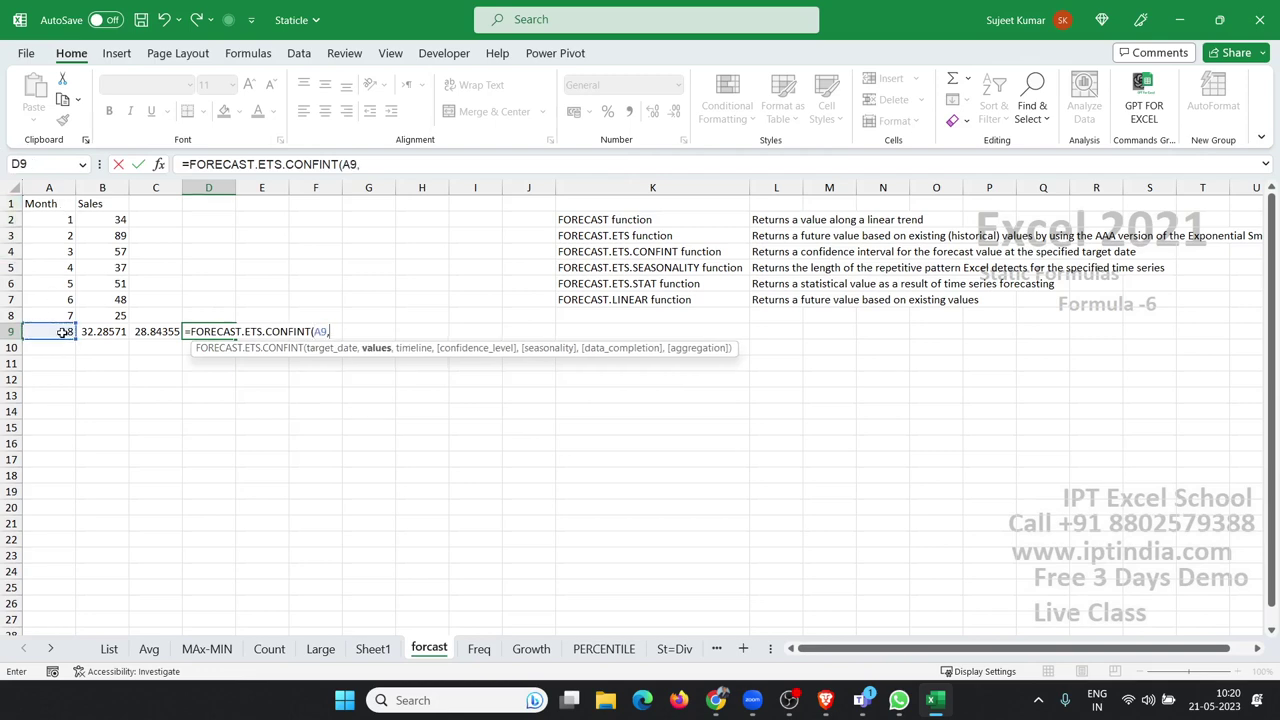
{"action": "left_click_drag", "start_coordinate": [106, 313], "coordinate": [120, 216]}
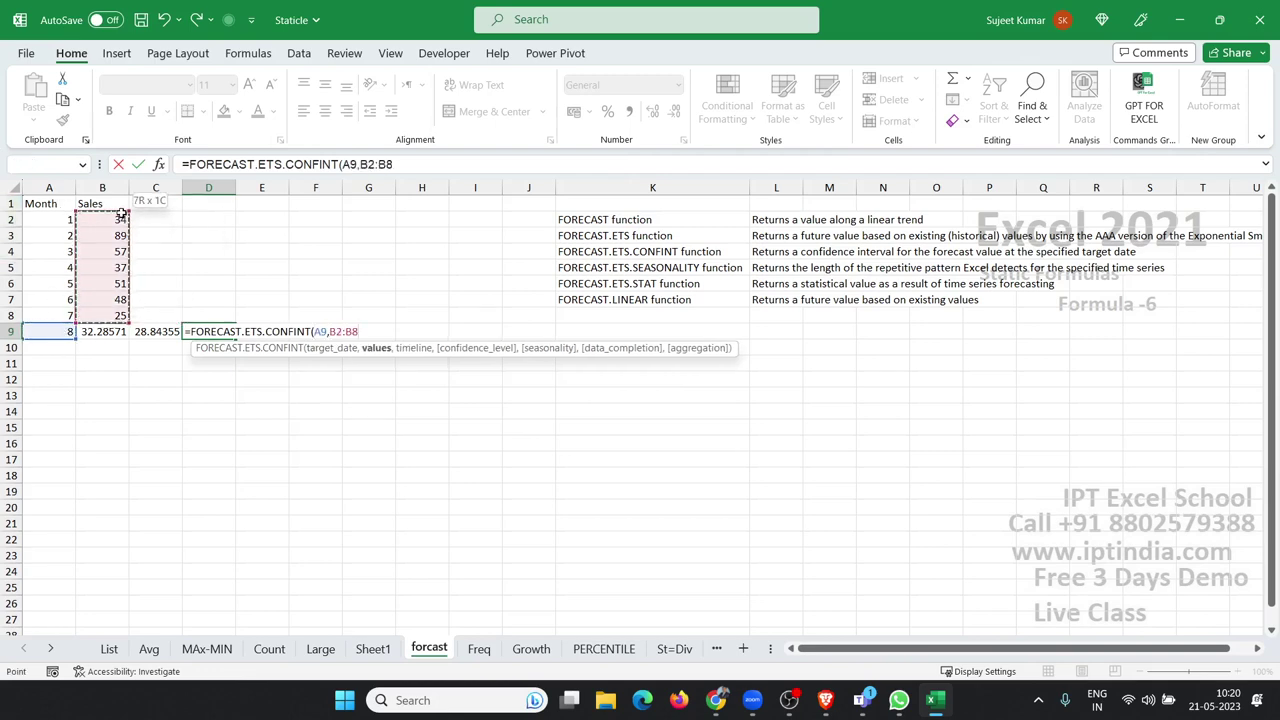
{"action": "type", "text": ","}
{"action": "left_click_drag", "start_coordinate": [49, 314], "coordinate": [61, 222]}
{"action": "key", "text": "Return"}
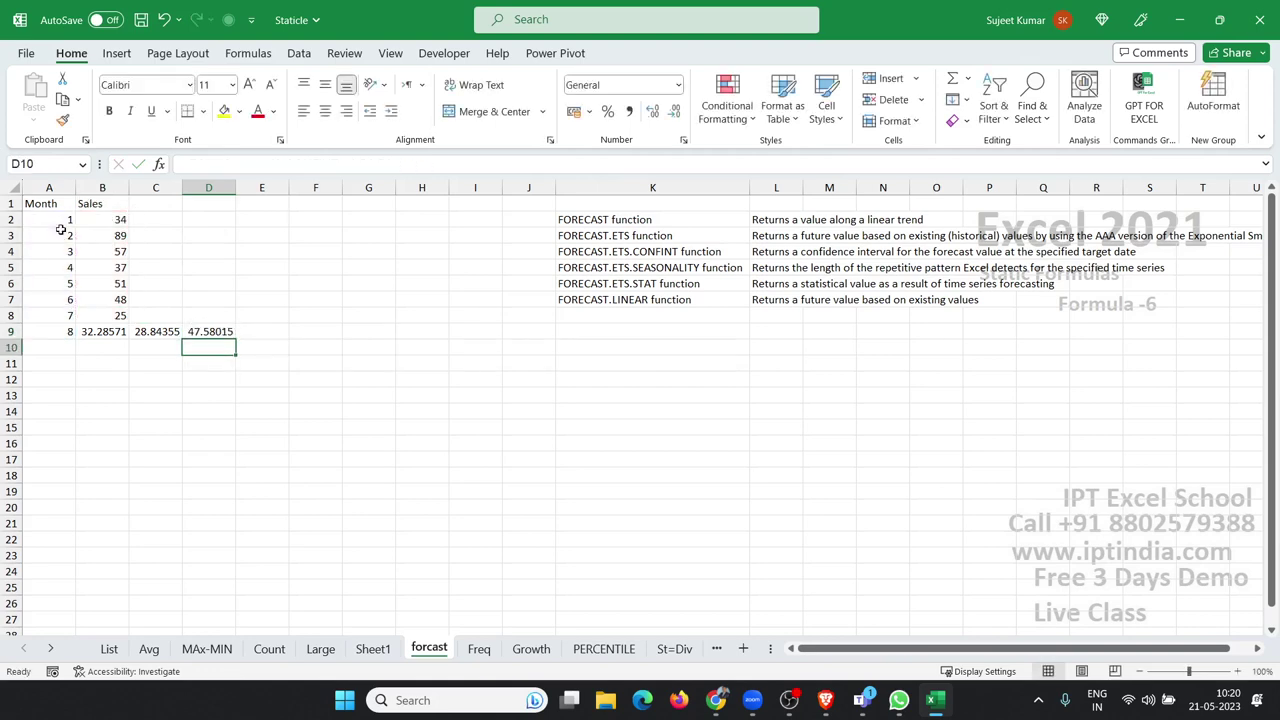
{"action": "key", "text": "Up"}
{"action": "key", "text": "Right"}
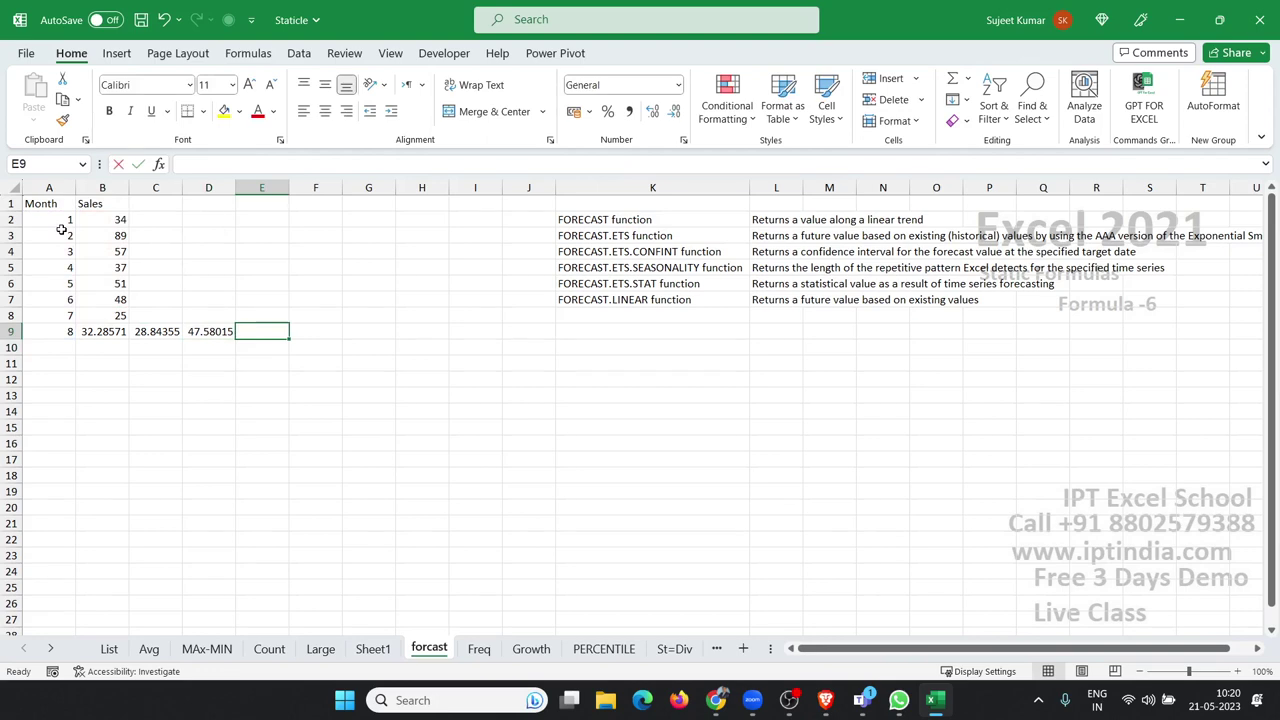
Step: Enter =FORECAST.ETS.SEASONALITY(B2:B8,A2:A8) in E9
{"action": "type", "text": "=for"}
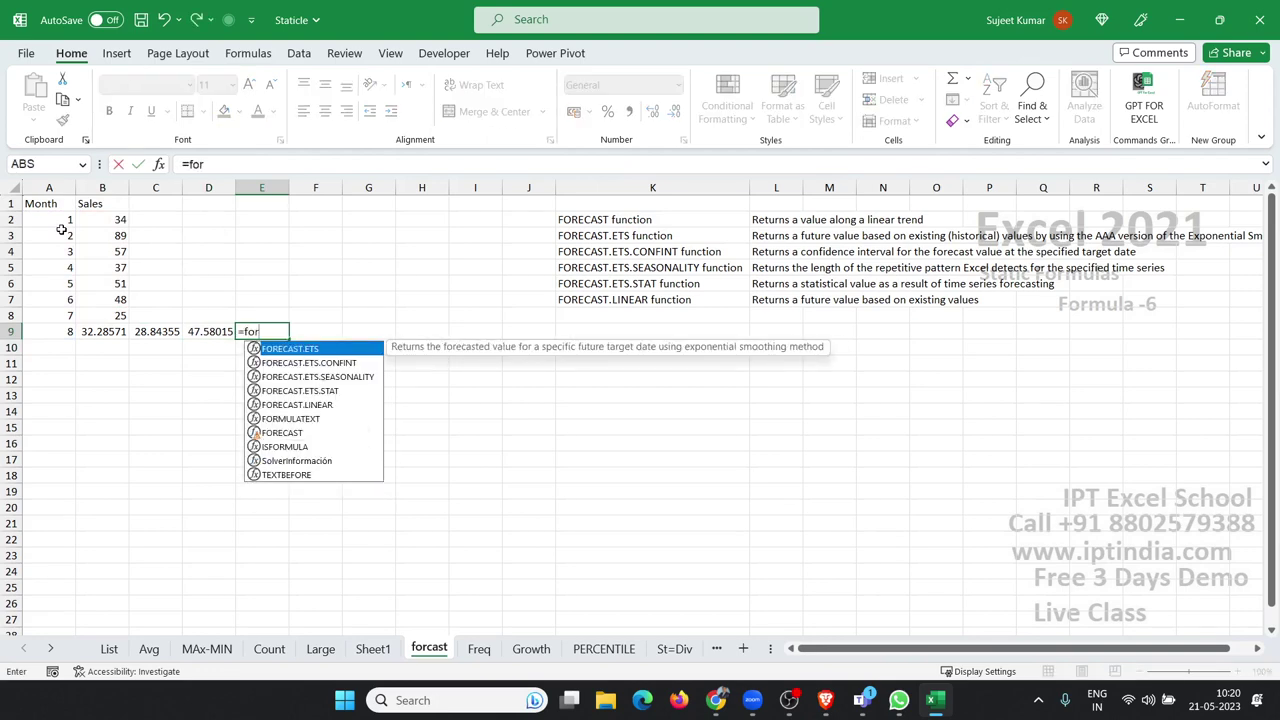
{"action": "key", "text": "Down"}
{"action": "key", "text": "Down"}
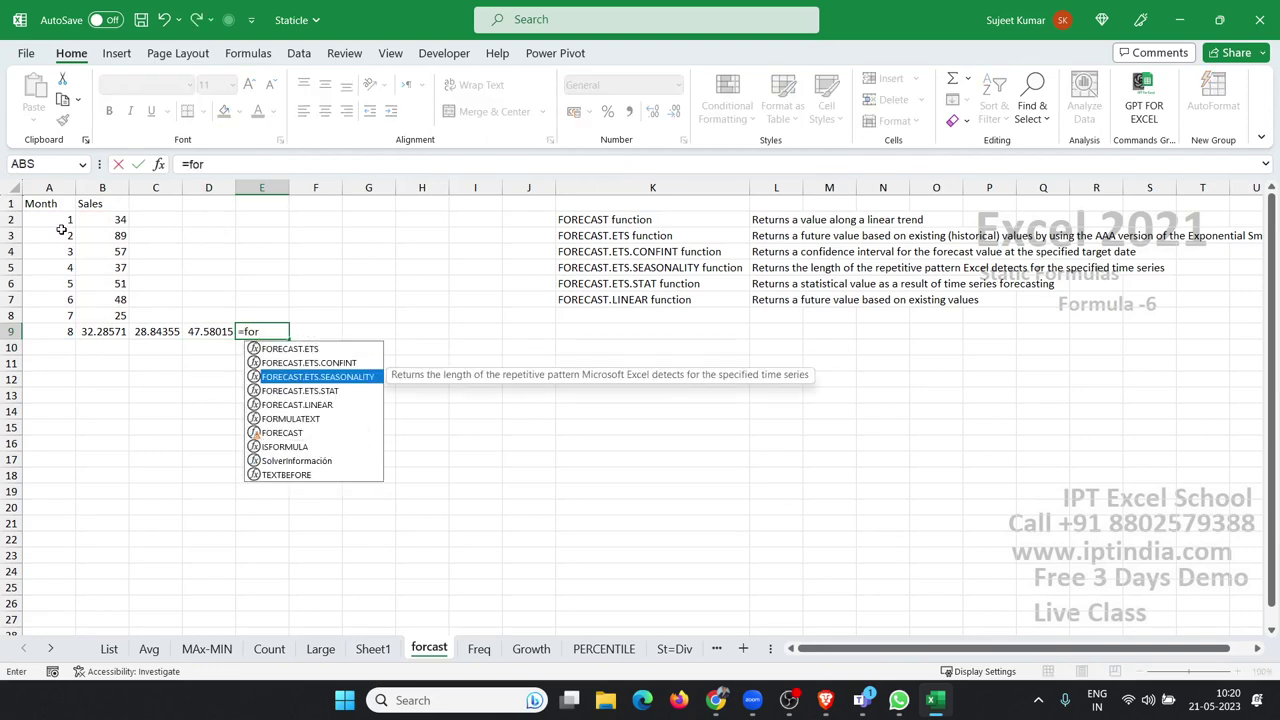
{"action": "key", "text": "Tab"}
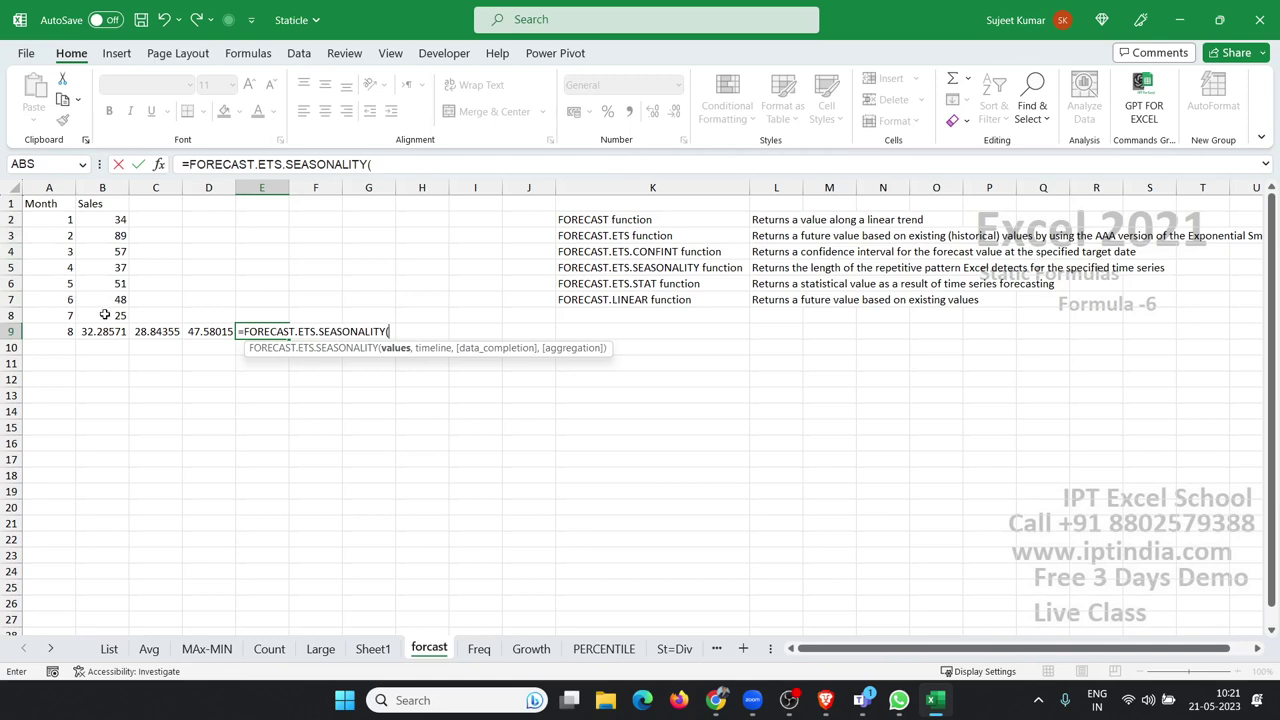
{"action": "left_click_drag", "start_coordinate": [104, 315], "coordinate": [102, 223]}
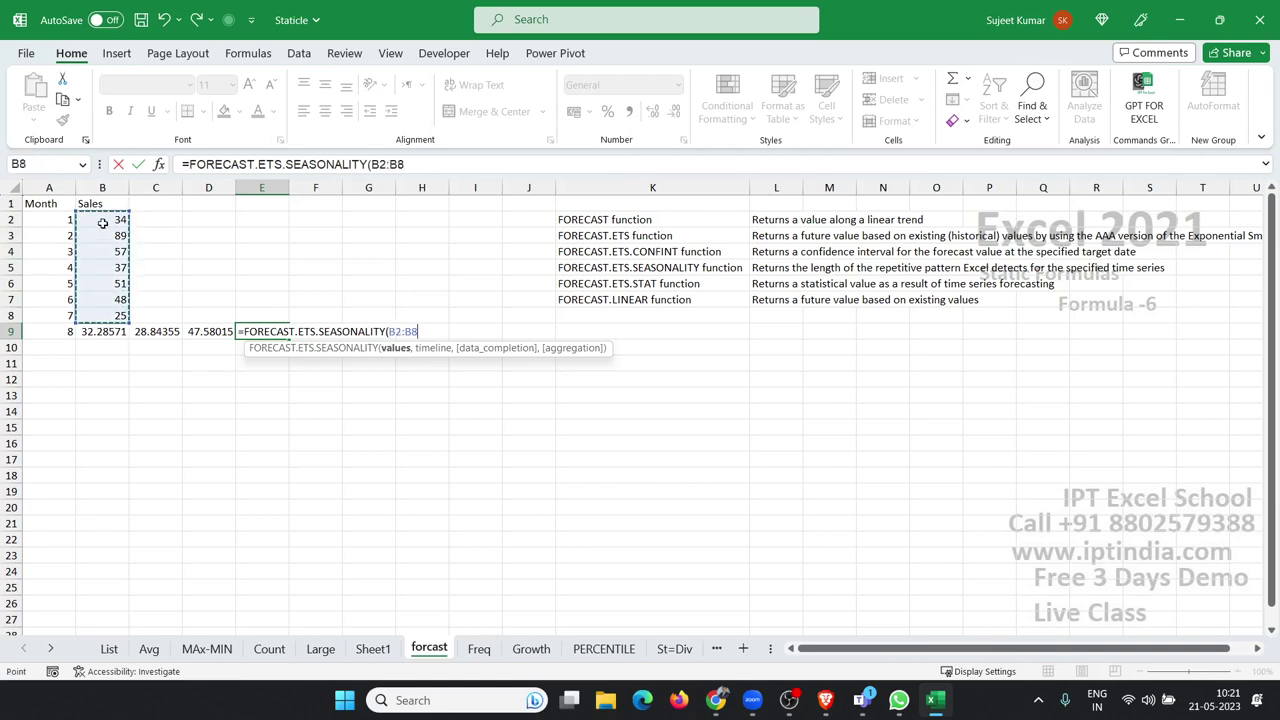
{"action": "type", "text": ","}
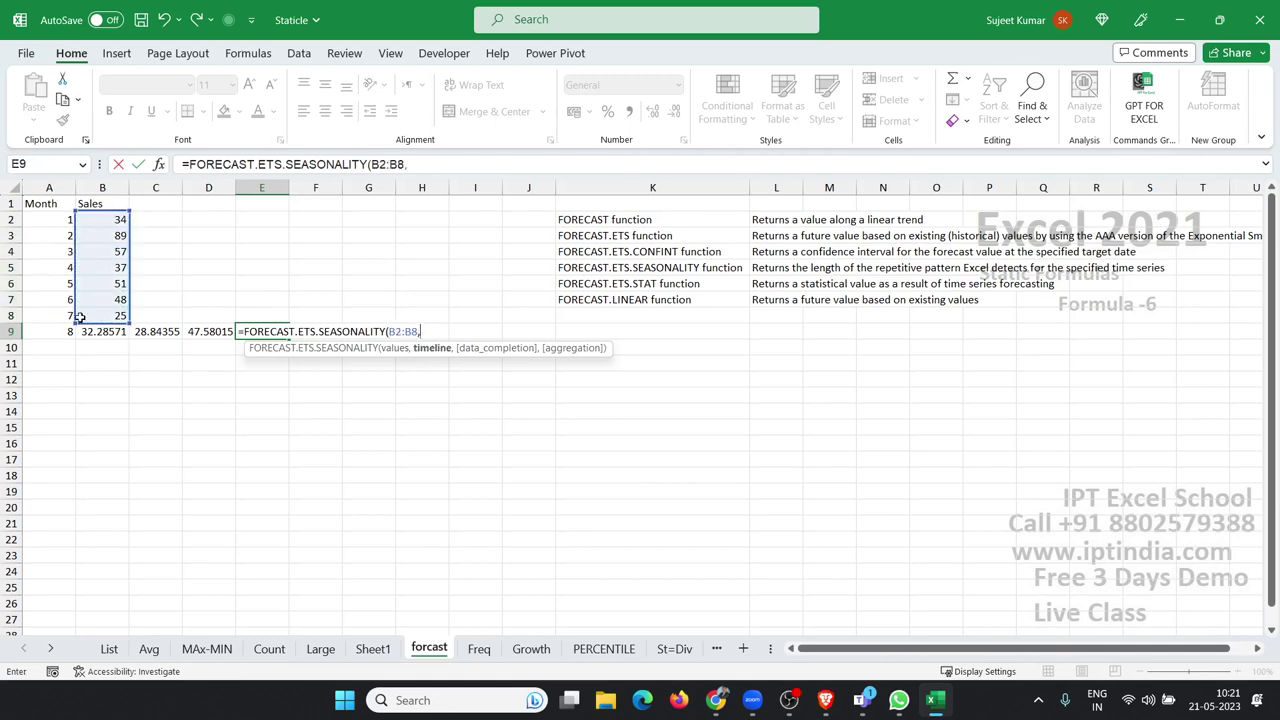
{"action": "left_click_drag", "start_coordinate": [72, 316], "coordinate": [71, 220]}
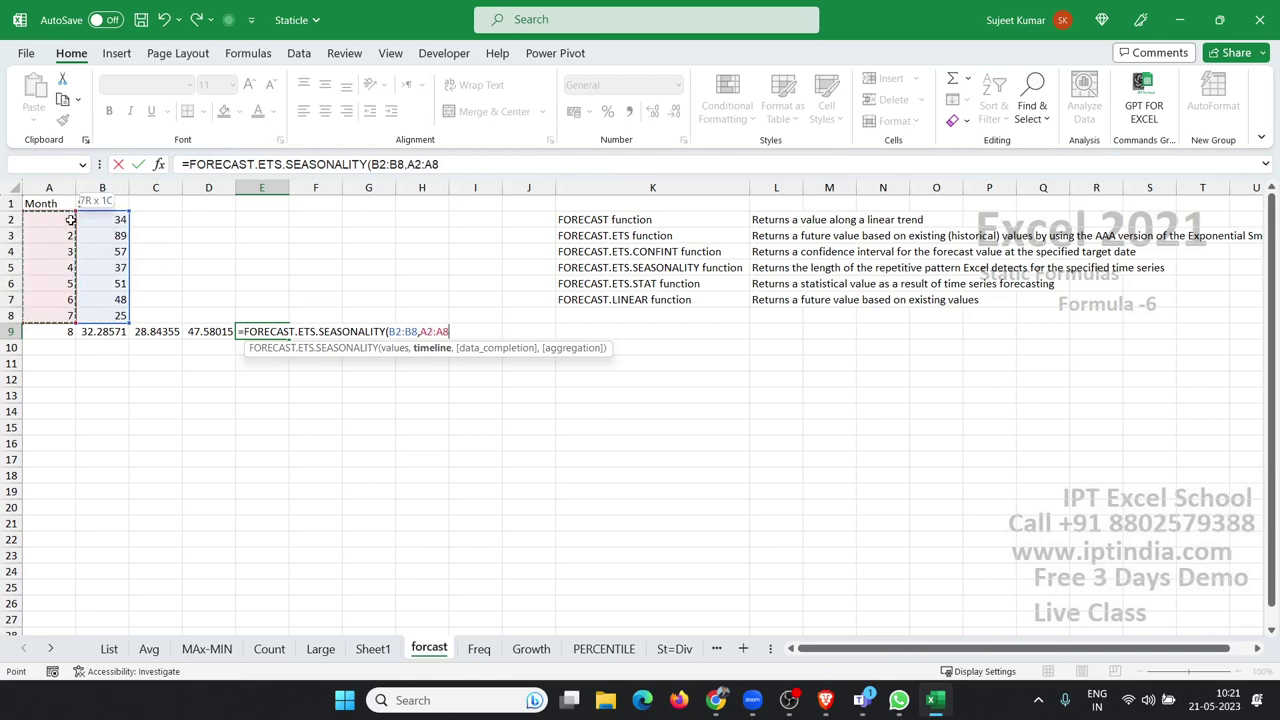
{"action": "key", "text": "Return"}
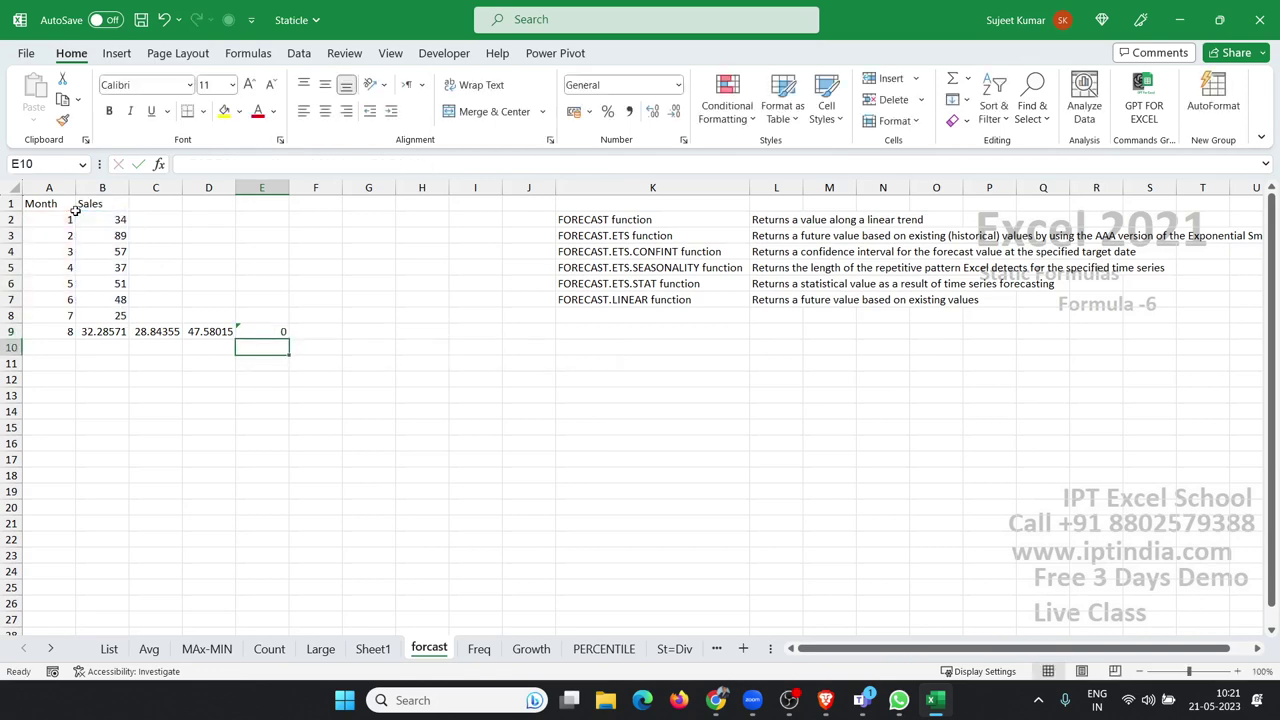
{"action": "key", "text": "Up"}
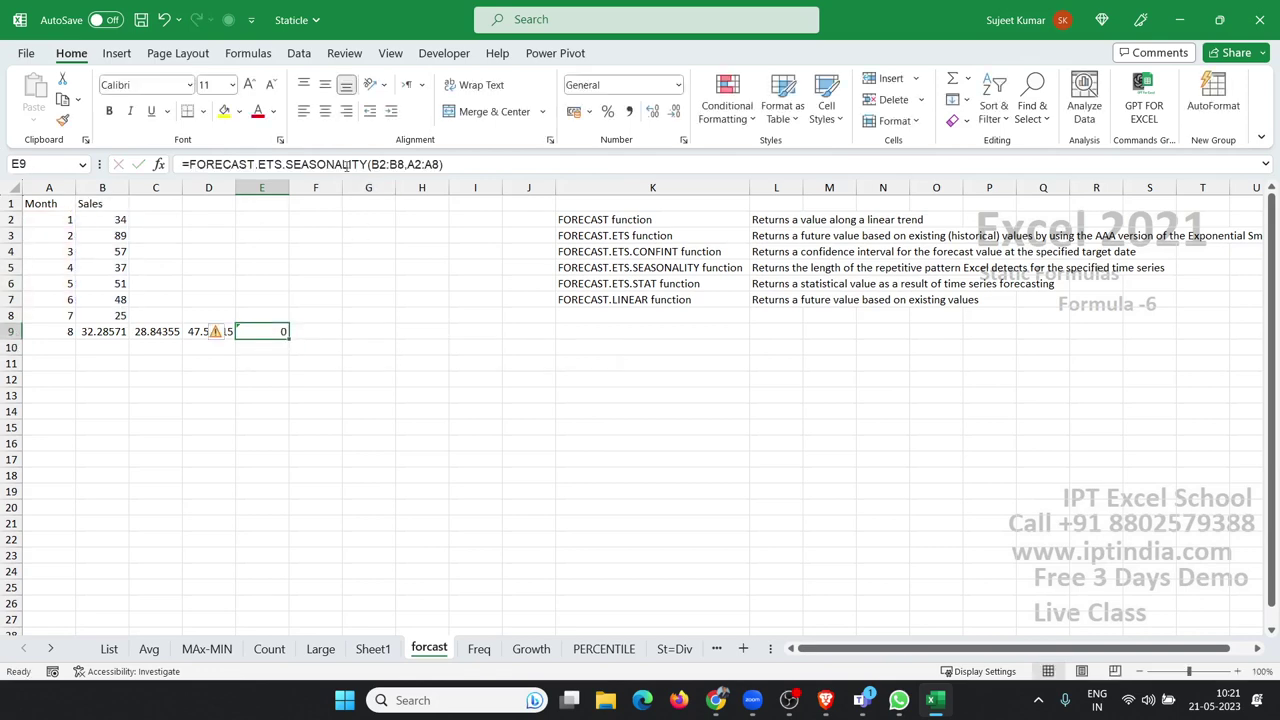
Step: Edit E9's formula to add the arguments 1,1, so it returns 0
{"action": "key", "text": "F2"}
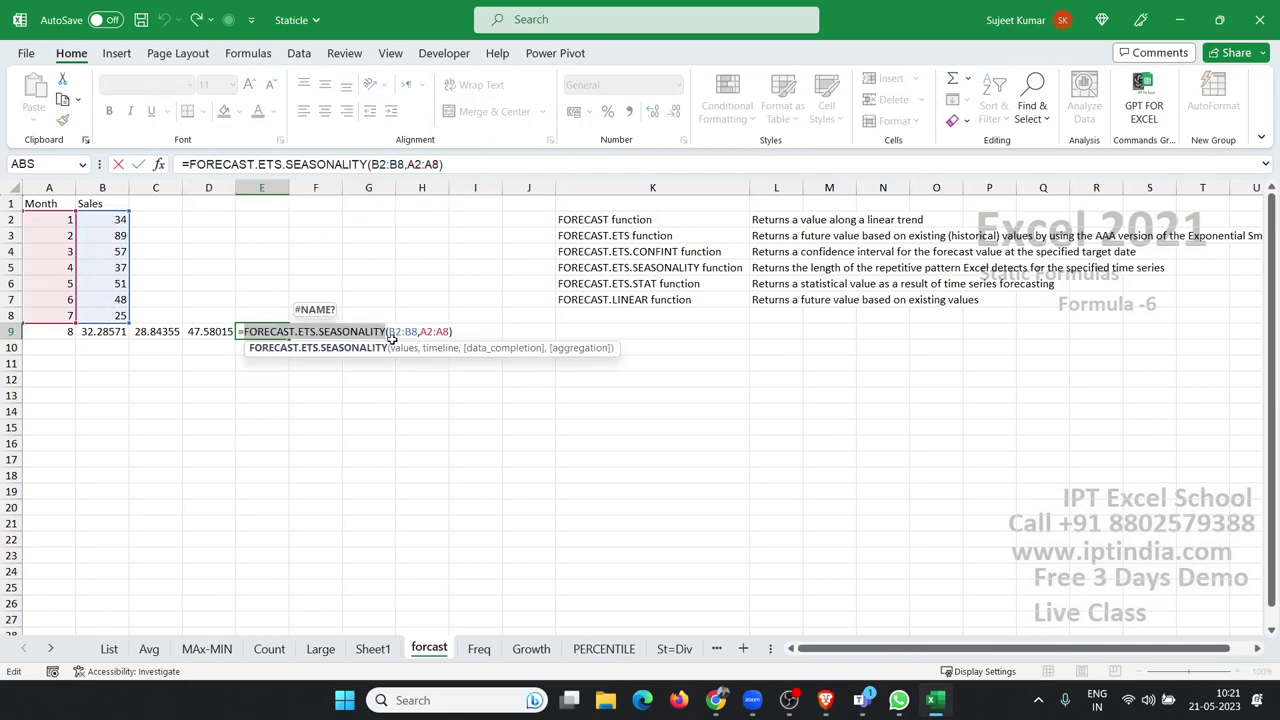
{"action": "key", "text": "Left"}
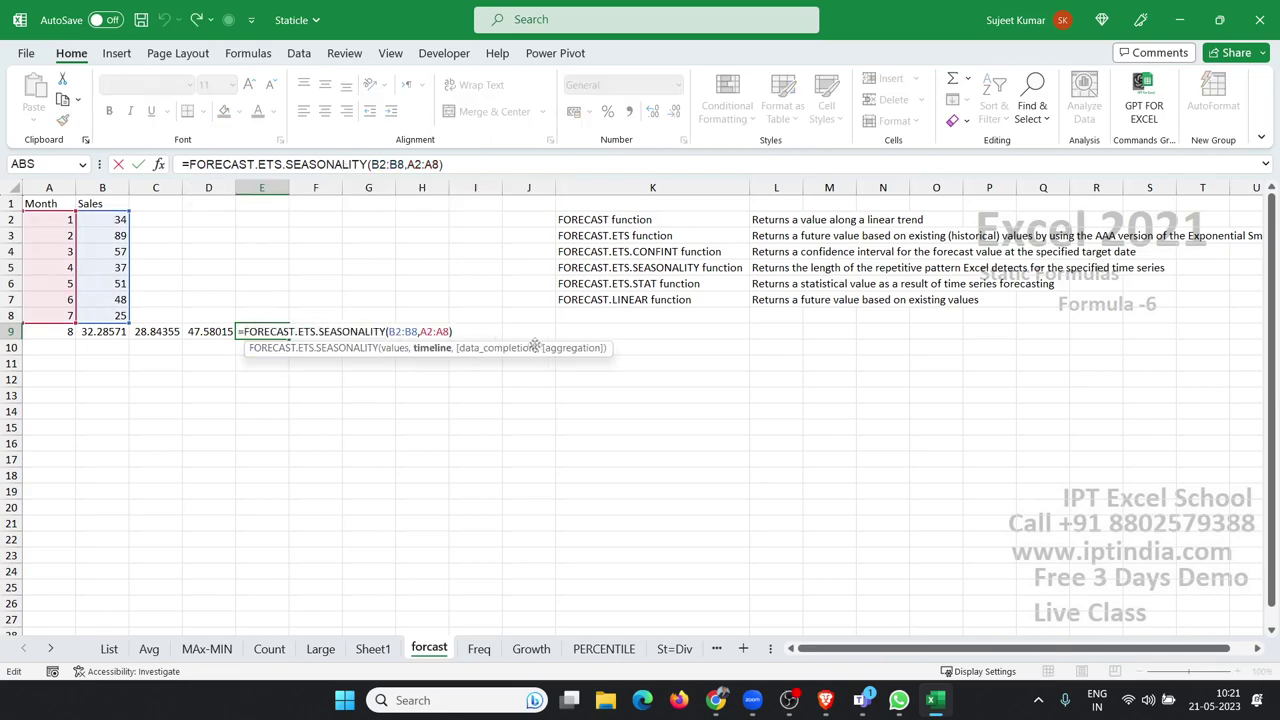
{"action": "type", "text": "."}
{"action": "key", "text": "BackSpace"}
{"action": "type", "text": ",30"}
{"action": "key", "text": "BackSpace"}
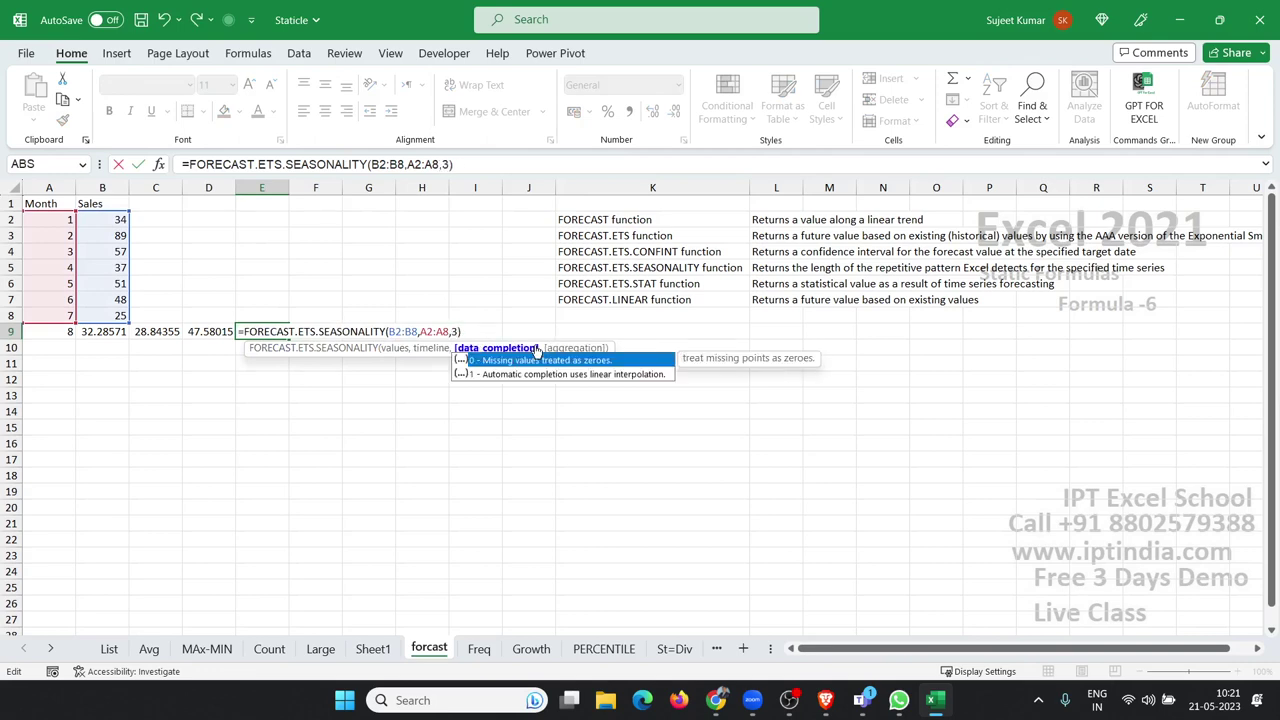
{"action": "key", "text": "BackSpace"}
{"action": "type", "text": "1"}
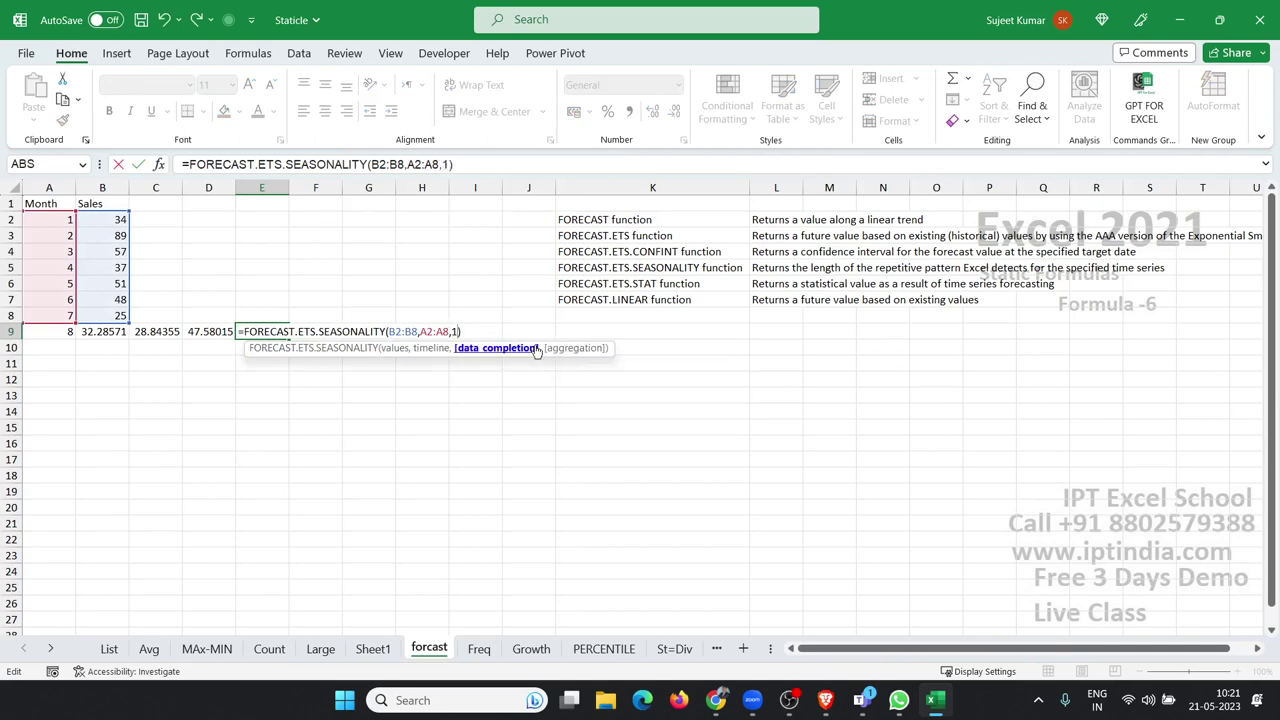
{"action": "type", "text": ","}
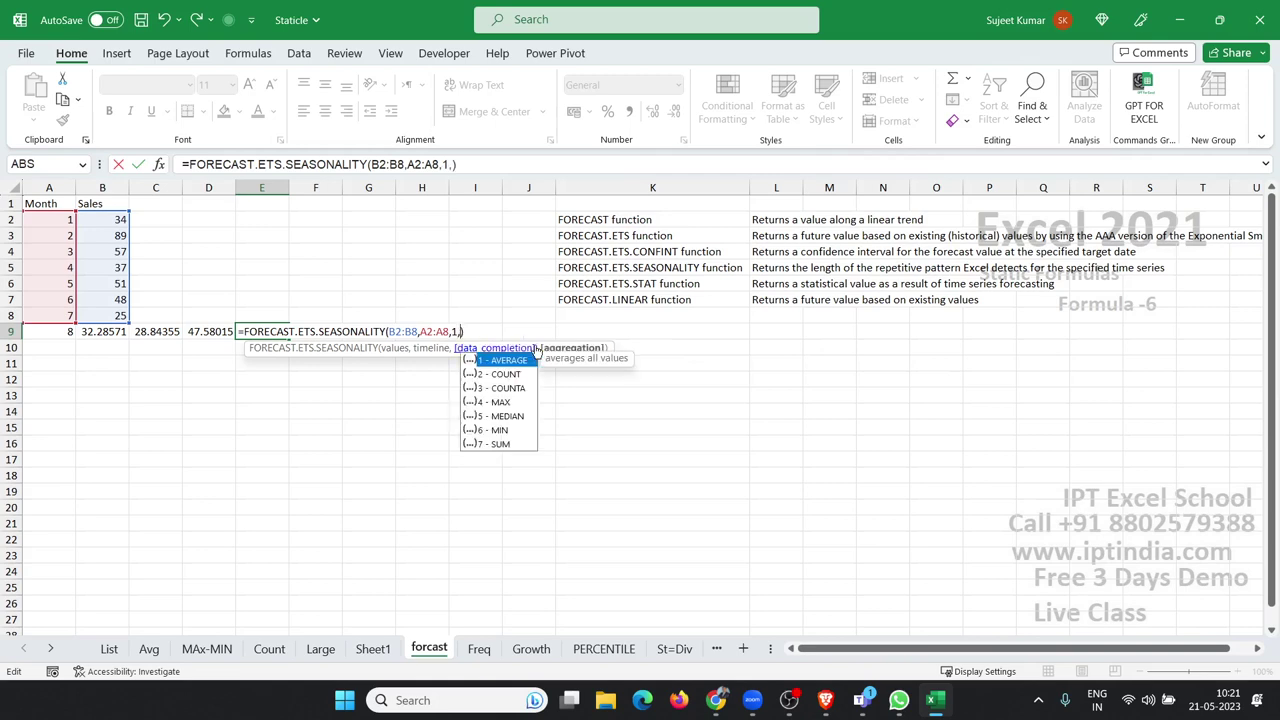
{"action": "type", "text": "1"}
{"action": "key", "text": "Return"}
{"action": "key", "text": "Up"}
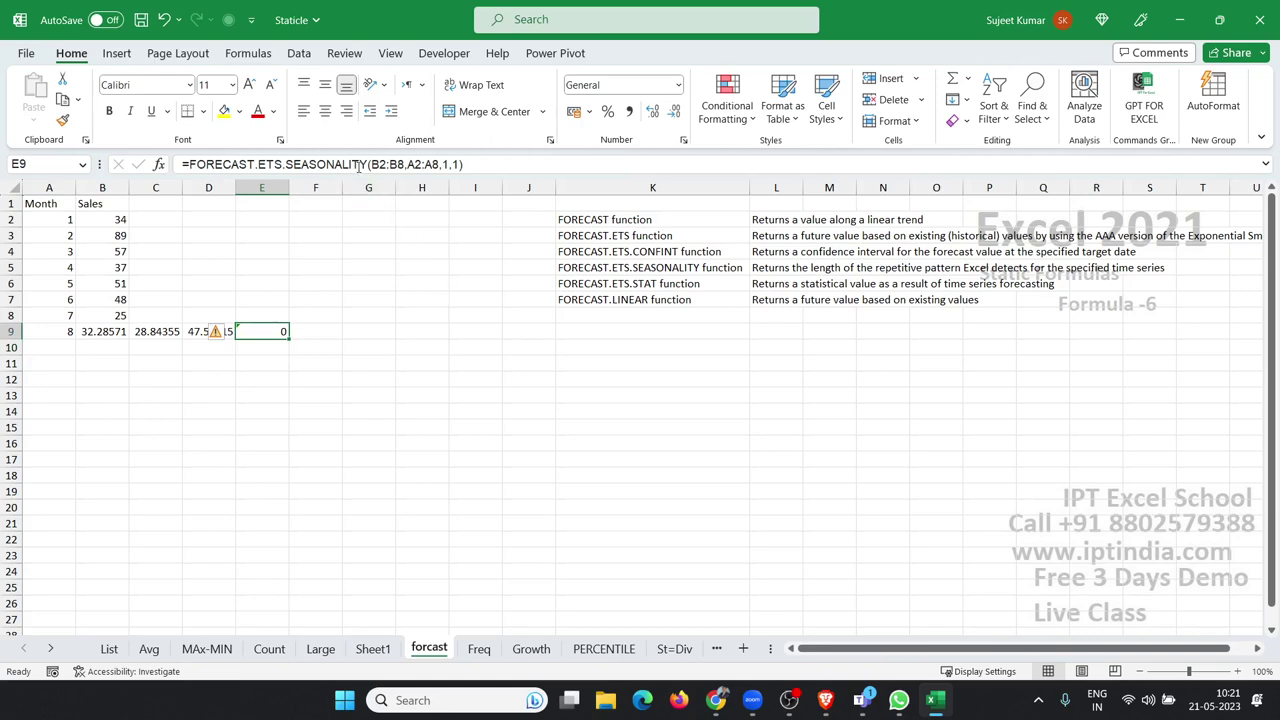
{"action": "left_click", "coordinate": [358, 166]}
{"action": "key", "text": "Escape"}
Step: Build a line-chart forecast worksheet from A1:B8 with Data > Forecast Sheet, creating Sheet2
{"action": "left_click_drag", "start_coordinate": [104, 317], "coordinate": [34, 208]}
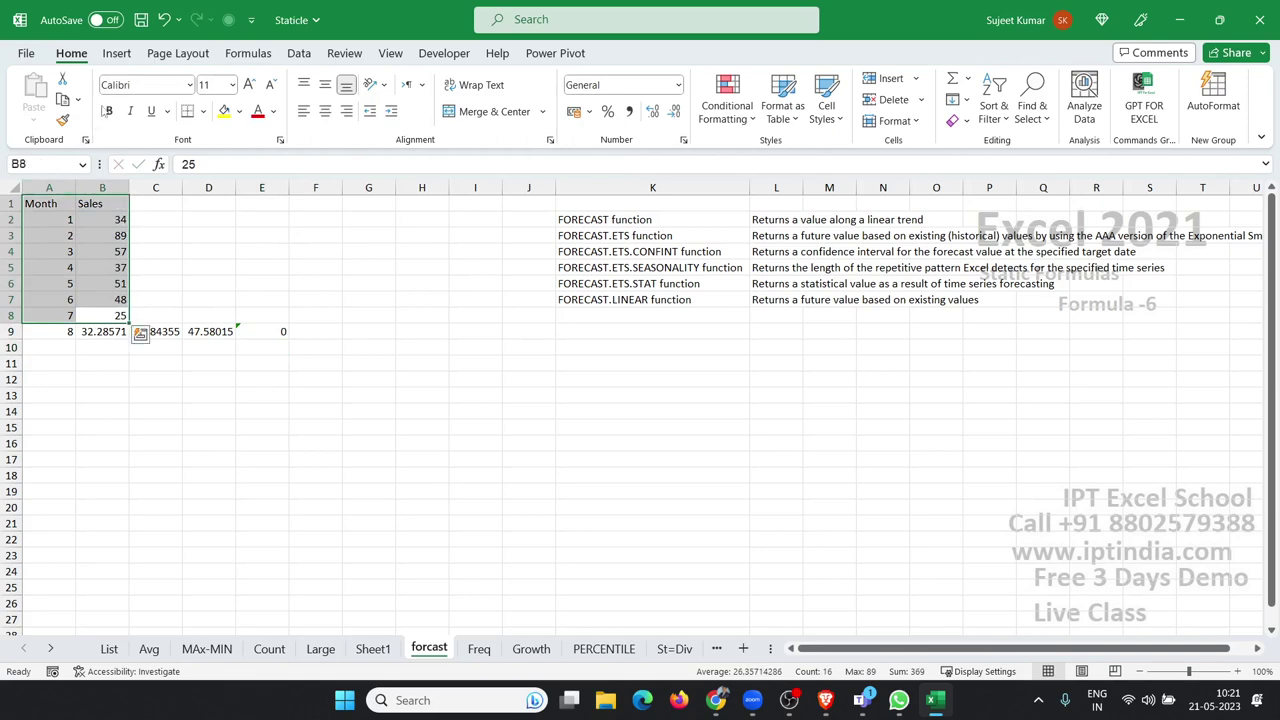
{"action": "left_click", "coordinate": [117, 53]}
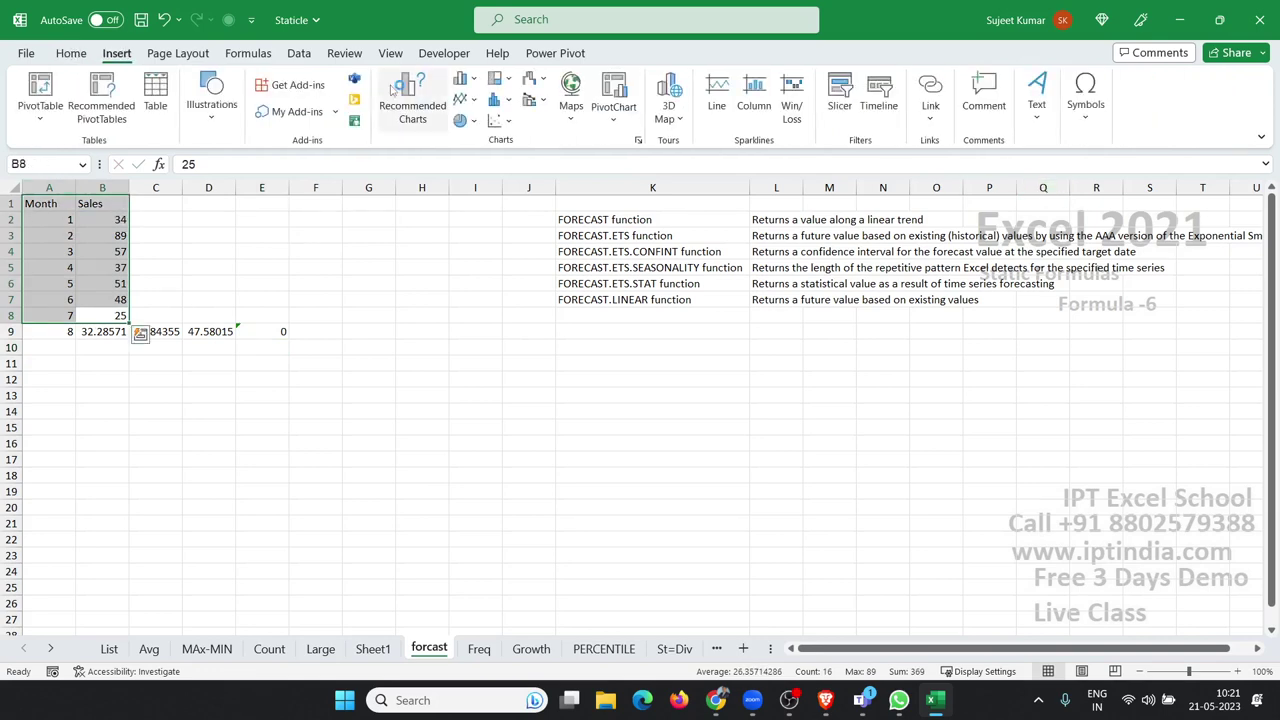
{"action": "left_click", "coordinate": [300, 54]}
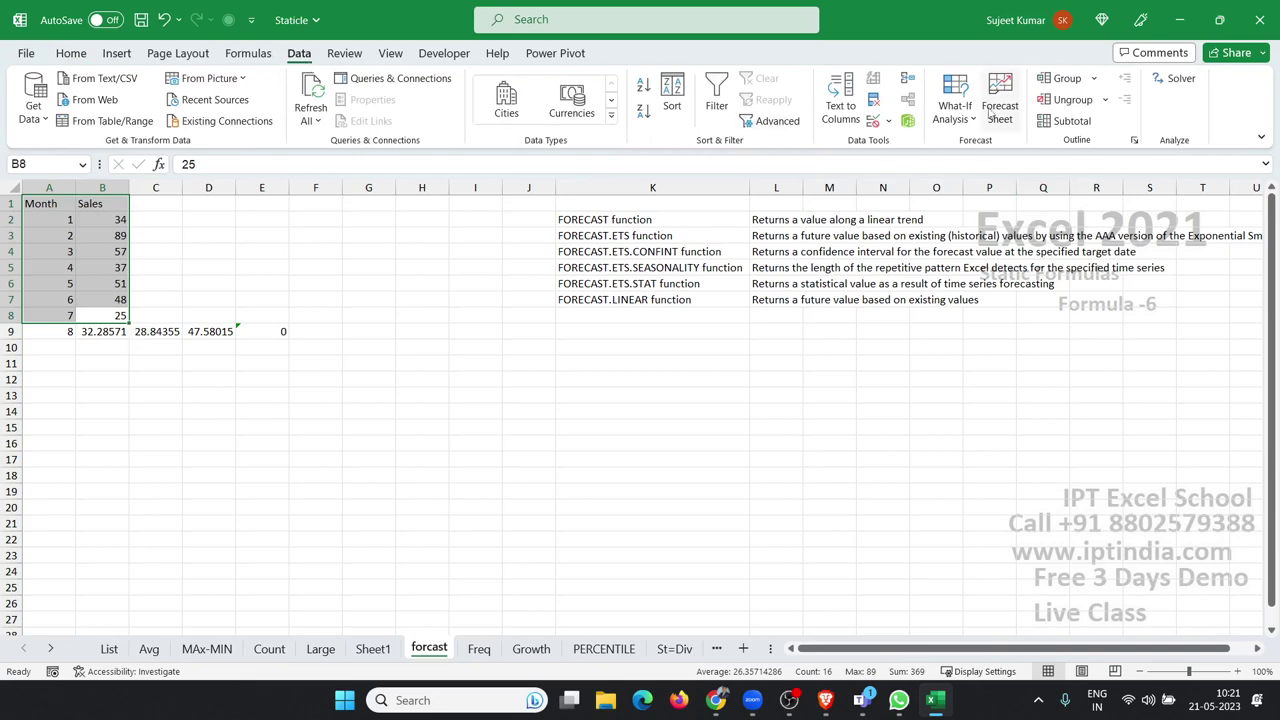
{"action": "left_click", "coordinate": [1000, 105]}
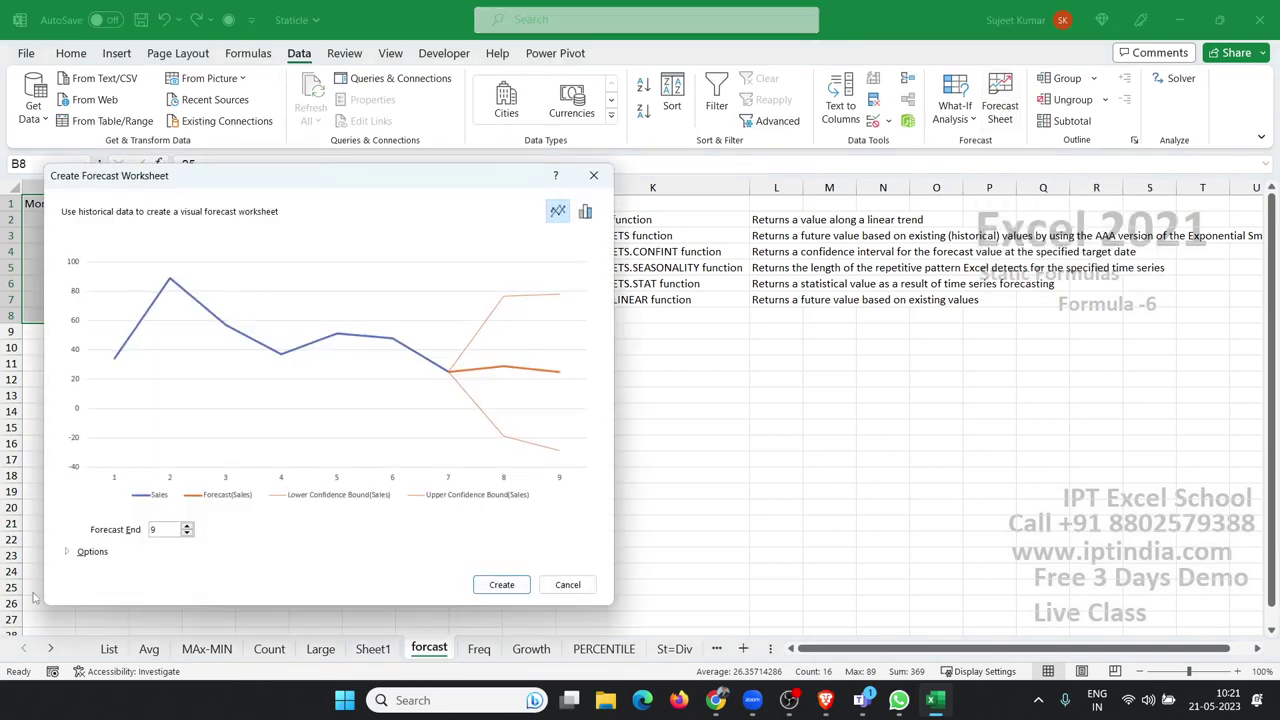
{"action": "left_click", "coordinate": [84, 553]}
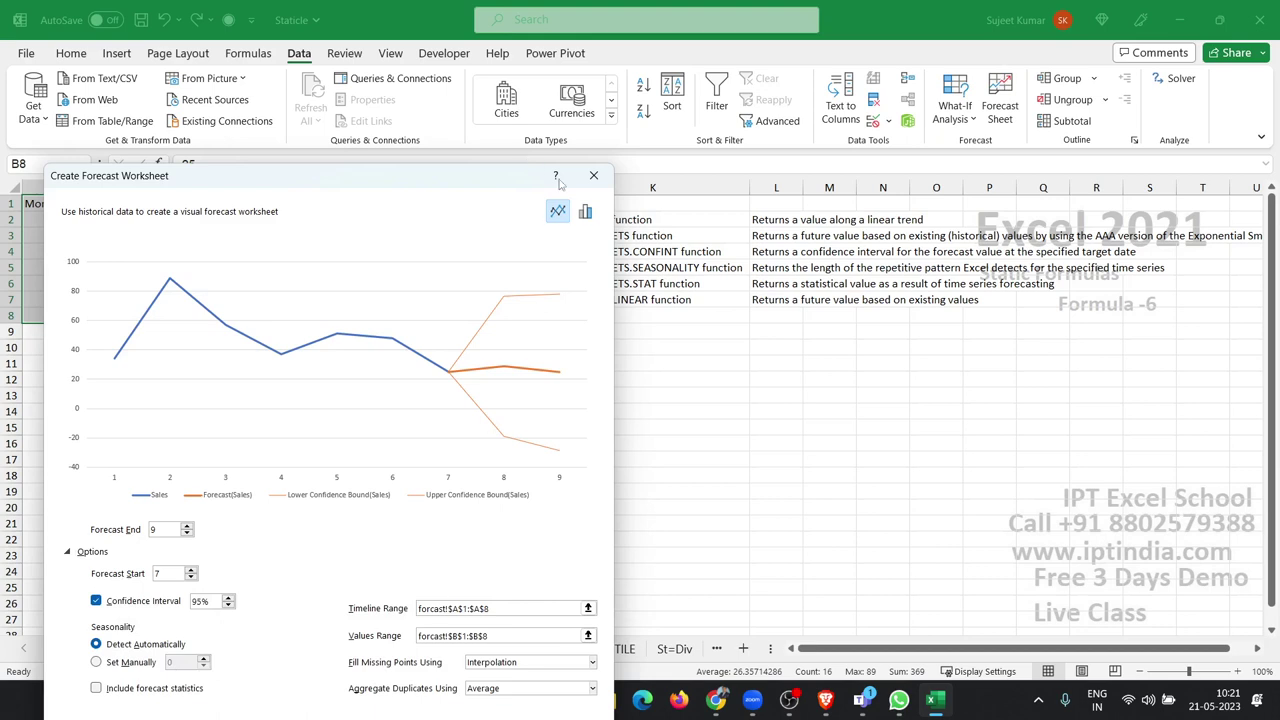
{"action": "left_click", "coordinate": [585, 212]}
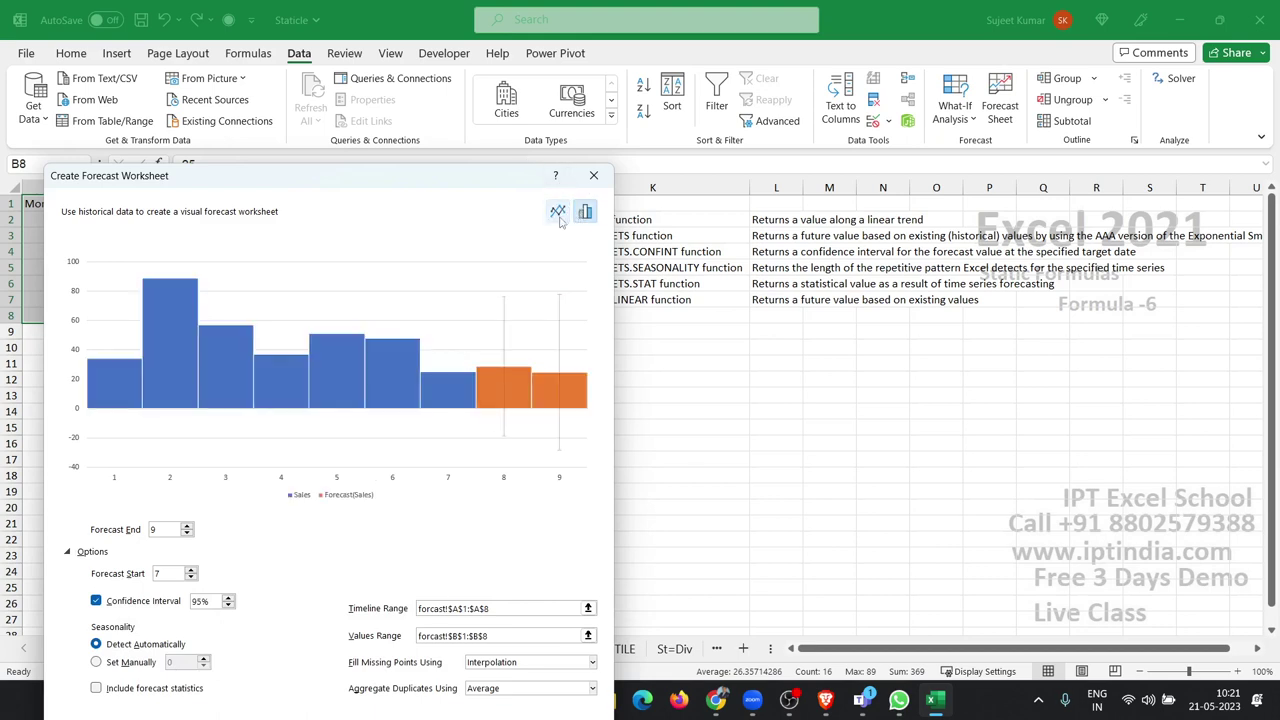
{"action": "left_click", "coordinate": [557, 211]}
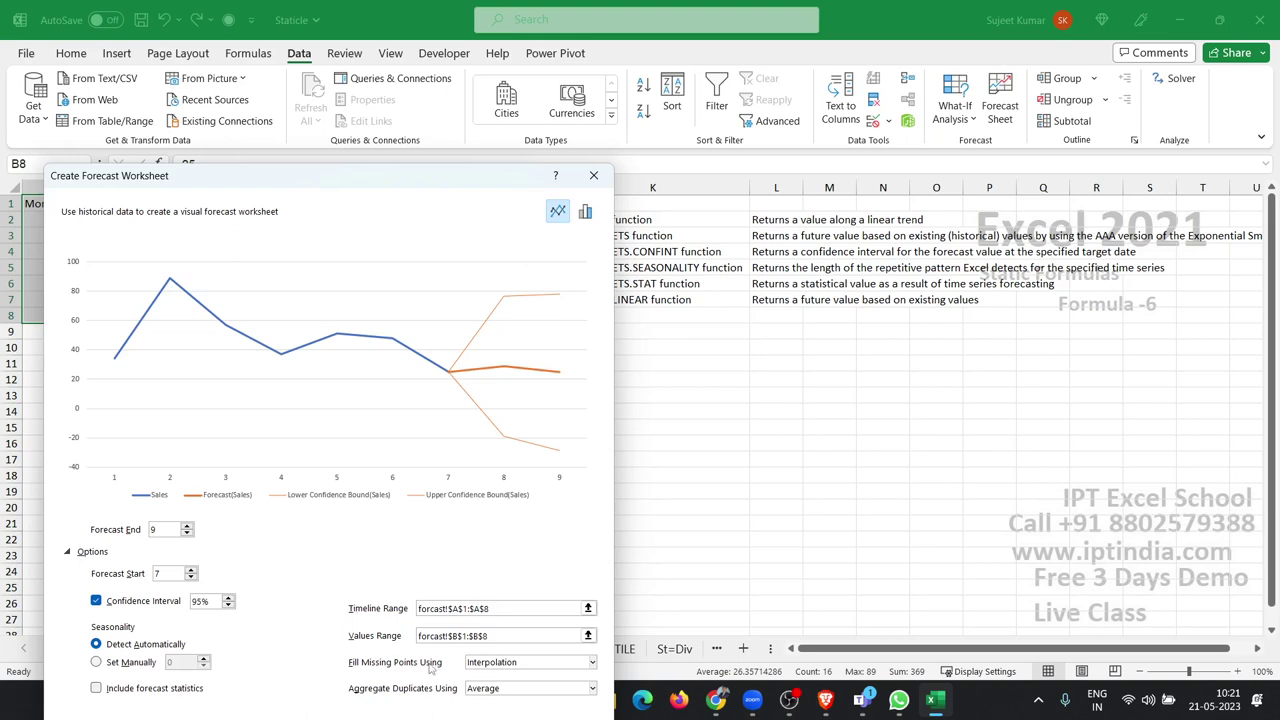
{"action": "left_click_drag", "start_coordinate": [364, 176], "coordinate": [390, 78]}
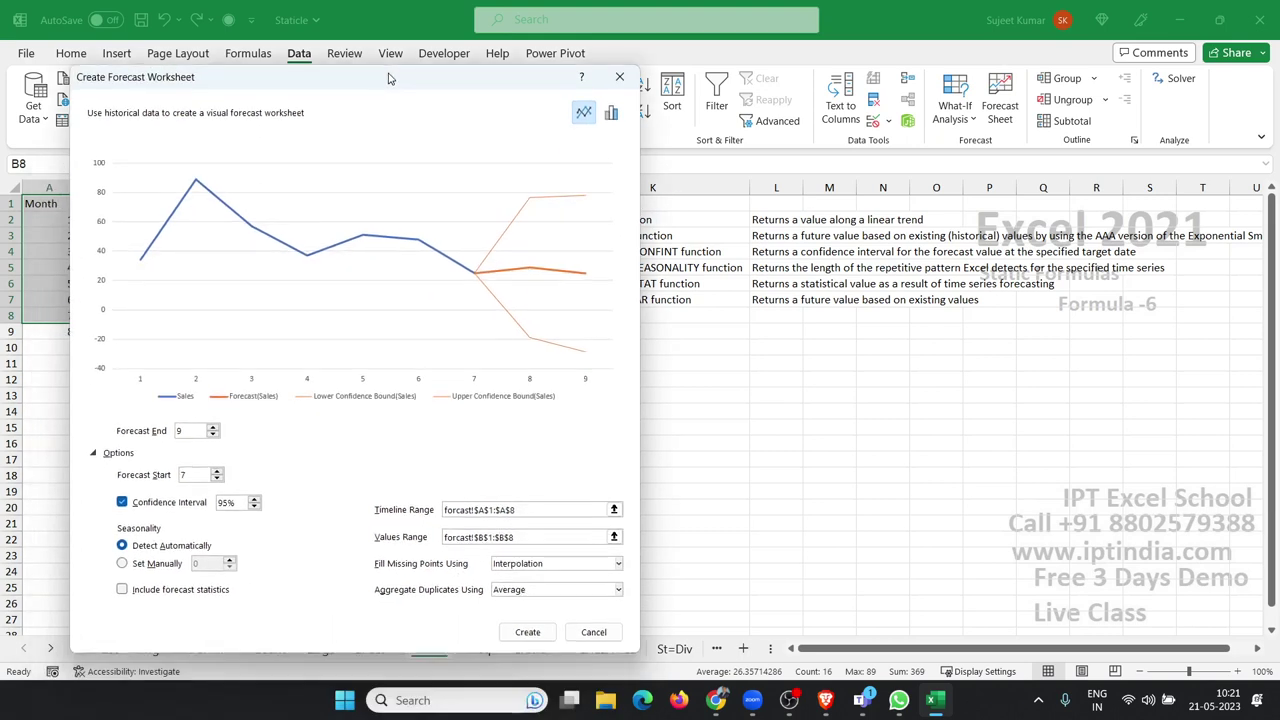
{"action": "left_click", "coordinate": [526, 634]}
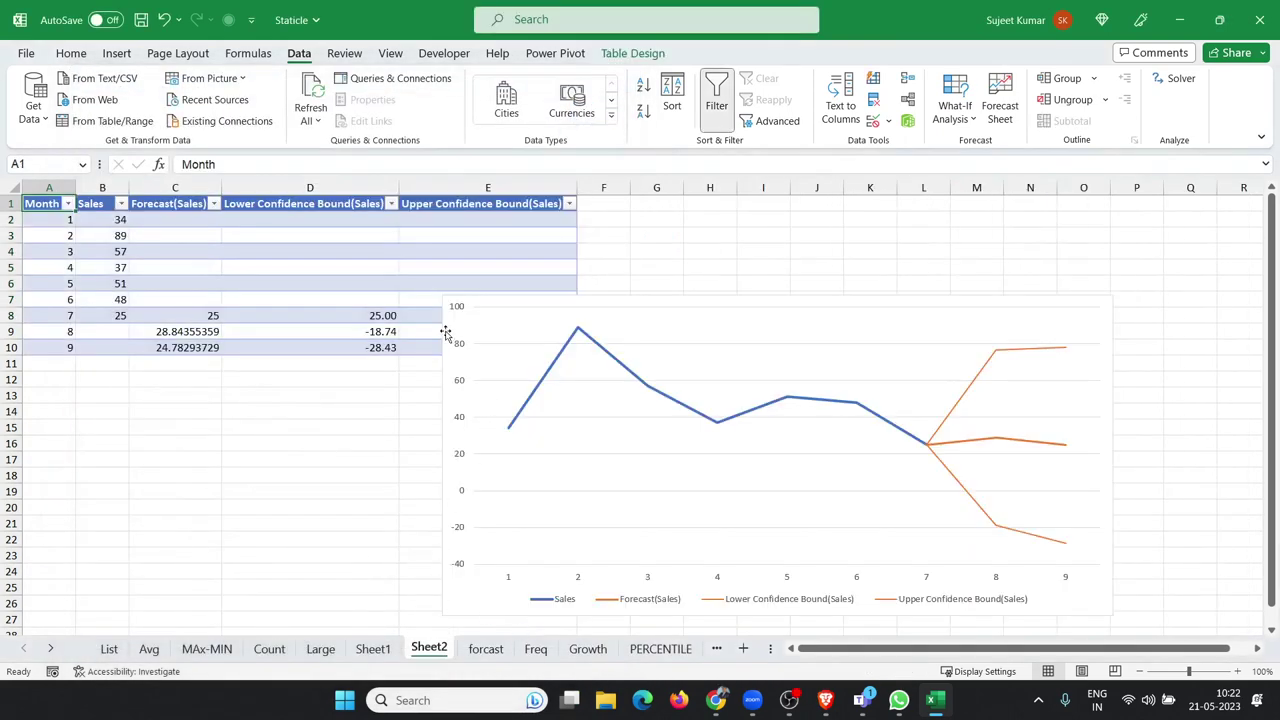
{"action": "left_click_drag", "start_coordinate": [452, 430], "coordinate": [613, 290]}
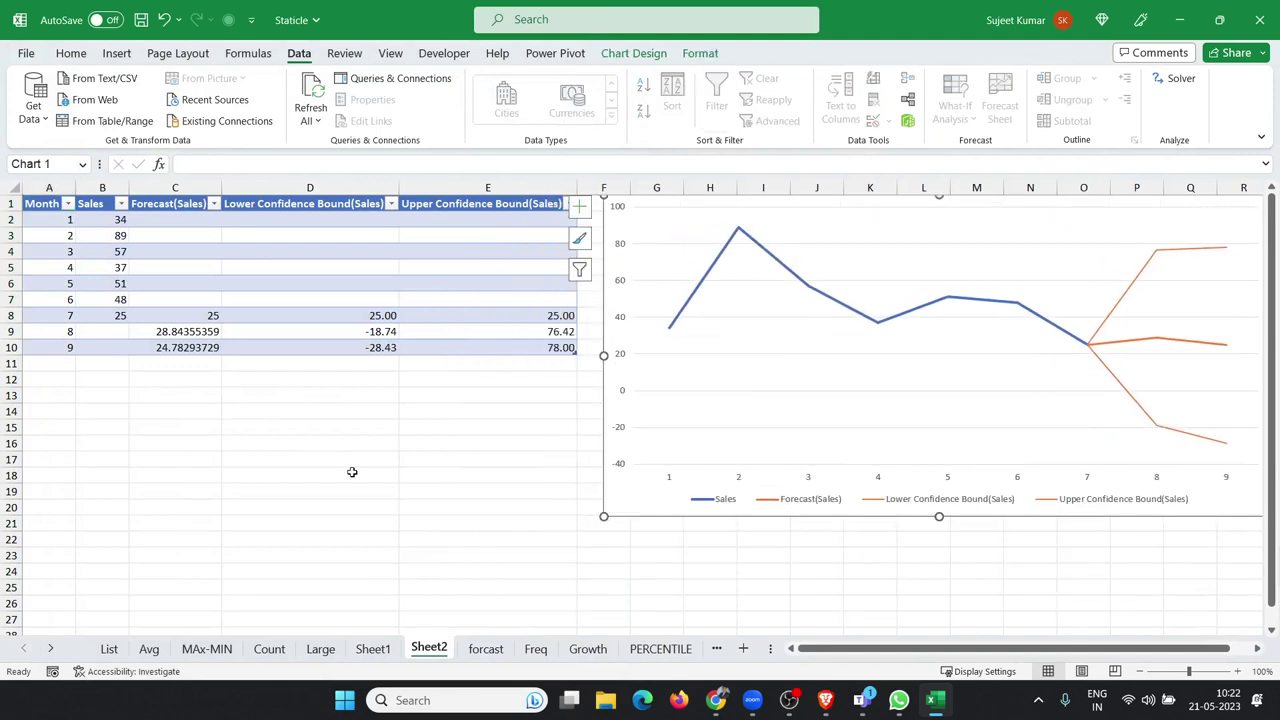
{"action": "left_click", "coordinate": [271, 474]}
{"action": "left_click", "coordinate": [163, 330]}
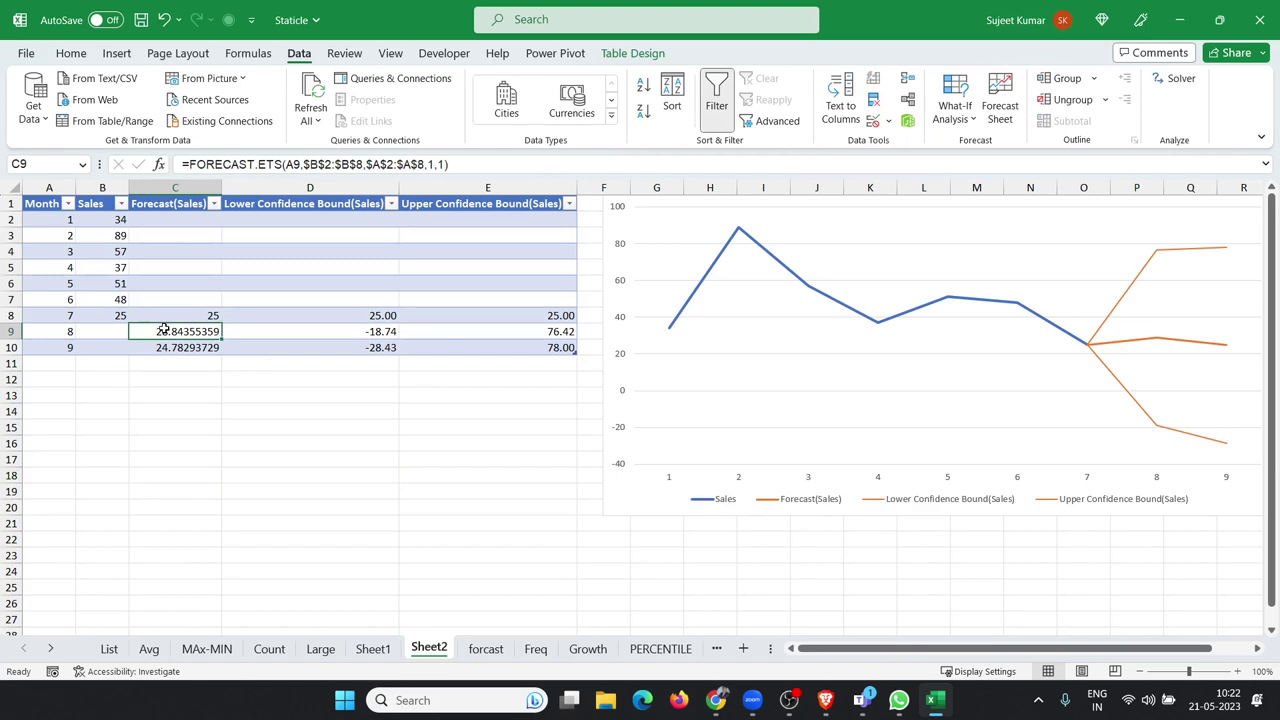
{"action": "left_click", "coordinate": [298, 318]}
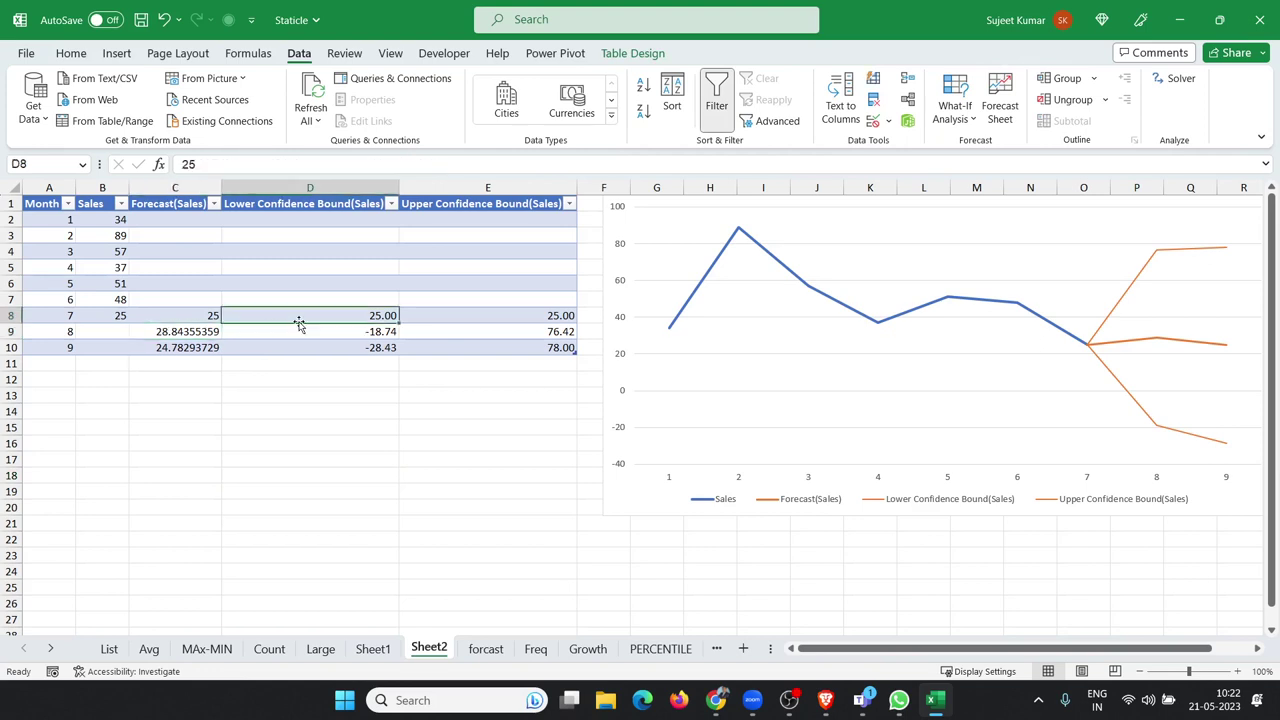
{"action": "left_click", "coordinate": [298, 331]}
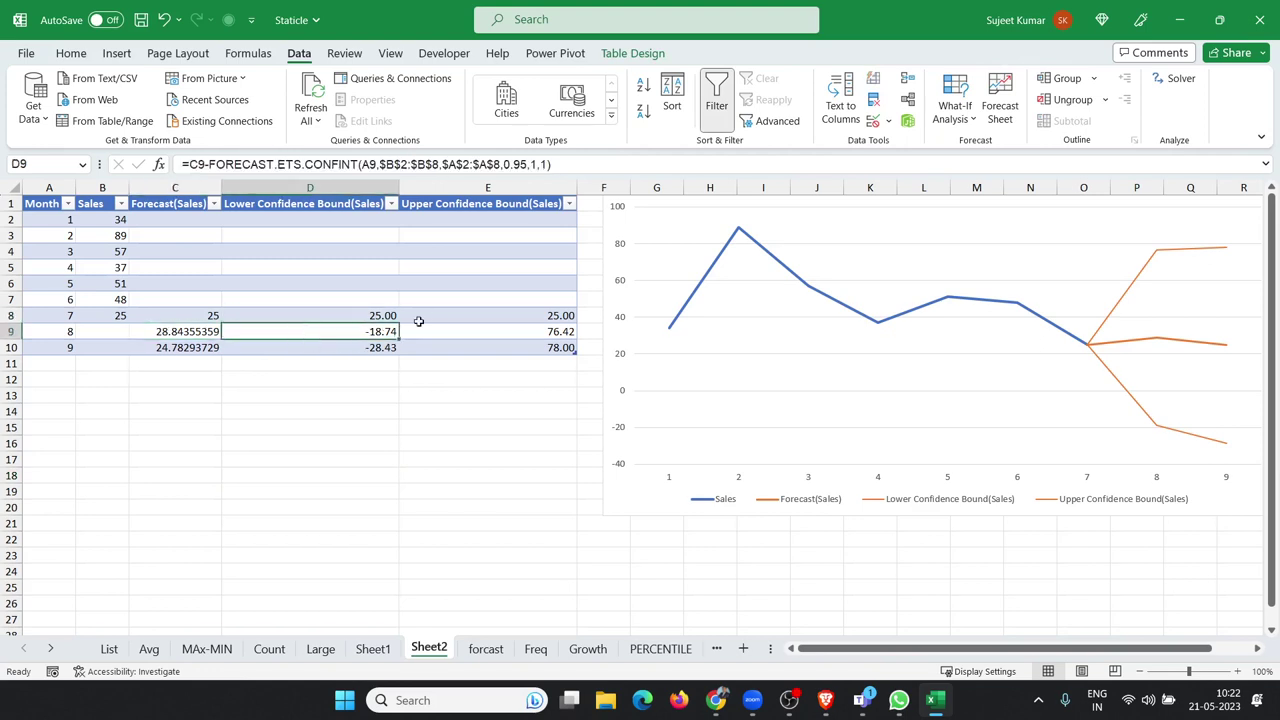
{"action": "left_click", "coordinate": [504, 330]}
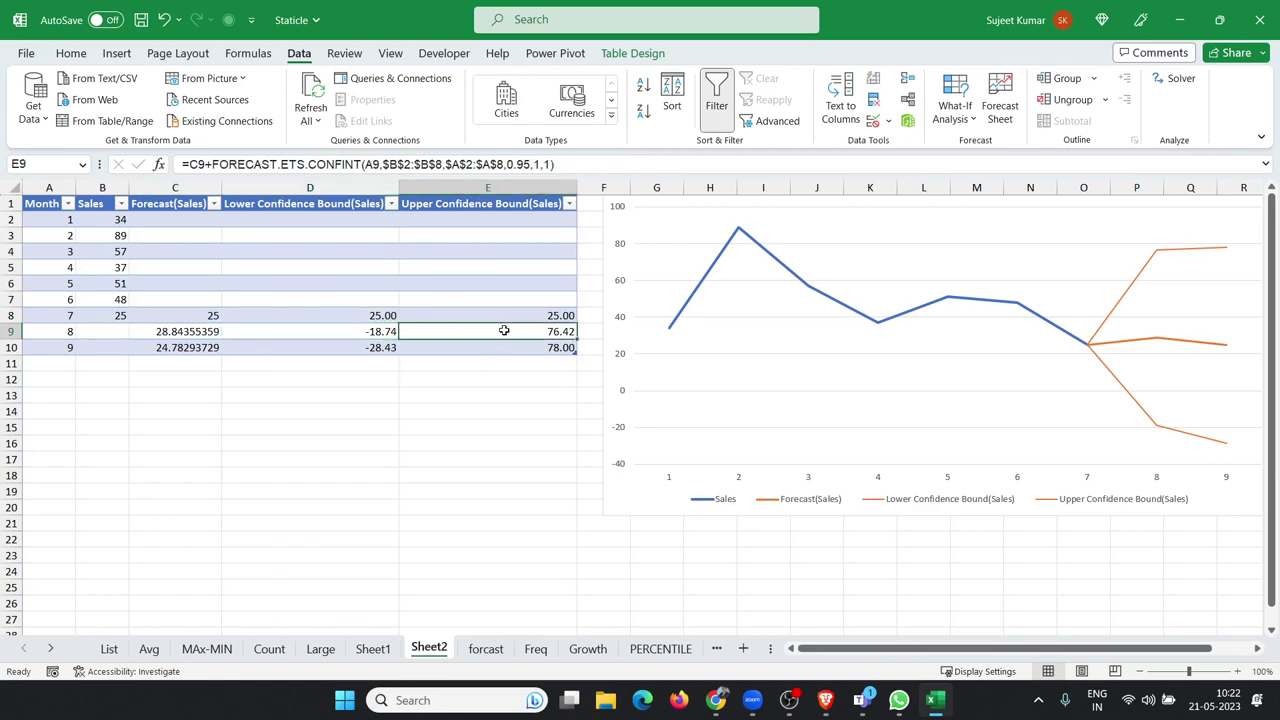
{"action": "left_click", "coordinate": [358, 337]}
{"action": "left_click", "coordinate": [500, 343]}
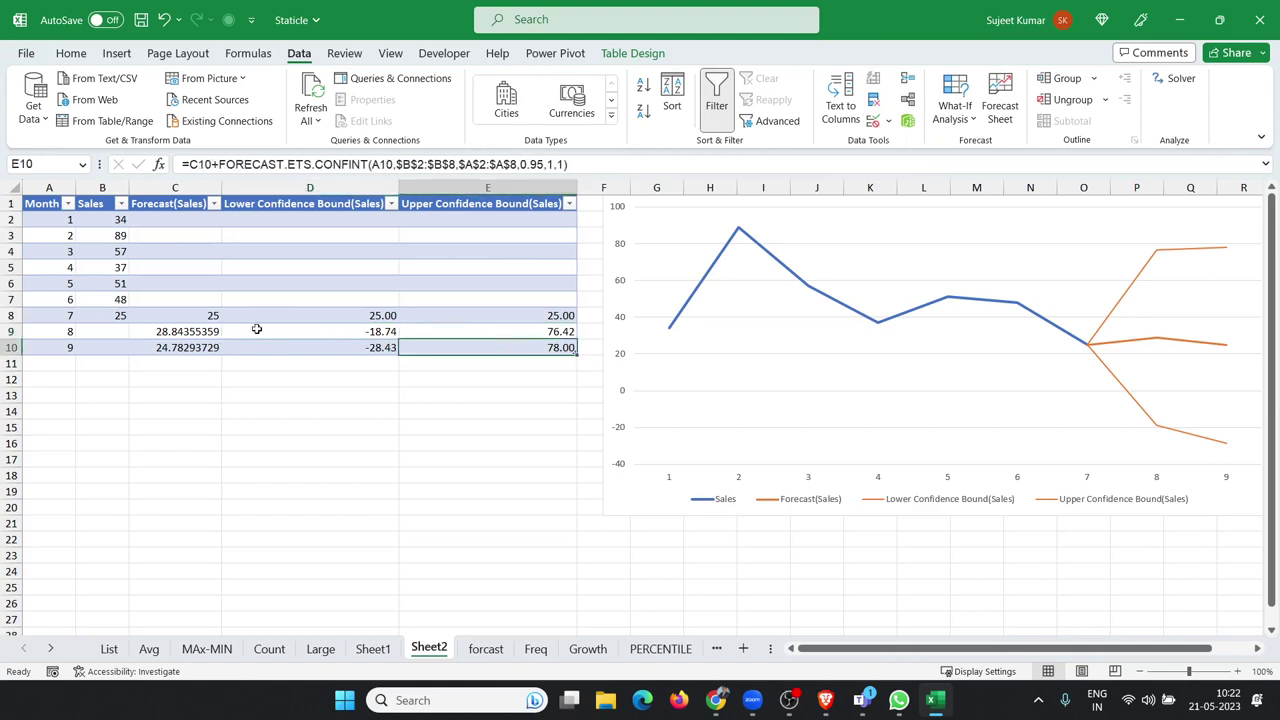
{"action": "left_click", "coordinate": [180, 327]}
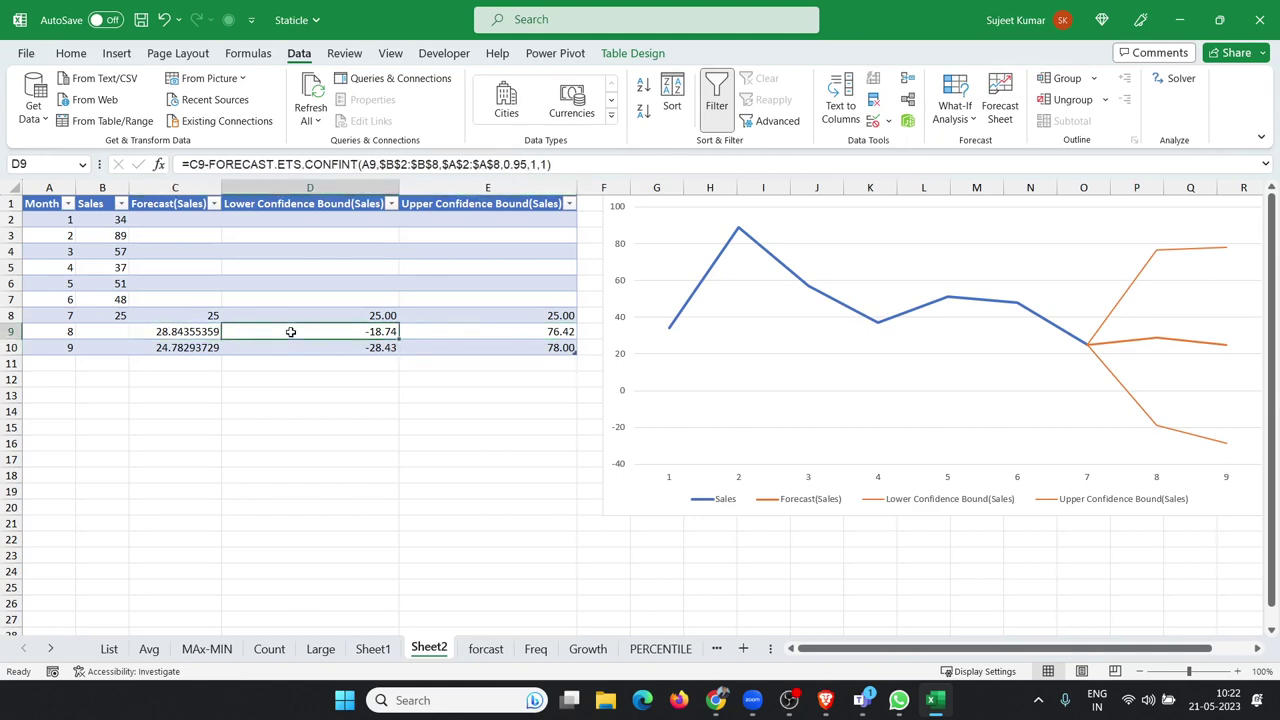
{"action": "left_click", "coordinate": [458, 332]}
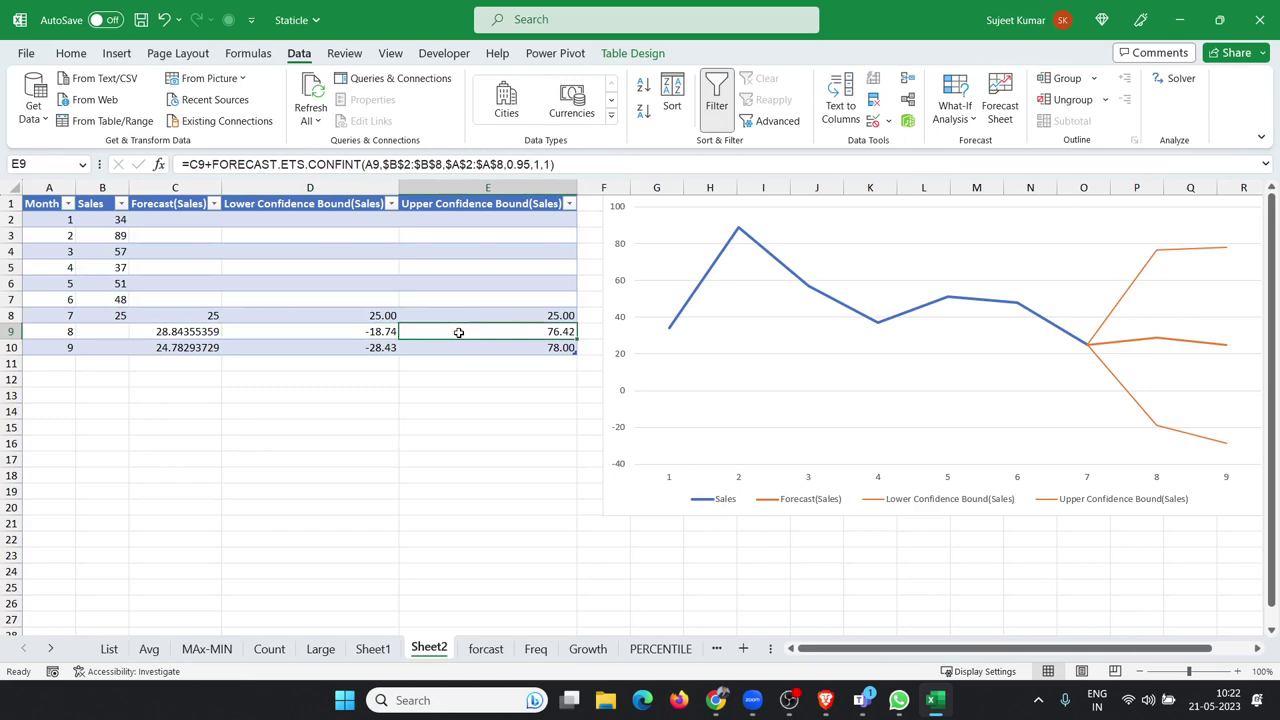
{"action": "left_click", "coordinate": [478, 650]}
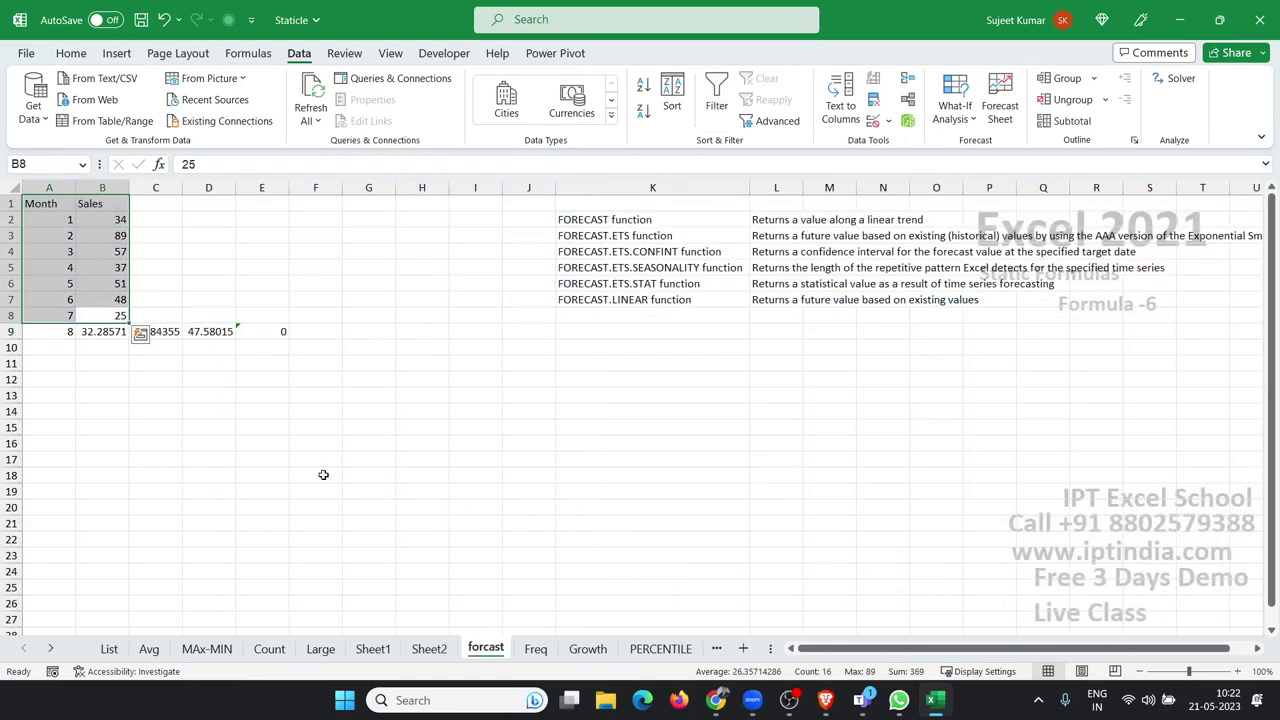
Step: Open the Freq sheet and review its data grid, bins 10, 30, 40 and J4's FREQUENCY formula
{"action": "left_click", "coordinate": [521, 650]}
{"action": "left_click", "coordinate": [424, 603]}
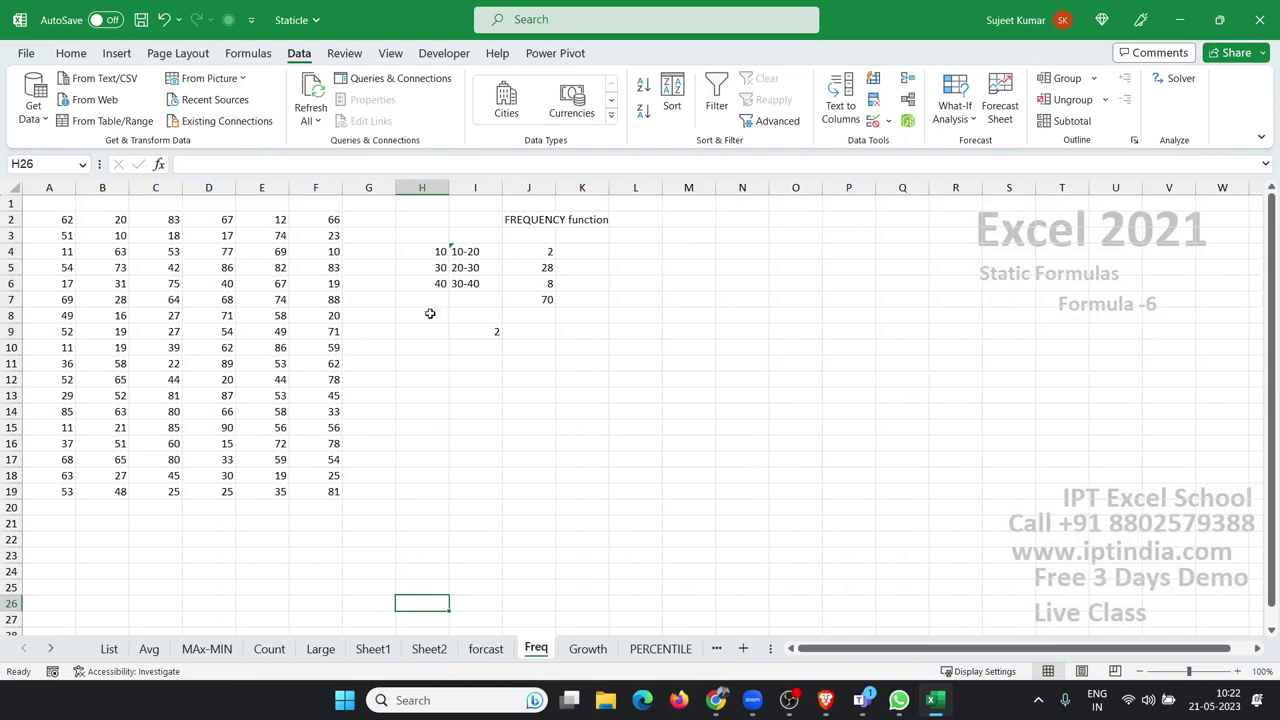
{"action": "left_click", "coordinate": [458, 266]}
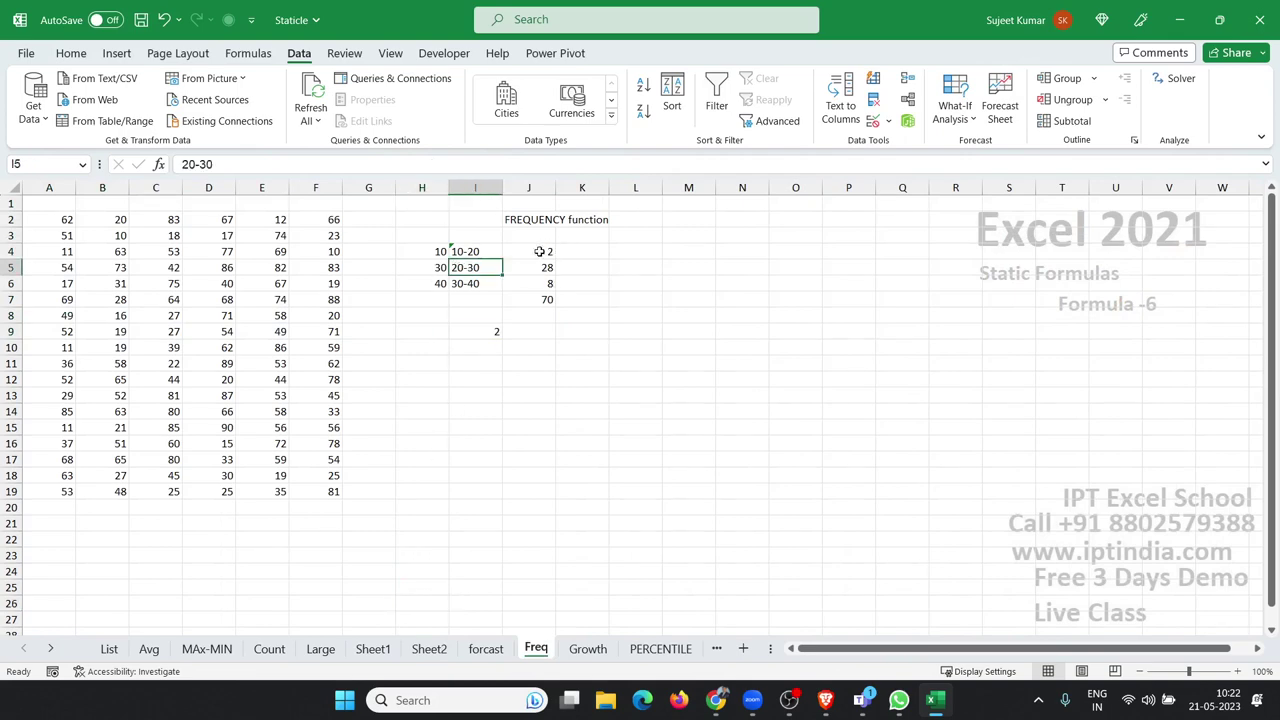
{"action": "left_click", "coordinate": [434, 252]}
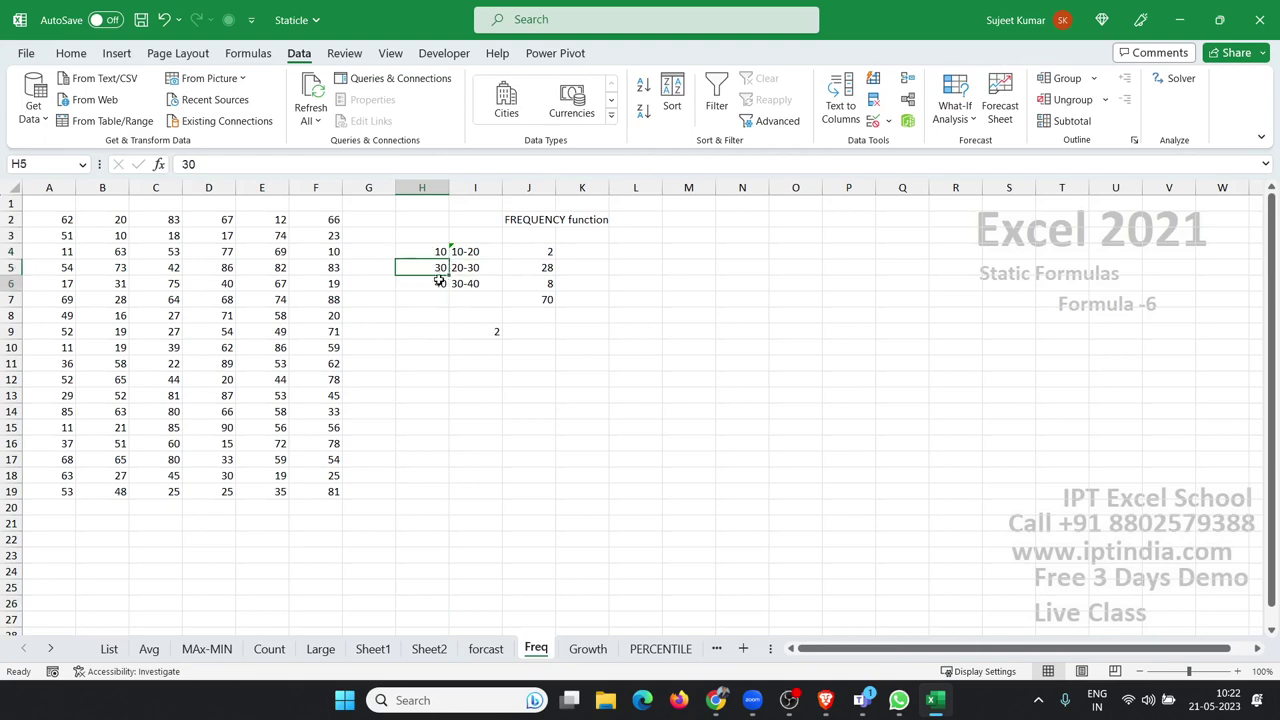
{"action": "left_click", "coordinate": [438, 282]}
{"action": "left_click_drag", "start_coordinate": [63, 217], "coordinate": [274, 491]}
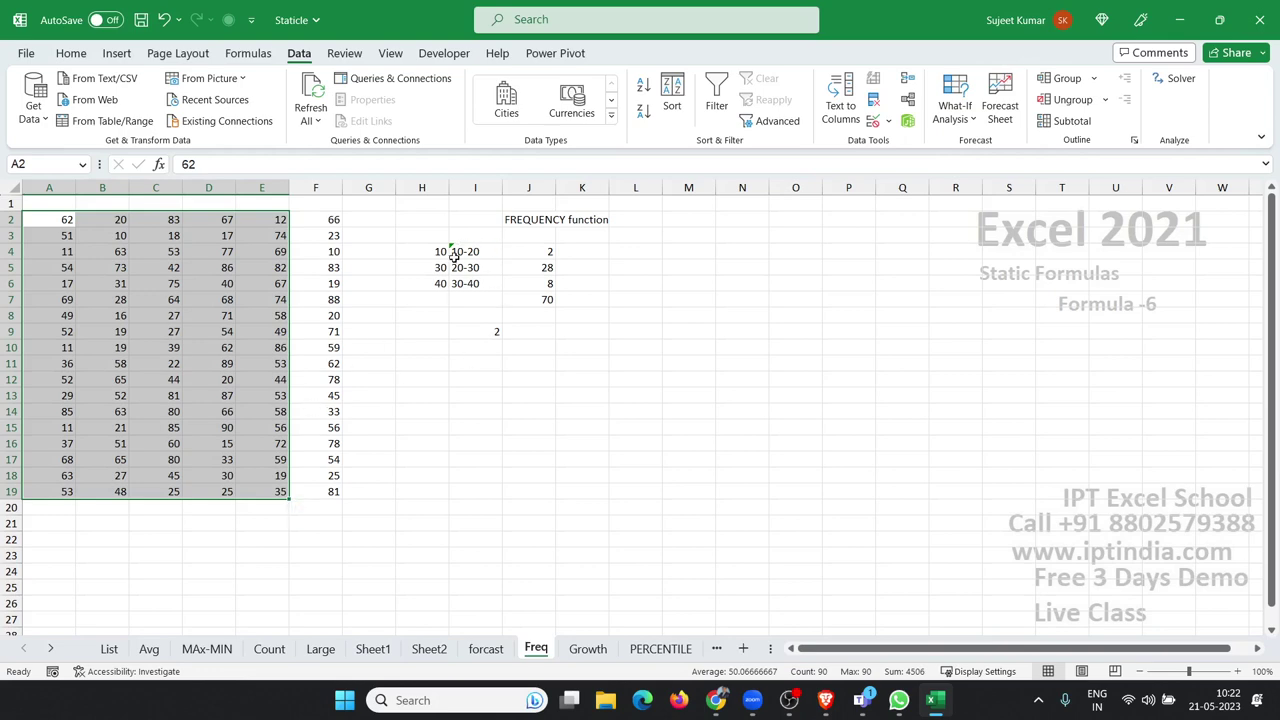
{"action": "left_click", "coordinate": [533, 248]}
Step: Enter =FREQUENCY(A2:F19,H4:H6) in K4, spilling 2, 28, 8 and 70 into K4:K7
{"action": "double_click", "coordinate": [535, 248]}
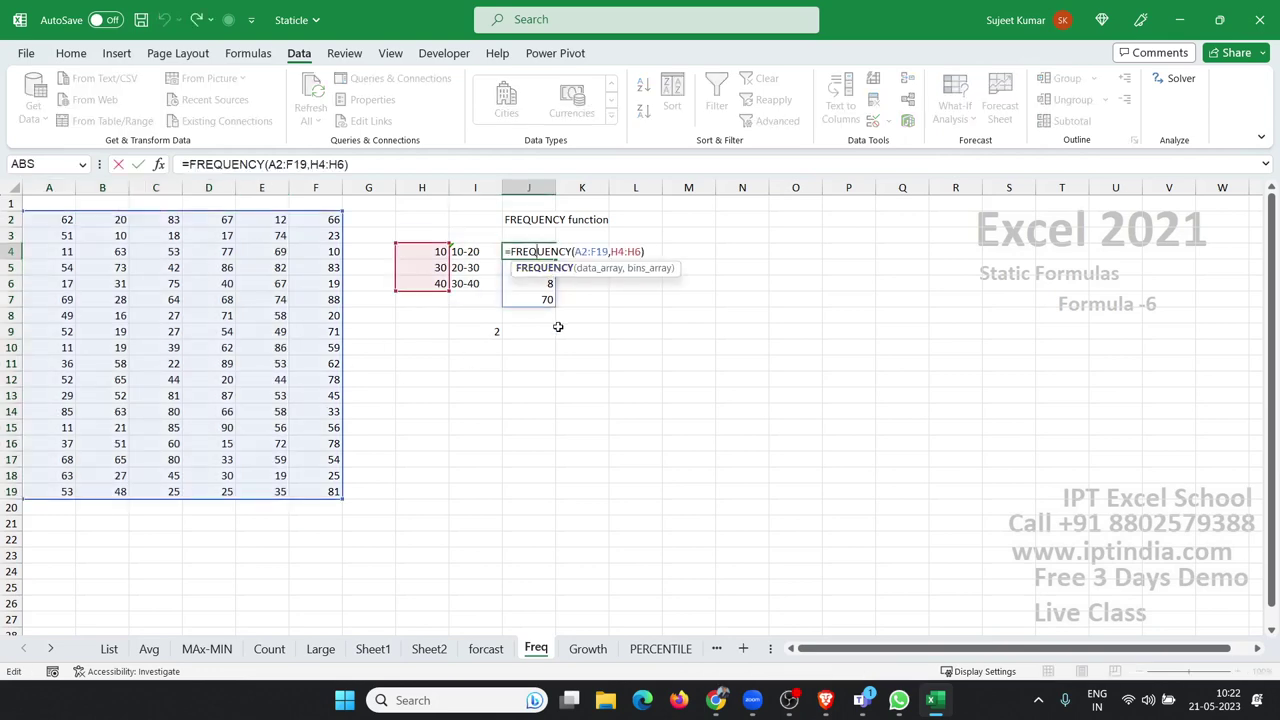
{"action": "key", "text": "Escape"}
{"action": "left_click", "coordinate": [566, 253]}
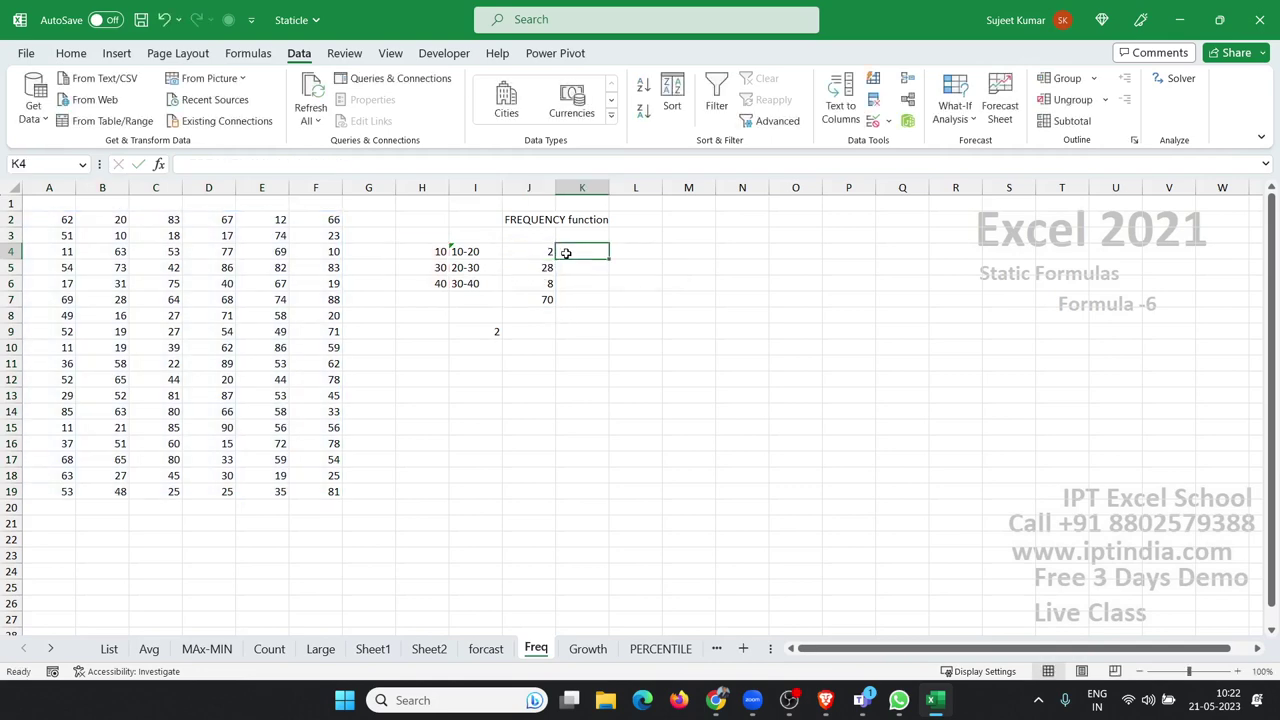
{"action": "type", "text": "=fre"}
{"action": "key", "text": "Tab"}
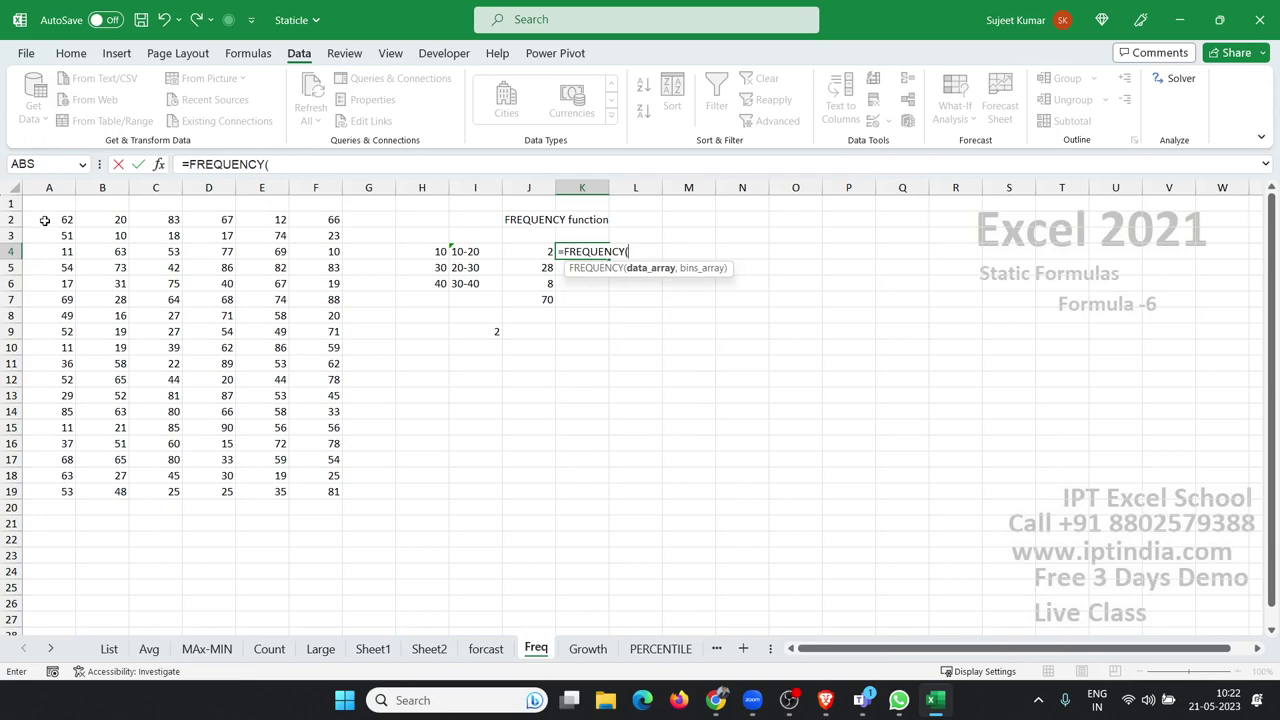
{"action": "left_click_drag", "start_coordinate": [45, 221], "coordinate": [302, 495]}
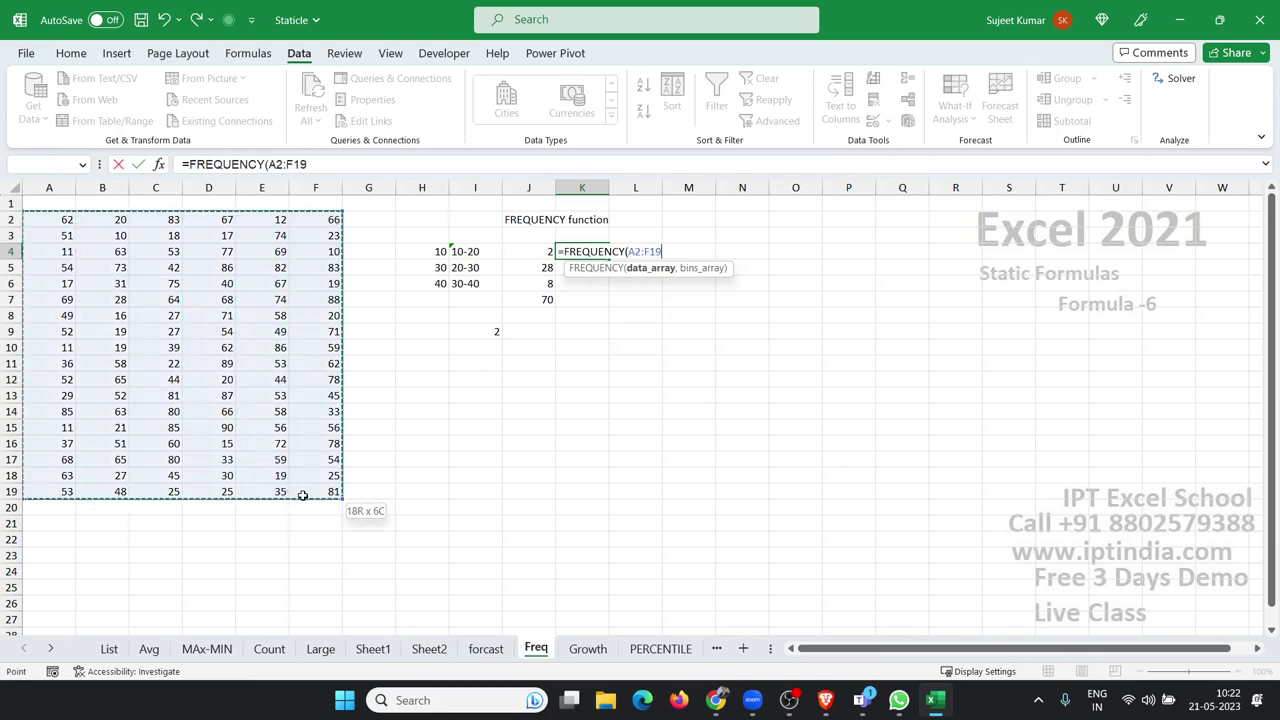
{"action": "type", "text": ","}
{"action": "left_click", "coordinate": [436, 251]}
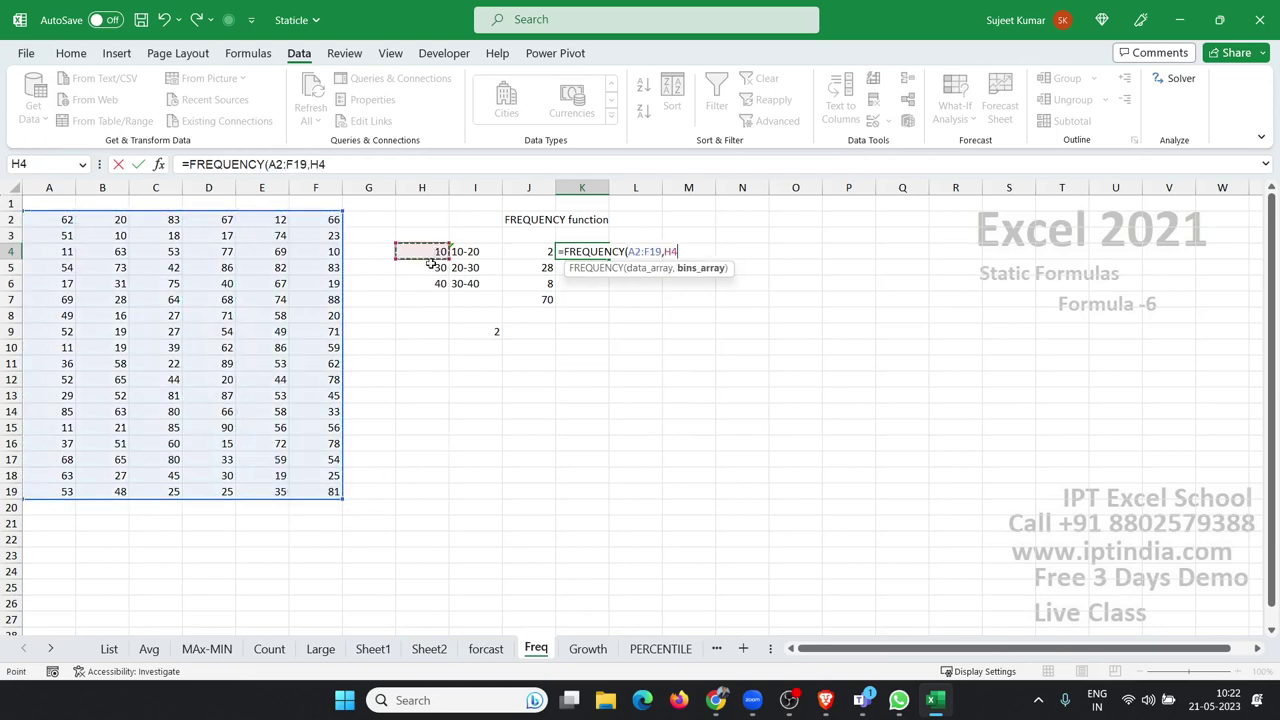
{"action": "left_click_drag", "start_coordinate": [430, 262], "coordinate": [426, 283]}
{"action": "key", "text": "Return"}
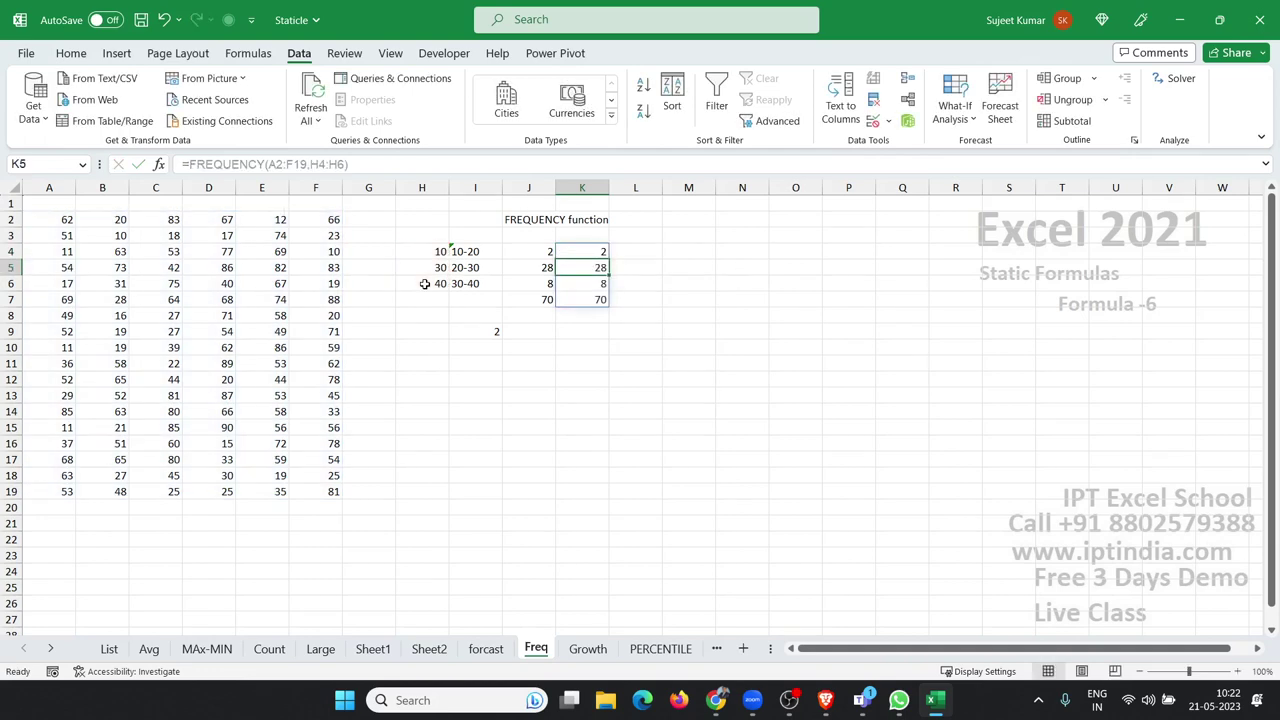
{"action": "key", "text": "Up"}
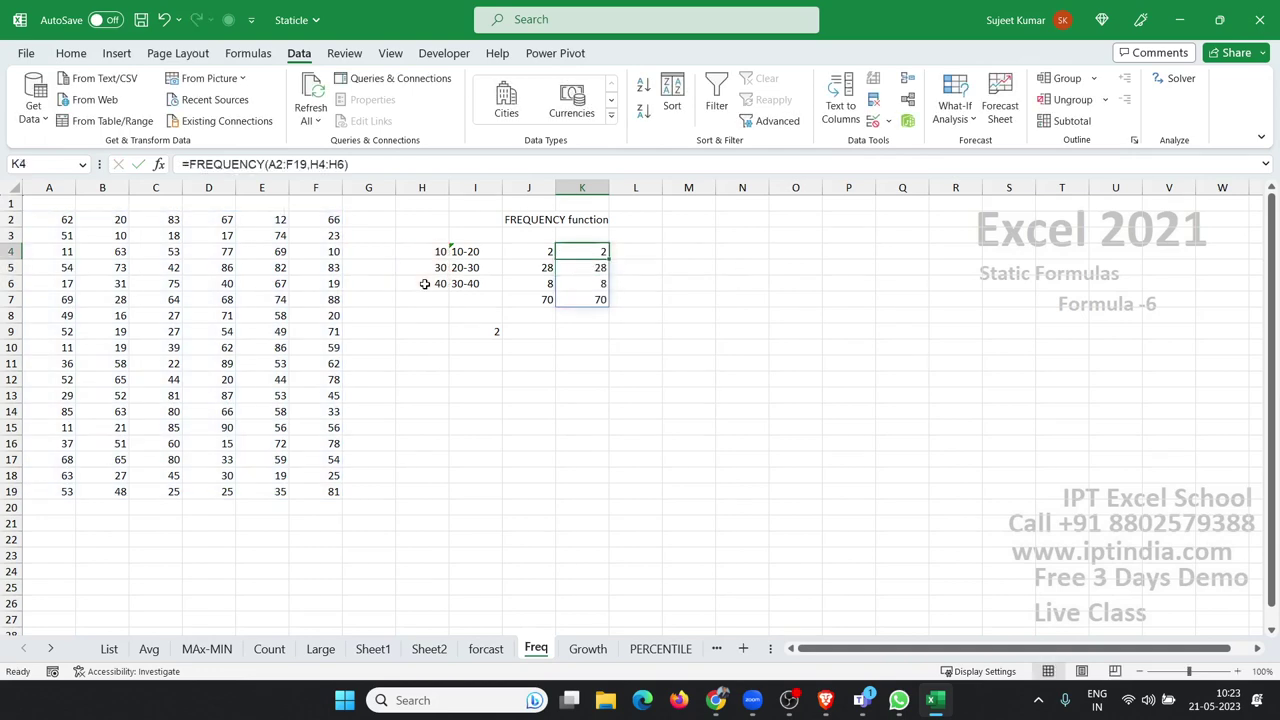
{"action": "key", "text": "Left"}
{"action": "key", "text": "Left"}
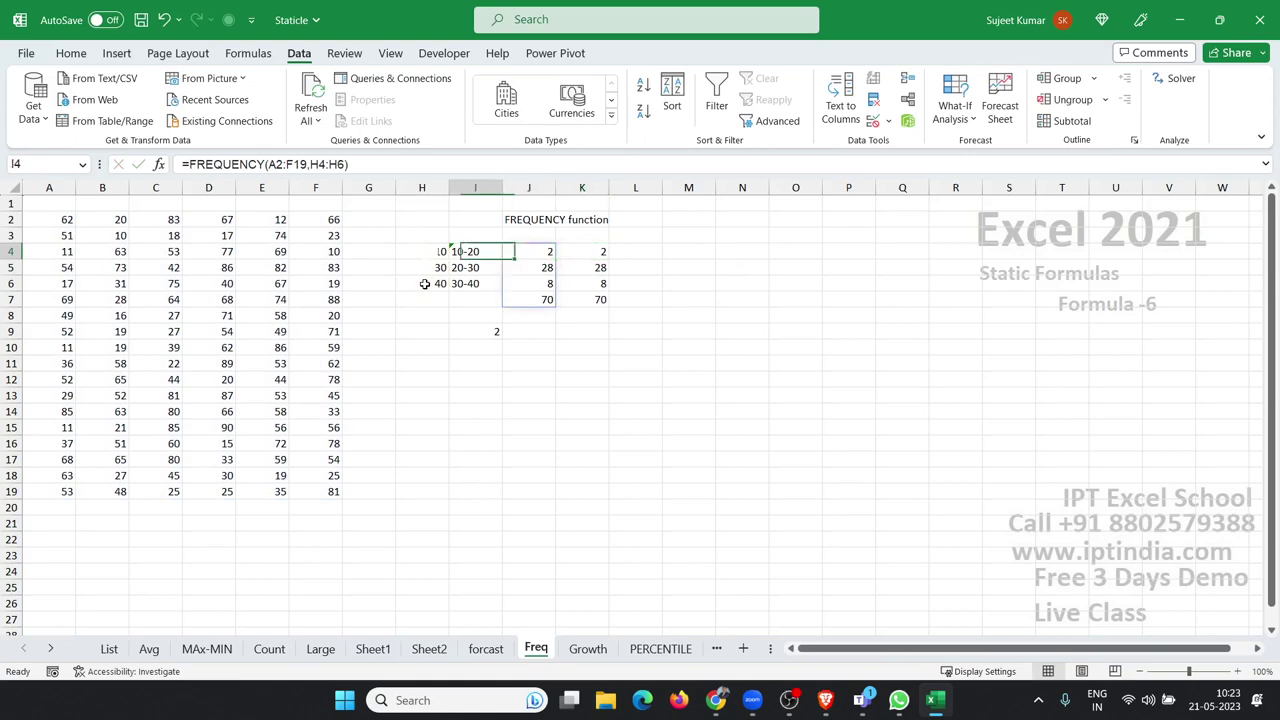
{"action": "key", "text": "Left"}
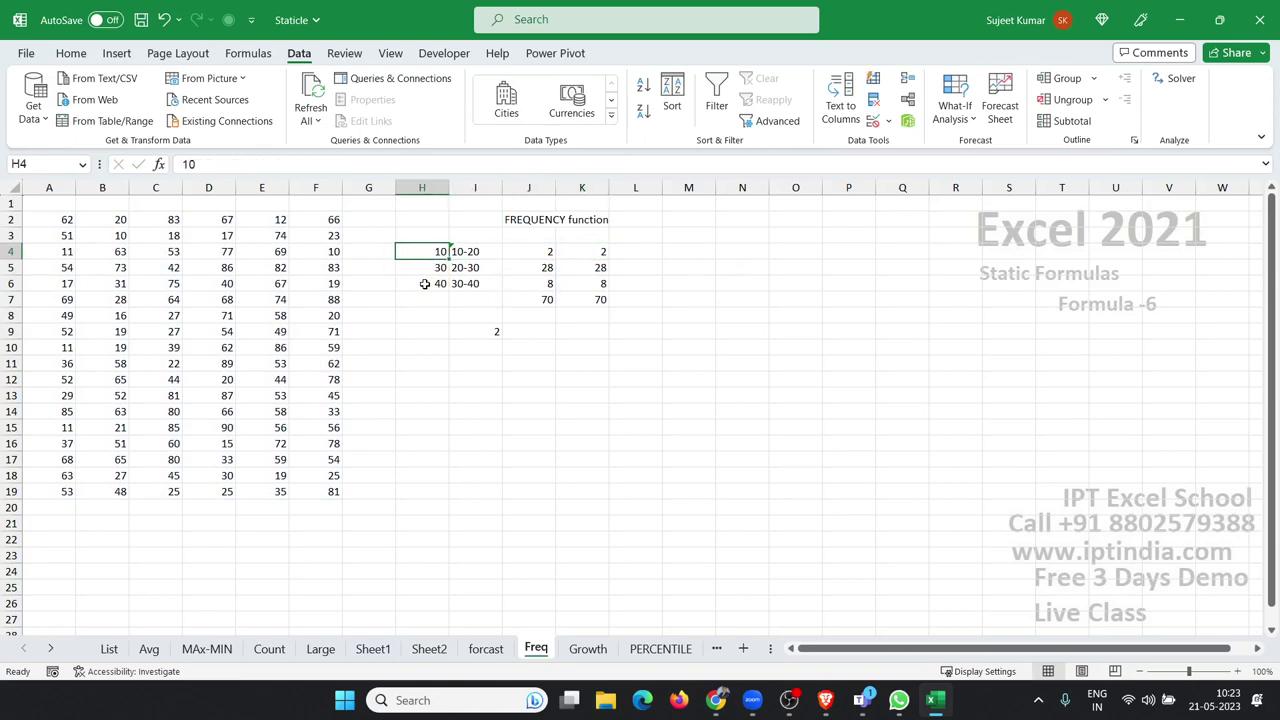
{"action": "key", "text": "Left"}
{"action": "key", "text": "Left"}
{"action": "key", "text": "Left"}
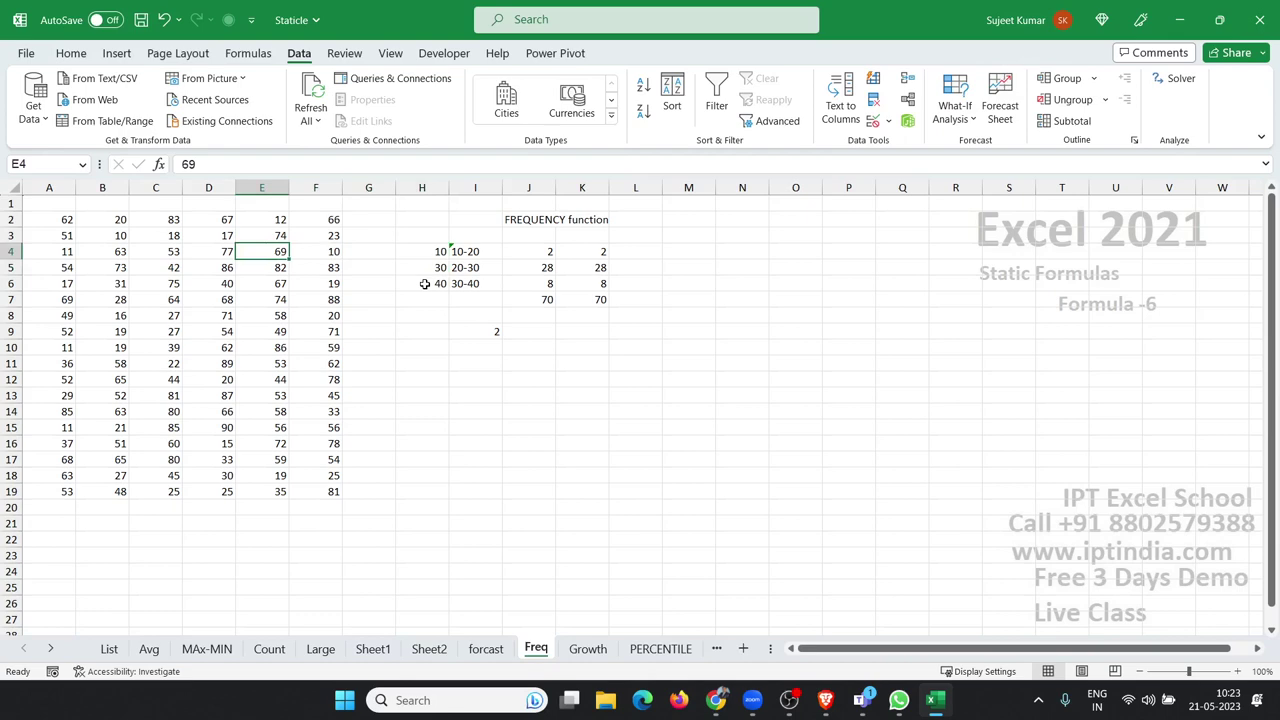
{"action": "key", "text": "Right"}
{"action": "key", "text": "Right"}
{"action": "key", "text": "Right"}
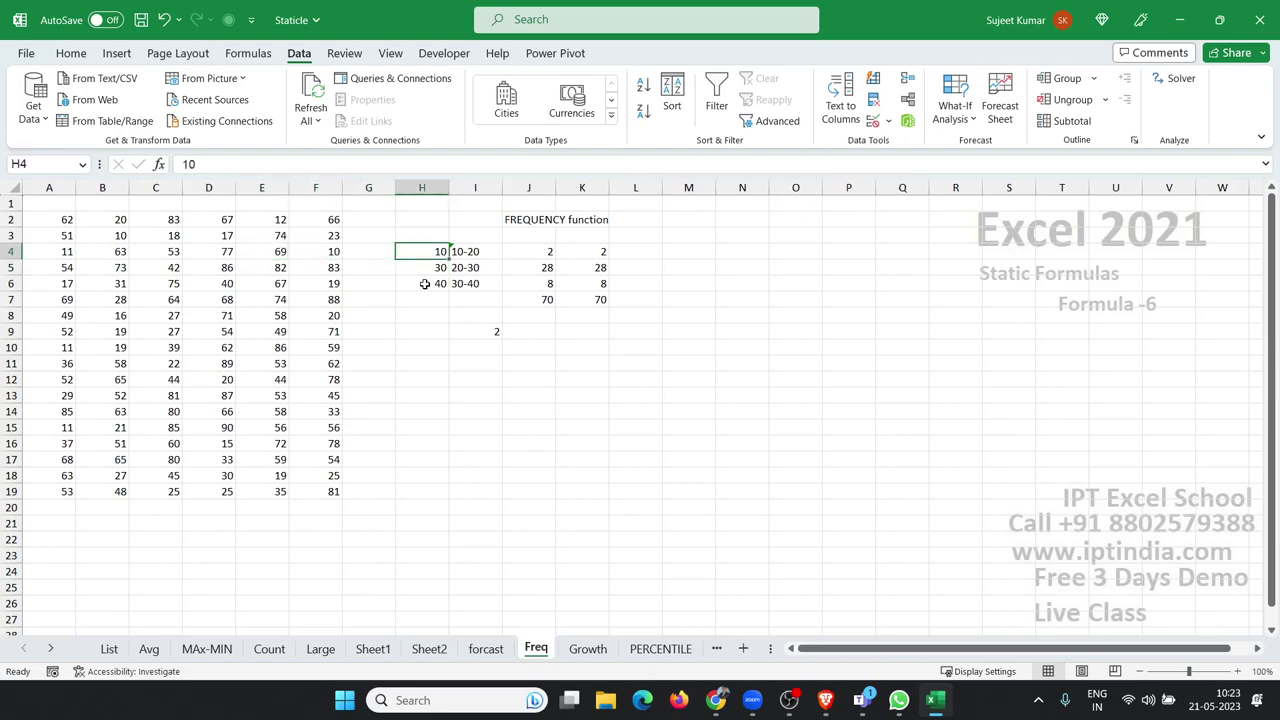
{"action": "key", "text": "Down"}
{"action": "key", "text": "Down"}
{"action": "key", "text": "Up"}
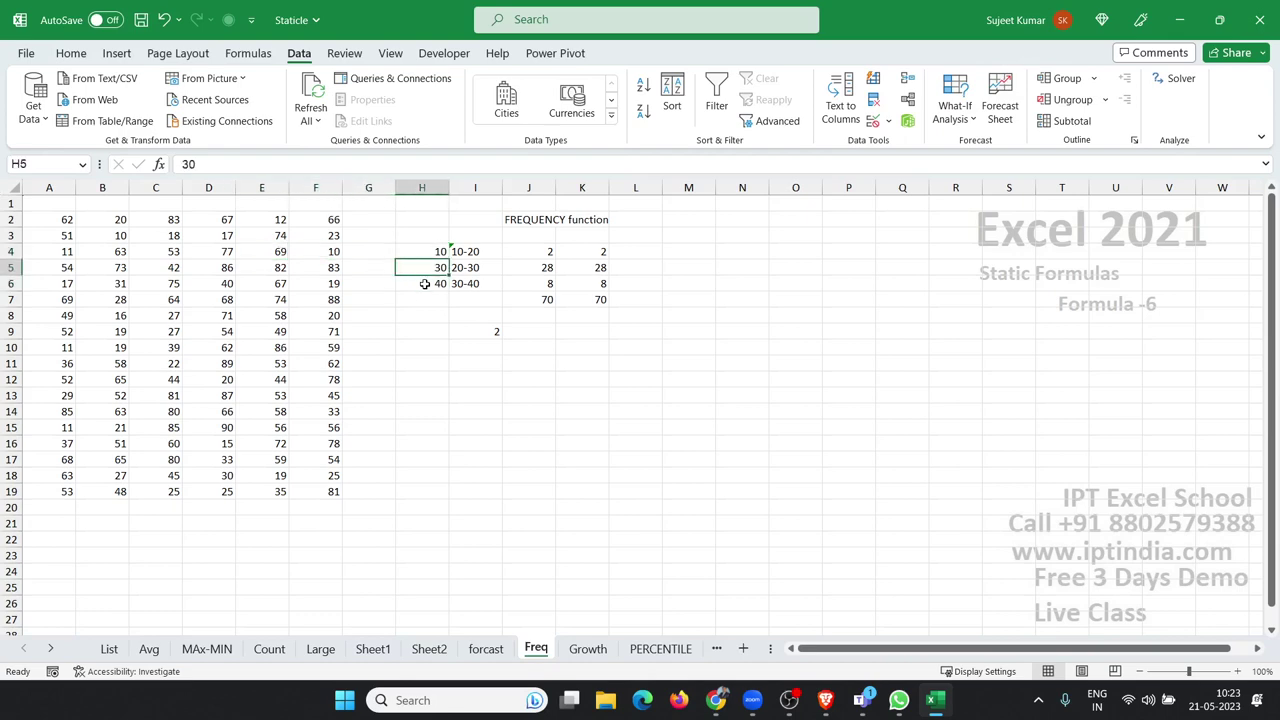
{"action": "key", "text": "Down"}
{"action": "key", "text": "Up"}
{"action": "key", "text": "Down"}
{"action": "key", "text": "Right"}
{"action": "key", "text": "Right"}
{"action": "key", "text": "Up"}
{"action": "key", "text": "Left"}
{"action": "key", "text": "Left"}
{"action": "key", "text": "Up"}
{"action": "key", "text": "Right"}
{"action": "key", "text": "Down"}
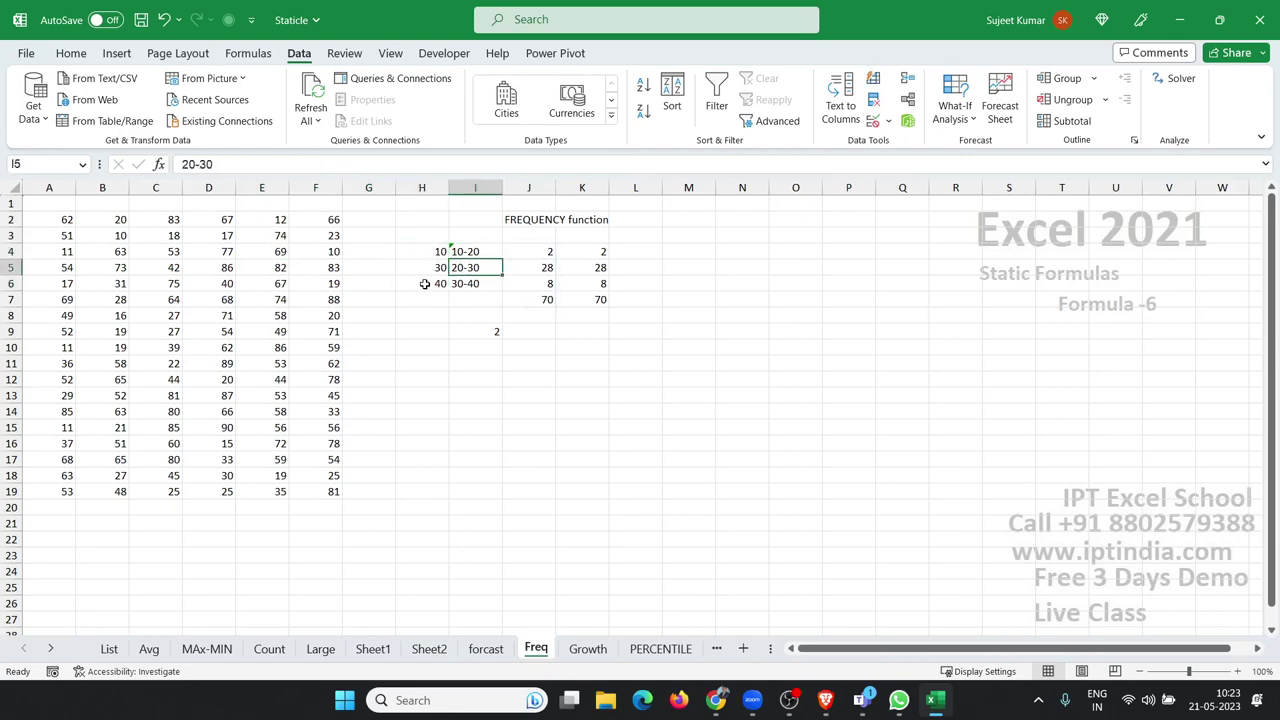
{"action": "key", "text": "Right"}
{"action": "key", "text": "Right"}
{"action": "key", "text": "Left"}
{"action": "key", "text": "Left"}
{"action": "key", "text": "Down"}
{"action": "key", "text": "Right"}
{"action": "key", "text": "Right"}
{"action": "key", "text": "Right"}
{"action": "key", "text": "Left"}
{"action": "key", "text": "Left"}
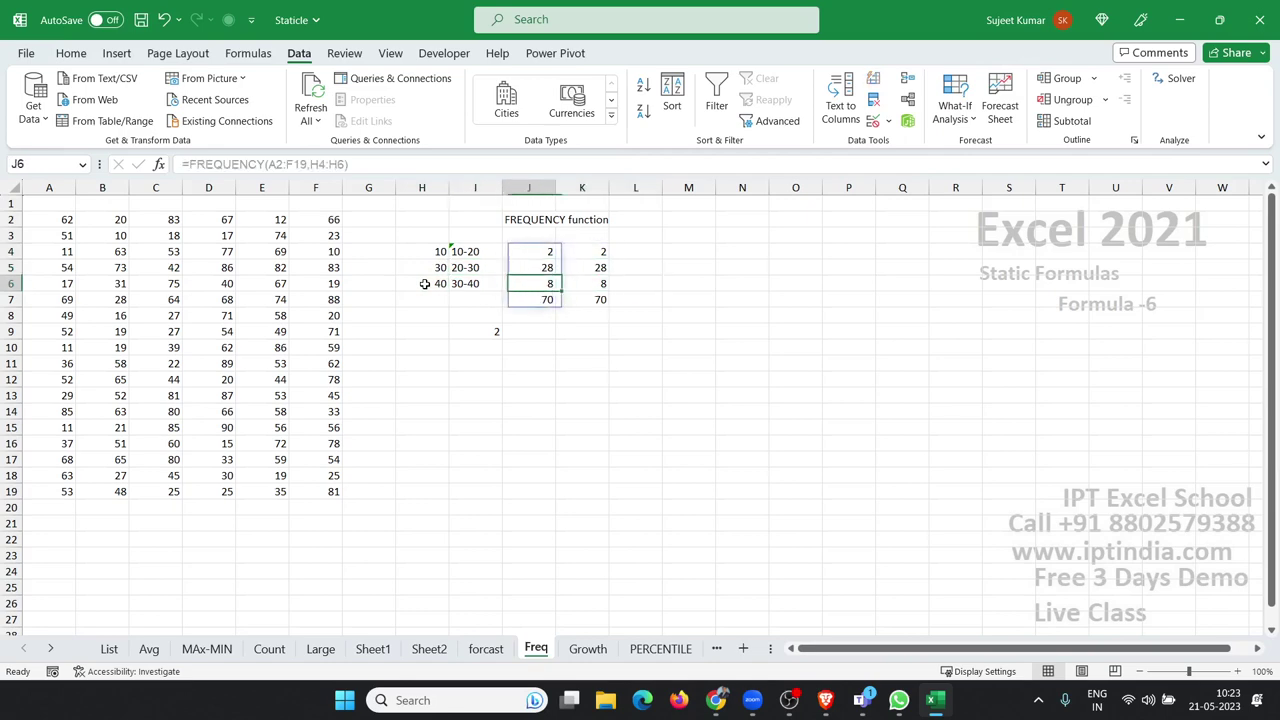
{"action": "key", "text": "Left"}
{"action": "key", "text": "Down"}
{"action": "key", "text": "Right"}
{"action": "key", "text": "Left"}
{"action": "key", "text": "Left"}
{"action": "key", "text": "Left"}
{"action": "key", "text": "Left"}
{"action": "key", "text": "Left"}
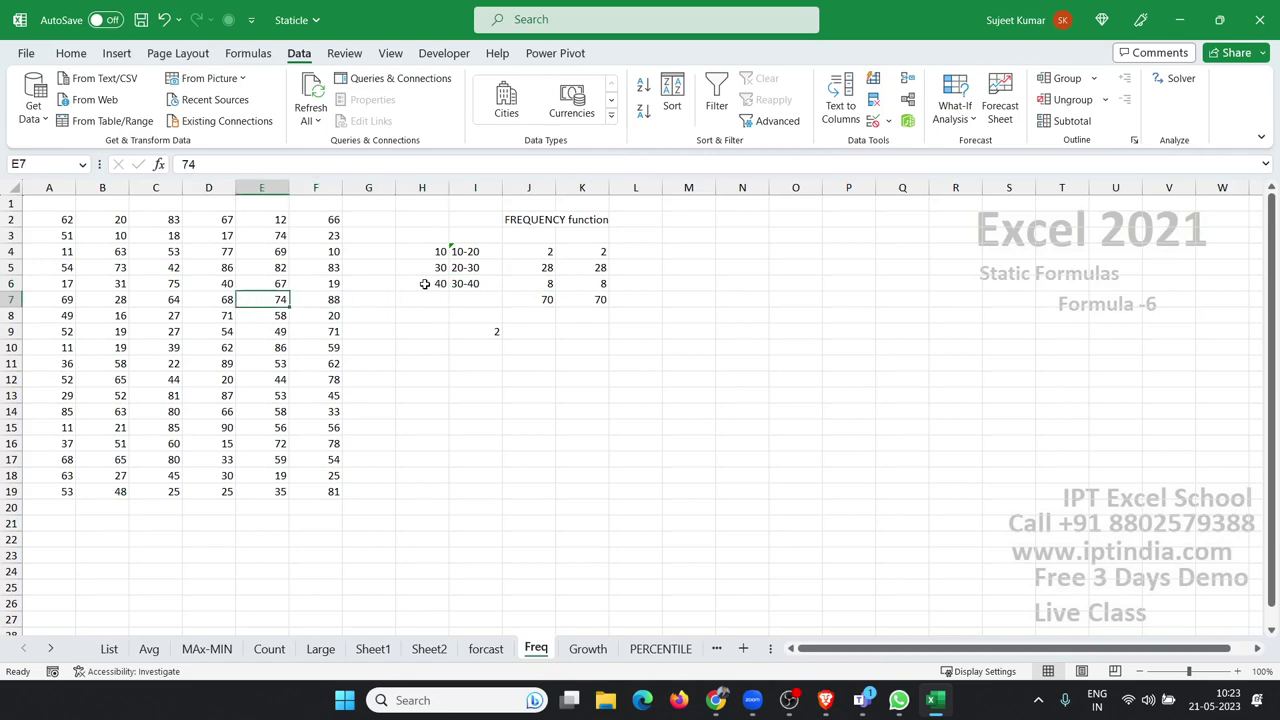
{"action": "key", "text": "Left"}
{"action": "key", "text": "Left"}
{"action": "key", "text": "Left"}
{"action": "key", "text": "Up"}
{"action": "key", "text": "Up"}
{"action": "key", "text": "Up"}
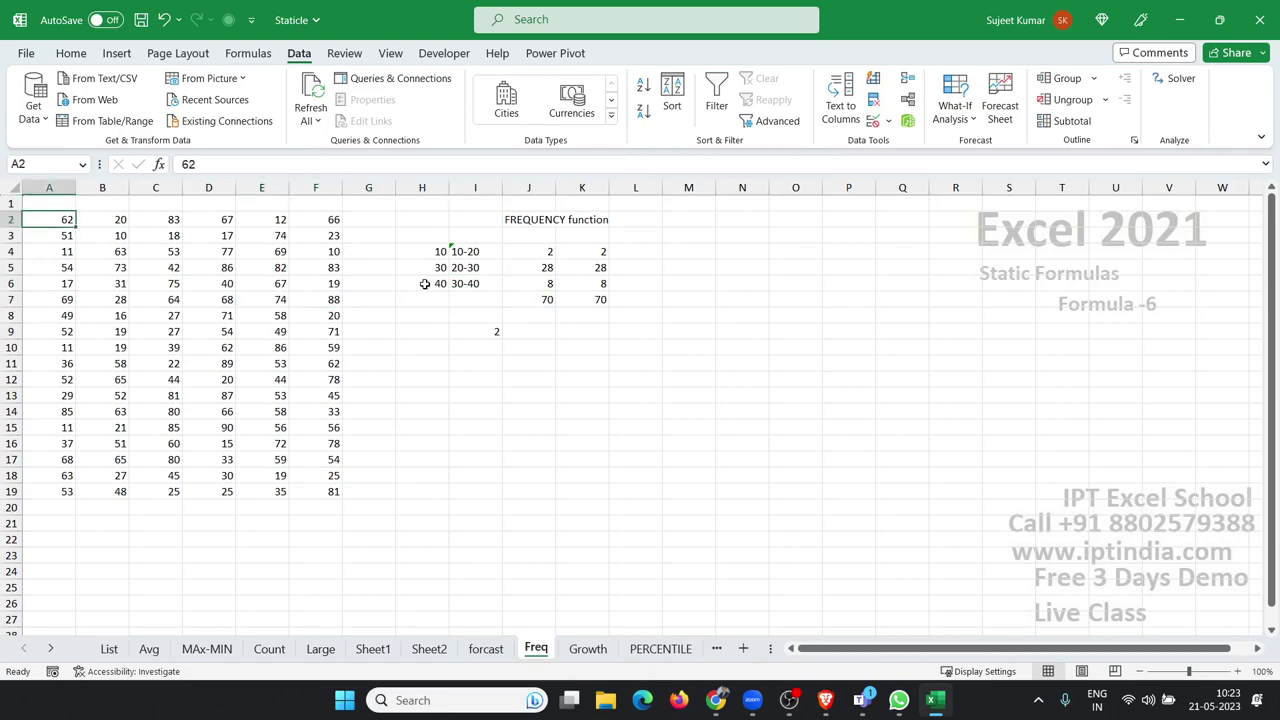
{"action": "key", "text": "Right"}
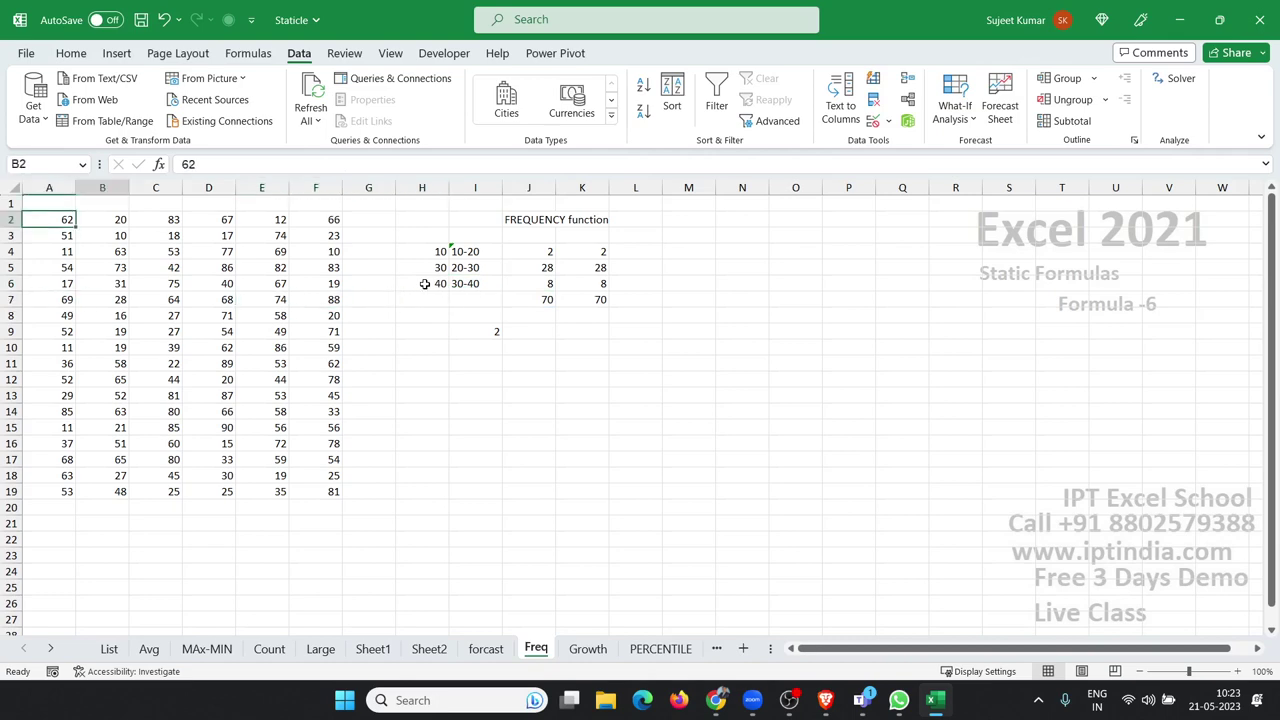
{"action": "key", "text": "Down"}
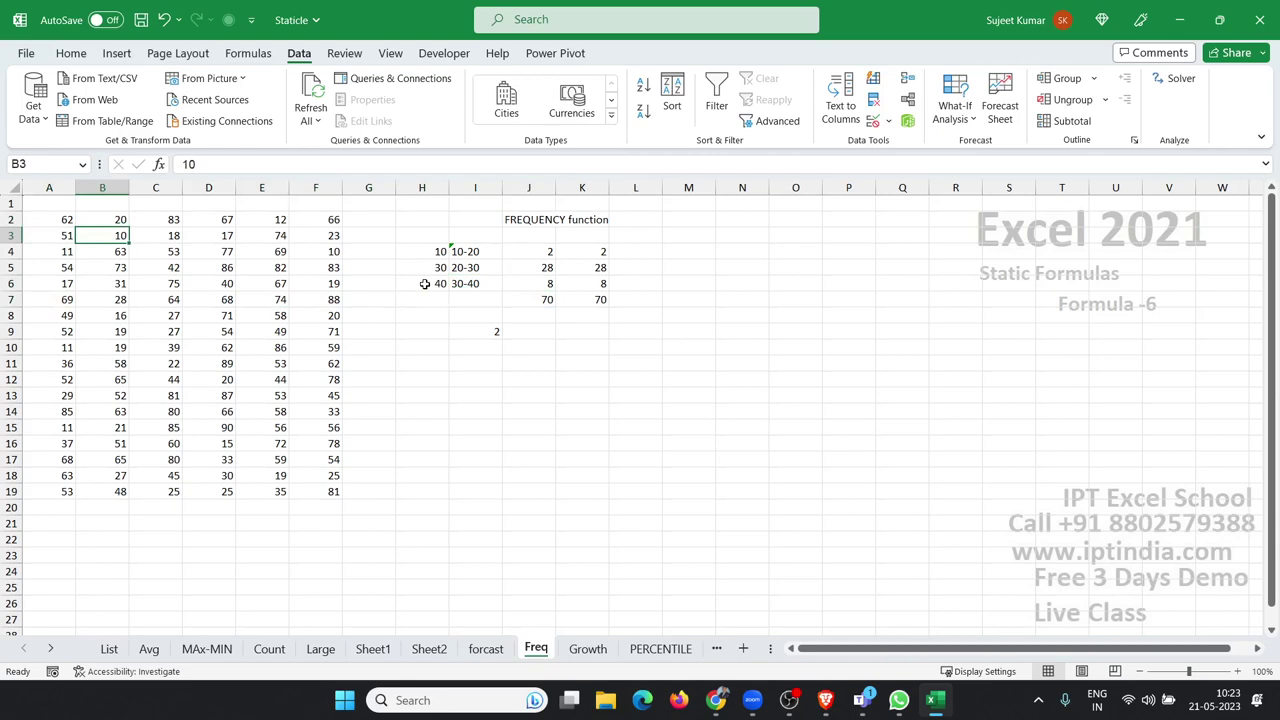
{"action": "key", "text": "Left"}
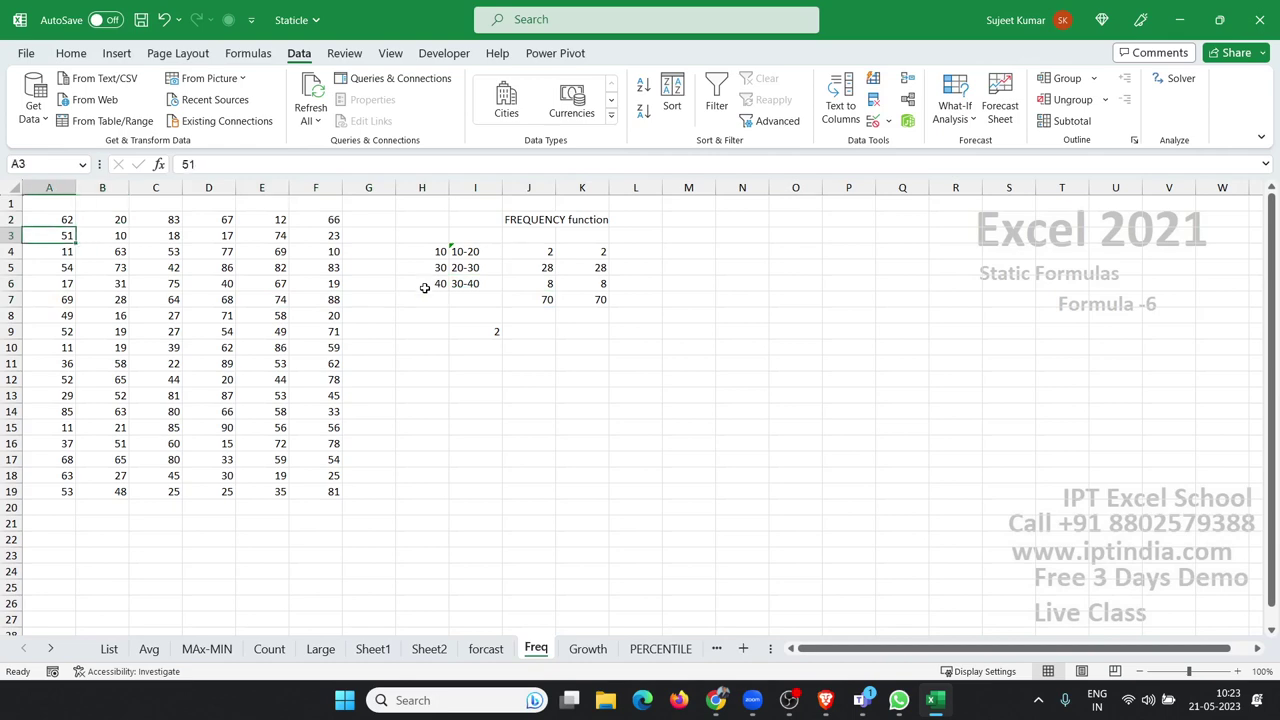
{"action": "left_click", "coordinate": [586, 648]}
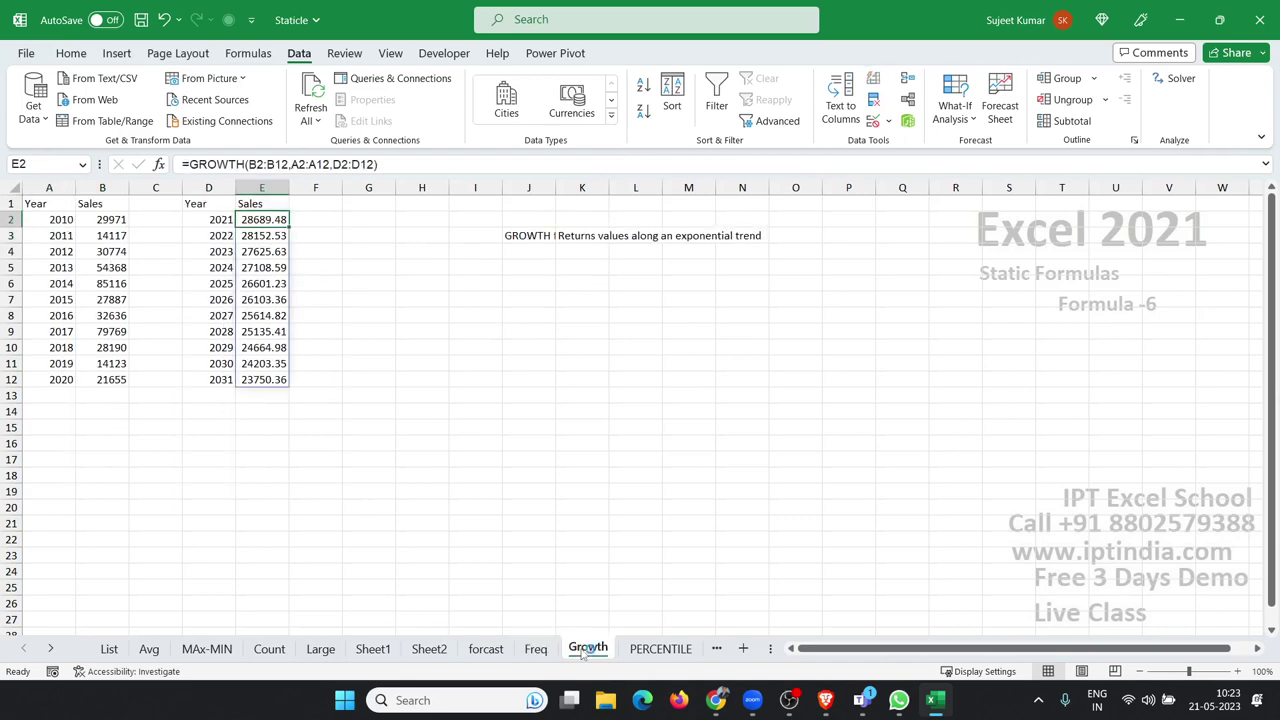
{"action": "left_click", "coordinate": [520, 406]}
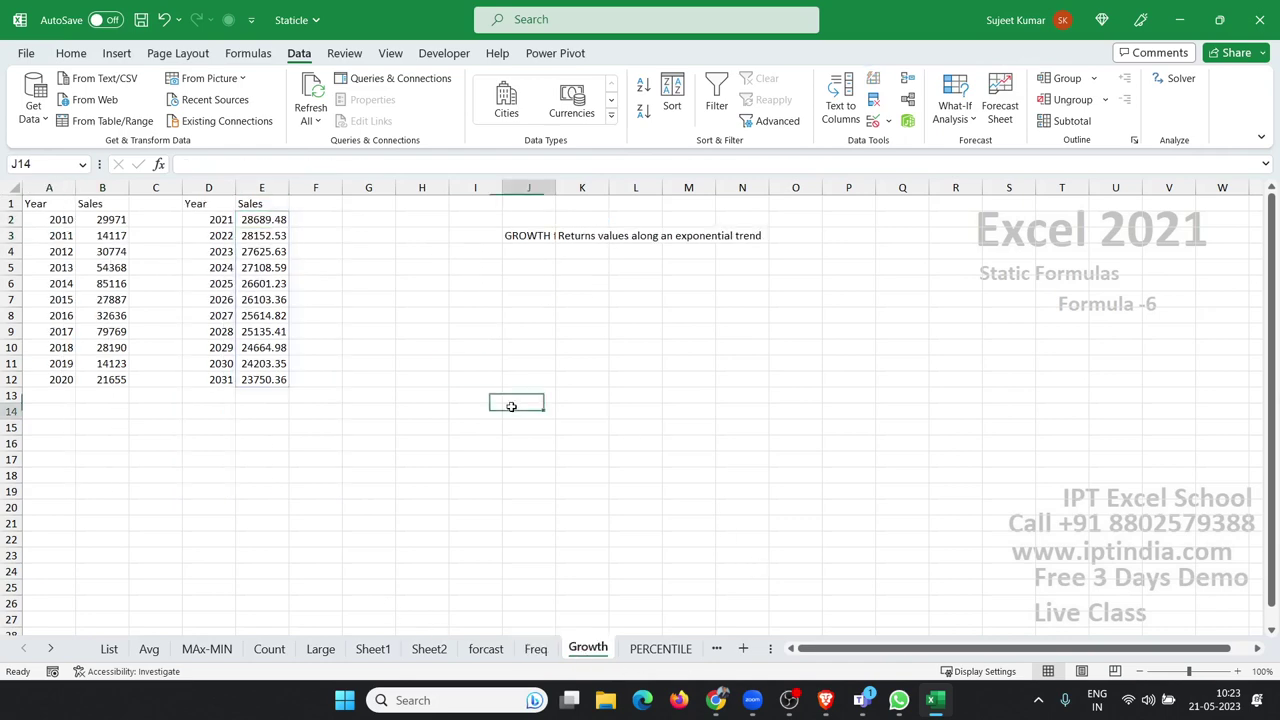
{"action": "left_click", "coordinate": [406, 427]}
{"action": "left_click", "coordinate": [265, 219]}
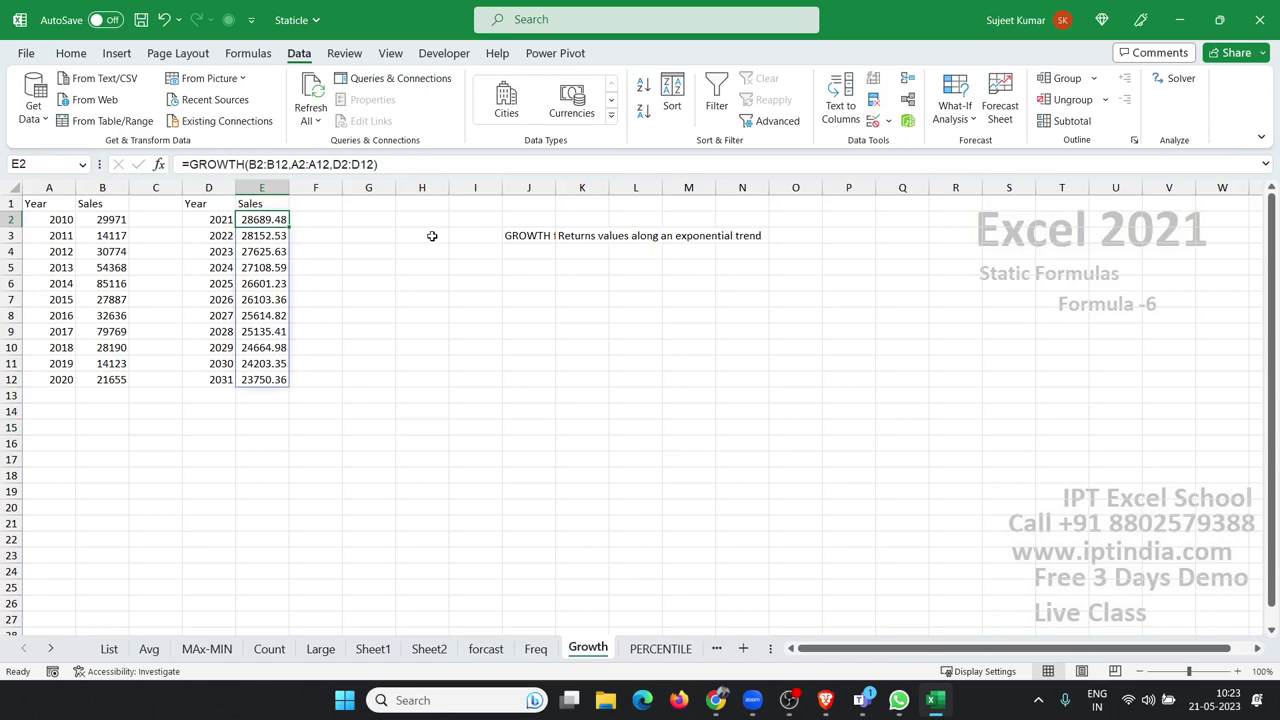
{"action": "key", "text": "ctrl+shift+Down"}
{"action": "key", "text": "Delete"}
{"action": "key", "text": "Left"}
{"action": "key", "text": "Left"}
{"action": "key", "text": "Left"}
{"action": "key", "text": "Left"}
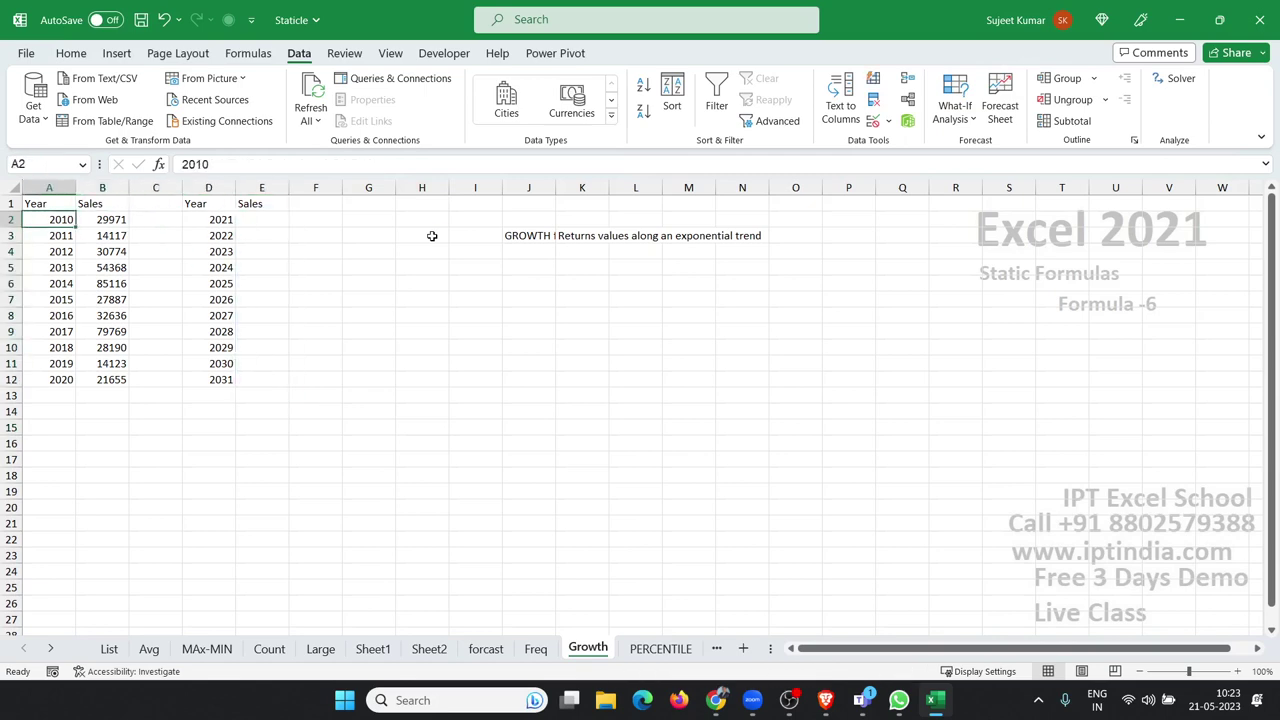
{"action": "key", "text": "ctrl+shift+Down"}
{"action": "key", "text": "Right"}
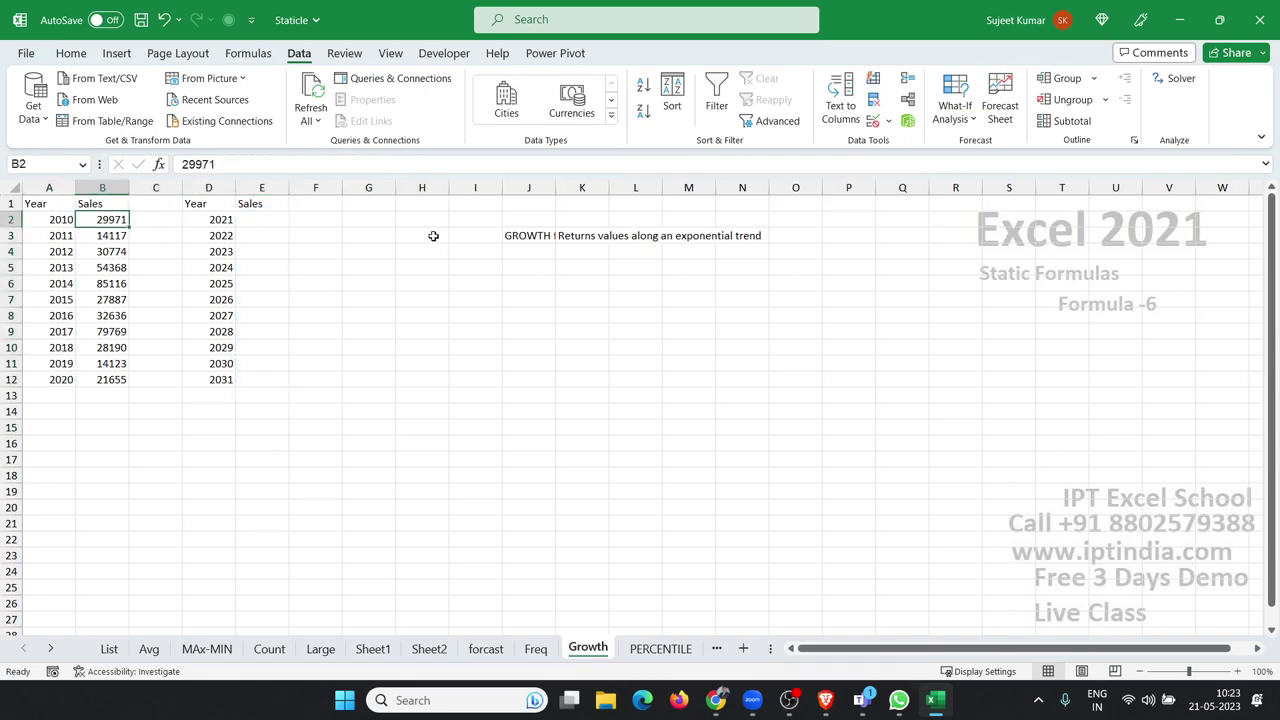
{"action": "key", "text": "ctrl+shift+Down"}
{"action": "key", "text": "Right"}
{"action": "key", "text": "Right"}
{"action": "key", "text": "ctrl+shift+Down"}
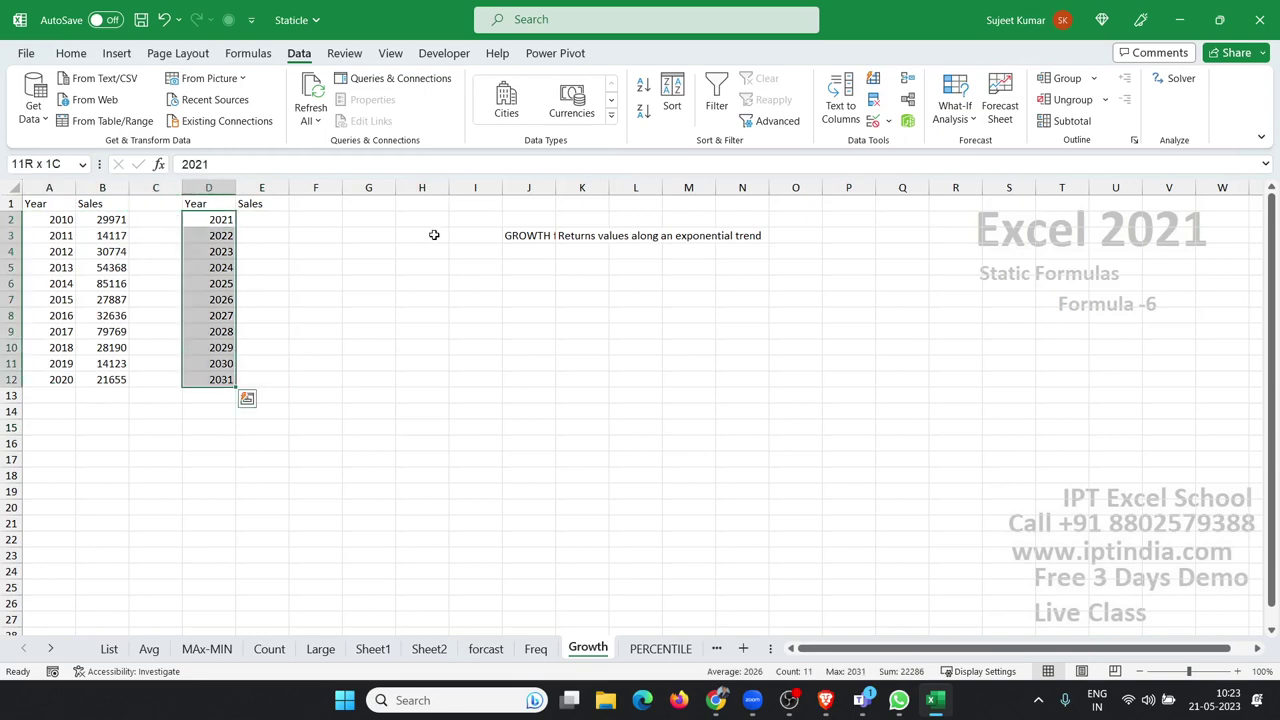
{"action": "key", "text": "Up"}
{"action": "key", "text": "Right"}
{"action": "key", "text": "Down"}
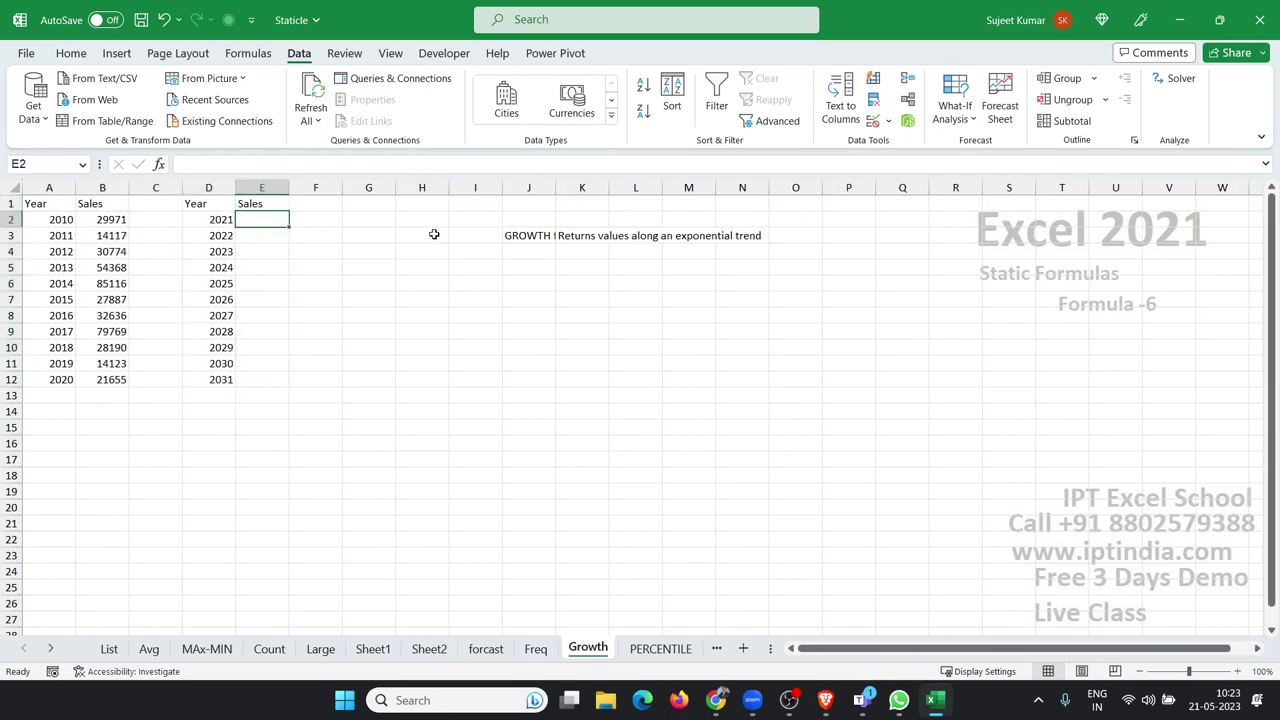
{"action": "key", "text": "Left"}
{"action": "key", "text": "Left"}
{"action": "key", "text": "Left"}
{"action": "key", "text": "Left"}
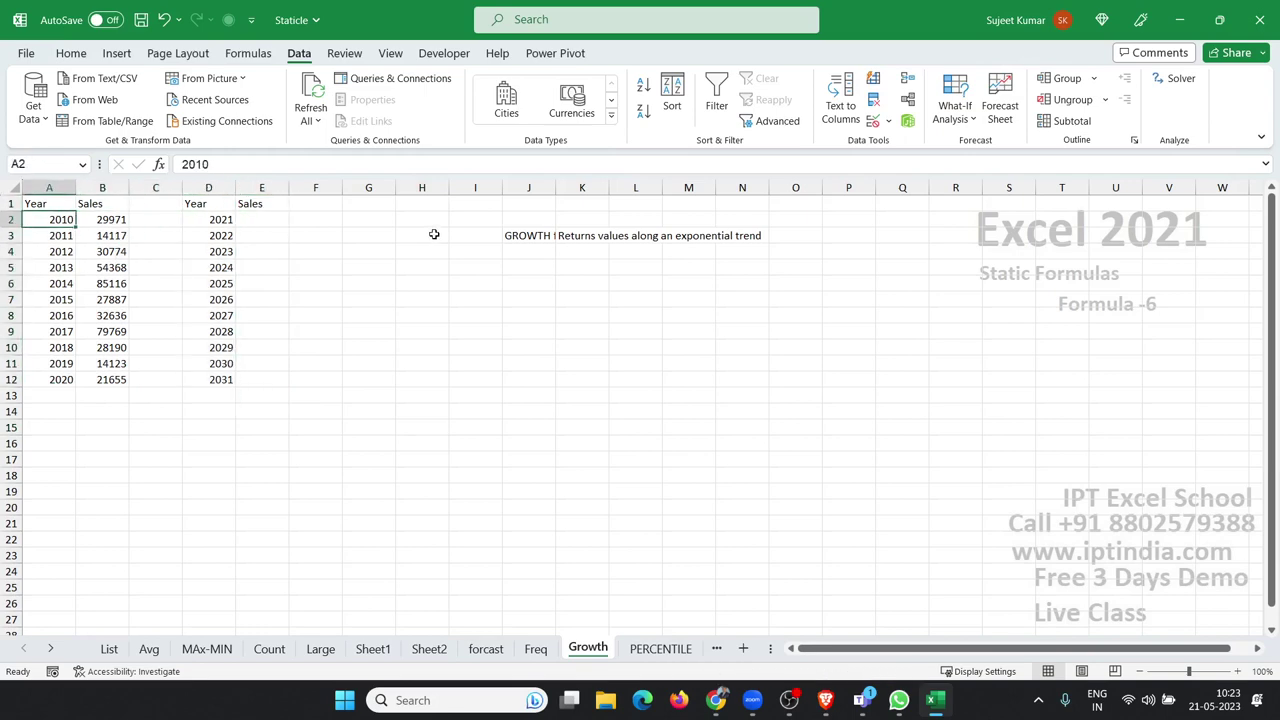
{"action": "key", "text": "ctrl+Down"}
{"action": "key", "text": "Return"}
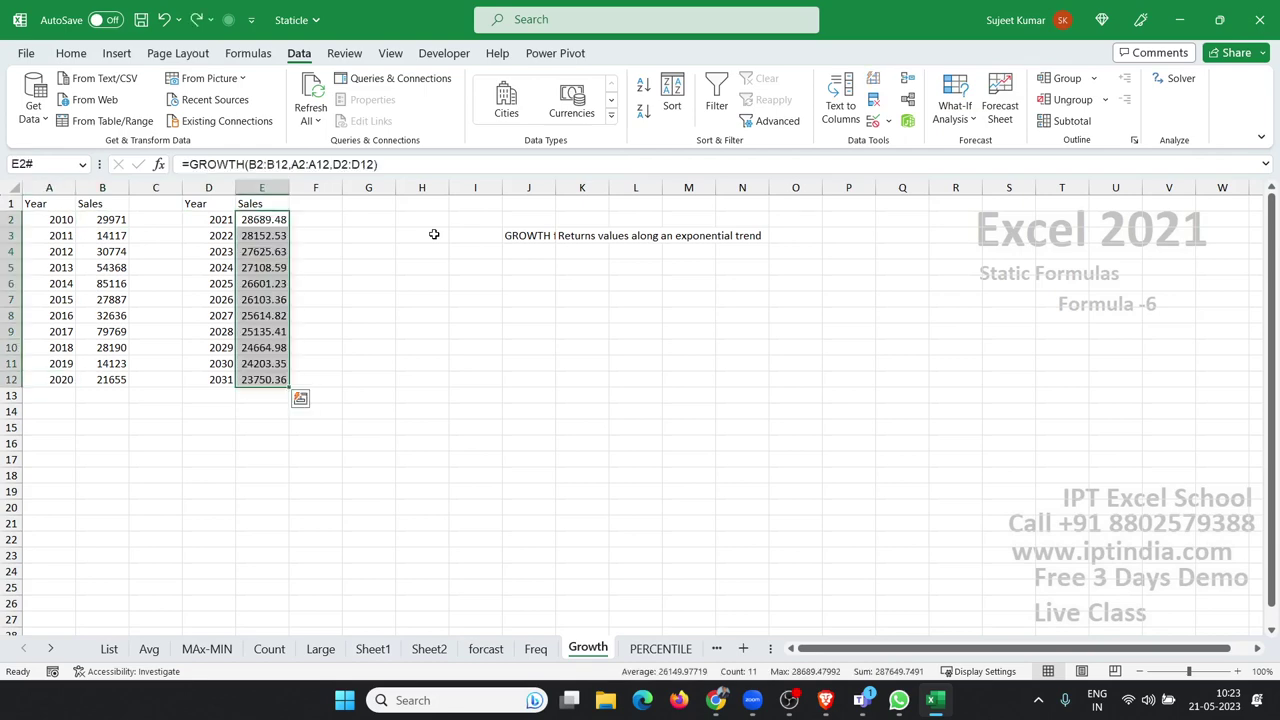
{"action": "key", "text": "Up"}
{"action": "key", "text": "Down"}
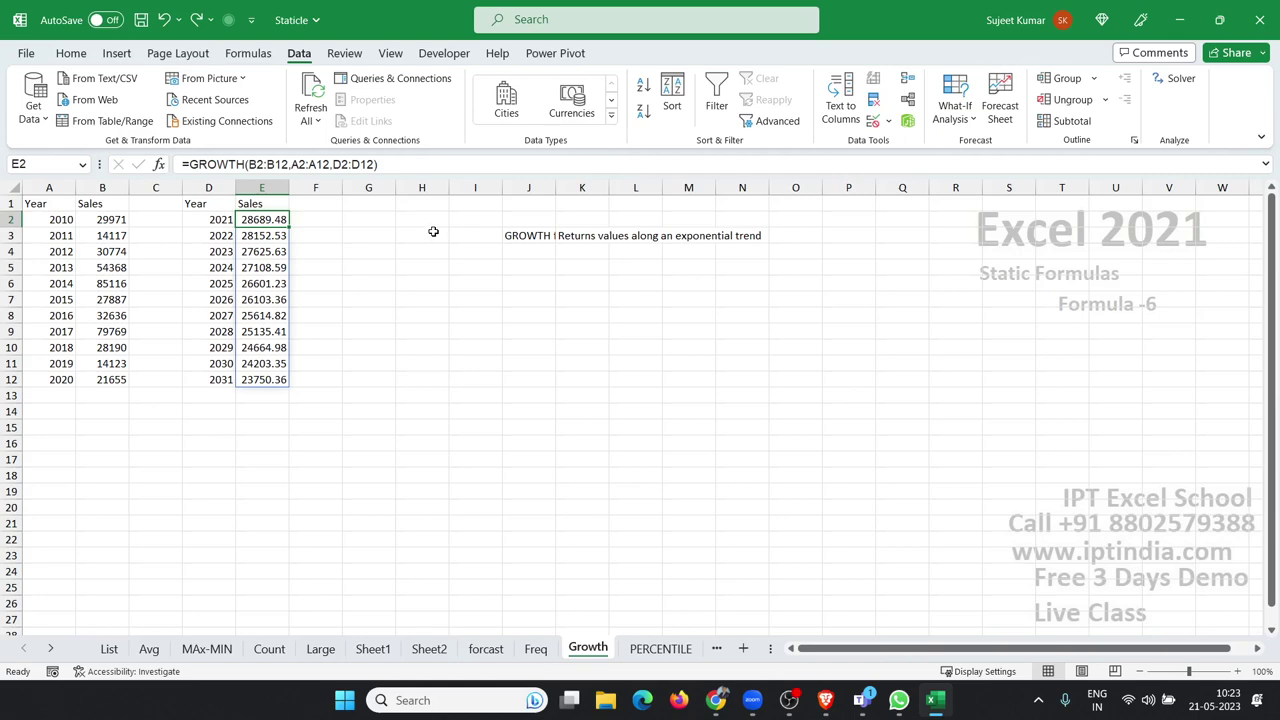
{"action": "key", "text": "Right"}
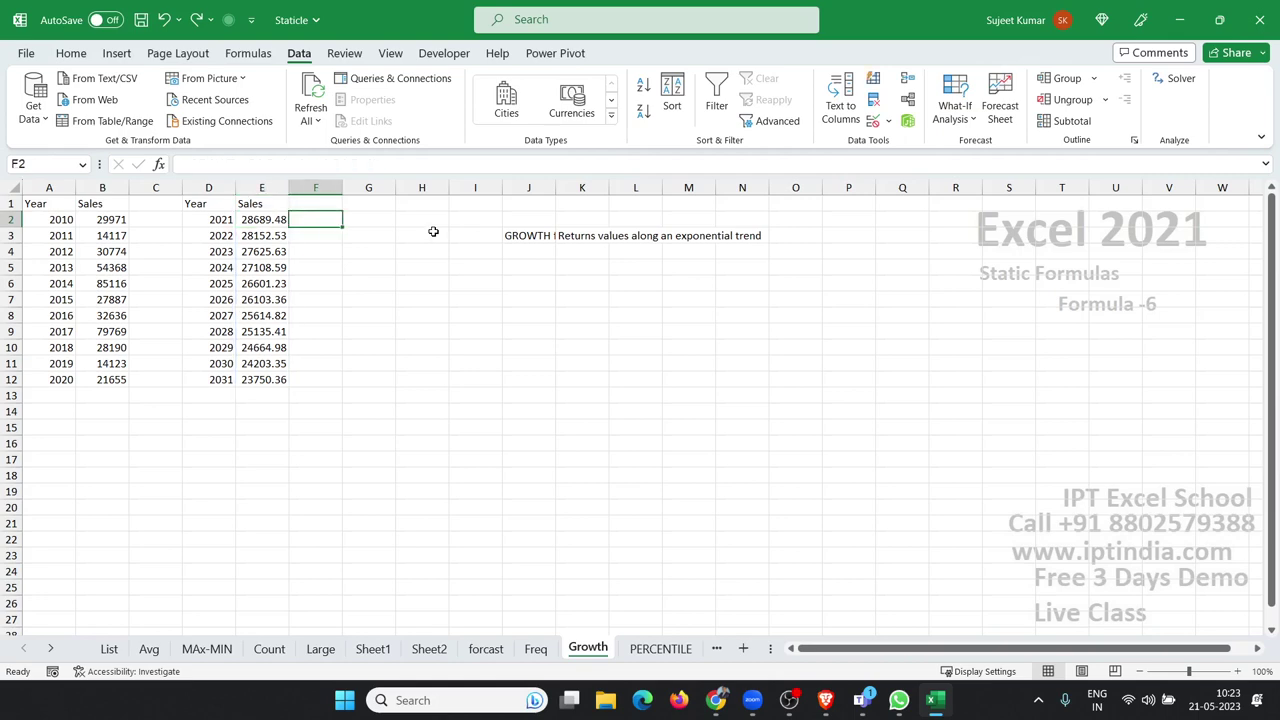
{"action": "type", "text": "=g"}
{"action": "key", "text": "Escape"}
{"action": "type", "text": "="}
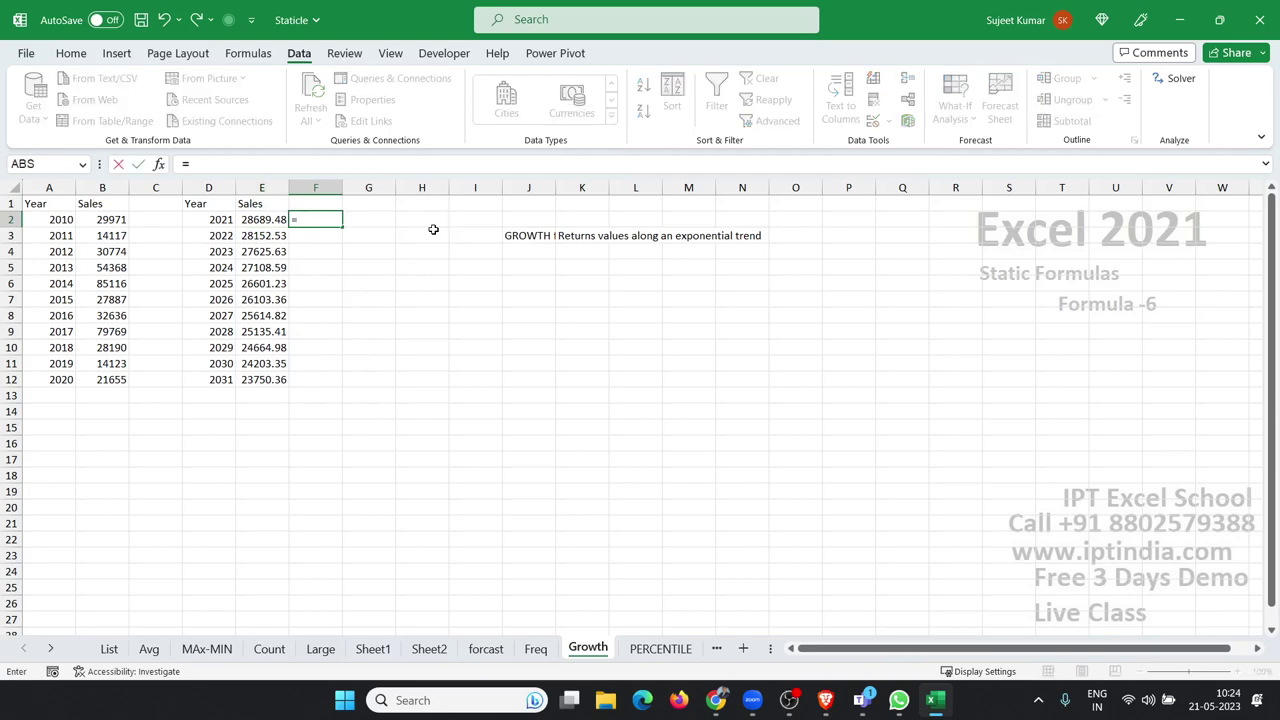
{"action": "type", "text": "gr"}
{"action": "key", "text": "Tab"}
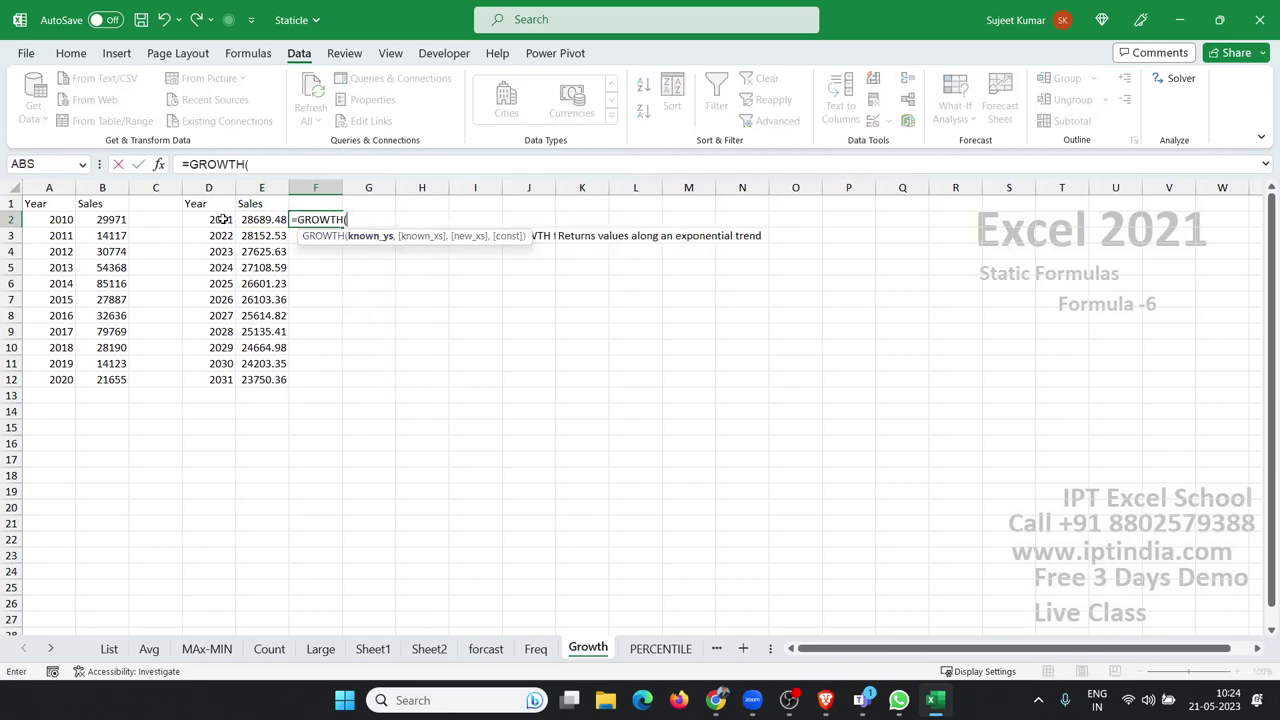
{"action": "left_click_drag", "start_coordinate": [222, 219], "coordinate": [199, 388]}
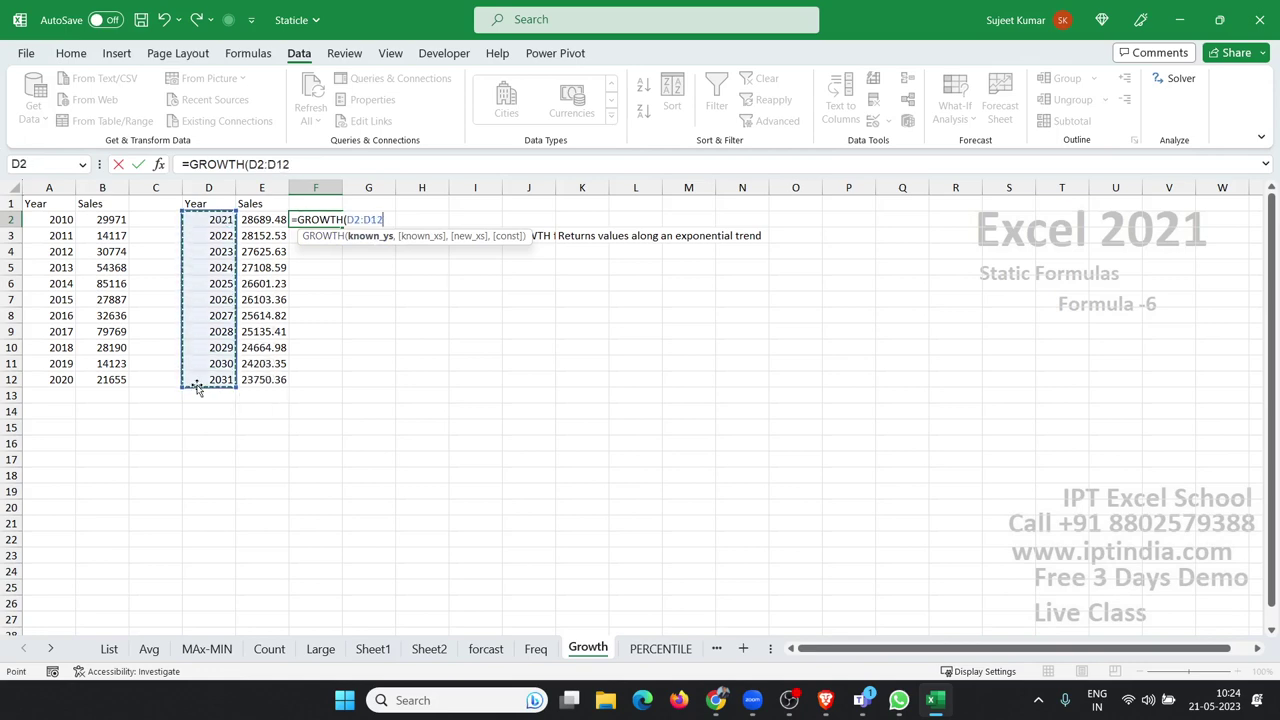
{"action": "type", "text": ","}
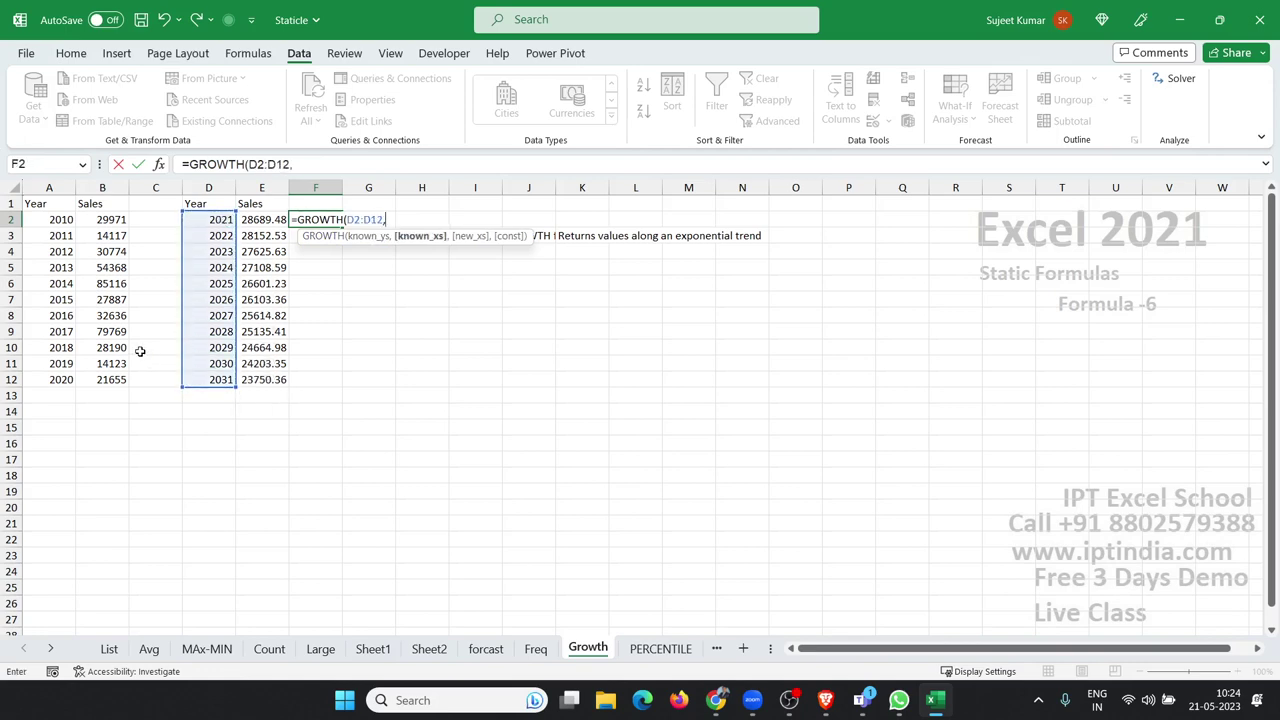
{"action": "left_click_drag", "start_coordinate": [100, 218], "coordinate": [106, 380]}
{"action": "type", "text": ","}
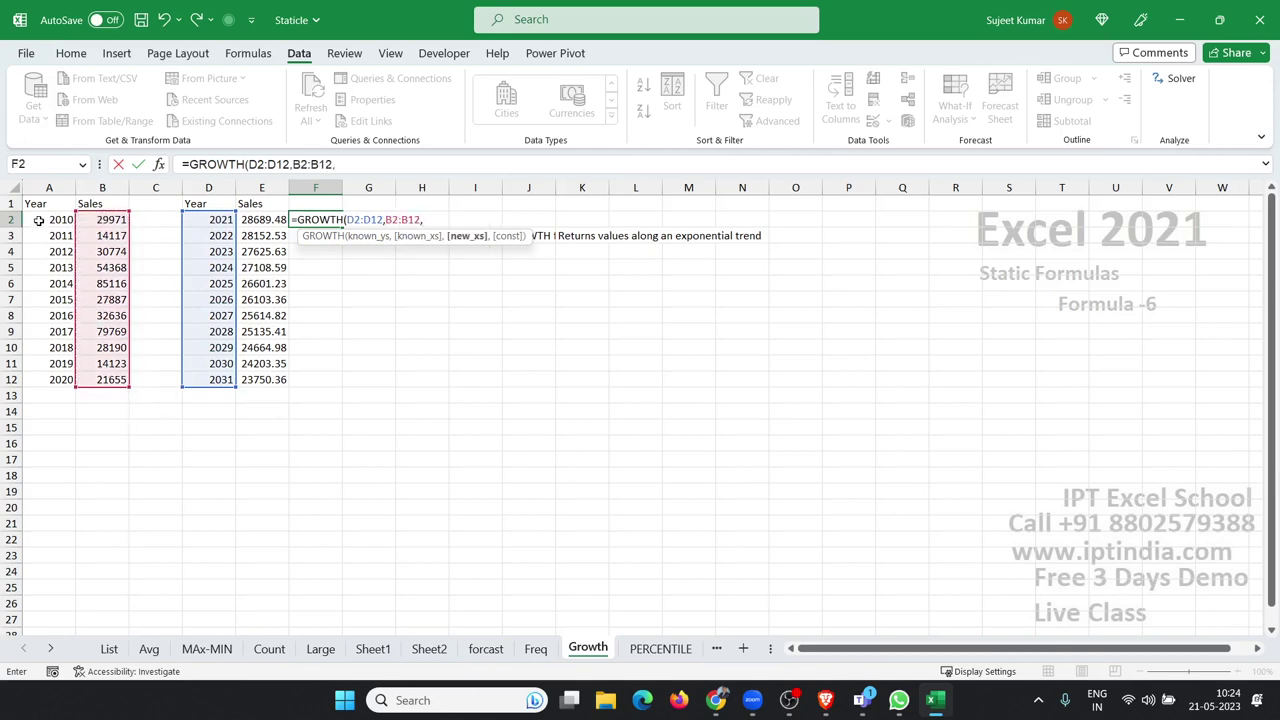
{"action": "key", "text": "Escape"}
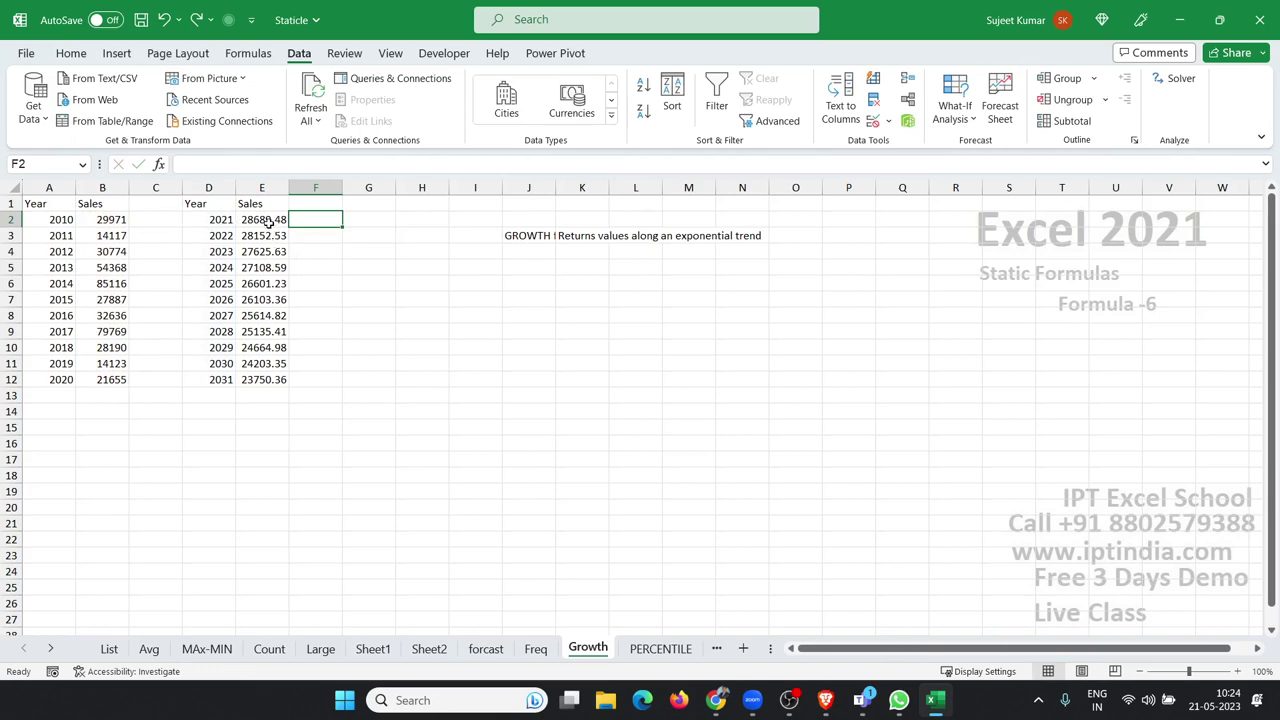
{"action": "double_click", "coordinate": [268, 222]}
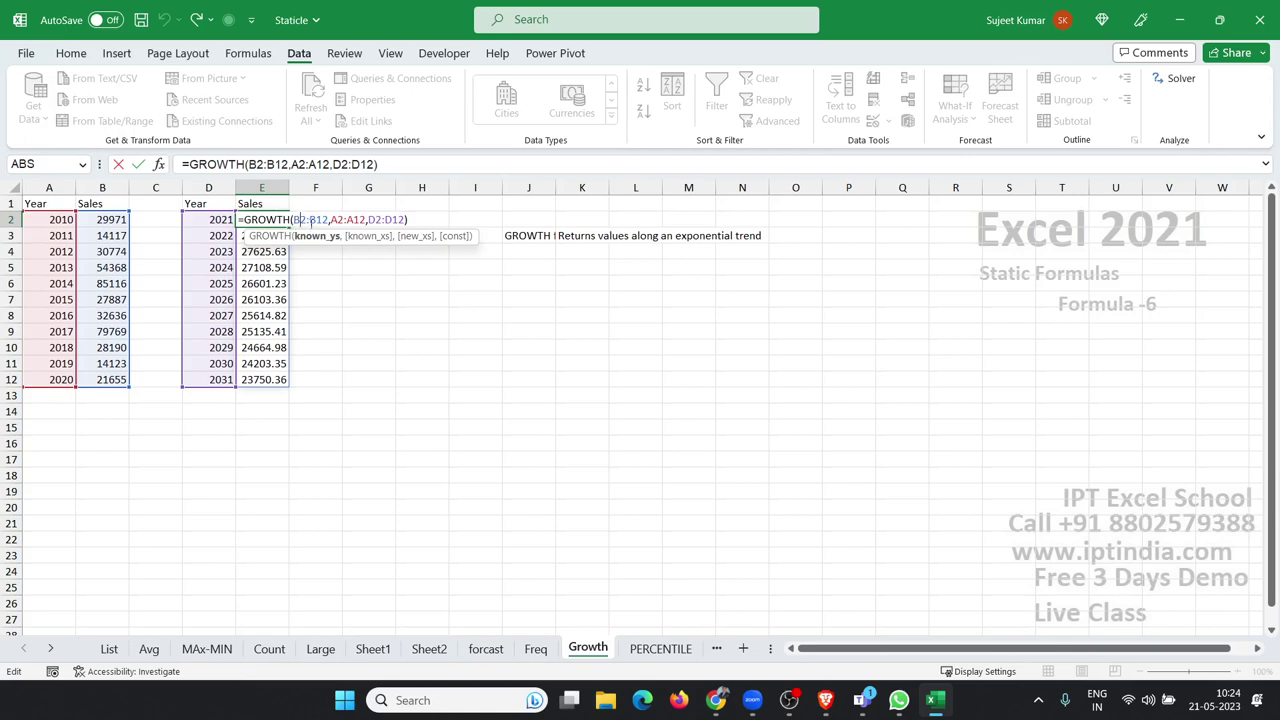
{"action": "left_click_drag", "start_coordinate": [293, 219], "coordinate": [328, 219]}
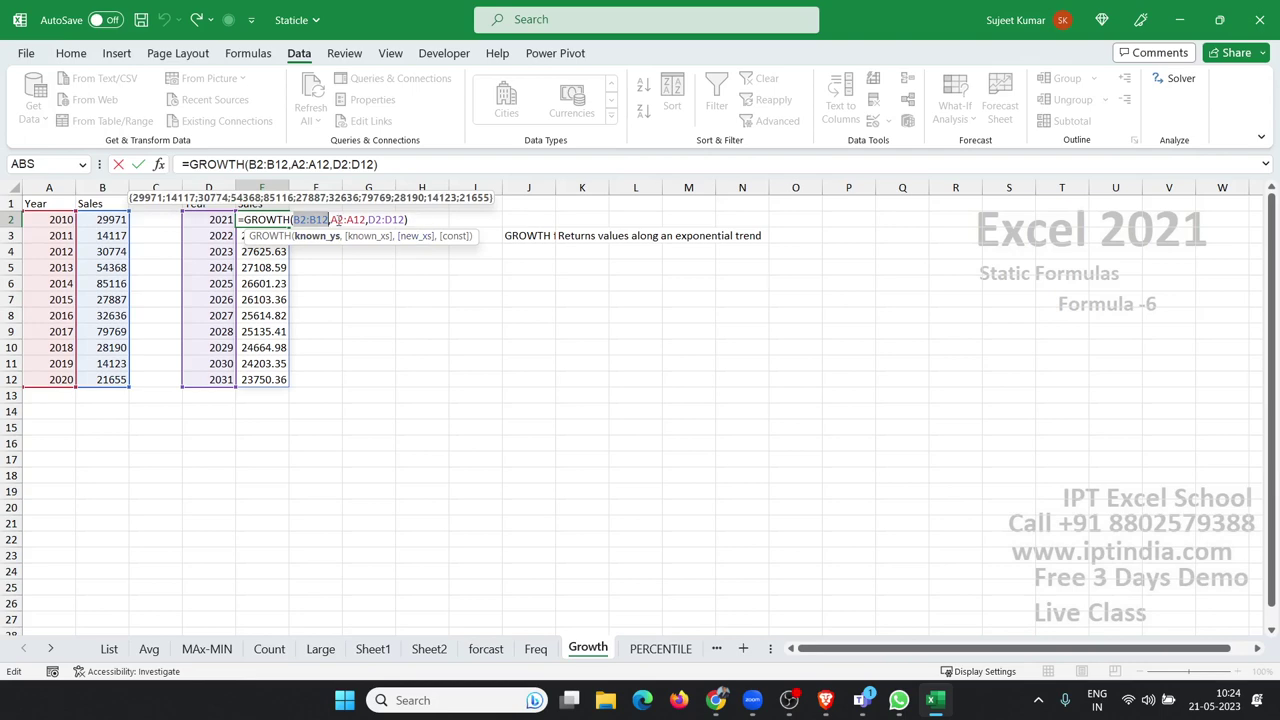
{"action": "left_click_drag", "start_coordinate": [331, 219], "coordinate": [406, 219]}
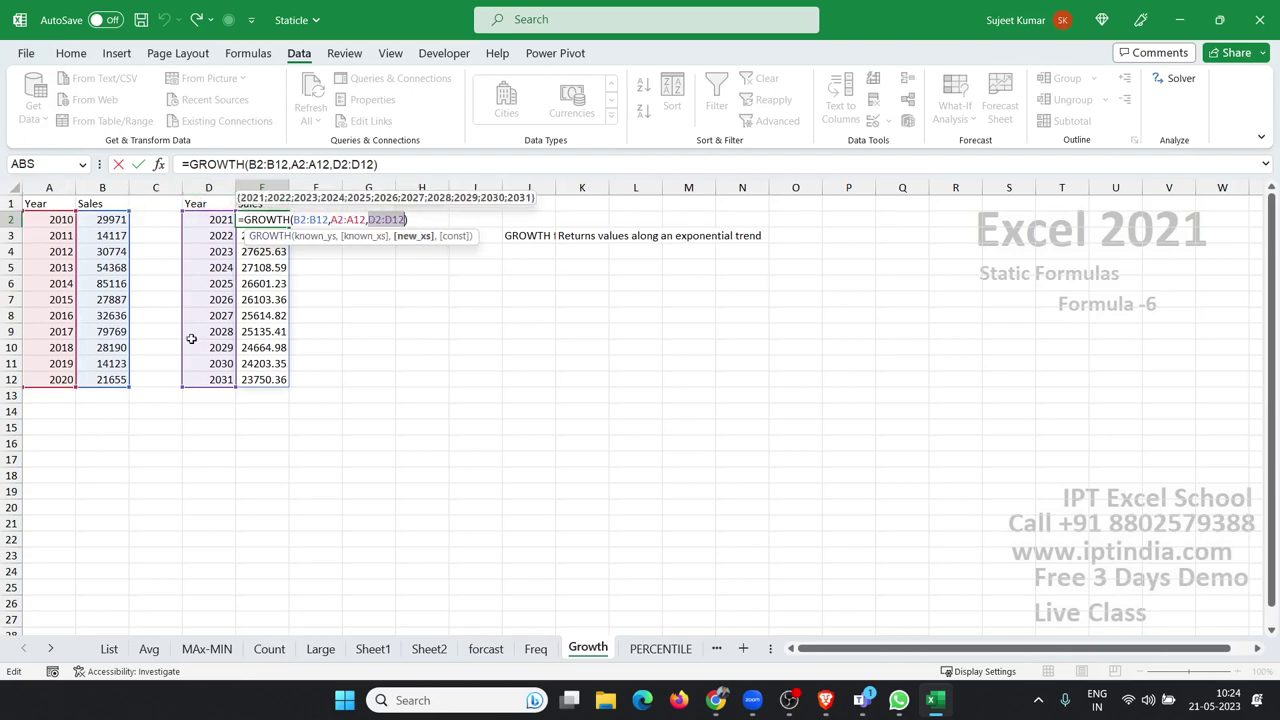
{"action": "key", "text": "Escape"}
Step: Enter =GROWTH(B2:B12,A2:A12,D2:D12) in F2, spilling the forecasts down F2:F12
{"action": "left_click", "coordinate": [301, 221]}
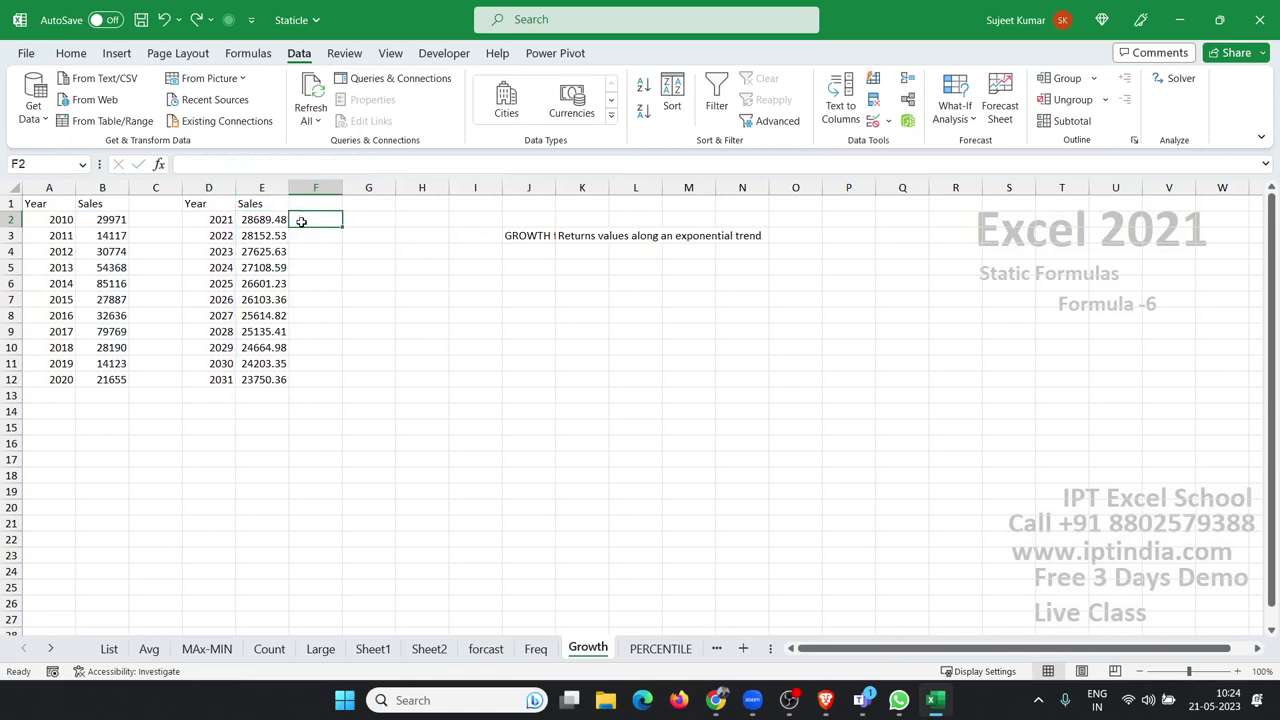
{"action": "type", "text": "="}
{"action": "key", "text": "BackSpace"}
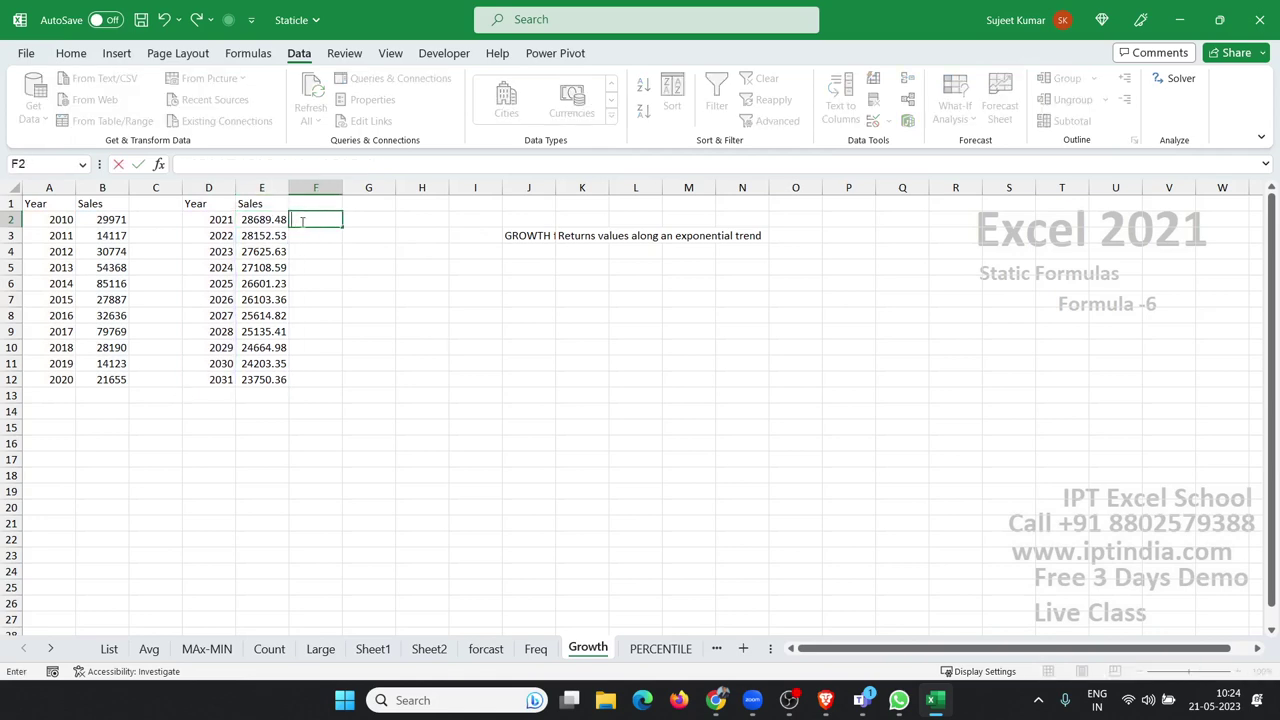
{"action": "type", "text": "=gr"}
{"action": "key", "text": "Tab"}
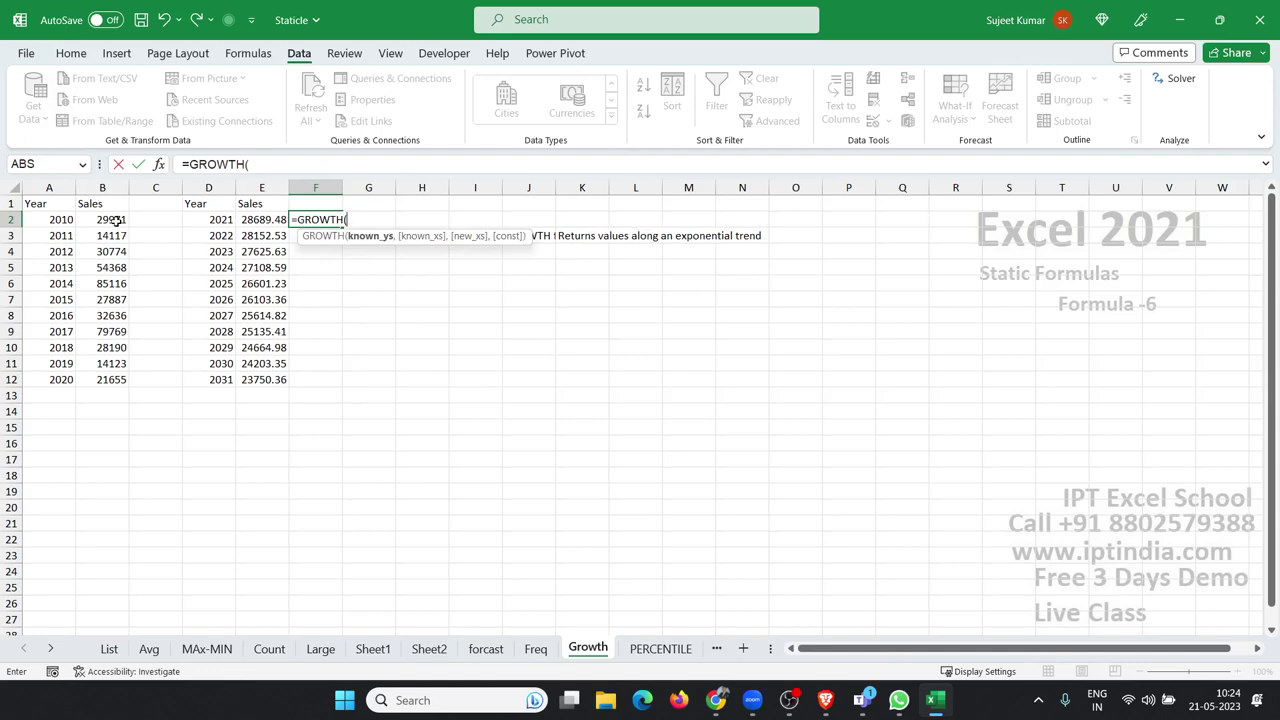
{"action": "left_click_drag", "start_coordinate": [113, 221], "coordinate": [113, 380]}
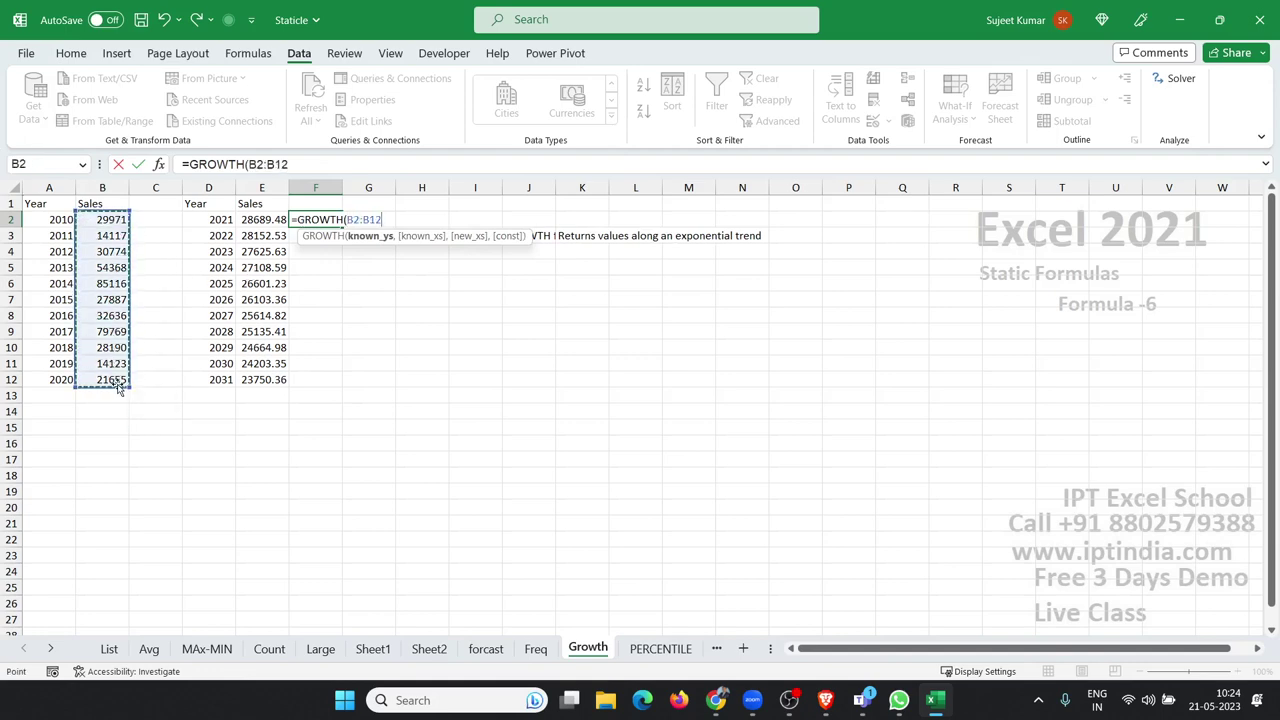
{"action": "type", "text": ","}
{"action": "left_click_drag", "start_coordinate": [52, 220], "coordinate": [52, 382]}
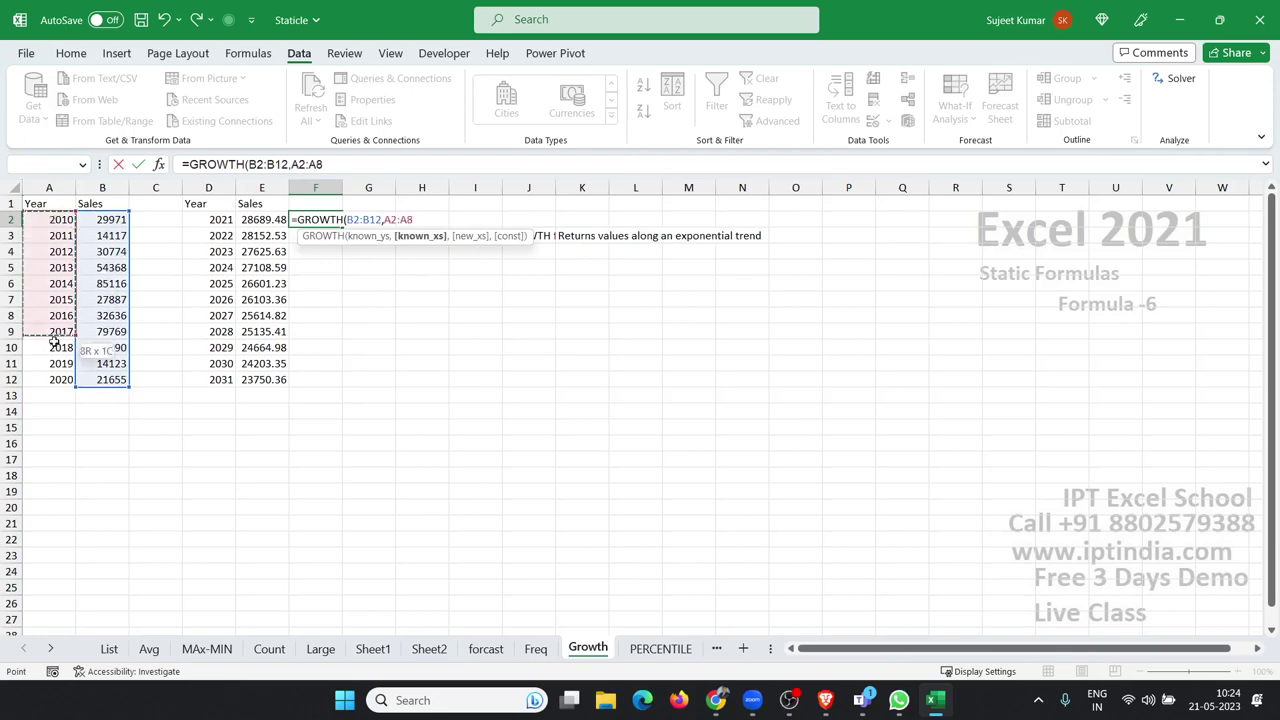
{"action": "type", "text": ","}
{"action": "left_click_drag", "start_coordinate": [221, 220], "coordinate": [208, 381]}
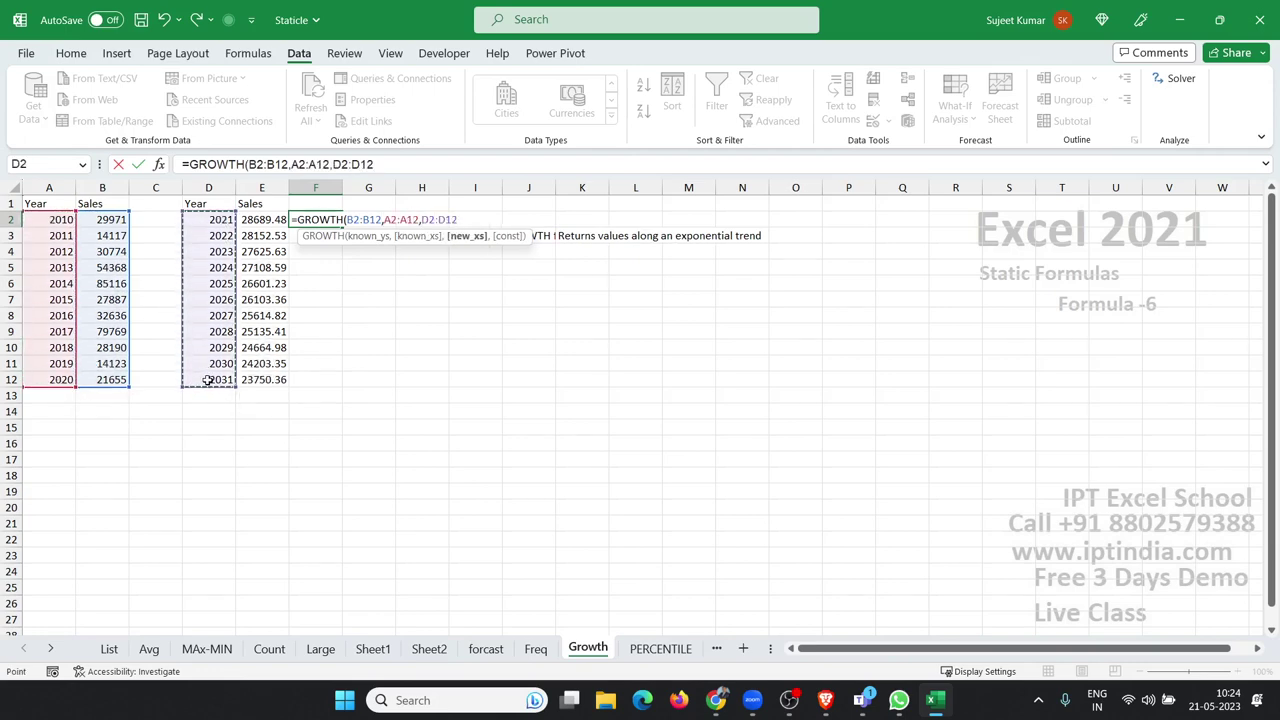
{"action": "key", "text": "Return"}
{"action": "key", "text": "Up"}
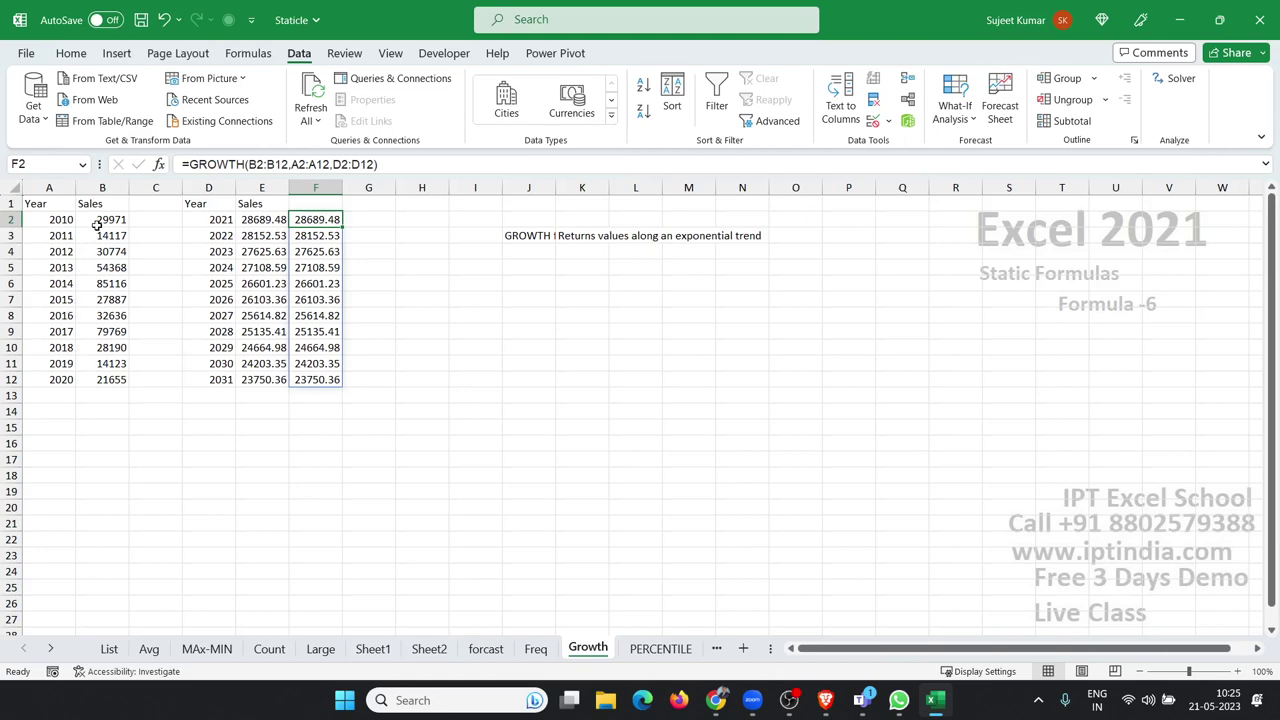
Step: Review the sales values and spilled forecasts, then switch to the PERCENTILE sheet
{"action": "left_click_drag", "start_coordinate": [100, 221], "coordinate": [110, 300]}
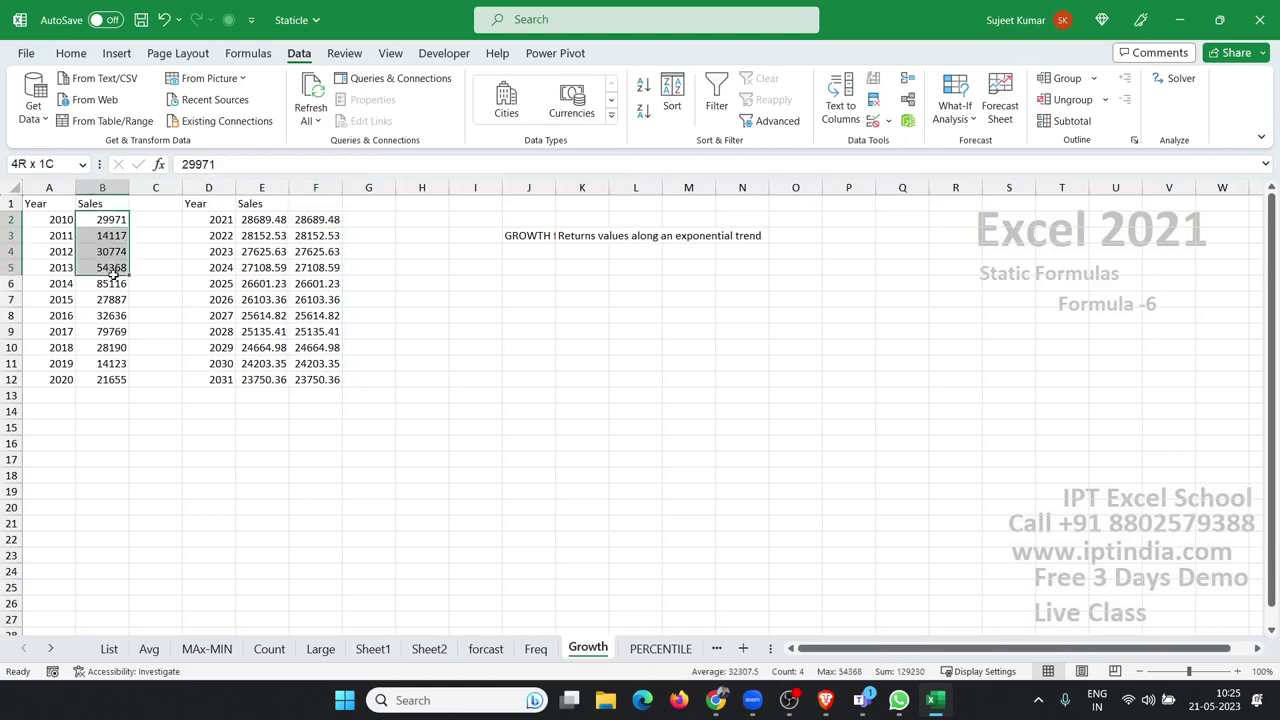
{"action": "left_click", "coordinate": [116, 383]}
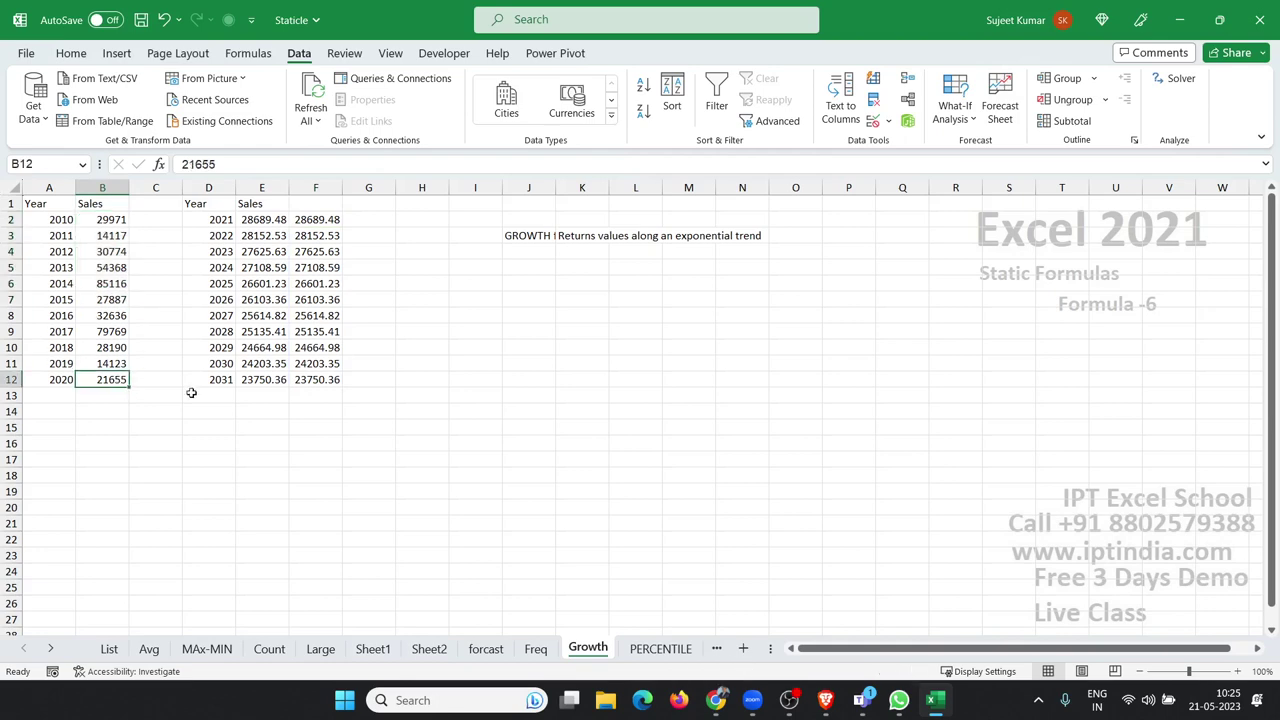
{"action": "left_click", "coordinate": [314, 392]}
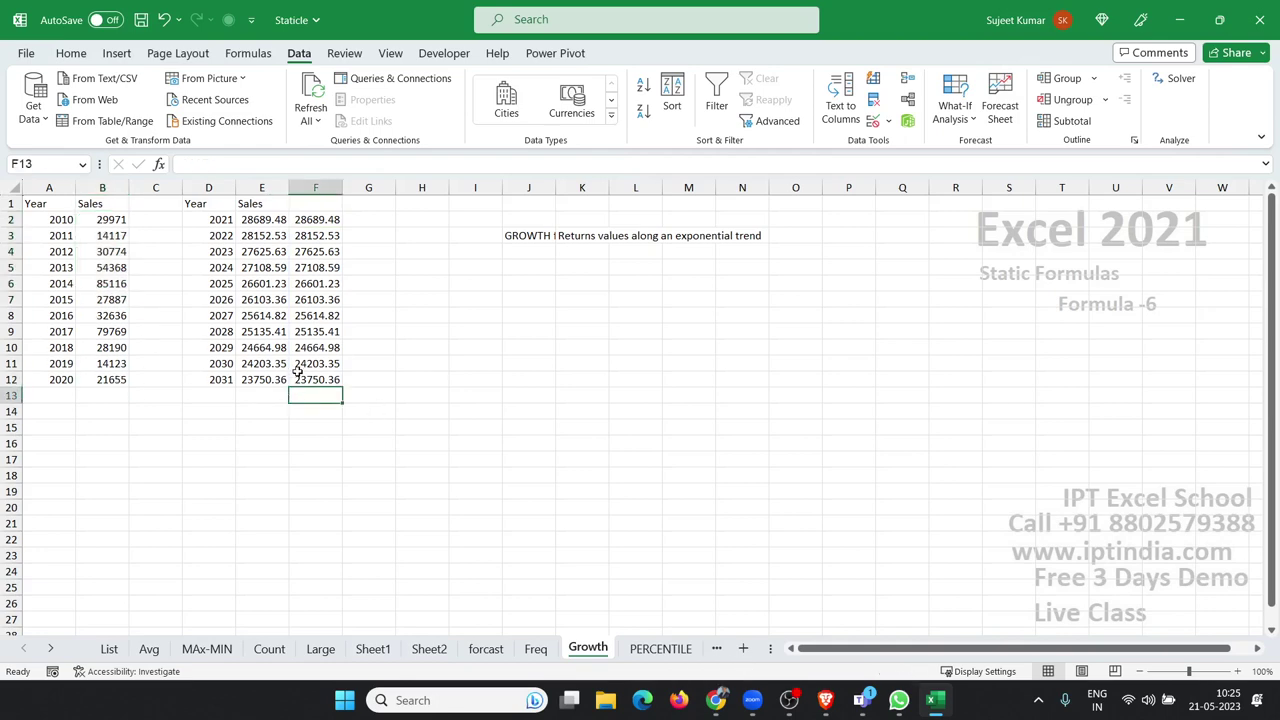
{"action": "left_click_drag", "start_coordinate": [300, 376], "coordinate": [314, 219]}
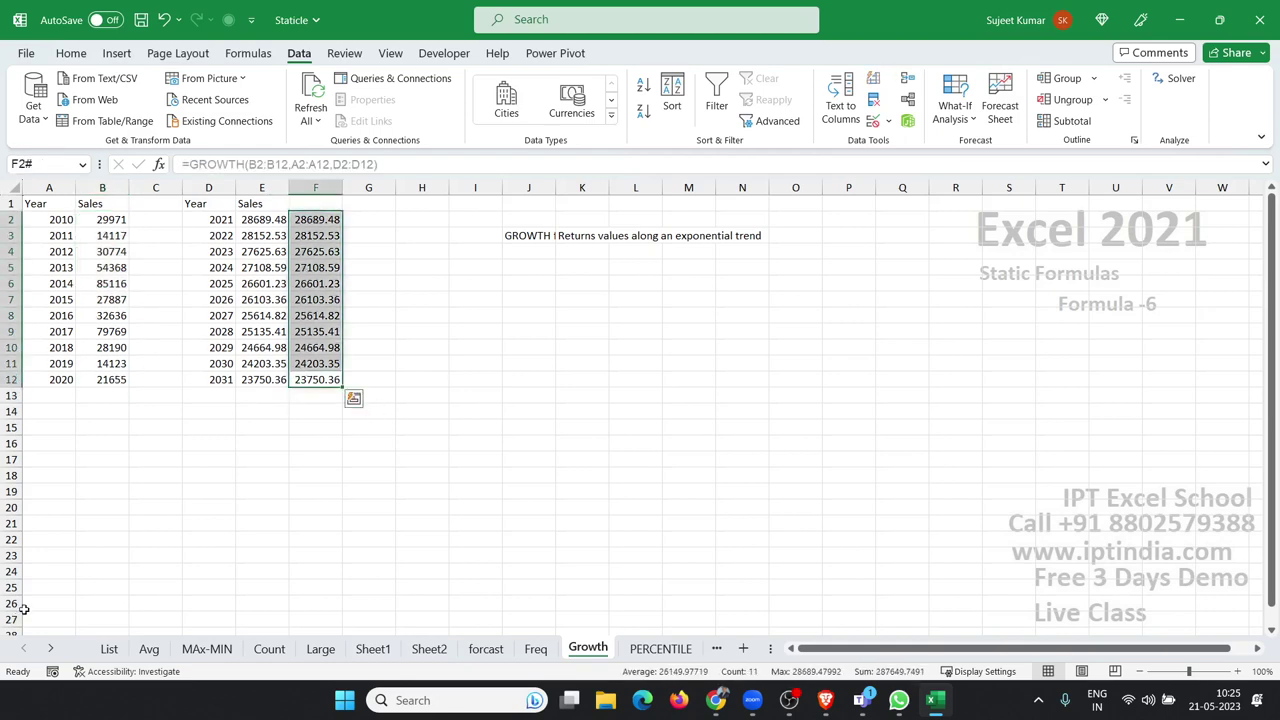
{"action": "left_click", "coordinate": [485, 452]}
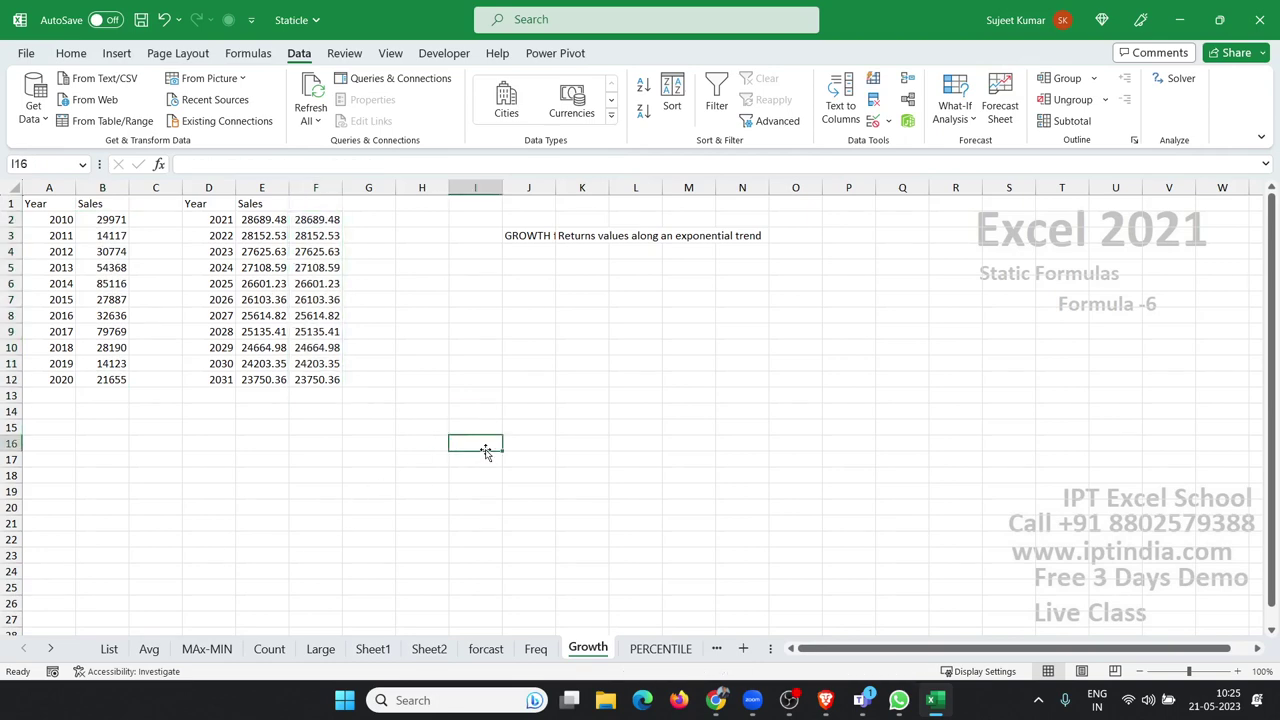
{"action": "left_click", "coordinate": [664, 648]}
{"action": "left_click", "coordinate": [306, 430]}
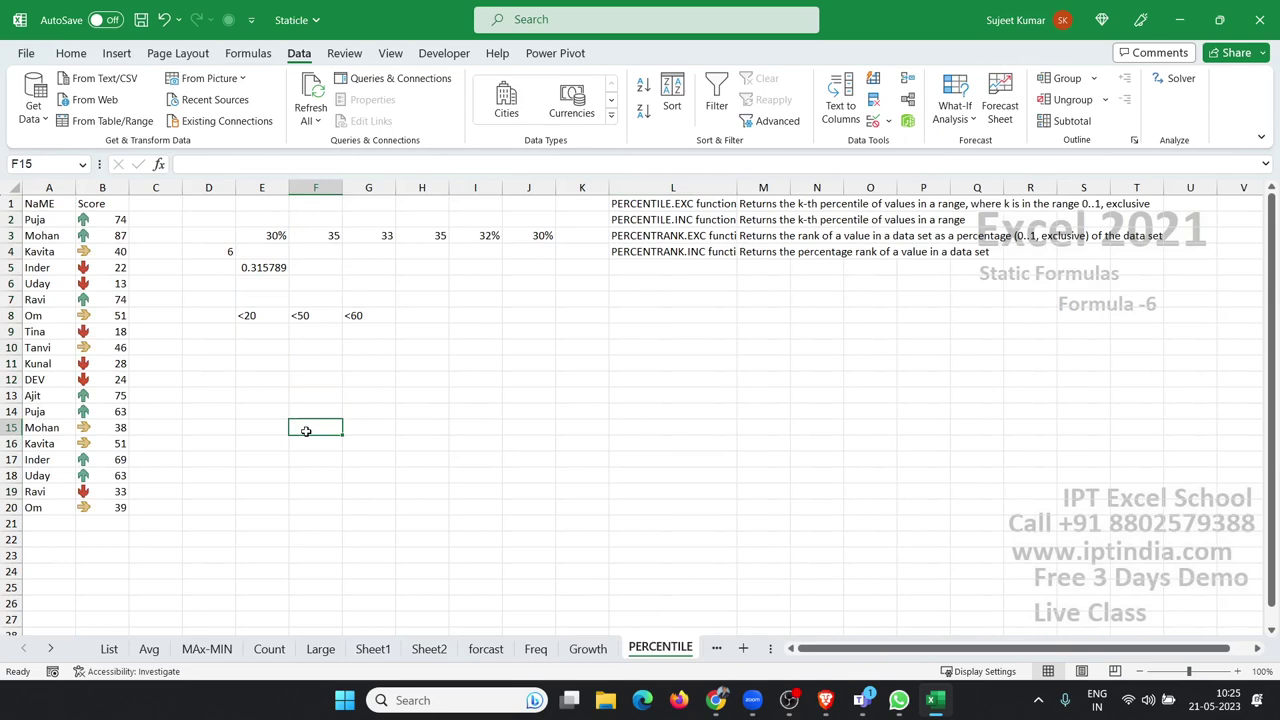
Step: Review F3's percentile formula and the 30% value in E3
{"action": "left_click", "coordinate": [96, 254]}
{"action": "left_click", "coordinate": [140, 315]}
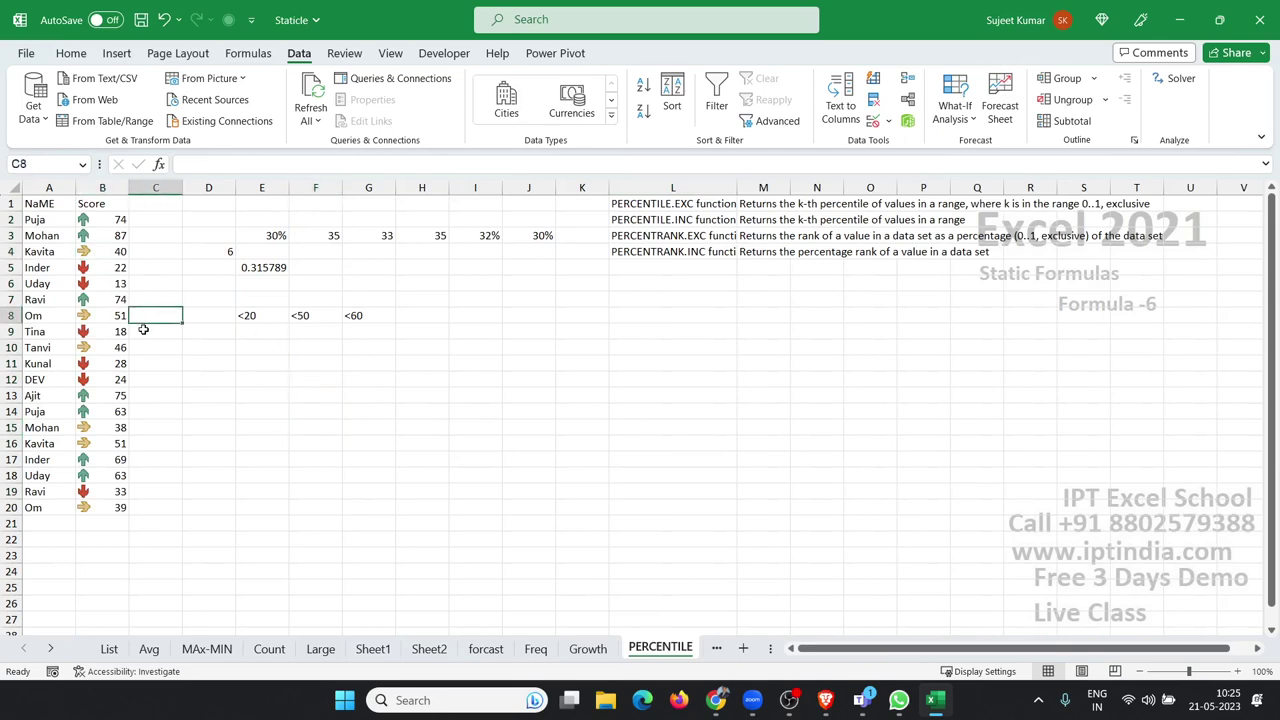
{"action": "left_click", "coordinate": [300, 236]}
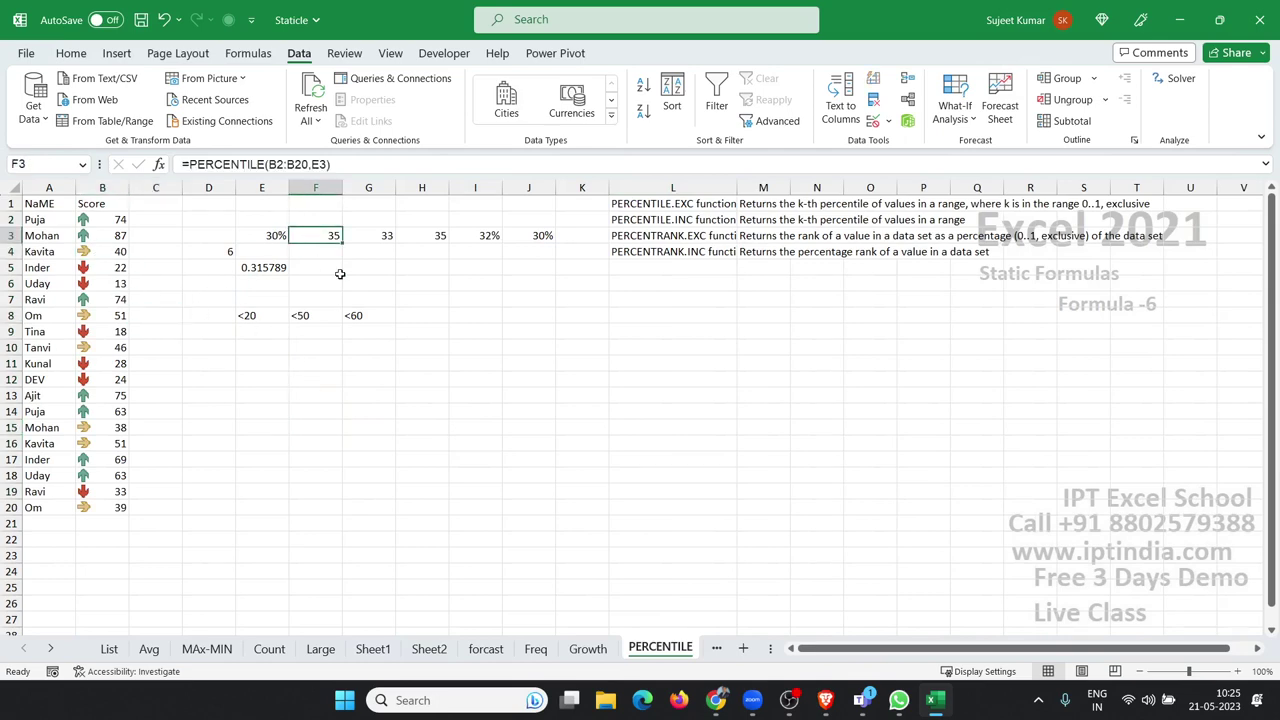
{"action": "left_click", "coordinate": [272, 234]}
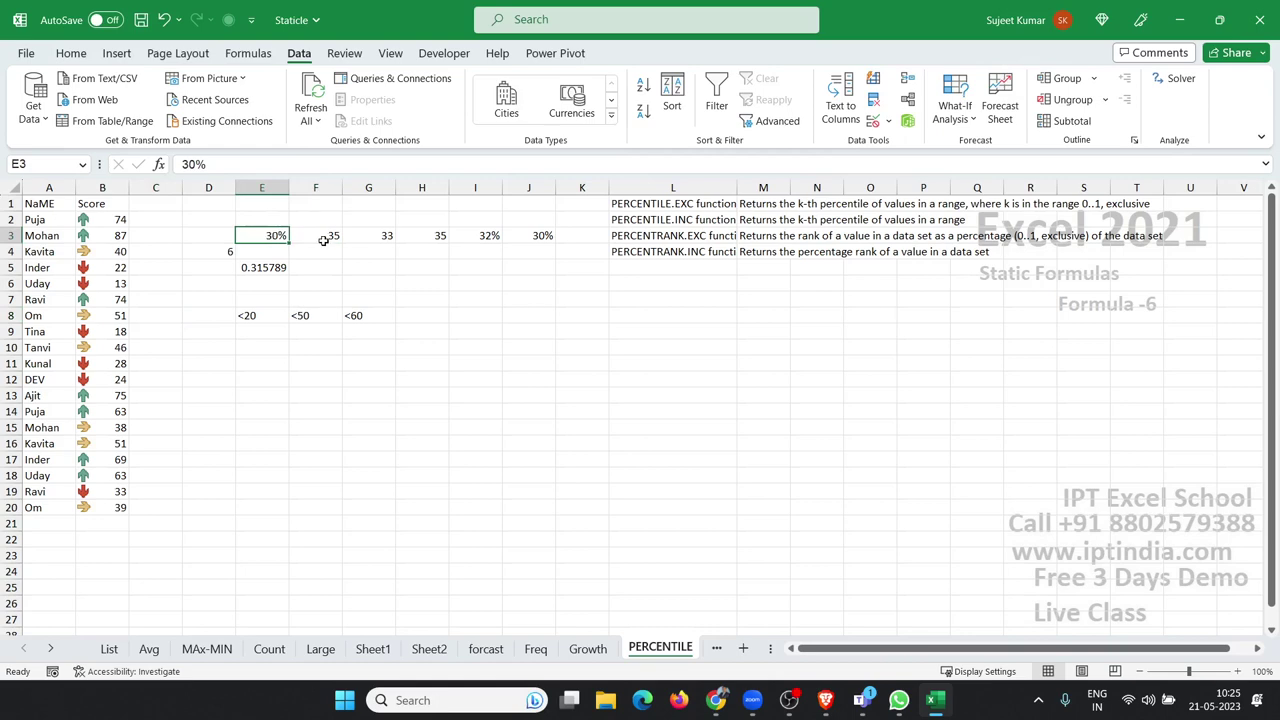
{"action": "double_click", "coordinate": [323, 240]}
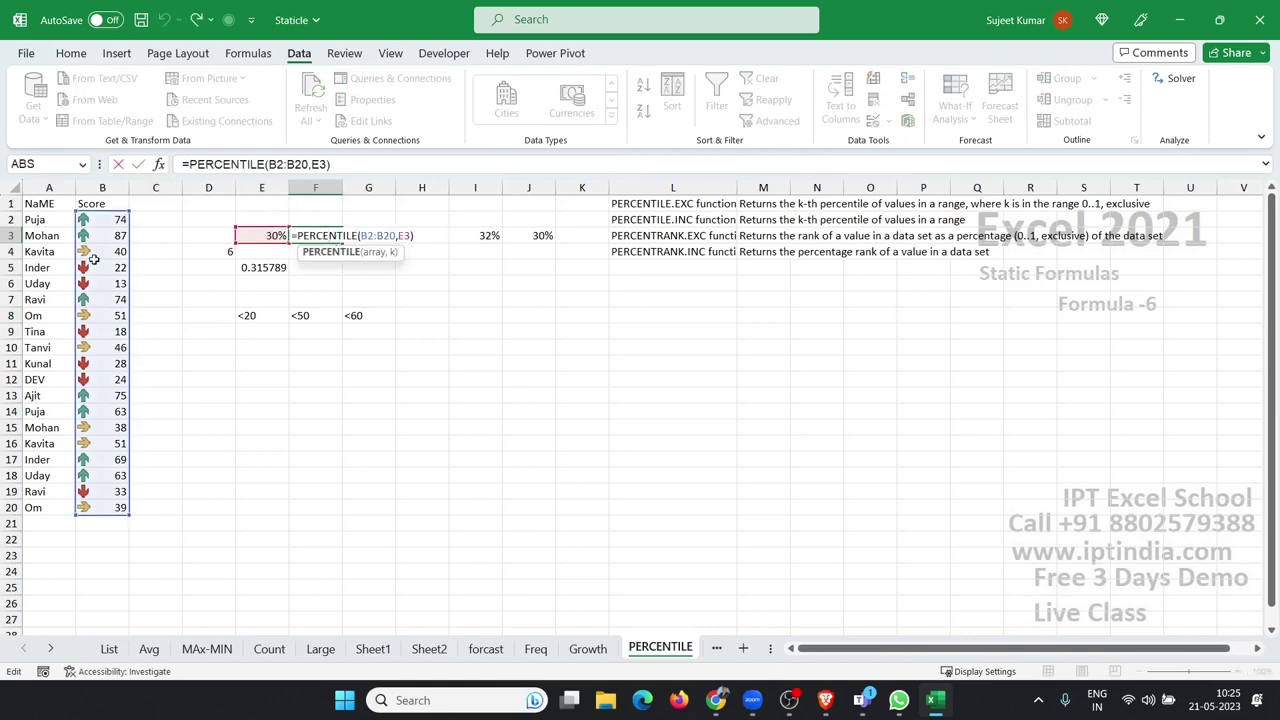
{"action": "key", "text": "ctrl+Return"}
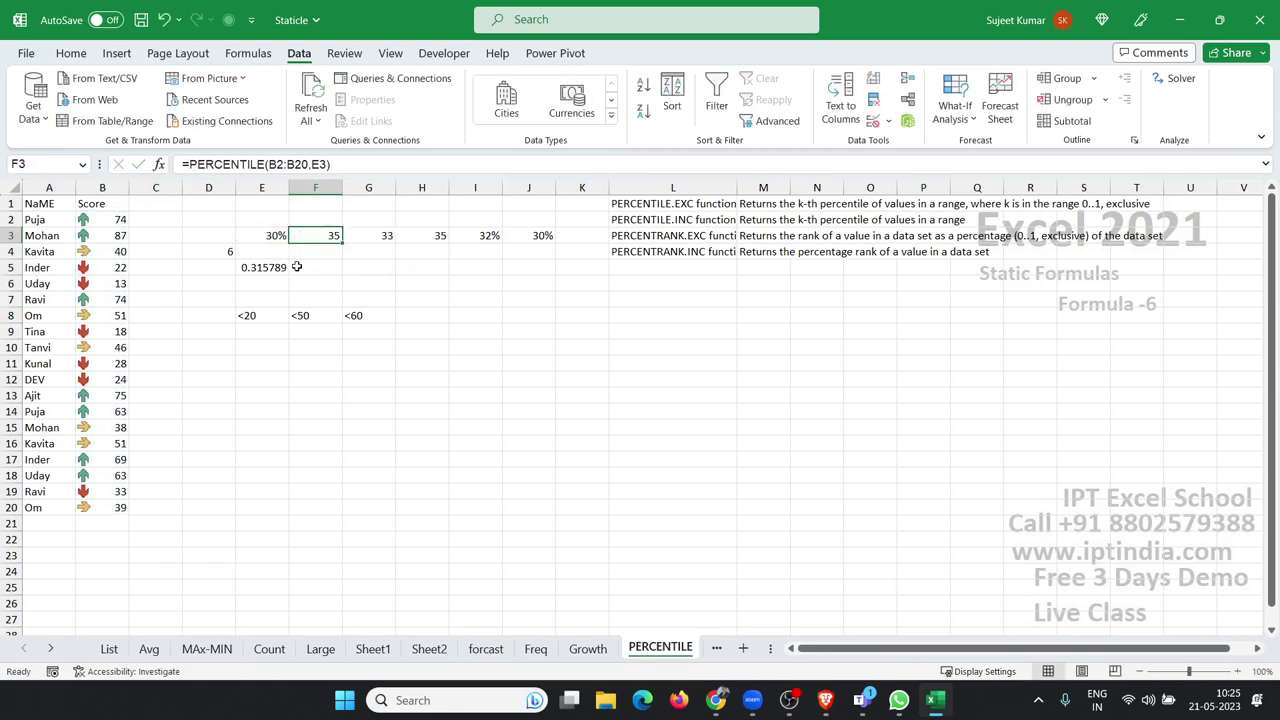
Step: Enter =PERCENTILE(B2:B20,E3) in F4, returning 35
{"action": "left_click", "coordinate": [322, 248]}
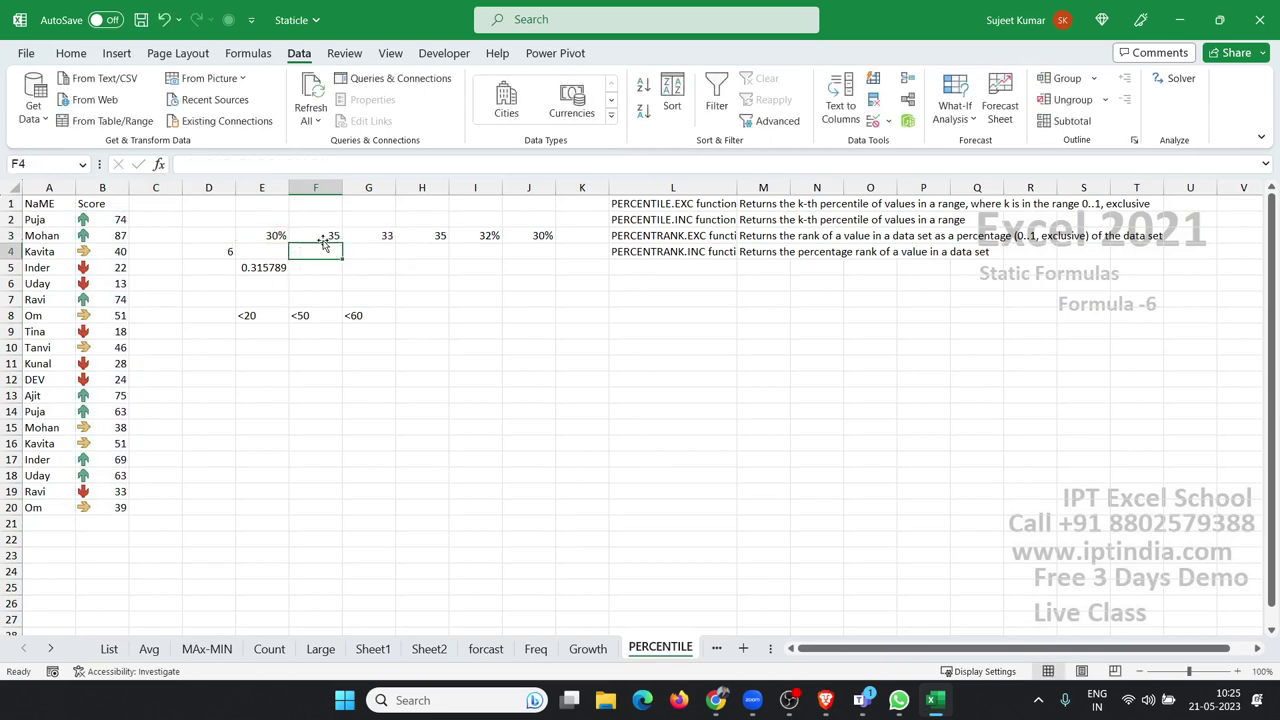
{"action": "type", "text": "=per"}
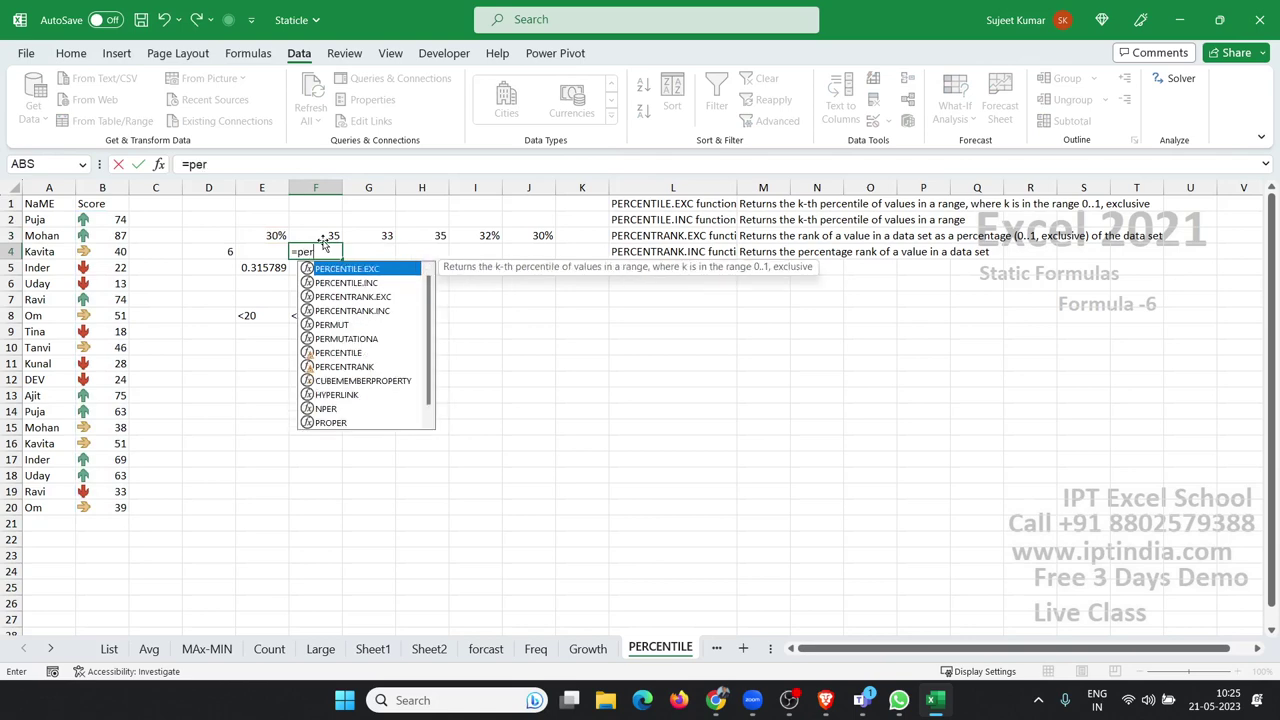
{"action": "key", "text": "Down"}
{"action": "key", "text": "Down"}
{"action": "key", "text": "Down"}
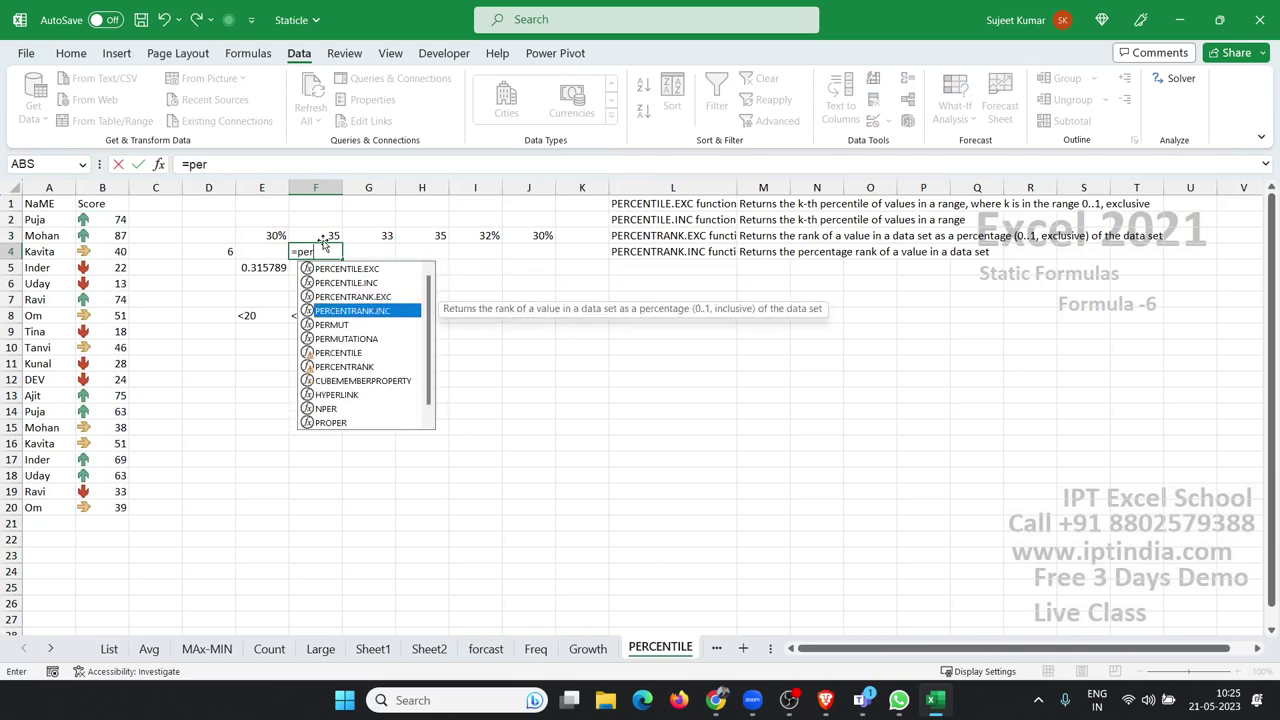
{"action": "key", "text": "Down"}
{"action": "key", "text": "Down"}
{"action": "key", "text": "Down"}
{"action": "key", "text": "Tab"}
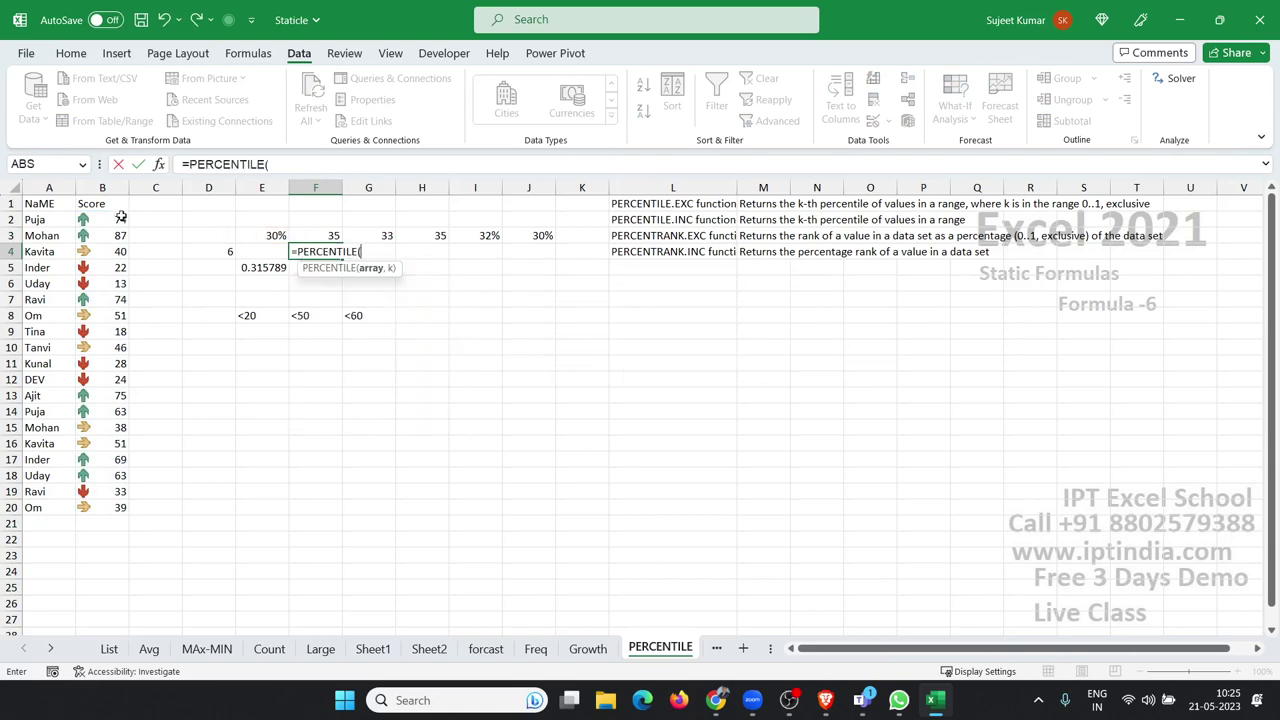
{"action": "left_click_drag", "start_coordinate": [118, 219], "coordinate": [111, 506]}
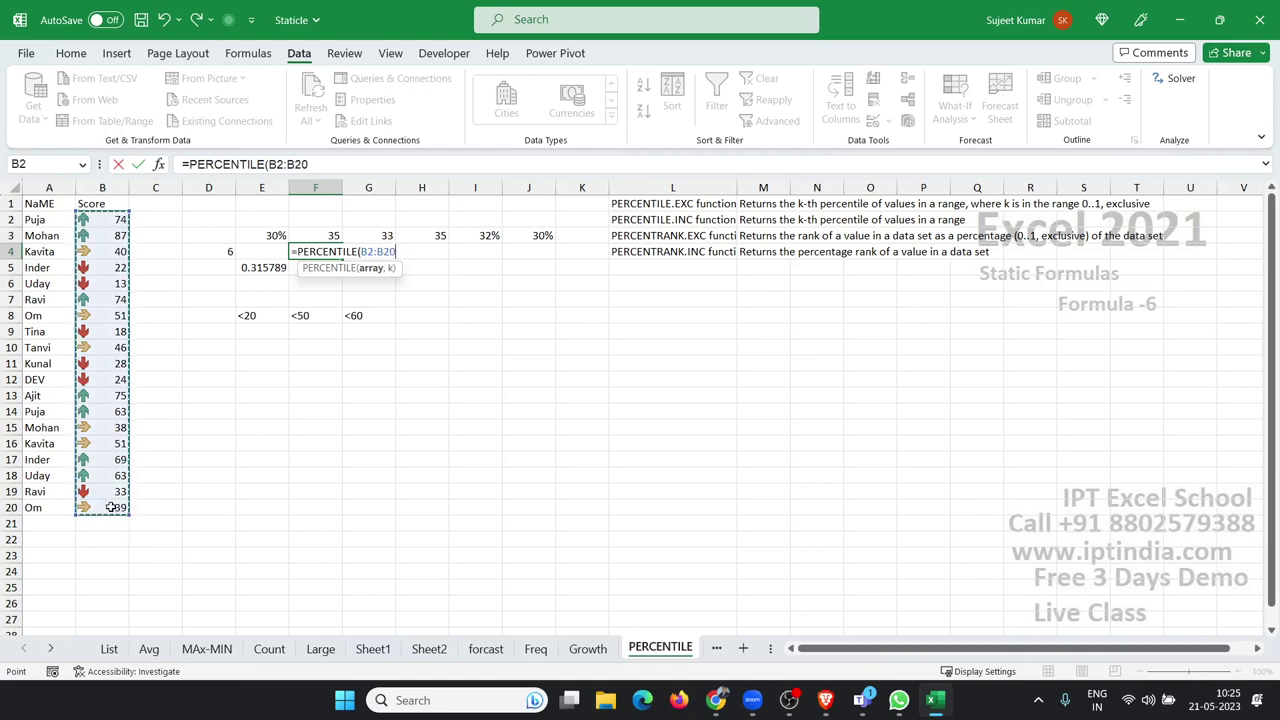
{"action": "type", "text": ","}
{"action": "left_click", "coordinate": [277, 235]}
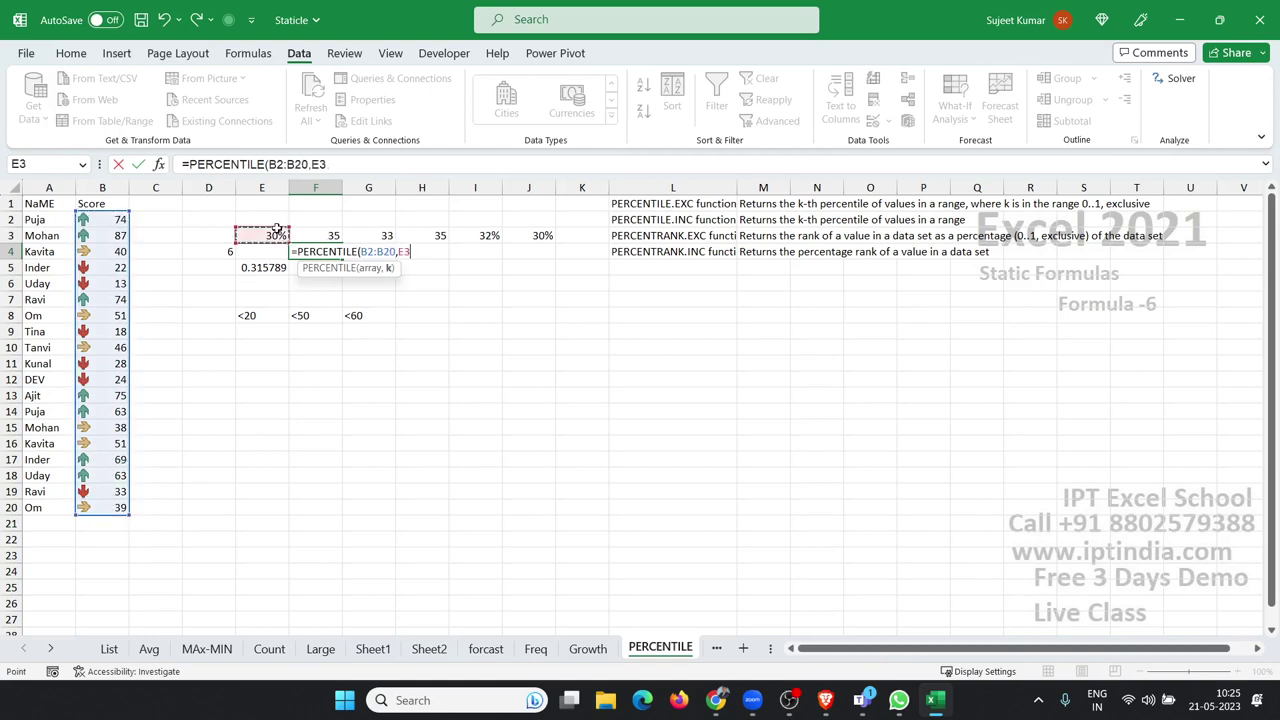
{"action": "key", "text": "Return"}
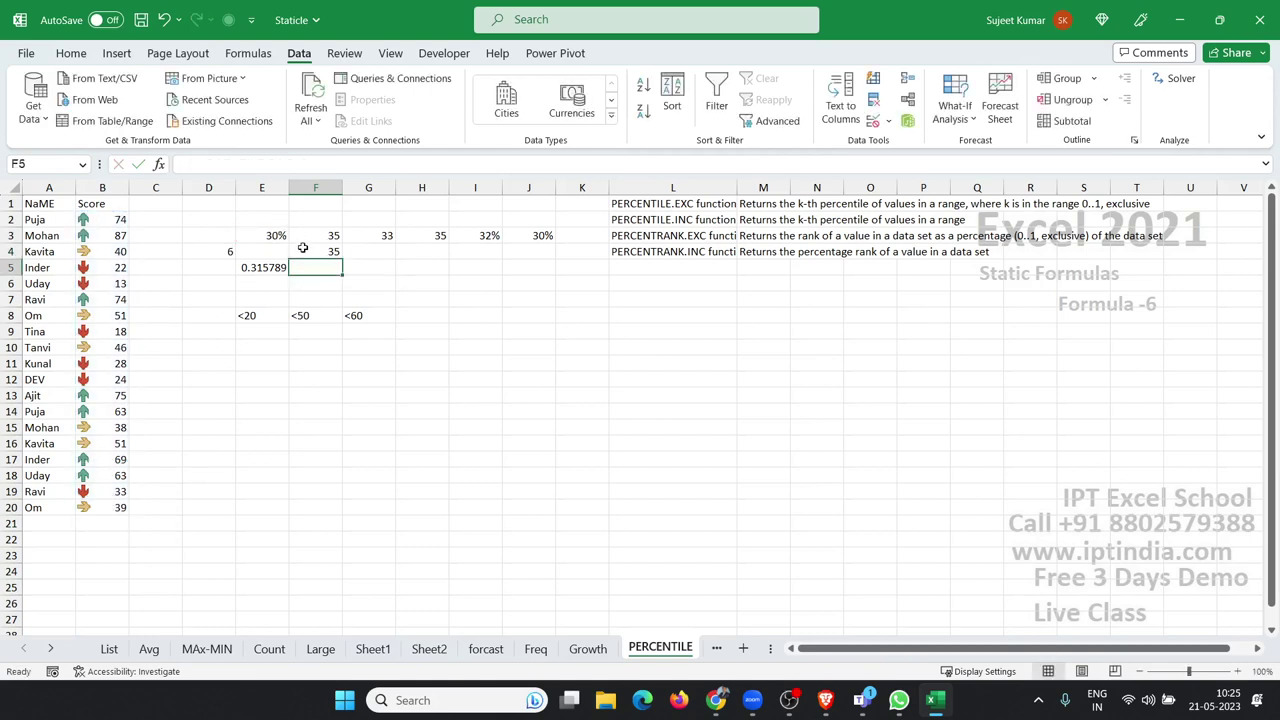
{"action": "left_click", "coordinate": [303, 247]}
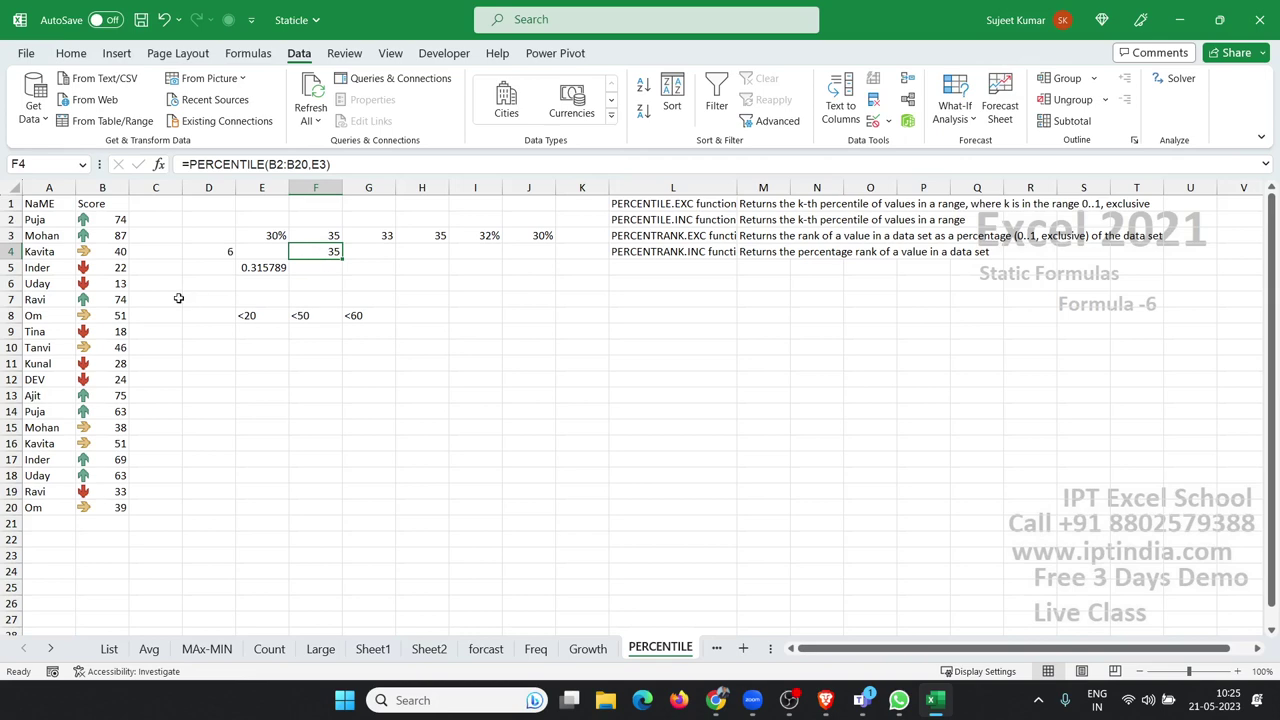
{"action": "left_click", "coordinate": [112, 225]}
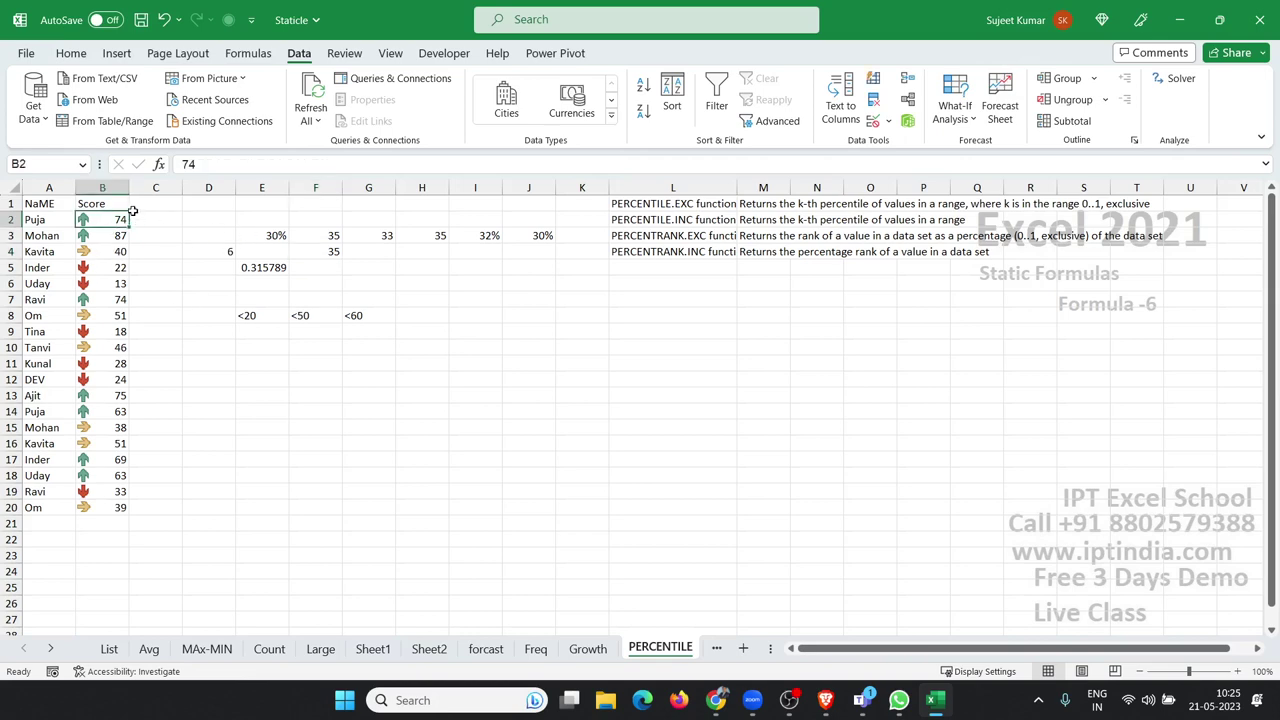
{"action": "left_click_drag", "start_coordinate": [121, 219], "coordinate": [112, 506]}
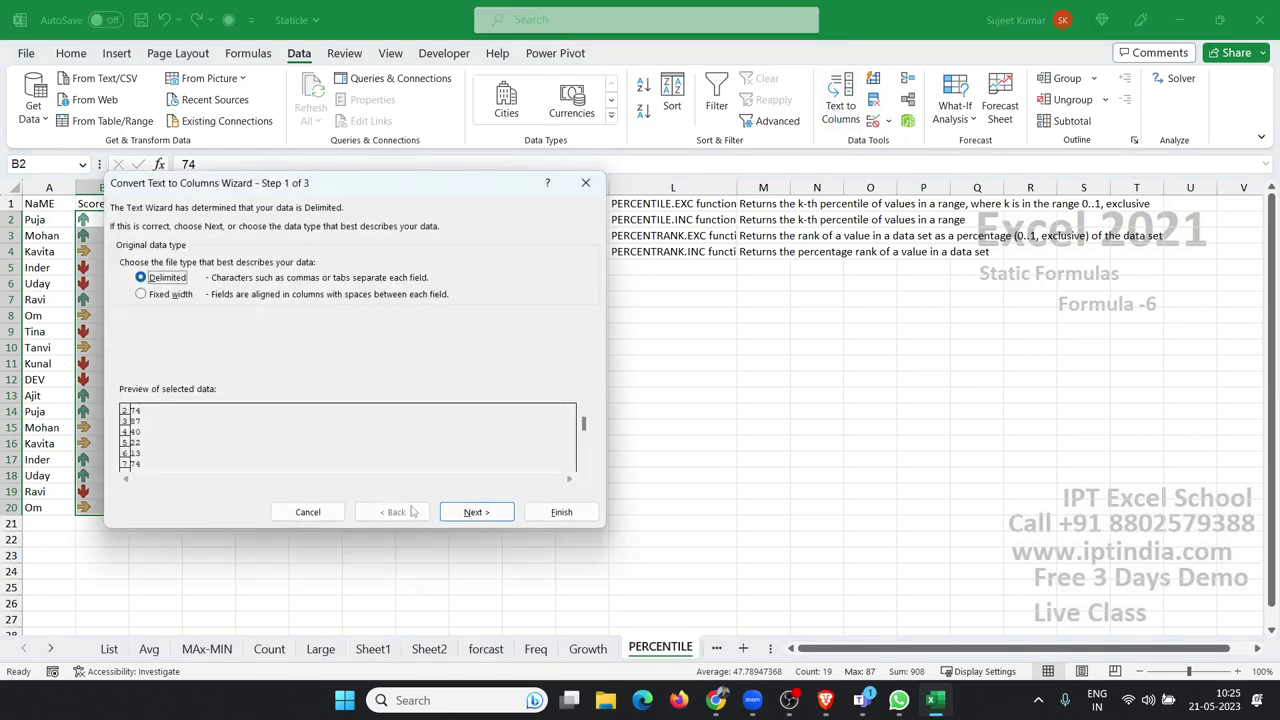
{"action": "key", "text": "Escape"}
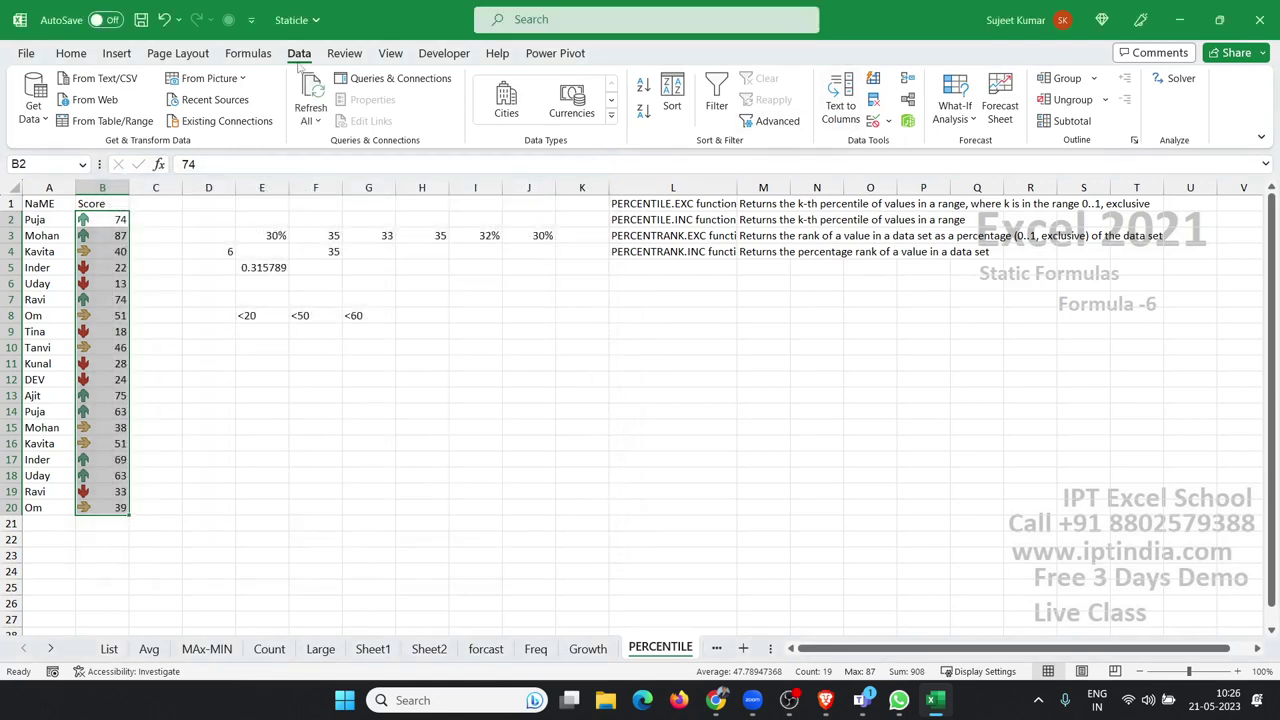
{"action": "left_click", "coordinate": [70, 53]}
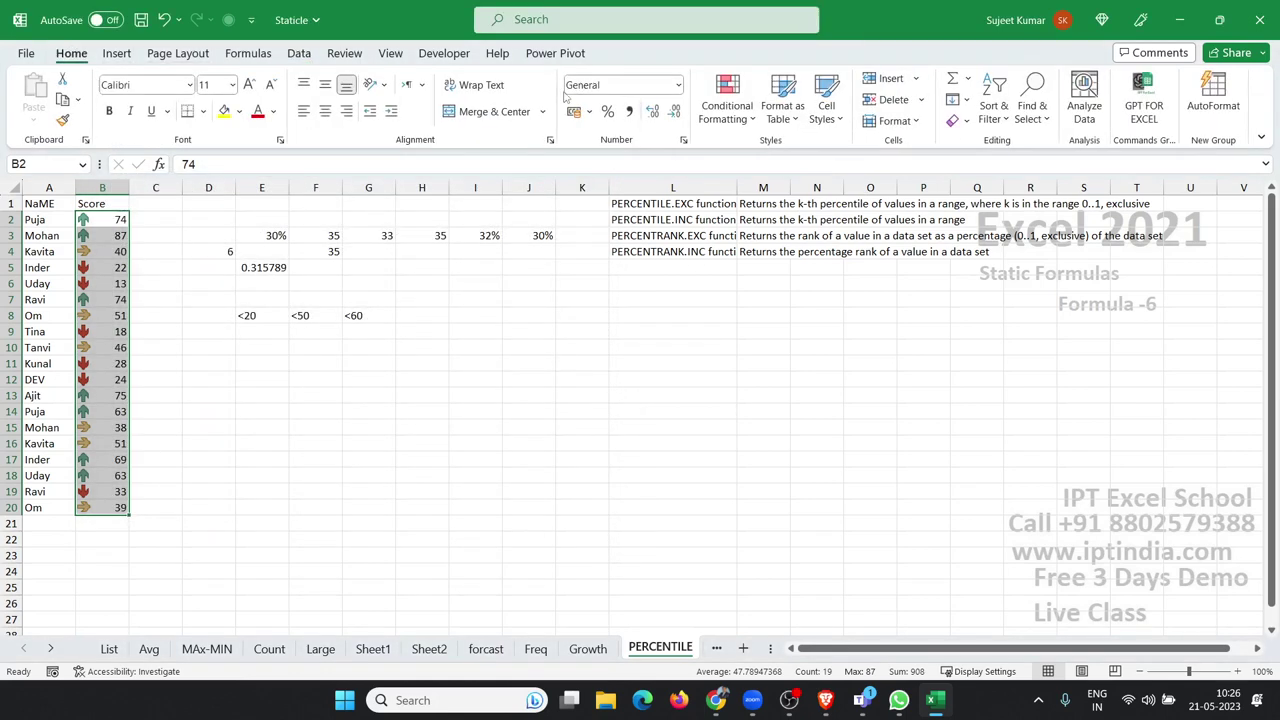
{"action": "left_click", "coordinate": [727, 100]}
{"action": "left_click", "coordinate": [770, 393]}
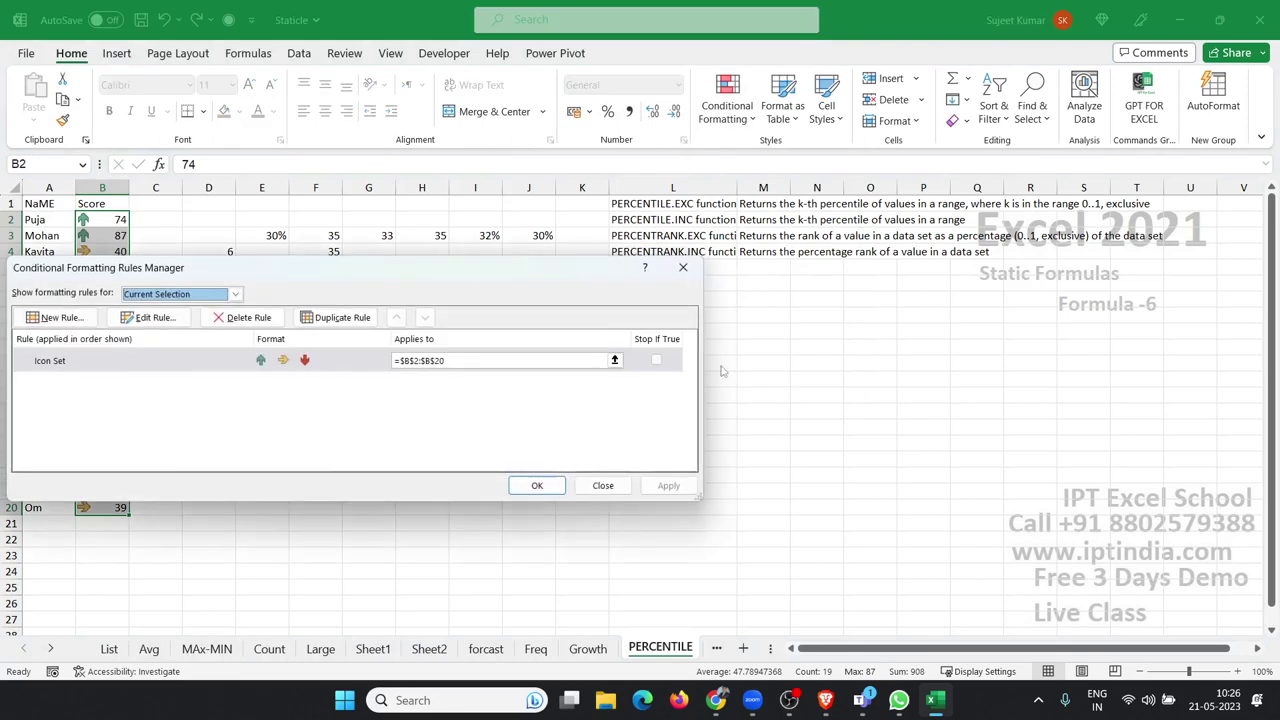
{"action": "double_click", "coordinate": [286, 360]}
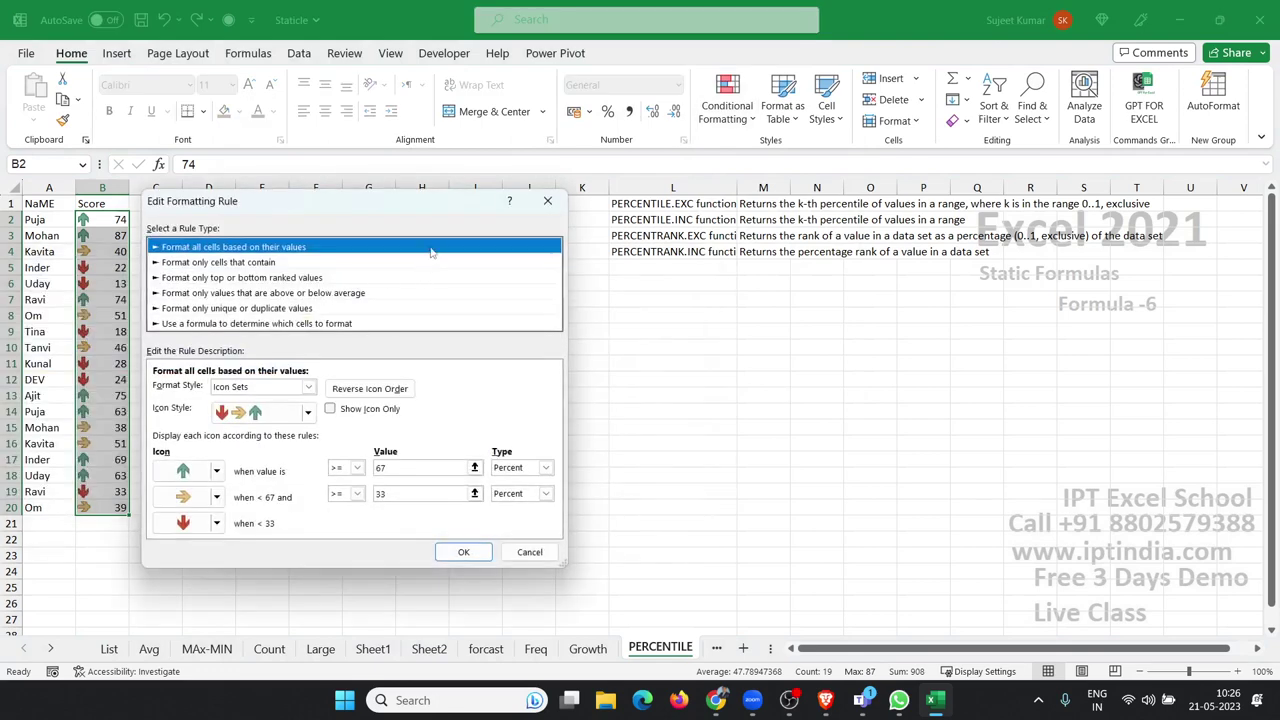
{"action": "left_click_drag", "start_coordinate": [410, 207], "coordinate": [904, 199]}
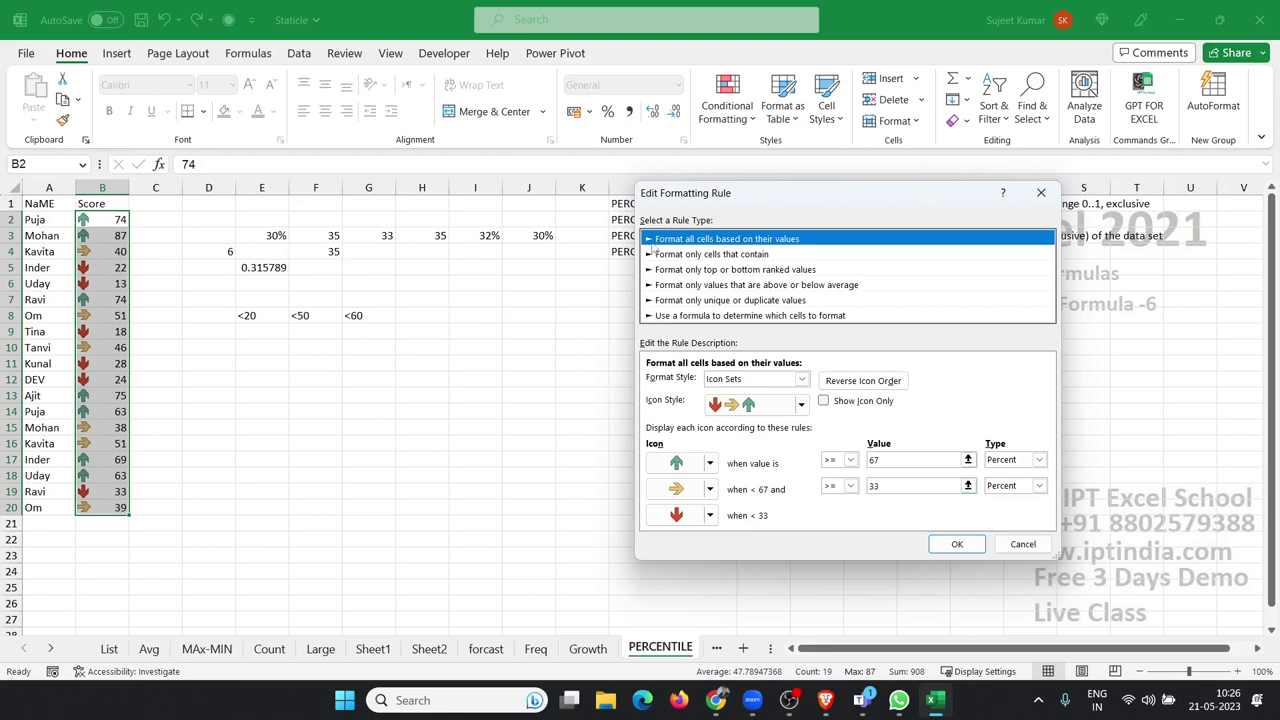
{"action": "left_click", "coordinate": [1041, 192]}
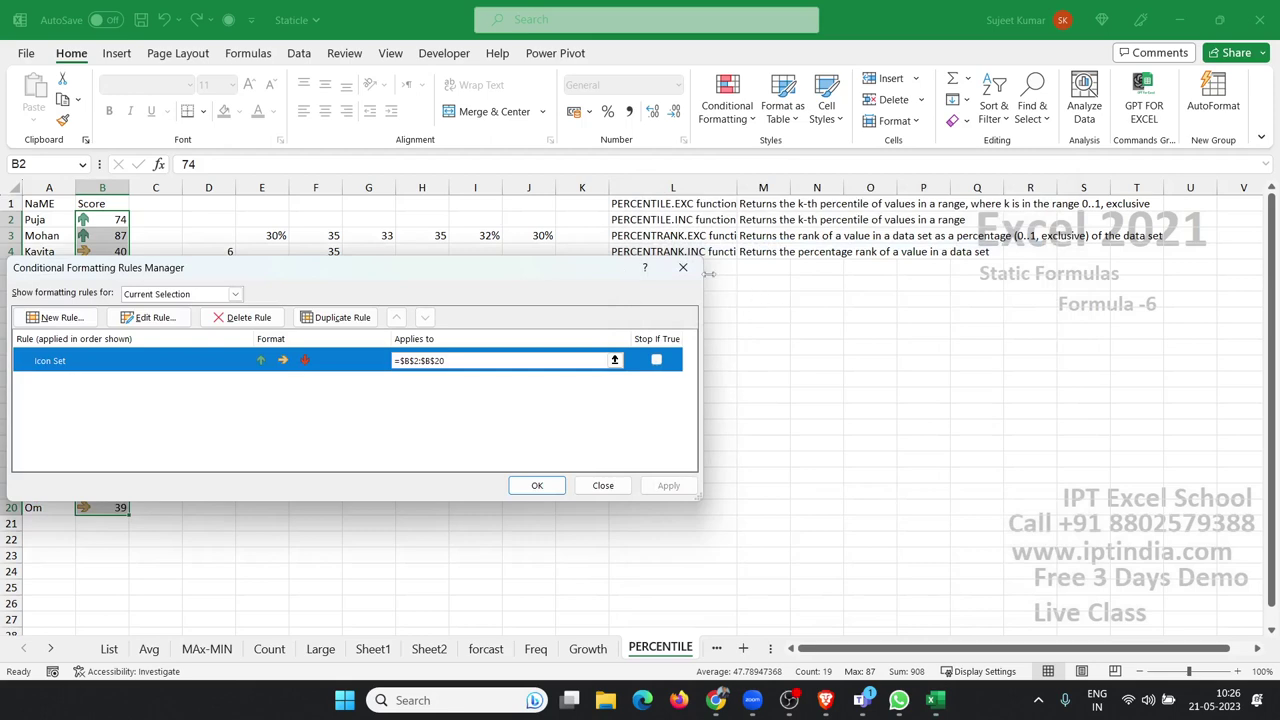
{"action": "left_click", "coordinate": [684, 267]}
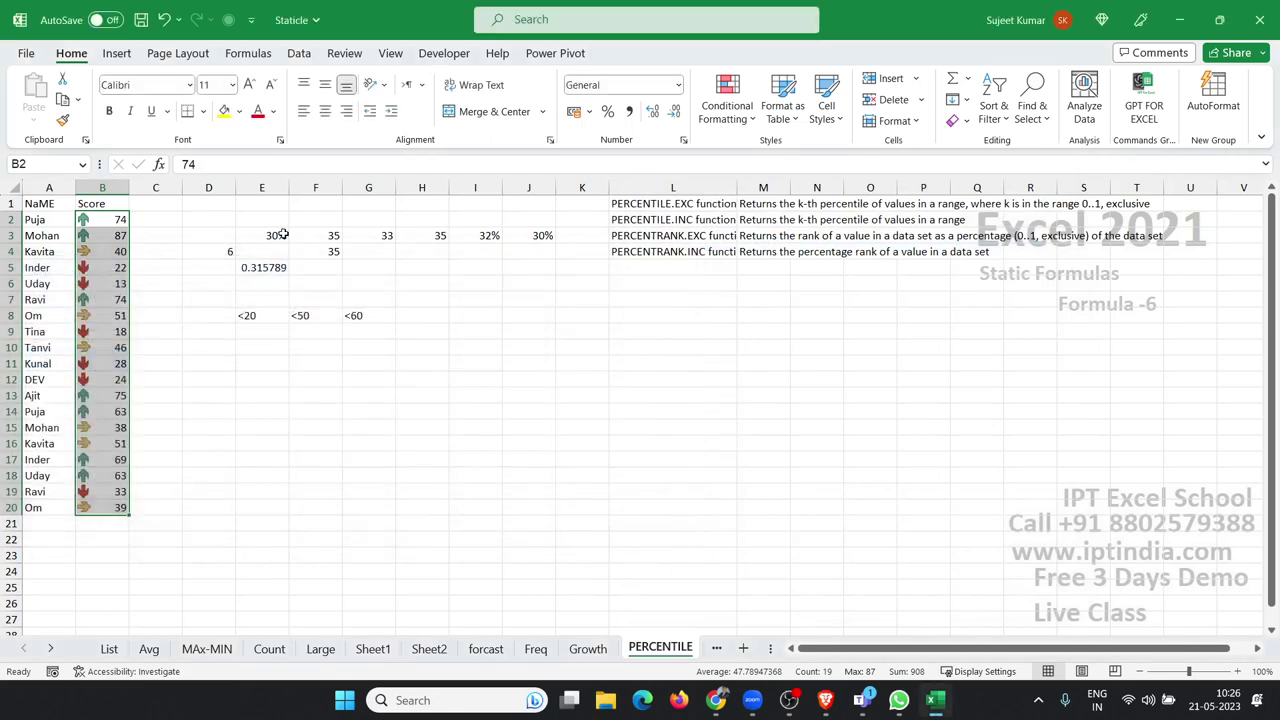
Step: Change E3's percentage to 67% and select the score column
{"action": "left_click", "coordinate": [262, 235]}
{"action": "type", "text": "67%"}
{"action": "key", "text": "Return"}
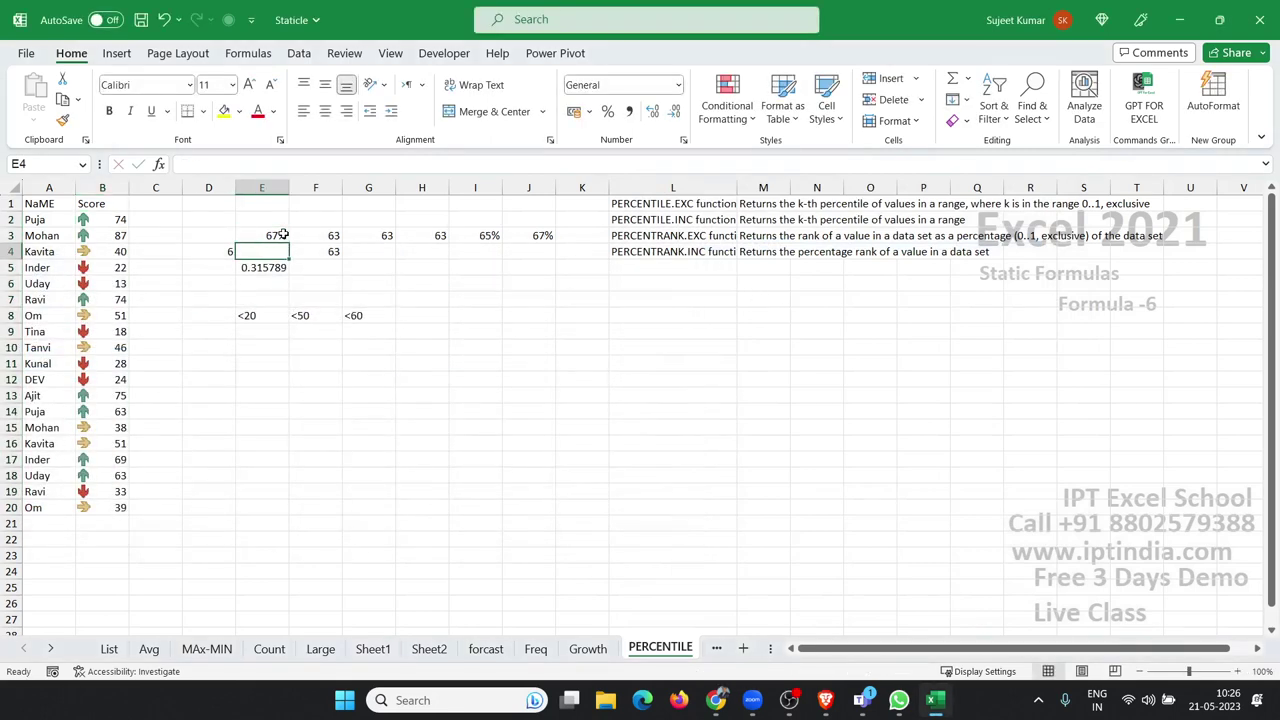
{"action": "left_click", "coordinate": [285, 237]}
{"action": "mouse_move", "coordinate": [119, 507]}
{"action": "left_mouse_down"}
{"action": "mouse_move", "coordinate": [86, 395]}
{"action": "mouse_move", "coordinate": [86, 216]}
{"action": "left_mouse_up"}
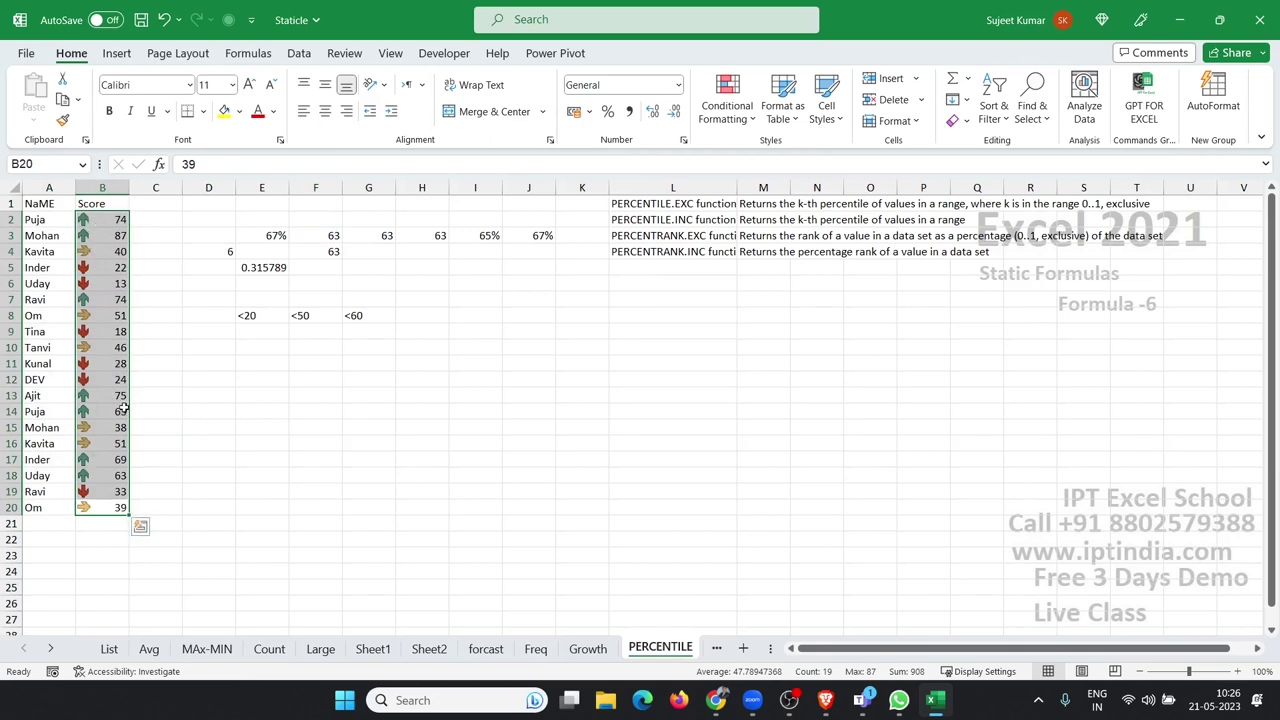
Step: Review the PERCENTILE, PERCENTILE.EXC and PERCENTILE.INC formulas in F3, G3 and H3
{"action": "left_click", "coordinate": [314, 232]}
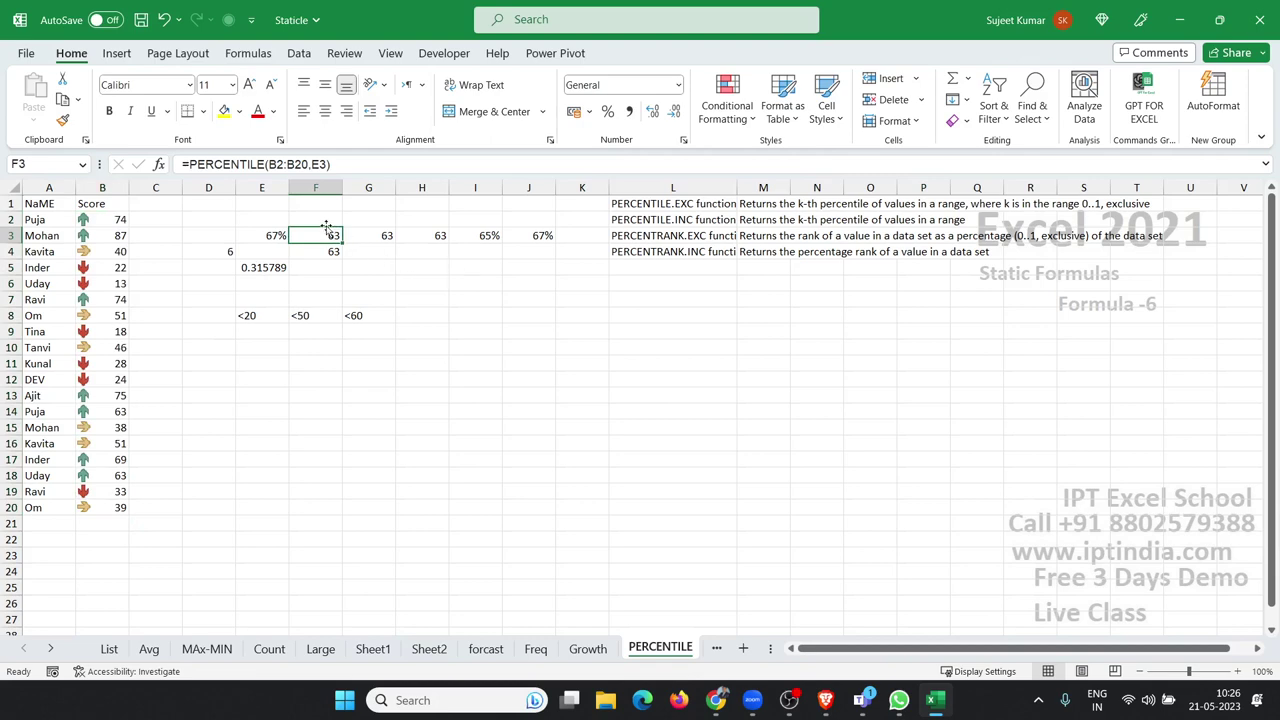
{"action": "double_click", "coordinate": [297, 236]}
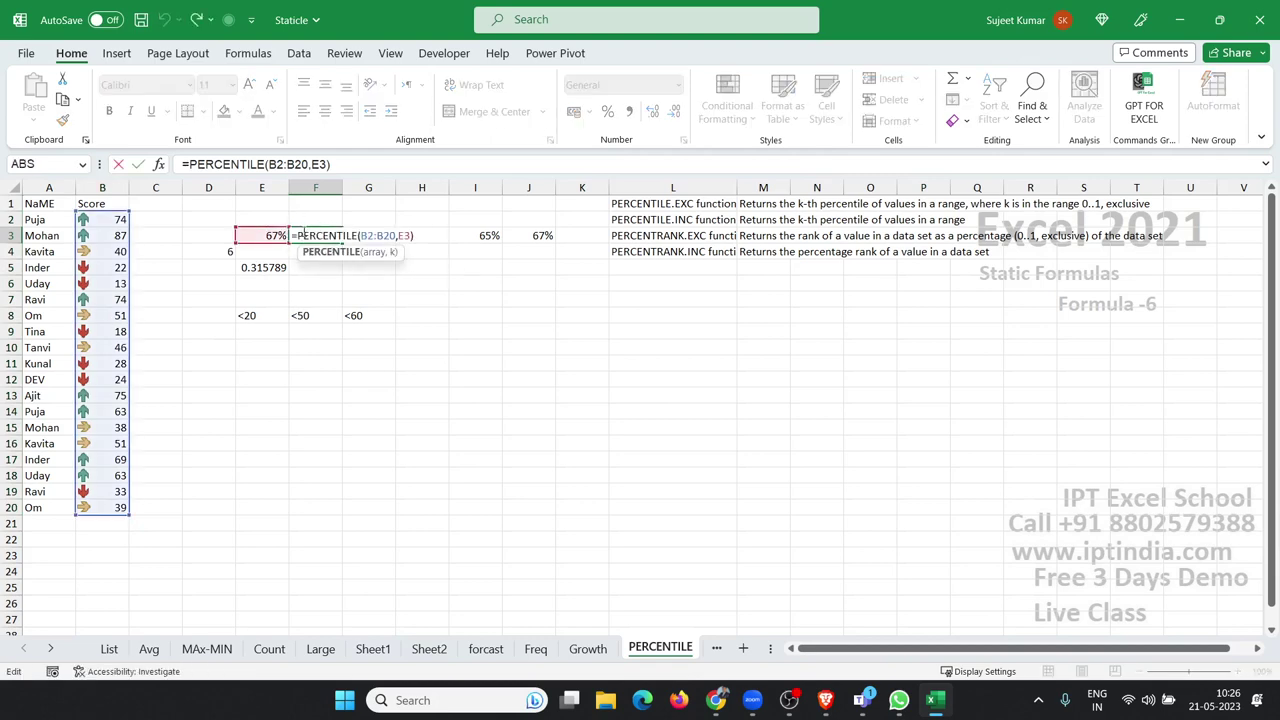
{"action": "key", "text": "Escape"}
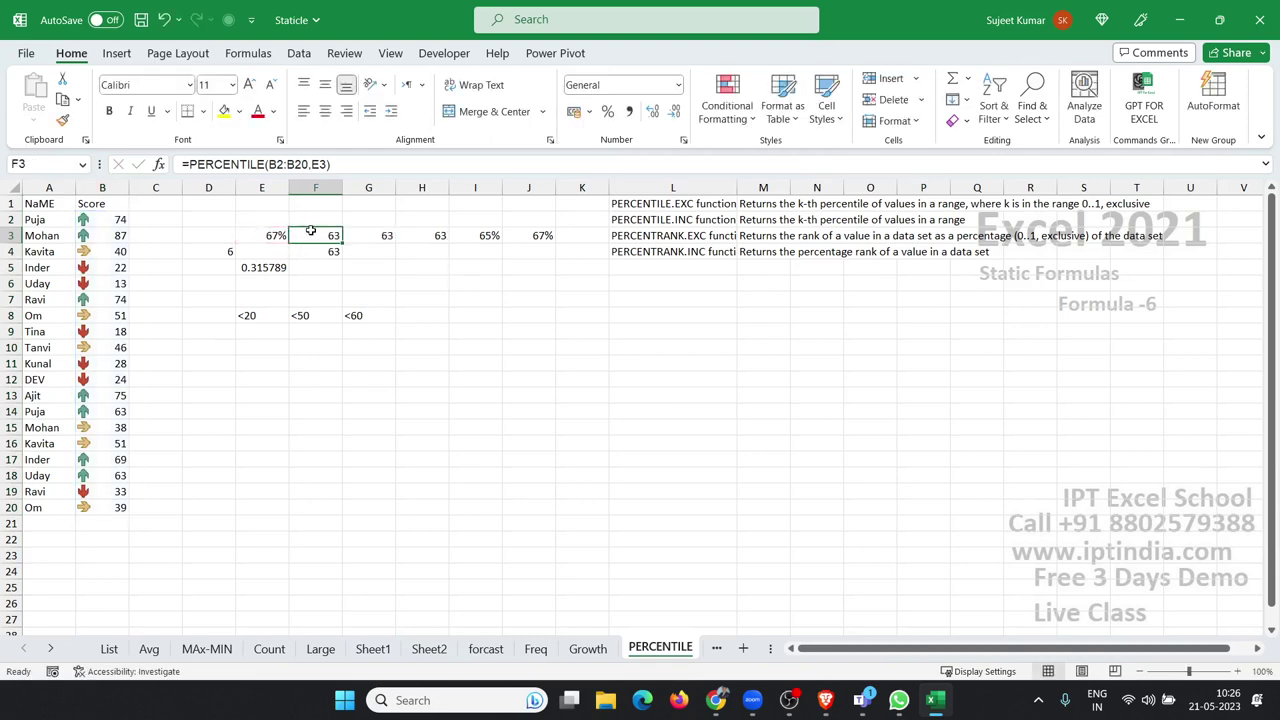
{"action": "left_click", "coordinate": [381, 237]}
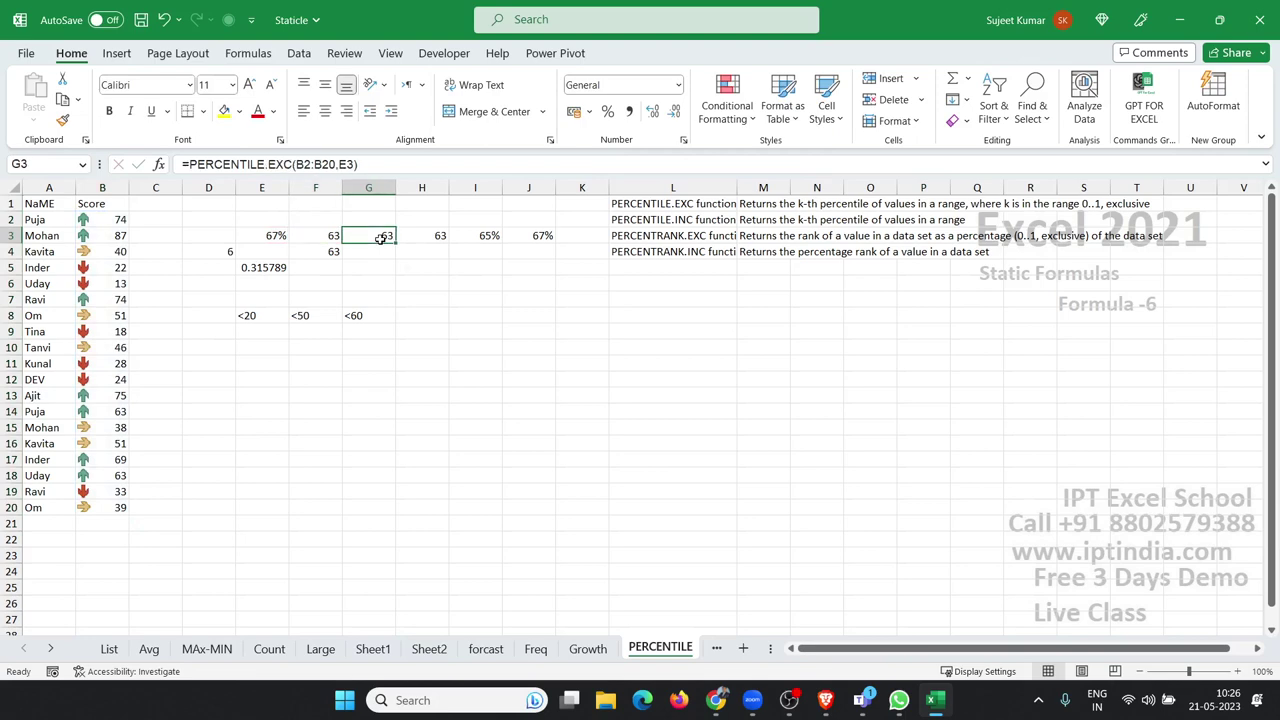
{"action": "double_click", "coordinate": [381, 237]}
{"action": "key", "text": "Escape"}
{"action": "left_click", "coordinate": [416, 237]}
{"action": "double_click", "coordinate": [416, 237]}
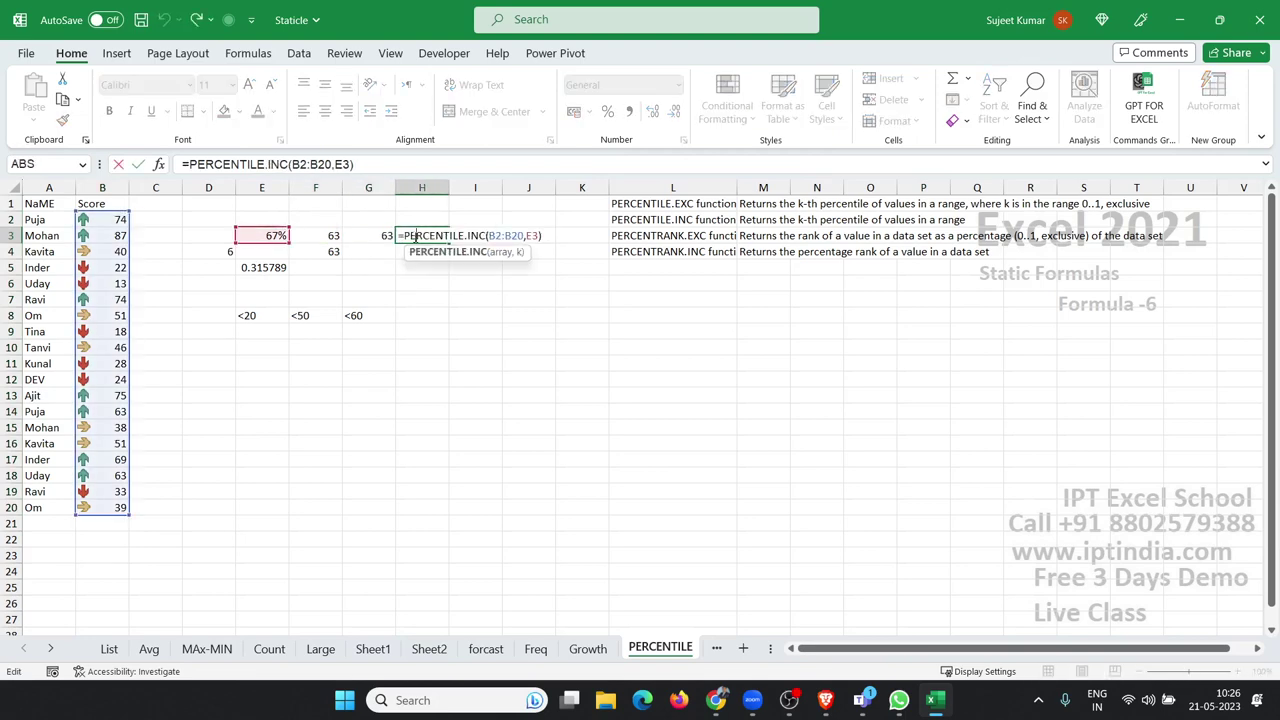
{"action": "key", "text": "Escape"}
Step: Inspect the row-3 formulas, focusing on PERCENTRANK.EXC in I3 and PERCENTRANK.INC in J3
{"action": "double_click", "coordinate": [485, 236]}
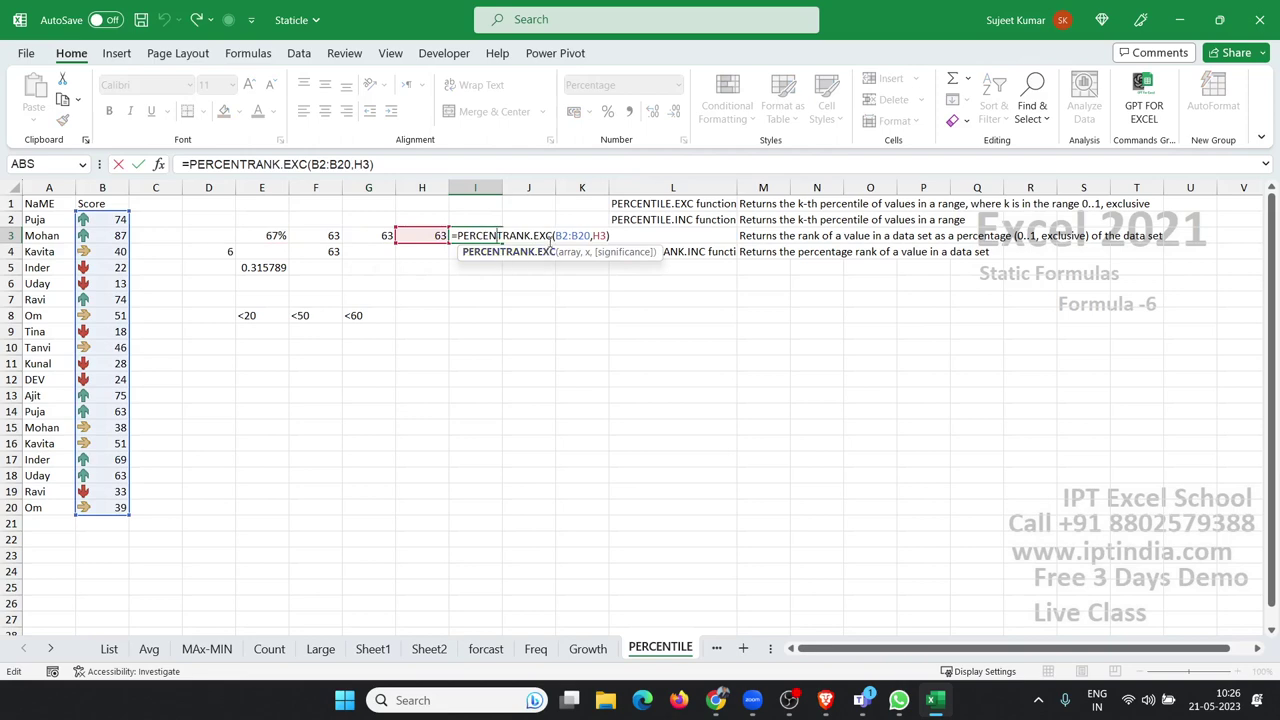
{"action": "key", "text": "Escape"}
{"action": "double_click", "coordinate": [541, 236]}
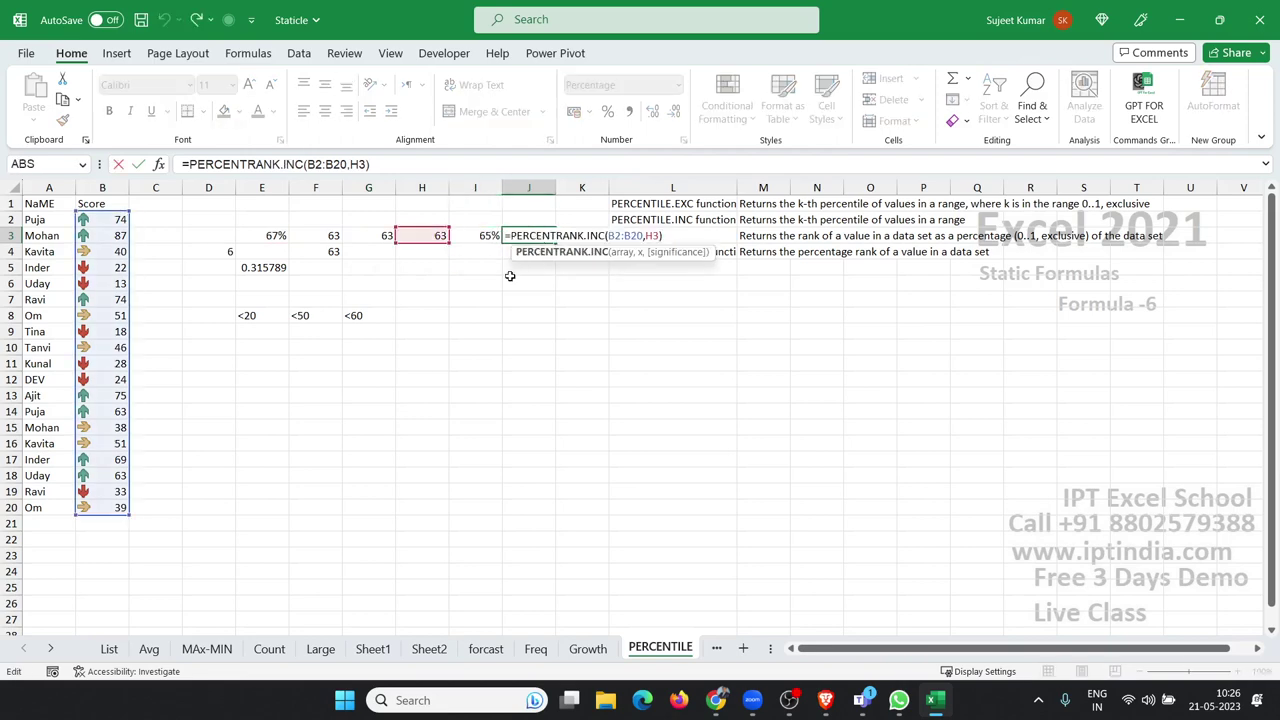
{"action": "key", "text": "Escape"}
{"action": "double_click", "coordinate": [425, 234]}
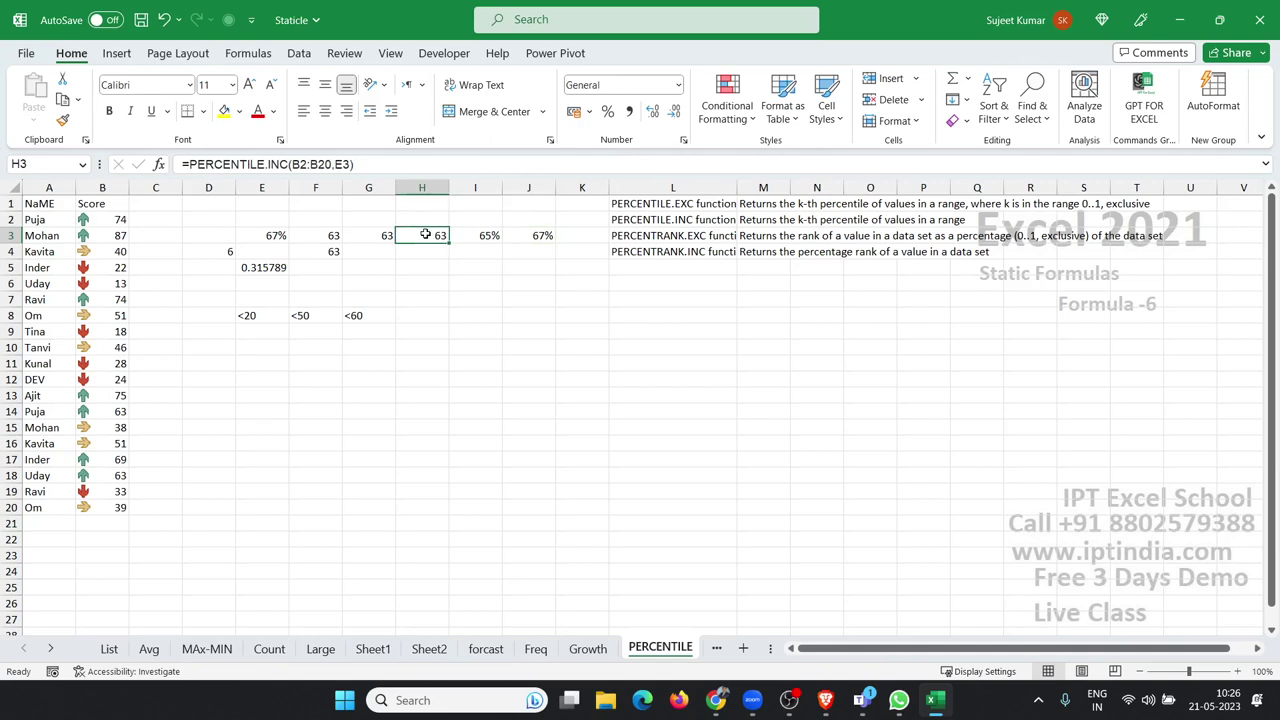
{"action": "left_click", "coordinate": [464, 236]}
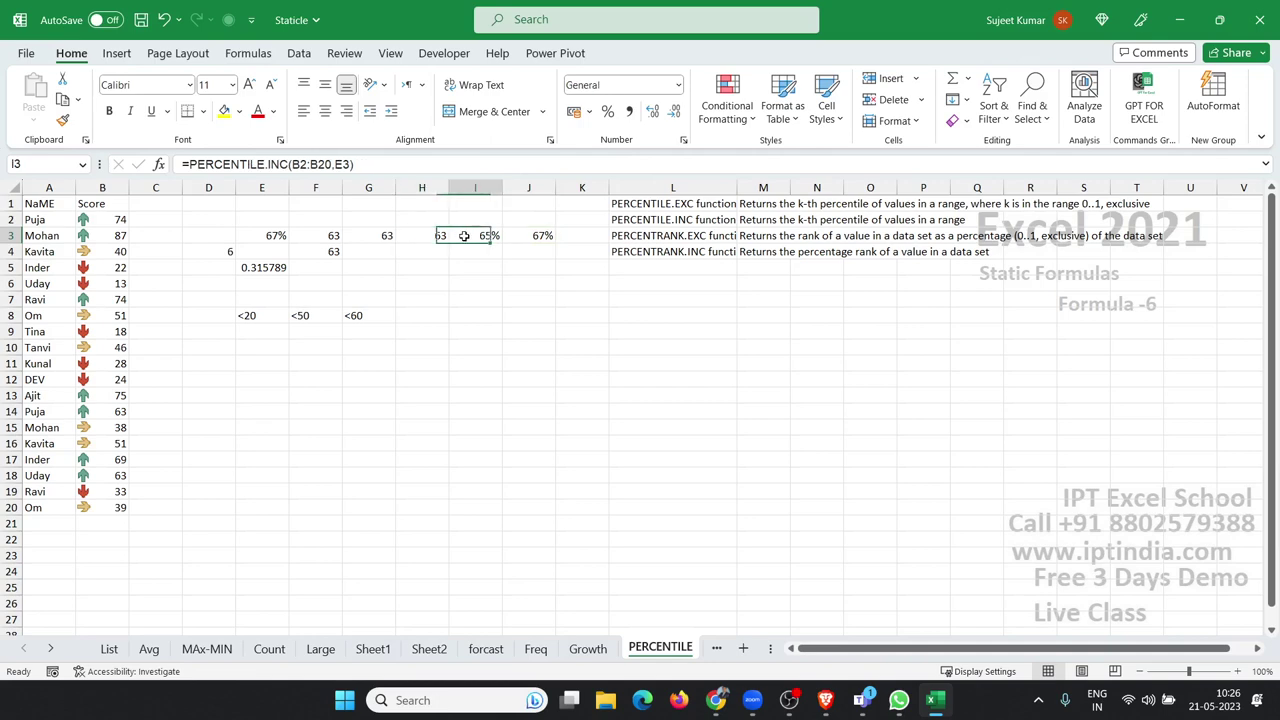
{"action": "left_click", "coordinate": [360, 233]}
{"action": "left_click", "coordinate": [404, 238]}
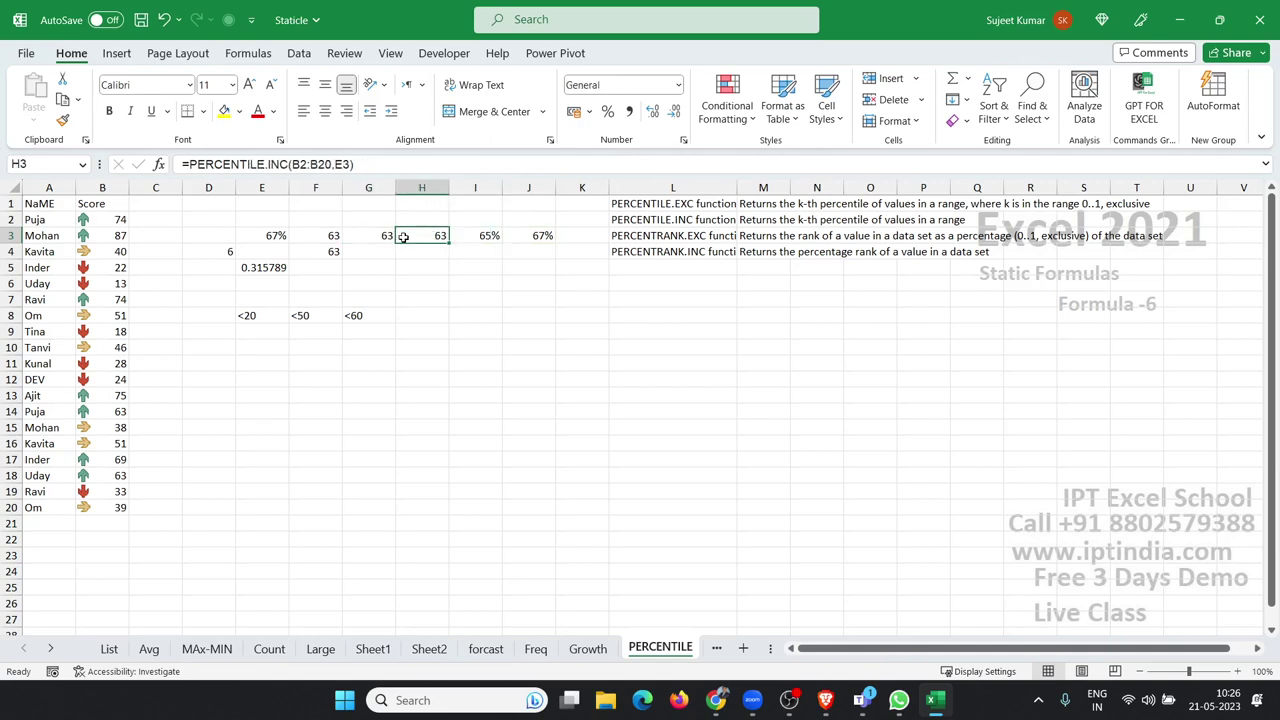
{"action": "left_click", "coordinate": [473, 238]}
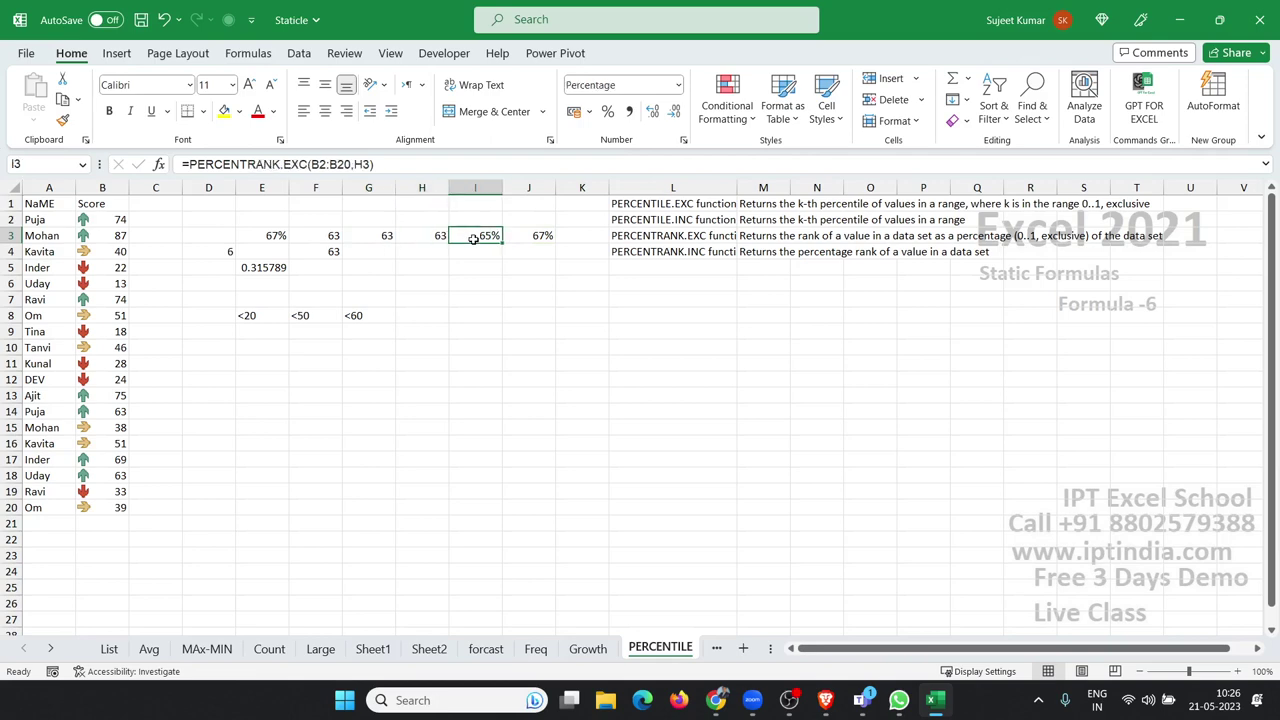
{"action": "left_click", "coordinate": [432, 241]}
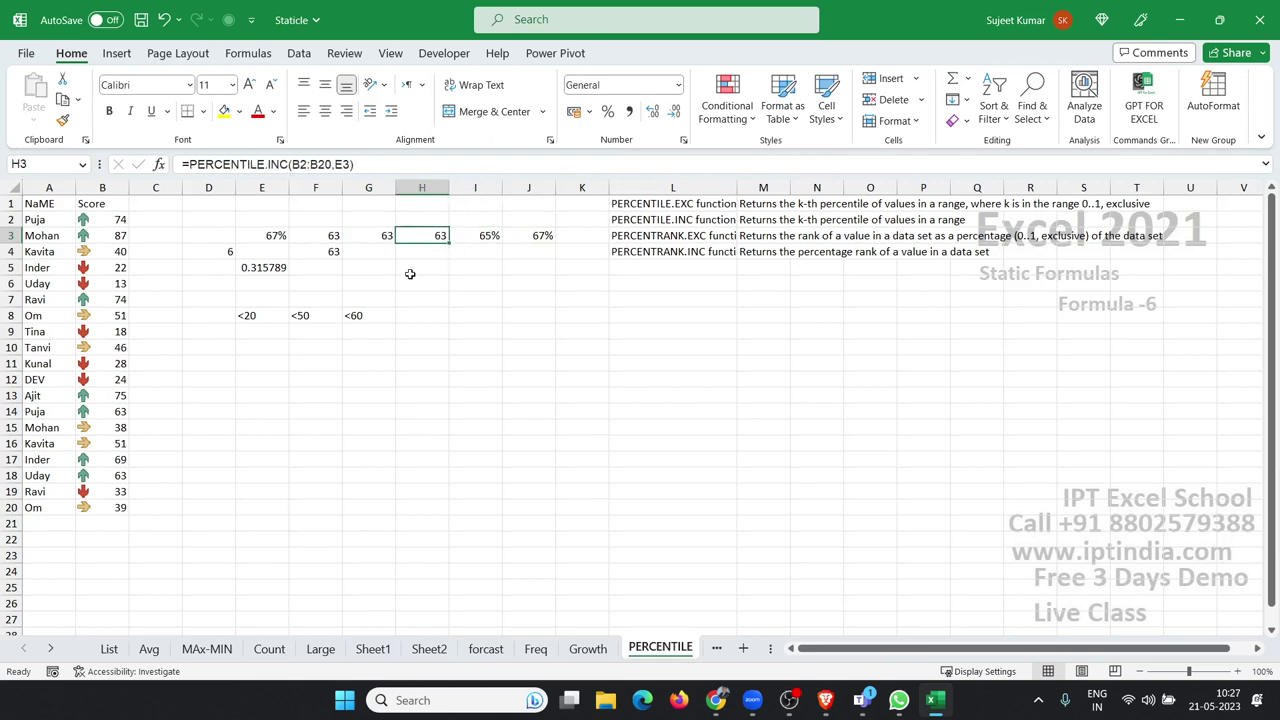
{"action": "left_click", "coordinate": [482, 238]}
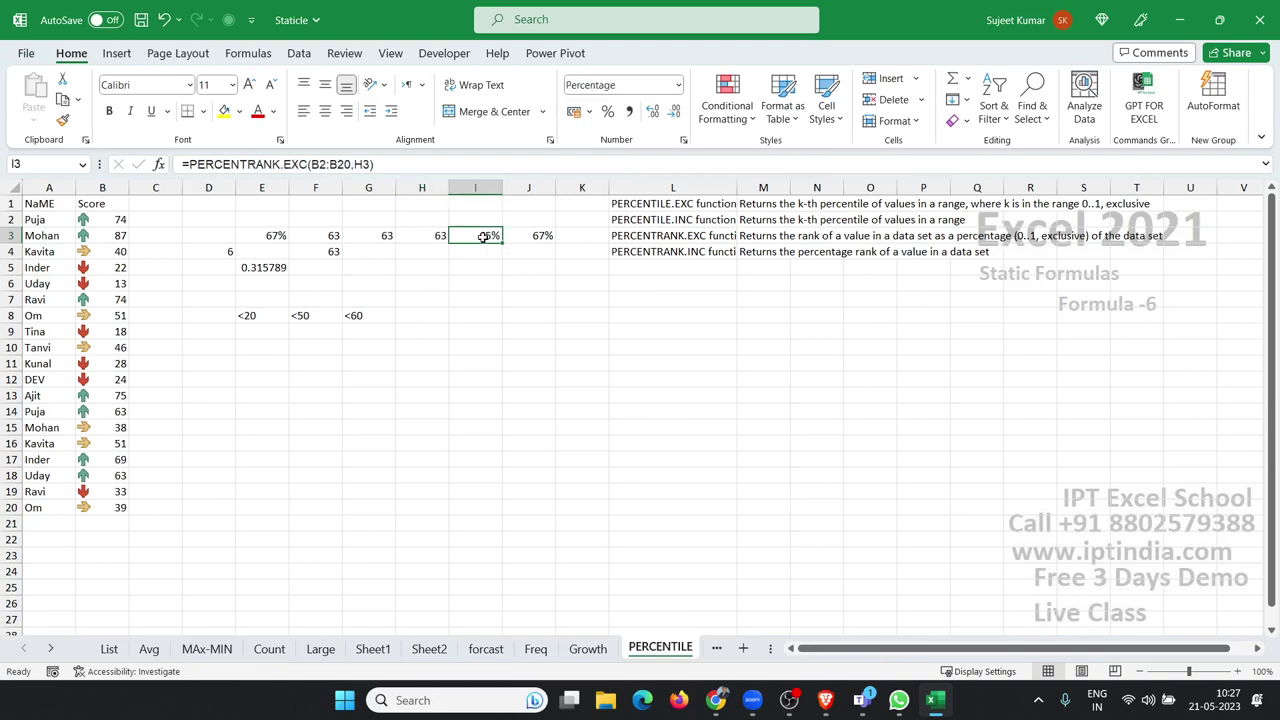
Step: Confirm I3 at 65% and J3 at 67%, then scroll the sheet tabs toward St=Div
{"action": "double_click", "coordinate": [483, 237]}
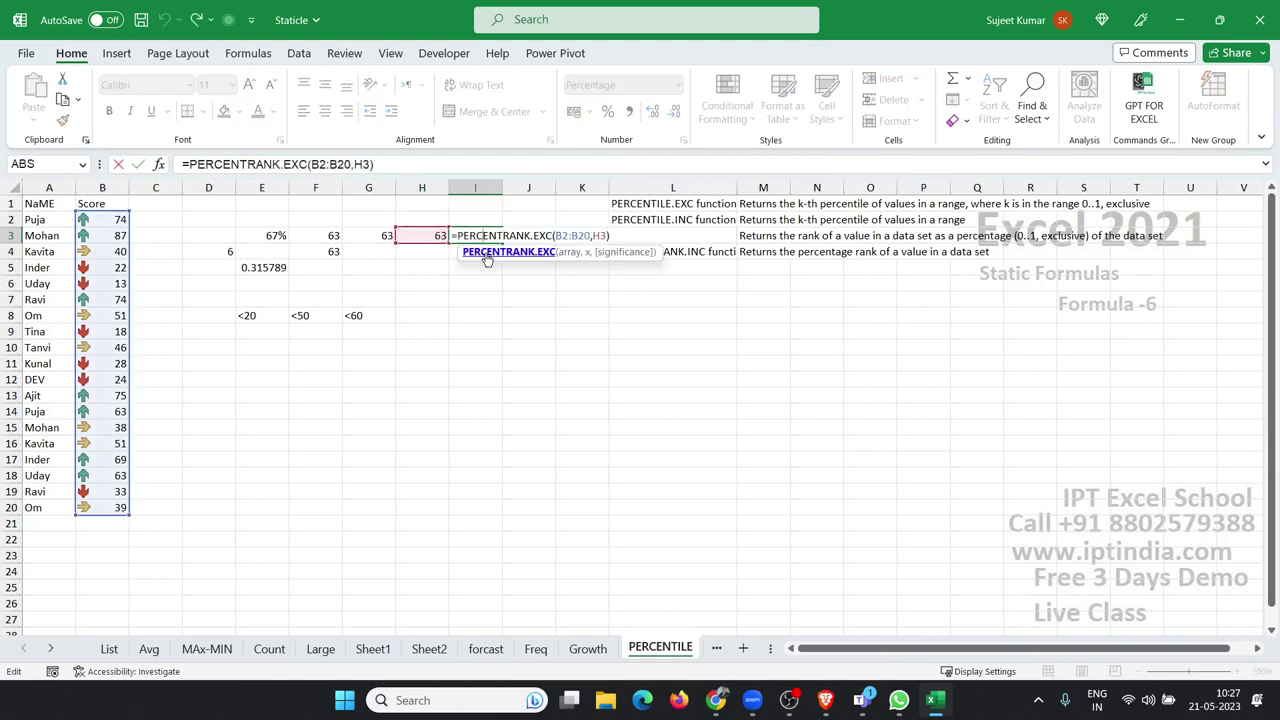
{"action": "key", "text": "Escape"}
{"action": "key", "text": "Right"}
{"action": "key", "text": "F2"}
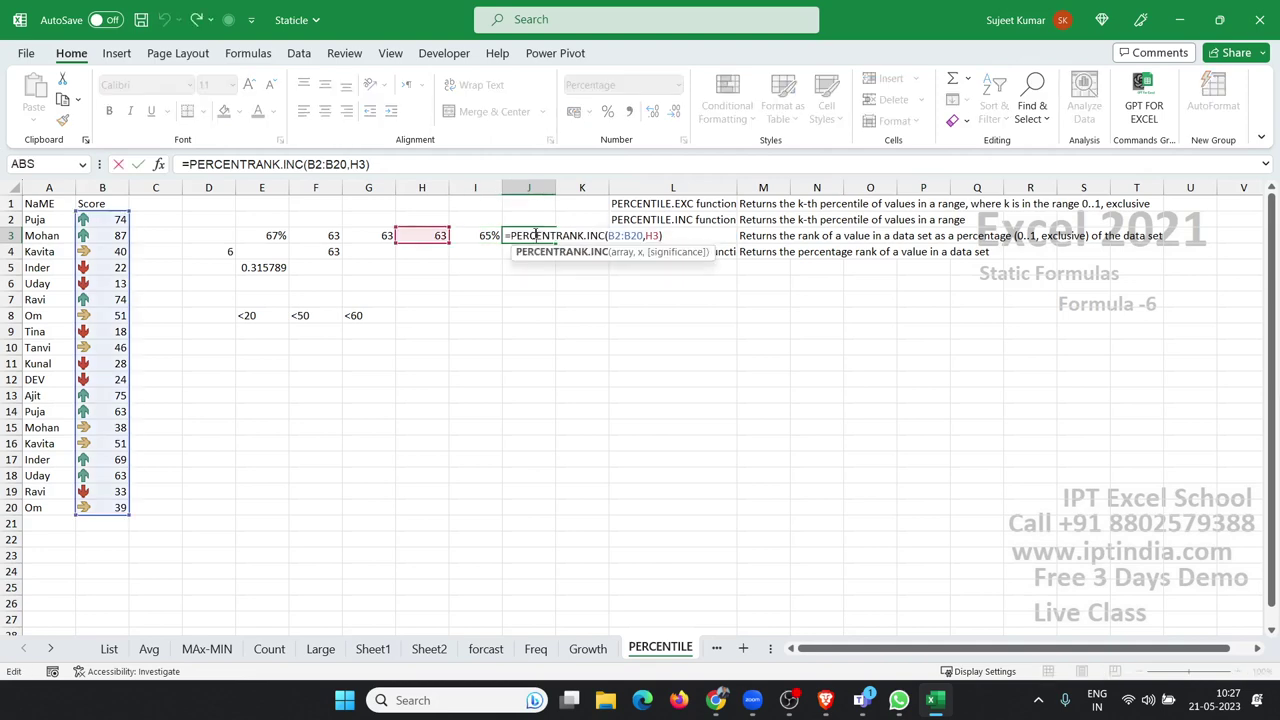
{"action": "key", "text": "Escape"}
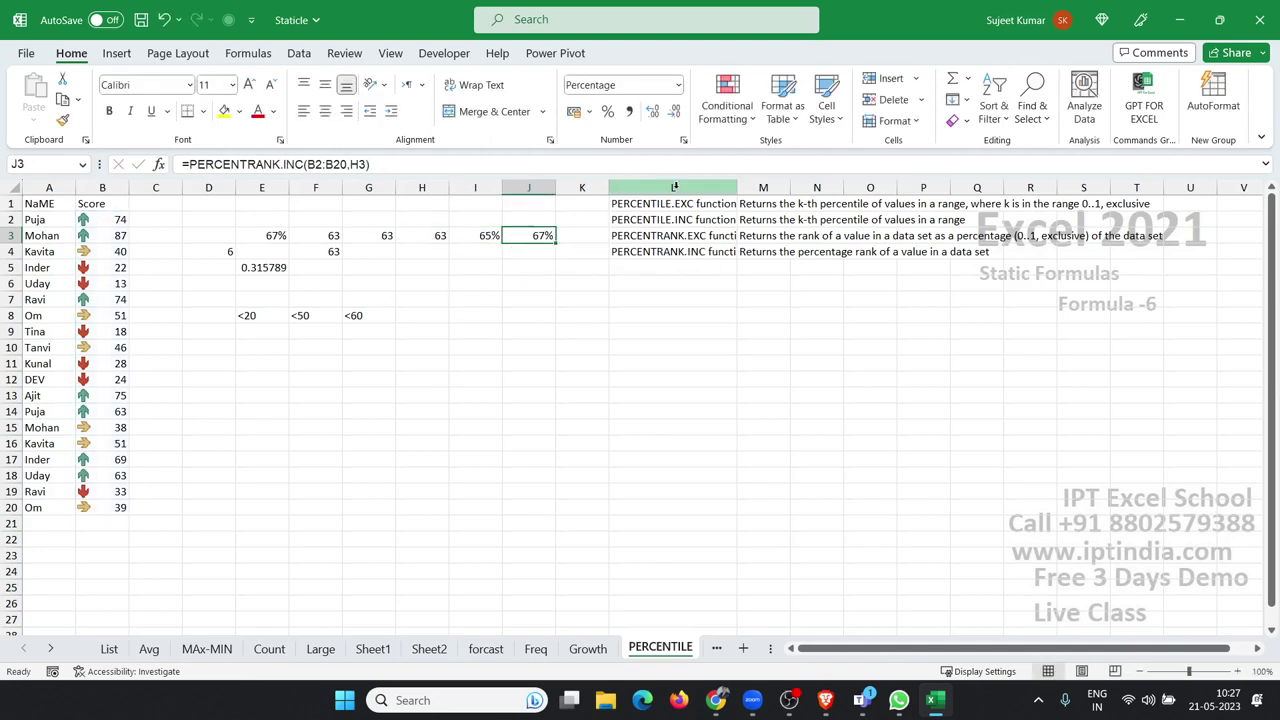
{"action": "left_click_drag", "start_coordinate": [492, 237], "coordinate": [522, 234]}
{"action": "left_click", "coordinate": [495, 234]}
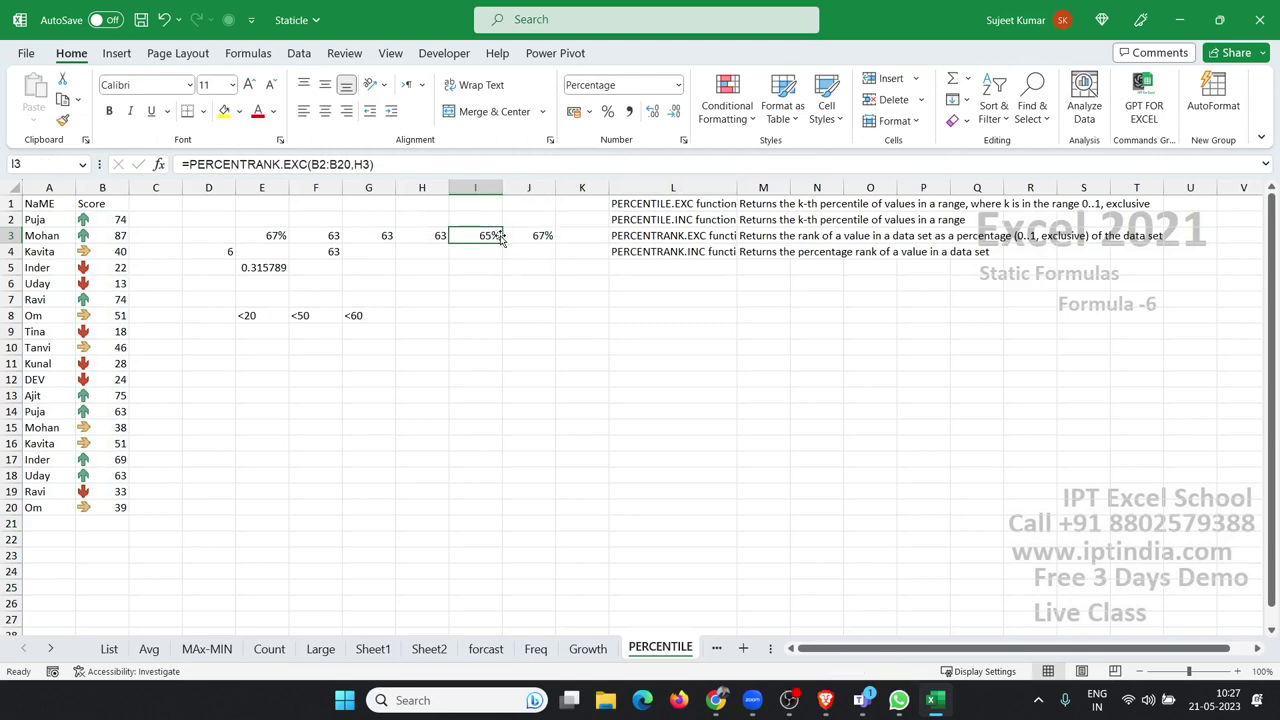
{"action": "double_click", "coordinate": [495, 234]}
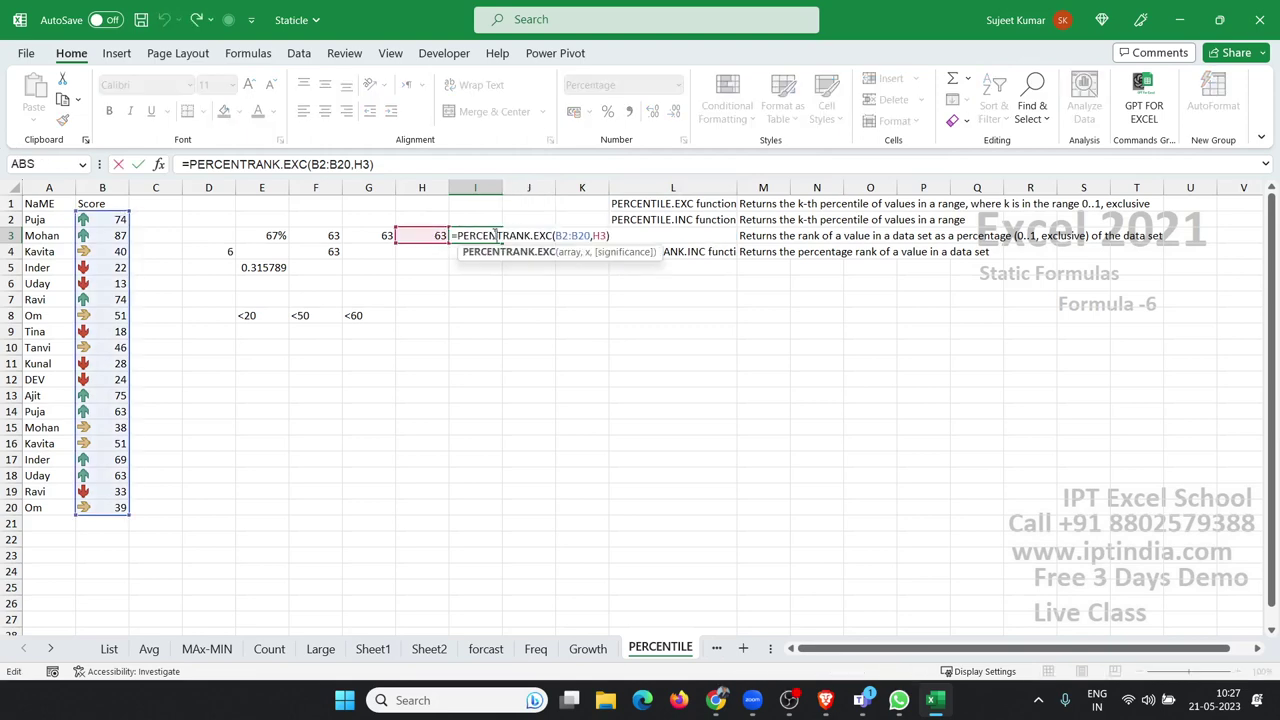
{"action": "key", "text": "ctrl+Return"}
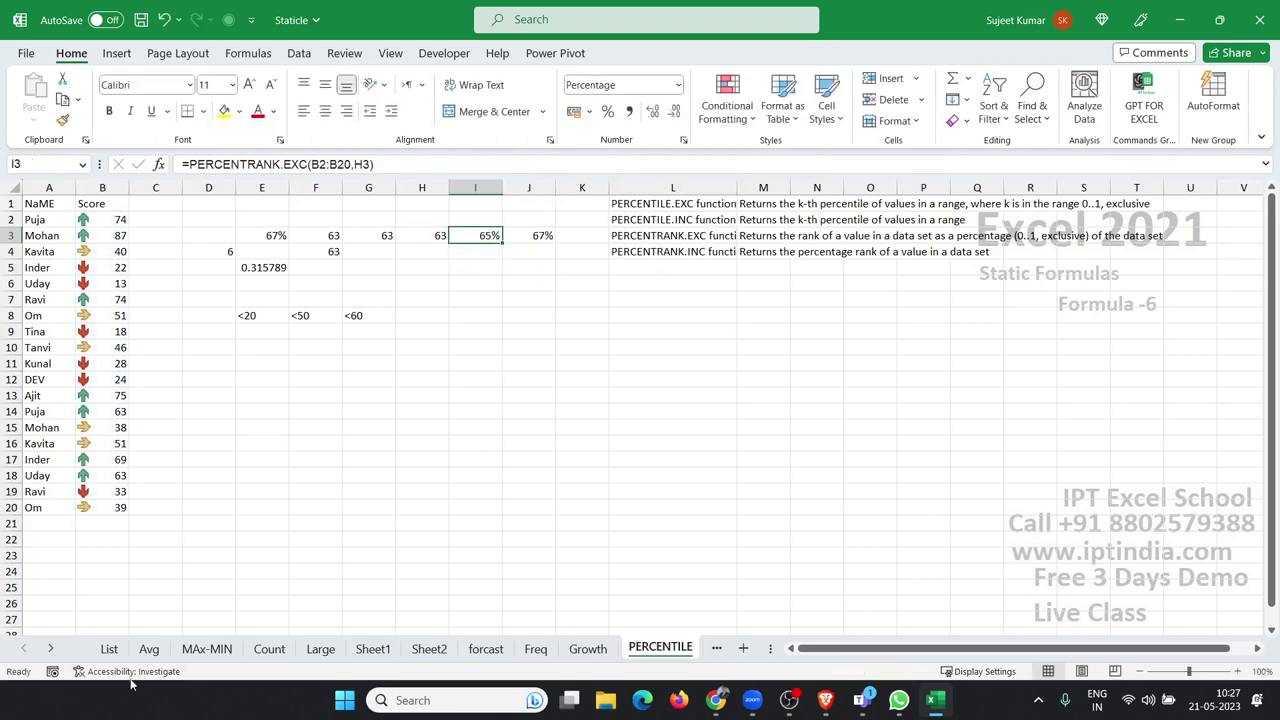
{"action": "left_click", "coordinate": [50, 648]}
{"action": "left_click", "coordinate": [52, 649]}
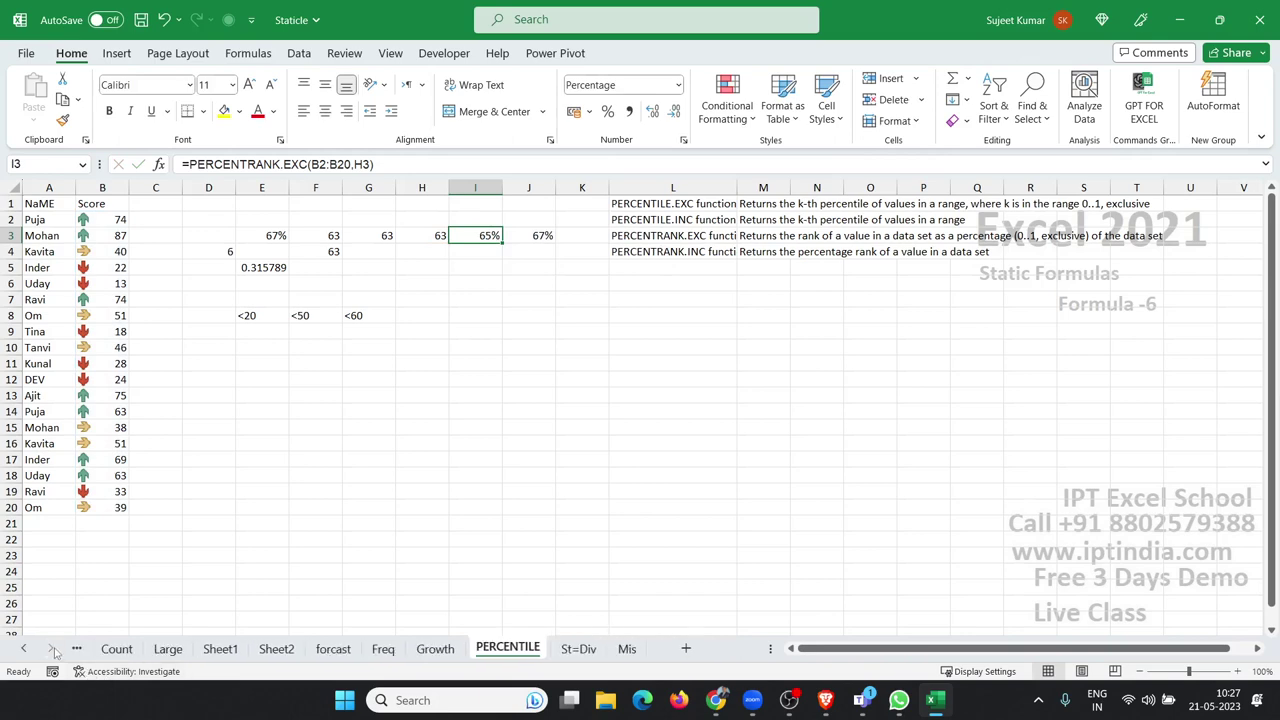
Step: On the St=Div sheet, review the B15 SUM and B17 AVERAGE (514.5833) formulas
{"action": "left_click", "coordinate": [578, 648]}
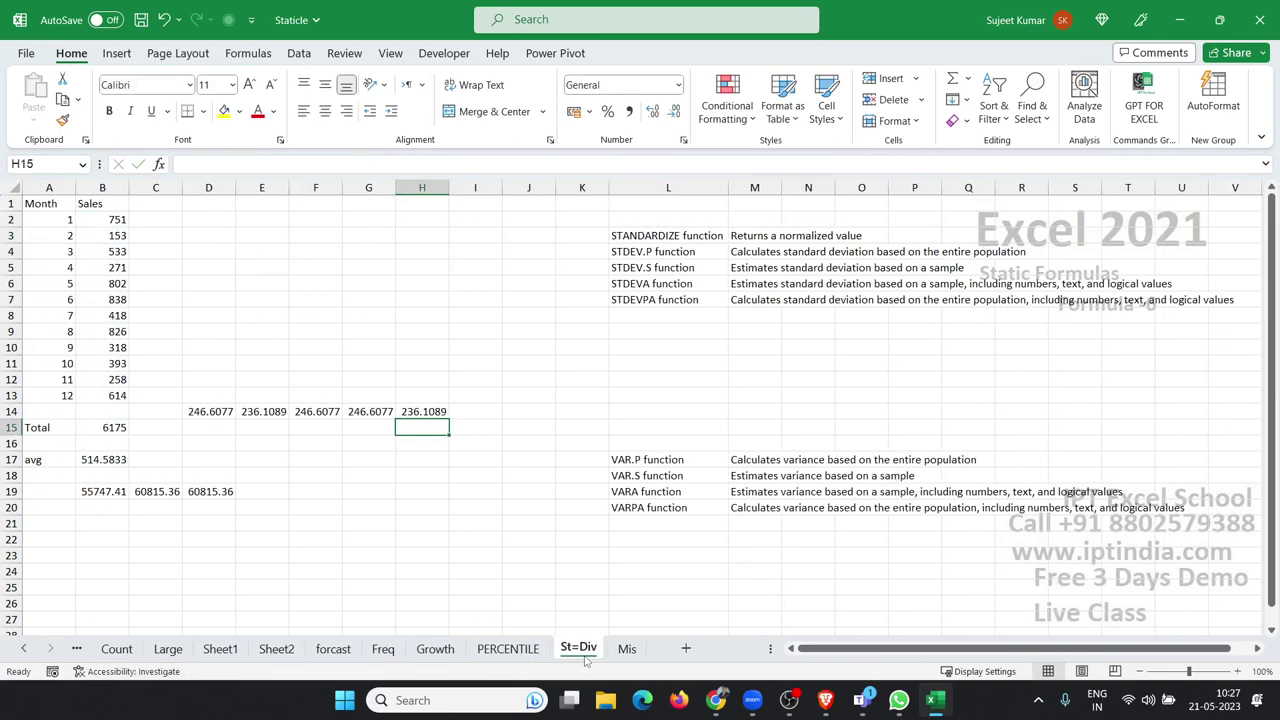
{"action": "left_click", "coordinate": [358, 495]}
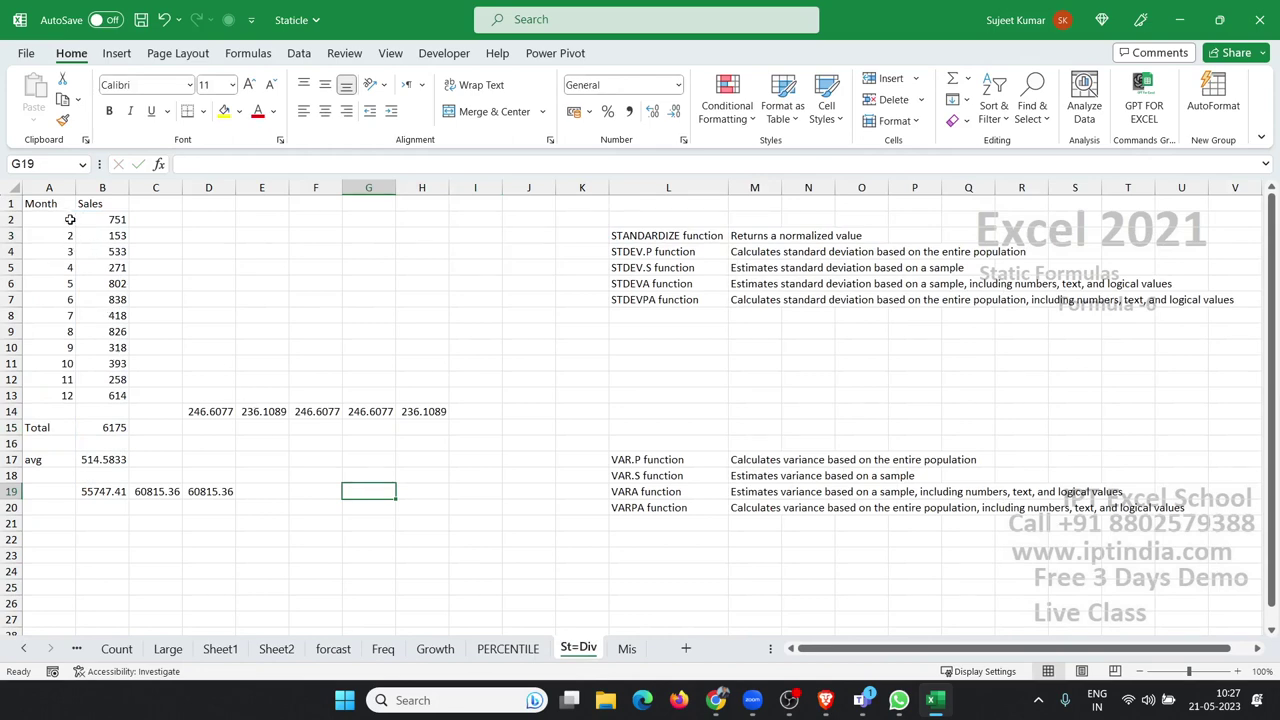
{"action": "left_click_drag", "start_coordinate": [70, 220], "coordinate": [90, 388]}
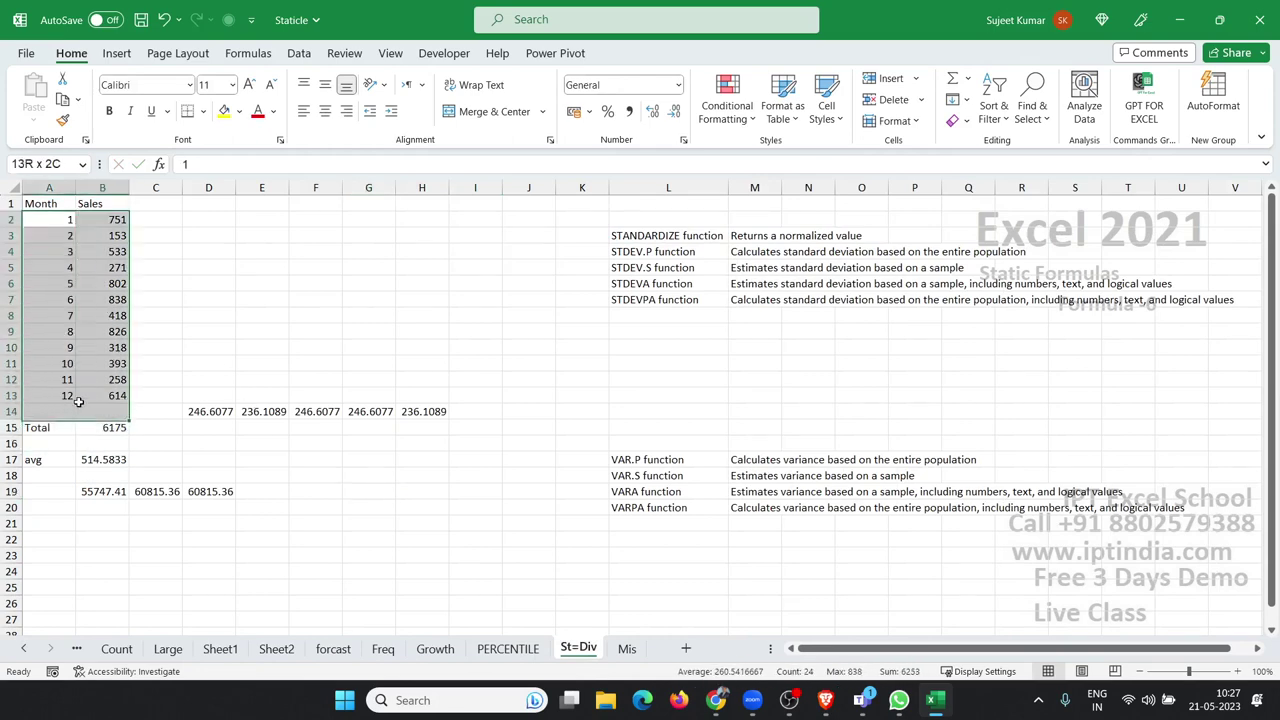
{"action": "left_click", "coordinate": [105, 380]}
{"action": "double_click", "coordinate": [105, 428]}
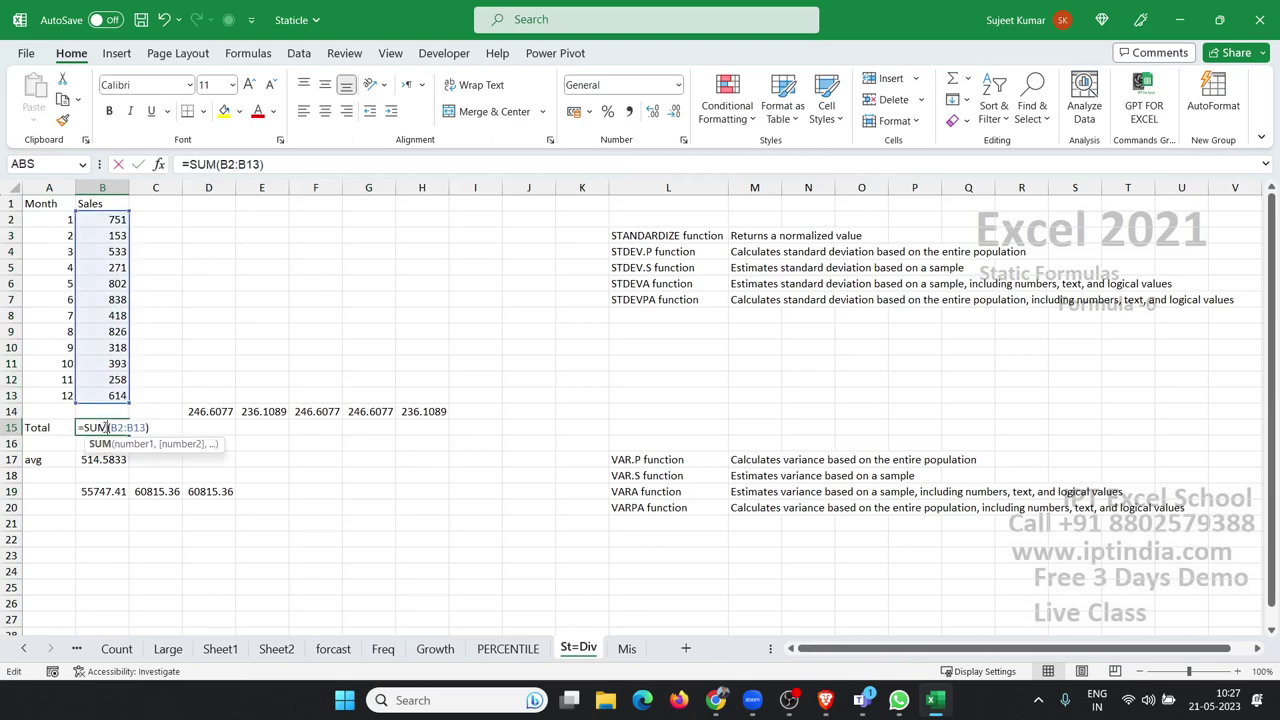
{"action": "key", "text": "Escape"}
{"action": "left_click", "coordinate": [92, 460]}
{"action": "double_click", "coordinate": [88, 462]}
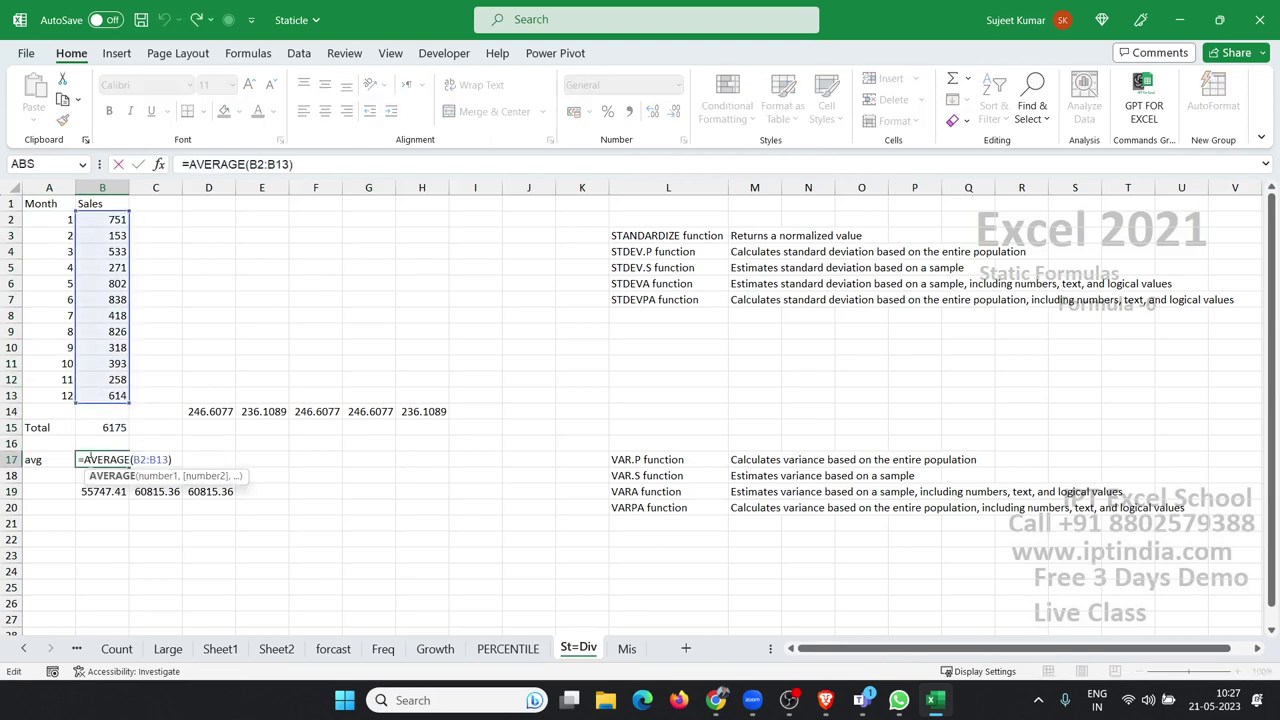
{"action": "key", "text": "Escape"}
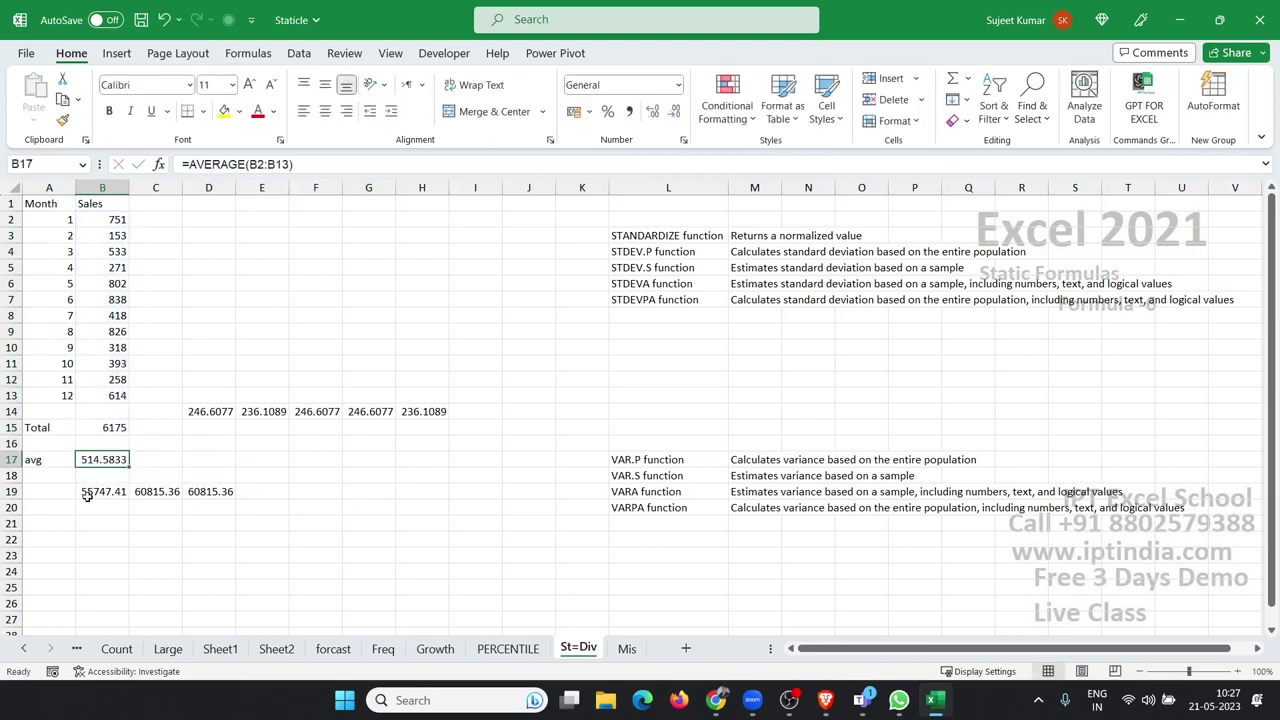
Step: Re-enter =VAR.P(B2:B13) in B19, giving 55747.41
{"action": "left_click", "coordinate": [90, 493]}
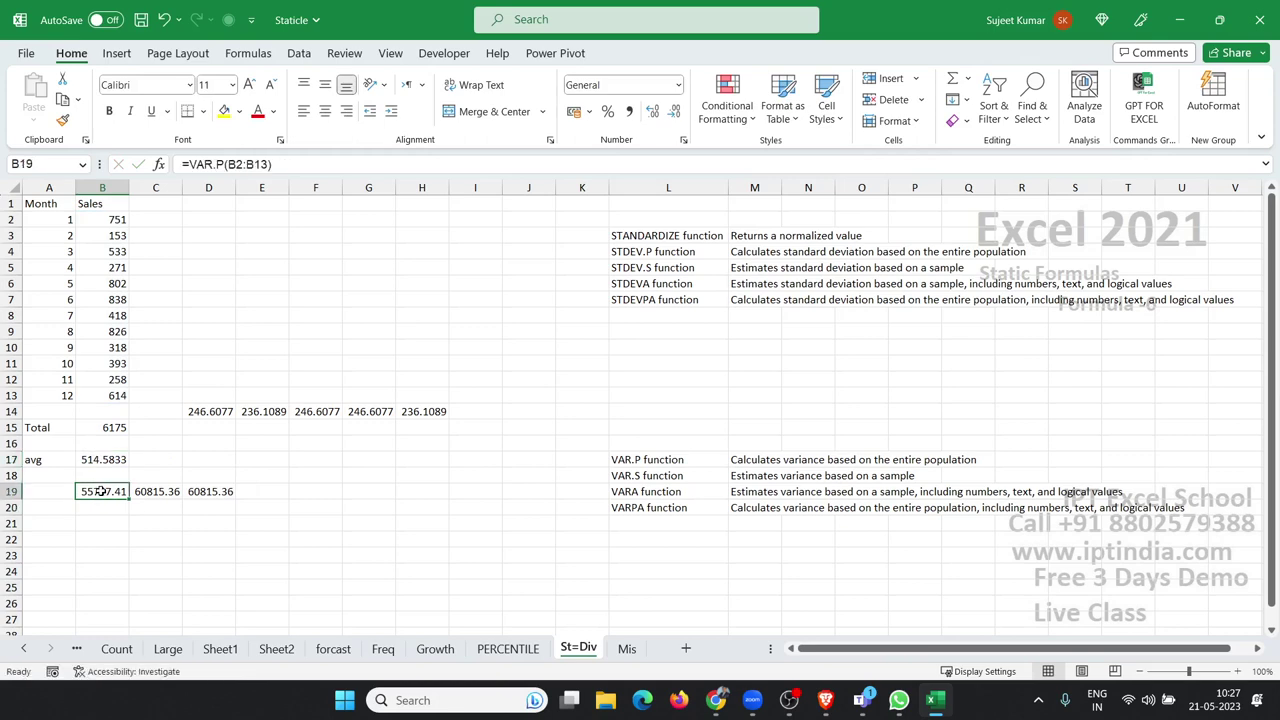
{"action": "double_click", "coordinate": [101, 491]}
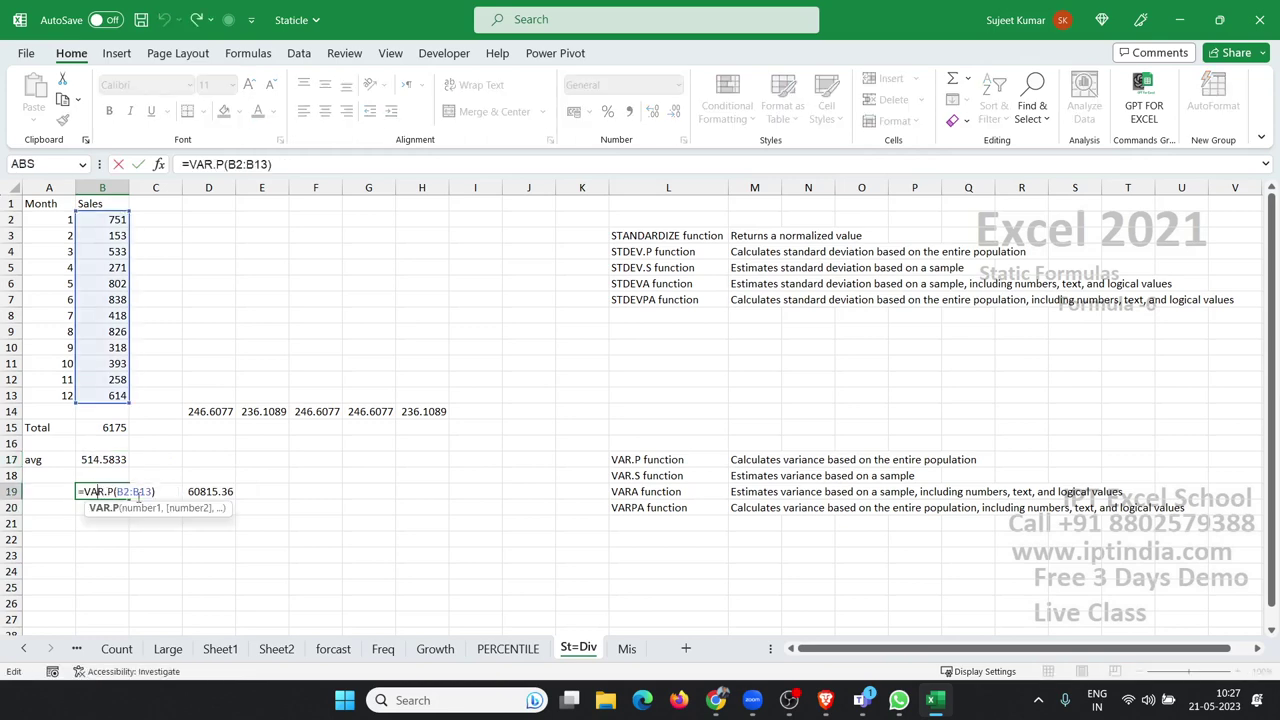
{"action": "left_click", "coordinate": [139, 493]}
{"action": "key", "text": "Escape"}
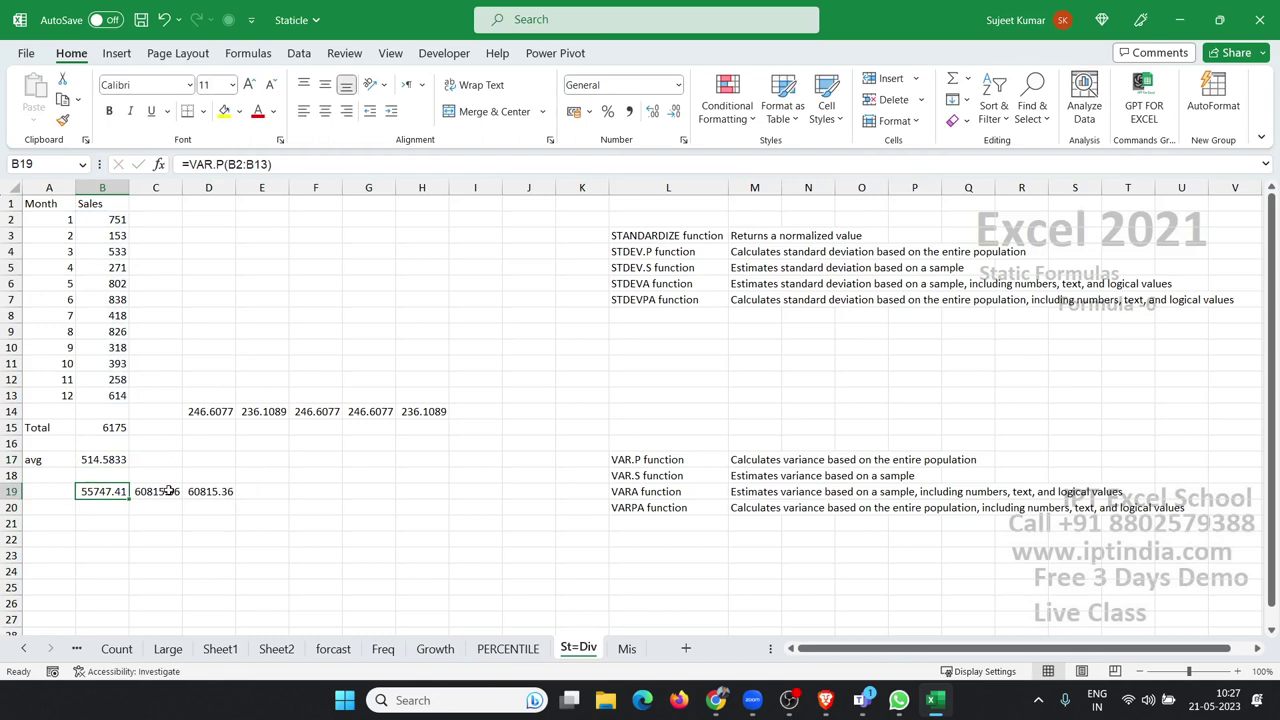
{"action": "type", "text": "=va"}
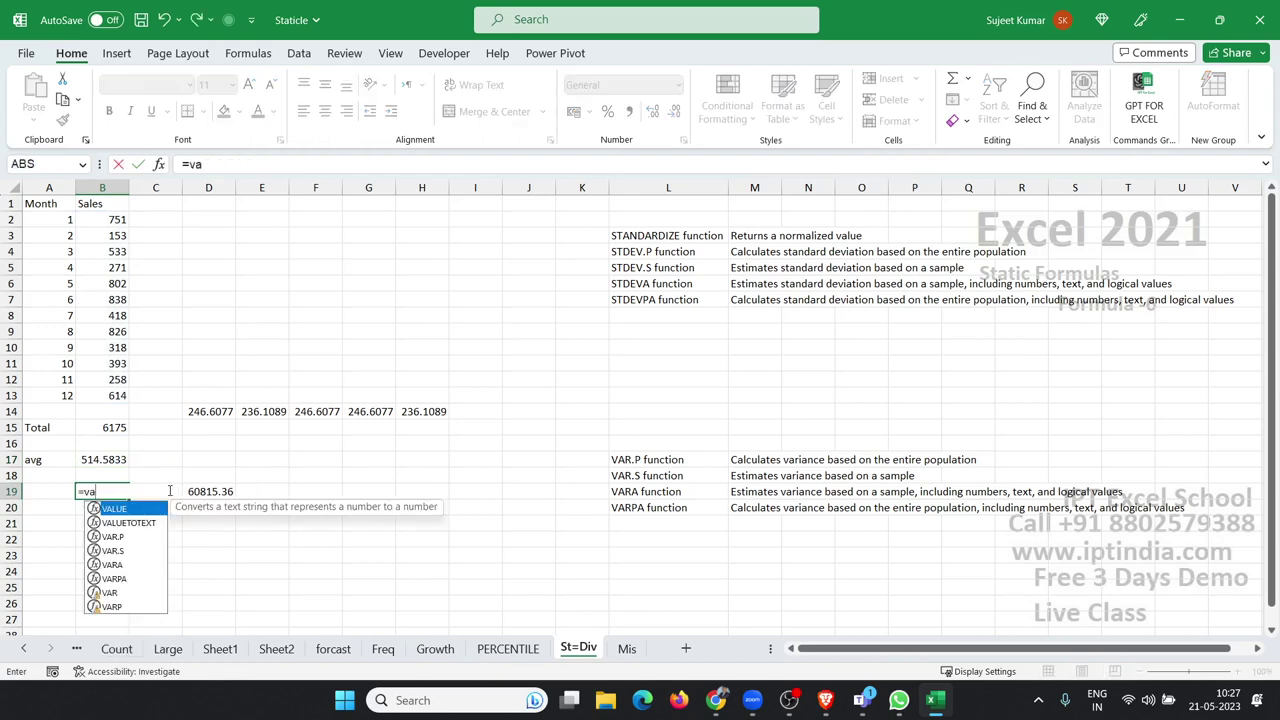
{"action": "key", "text": "Down"}
{"action": "key", "text": "Down"}
{"action": "key", "text": "Tab"}
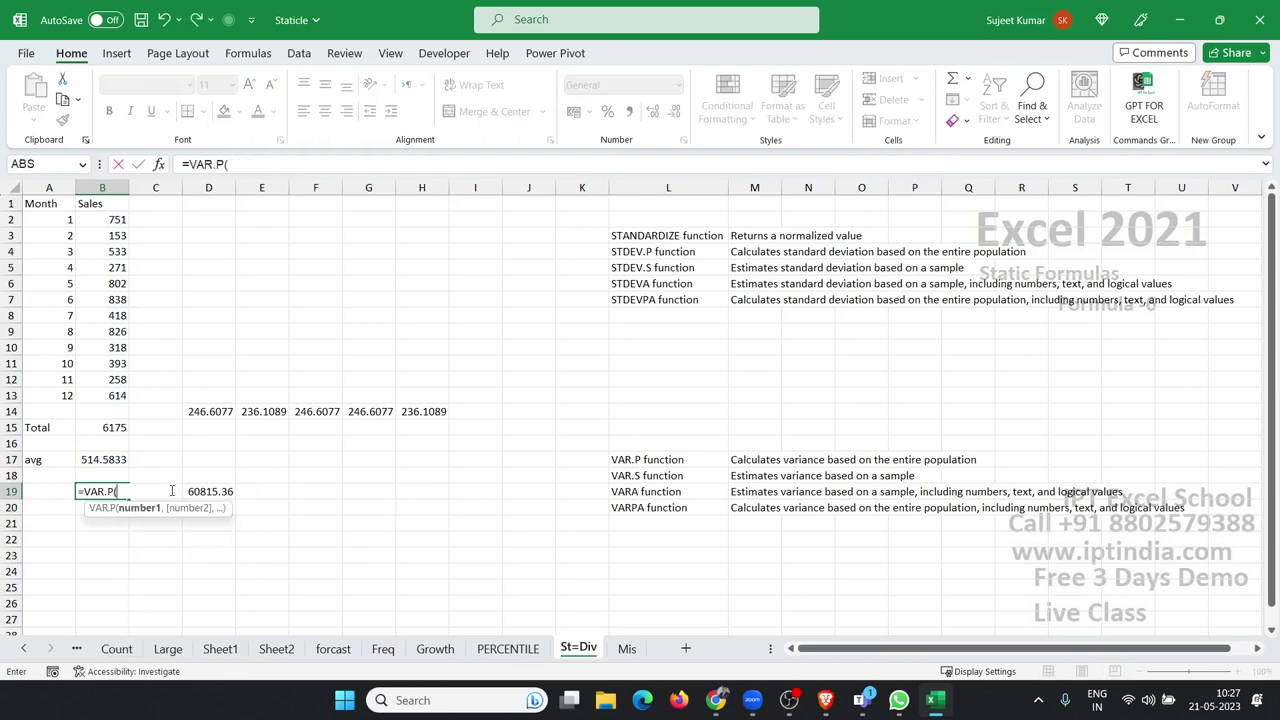
{"action": "left_click_drag", "start_coordinate": [104, 397], "coordinate": [100, 221]}
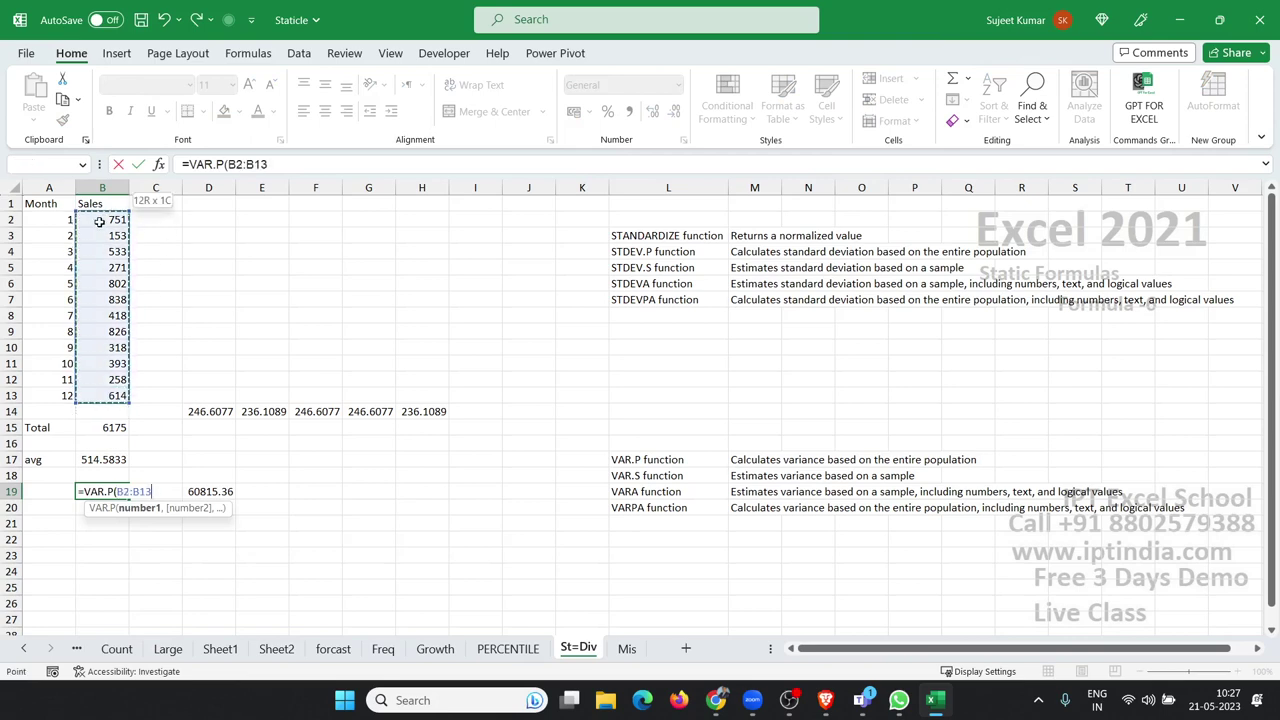
{"action": "key", "text": "Return"}
Step: Check the VAR.S and VARA formulas in C19 and D19, both returning 60815.36
{"action": "left_click", "coordinate": [140, 491]}
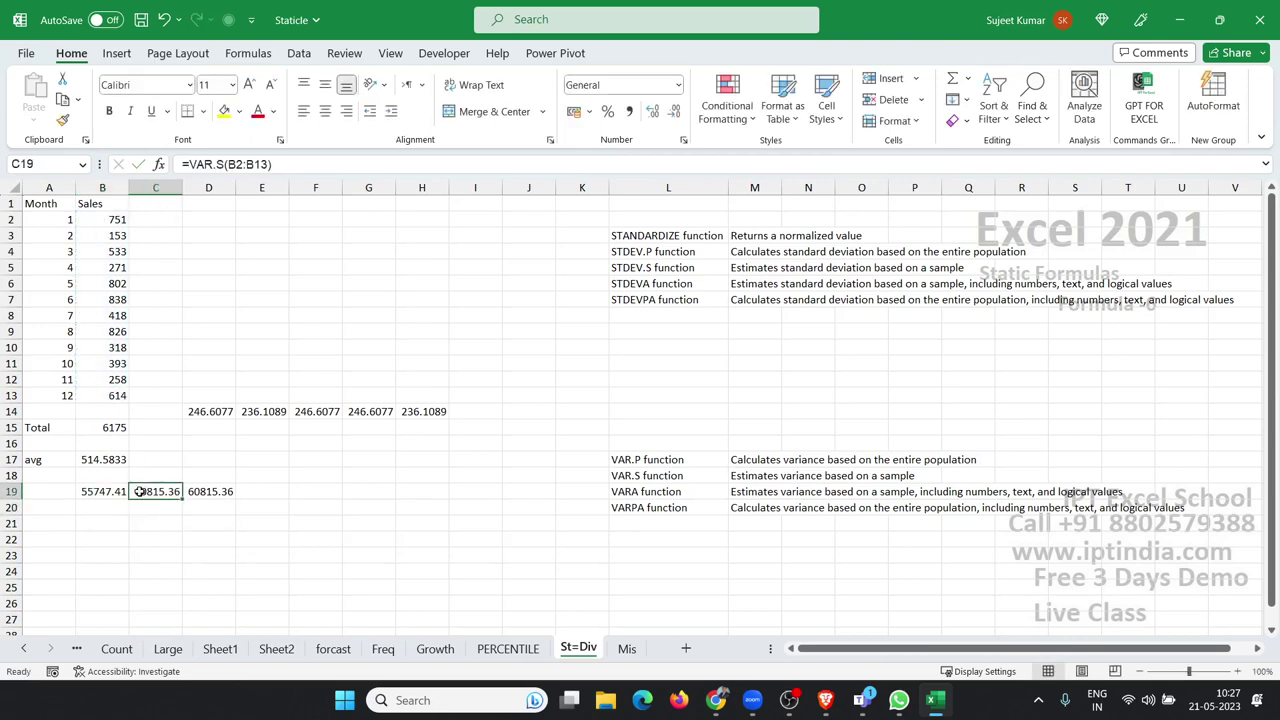
{"action": "double_click", "coordinate": [156, 491]}
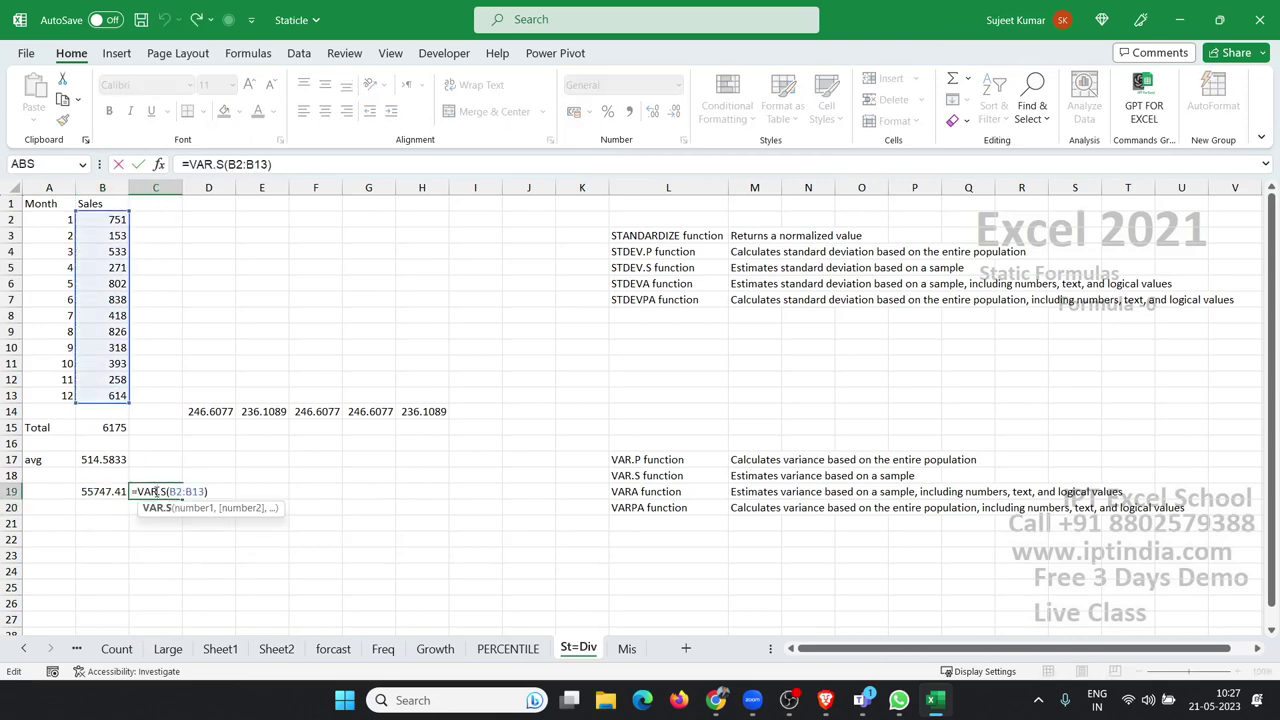
{"action": "key", "text": "Return"}
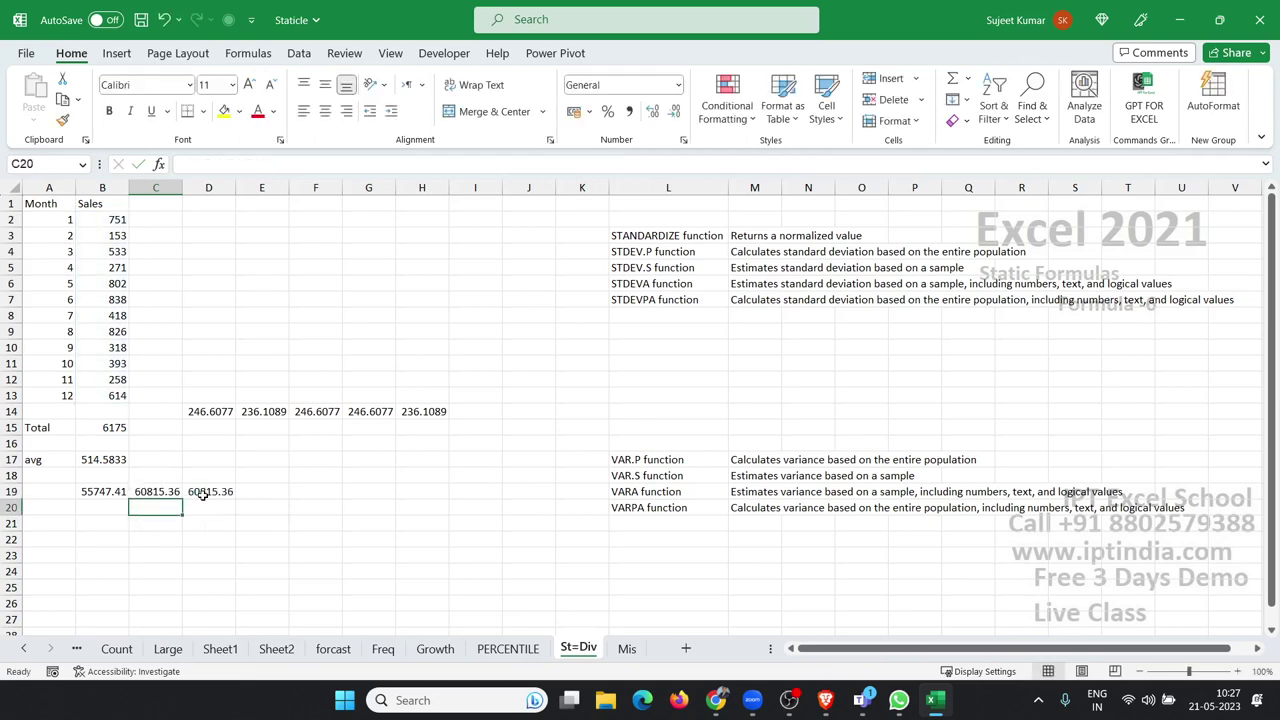
{"action": "left_click", "coordinate": [208, 491]}
{"action": "double_click", "coordinate": [208, 491]}
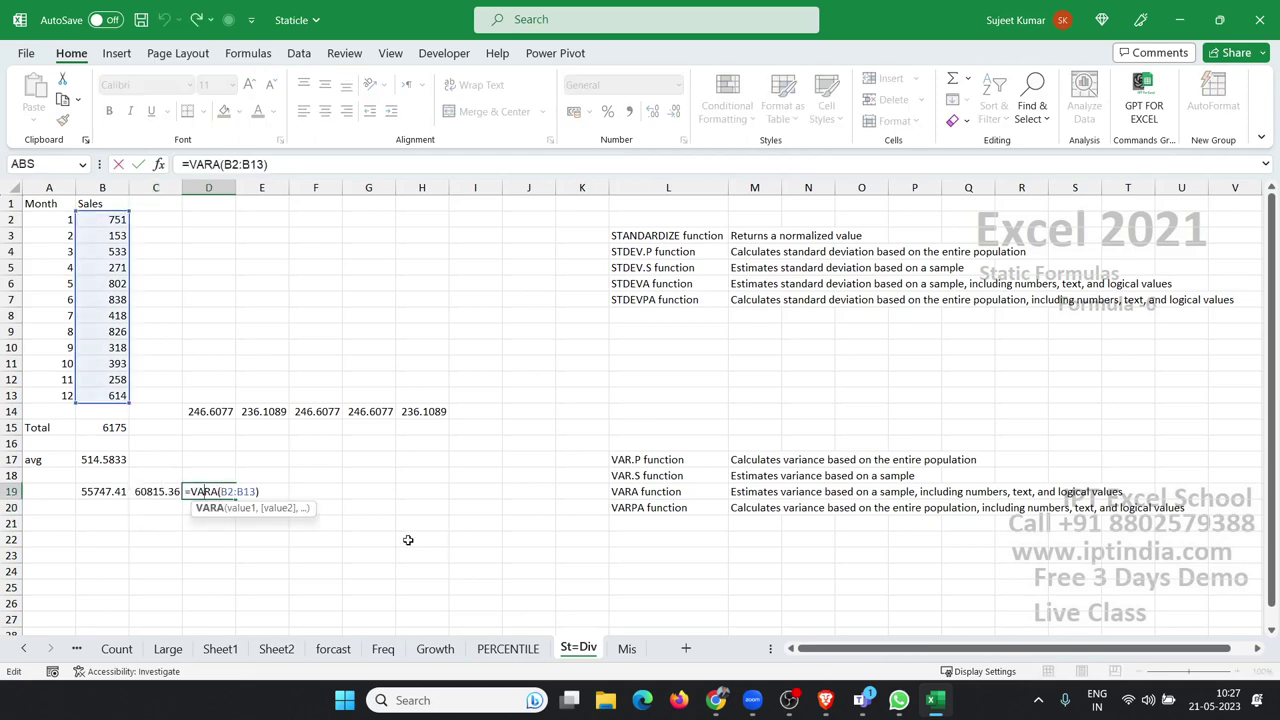
{"action": "key", "text": "Return"}
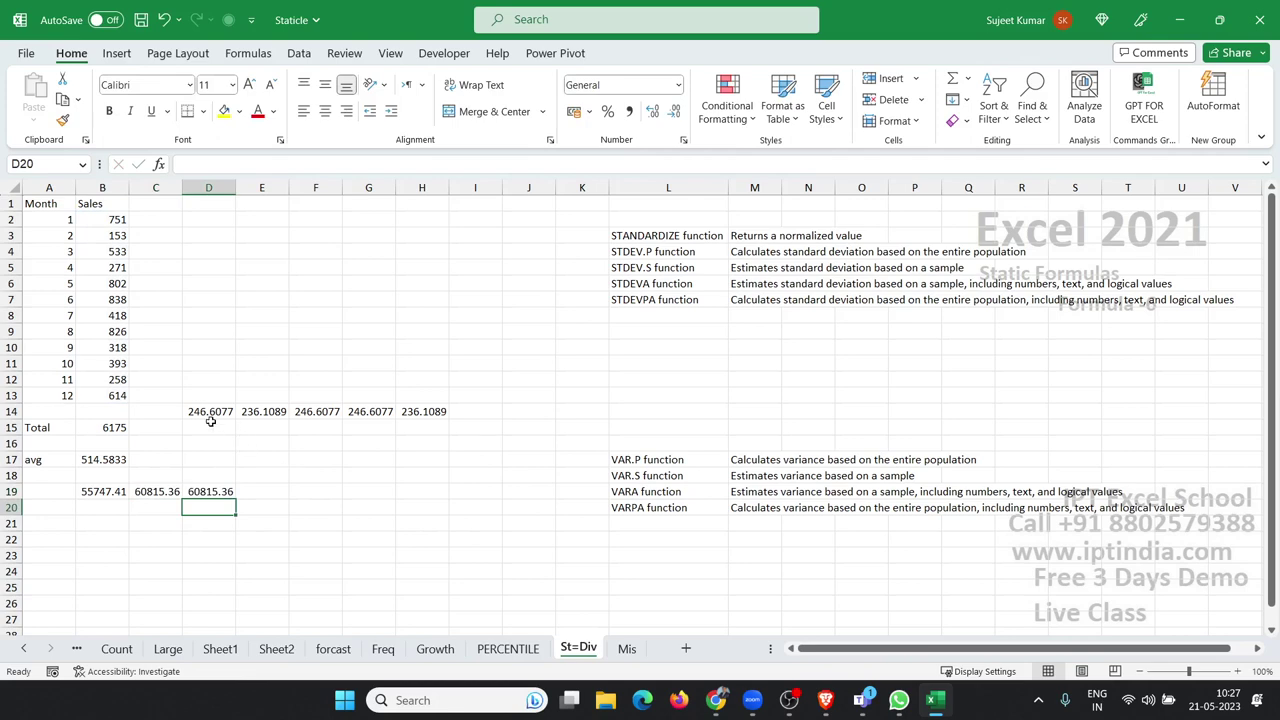
{"action": "left_click", "coordinate": [201, 413]}
Step: Enter =STDEV(B2:B13) in D14, returning 246.6077
{"action": "double_click", "coordinate": [201, 413]}
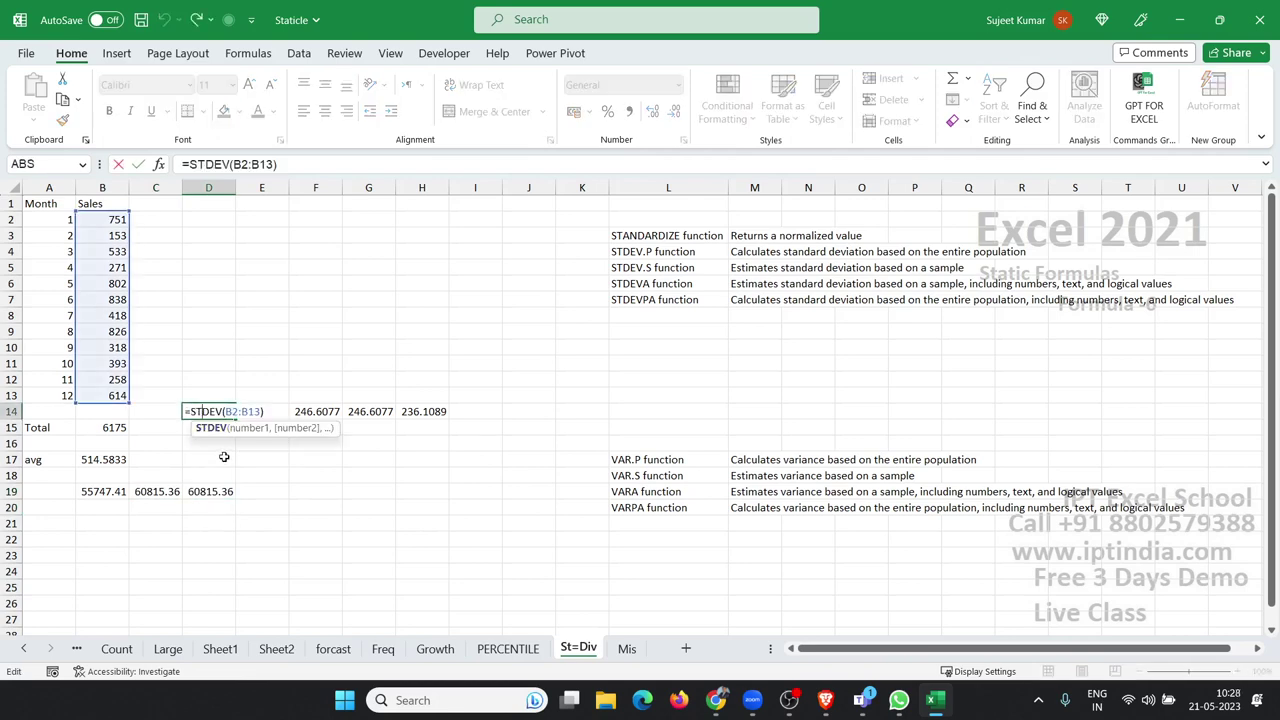
{"action": "key", "text": "Escape"}
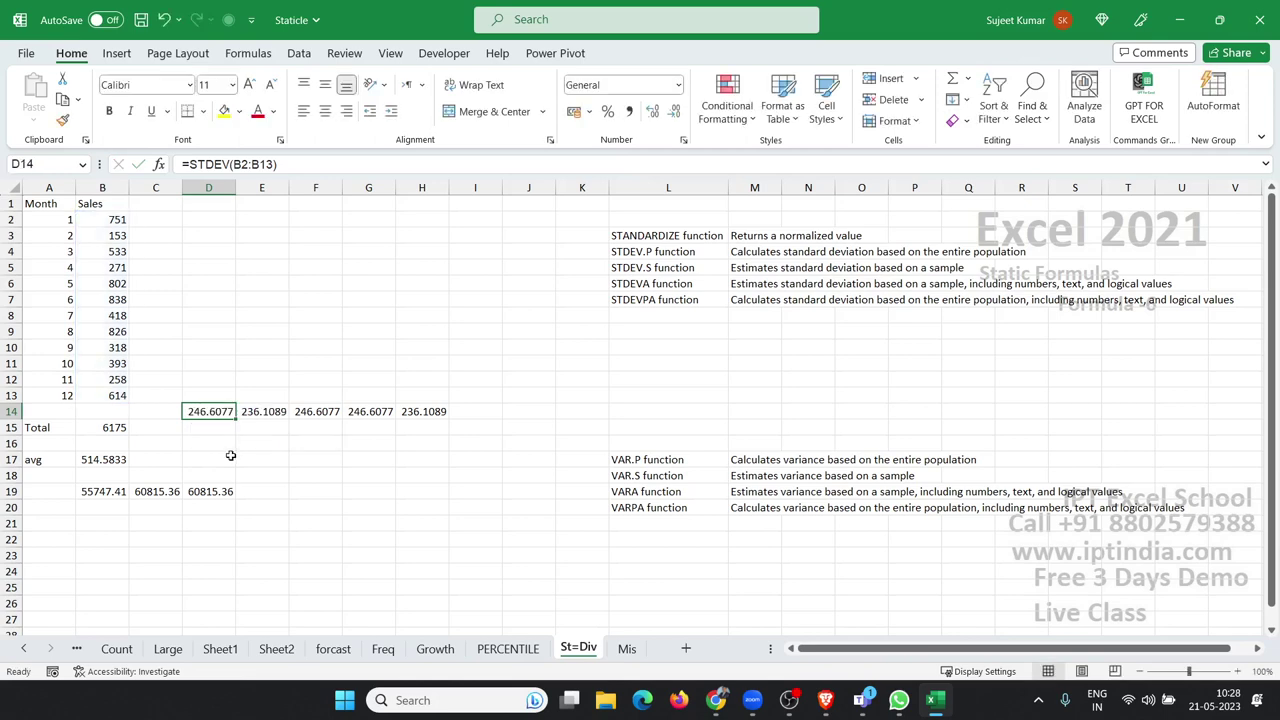
{"action": "type", "text": "=st"}
{"action": "key", "text": "Down"}
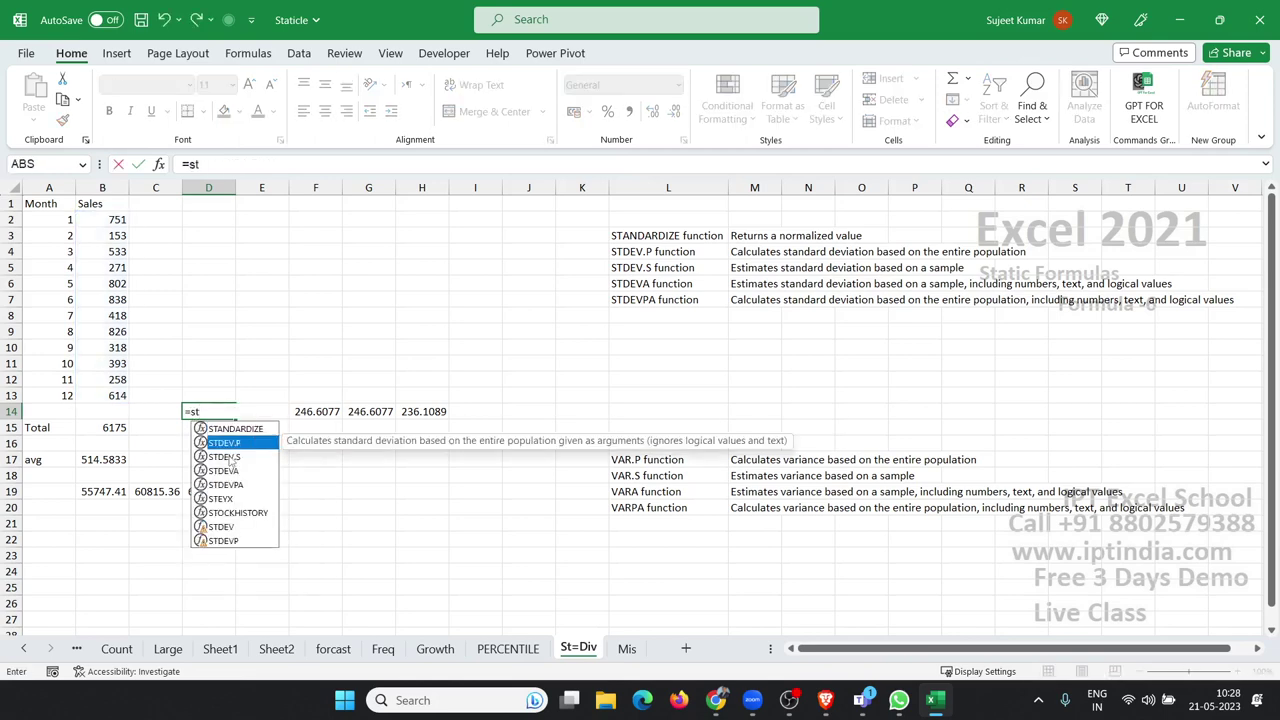
{"action": "key", "text": "Down"}
{"action": "key", "text": "Up"}
{"action": "key", "text": "Down"}
{"action": "key", "text": "Down"}
{"action": "key", "text": "Down"}
{"action": "key", "text": "Down"}
{"action": "key", "text": "Down"}
{"action": "key", "text": "Down"}
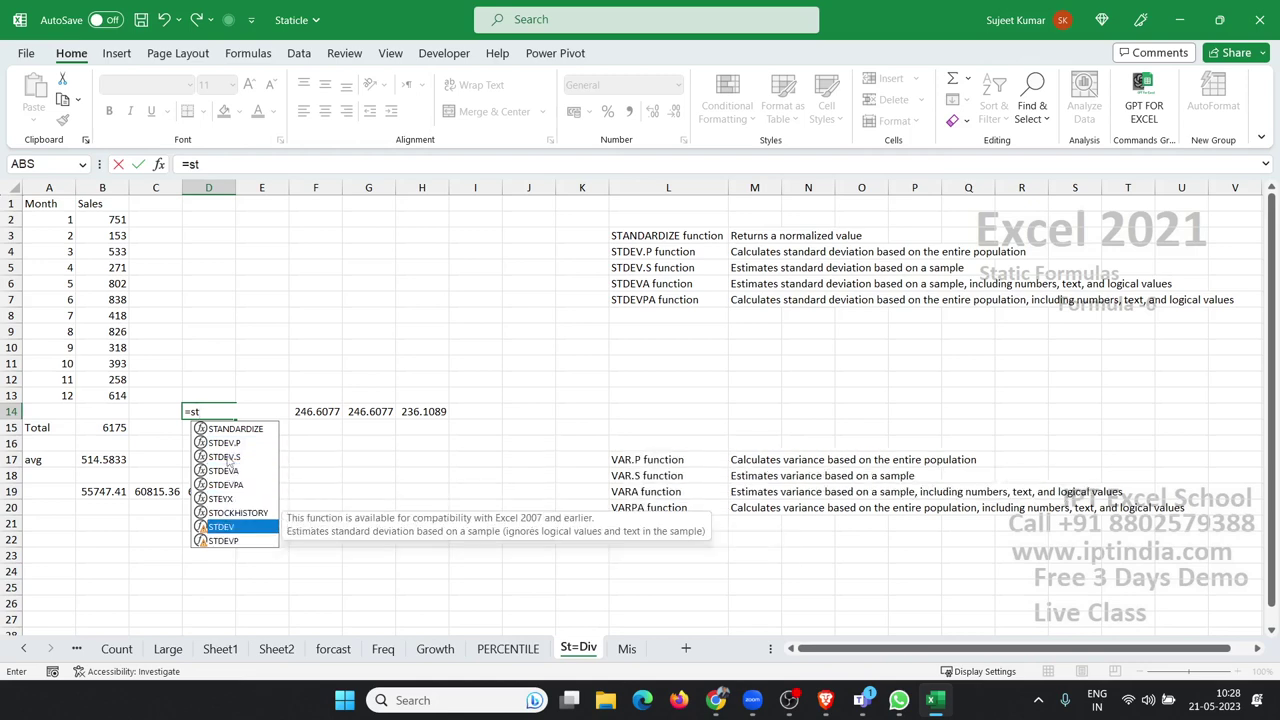
{"action": "key", "text": "Tab"}
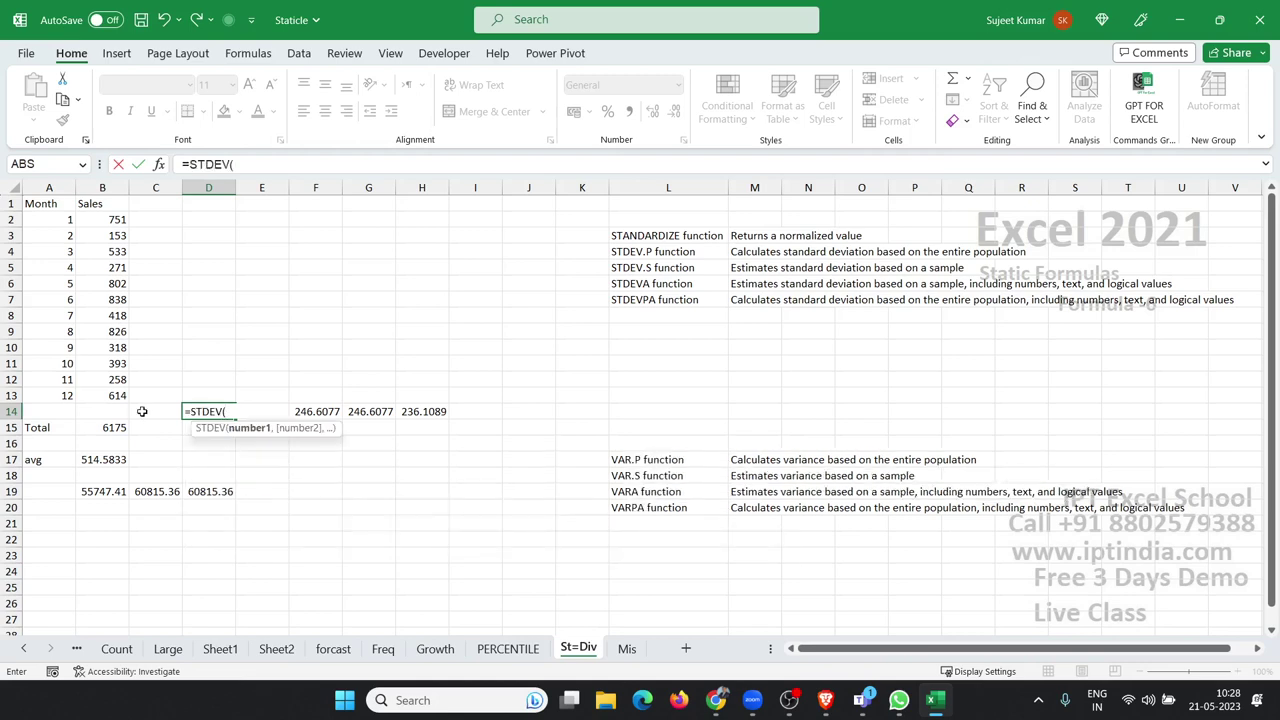
{"action": "mouse_move", "coordinate": [125, 400]}
{"action": "left_mouse_down"}
{"action": "mouse_move", "coordinate": [130, 229]}
{"action": "mouse_move", "coordinate": [117, 219]}
{"action": "left_mouse_up"}
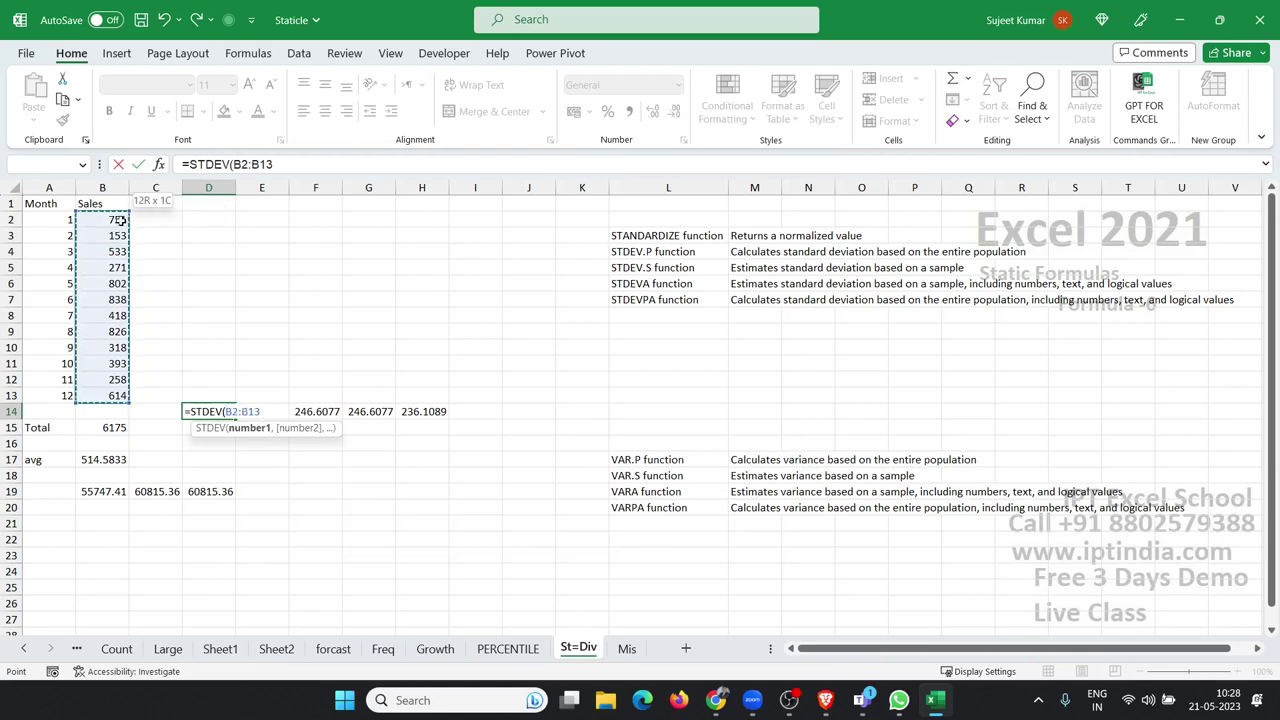
{"action": "key", "text": "Return"}
Step: Re-commit the STDEV.P, STDEV.S, STDEVA and STDEVPA formulas in E14:H14
{"action": "left_click", "coordinate": [202, 411]}
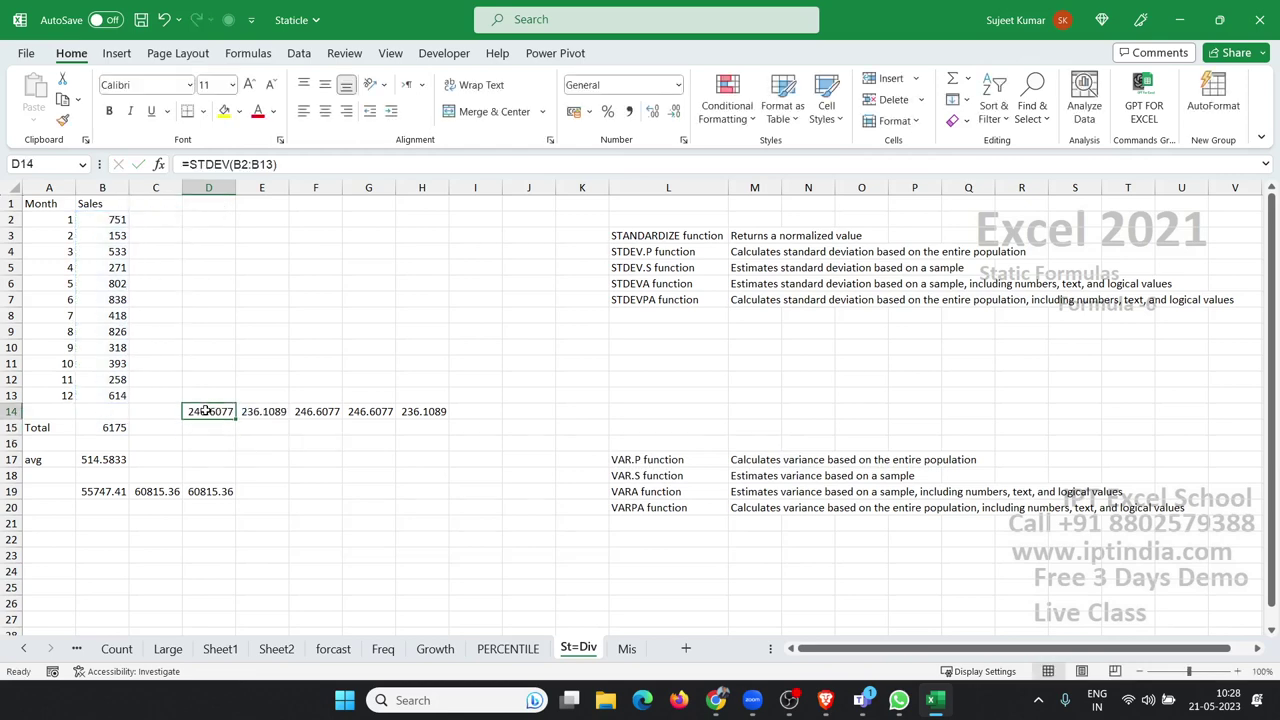
{"action": "double_click", "coordinate": [271, 414]}
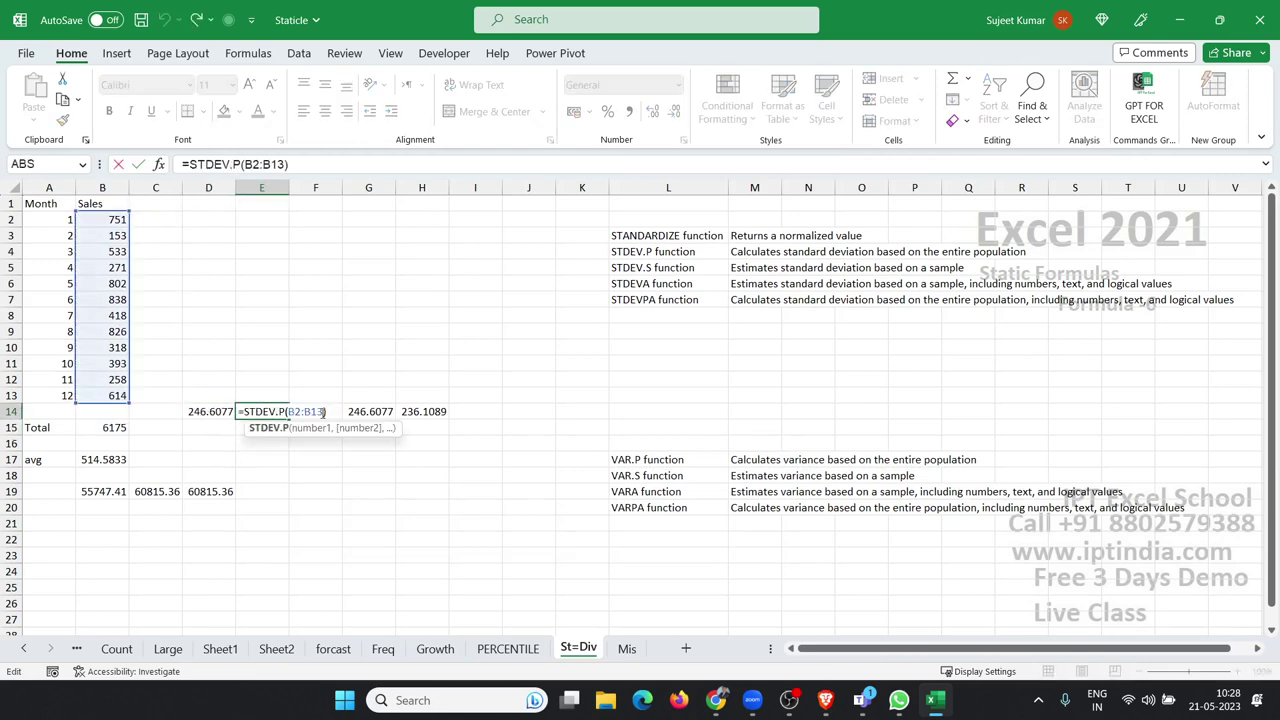
{"action": "key", "text": "Delete"}
{"action": "type", "text": "S"}
{"action": "key", "text": "Return"}
{"action": "left_click", "coordinate": [312, 411]}
{"action": "double_click", "coordinate": [312, 411]}
{"action": "key", "text": "Return"}
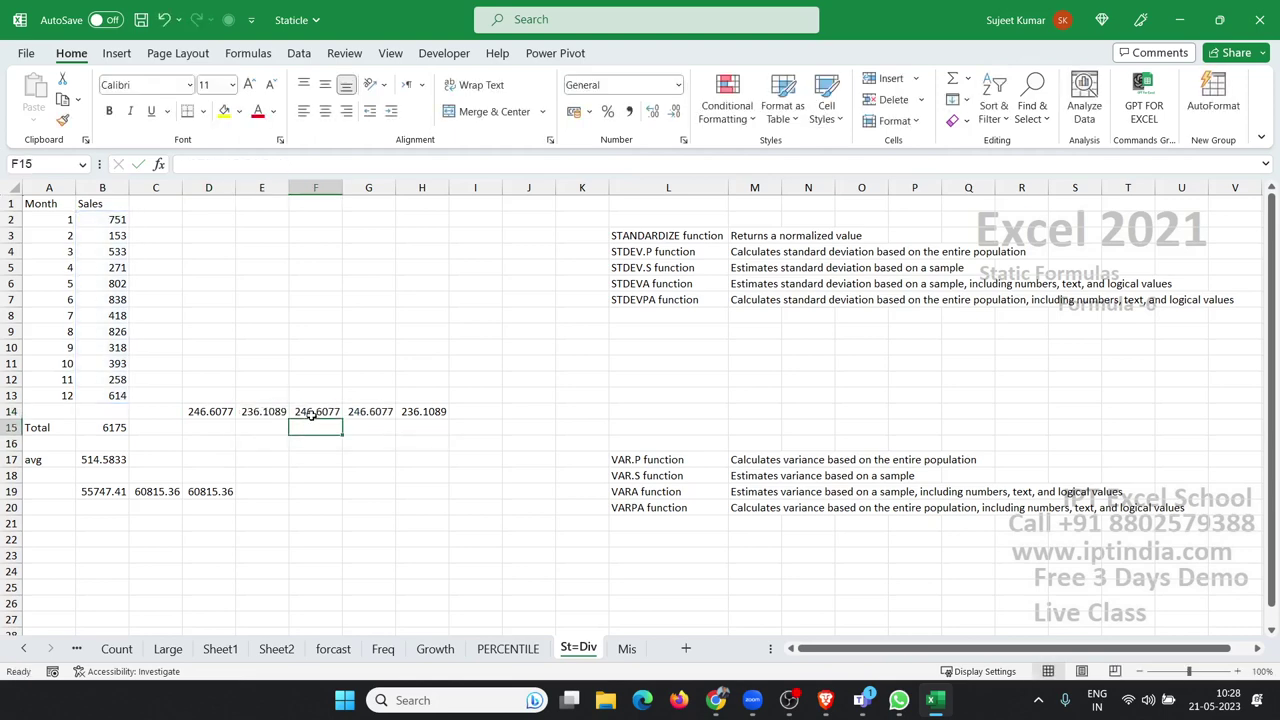
{"action": "left_click", "coordinate": [378, 411]}
{"action": "double_click", "coordinate": [378, 411]}
{"action": "key", "text": "Return"}
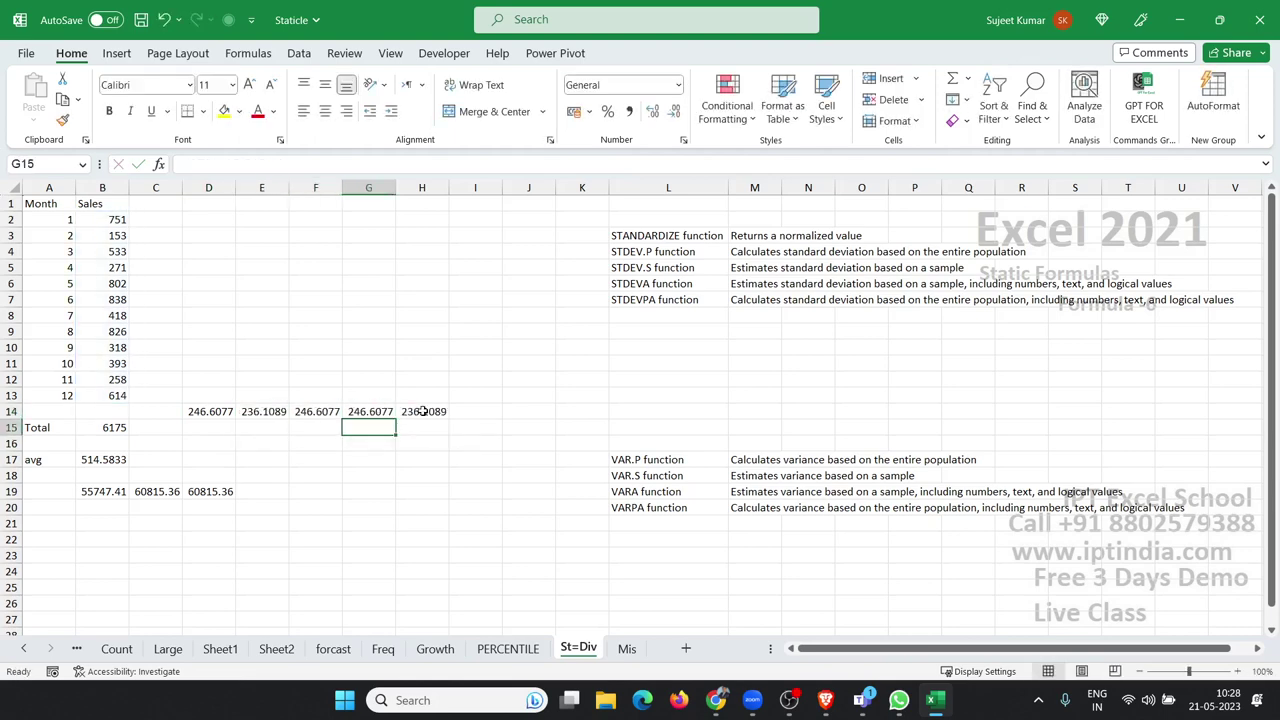
{"action": "double_click", "coordinate": [423, 411]}
{"action": "key", "text": "Return"}
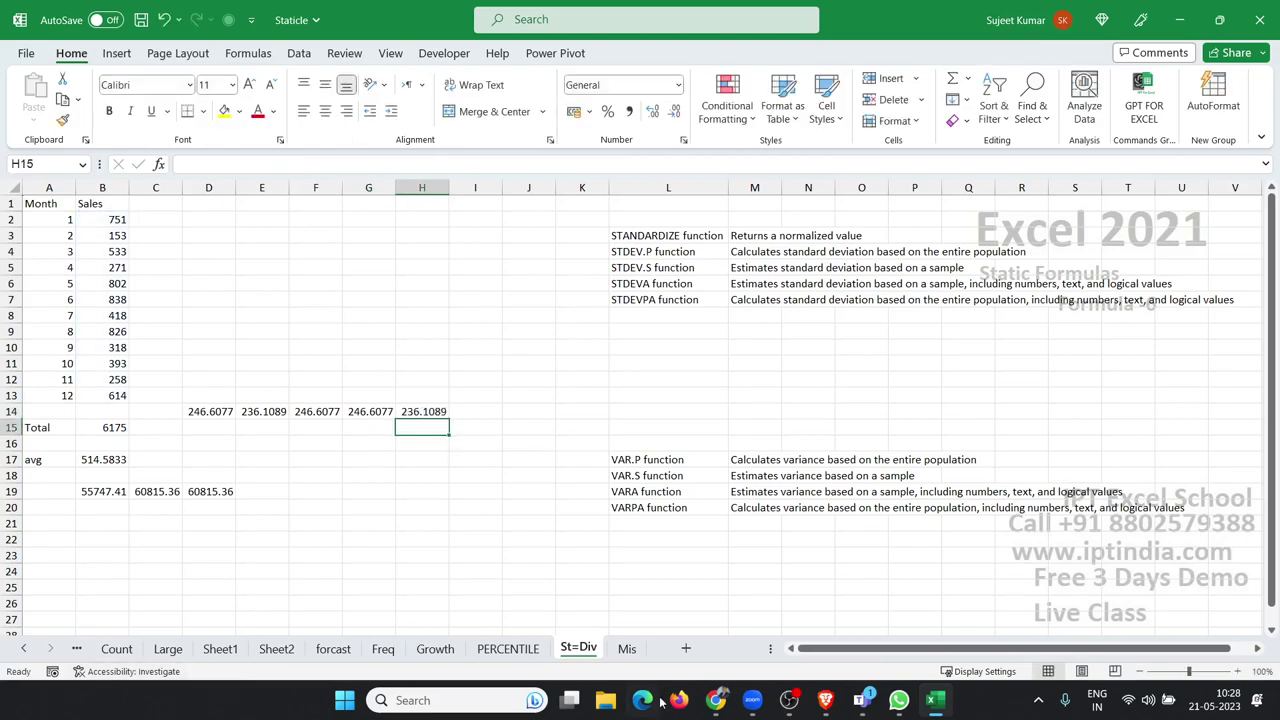
Step: On the Mis sheet, inspect the BETA.DIST formula in F2 without changing it
{"action": "left_click", "coordinate": [627, 650]}
{"action": "scroll", "coordinate": [418, 552], "scroll_direction": "up", "scroll_amount": 6}
{"action": "scroll", "coordinate": [418, 551], "scroll_direction": "up", "scroll_amount": 5}
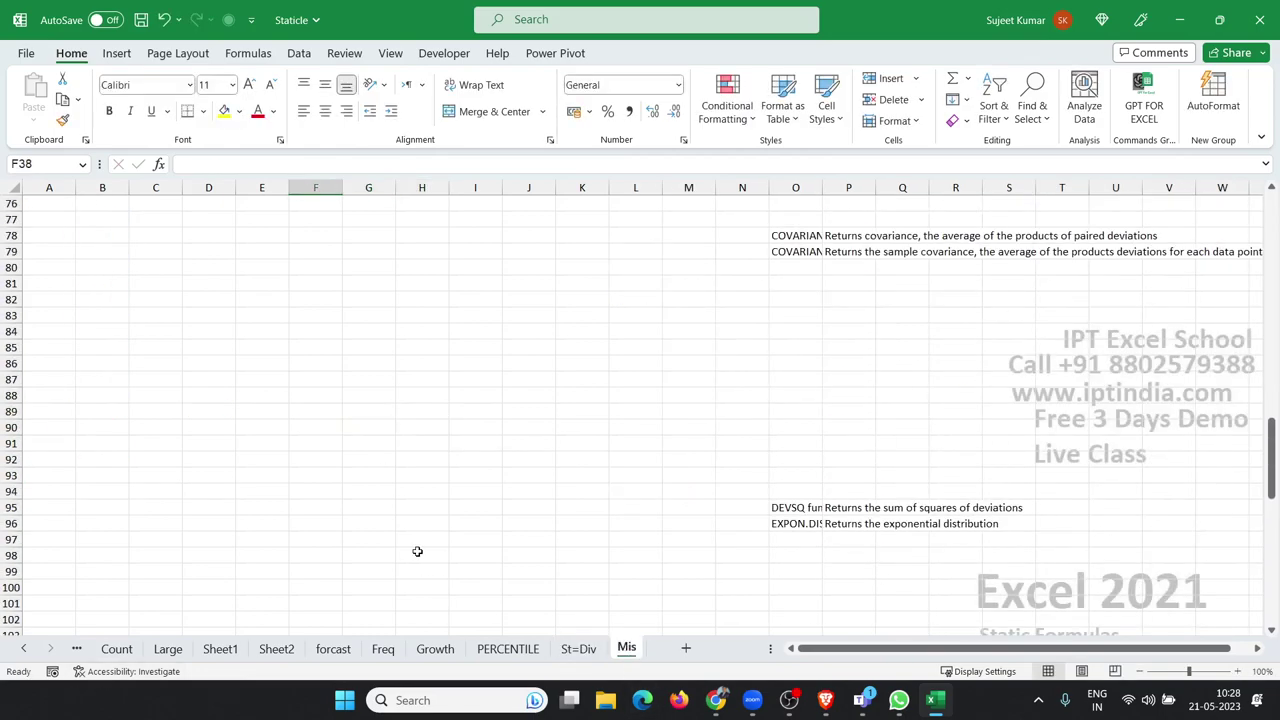
{"action": "scroll", "coordinate": [418, 551], "scroll_direction": "up", "scroll_amount": 13}
{"action": "scroll", "coordinate": [418, 550], "scroll_direction": "up", "scroll_amount": 12}
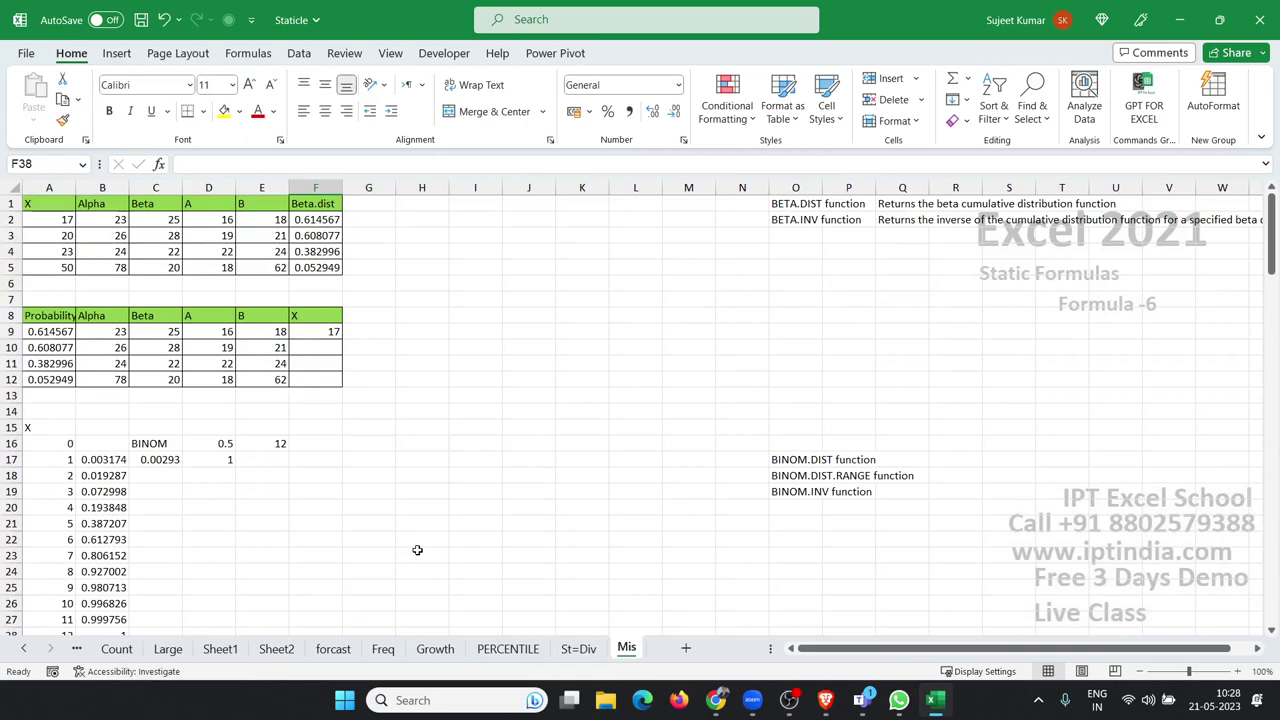
{"action": "double_click", "coordinate": [310, 220]}
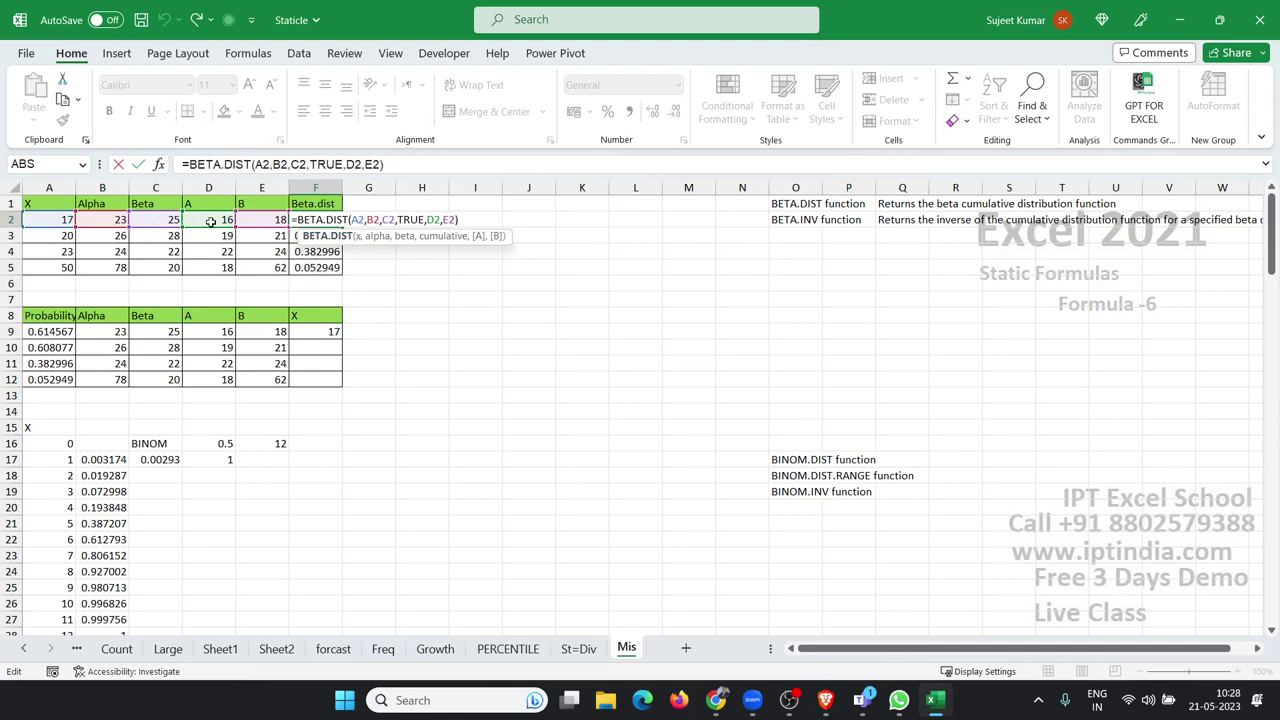
{"action": "key", "text": "ctrl+Return"}
Step: Look over the BETA.INV result in F9 and BINOM.DIST.RANGE result in C17
{"action": "left_click", "coordinate": [328, 338]}
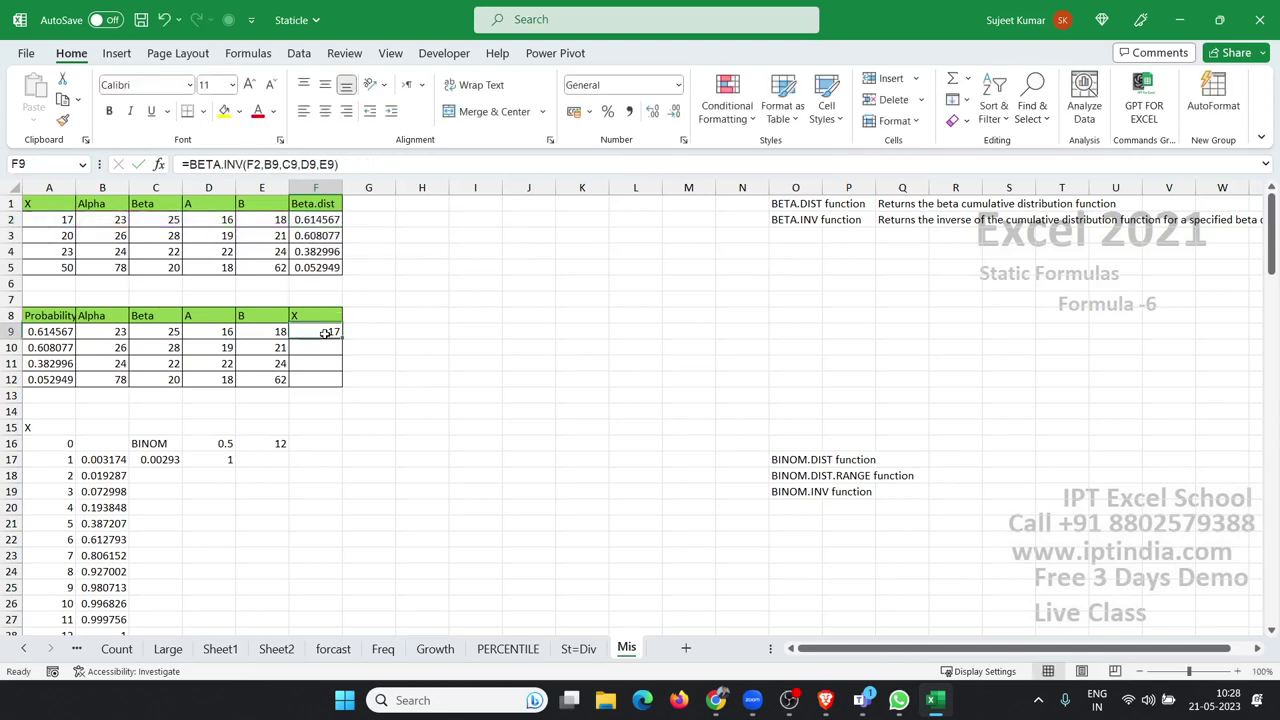
{"action": "left_click", "coordinate": [163, 459]}
{"action": "scroll", "coordinate": [348, 475], "scroll_direction": "down", "scroll_amount": 2}
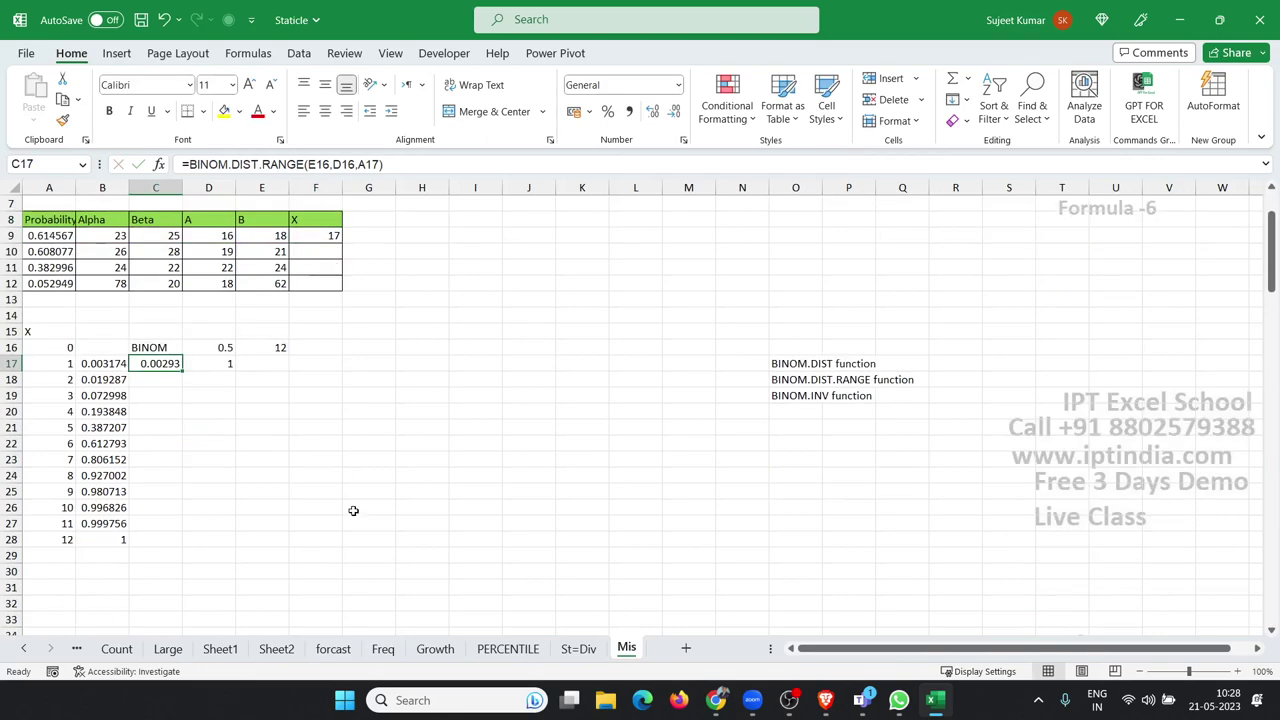
{"action": "scroll", "coordinate": [354, 514], "scroll_direction": "down", "scroll_amount": 4}
{"action": "scroll", "coordinate": [355, 517], "scroll_direction": "down", "scroll_amount": 2}
{"action": "scroll", "coordinate": [355, 517], "scroll_direction": "down", "scroll_amount": 3}
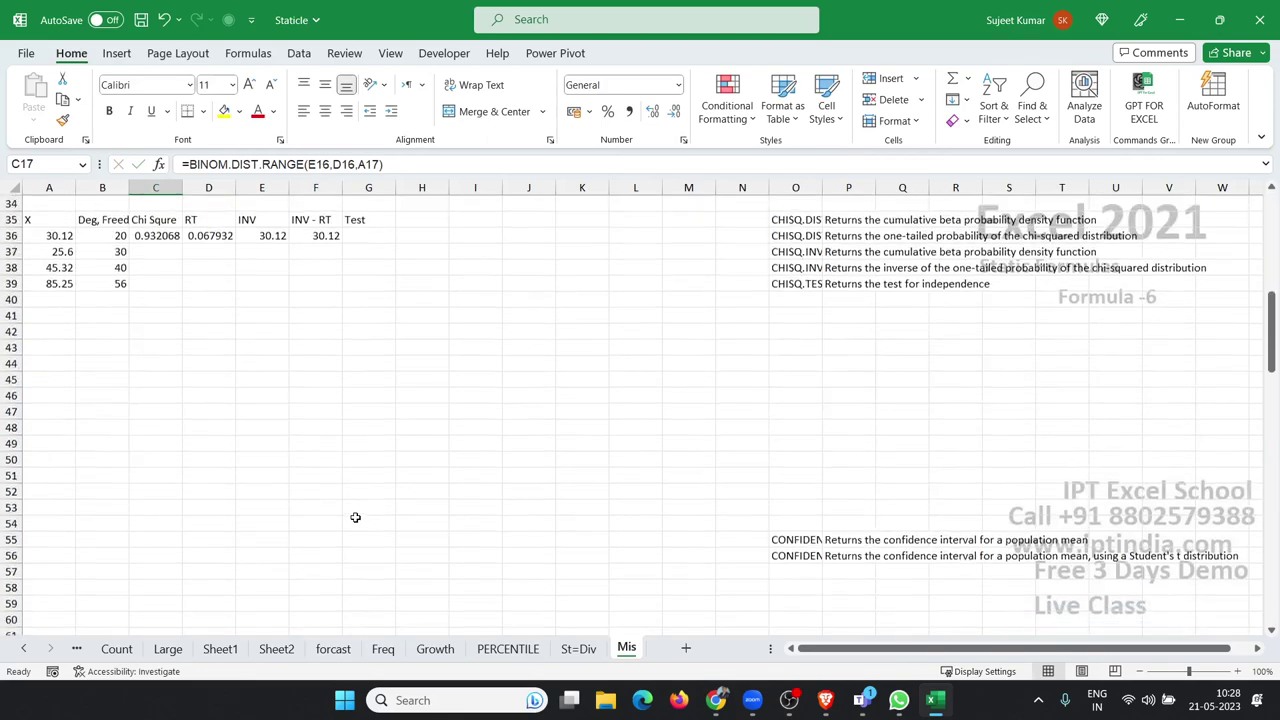
{"action": "scroll", "coordinate": [355, 517], "scroll_direction": "down", "scroll_amount": 3}
{"action": "scroll", "coordinate": [355, 517], "scroll_direction": "down", "scroll_amount": 7}
{"action": "scroll", "coordinate": [355, 517], "scroll_direction": "down", "scroll_amount": 4}
{"action": "scroll", "coordinate": [355, 517], "scroll_direction": "down", "scroll_amount": 5}
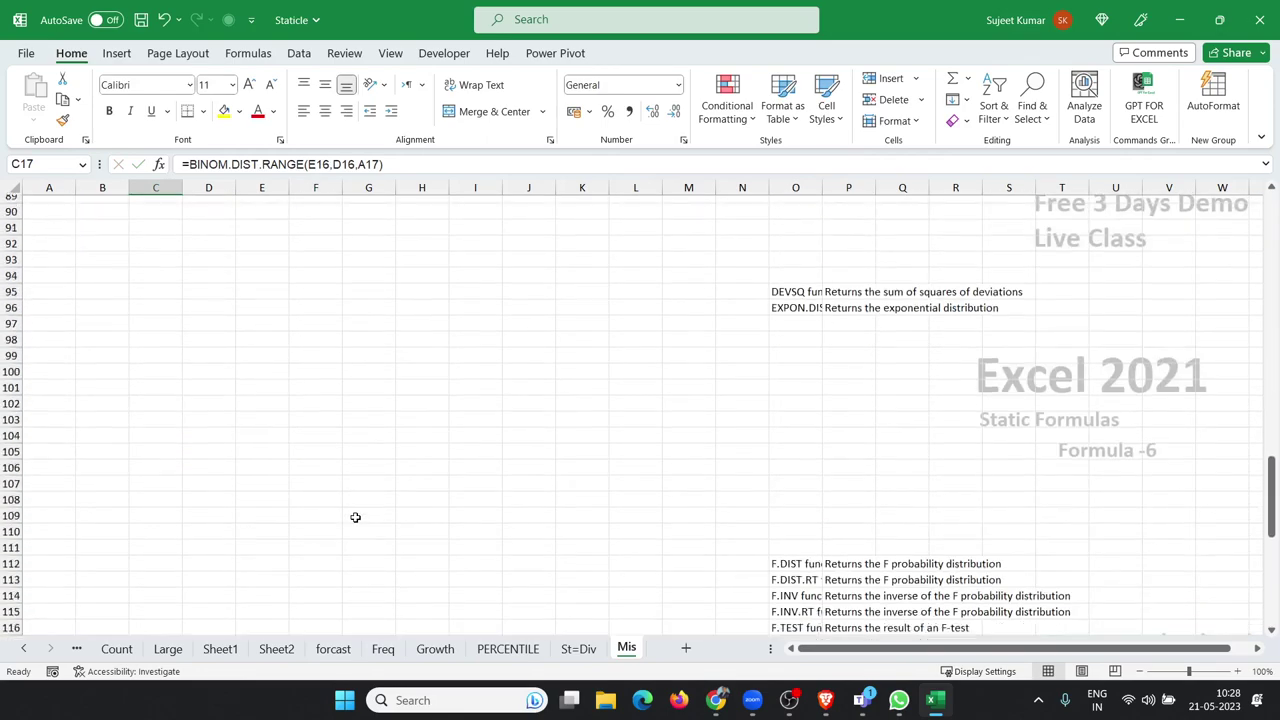
{"action": "scroll", "coordinate": [355, 517], "scroll_direction": "down", "scroll_amount": 8}
{"action": "scroll", "coordinate": [355, 517], "scroll_direction": "down", "scroll_amount": 12}
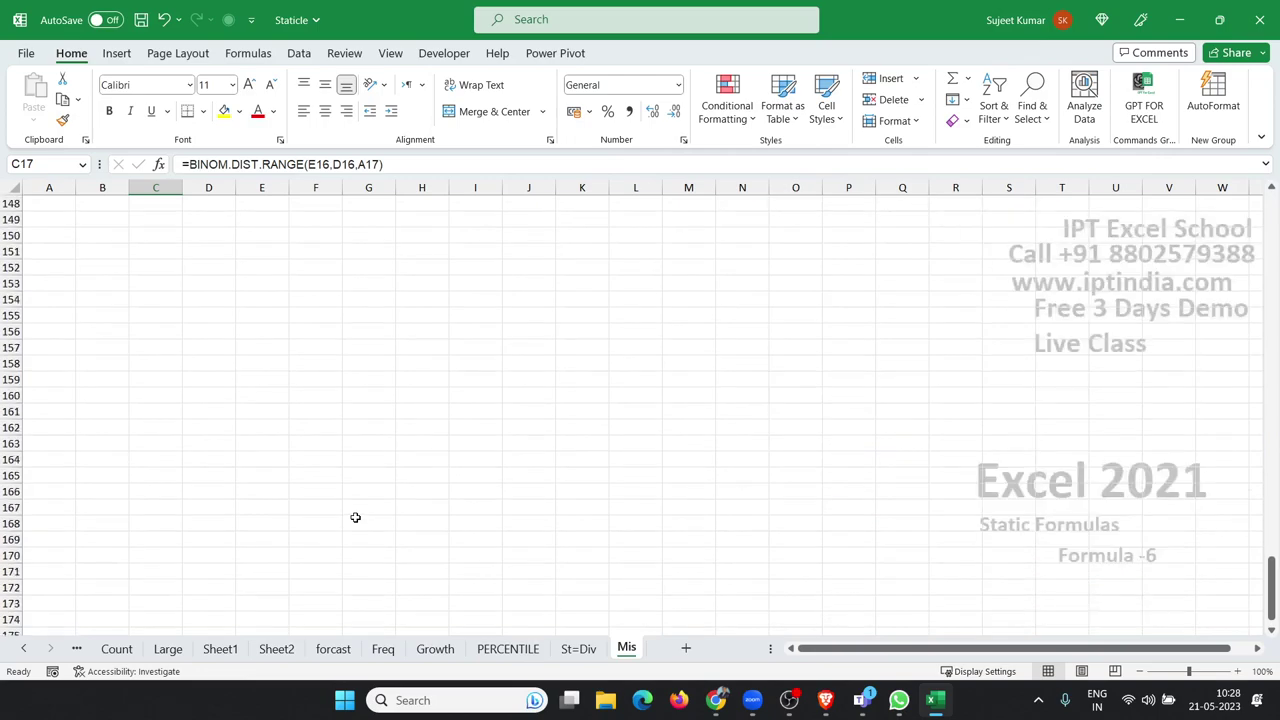
Step: Browse the List sheet's function descriptions, then close the workbook window
{"action": "left_click", "coordinate": [27, 648]}
{"action": "left_click", "coordinate": [27, 648]}
{"action": "left_click", "coordinate": [27, 648]}
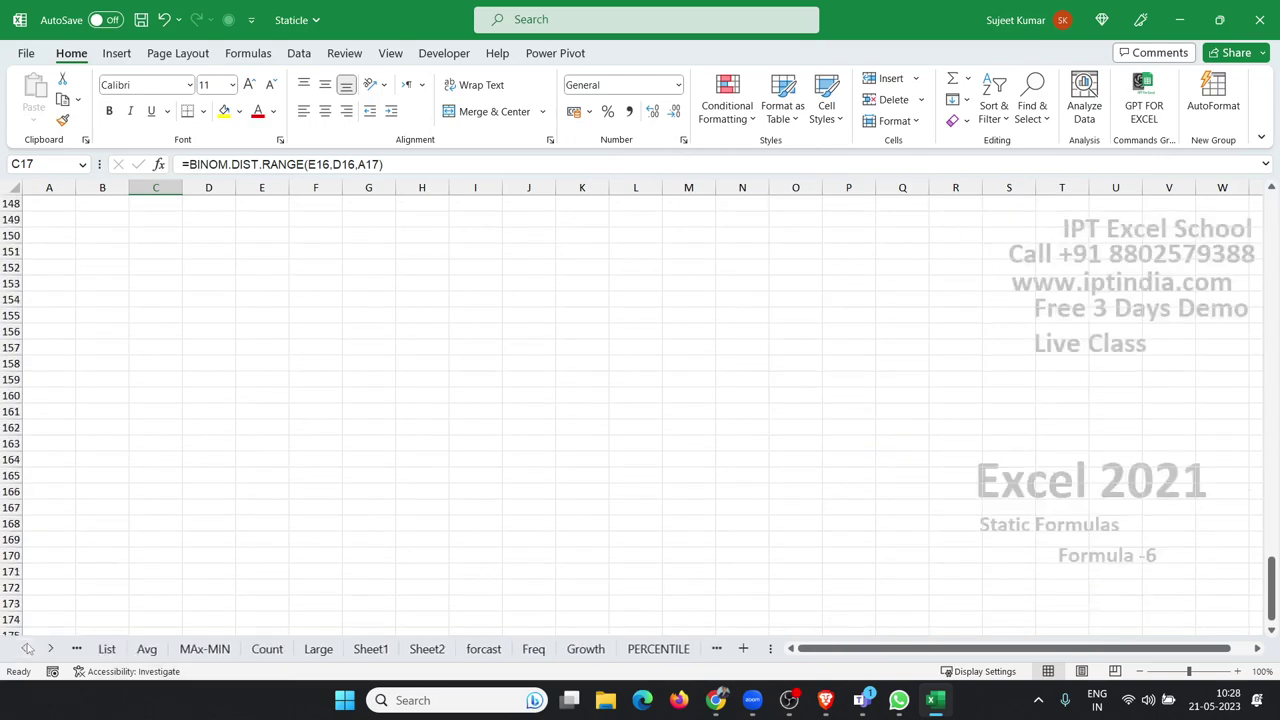
{"action": "left_click", "coordinate": [110, 648]}
{"action": "left_click", "coordinate": [463, 347]}
{"action": "scroll", "coordinate": [499, 485], "scroll_direction": "down", "scroll_amount": 6}
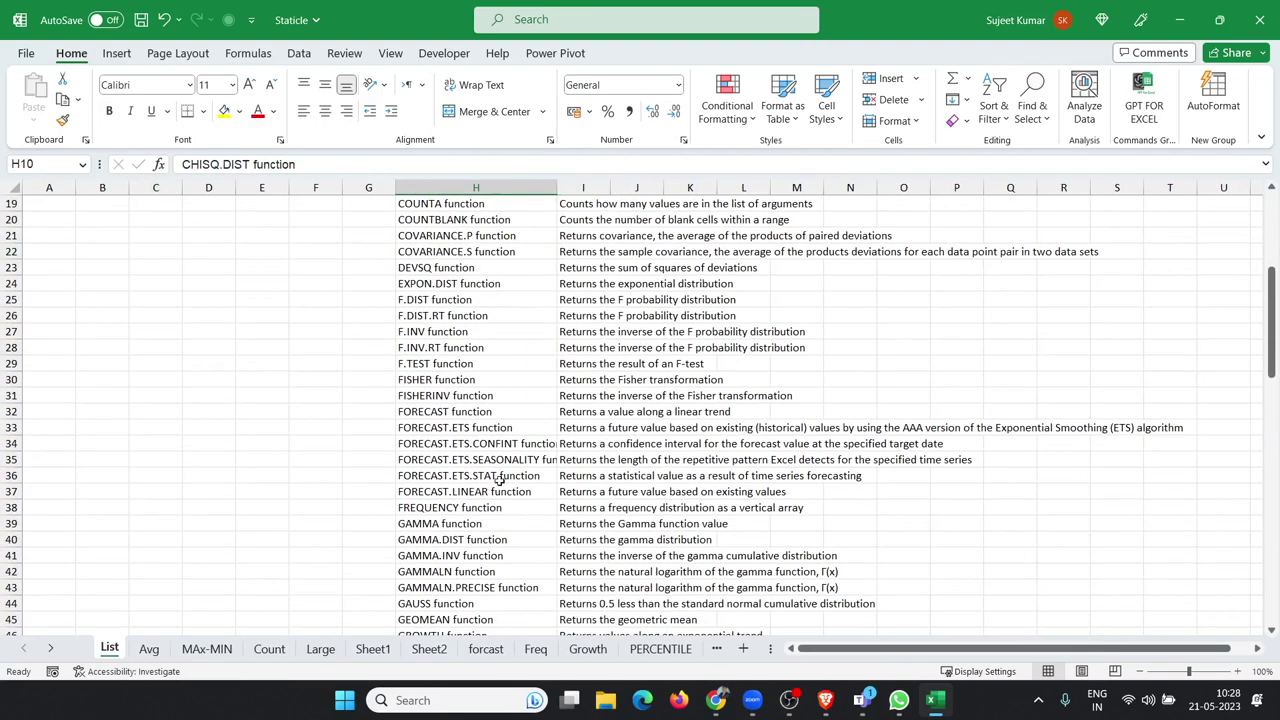
{"action": "scroll", "coordinate": [499, 485], "scroll_direction": "down", "scroll_amount": 11}
{"action": "scroll", "coordinate": [499, 485], "scroll_direction": "down", "scroll_amount": 10}
{"action": "scroll", "coordinate": [499, 485], "scroll_direction": "down", "scroll_amount": 6}
{"action": "scroll", "coordinate": [499, 485], "scroll_direction": "up", "scroll_amount": 10}
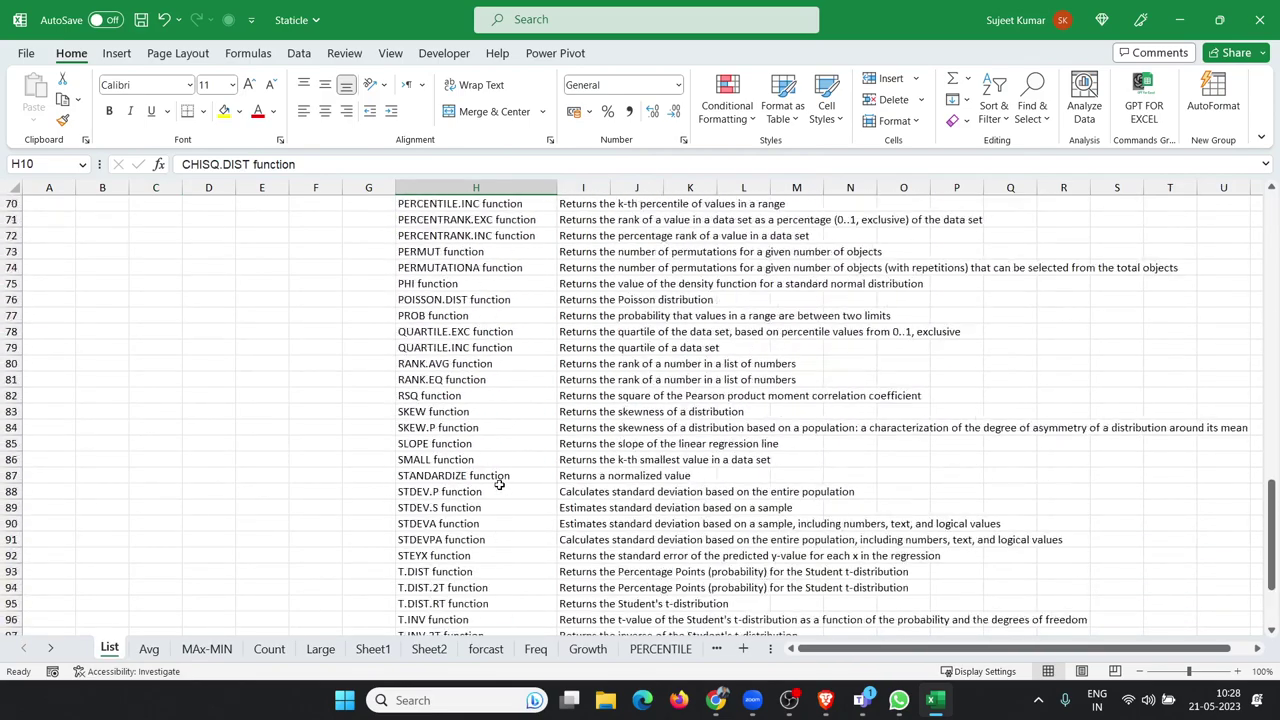
{"action": "scroll", "coordinate": [499, 485], "scroll_direction": "up", "scroll_amount": 10}
{"action": "scroll", "coordinate": [499, 485], "scroll_direction": "up", "scroll_amount": 10}
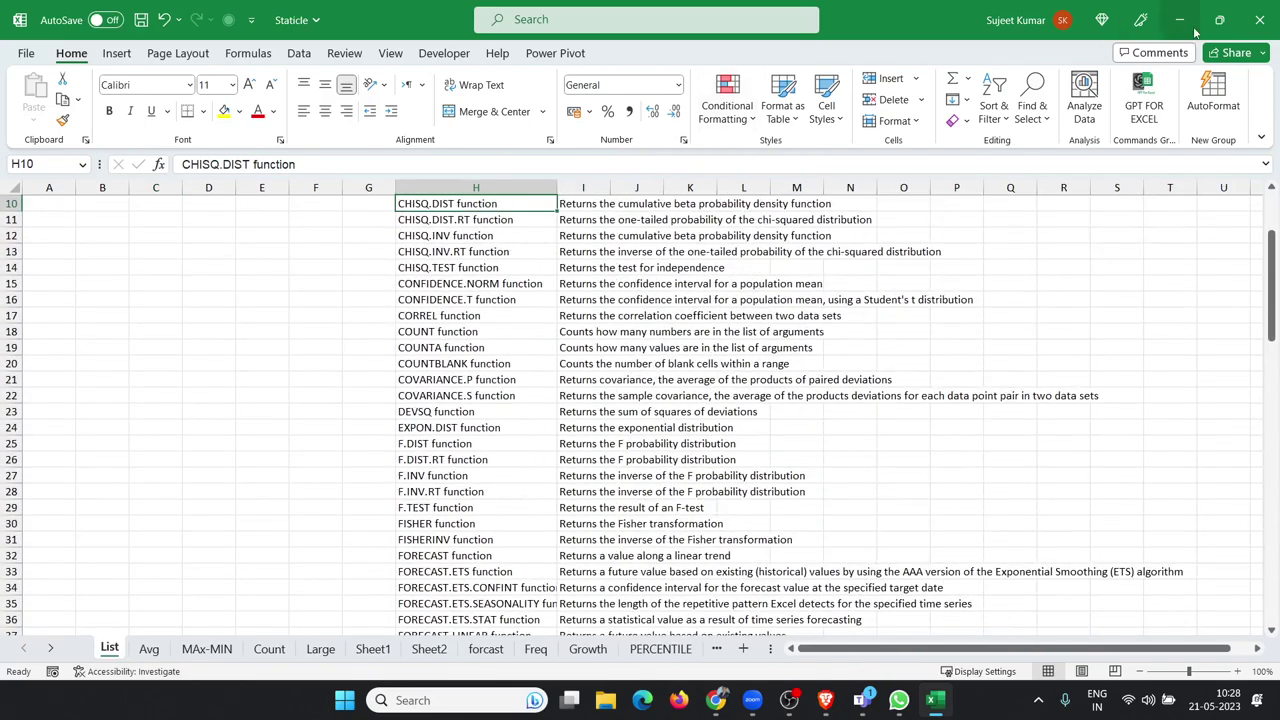
{"action": "left_click", "coordinate": [1259, 20]}
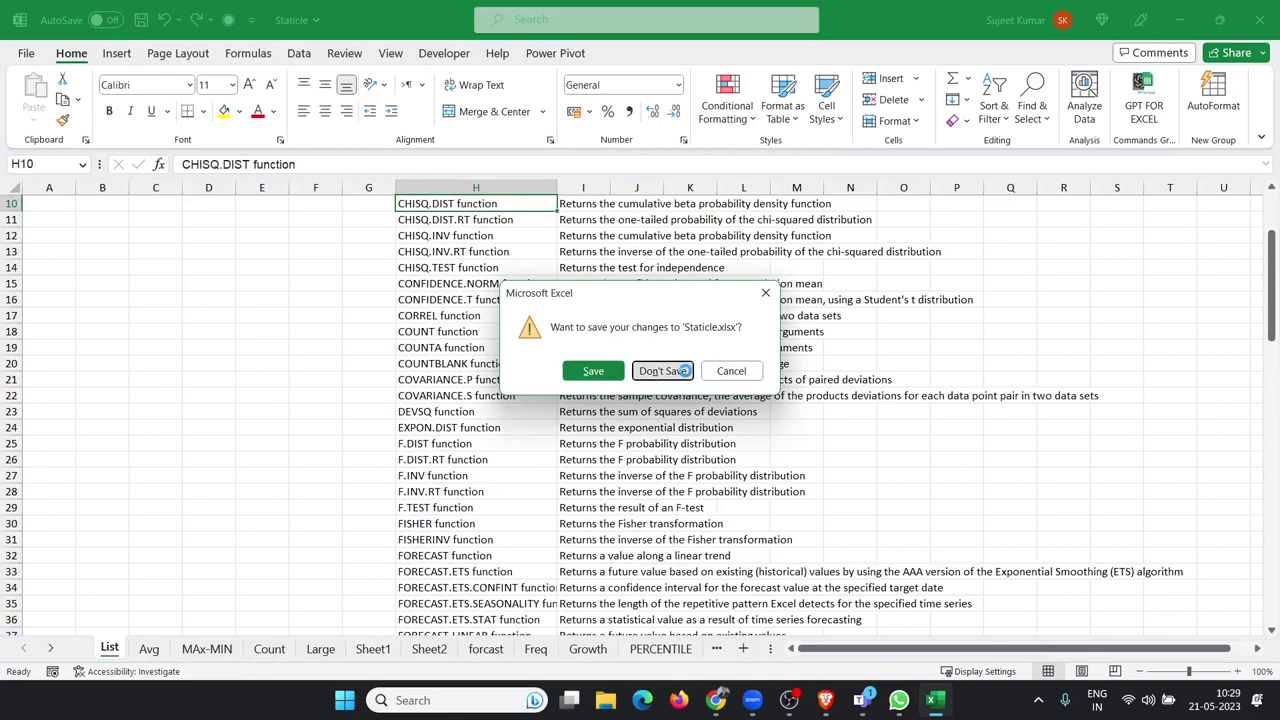
Step: Discard the unsaved changes and relaunch Excel from the Start menu search
{"action": "left_click", "coordinate": [685, 372]}
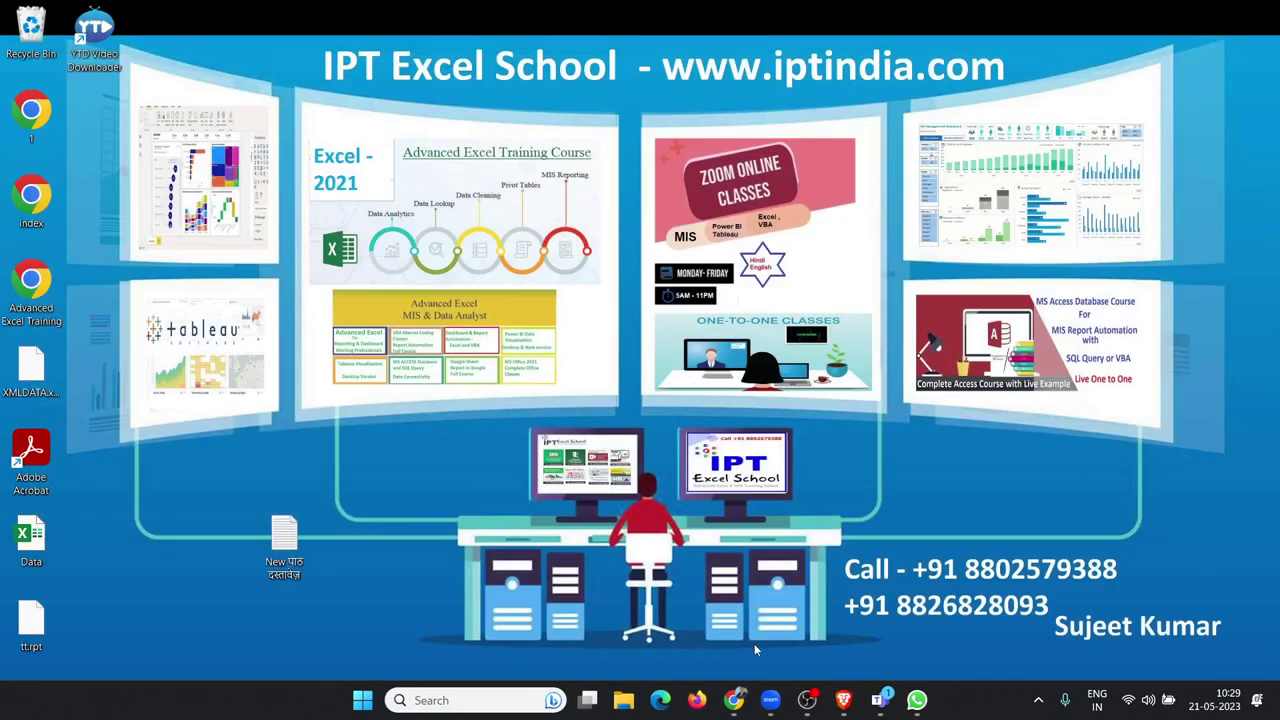
{"action": "key", "text": "super"}
{"action": "type", "text": "e"}
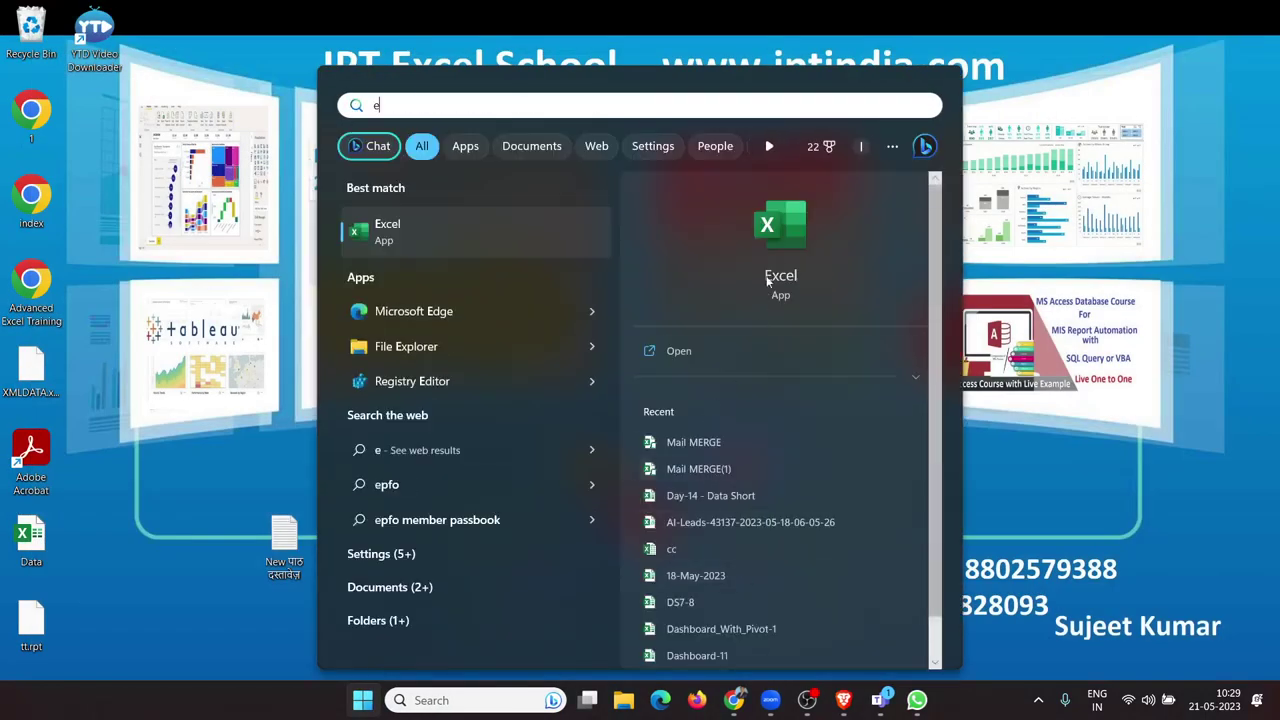
{"action": "left_click", "coordinate": [767, 282]}
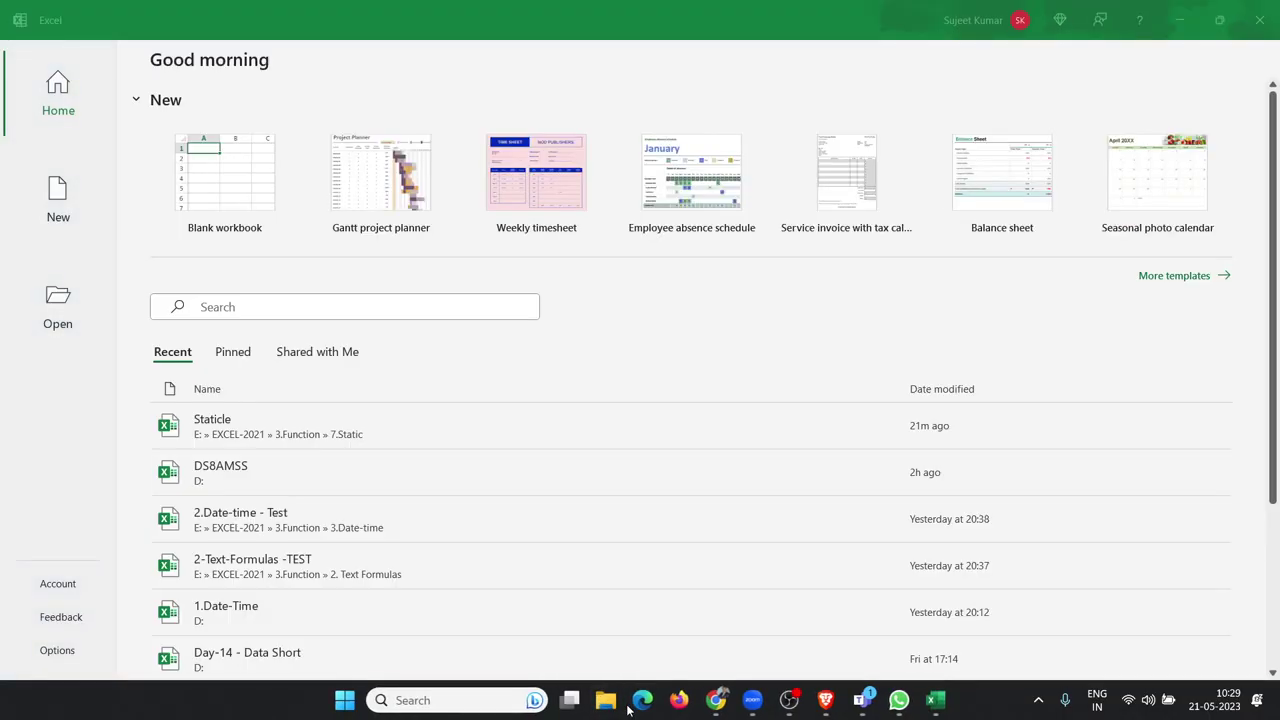
{"action": "left_click", "coordinate": [606, 702]}
Step: Open the Databse workbook from E:\EXCEL-2021\3.Function\8.Database
{"action": "left_click", "coordinate": [606, 702]}
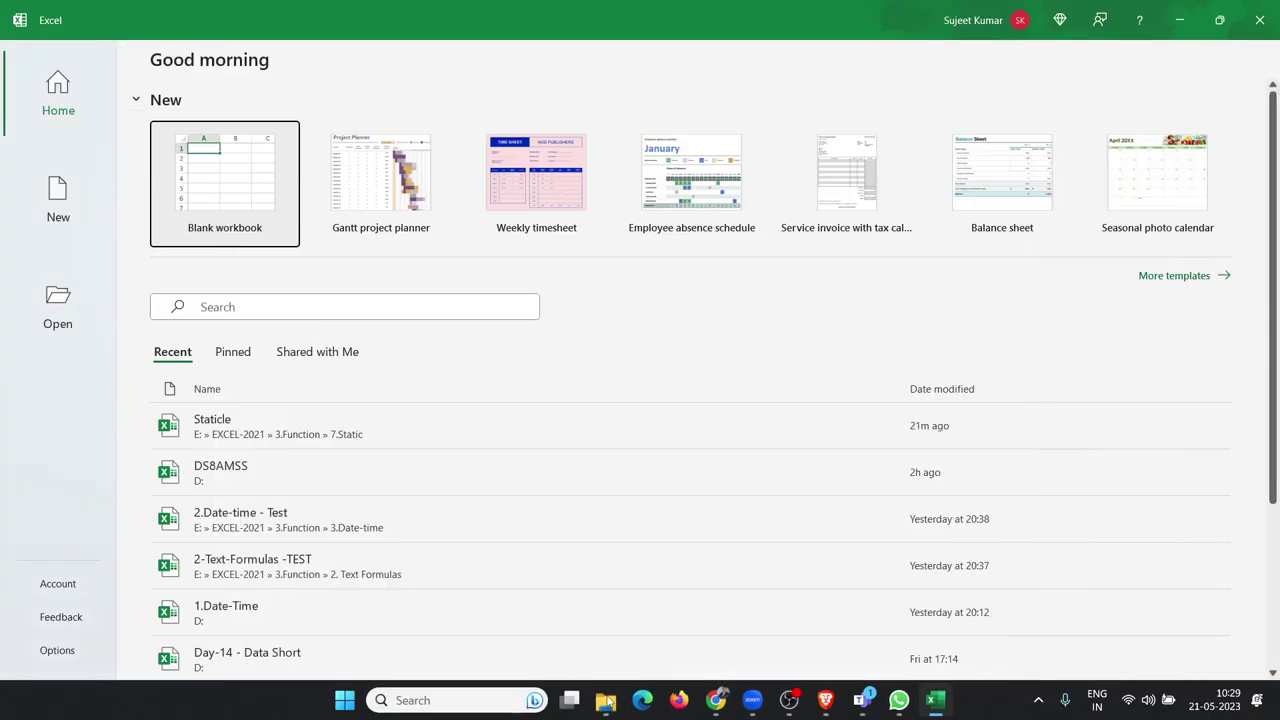
{"action": "left_click", "coordinate": [606, 702]}
{"action": "left_click", "coordinate": [101, 611]}
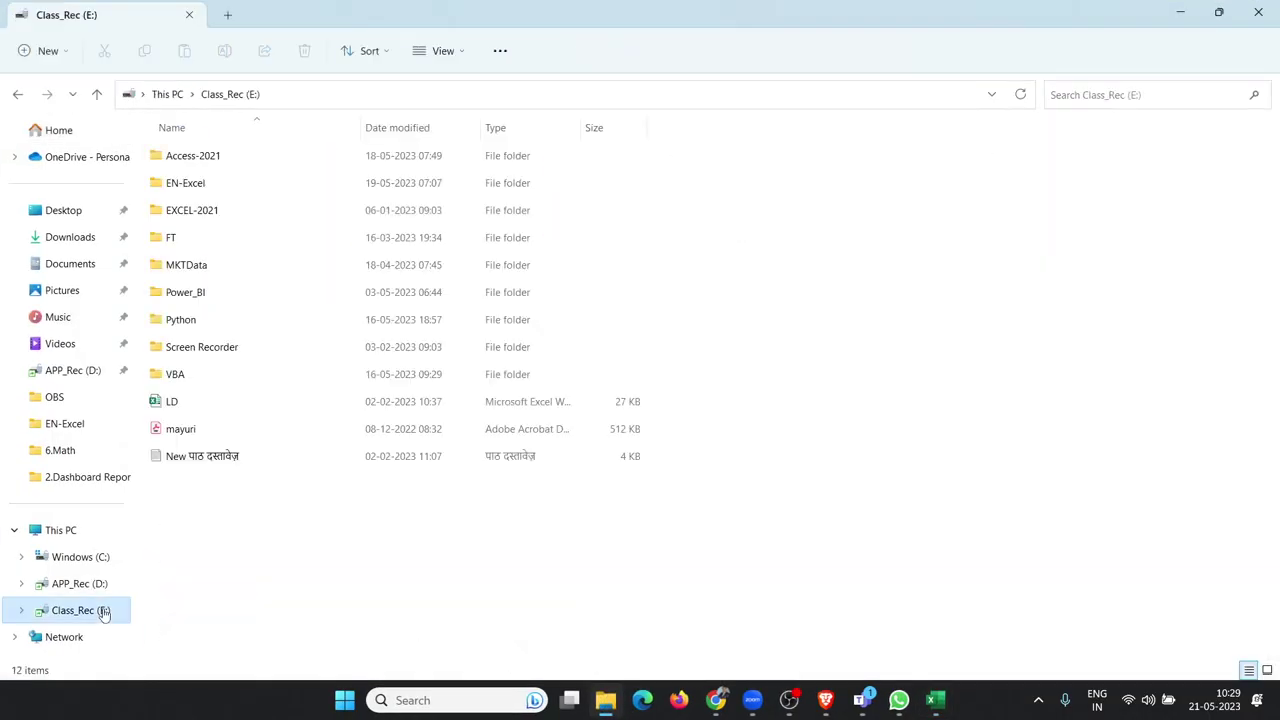
{"action": "double_click", "coordinate": [206, 218]}
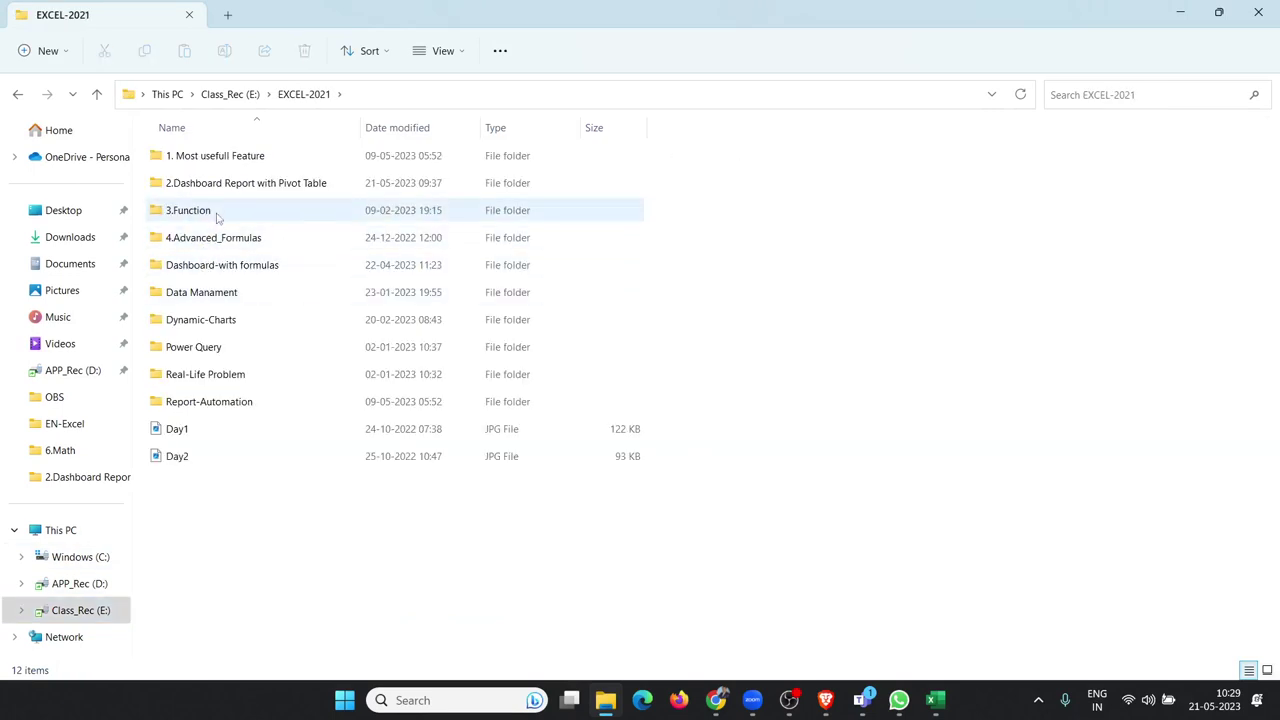
{"action": "double_click", "coordinate": [214, 212]}
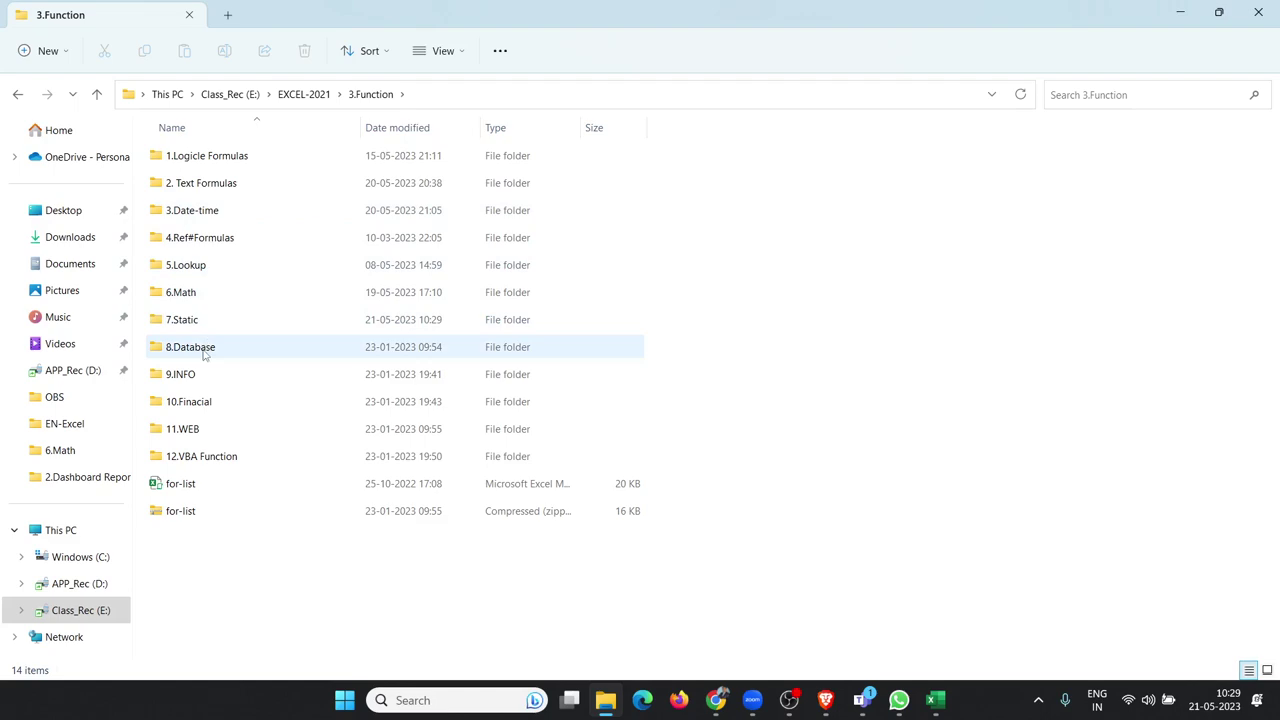
{"action": "double_click", "coordinate": [204, 355]}
{"action": "left_click", "coordinate": [212, 185]}
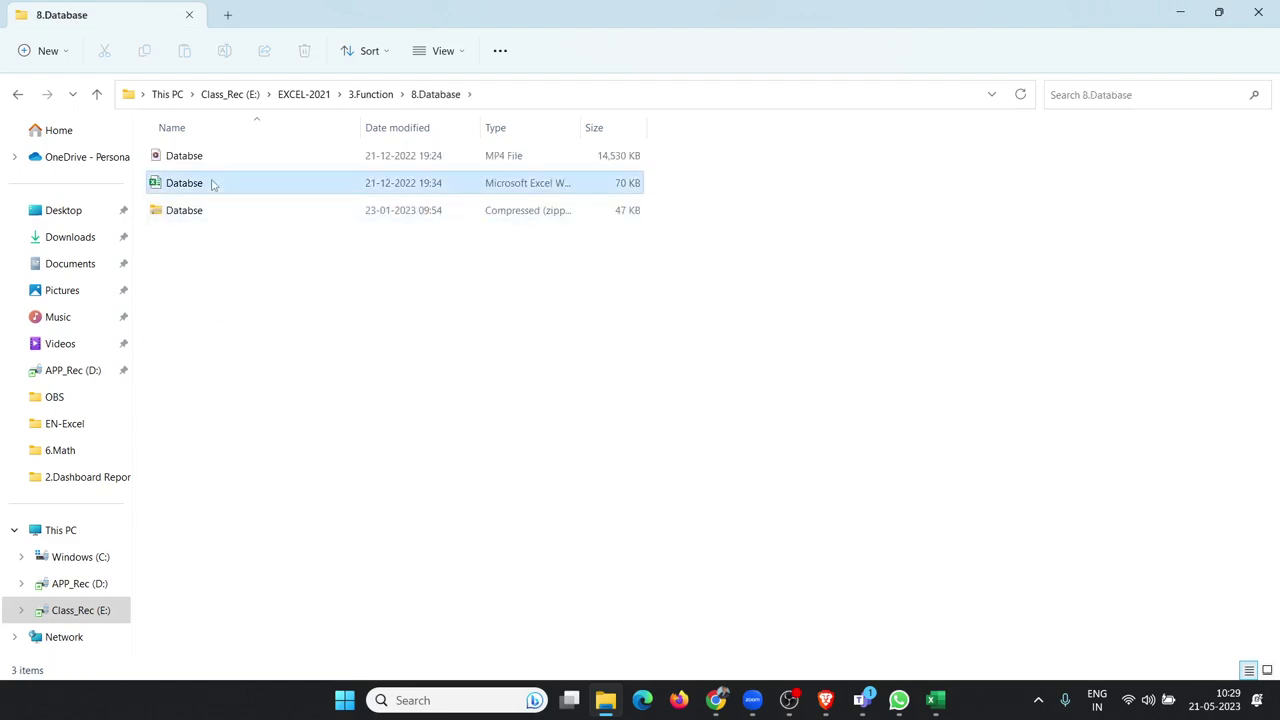
{"action": "double_click", "coordinate": [212, 183]}
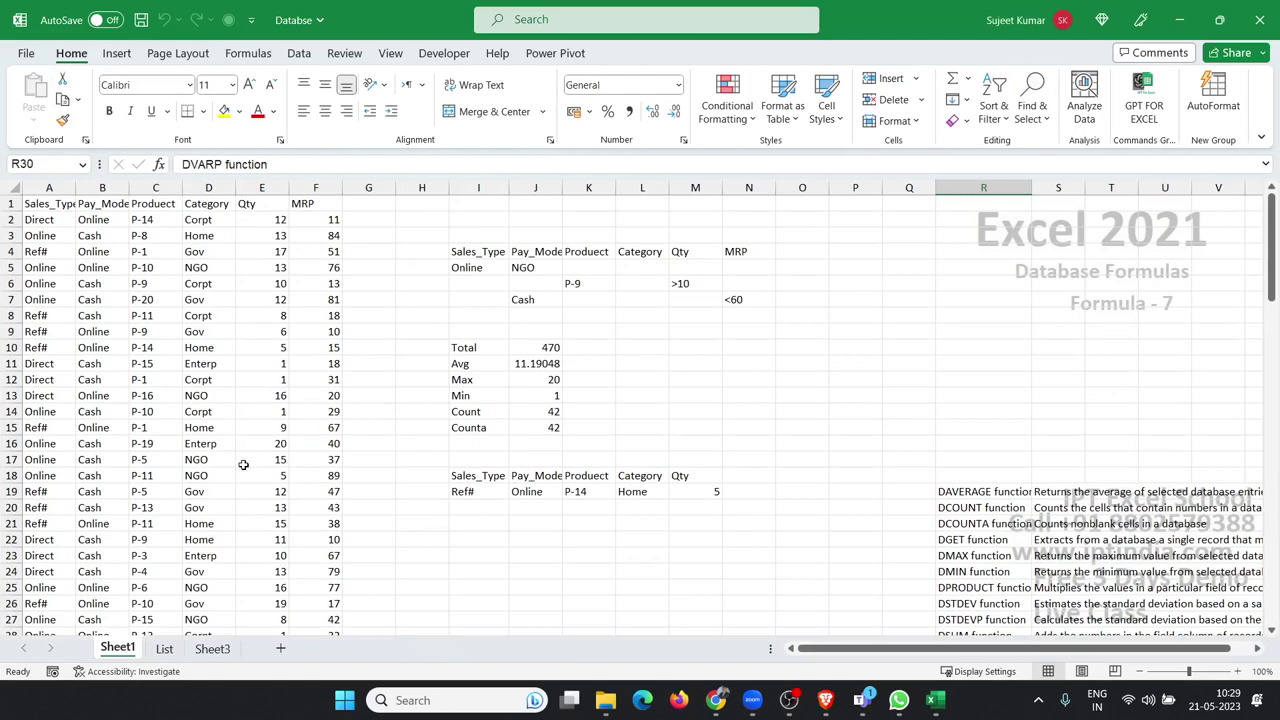
Step: Clear the results in J10:J15 and the DGET result in M19
{"action": "left_click", "coordinate": [245, 459]}
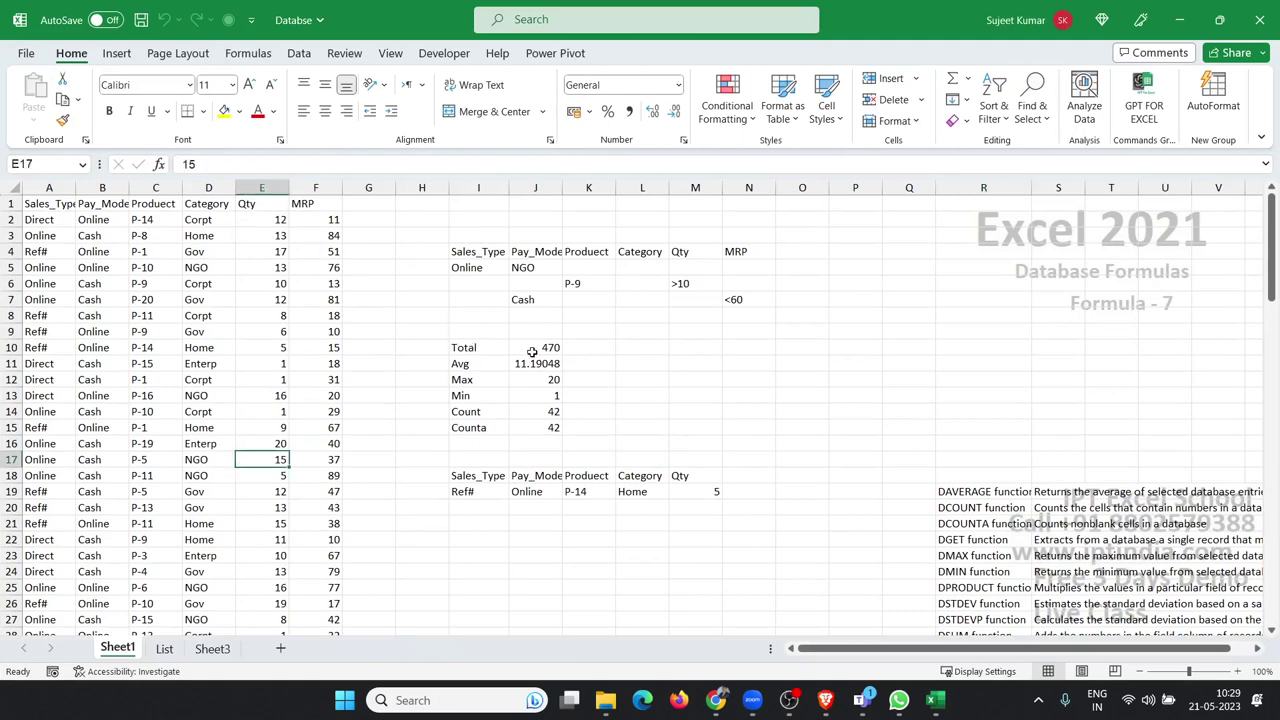
{"action": "left_click_drag", "start_coordinate": [532, 352], "coordinate": [548, 429]}
{"action": "key", "text": "Delete"}
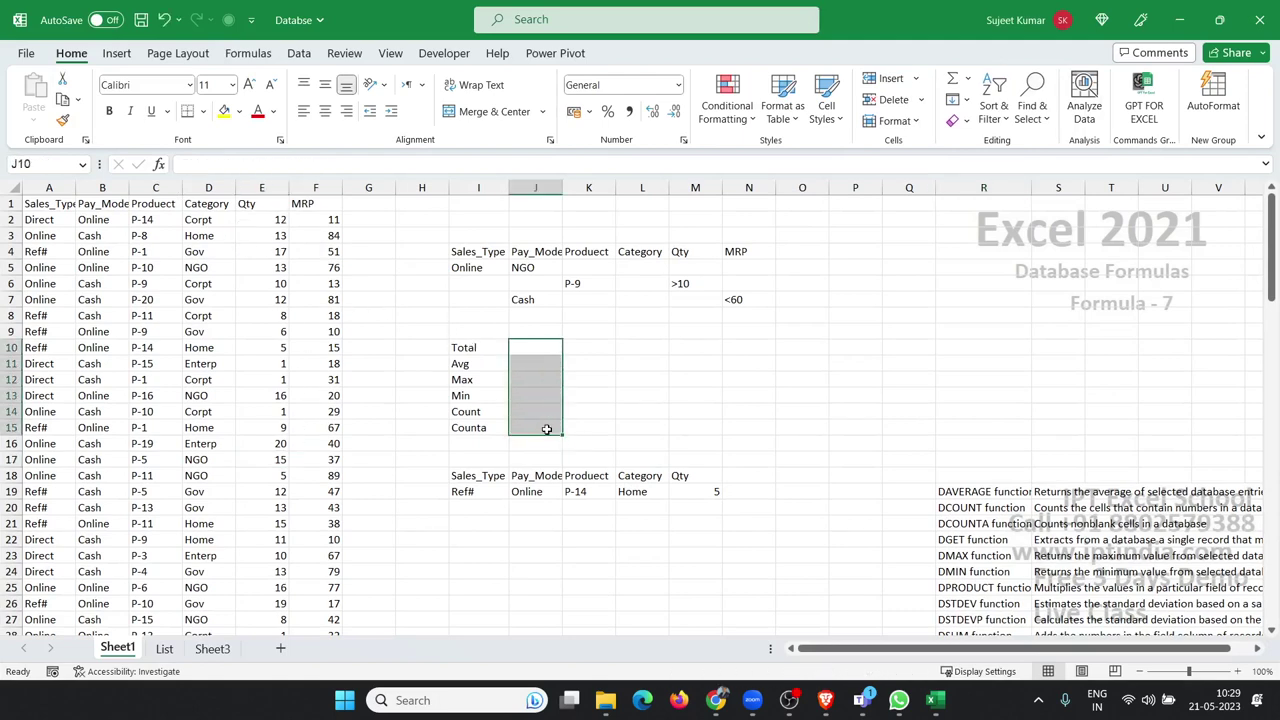
{"action": "left_click", "coordinate": [706, 494]}
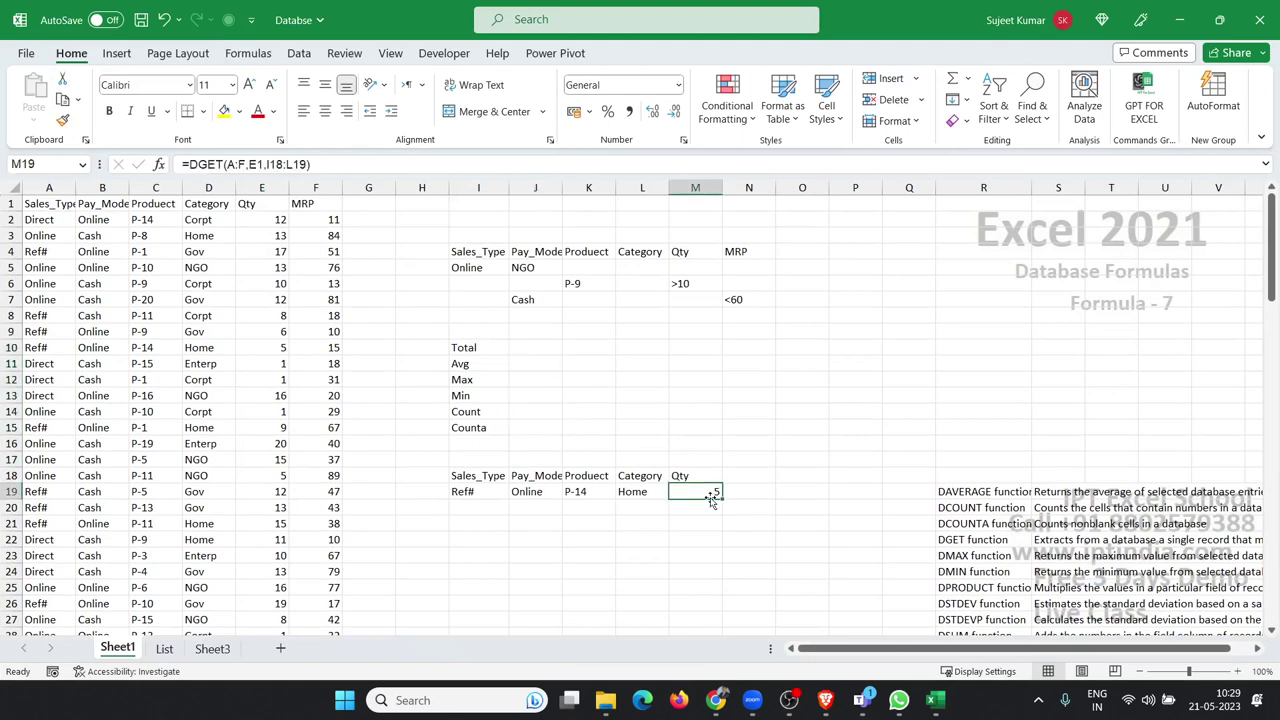
{"action": "key", "text": "Delete"}
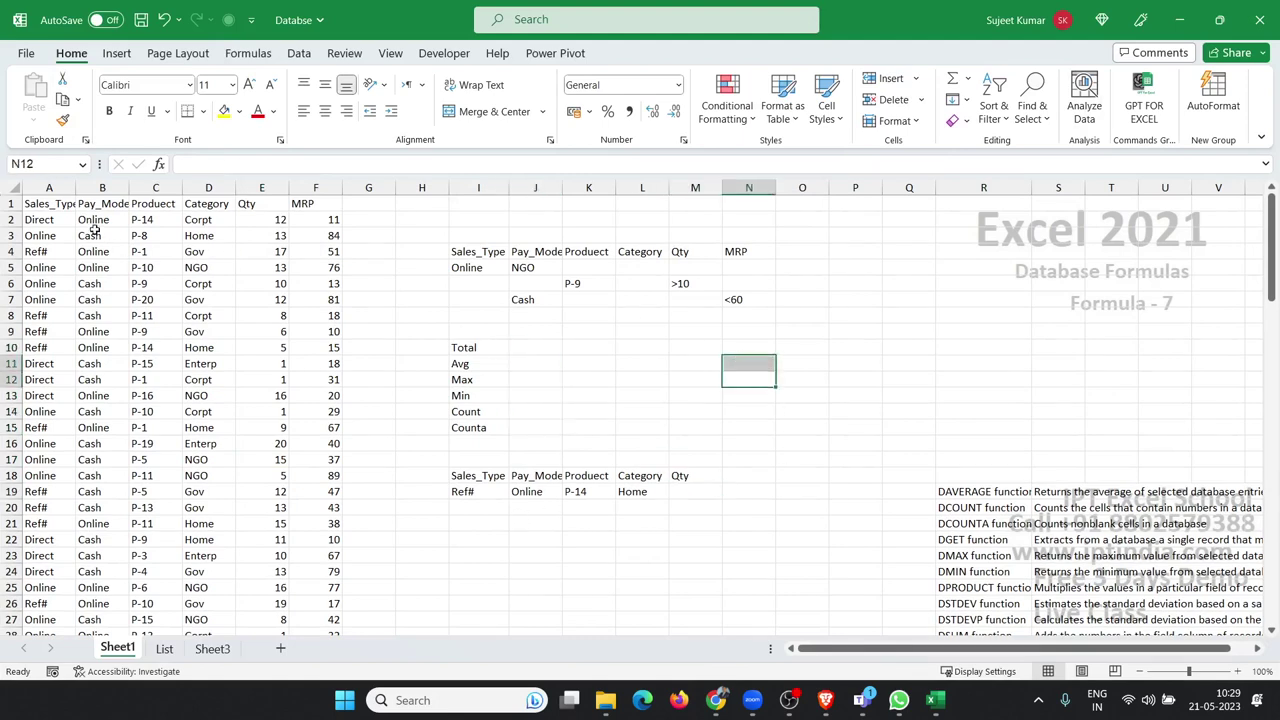
Step: Go over the I4:N7 criteria: Online/NGO, P-9, >10 Qty, Cash and <60 MRP
{"action": "left_click_drag", "start_coordinate": [93, 219], "coordinate": [203, 413]}
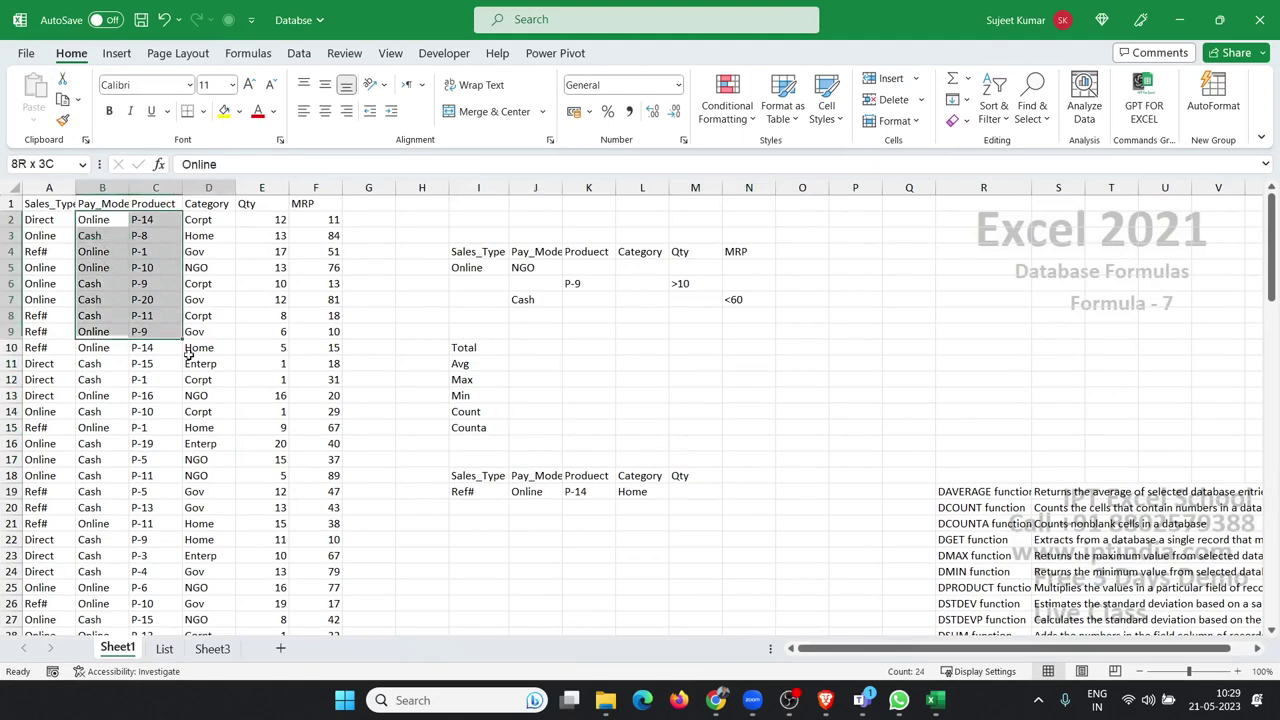
{"action": "left_click", "coordinate": [464, 257]}
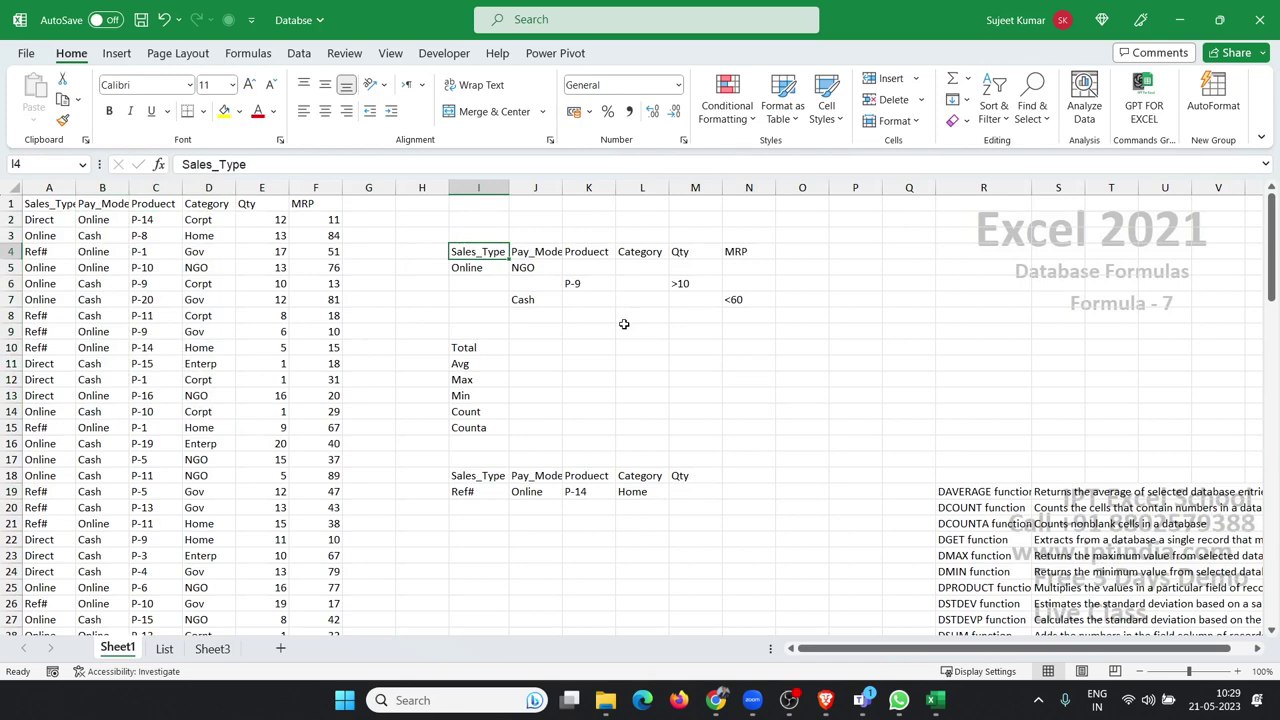
{"action": "left_click_drag", "start_coordinate": [466, 266], "coordinate": [522, 266]}
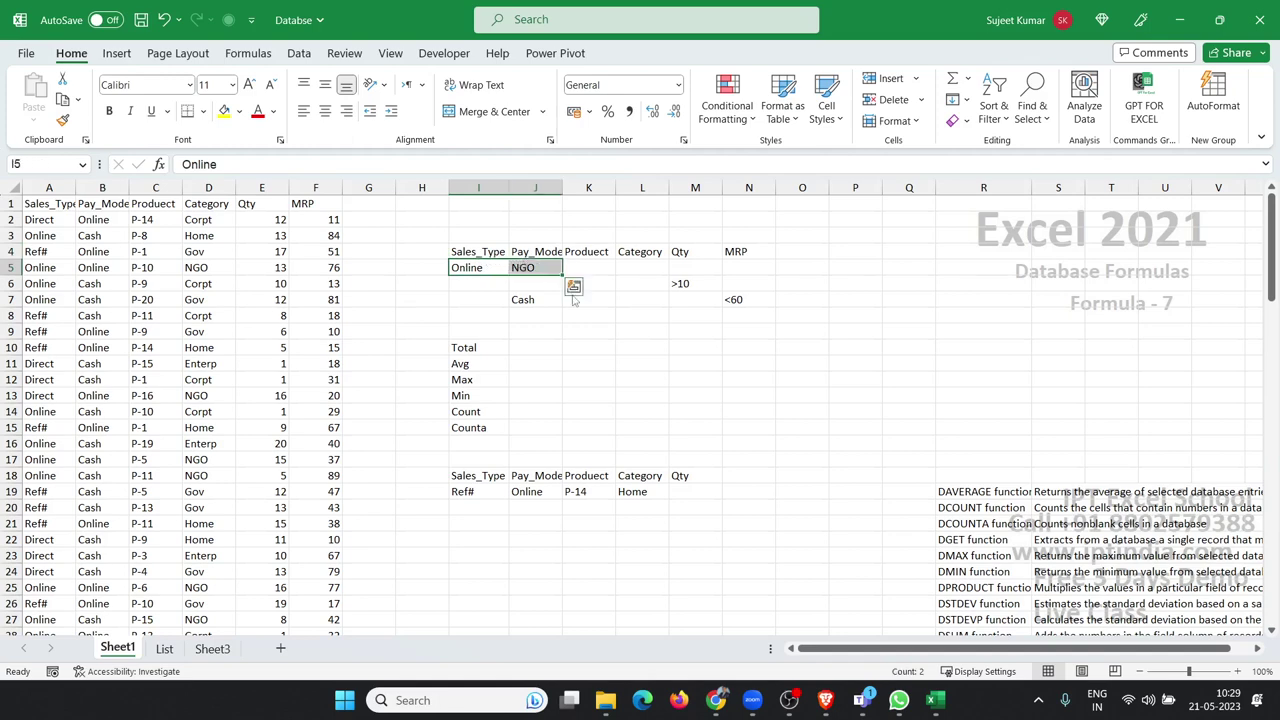
{"action": "left_click_drag", "start_coordinate": [594, 297], "coordinate": [659, 290]}
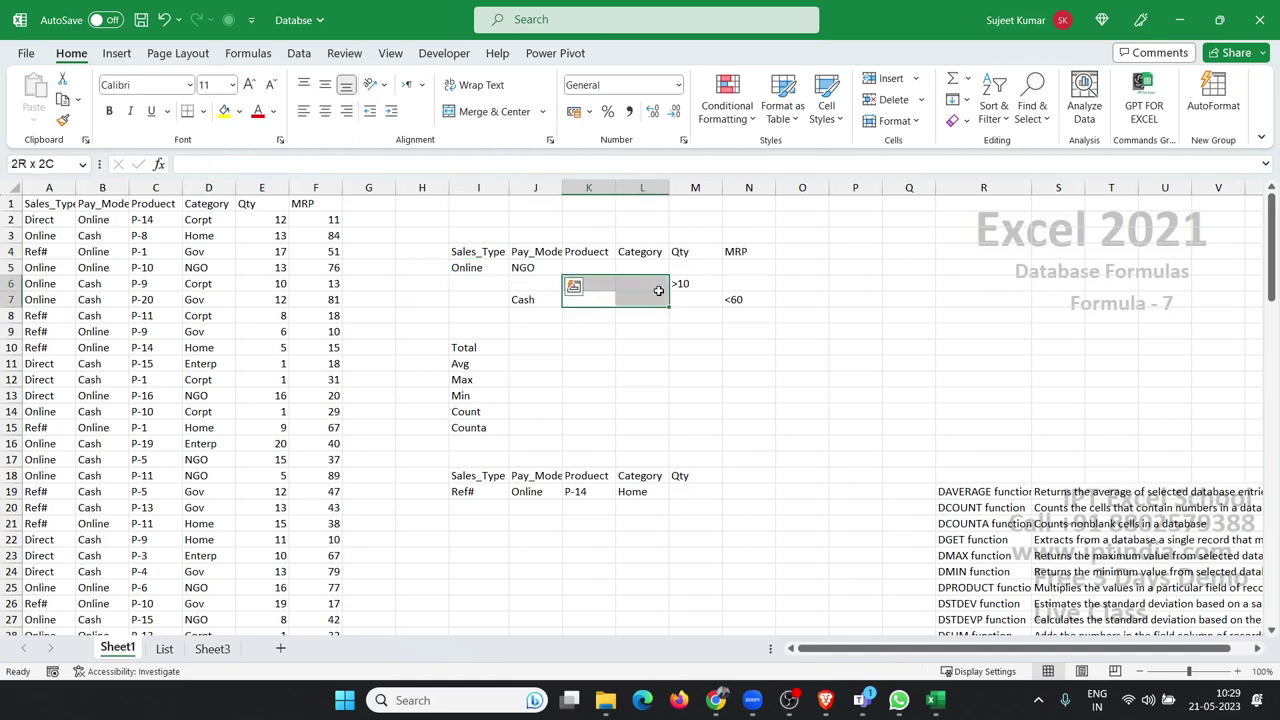
{"action": "left_click", "coordinate": [707, 286]}
{"action": "mouse_move", "coordinate": [544, 301]}
{"action": "left_mouse_down"}
{"action": "mouse_move", "coordinate": [677, 305]}
{"action": "mouse_move", "coordinate": [732, 334]}
{"action": "left_mouse_up"}
{"action": "left_click", "coordinate": [742, 300]}
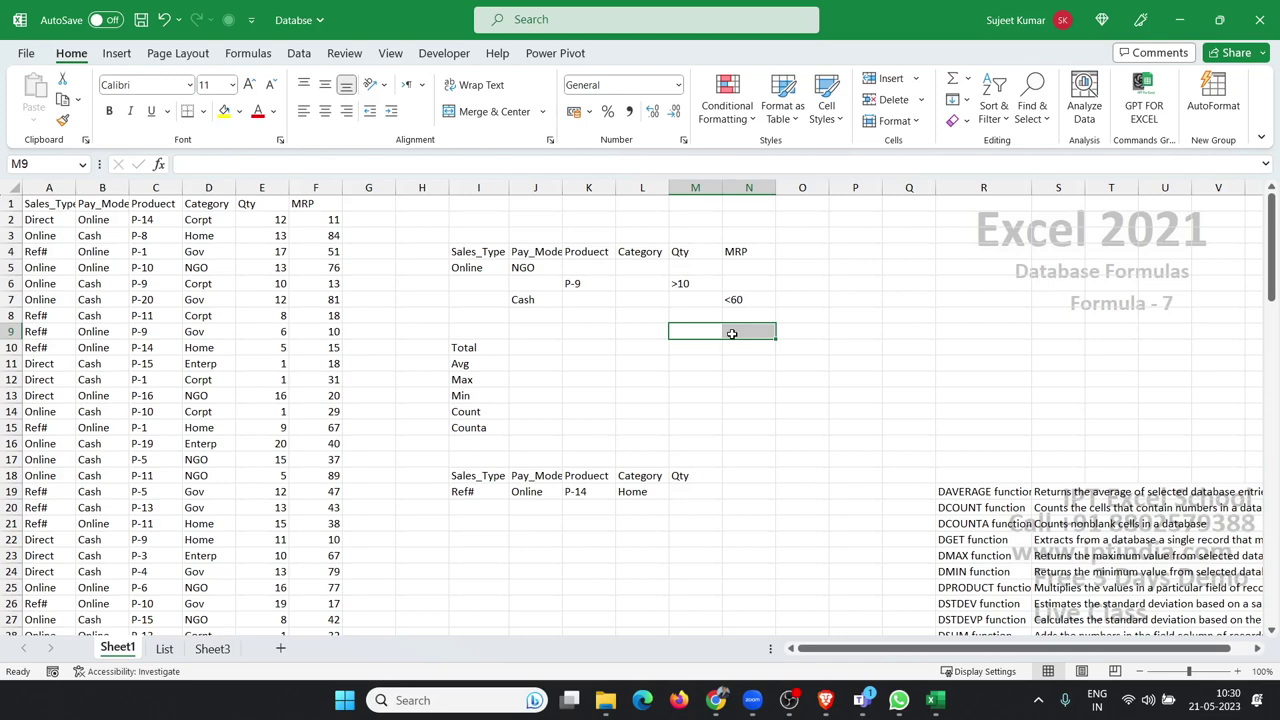
{"action": "left_click_drag", "start_coordinate": [816, 266], "coordinate": [814, 309]}
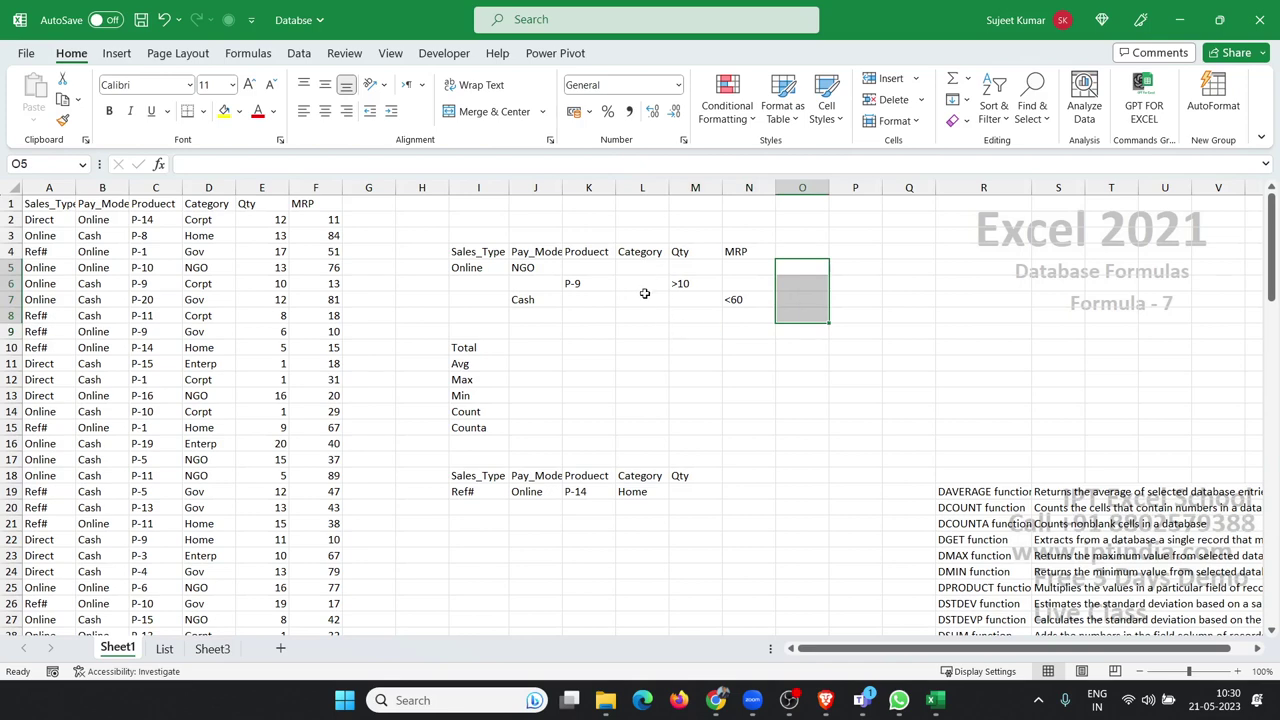
{"action": "left_click", "coordinate": [671, 286]}
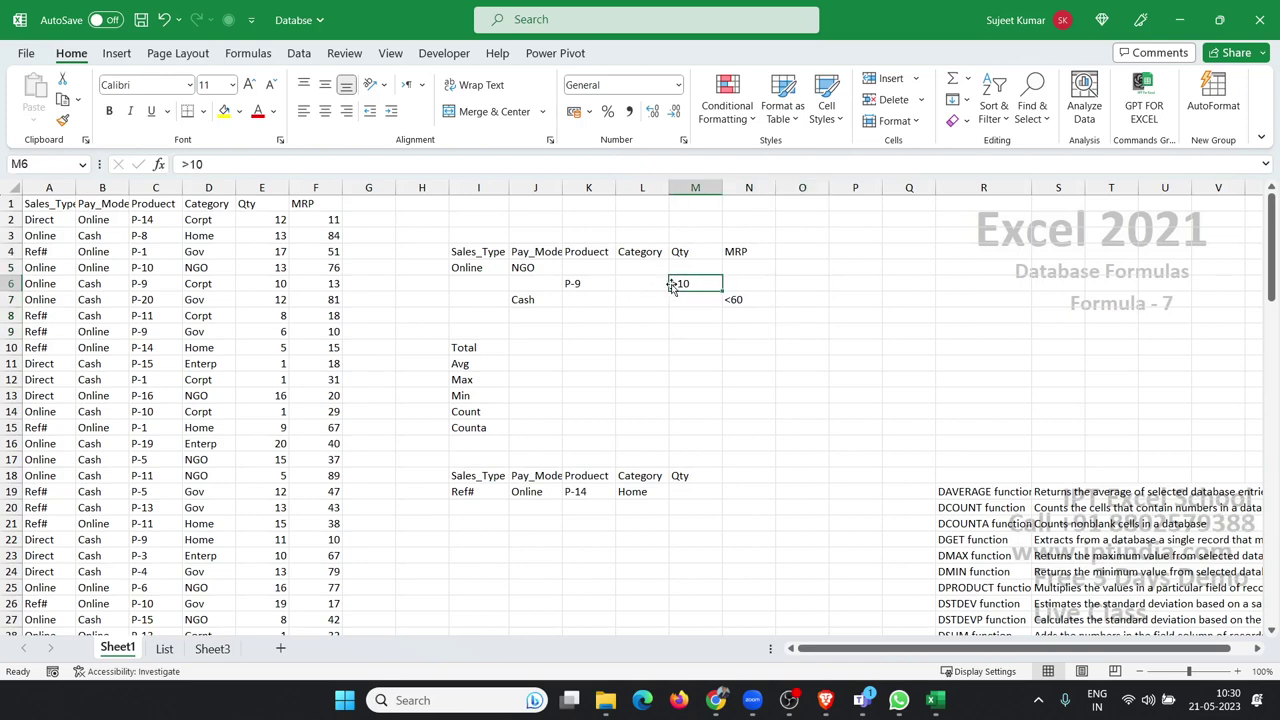
{"action": "left_click", "coordinate": [738, 283]}
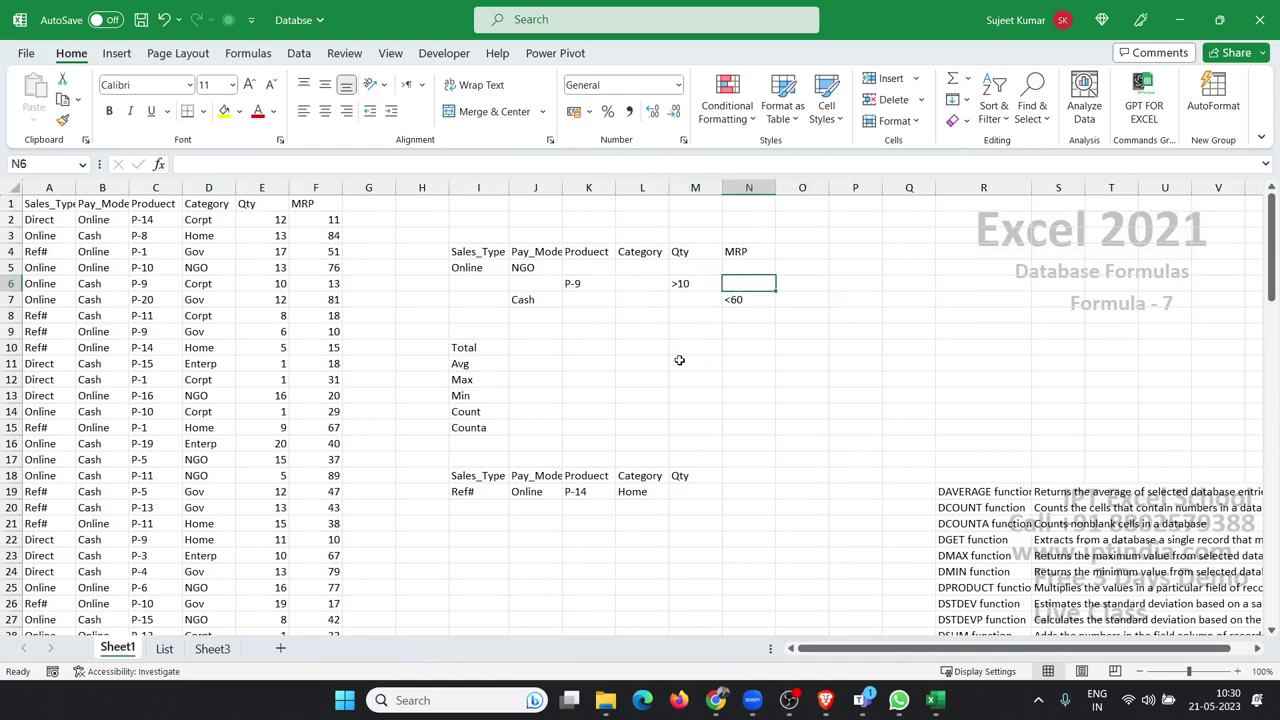
{"action": "left_click", "coordinate": [793, 288]}
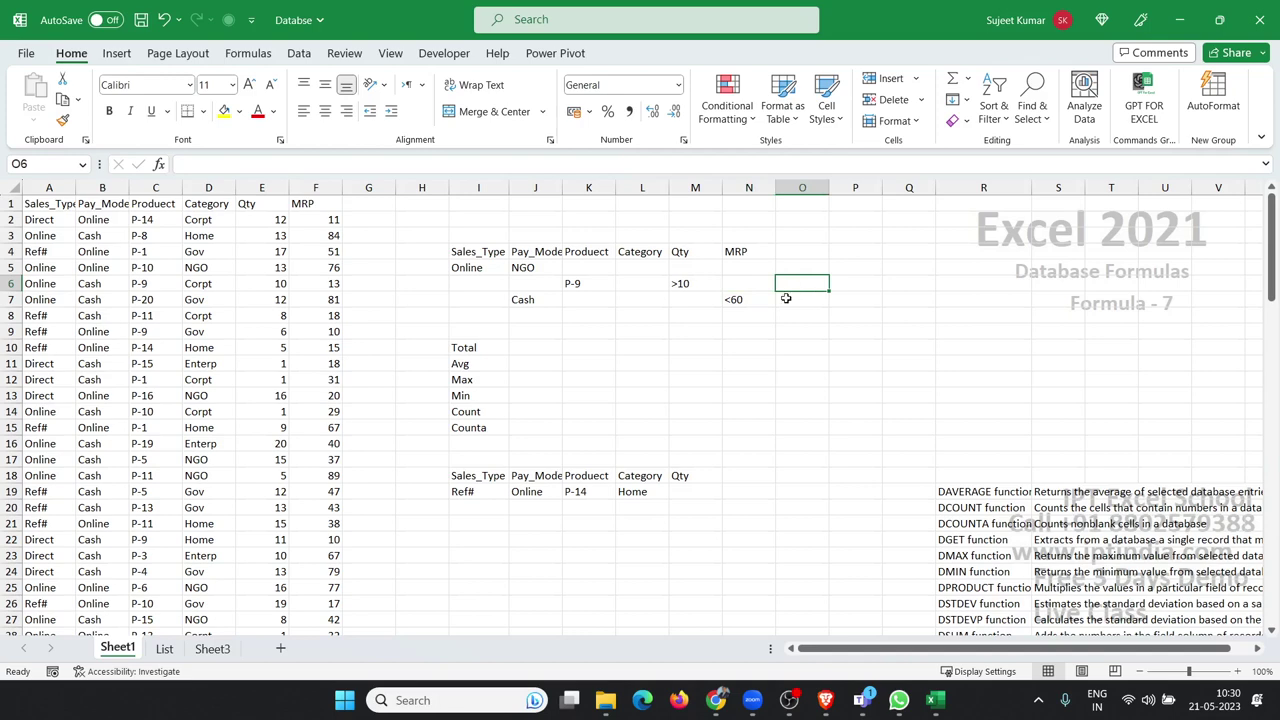
Step: Enter =DSUM(A1:F109,E1,I4:N7) in J10 to total Qty, giving 470
{"action": "left_click", "coordinate": [526, 343]}
{"action": "type", "text": "="}
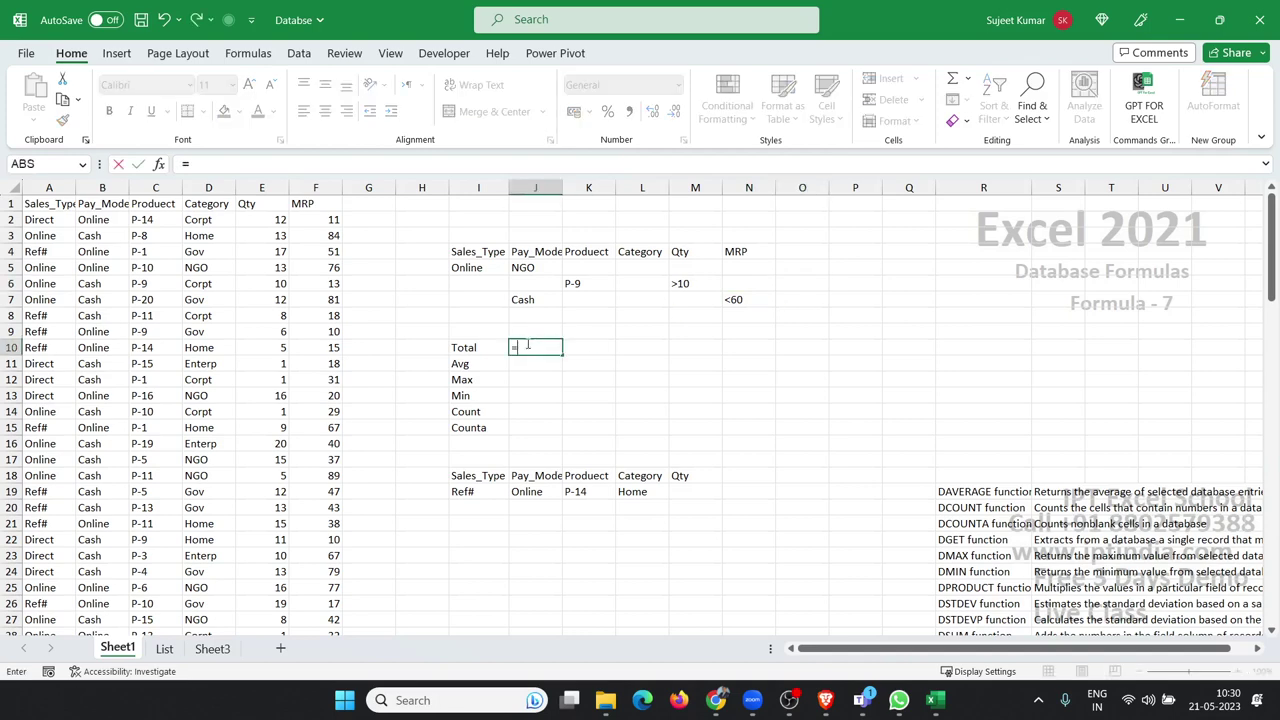
{"action": "type", "text": "dsum"}
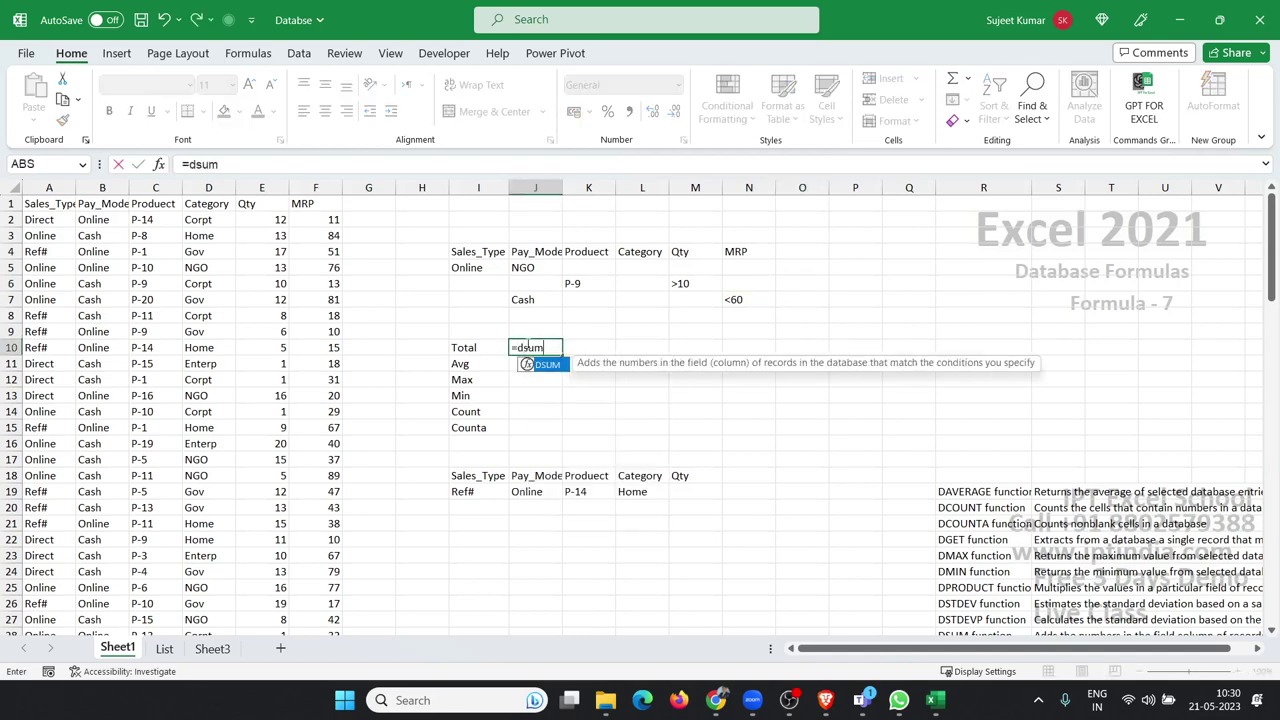
{"action": "key", "text": "Tab"}
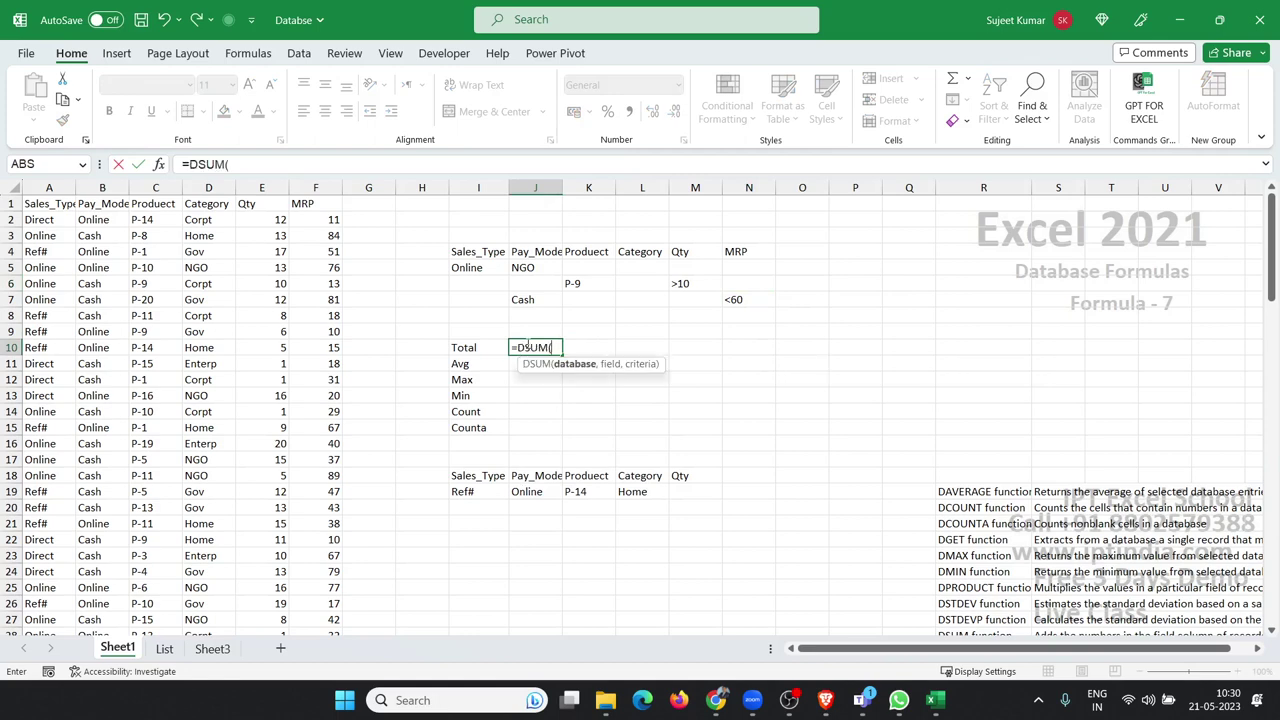
{"action": "key", "text": "ctrl+Left"}
{"action": "key", "text": "ctrl+Left"}
{"action": "key", "text": "ctrl+Left"}
{"action": "key", "text": "ctrl+Up"}
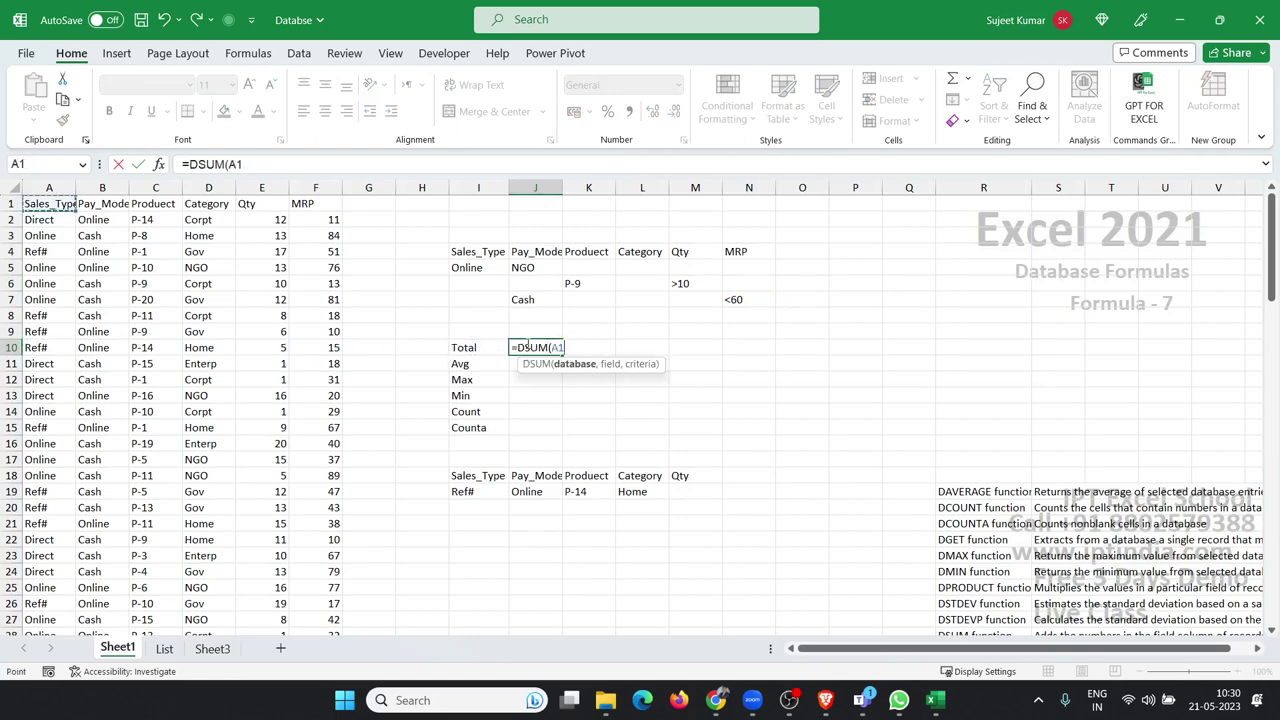
{"action": "key", "text": "ctrl+shift+Right"}
{"action": "key", "text": "ctrl+shift+Down"}
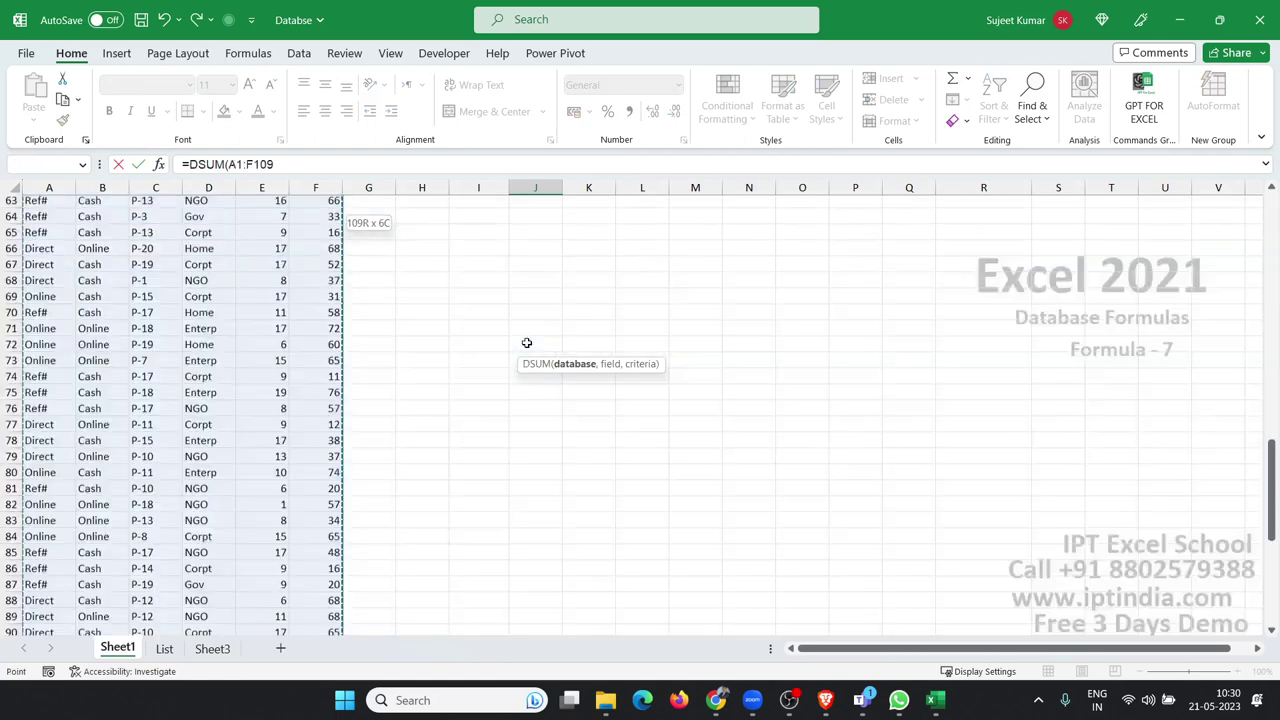
{"action": "type", "text": ","}
{"action": "key", "text": "Up"}
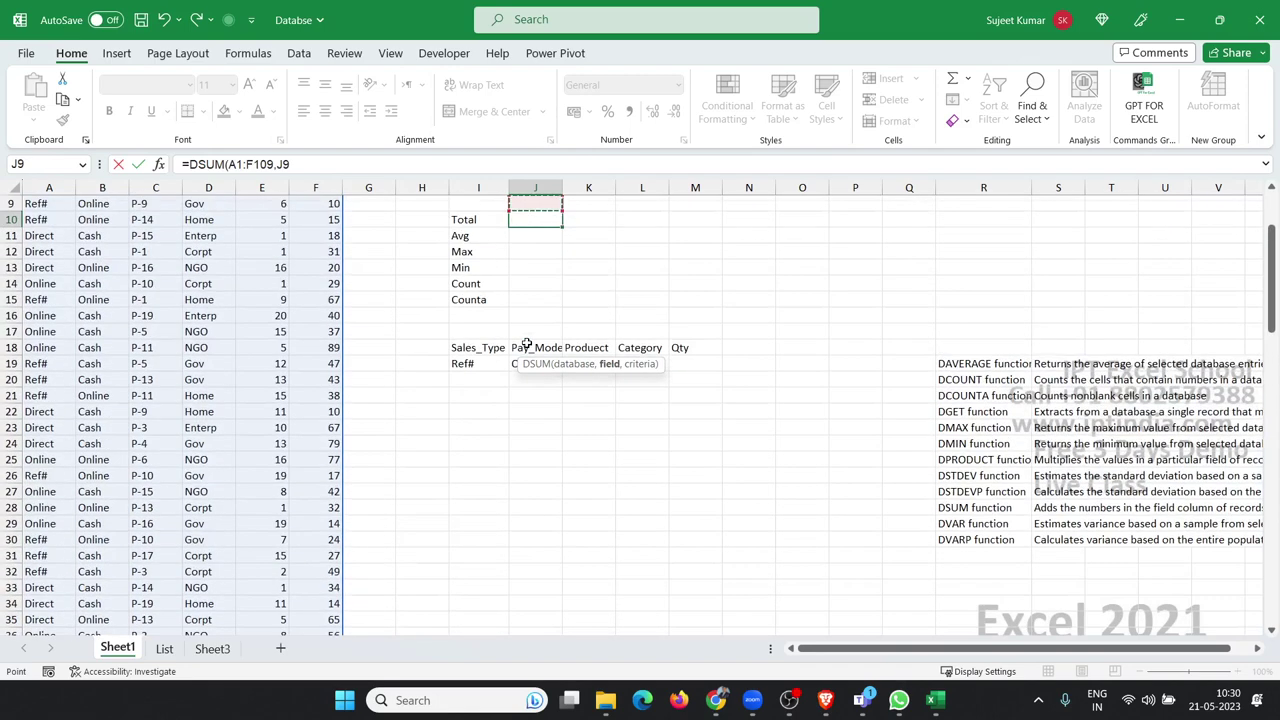
{"action": "key", "text": "Up"}
{"action": "key", "text": "Up"}
{"action": "key", "text": "Up"}
{"action": "key", "text": "Up"}
{"action": "key", "text": "Up"}
{"action": "key", "text": "Left"}
{"action": "key", "text": "Left"}
{"action": "key", "text": "Left"}
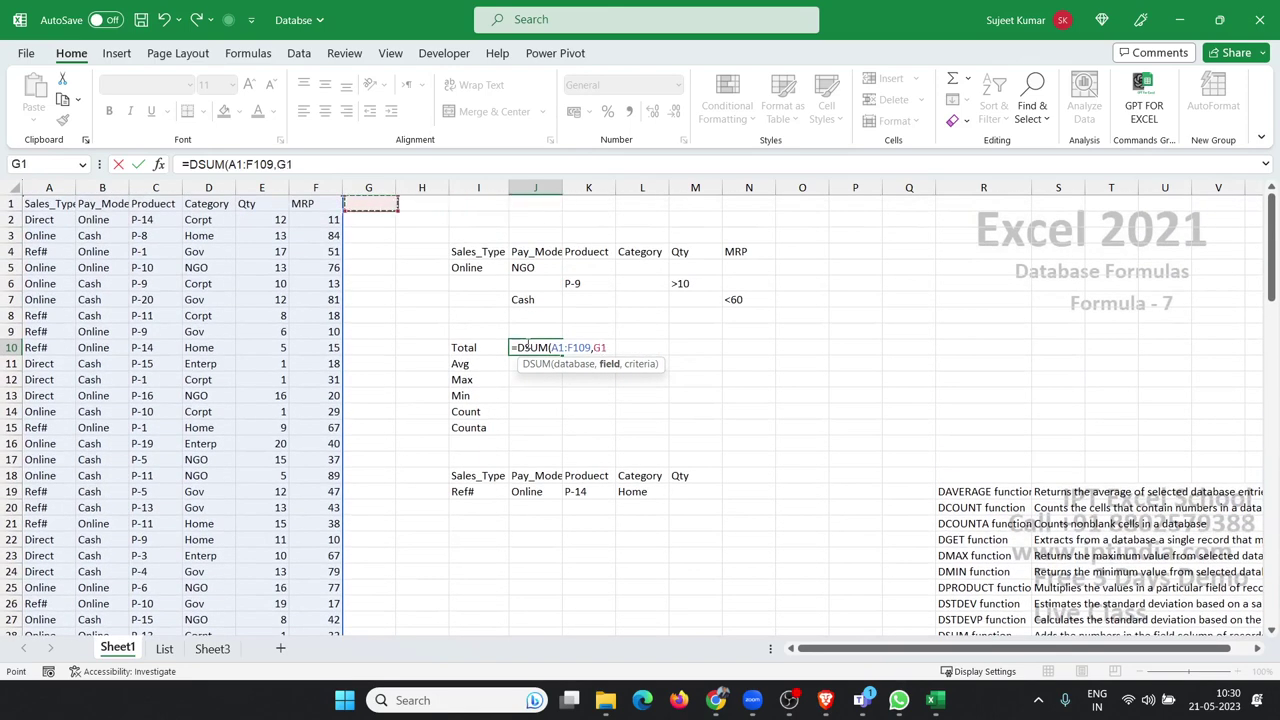
{"action": "key", "text": "Left"}
{"action": "key", "text": "Left"}
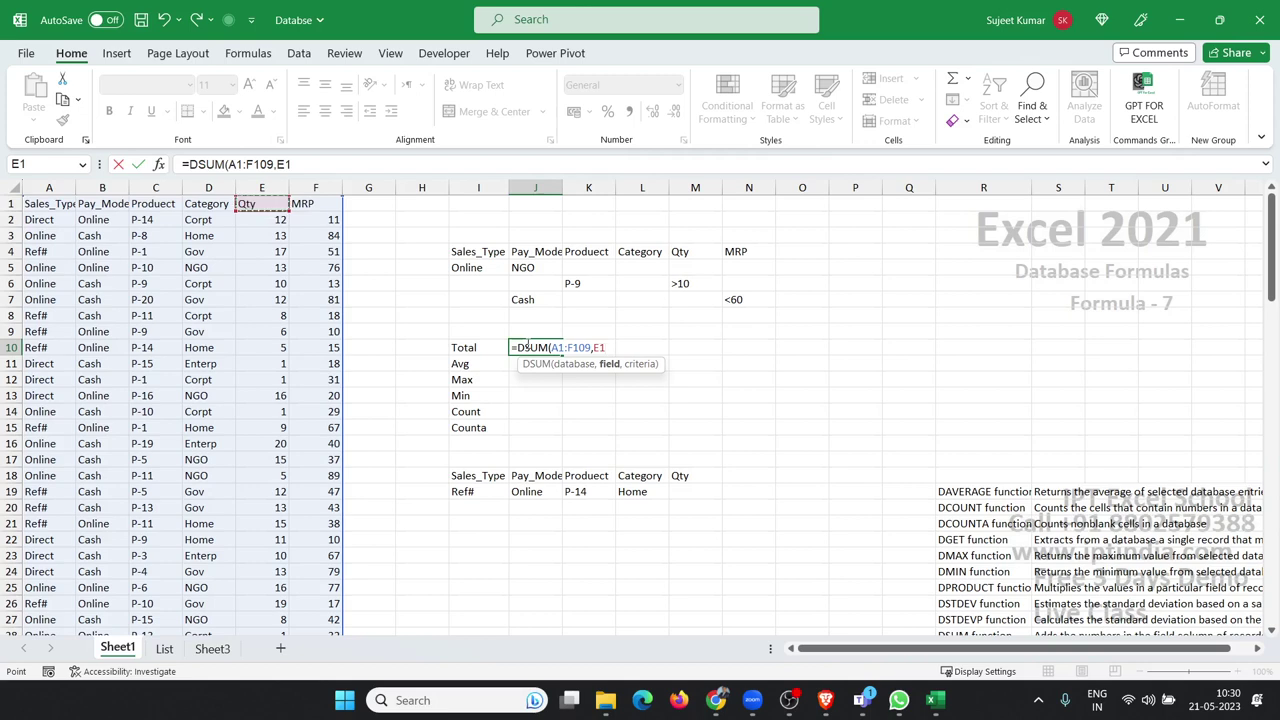
{"action": "type", "text": ","}
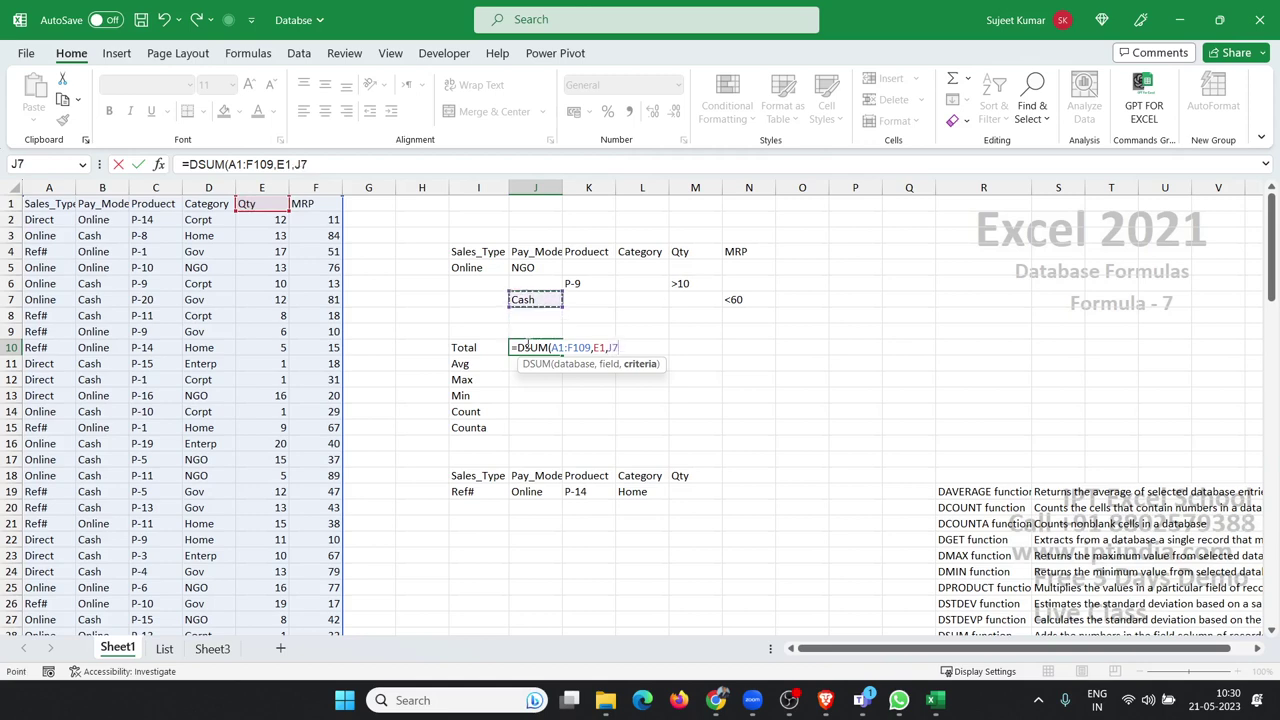
{"action": "mouse_move", "coordinate": [465, 251]}
{"action": "left_mouse_down"}
{"action": "mouse_move", "coordinate": [600, 252]}
{"action": "mouse_move", "coordinate": [772, 306]}
{"action": "left_mouse_up"}
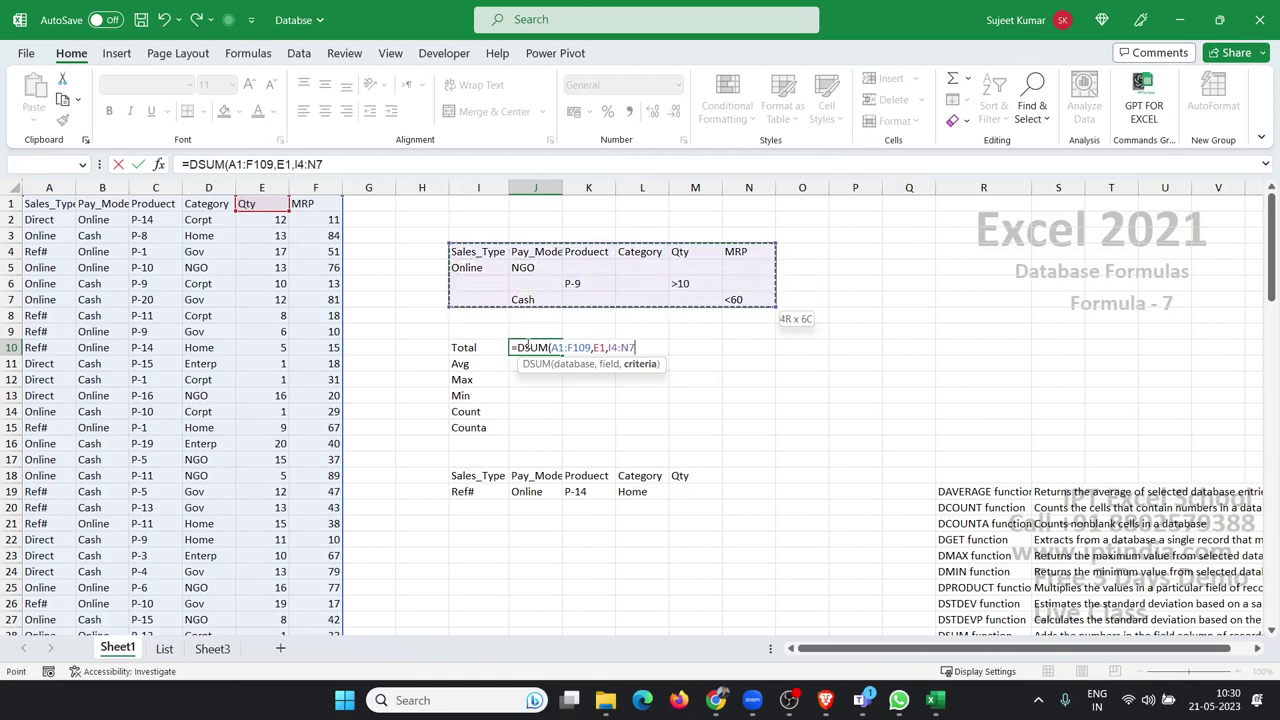
{"action": "key", "text": "ctrl+Return"}
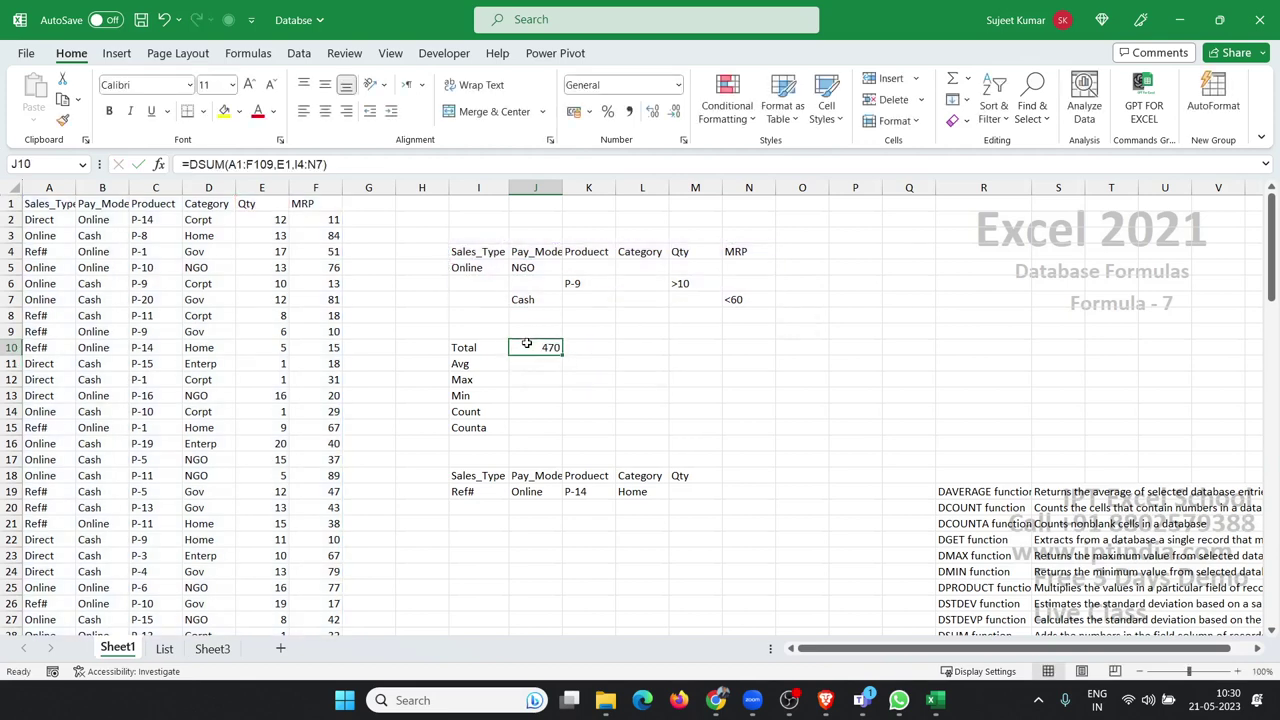
{"action": "key", "text": "Return"}
Step: Start =DAVERAGE in J11 with database A1:F109 and the MRP header F1 as field
{"action": "type", "text": "=da"}
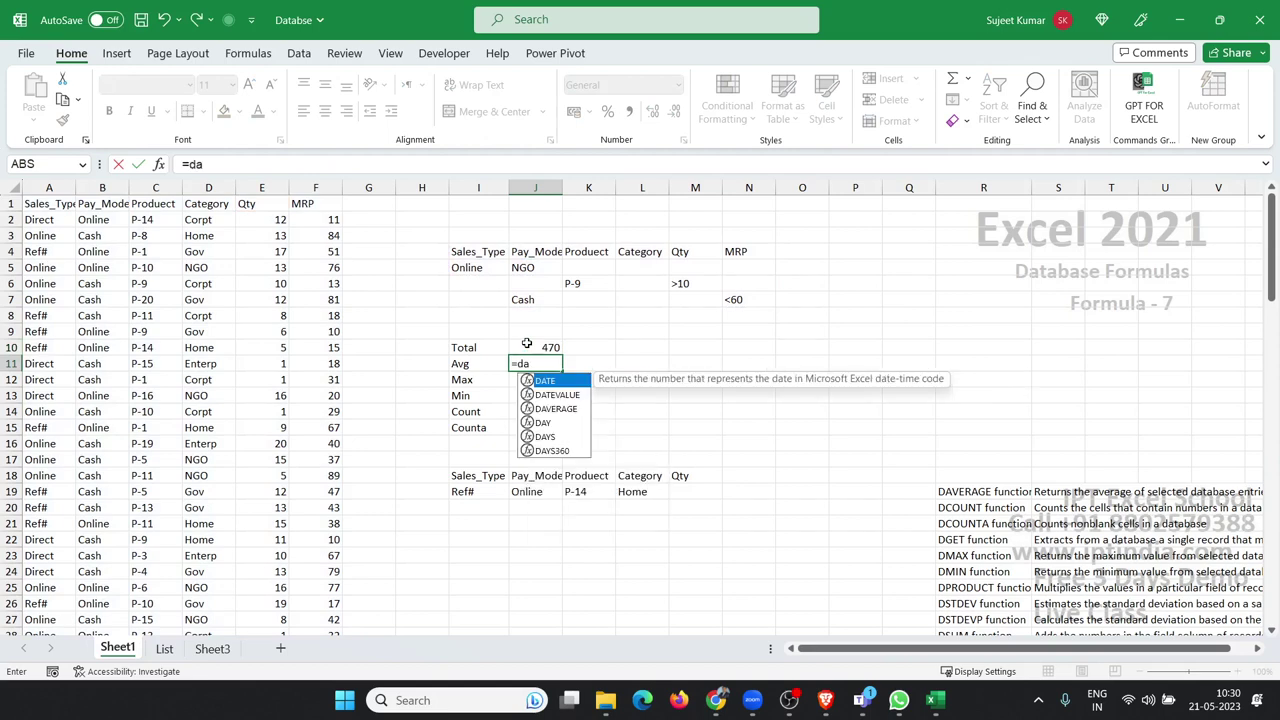
{"action": "type", "text": "v"}
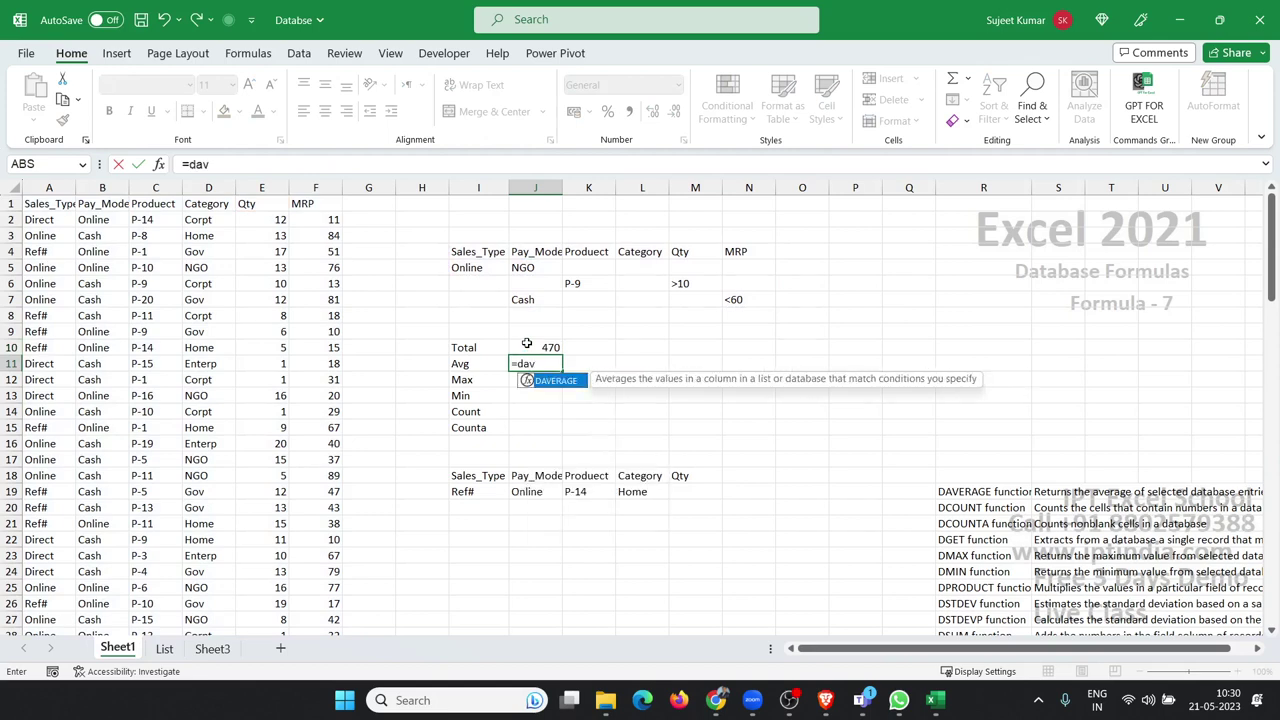
{"action": "key", "text": "Tab"}
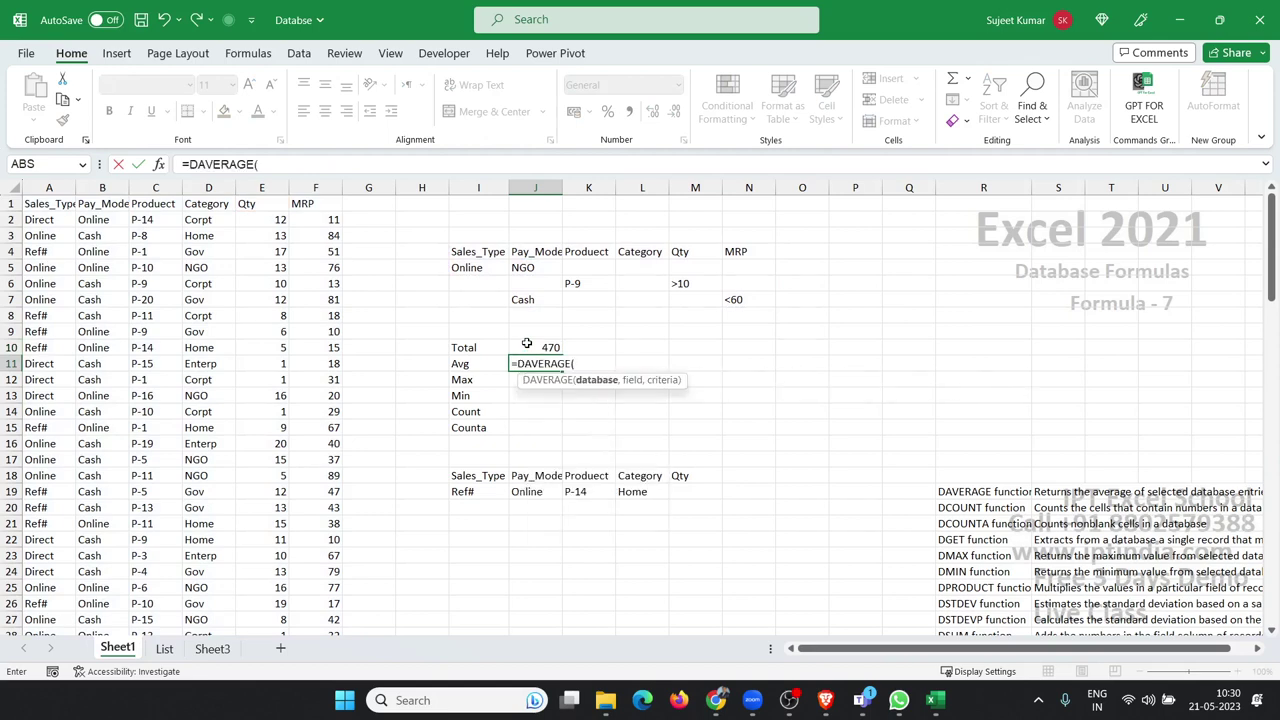
{"action": "key", "text": "Left"}
{"action": "key", "text": "Left"}
{"action": "key", "text": "Left"}
{"action": "key", "text": "Left"}
{"action": "key", "text": "Left"}
{"action": "key", "text": "ctrl+Up"}
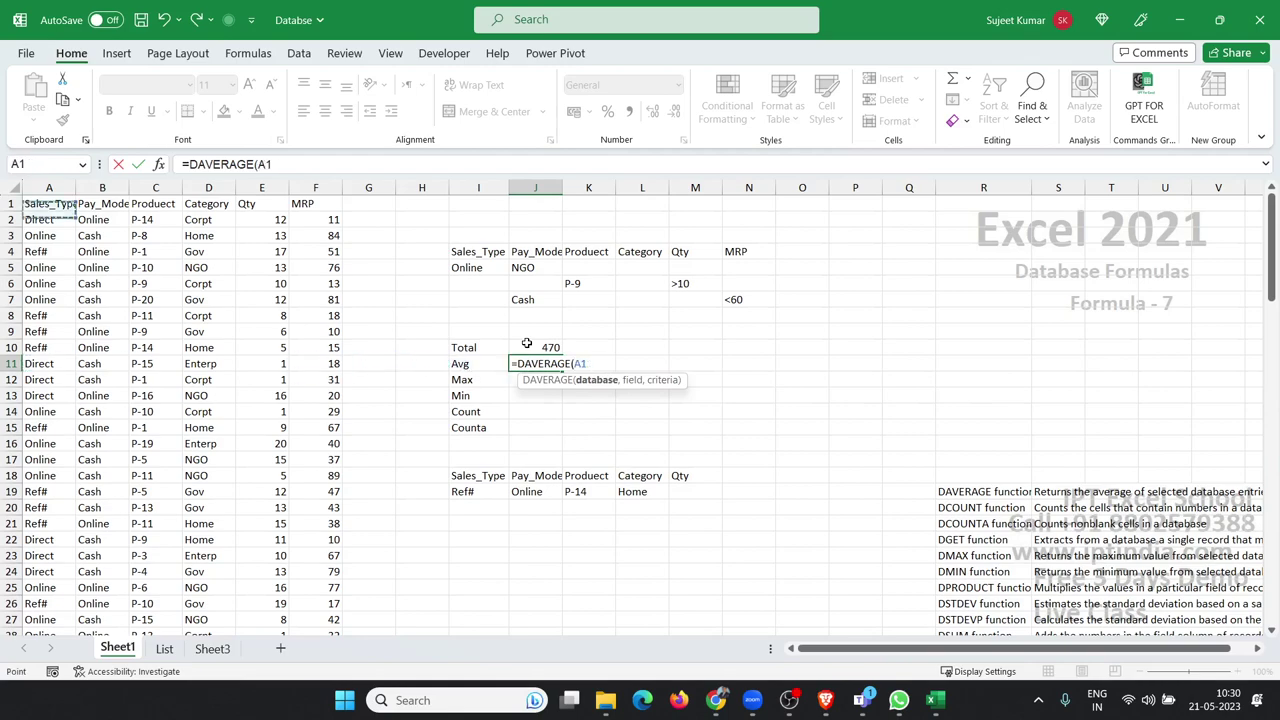
{"action": "key", "text": "ctrl+shift+Right"}
{"action": "key", "text": "ctrl+shift+Down"}
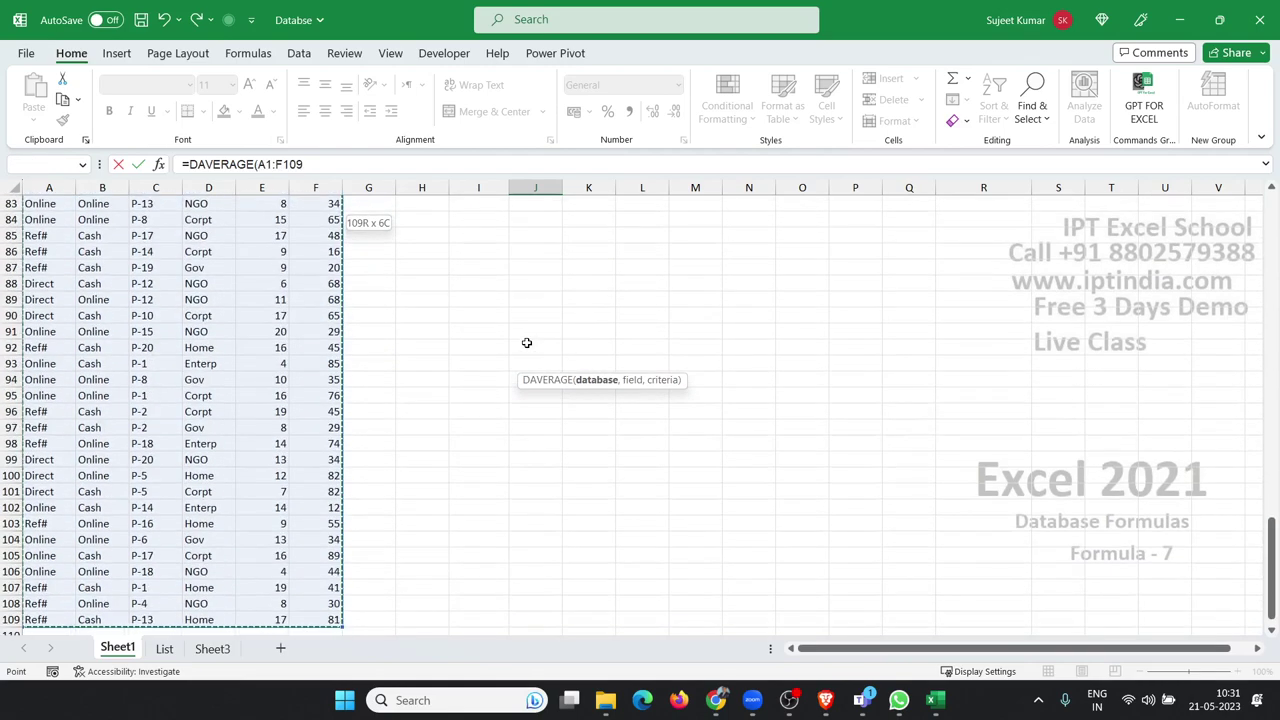
{"action": "type", "text": ","}
{"action": "key", "text": "Up"}
{"action": "key", "text": "ctrl+Up"}
{"action": "key", "text": "Left"}
{"action": "key", "text": "Left"}
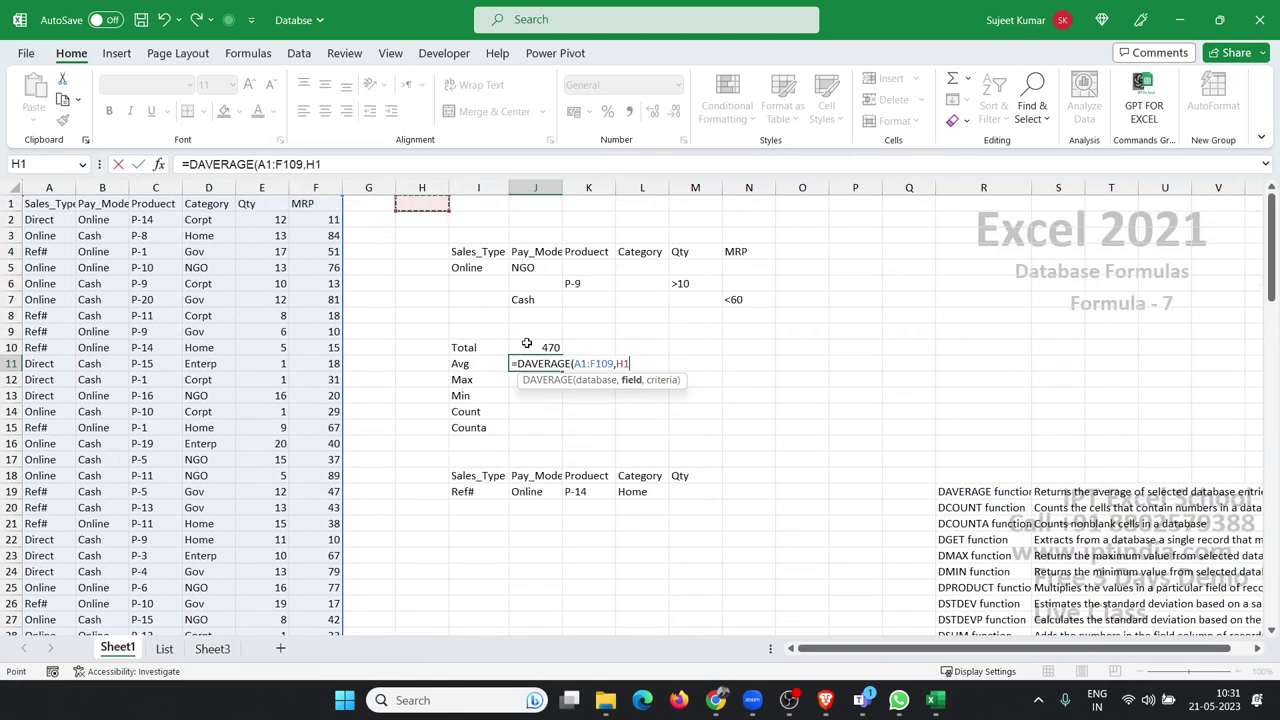
{"action": "key", "text": "Left"}
{"action": "key", "text": "Left"}
Step: Add criteria range I4:N7 and commit the DAVERAGE formula, returning 33.33333
{"action": "type", "text": ","}
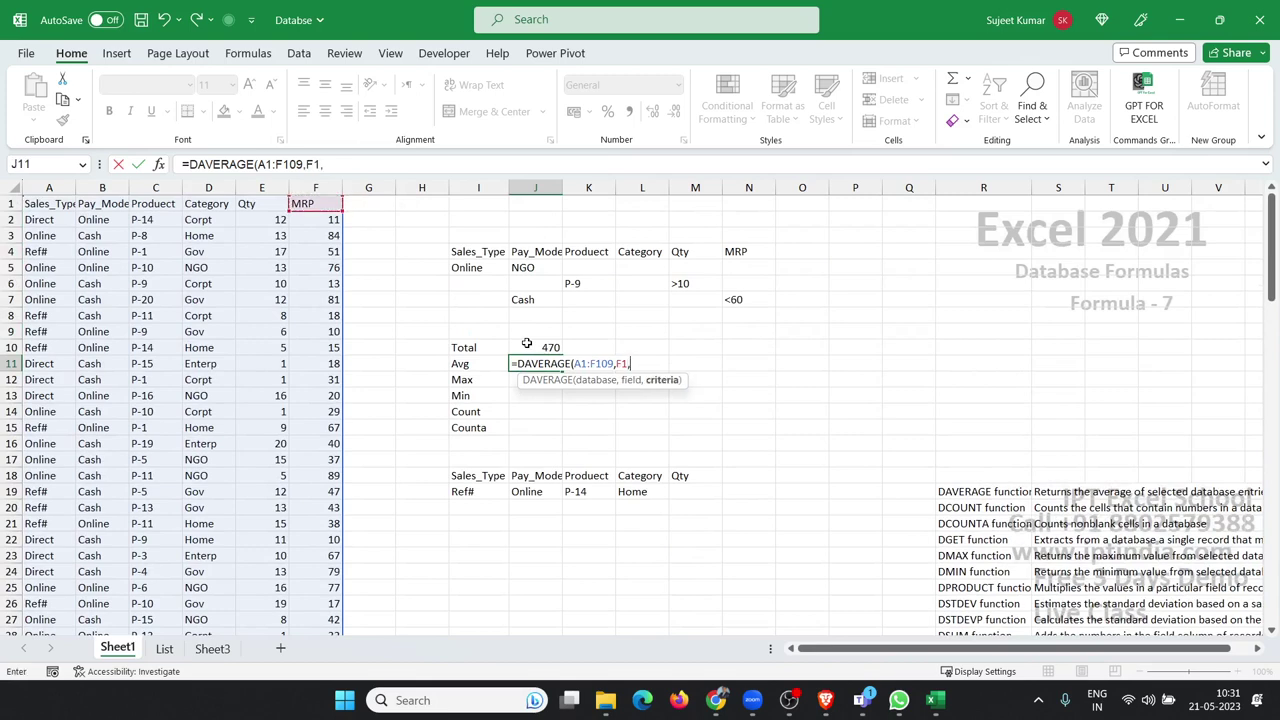
{"action": "key", "text": "Up"}
{"action": "key", "text": "Up"}
{"action": "key", "text": "Up"}
{"action": "key", "text": "Up"}
{"action": "key", "text": "Up"}
{"action": "key", "text": "Left"}
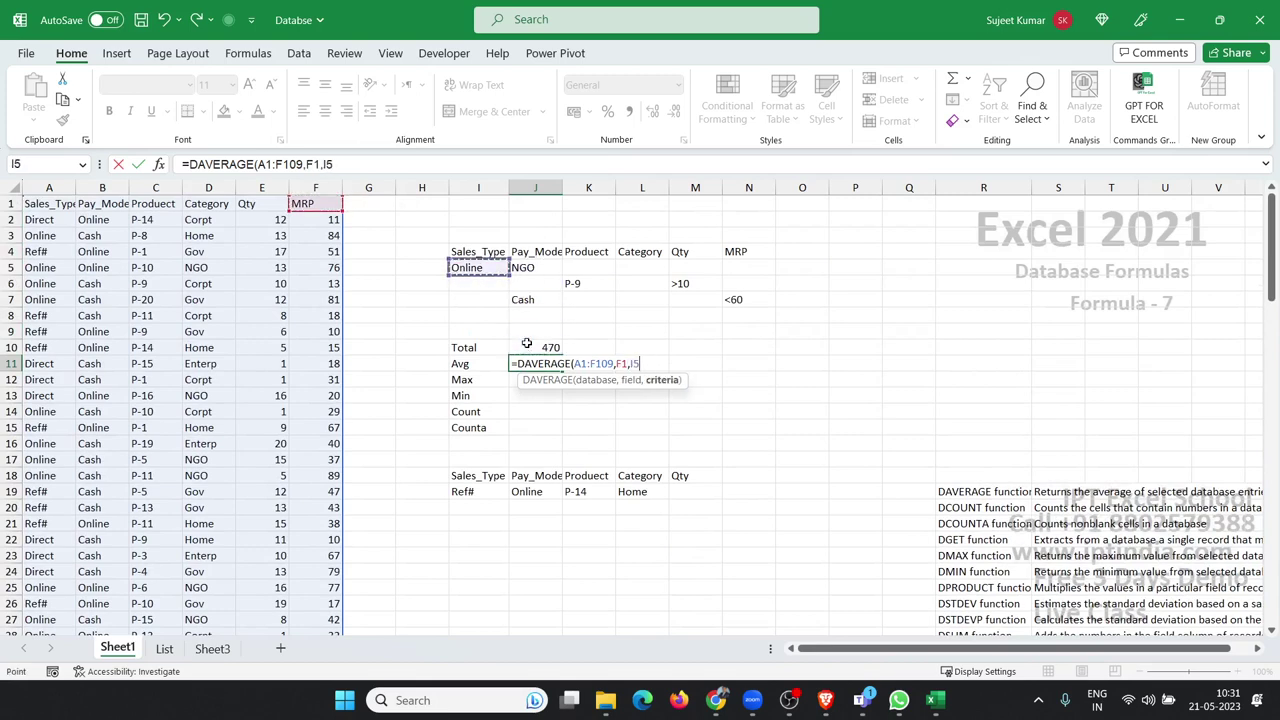
{"action": "key", "text": "Up"}
{"action": "key", "text": "shift+Right"}
{"action": "key", "text": "shift+Right"}
{"action": "key", "text": "shift+Right"}
{"action": "key", "text": "shift+Down"}
{"action": "key", "text": "shift+Right"}
{"action": "key", "text": "shift+Right"}
{"action": "key", "text": "shift+Down"}
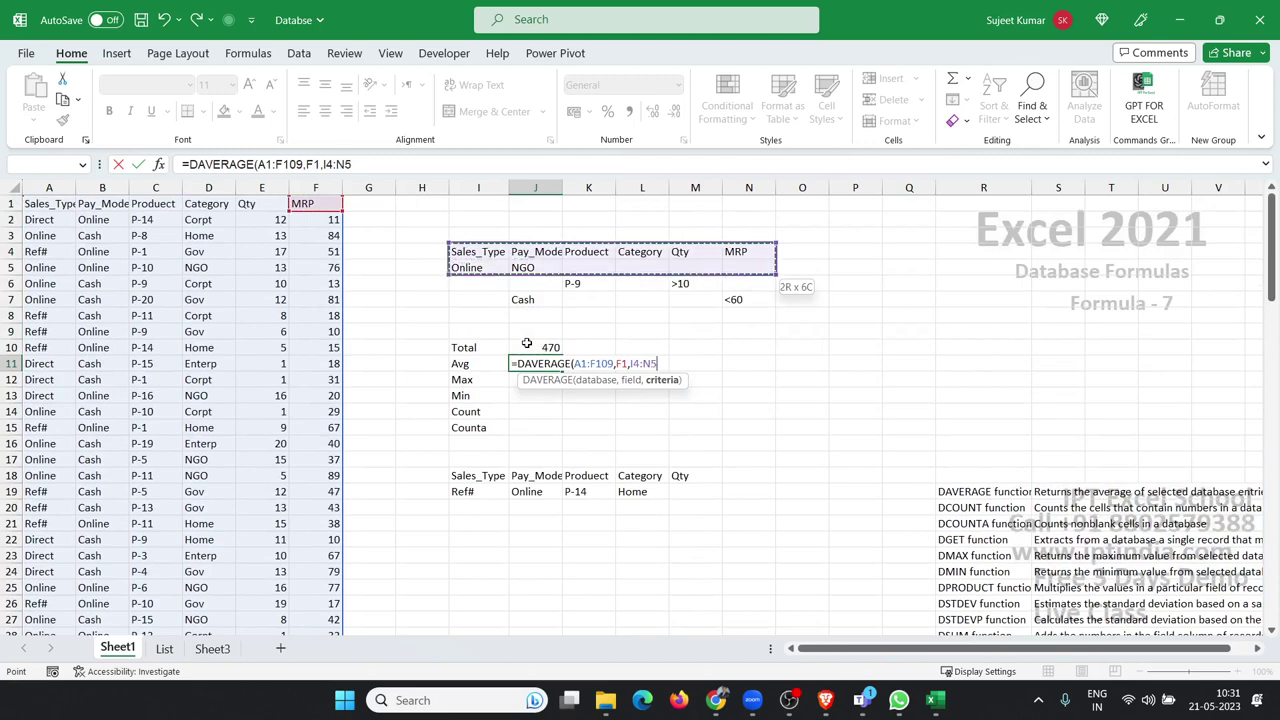
{"action": "key", "text": "shift+Down"}
{"action": "key", "text": "Return"}
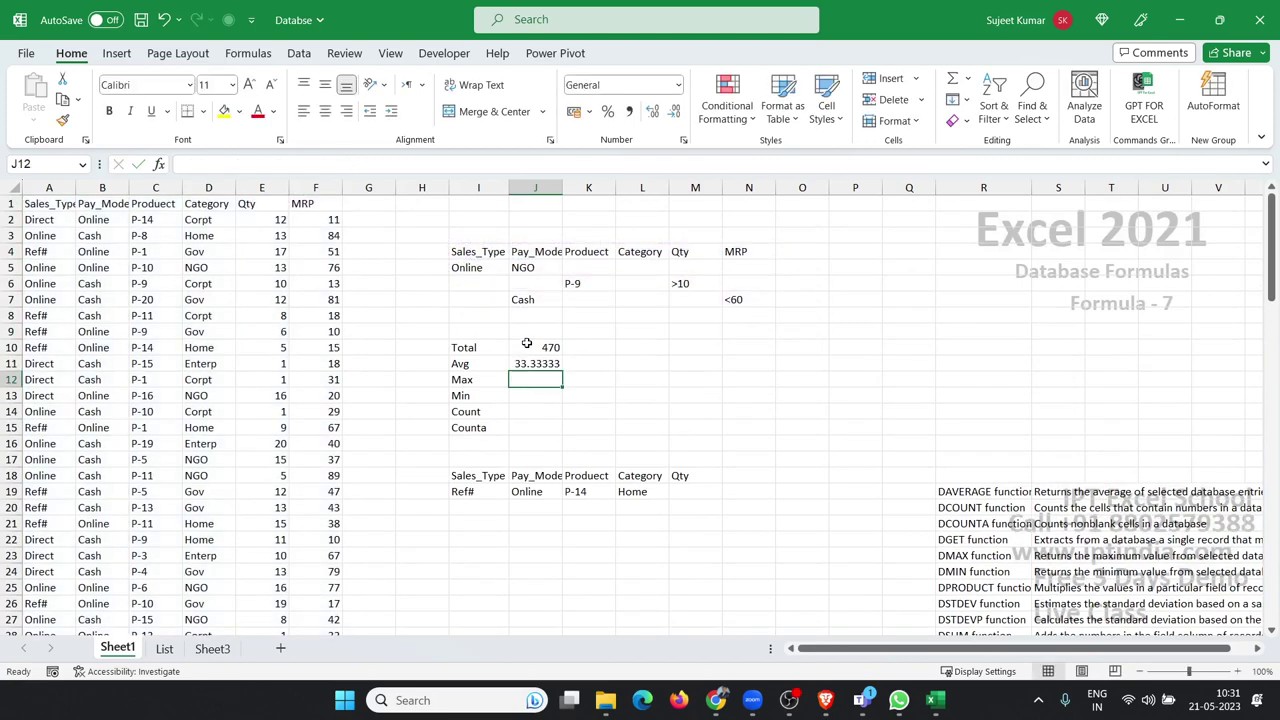
Step: Abandon the started =dm formula in J12 and return to the DSUM total in J10
{"action": "type", "text": "=d"}
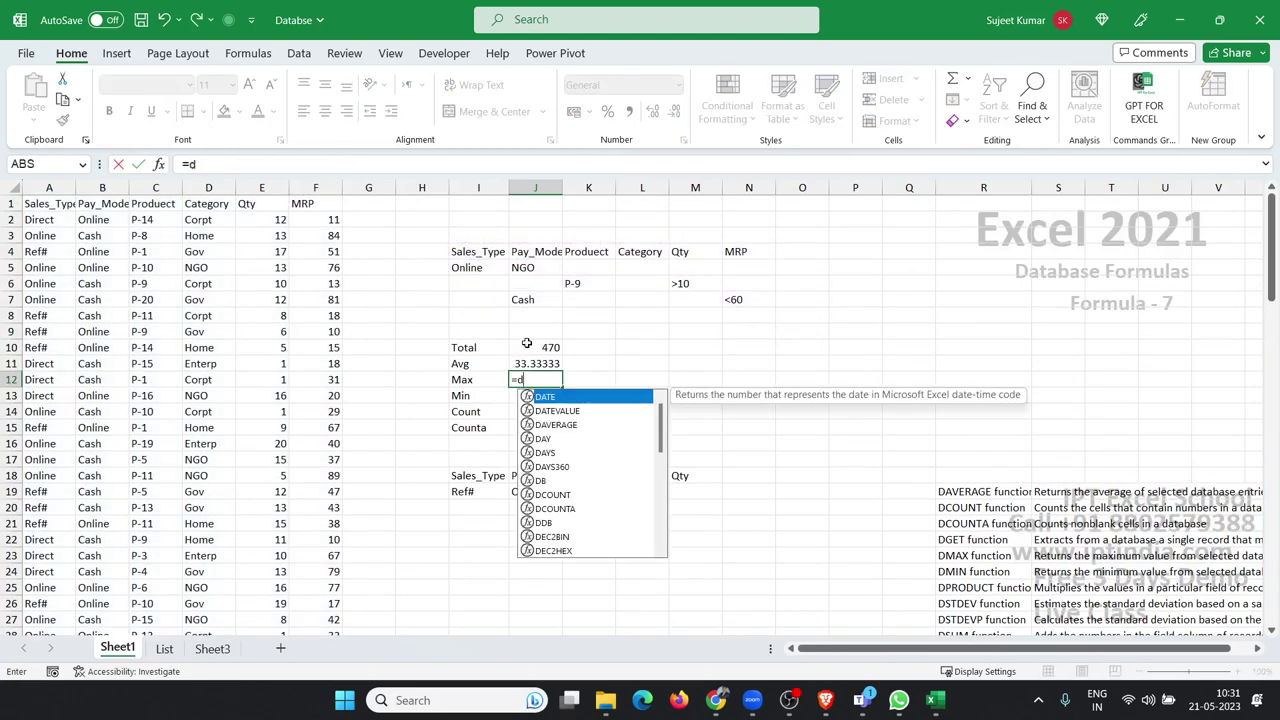
{"action": "type", "text": "m"}
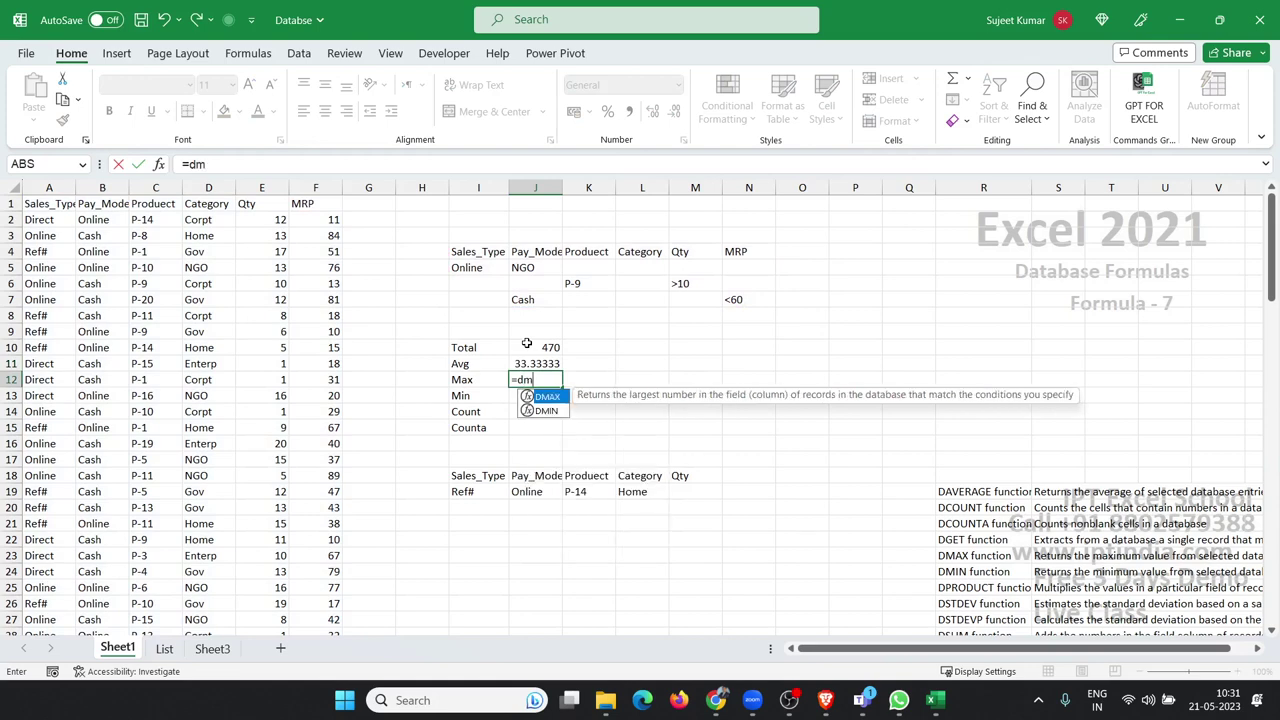
{"action": "key", "text": "Escape"}
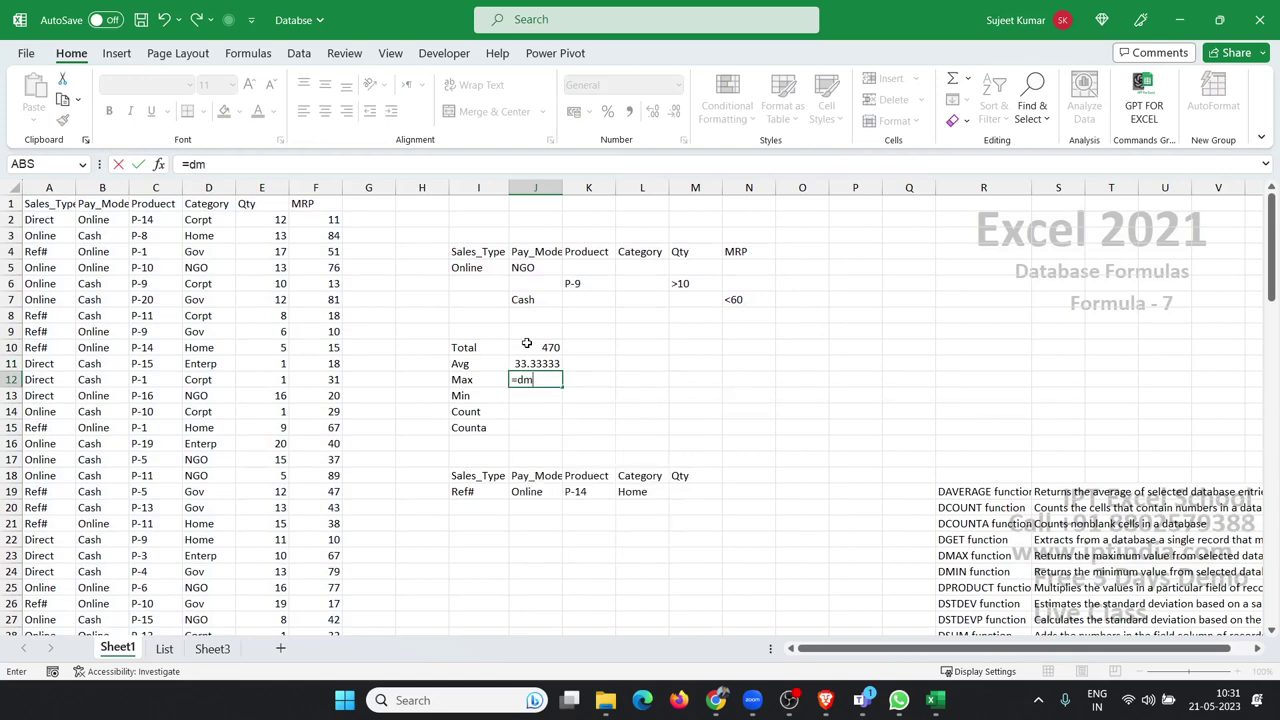
{"action": "key", "text": "Escape"}
{"action": "key", "text": "Up"}
{"action": "key", "text": "Up"}
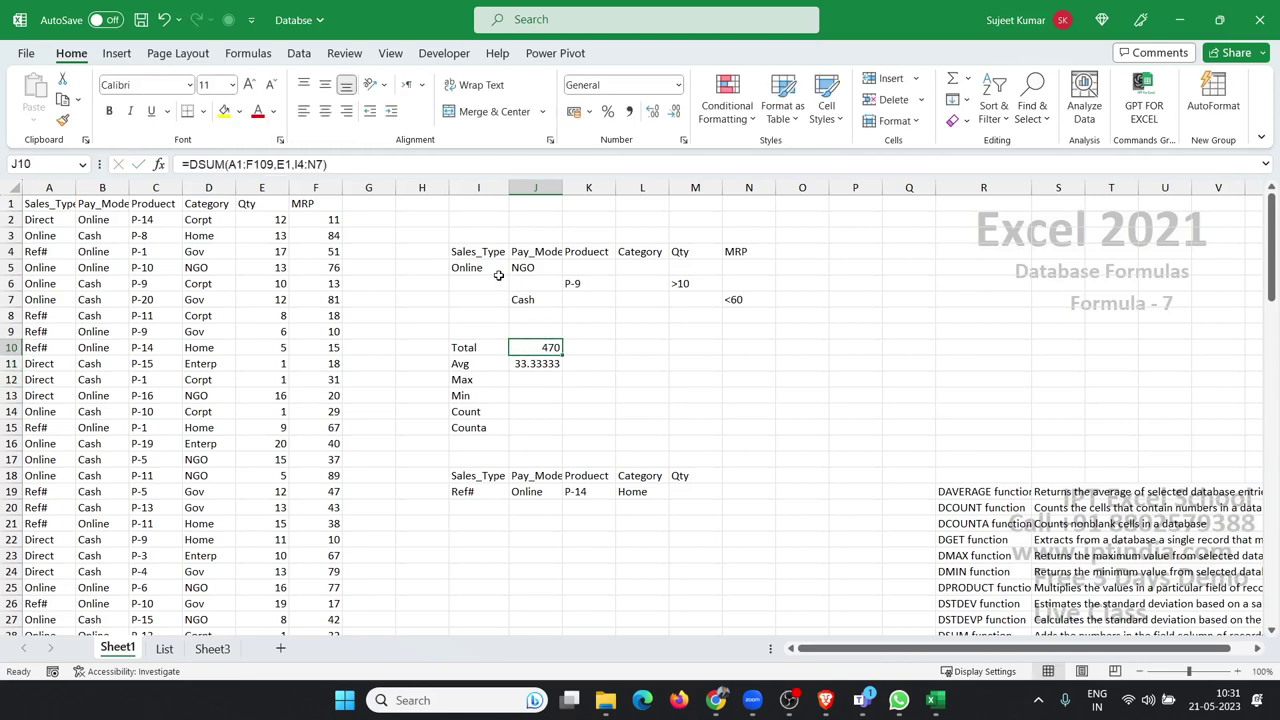
Step: Select criteria cells I5:I7, then place the cursor at A1 in the sales data and show the Insert tab
{"action": "left_click_drag", "start_coordinate": [494, 272], "coordinate": [490, 306]}
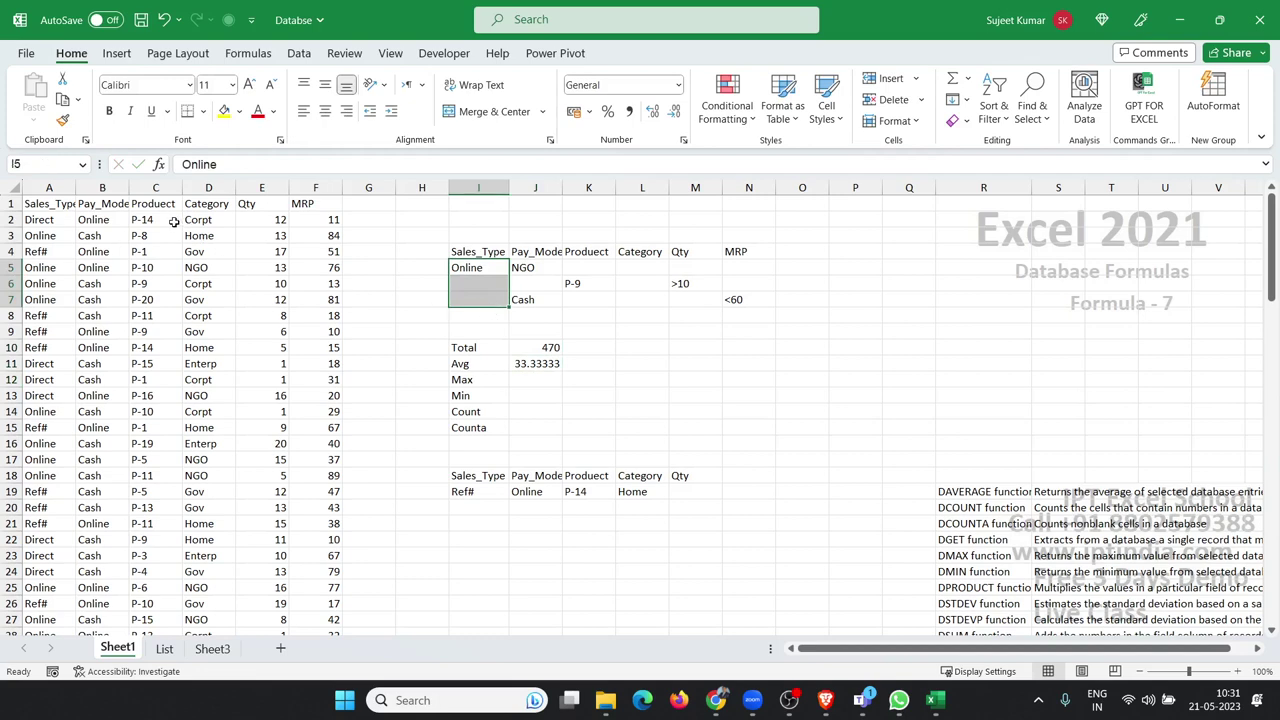
{"action": "left_click", "coordinate": [72, 208]}
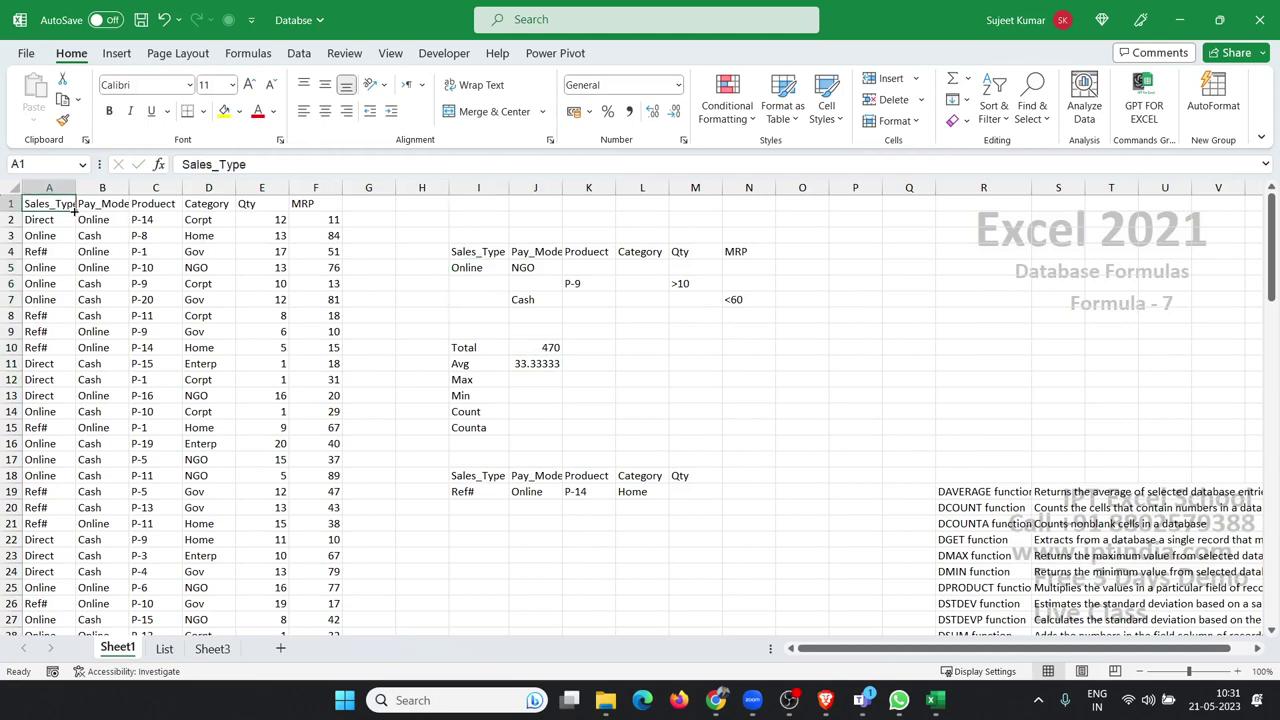
{"action": "left_click", "coordinate": [116, 53]}
Step: Run Advanced Filter with Copy to another location, criteria range I4:N7, output to H23
{"action": "left_click", "coordinate": [298, 55]}
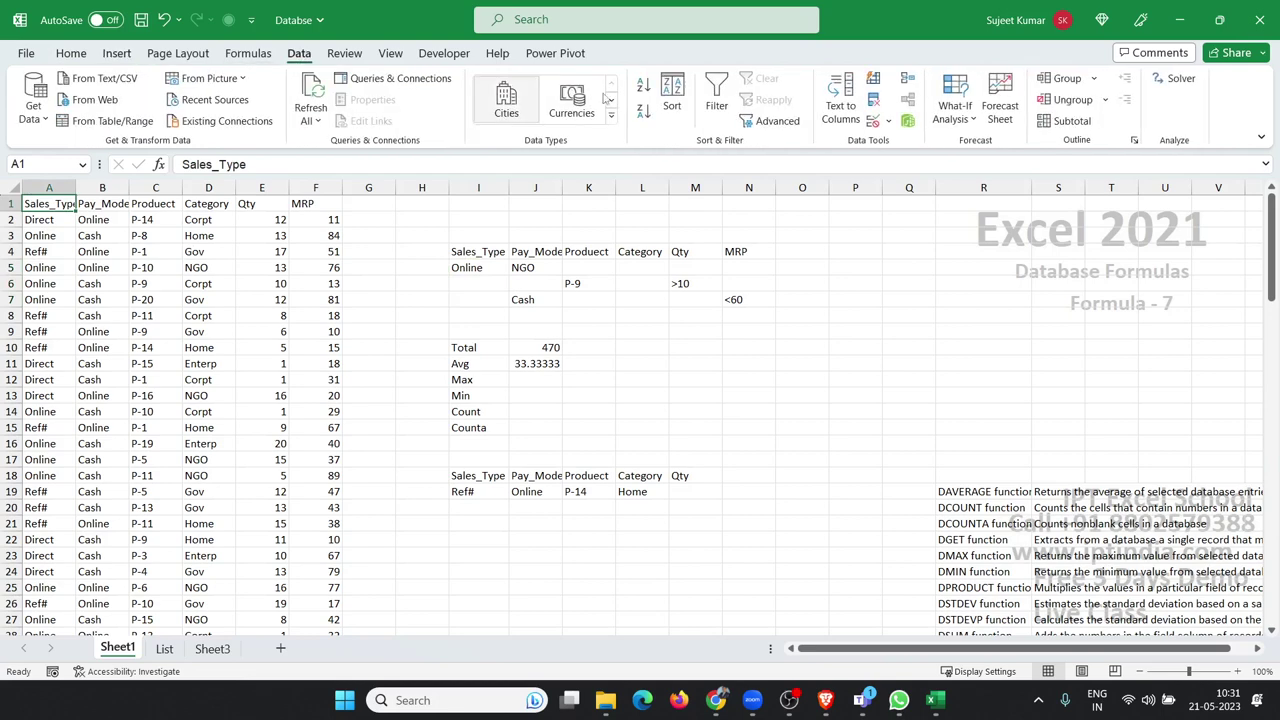
{"action": "left_click", "coordinate": [770, 121]}
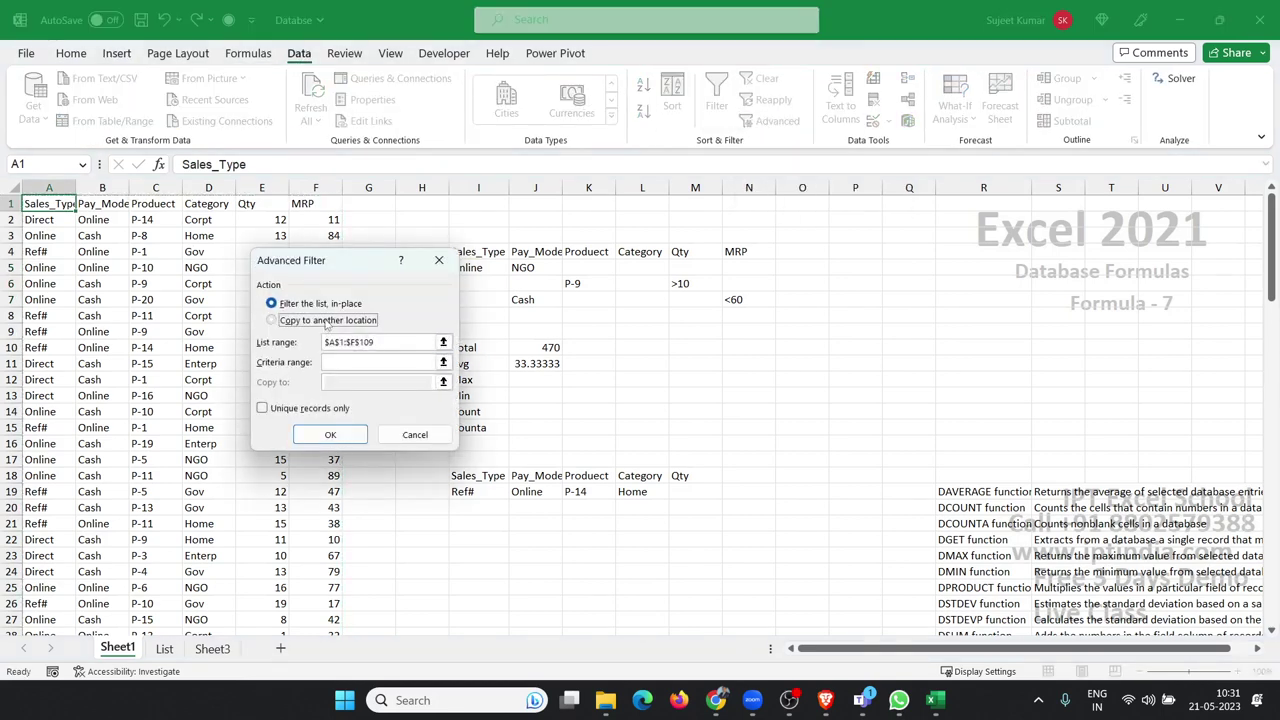
{"action": "left_click", "coordinate": [271, 320]}
{"action": "left_click", "coordinate": [337, 364]}
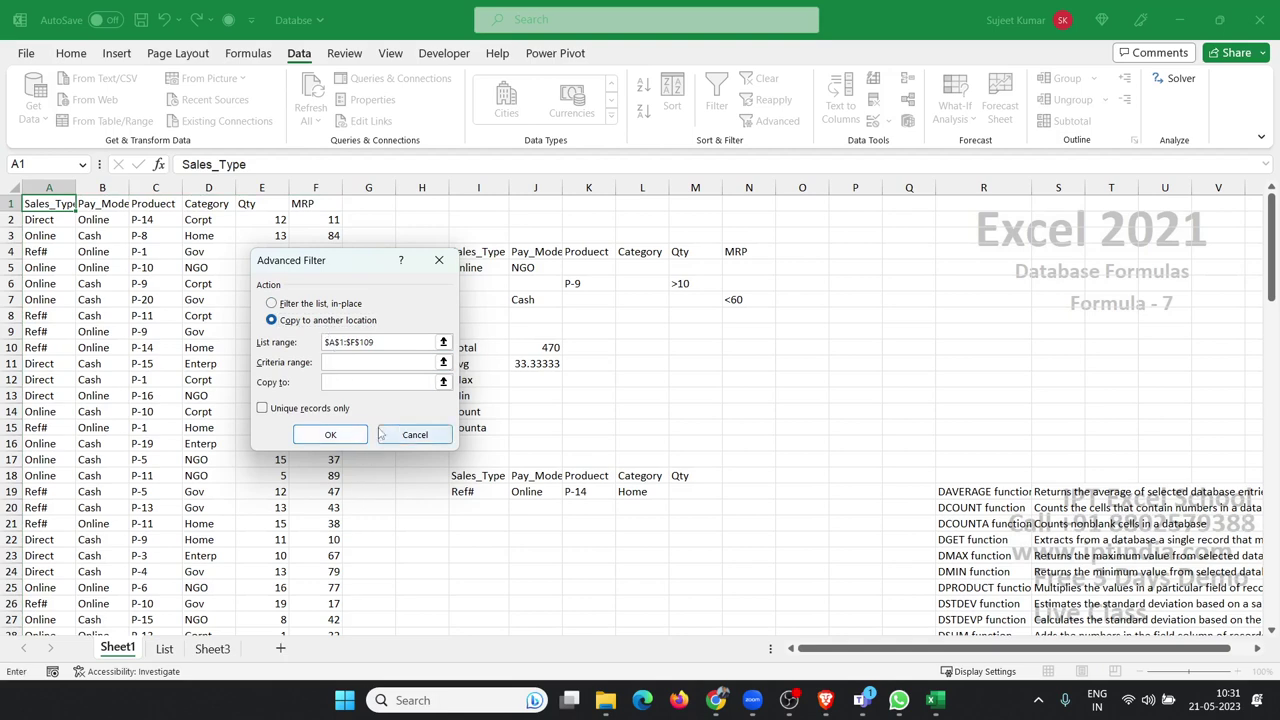
{"action": "left_click_drag", "start_coordinate": [378, 260], "coordinate": [213, 230]}
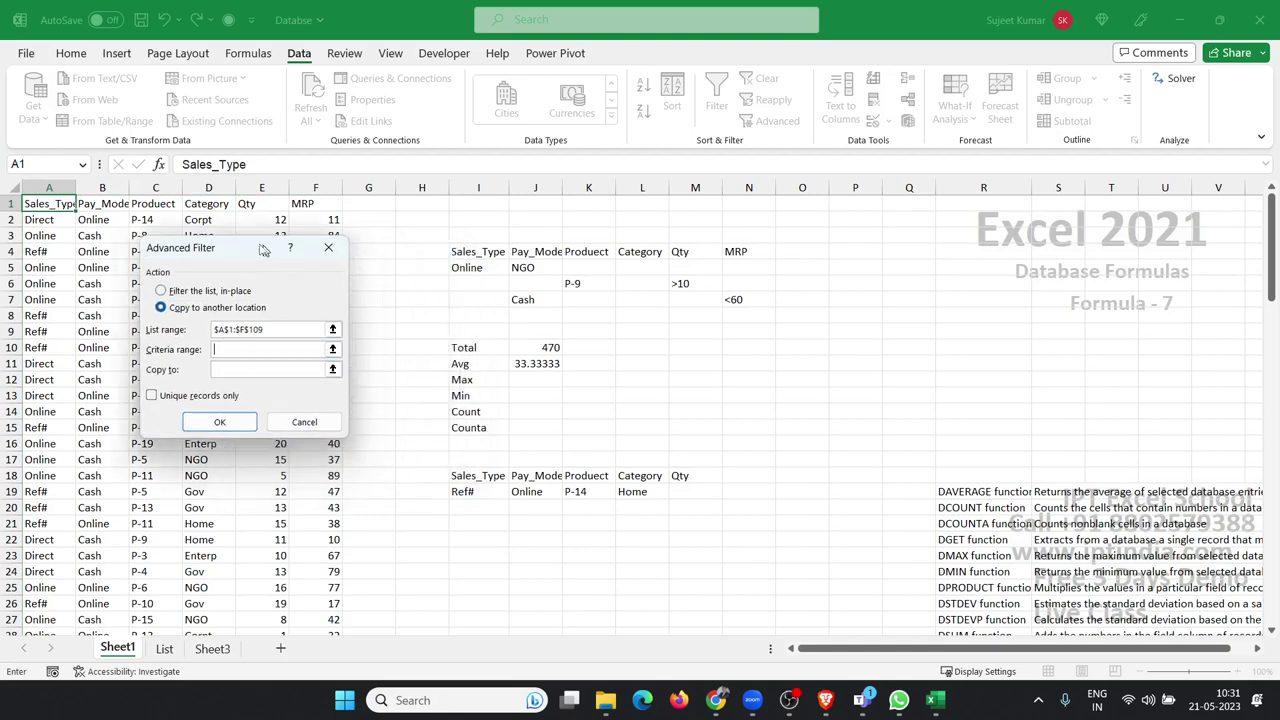
{"action": "left_click_drag", "start_coordinate": [479, 251], "coordinate": [733, 299]}
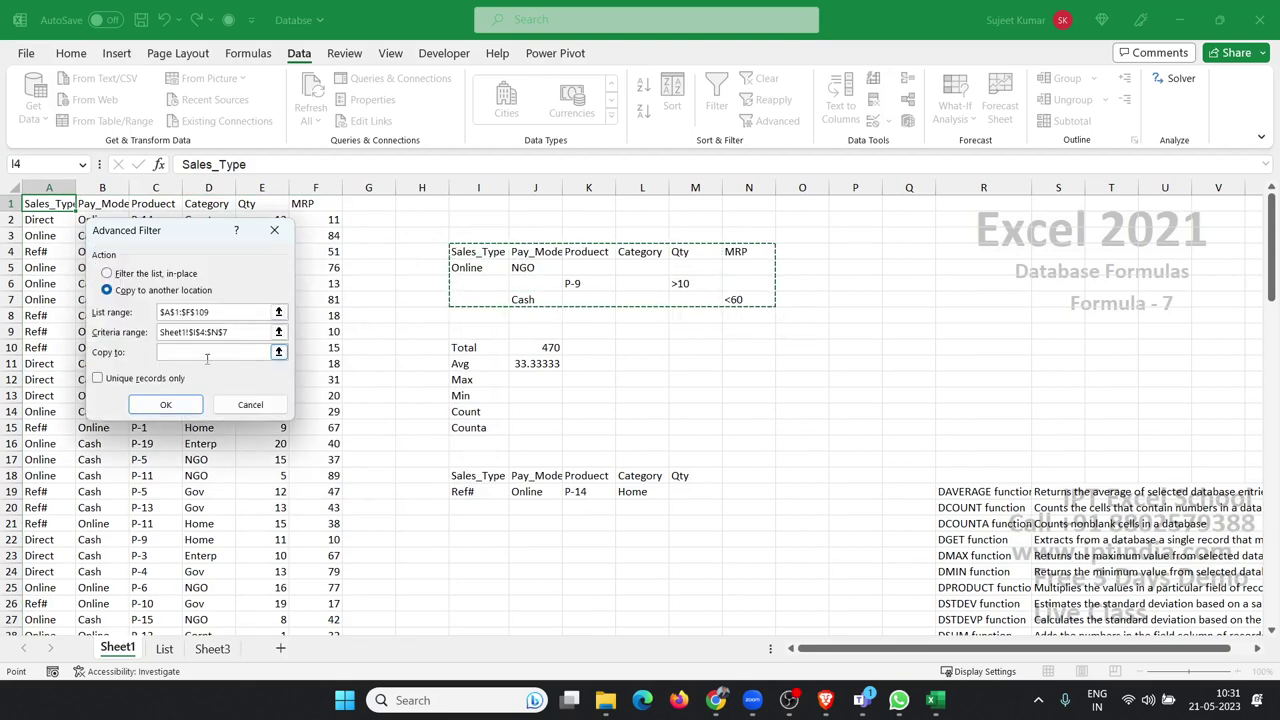
{"action": "left_click", "coordinate": [422, 555]}
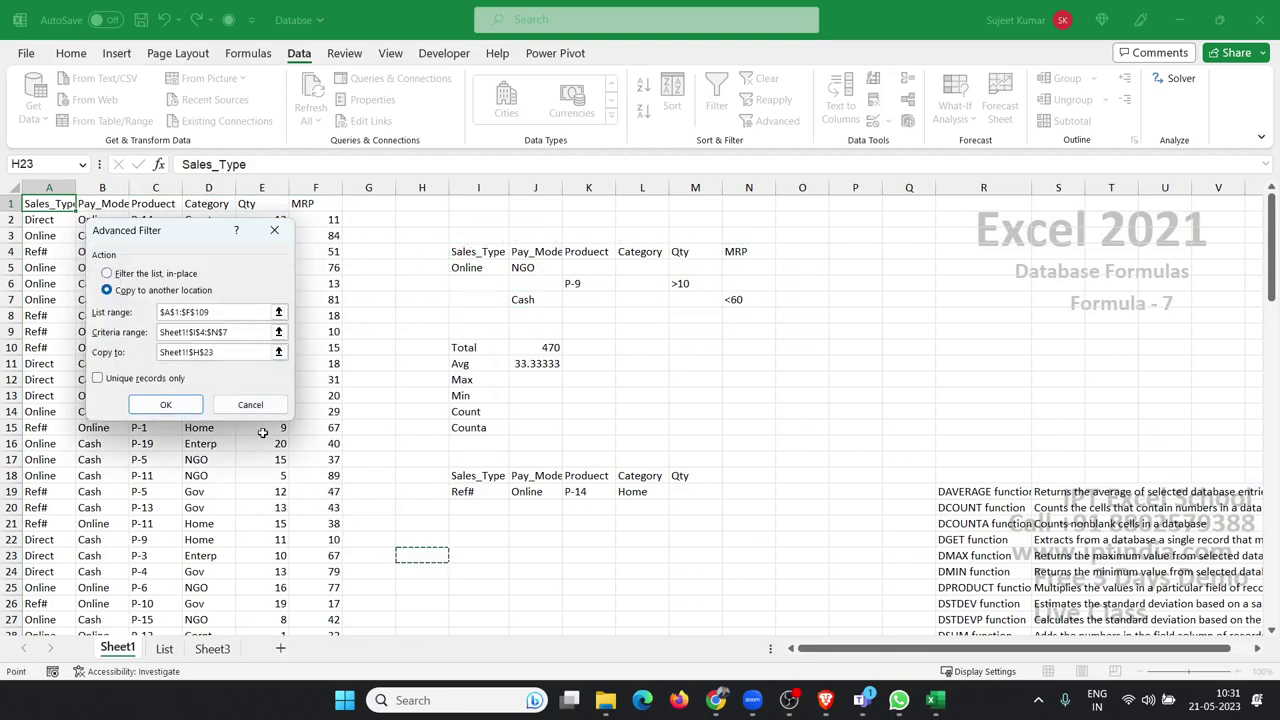
{"action": "left_click", "coordinate": [166, 404]}
{"action": "scroll", "coordinate": [386, 514], "scroll_direction": "down", "scroll_amount": 3}
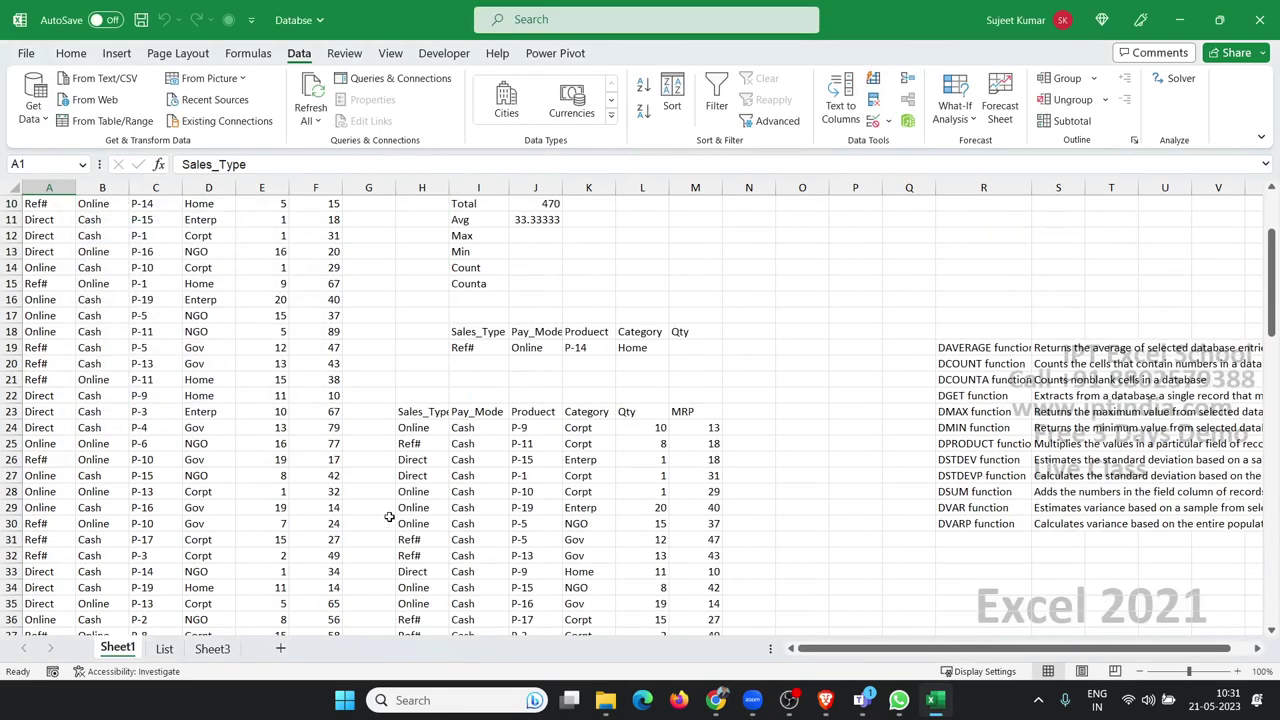
{"action": "scroll", "coordinate": [386, 514], "scroll_direction": "down", "scroll_amount": 2}
{"action": "scroll", "coordinate": [386, 514], "scroll_direction": "up", "scroll_amount": 5}
{"action": "scroll", "coordinate": [527, 390], "scroll_direction": "down", "scroll_amount": 4}
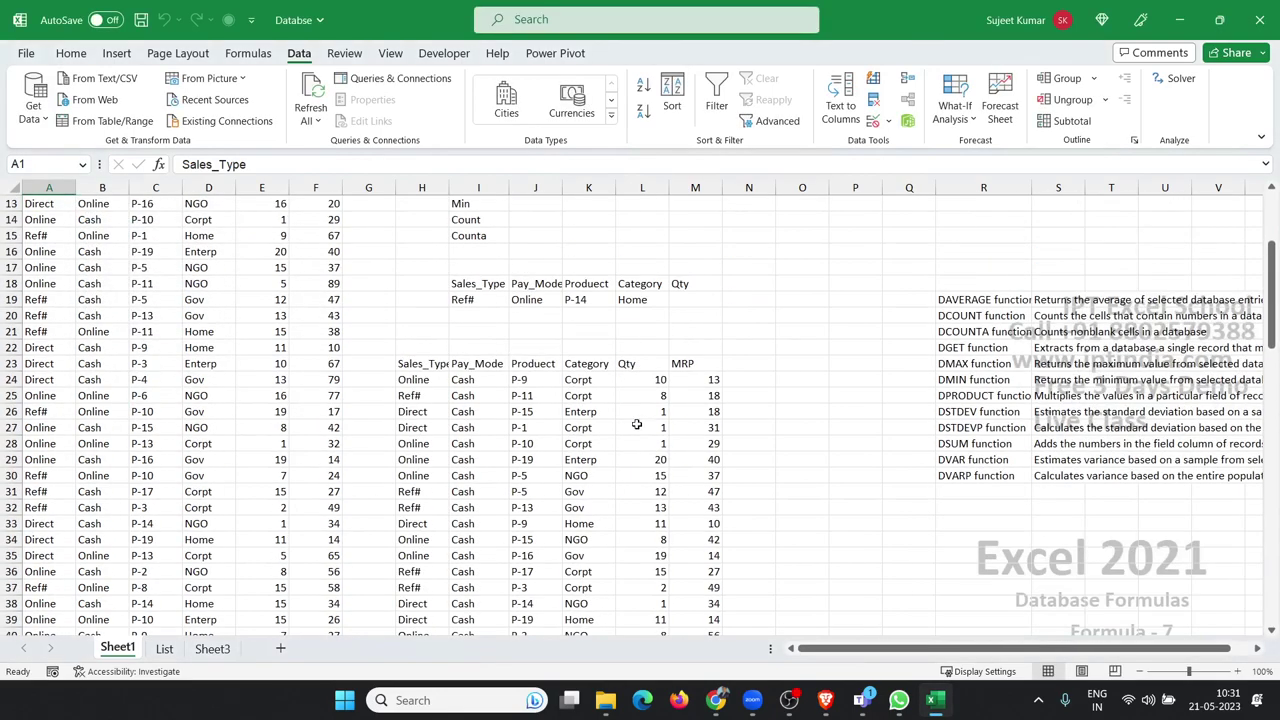
{"action": "left_click", "coordinate": [650, 386]}
{"action": "key", "text": "ctrl+shift+Down"}
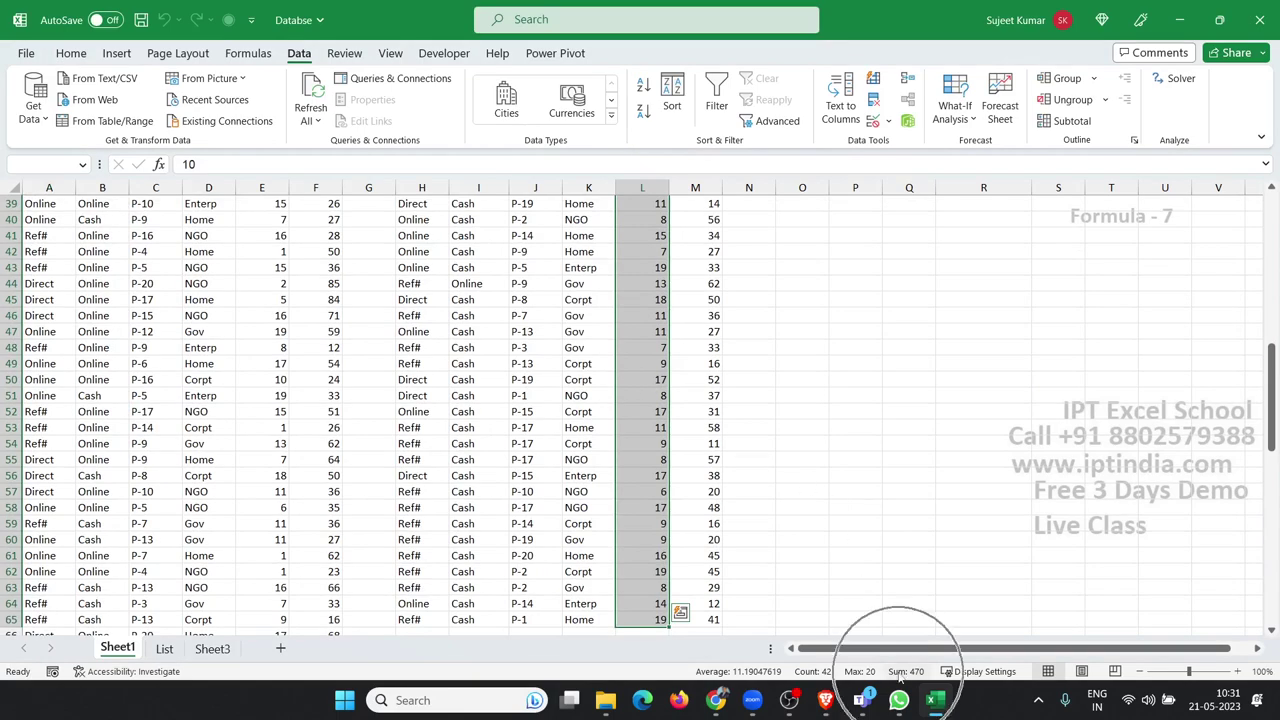
{"action": "key", "text": "ctrl+q"}
{"action": "left_click", "coordinate": [588, 318]}
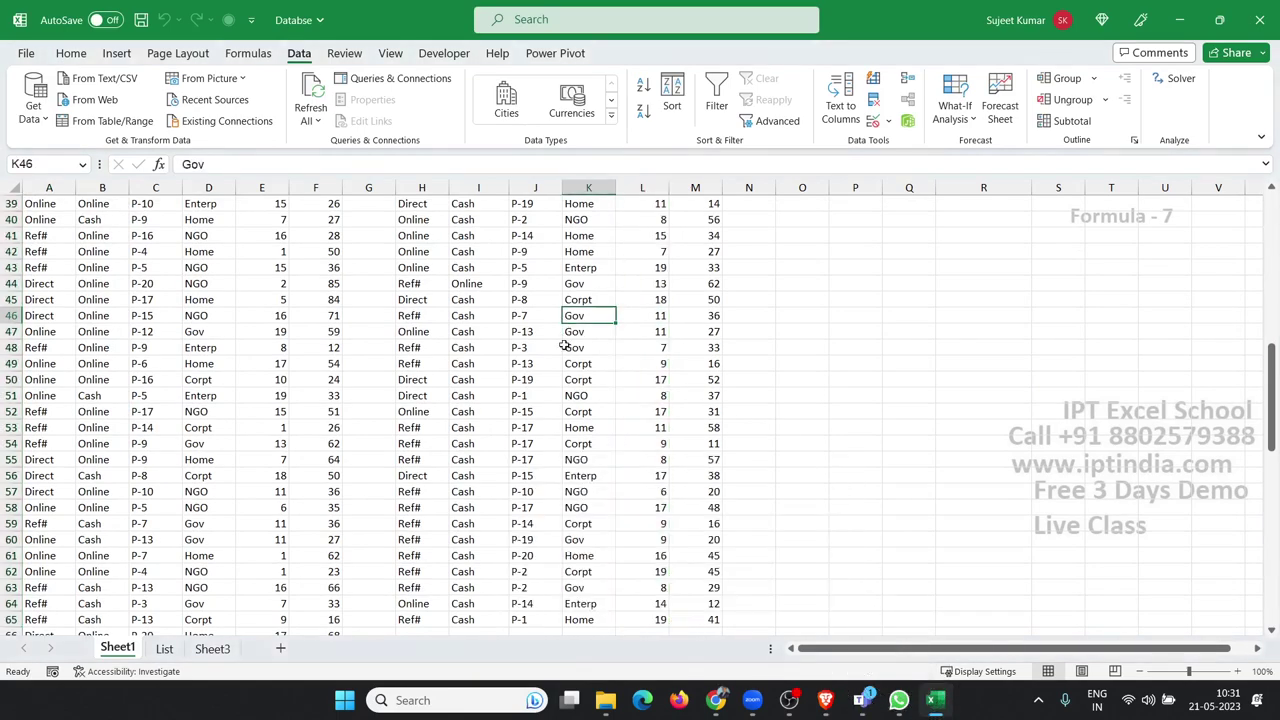
{"action": "scroll", "coordinate": [585, 380], "scroll_direction": "up", "scroll_amount": 1}
{"action": "scroll", "coordinate": [582, 410], "scroll_direction": "up", "scroll_amount": 4}
{"action": "scroll", "coordinate": [580, 430], "scroll_direction": "up", "scroll_amount": 4}
{"action": "scroll", "coordinate": [580, 430], "scroll_direction": "up", "scroll_amount": 3}
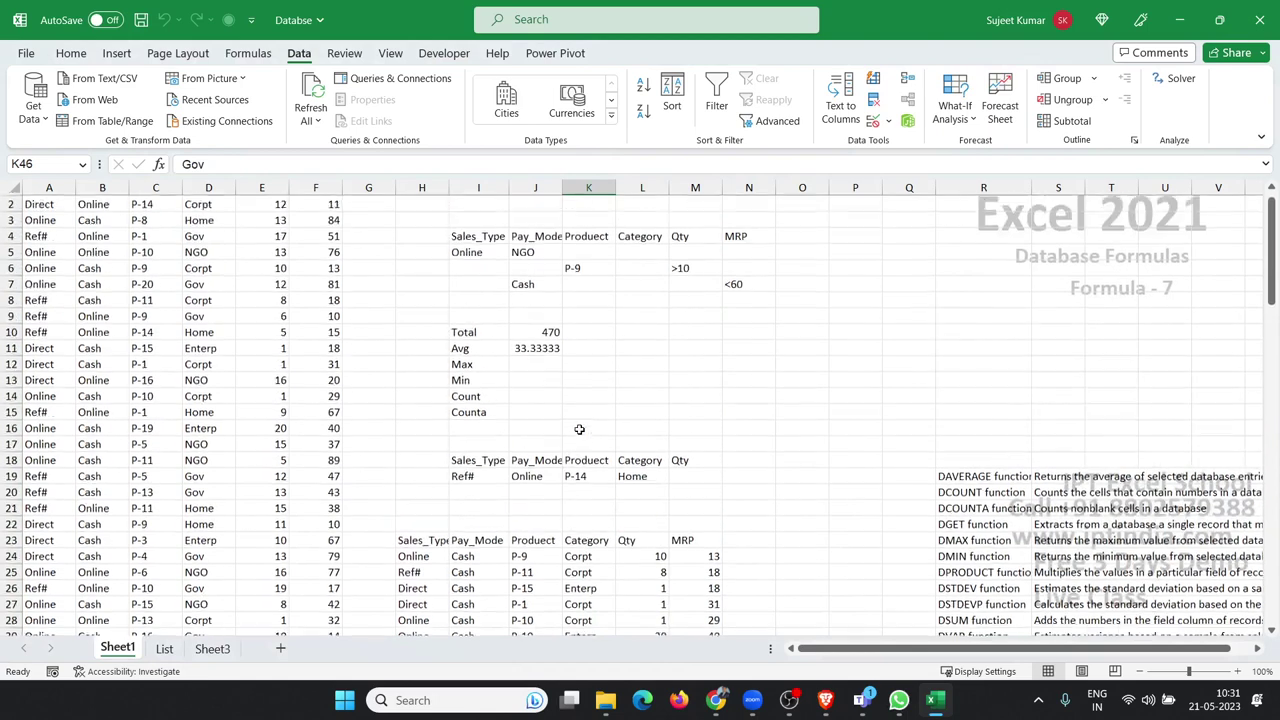
{"action": "scroll", "coordinate": [580, 430], "scroll_direction": "up", "scroll_amount": 1}
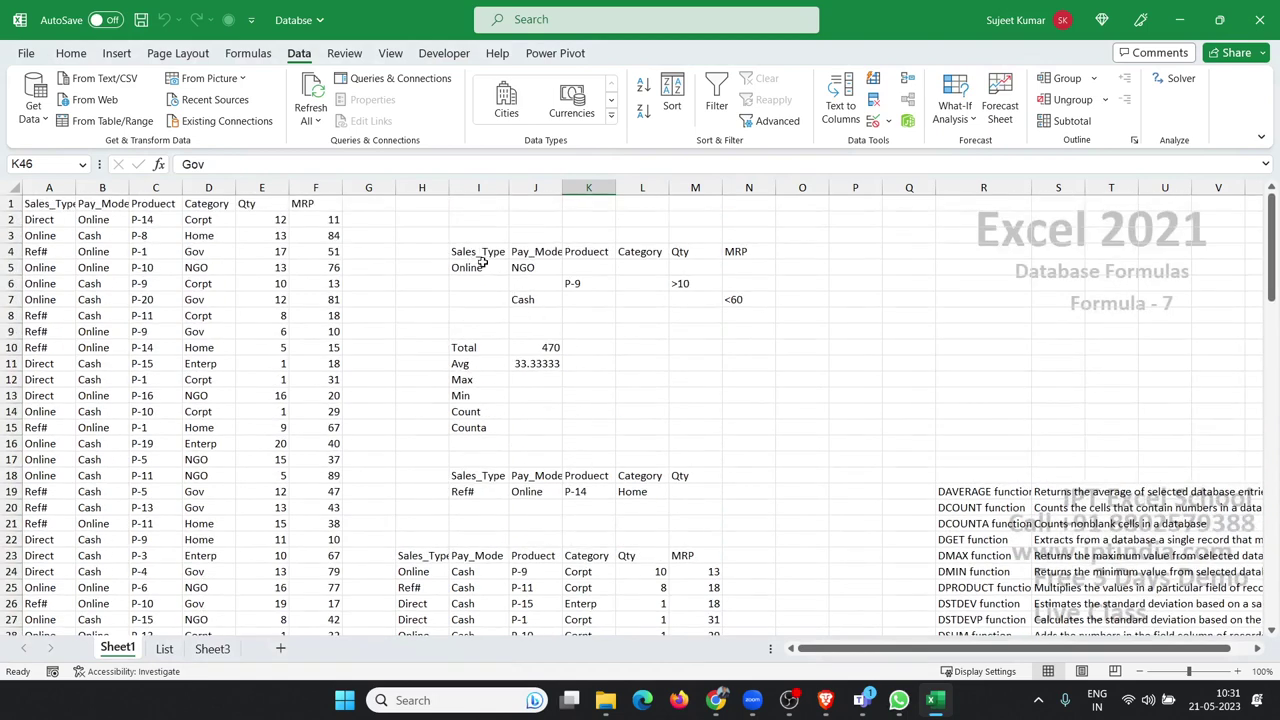
{"action": "left_click_drag", "start_coordinate": [477, 267], "coordinate": [714, 299]}
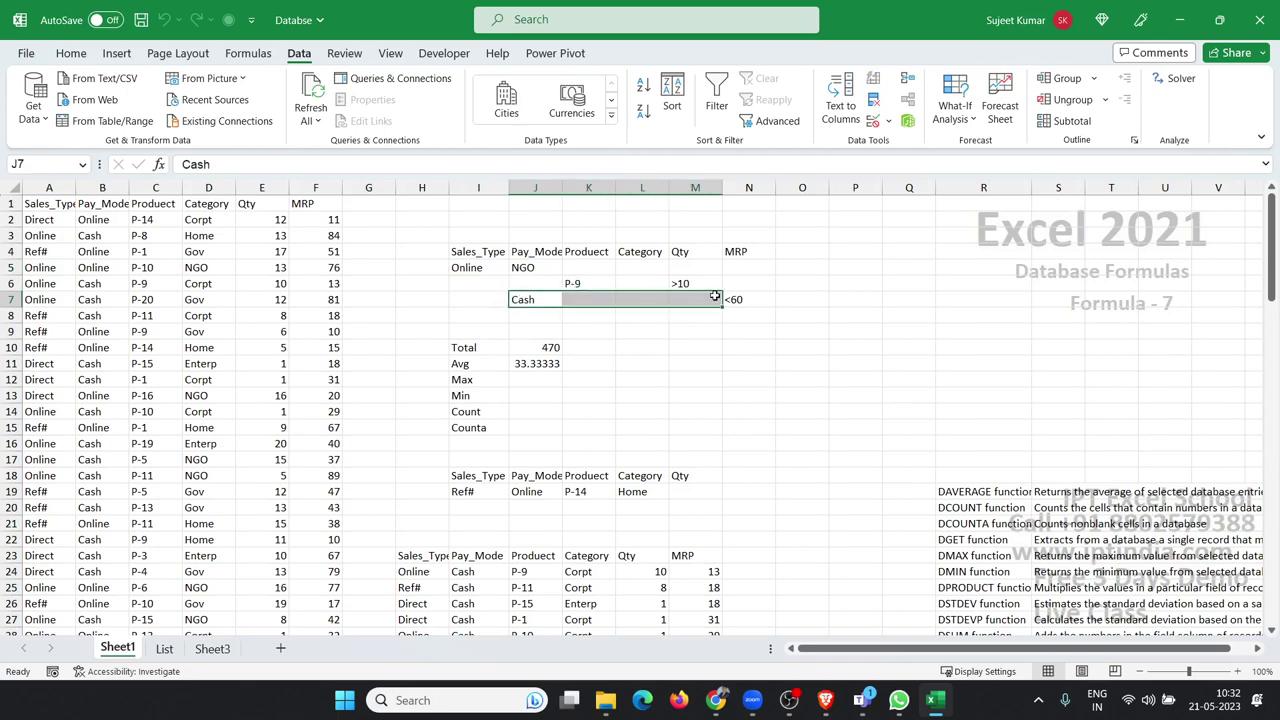
{"action": "mouse_move", "coordinate": [586, 301]}
{"action": "left_mouse_down"}
{"action": "mouse_move", "coordinate": [581, 288]}
{"action": "mouse_move", "coordinate": [676, 281]}
{"action": "left_mouse_up"}
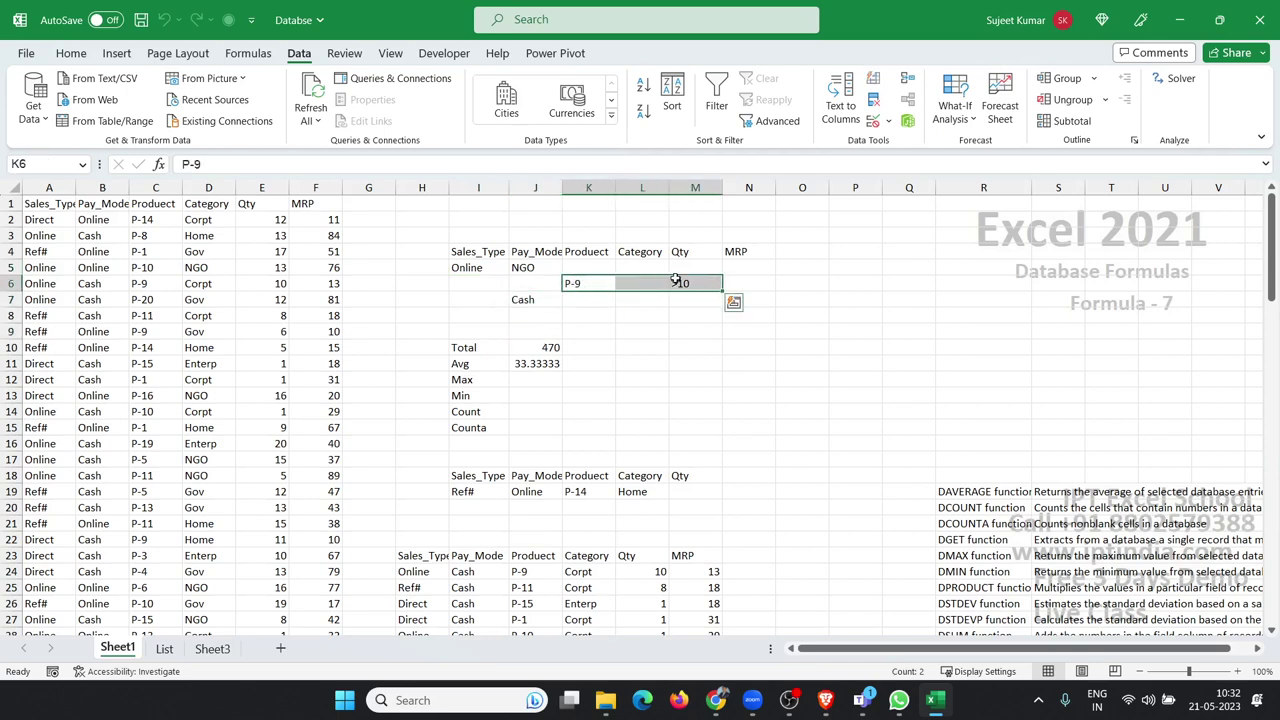
{"action": "left_click_drag", "start_coordinate": [523, 299], "coordinate": [733, 299]}
{"action": "scroll", "coordinate": [689, 364], "scroll_direction": "down", "scroll_amount": 1}
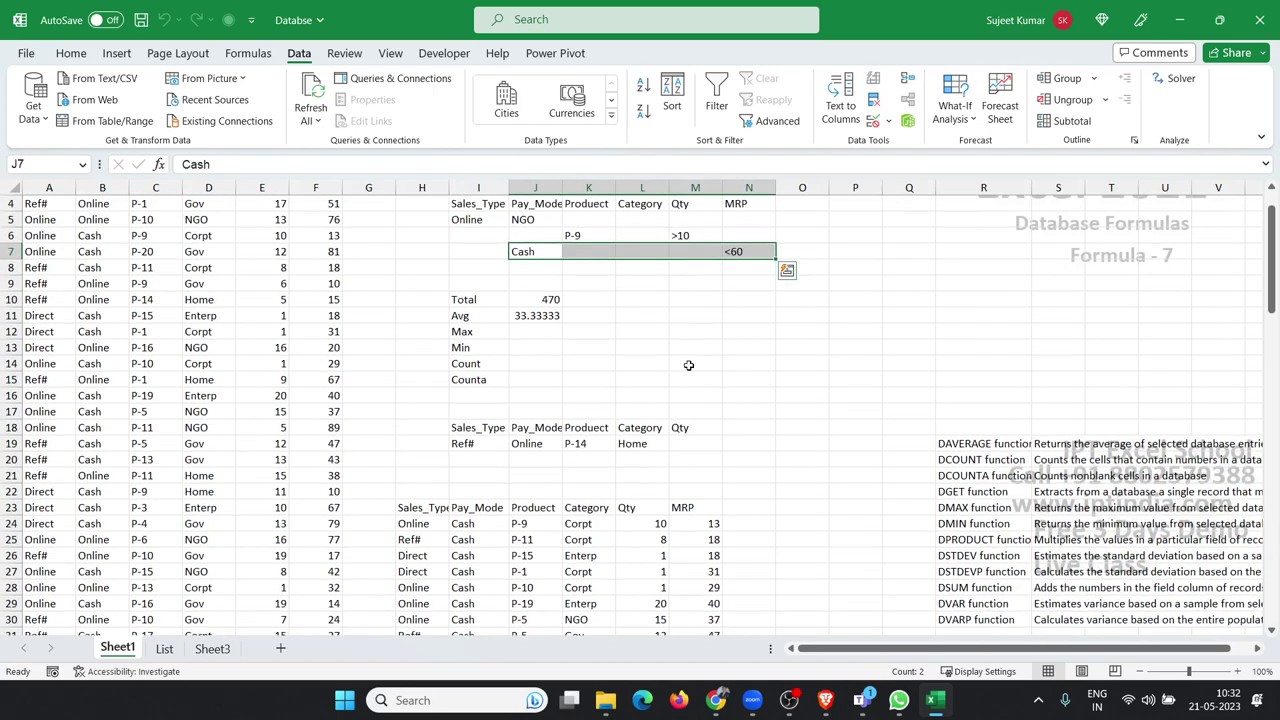
{"action": "left_click", "coordinate": [422, 522]}
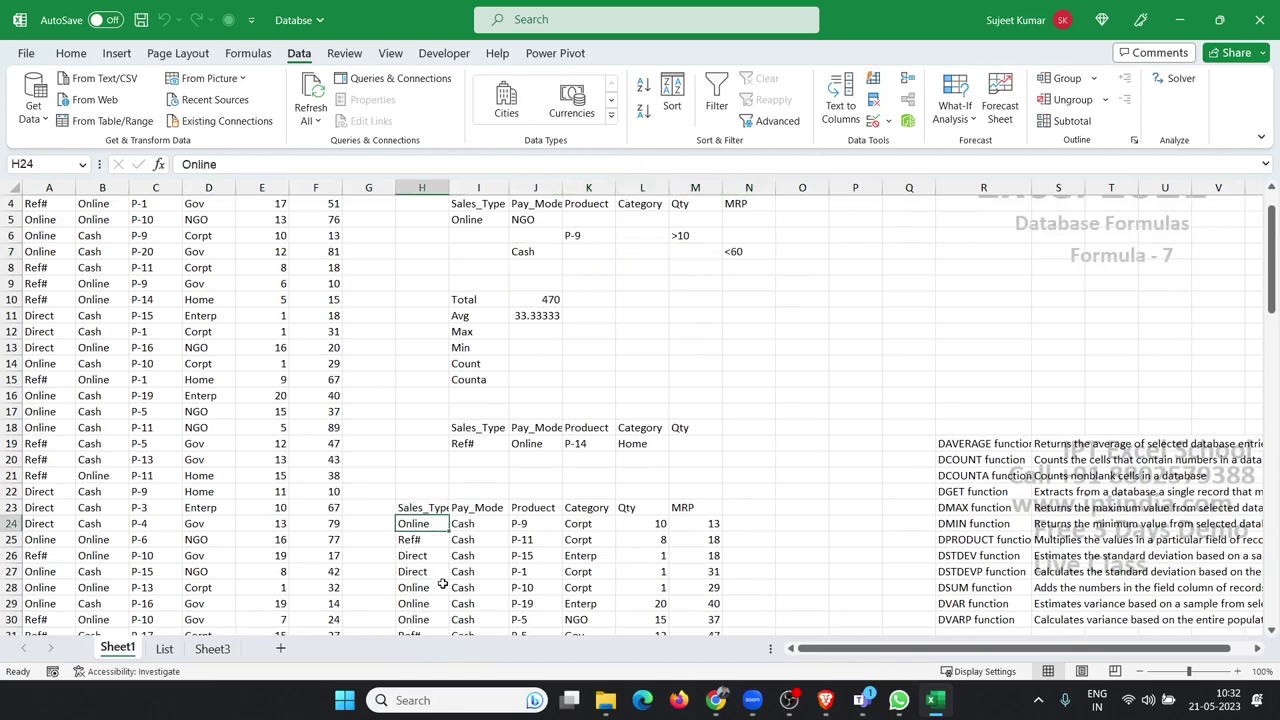
{"action": "left_click", "coordinate": [462, 541]}
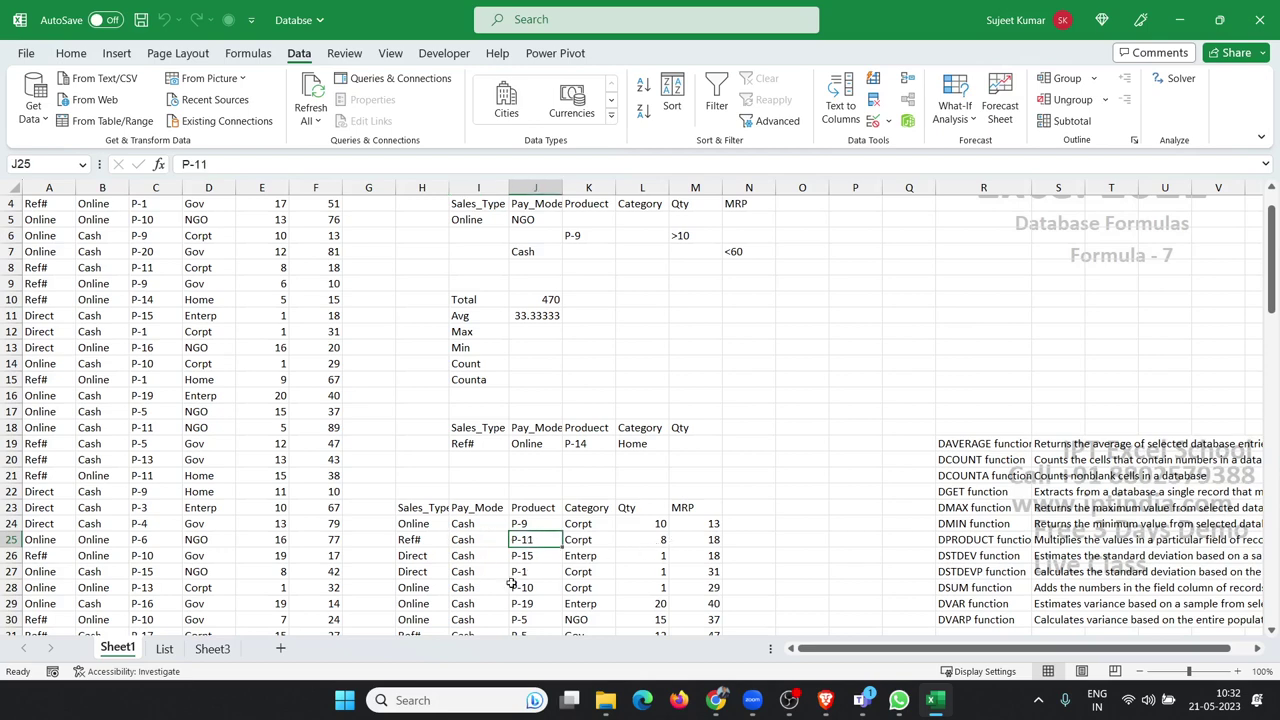
{"action": "left_click", "coordinate": [465, 589]}
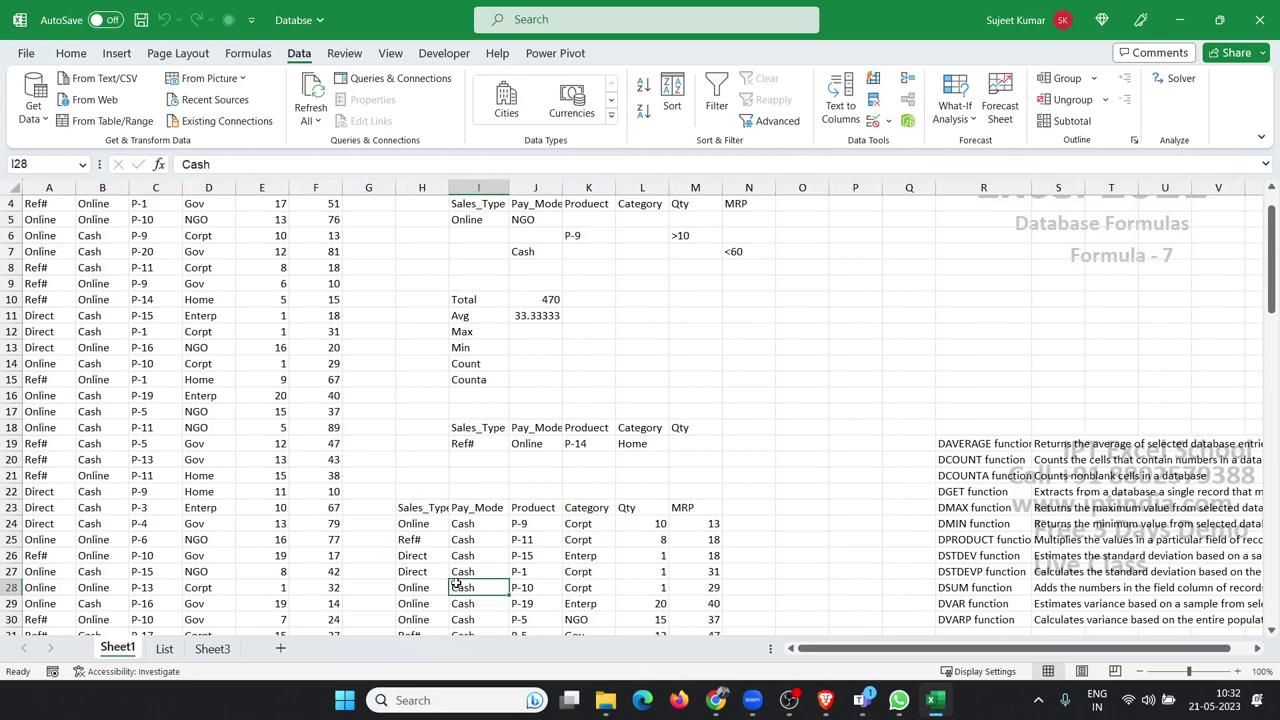
{"action": "left_click_drag", "start_coordinate": [511, 254], "coordinate": [749, 252]}
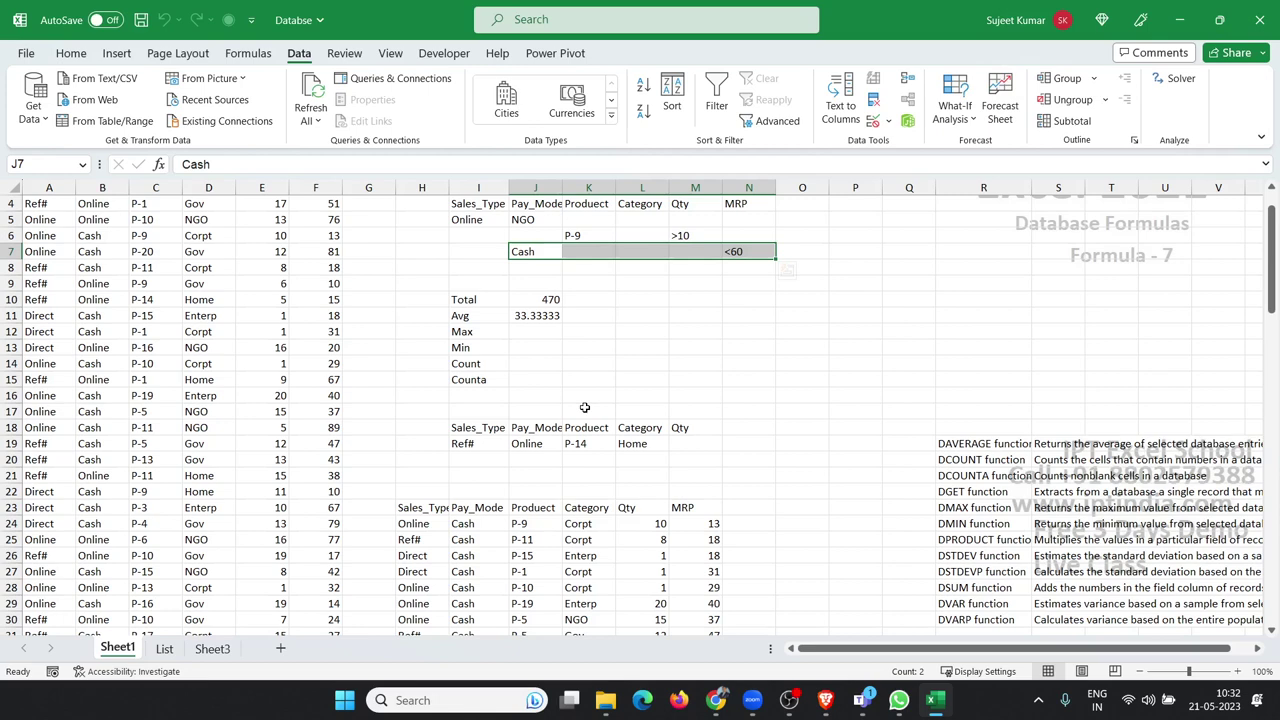
Step: Review the criteria block: Online/NGO, P-9, >10 quantity, Cash payment and <60 MRP
{"action": "left_click_drag", "start_coordinate": [472, 220], "coordinate": [733, 216]}
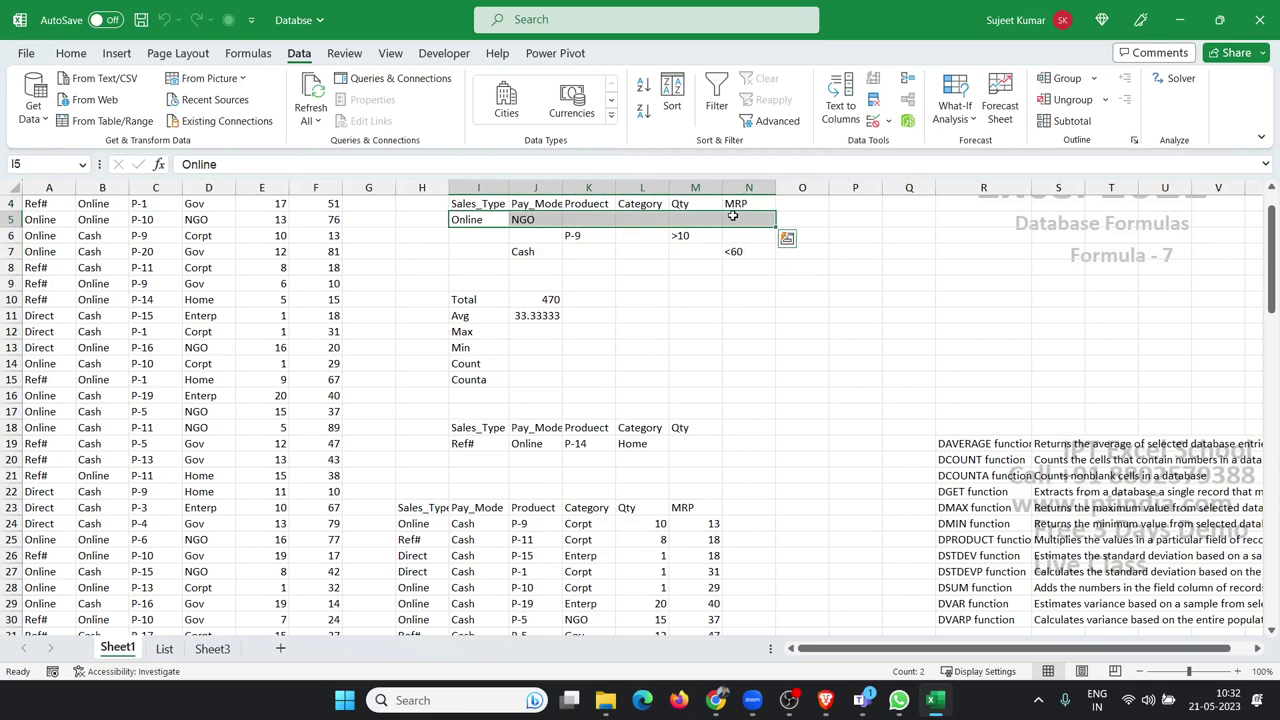
{"action": "left_click", "coordinate": [583, 237]}
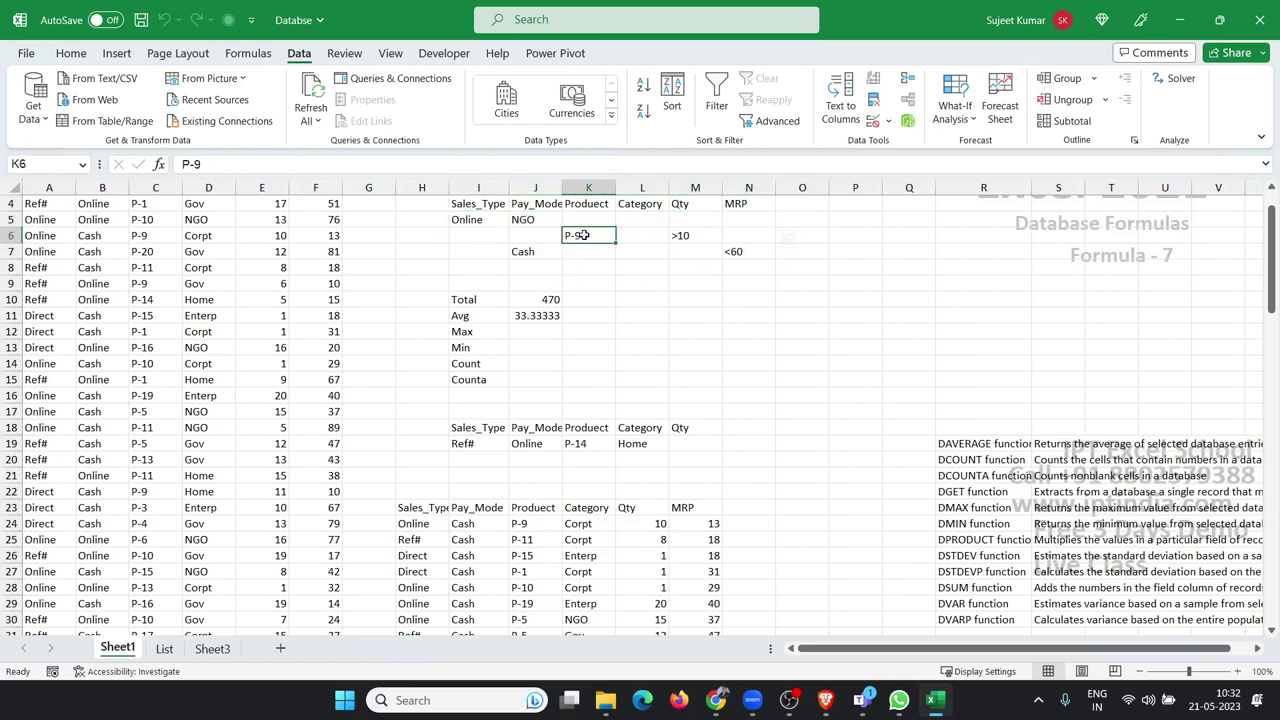
{"action": "left_click", "coordinate": [480, 234]}
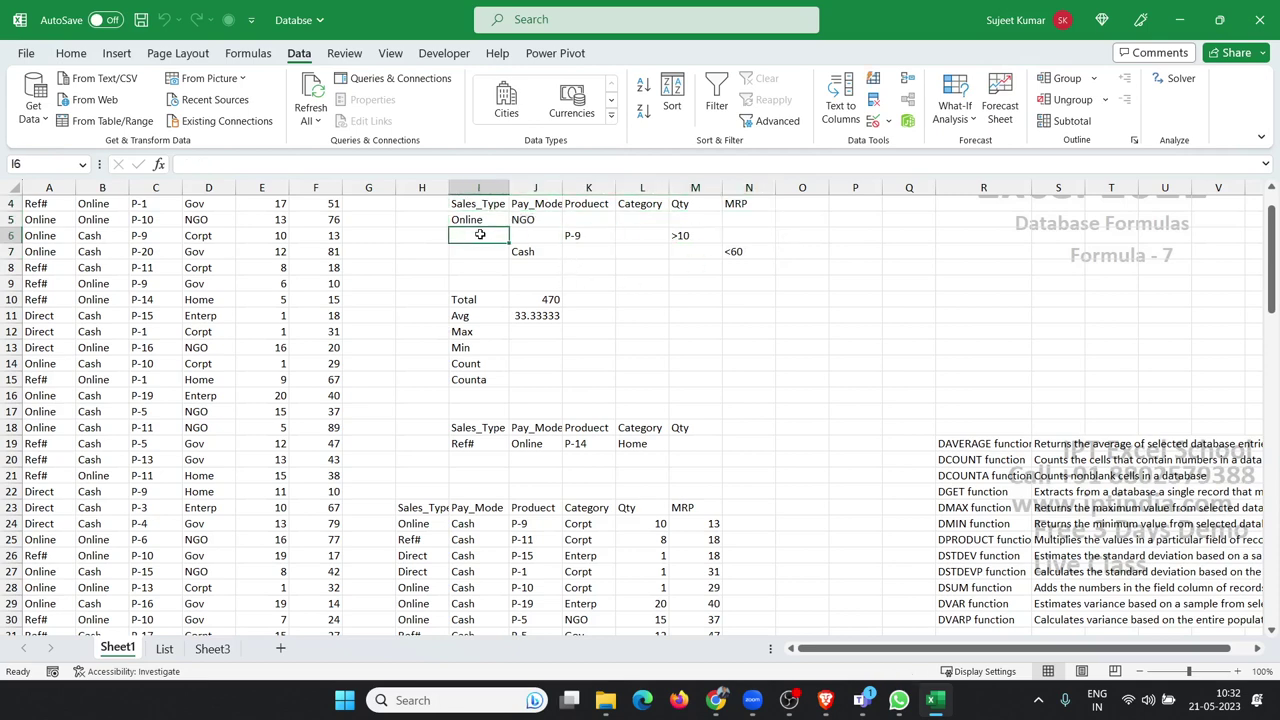
{"action": "left_click", "coordinate": [570, 234]}
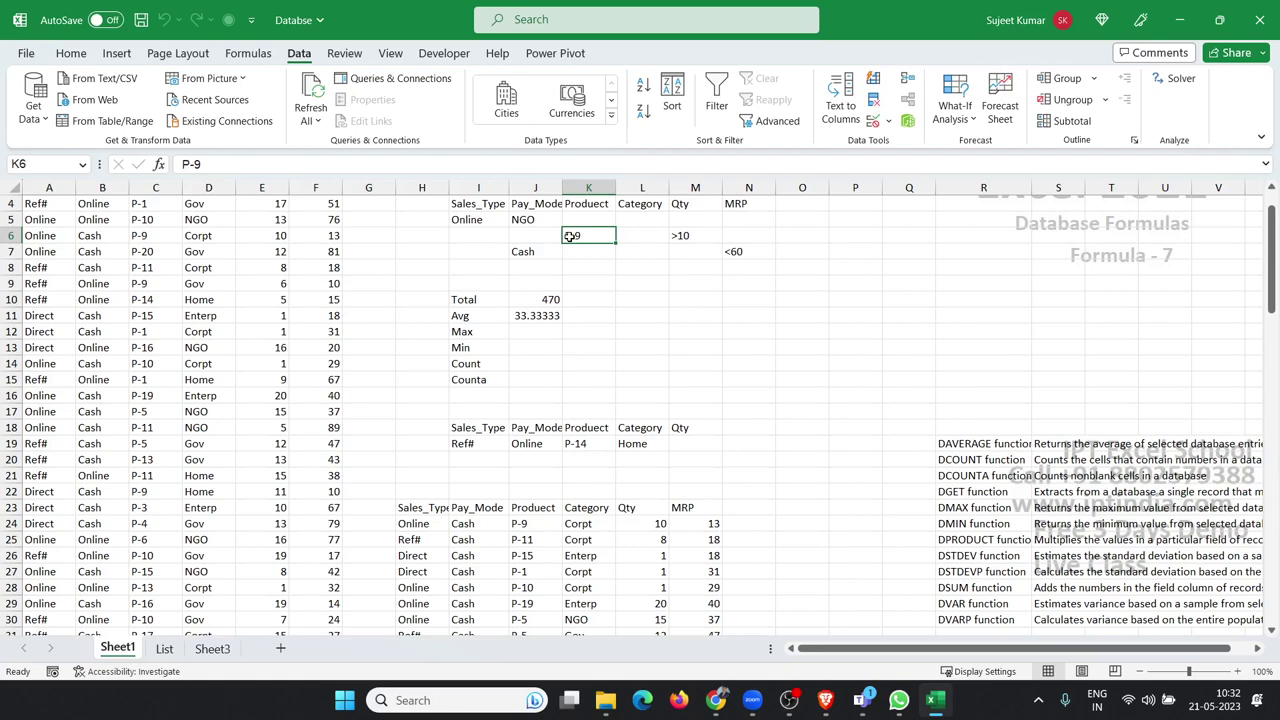
{"action": "left_click", "coordinate": [696, 231]}
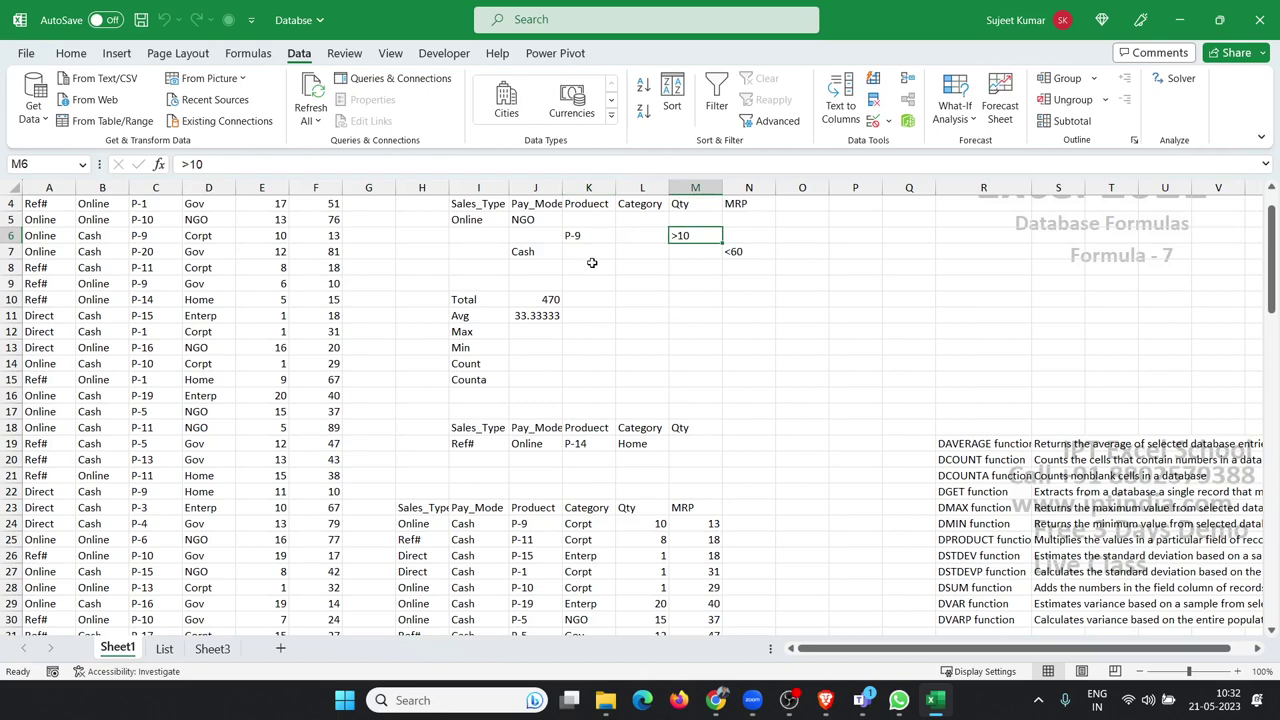
{"action": "left_click", "coordinate": [551, 254]}
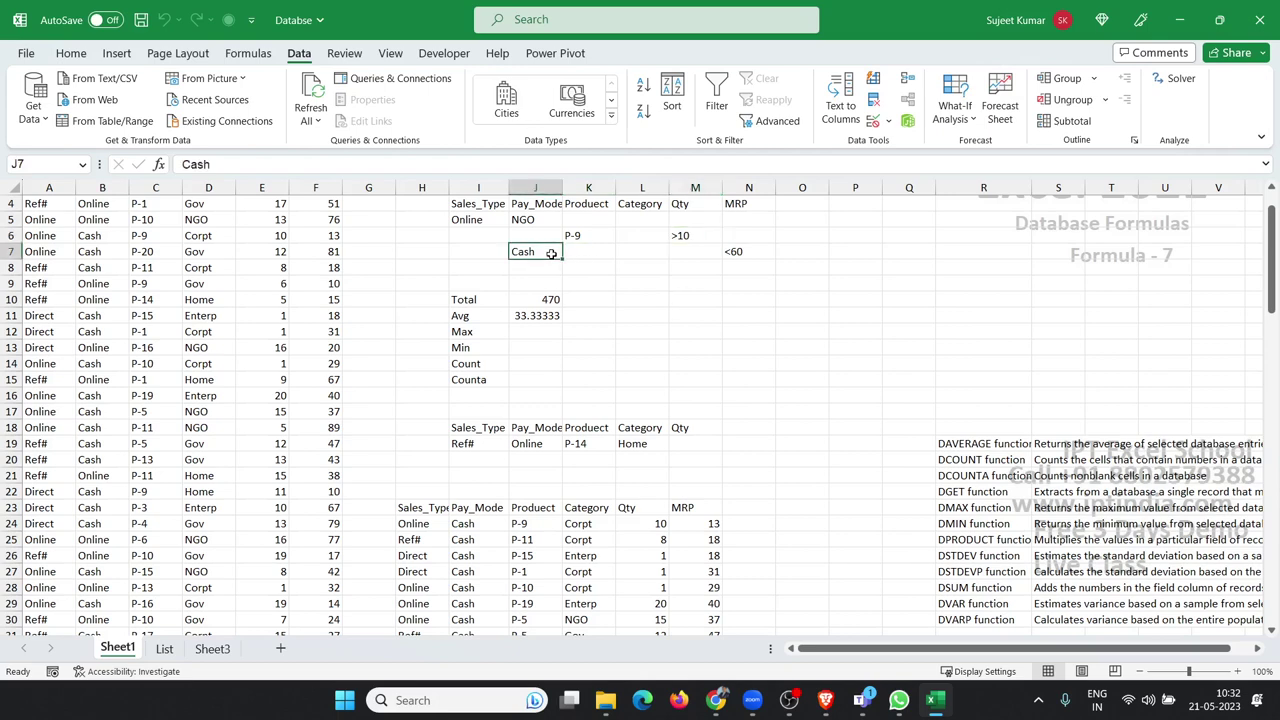
{"action": "left_click", "coordinate": [737, 253]}
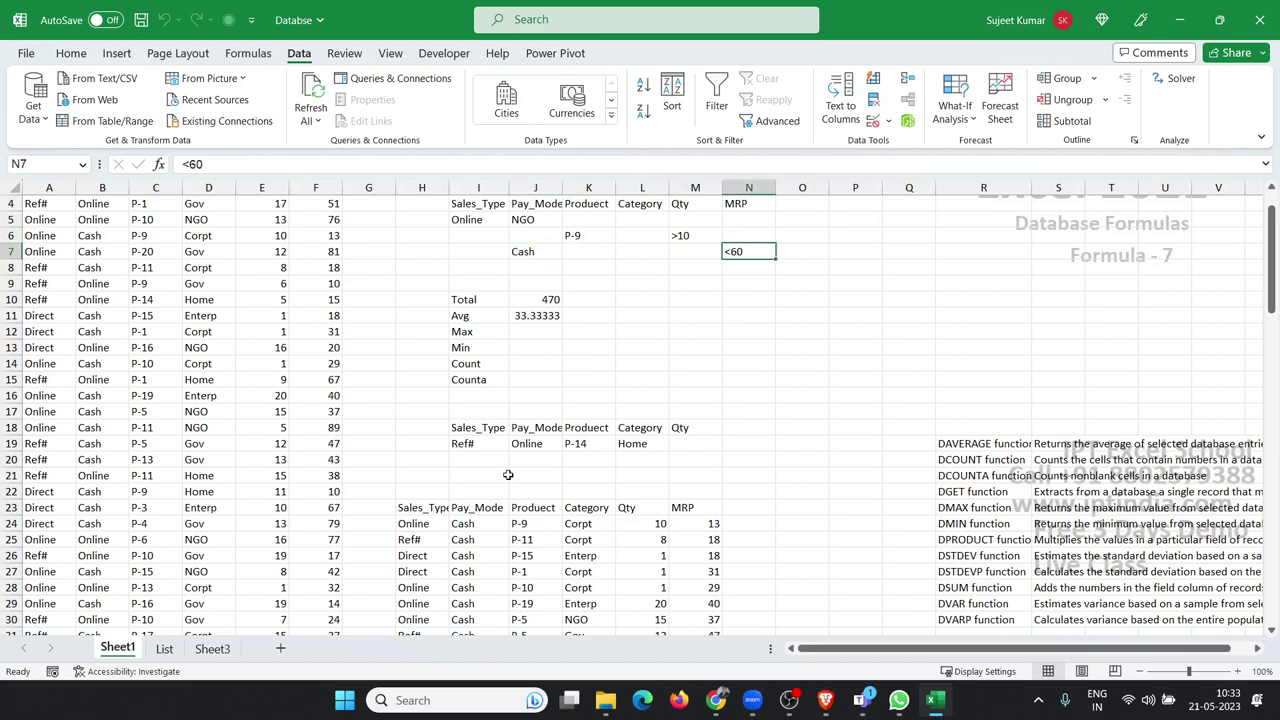
{"action": "scroll", "coordinate": [508, 474], "scroll_direction": "down", "scroll_amount": 4}
{"action": "scroll", "coordinate": [508, 474], "scroll_direction": "up", "scroll_amount": 3}
{"action": "scroll", "coordinate": [510, 470], "scroll_direction": "down", "scroll_amount": 4}
{"action": "scroll", "coordinate": [512, 460], "scroll_direction": "up", "scroll_amount": 4}
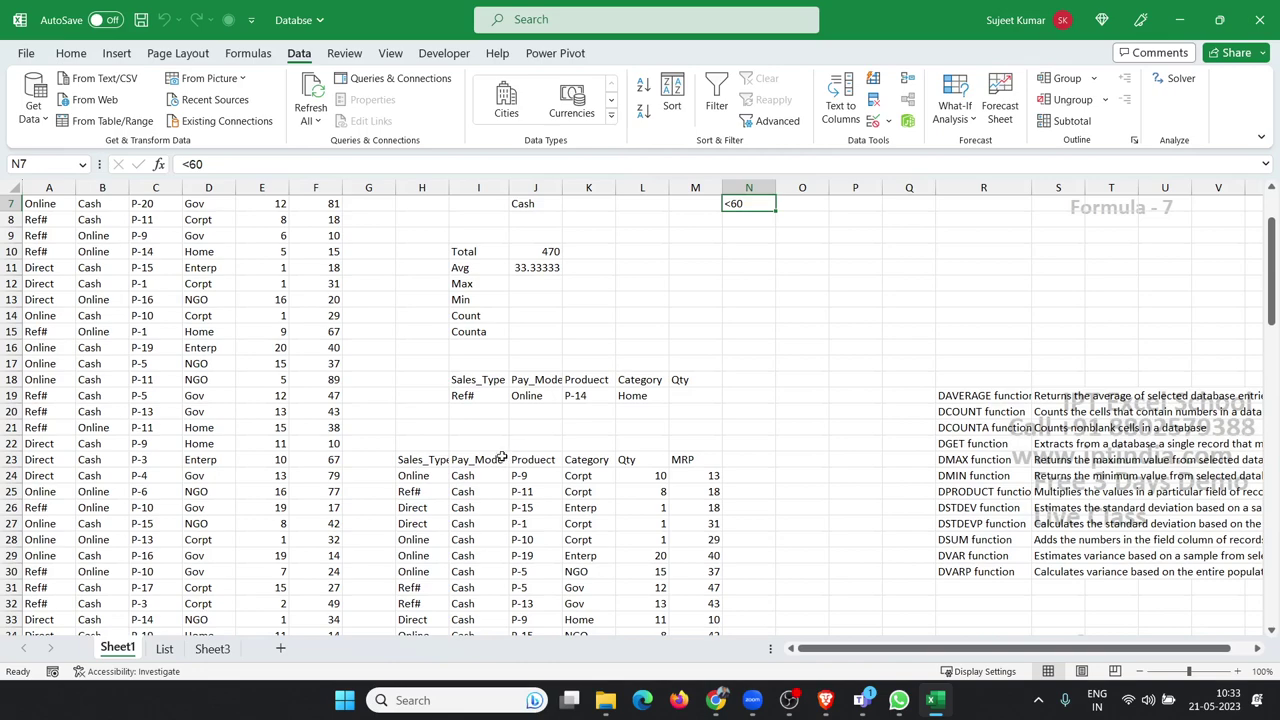
Step: Delete the extracted records table in H23:M65
{"action": "left_click", "coordinate": [432, 458]}
{"action": "key", "text": "ctrl+shift+Right"}
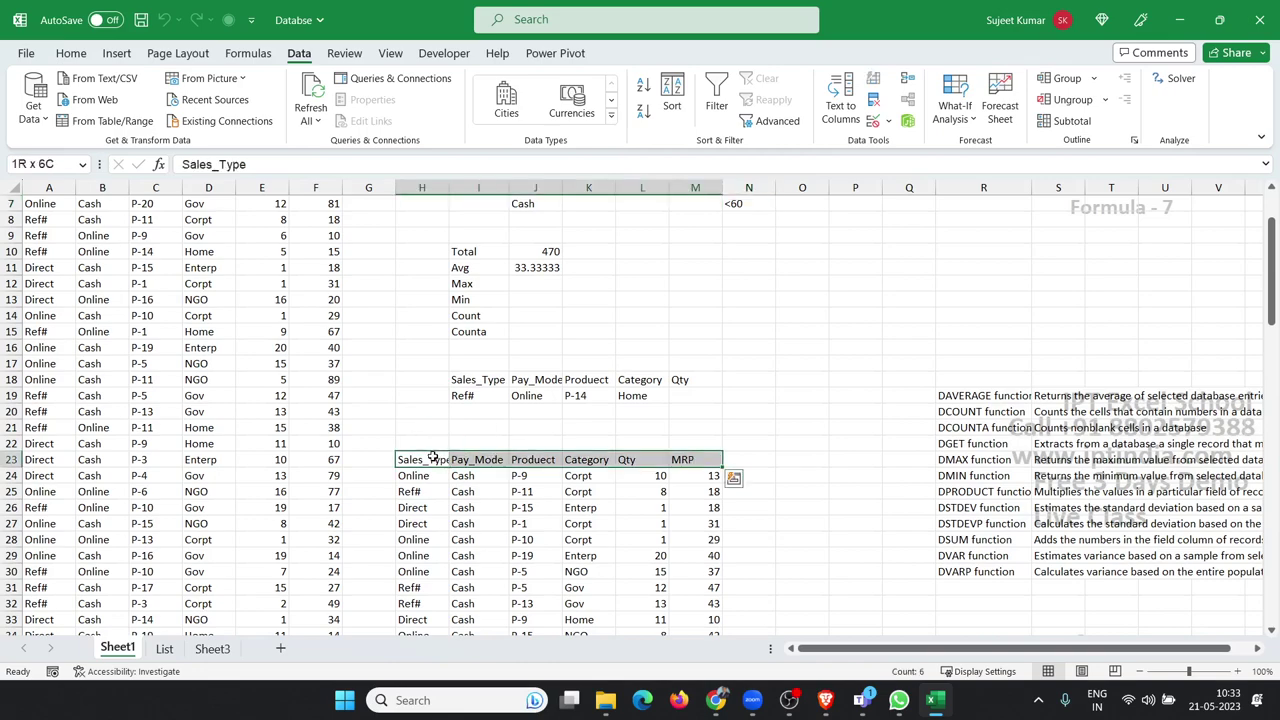
{"action": "key", "text": "ctrl+shift+Down"}
{"action": "key", "text": "Delete"}
{"action": "key", "text": "ctrl+Up"}
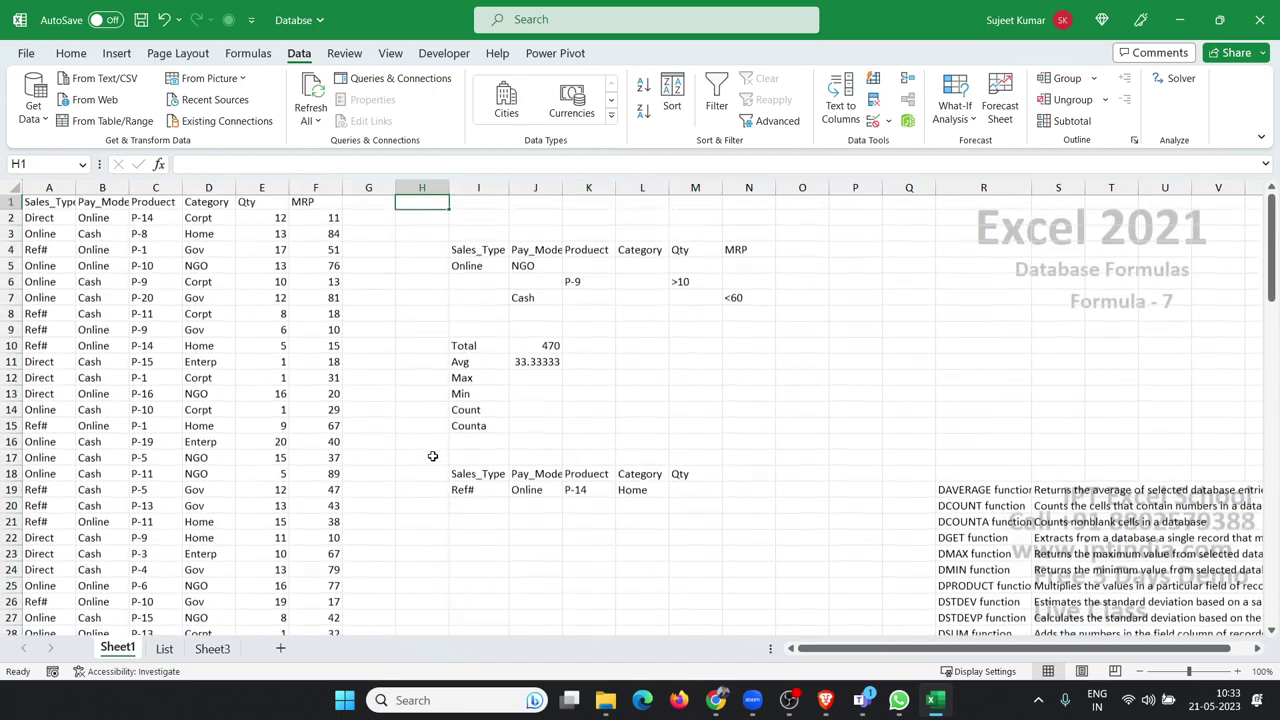
Step: In J12, start a DMAX formula over the database range A1:F109
{"action": "key", "text": "Down"}
{"action": "key", "text": "Down"}
{"action": "key", "text": "Down"}
{"action": "key", "text": "Down"}
{"action": "key", "text": "Down"}
{"action": "key", "text": "Down"}
{"action": "key", "text": "Down"}
{"action": "key", "text": "Down"}
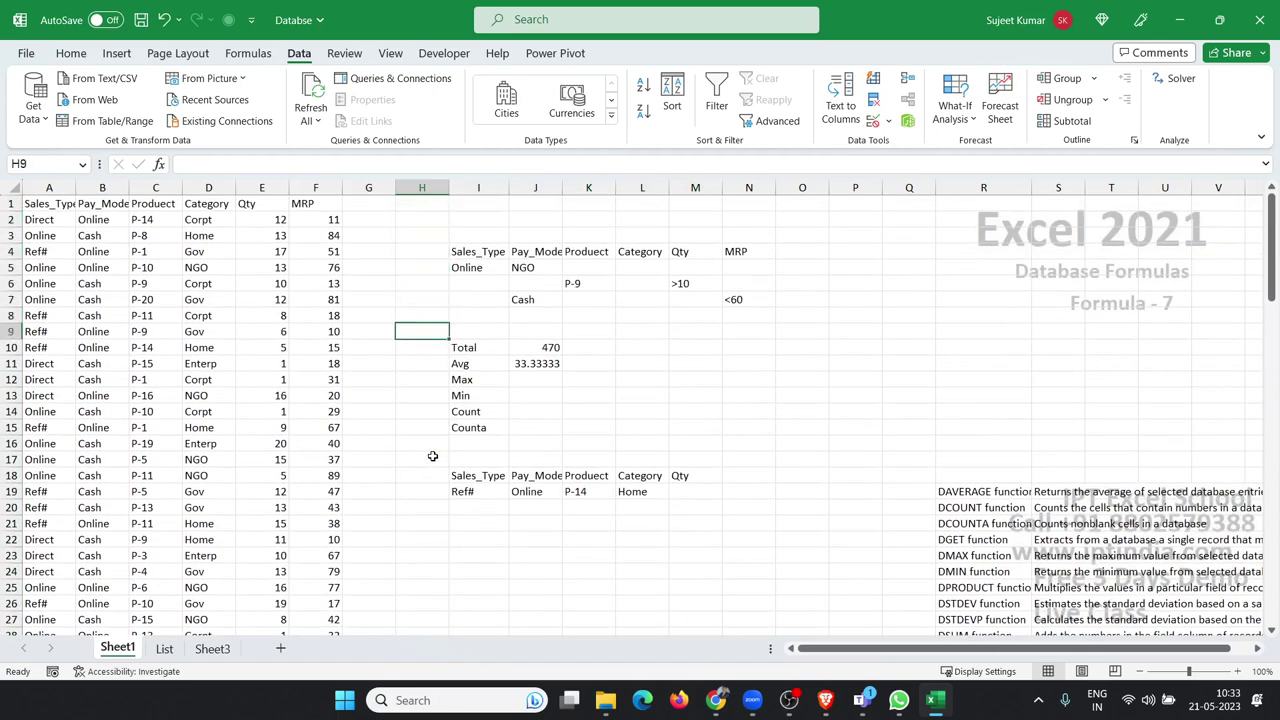
{"action": "key", "text": "Down"}
{"action": "key", "text": "Down"}
{"action": "key", "text": "Down"}
{"action": "key", "text": "Right"}
{"action": "key", "text": "Right"}
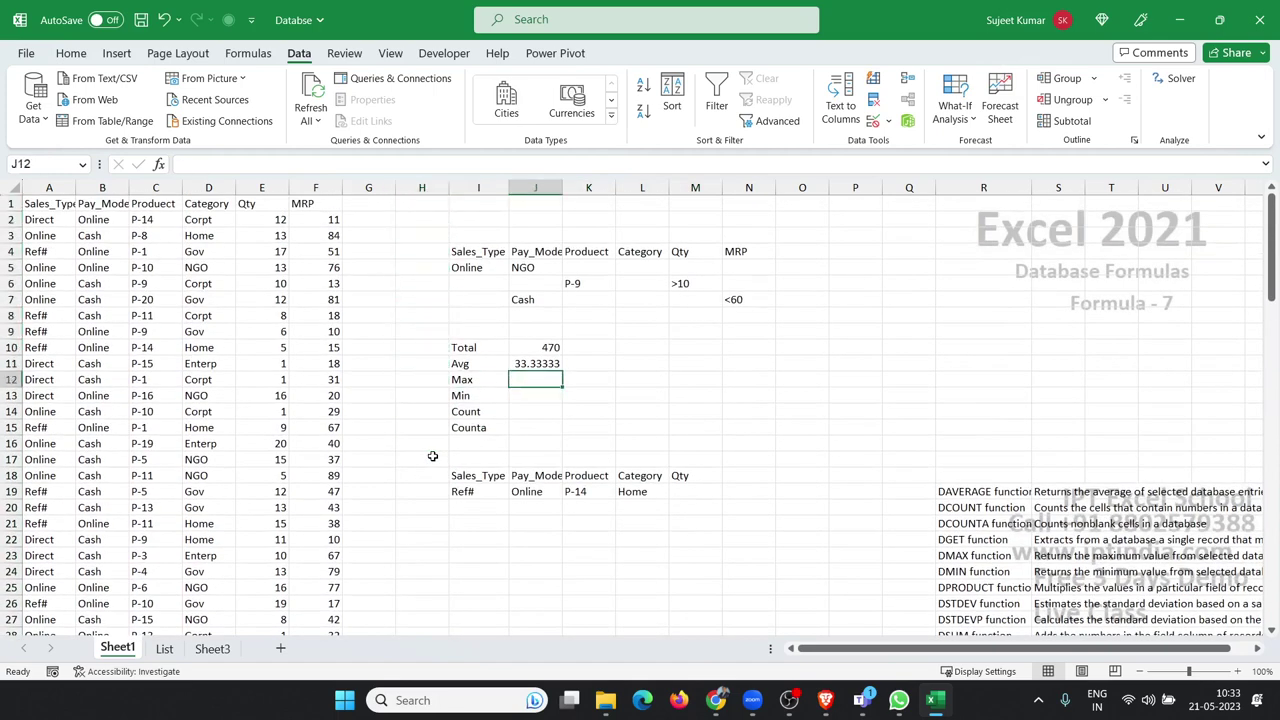
{"action": "type", "text": "=dma"}
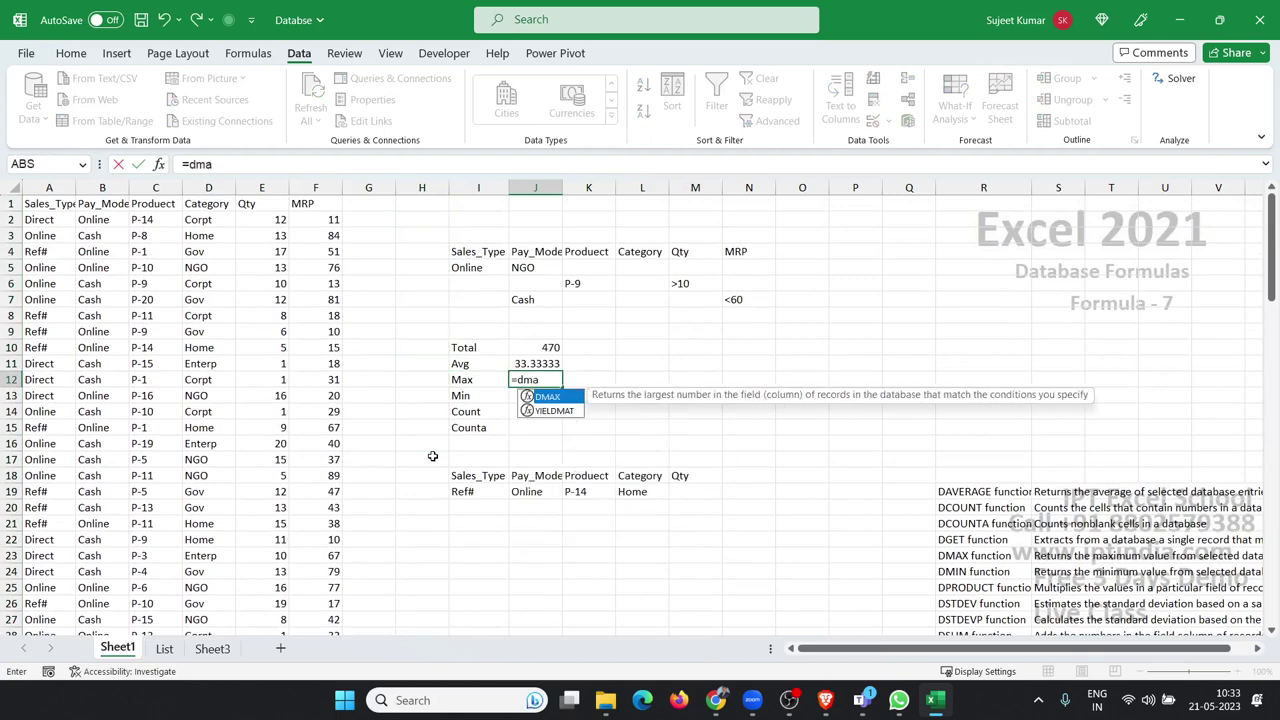
{"action": "key", "text": "Tab"}
{"action": "key", "text": "Left"}
{"action": "key", "text": "Home"}
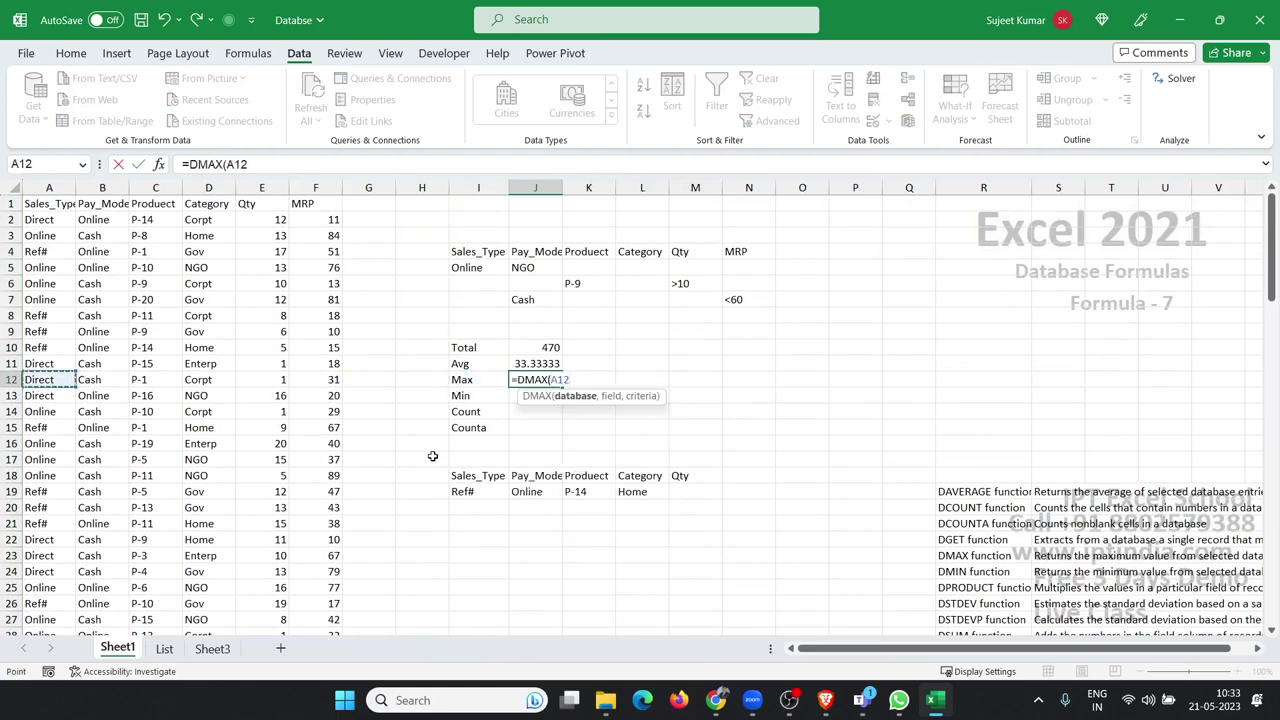
{"action": "key", "text": "ctrl+Up"}
{"action": "key", "text": "ctrl+shift+Down"}
{"action": "key", "text": "ctrl+shift+Right"}
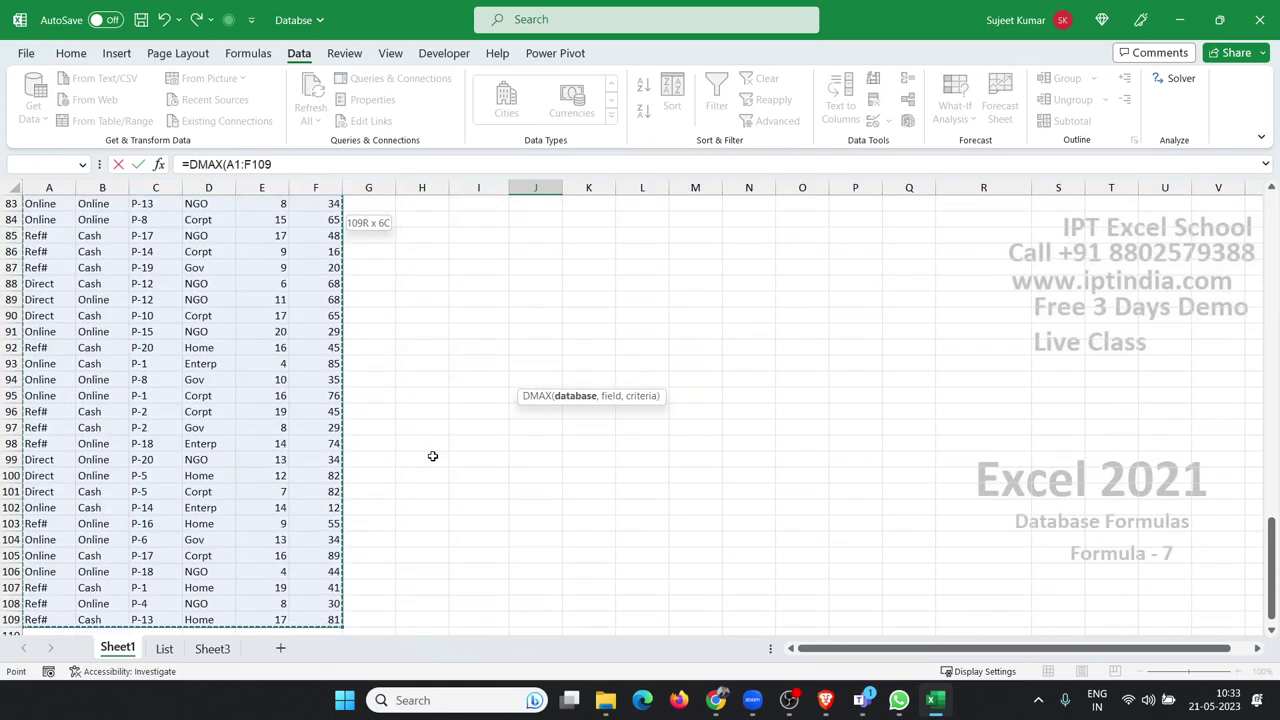
{"action": "type", "text": ","}
Step: Complete DMAX with MRP as the field and the Criteria block, returning 62
{"action": "key", "text": "Up"}
{"action": "key", "text": "Up"}
{"action": "key", "text": "Up"}
{"action": "key", "text": "Up"}
{"action": "key", "text": "Up"}
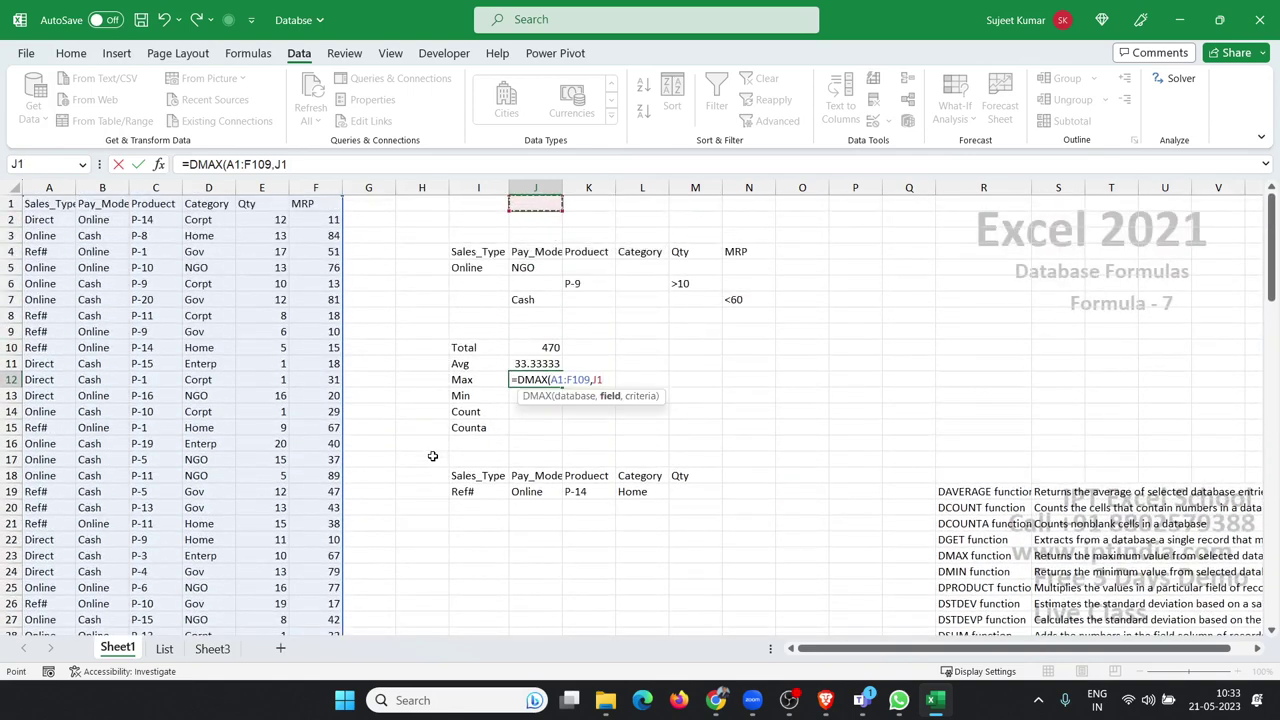
{"action": "key", "text": "Left"}
{"action": "key", "text": "Left"}
{"action": "key", "text": "Left"}
{"action": "key", "text": "Left"}
{"action": "key", "text": "Left"}
{"action": "key", "text": "Right"}
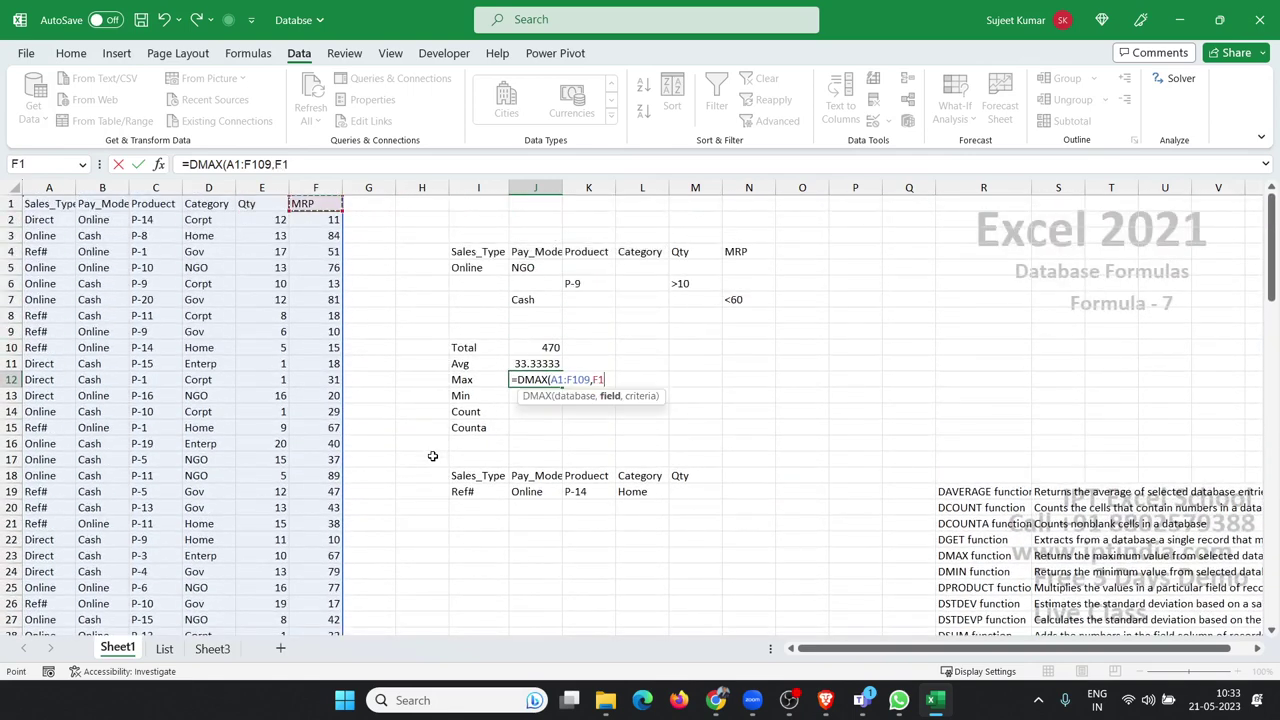
{"action": "type", "text": ","}
{"action": "key", "text": "Up"}
{"action": "key", "text": "Up"}
{"action": "key", "text": "Up"}
{"action": "key", "text": "Up"}
{"action": "key", "text": "Up"}
{"action": "key", "text": "Up"}
{"action": "key", "text": "Up"}
{"action": "key", "text": "Left"}
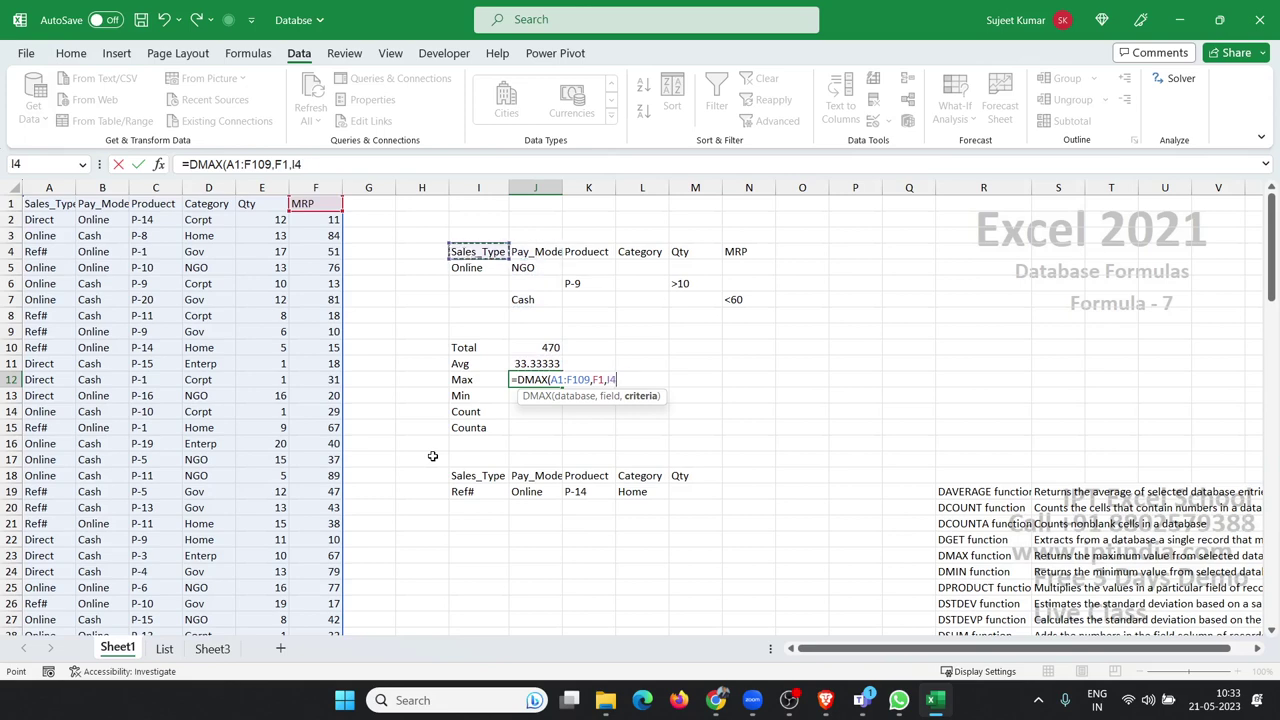
{"action": "key", "text": "shift+Right"}
{"action": "key", "text": "shift+Right"}
{"action": "key", "text": "shift+Right"}
{"action": "key", "text": "shift+Right"}
{"action": "key", "text": "shift+Right"}
{"action": "key", "text": "shift+Down"}
{"action": "key", "text": "shift+Down"}
{"action": "key", "text": "shift+Down"}
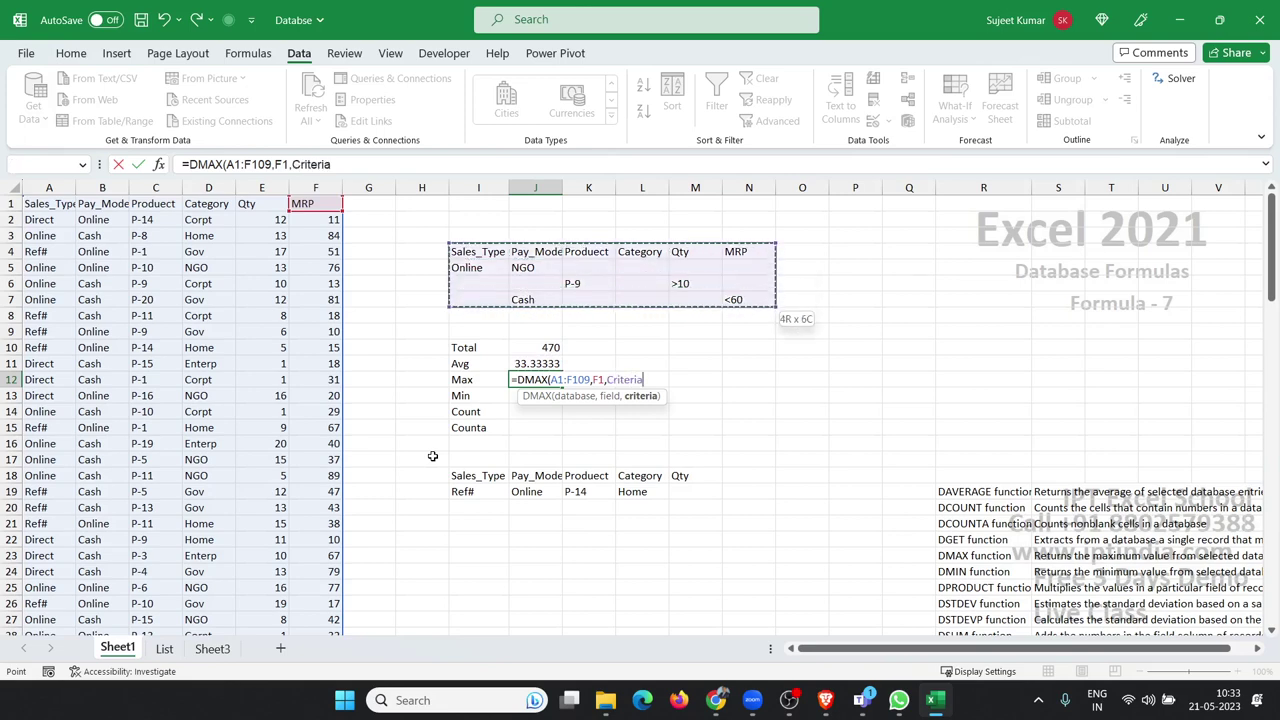
{"action": "key", "text": "Return"}
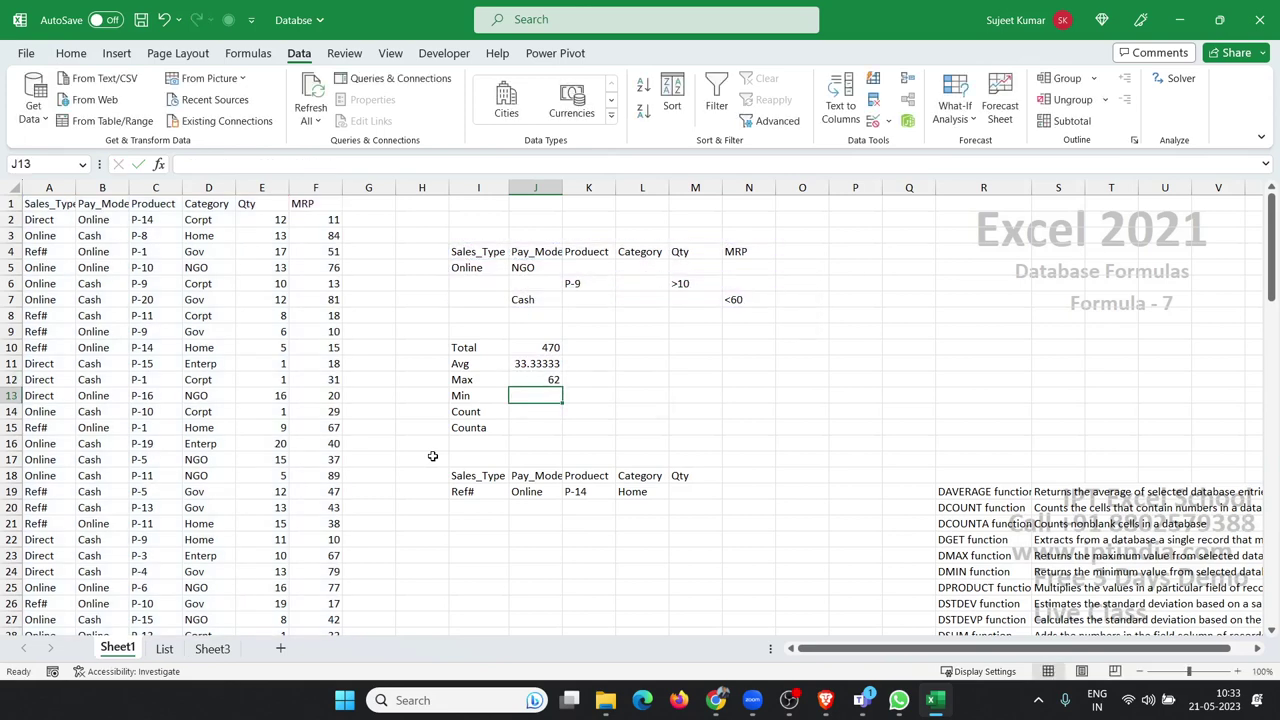
{"action": "key", "text": "Down"}
{"action": "key", "text": "Down"}
{"action": "key", "text": "Down"}
{"action": "key", "text": "Down"}
{"action": "key", "text": "Down"}
{"action": "key", "text": "Down"}
Step: In M19, start a DGET formula over the database range A1:F109
{"action": "key", "text": "Right"}
{"action": "key", "text": "Right"}
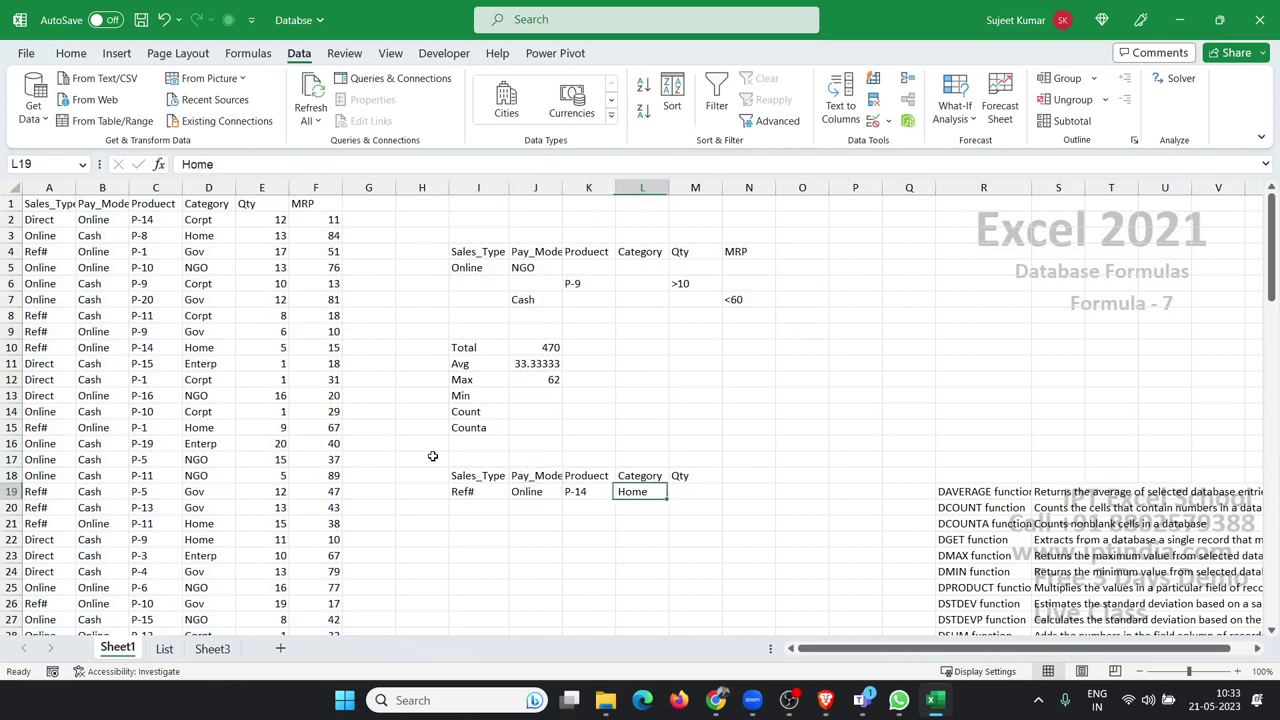
{"action": "key", "text": "Right"}
{"action": "type", "text": "=g"}
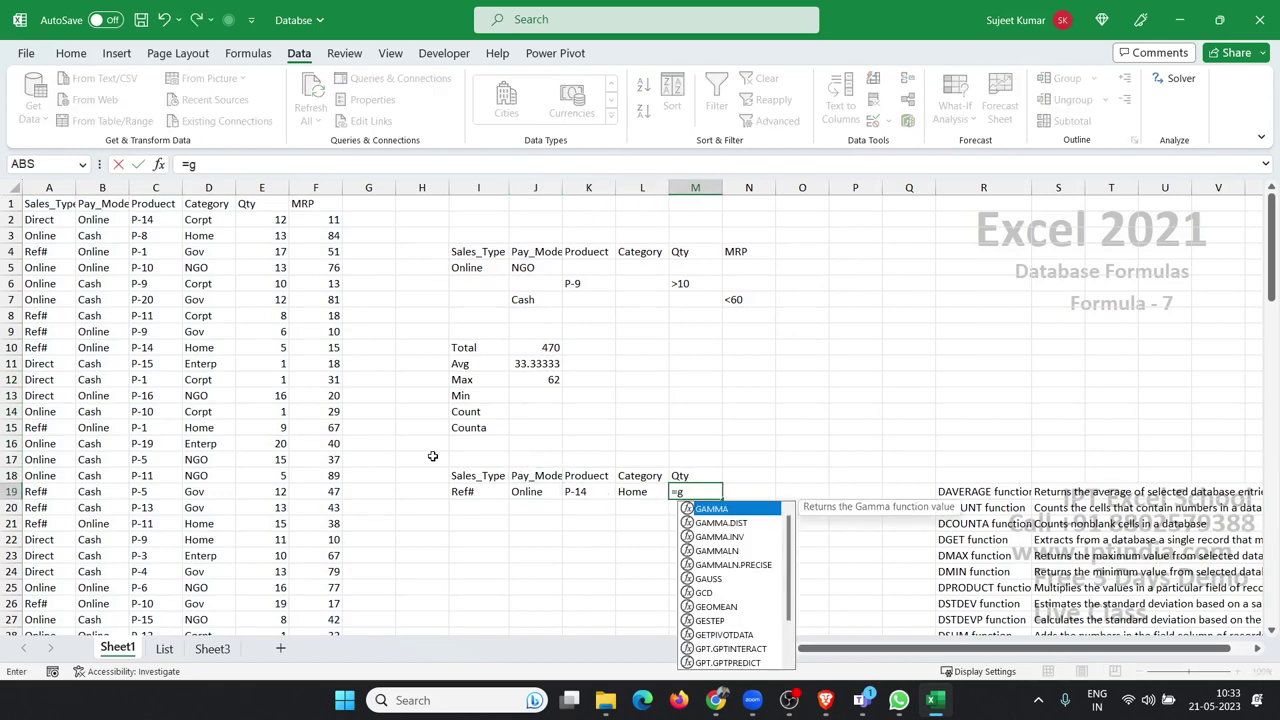
{"action": "key", "text": "BackSpace"}
{"action": "type", "text": "dg"}
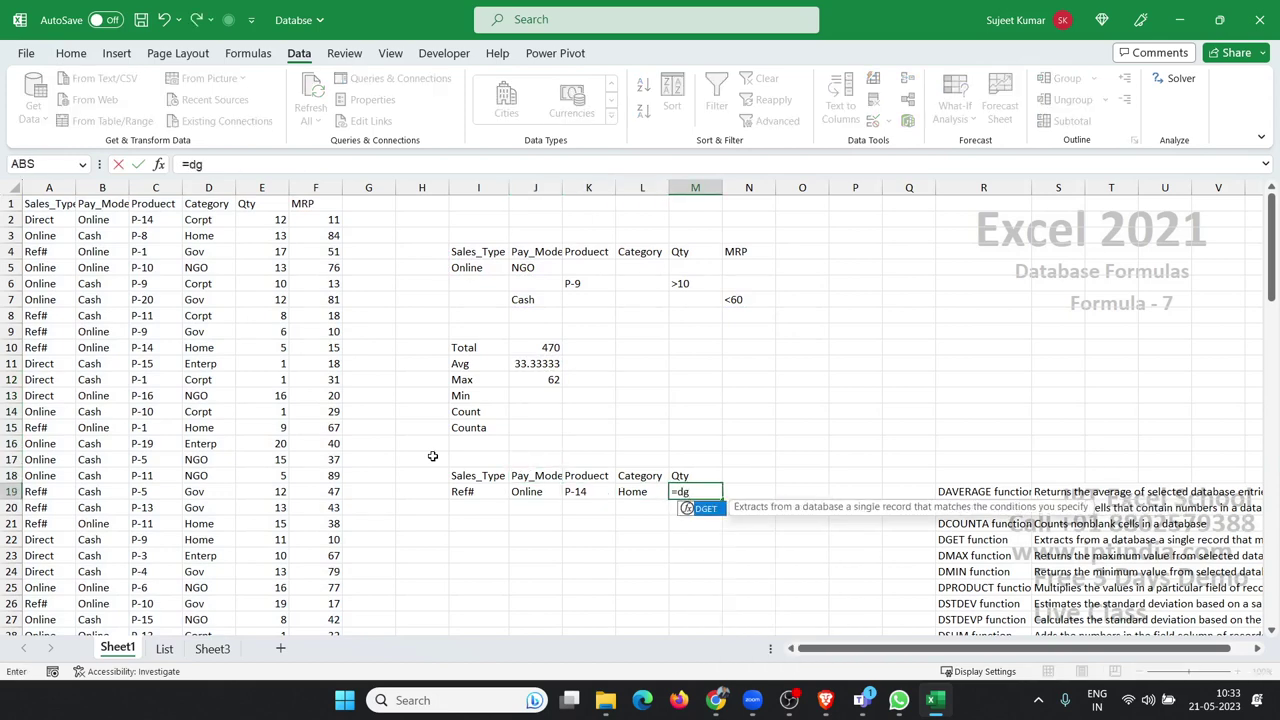
{"action": "key", "text": "Tab"}
{"action": "key", "text": "Left"}
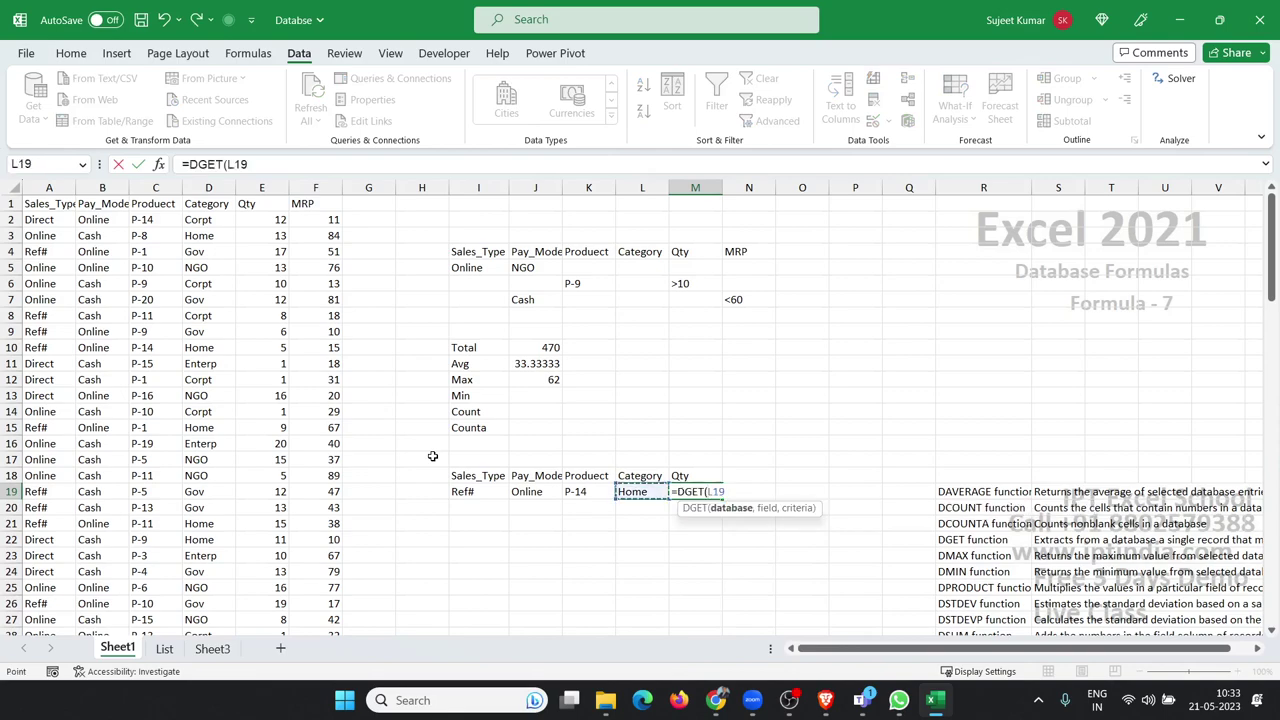
{"action": "key", "text": "ctrl+Left"}
{"action": "key", "text": "ctrl+Up"}
{"action": "key", "text": "ctrl+shift+Right"}
{"action": "key", "text": "ctrl+shift+Down"}
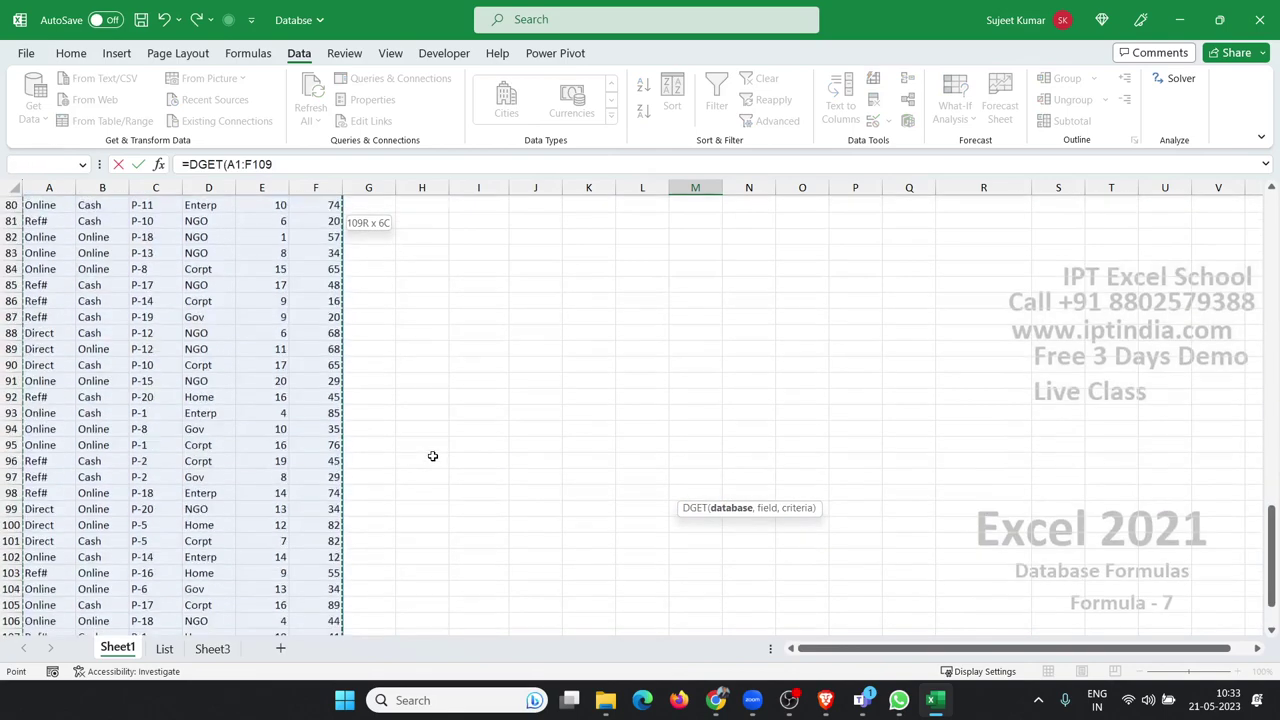
{"action": "type", "text": ","}
{"action": "key", "text": "Up"}
Step: Complete DGET with Qty field E1 and criteria I18:L19, returning 5
{"action": "key", "text": "Up"}
{"action": "key", "text": "Up"}
{"action": "key", "text": "Up"}
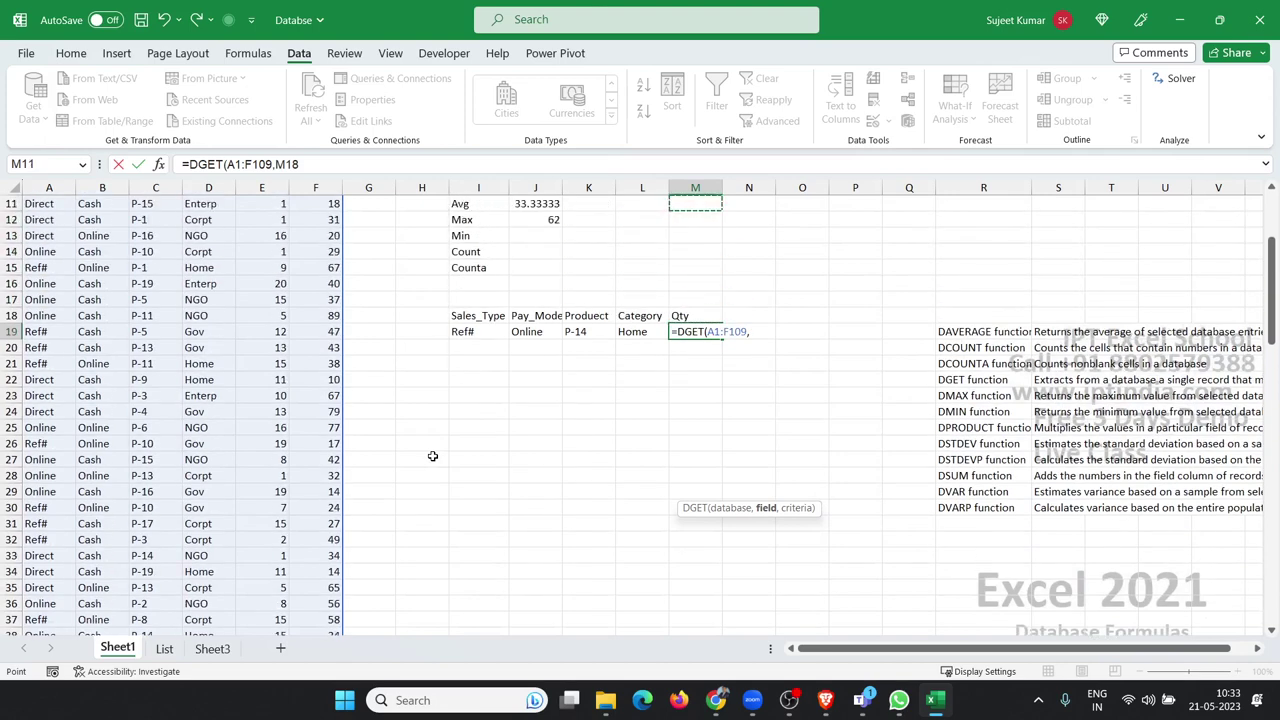
{"action": "key", "text": "Up"}
{"action": "key", "text": "Up"}
{"action": "key", "text": "Up"}
{"action": "key", "text": "Left"}
{"action": "key", "text": "Left"}
{"action": "key", "text": "Left"}
{"action": "key", "text": "Left"}
{"action": "key", "text": "Left"}
{"action": "key", "text": "Left"}
{"action": "key", "text": "Left"}
{"action": "key", "text": "Left"}
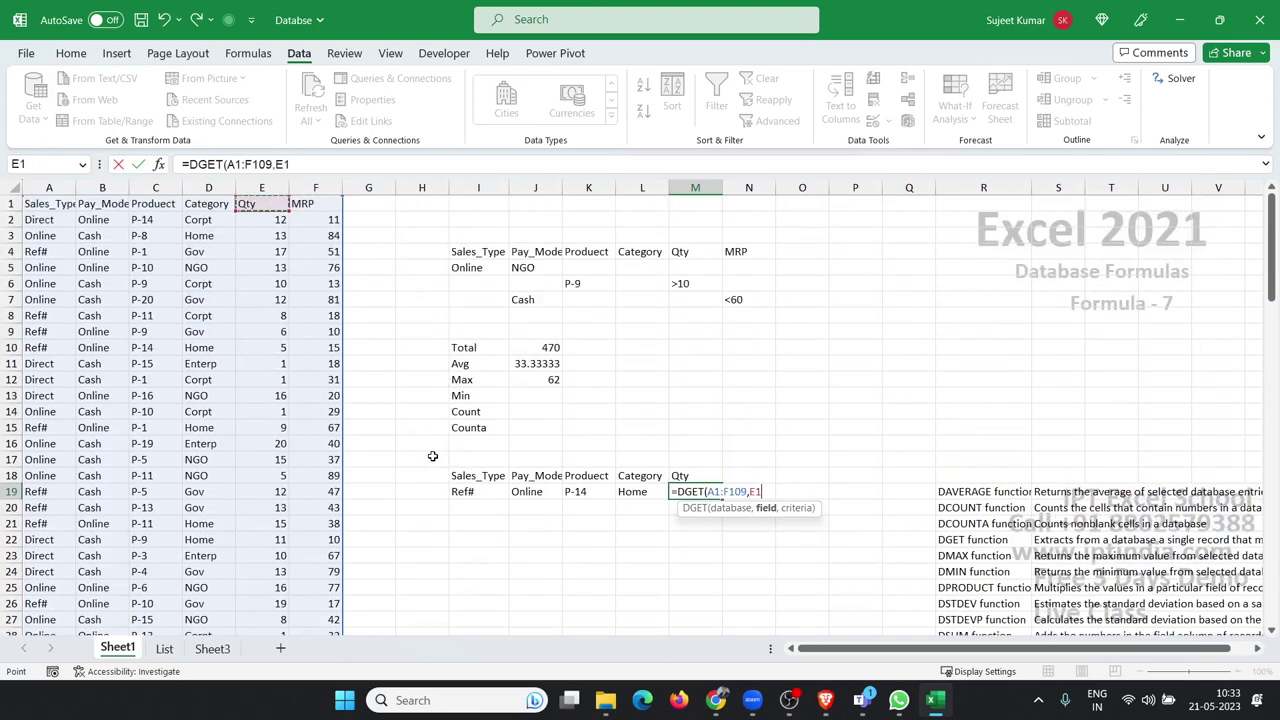
{"action": "type", "text": ","}
{"action": "key", "text": "Up"}
{"action": "key", "text": "Up"}
{"action": "key", "text": "Up"}
{"action": "key", "text": "Up"}
{"action": "key", "text": "Left"}
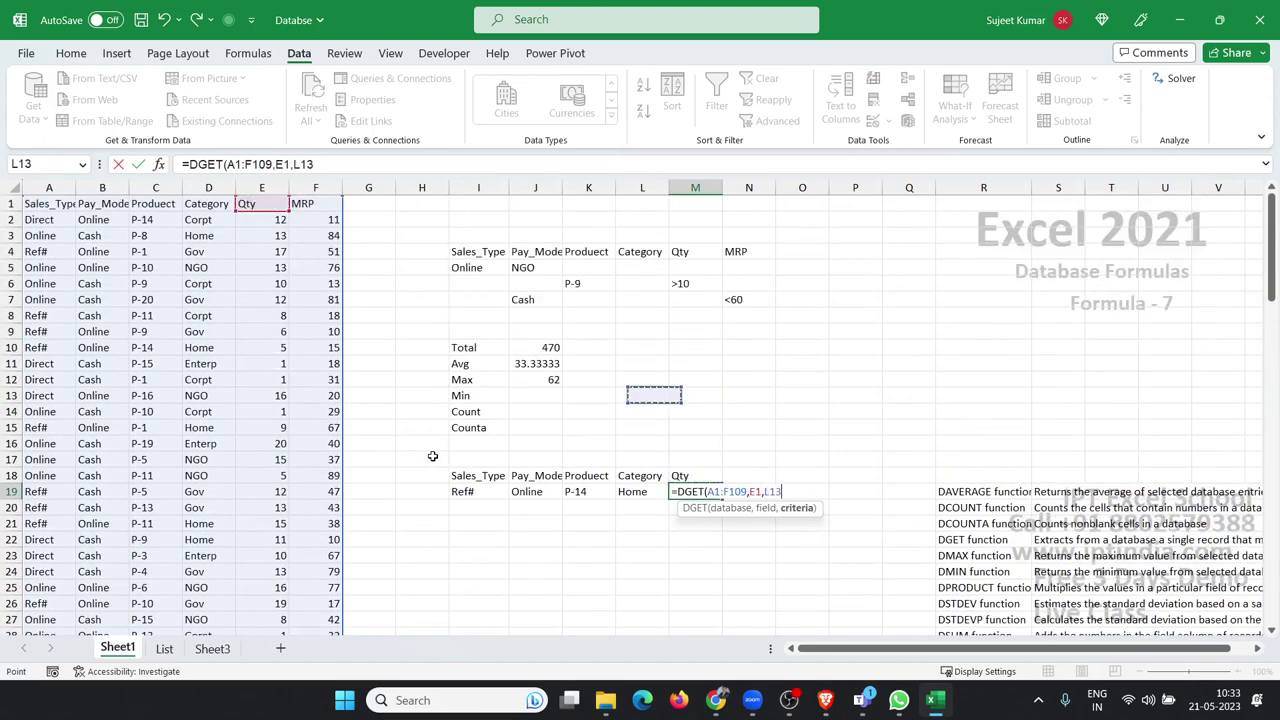
{"action": "key", "text": "Left"}
{"action": "key", "text": "Left"}
{"action": "key", "text": "Left"}
{"action": "key", "text": "Left"}
{"action": "key", "text": "Down"}
{"action": "key", "text": "Down"}
{"action": "key", "text": "Down"}
{"action": "key", "text": "Down"}
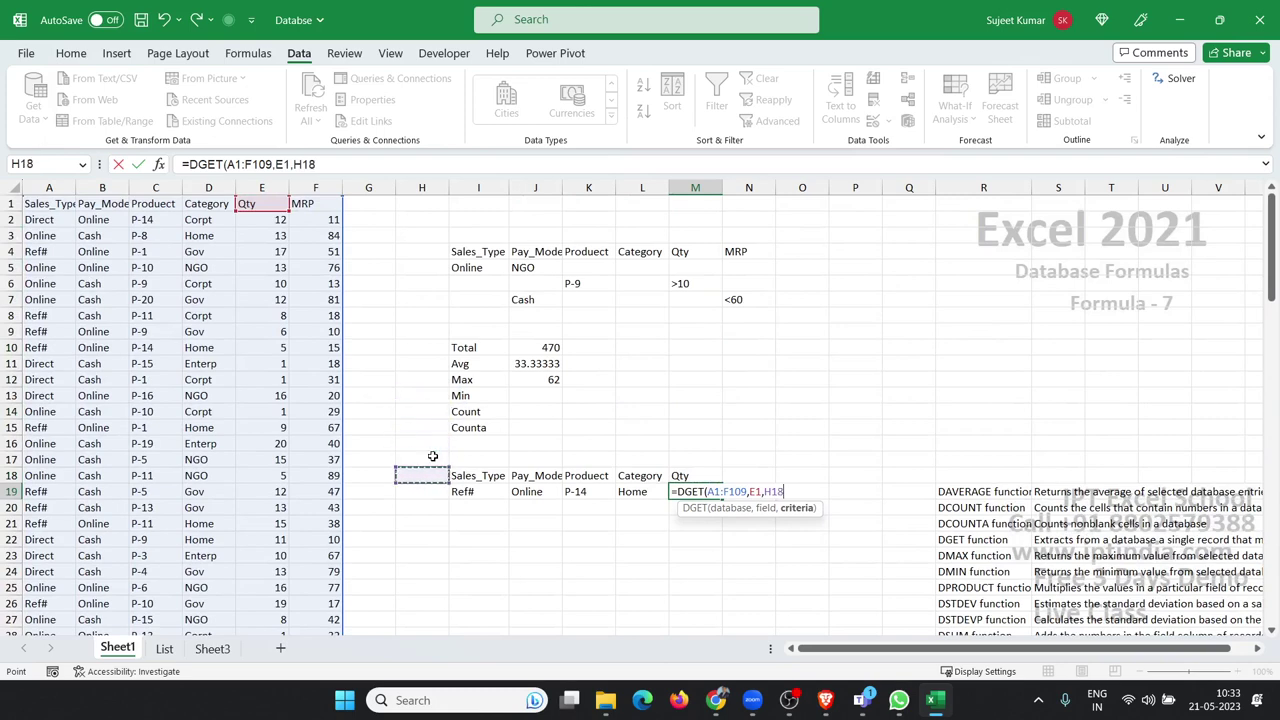
{"action": "key", "text": "Right"}
{"action": "key", "text": "shift+Right"}
{"action": "key", "text": "shift+Right"}
{"action": "key", "text": "shift+Right"}
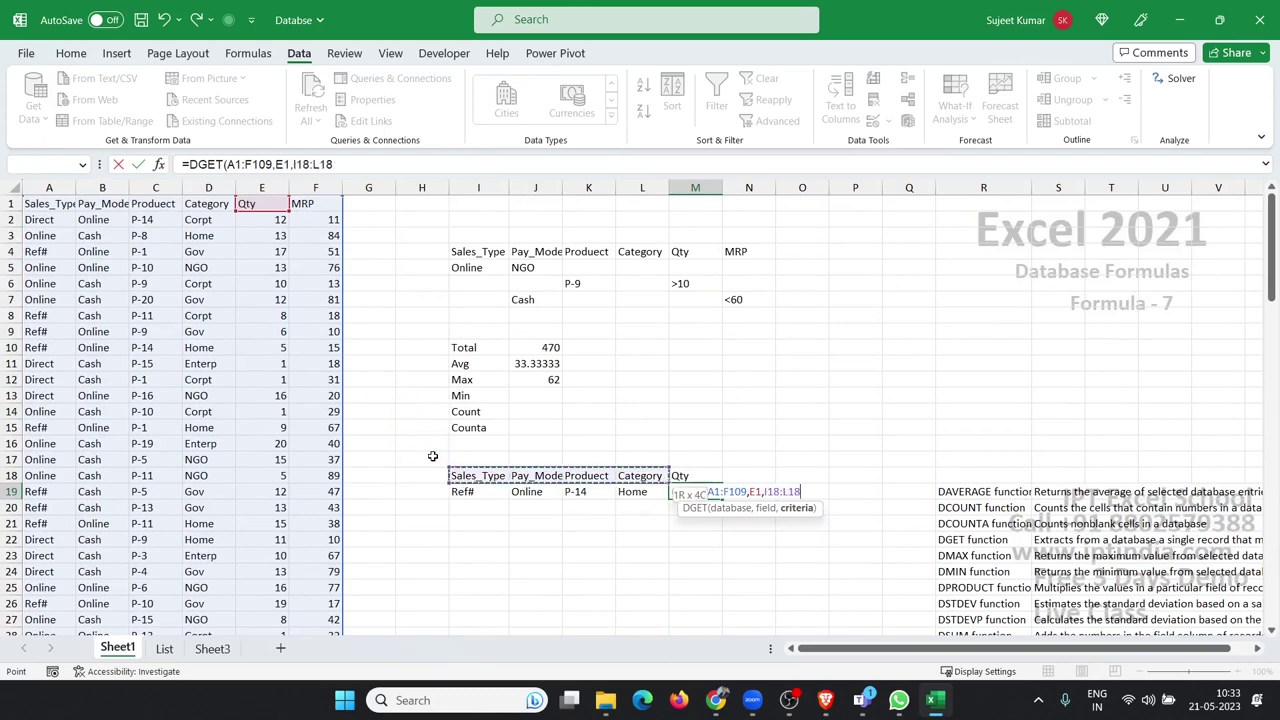
{"action": "key", "text": "shift+Down"}
{"action": "key", "text": "Return"}
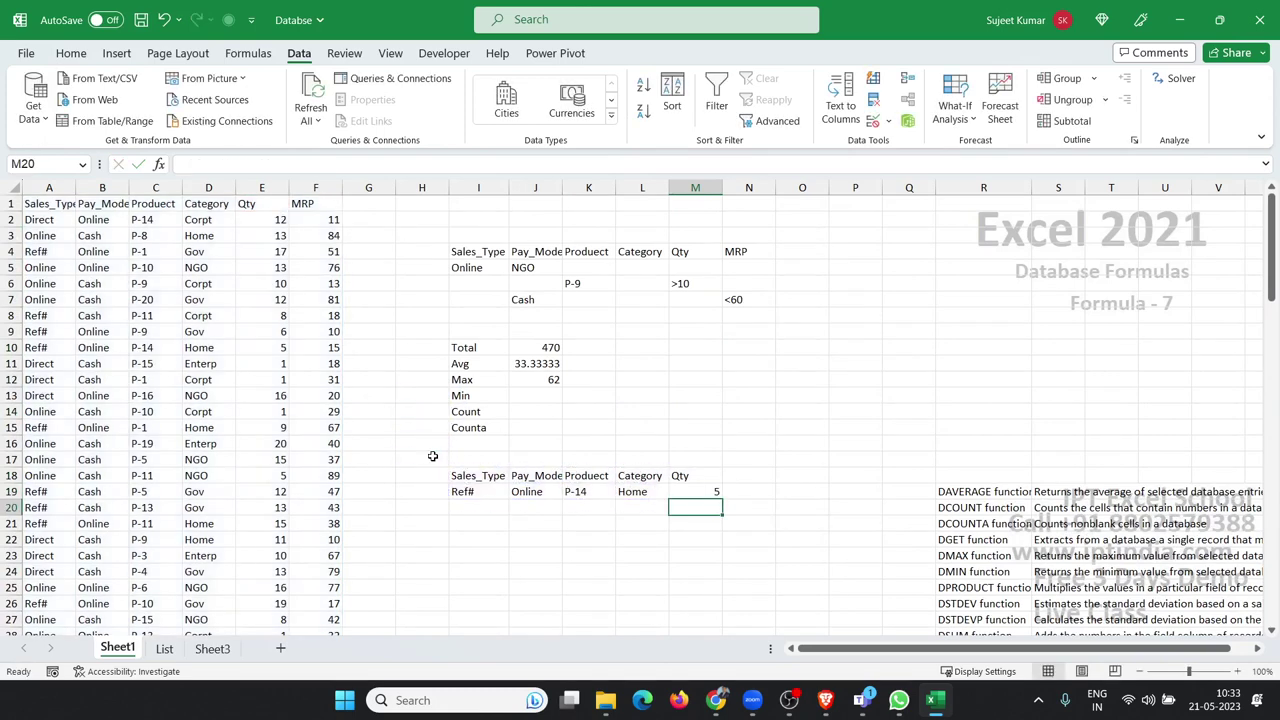
{"action": "key", "text": "Up"}
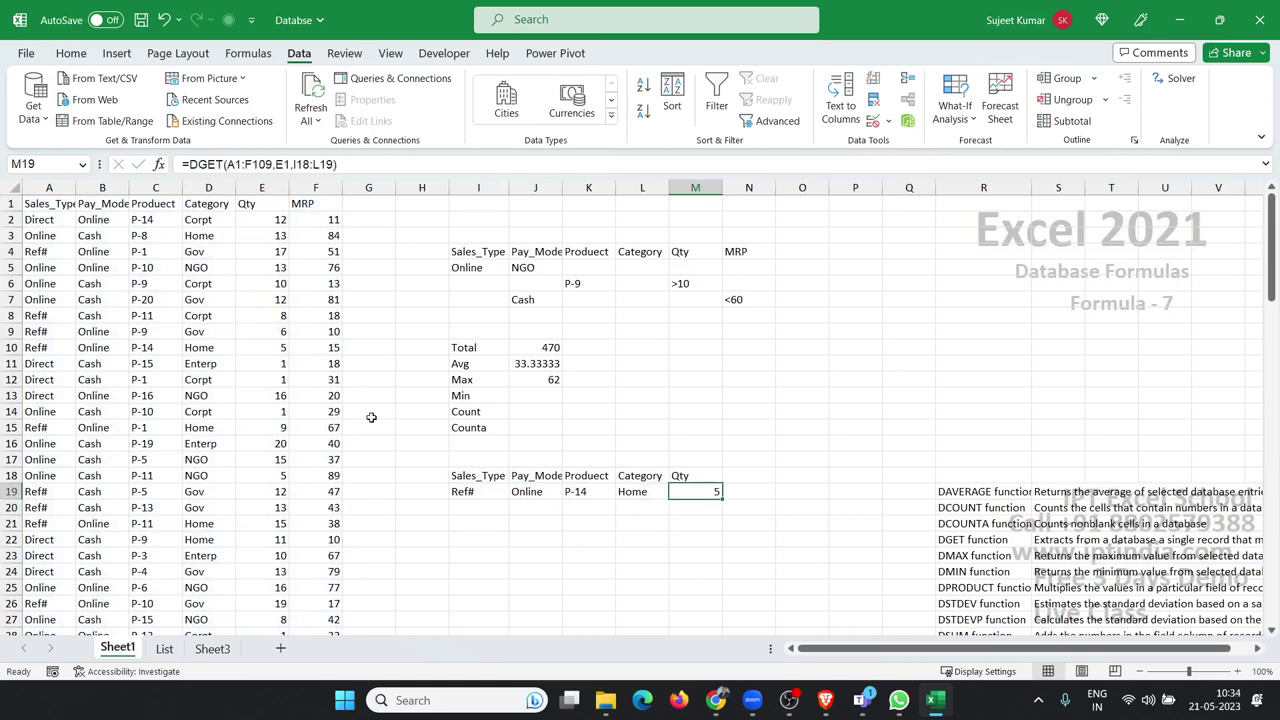
Step: Fill A10:D10 down into row 11 to trigger #NUM!, then undo it
{"action": "left_click_drag", "start_coordinate": [266, 350], "coordinate": [6, 349]}
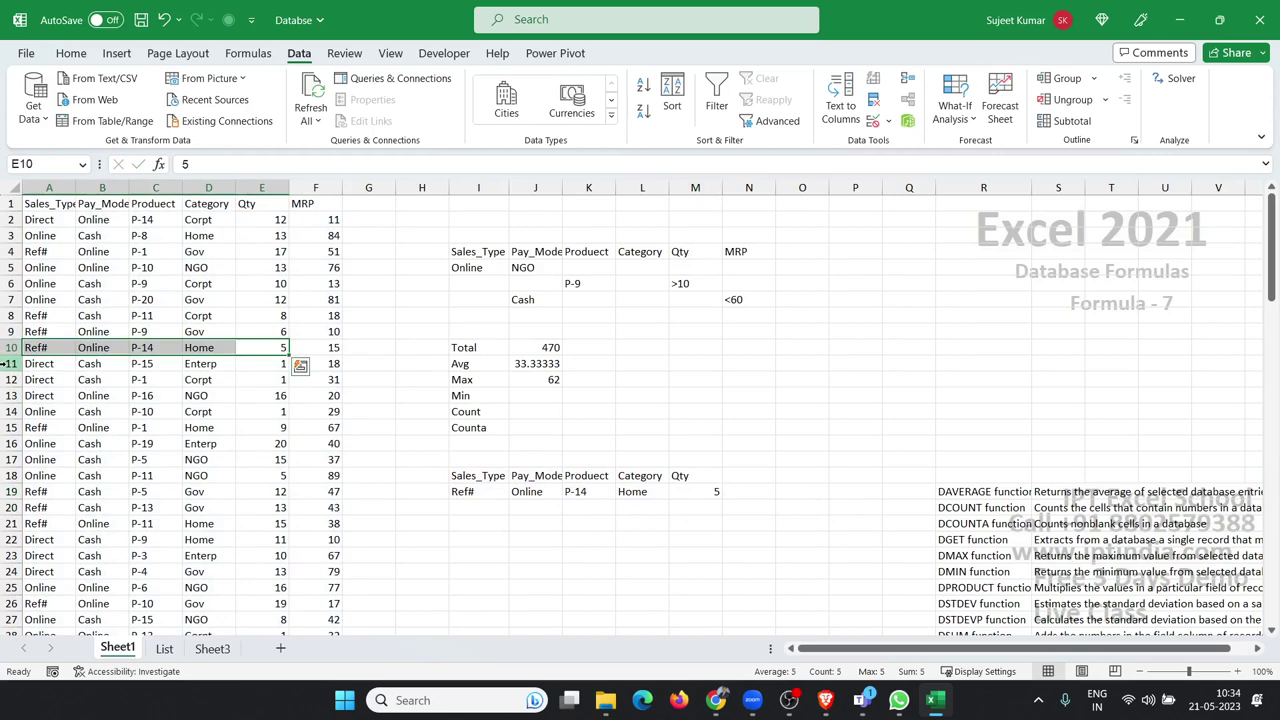
{"action": "key", "text": "Left"}
{"action": "key", "text": "Left"}
{"action": "key", "text": "Left"}
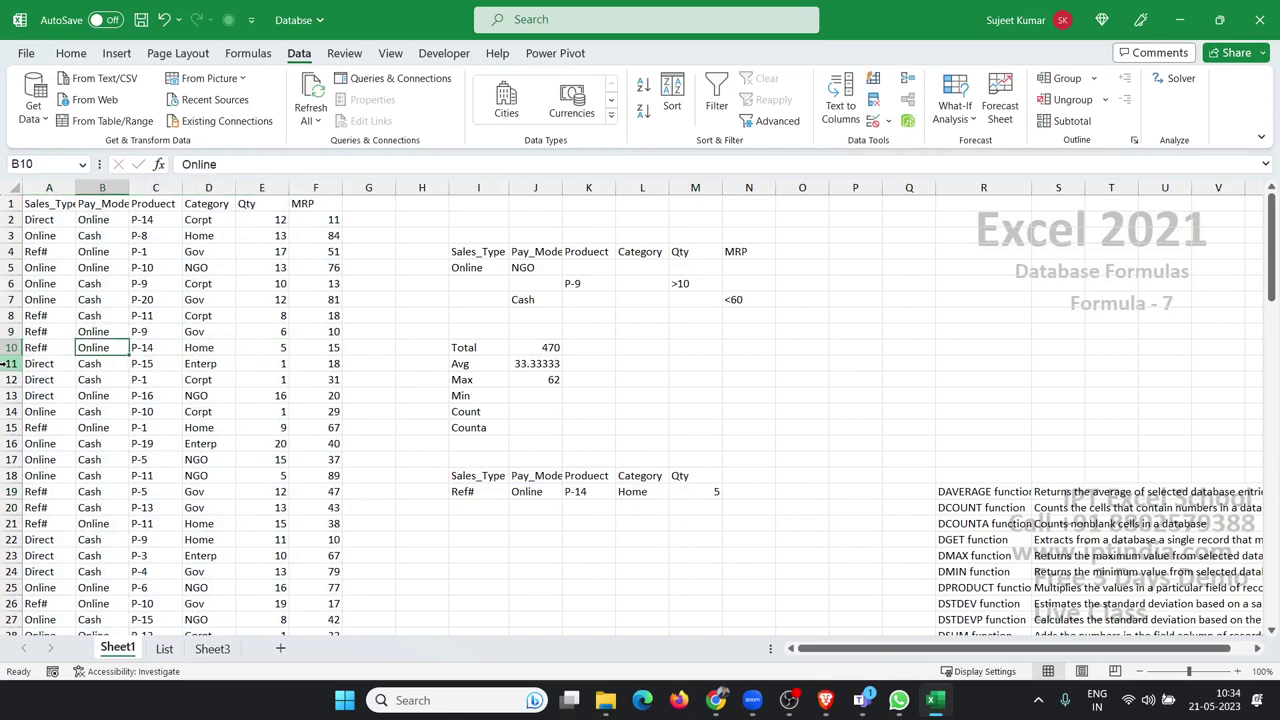
{"action": "key", "text": "Left"}
{"action": "key", "text": "shift+Right"}
{"action": "key", "text": "shift+Right"}
{"action": "key", "text": "shift+Right"}
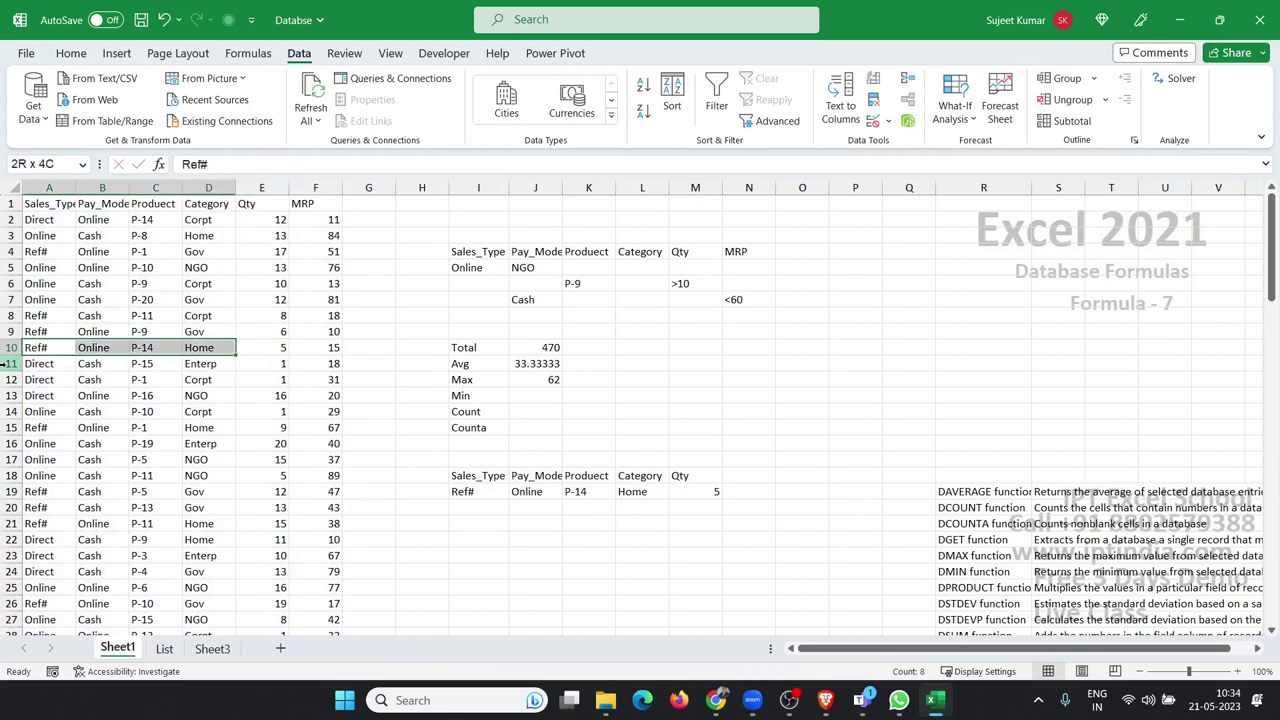
{"action": "key", "text": "shift+Down"}
{"action": "key", "text": "ctrl+d"}
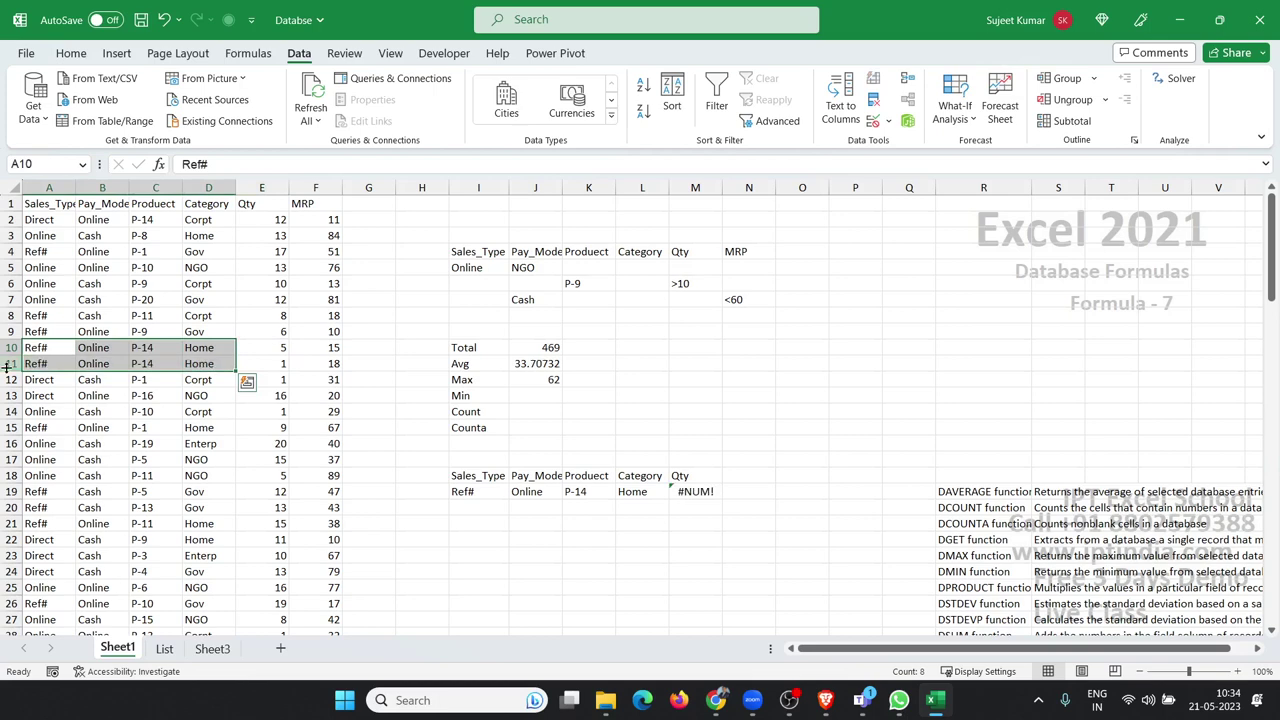
{"action": "key", "text": "ctrl+z"}
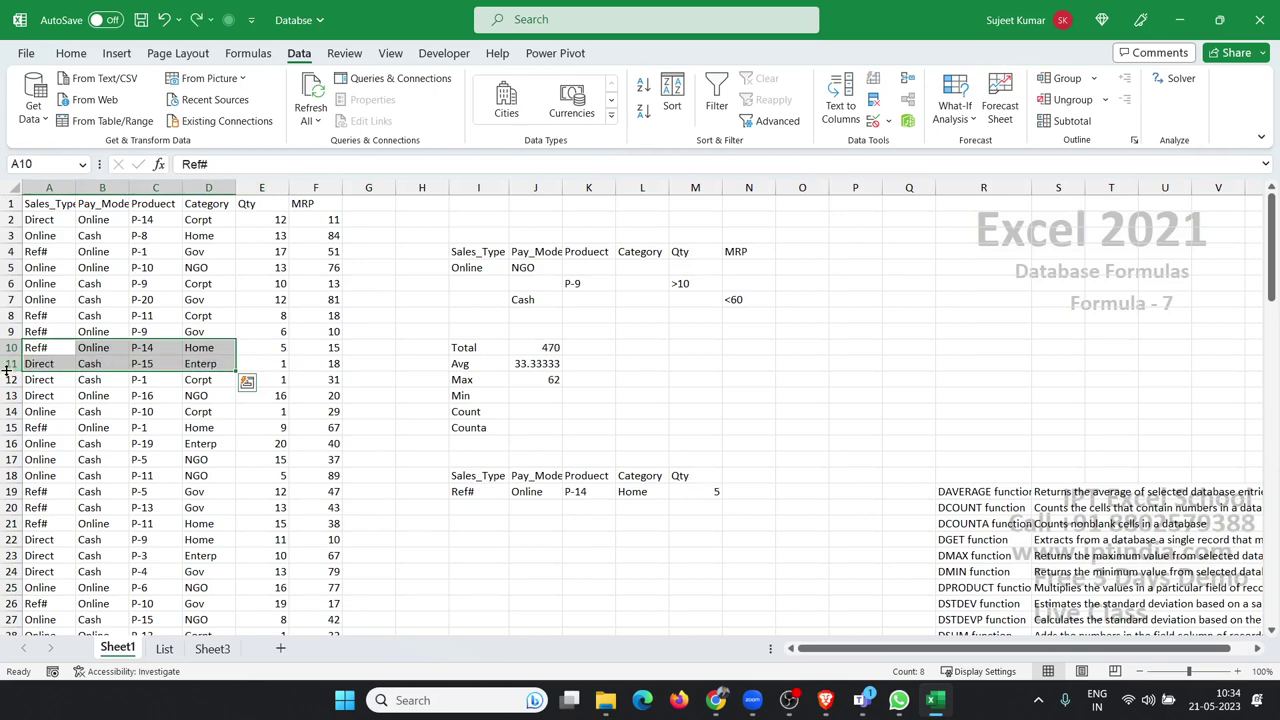
Step: Glance at the List sheet, return to Sheet1, and close the Database workbook
{"action": "left_click", "coordinate": [164, 649]}
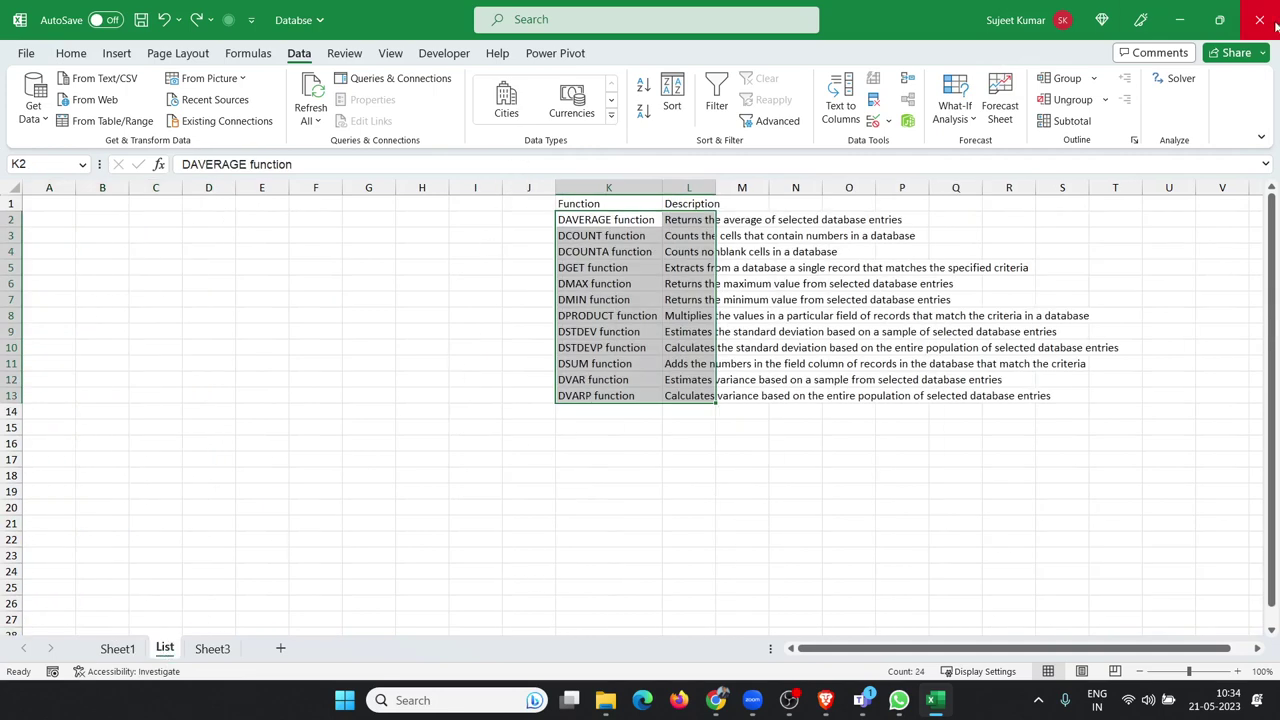
{"action": "left_click", "coordinate": [115, 649]}
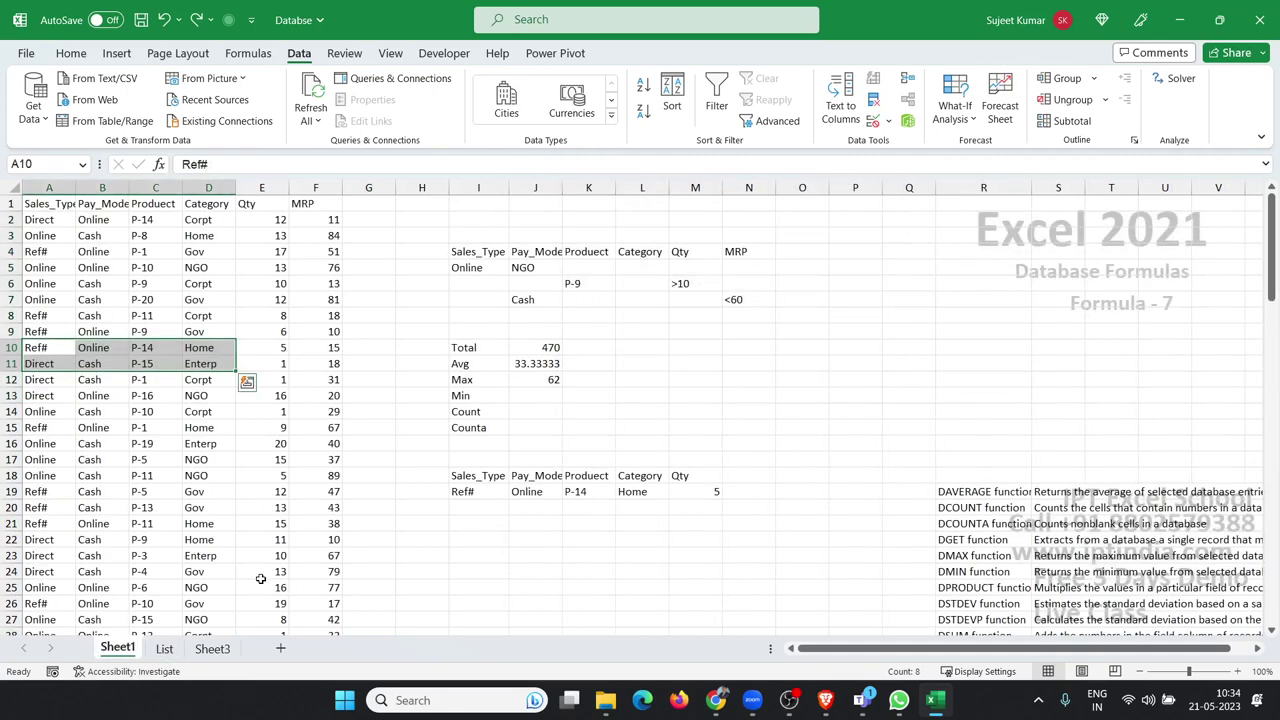
{"action": "scroll", "coordinate": [734, 548], "scroll_direction": "down", "scroll_amount": 2}
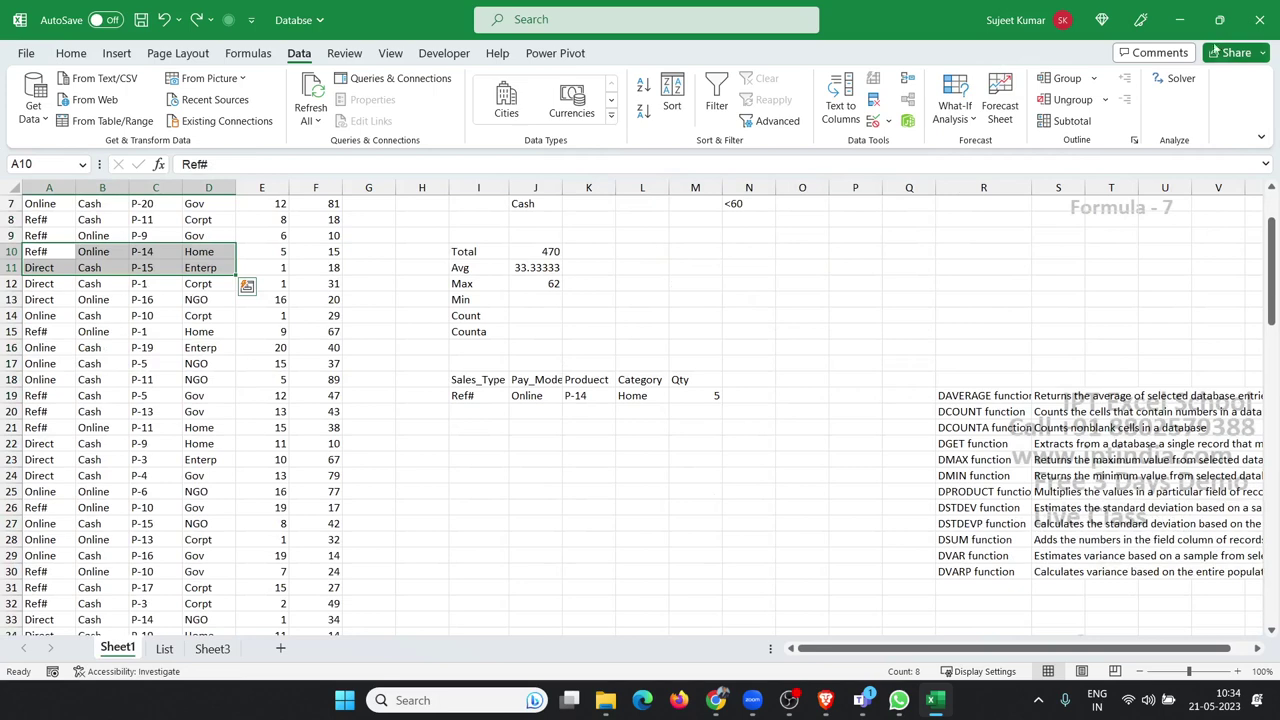
{"action": "left_click", "coordinate": [1243, 24]}
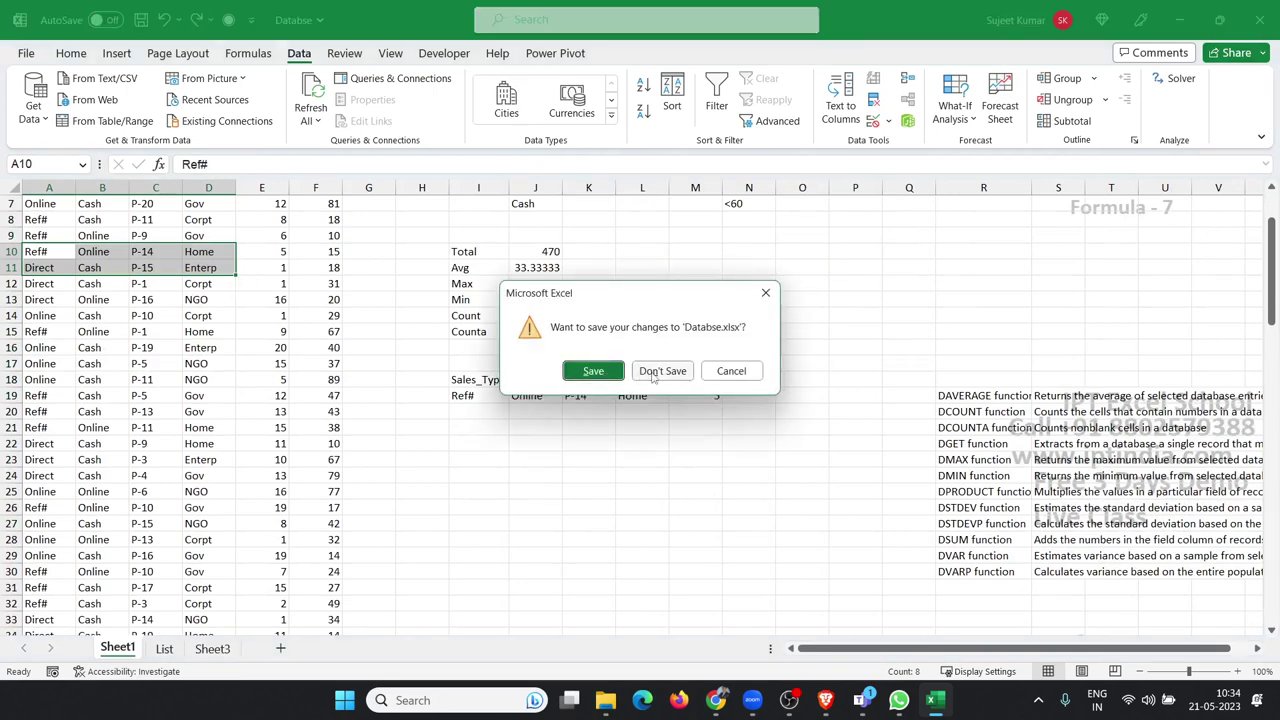
Step: Discard the Database changes and open 1.INFO from EXCEL-2021\3.Function\9.INFO
{"action": "left_click", "coordinate": [652, 371]}
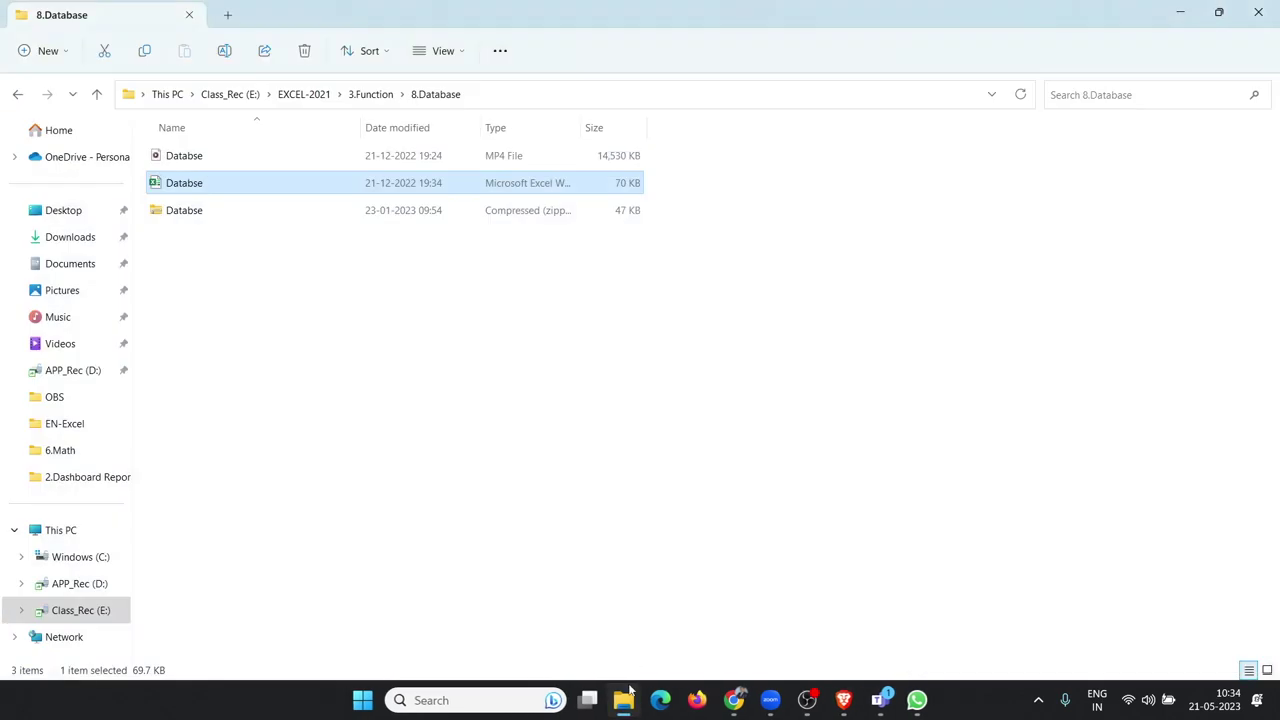
{"action": "left_click", "coordinate": [298, 94]}
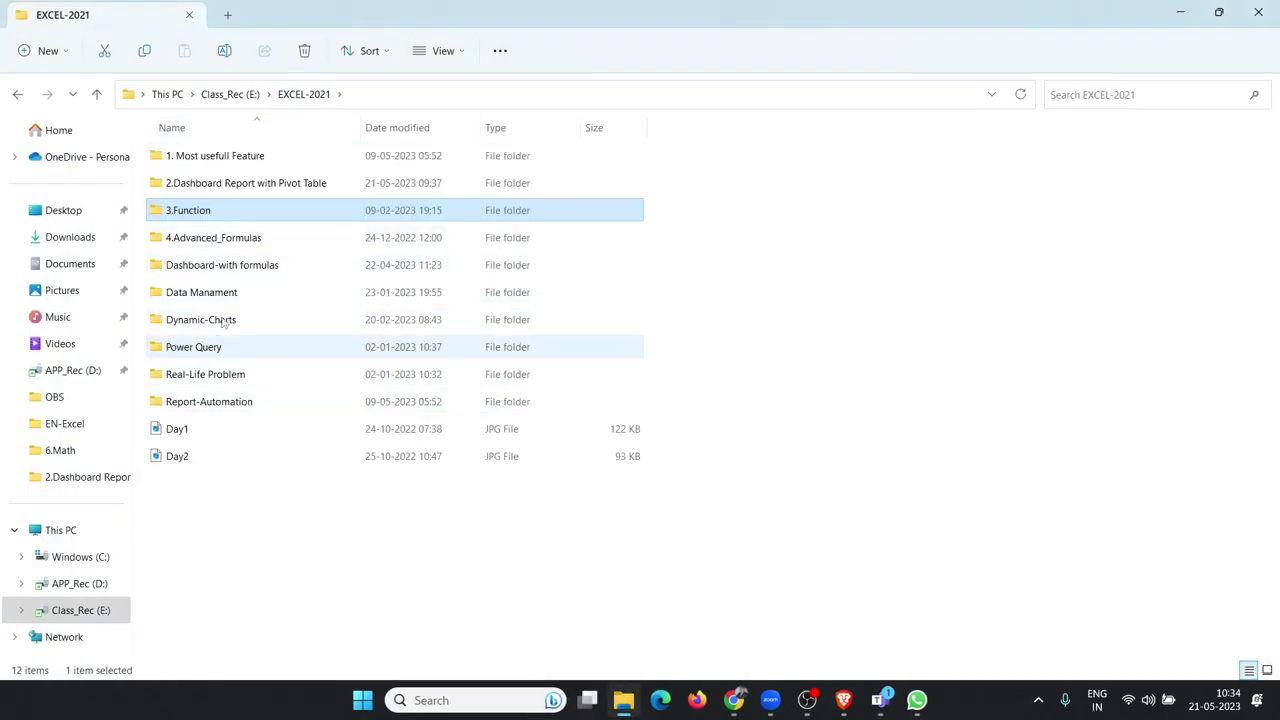
{"action": "double_click", "coordinate": [230, 212]}
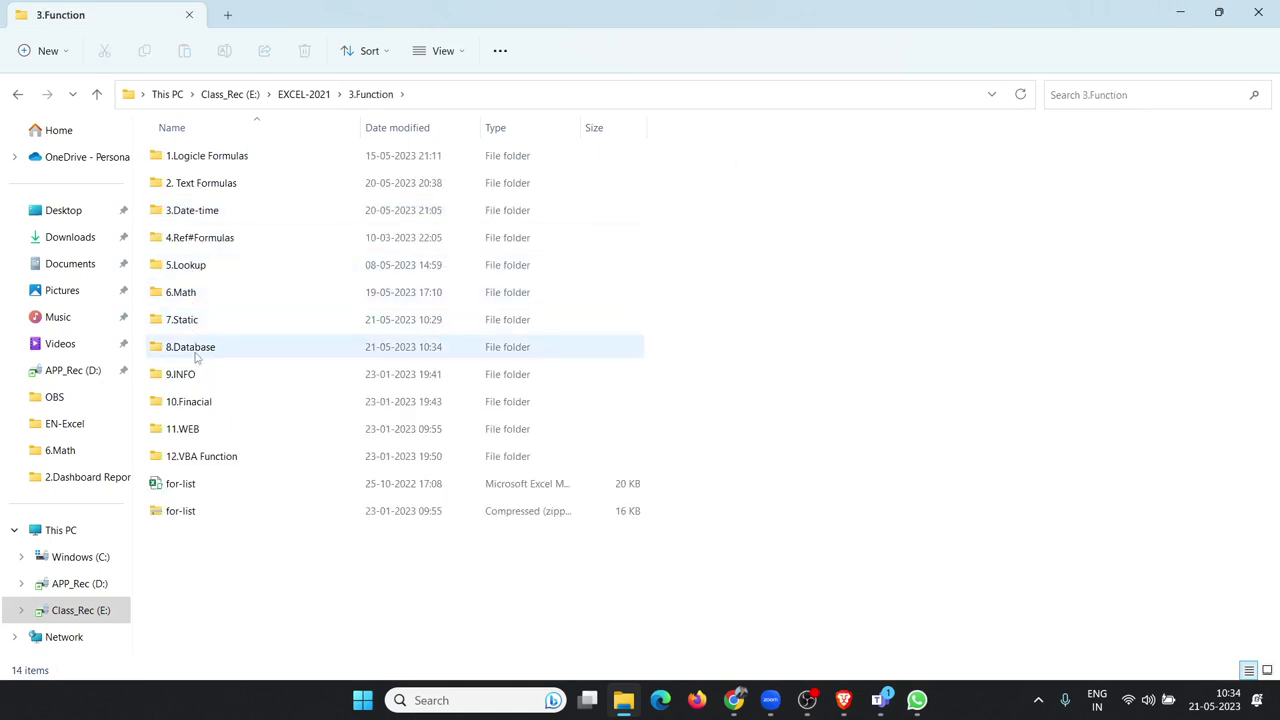
{"action": "double_click", "coordinate": [180, 374]}
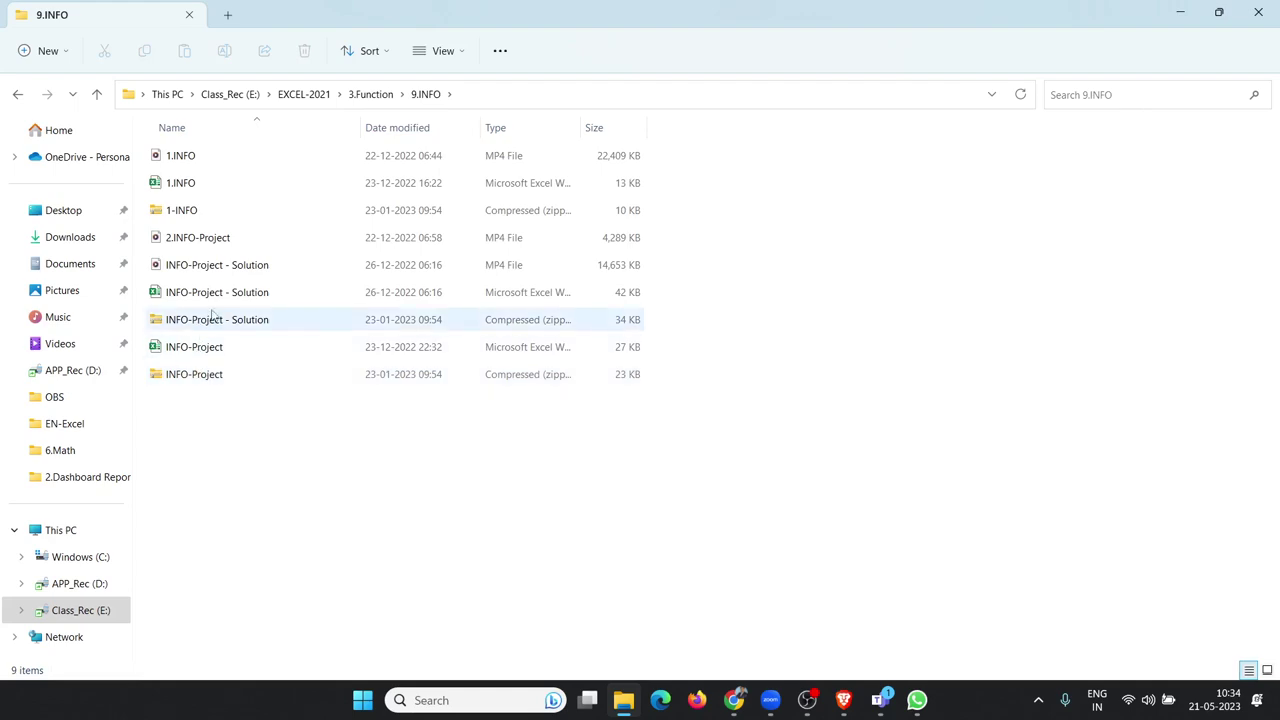
{"action": "left_click", "coordinate": [207, 192]}
{"action": "double_click", "coordinate": [207, 192]}
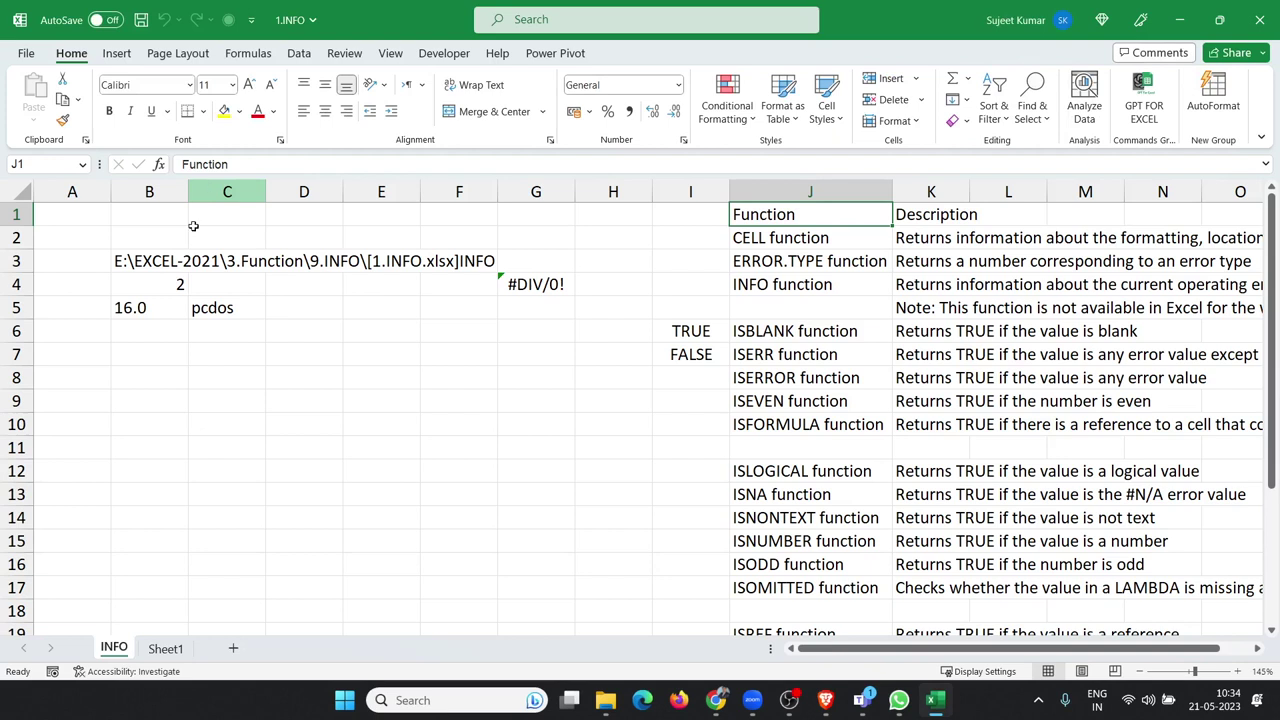
{"action": "left_click", "coordinate": [163, 284]}
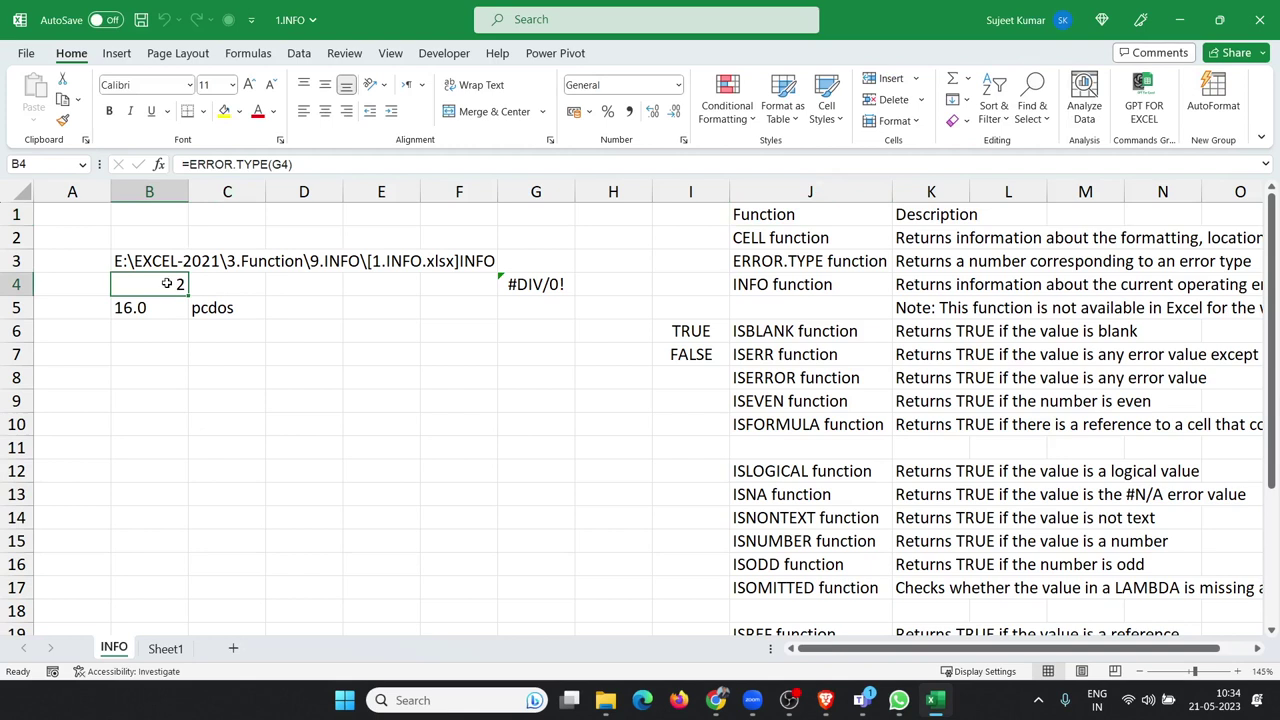
Step: Enter =CELL("filename") in B3
{"action": "key", "text": "Up"}
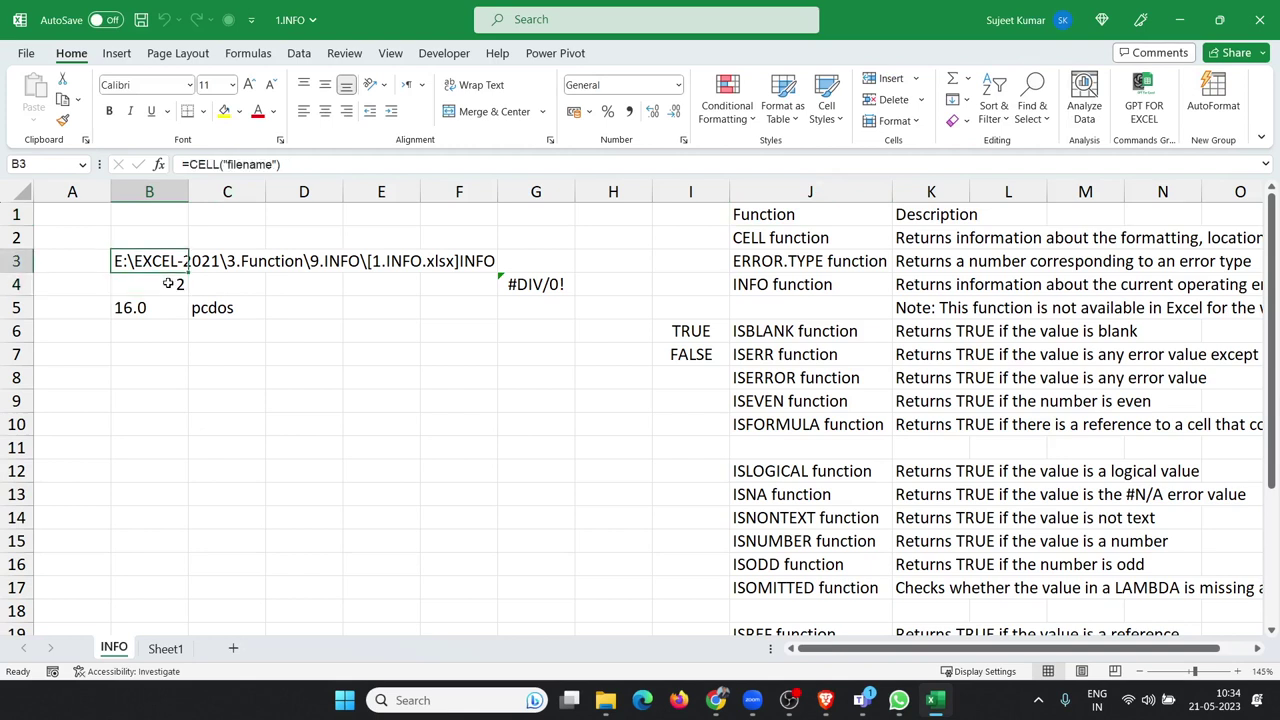
{"action": "key", "text": "F2"}
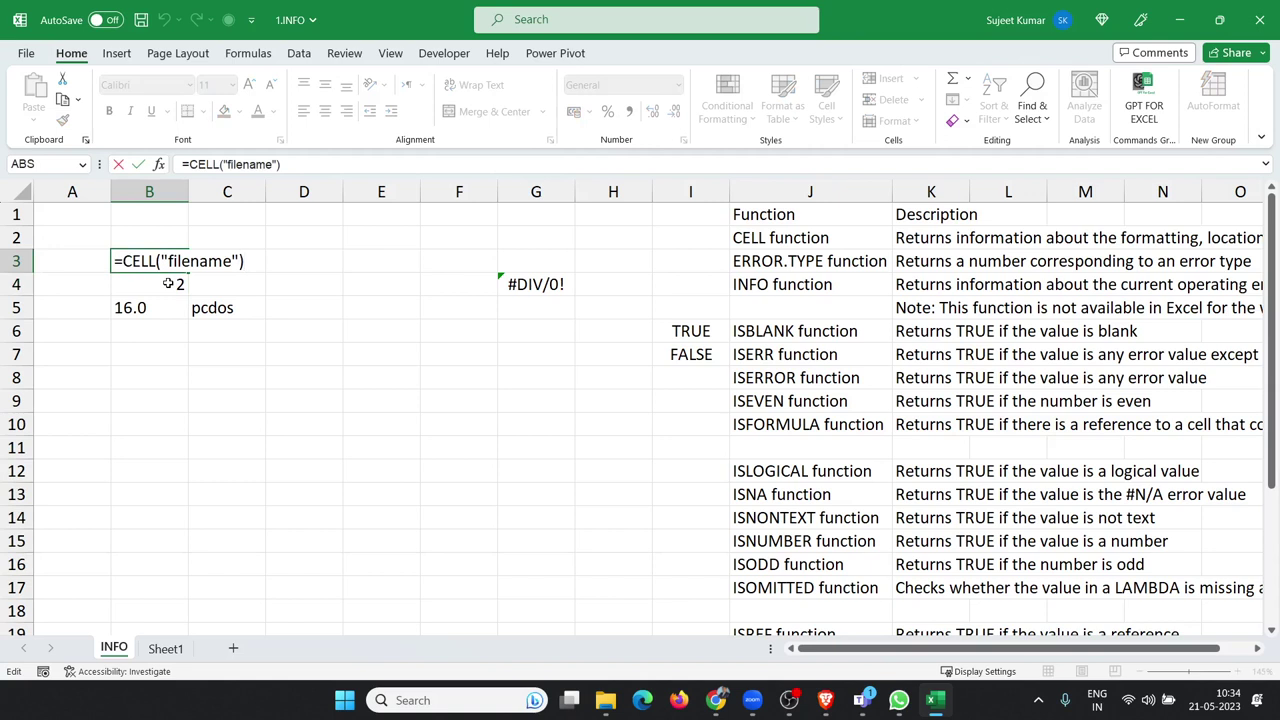
{"action": "key", "text": "ctrl+Return"}
{"action": "type", "text": "=c"}
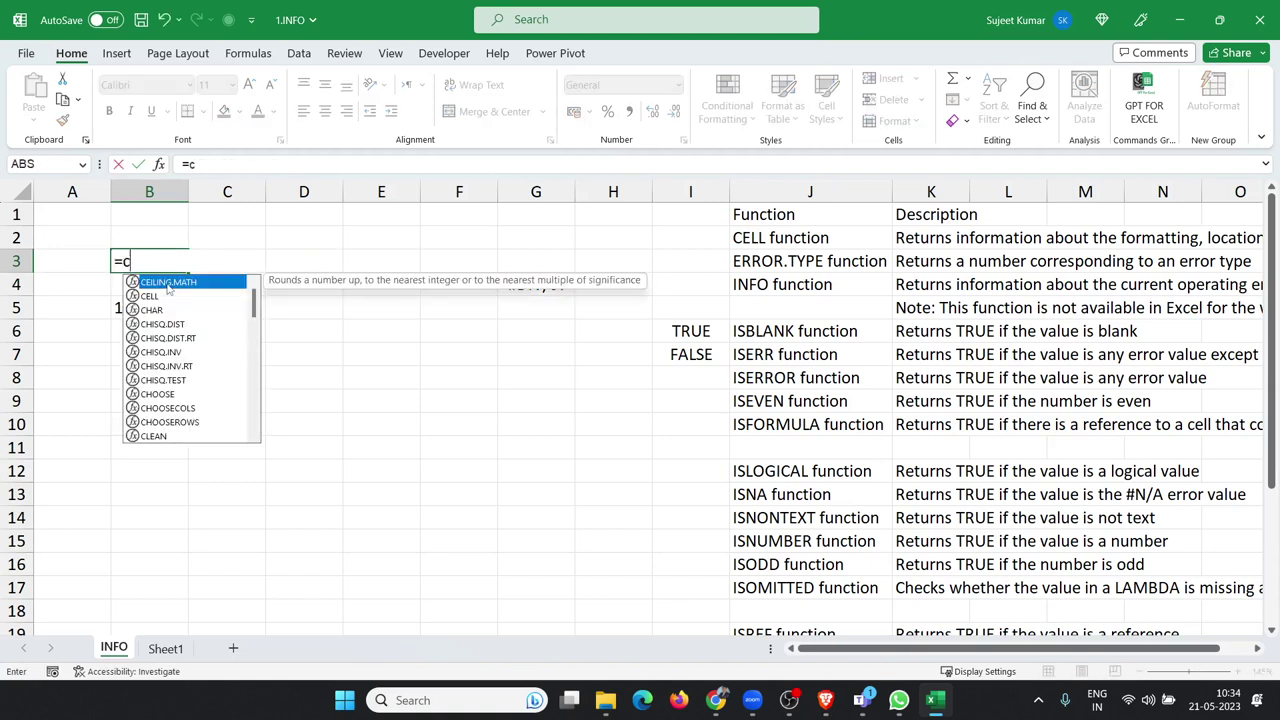
{"action": "type", "text": "el"}
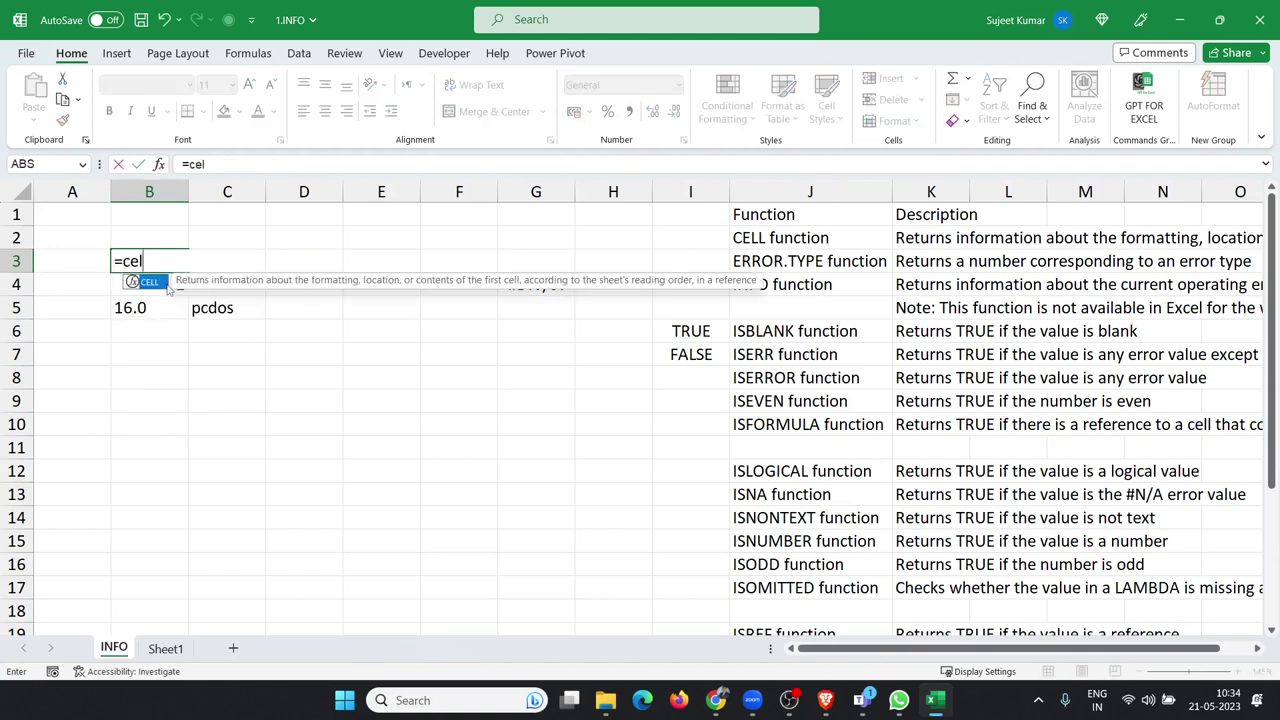
{"action": "key", "text": "Tab"}
{"action": "key", "text": "Down"}
{"action": "key", "text": "Down"}
{"action": "key", "text": "Down"}
{"action": "key", "text": "Tab"}
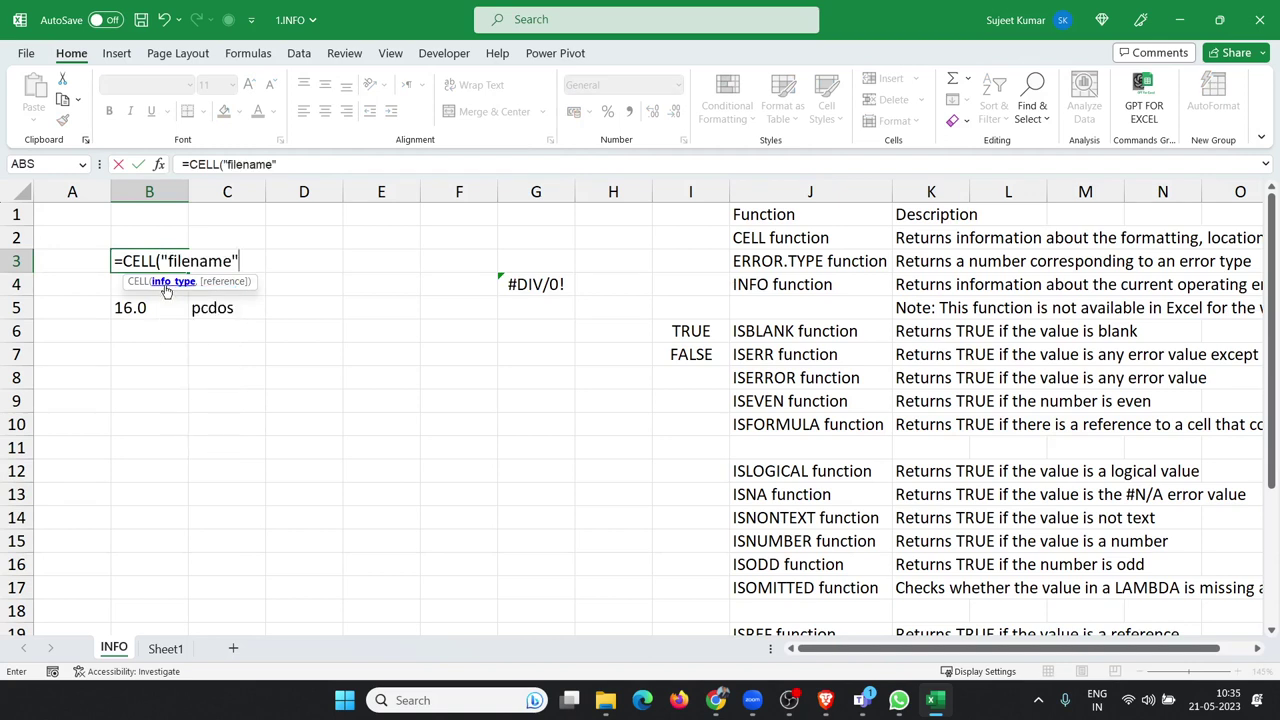
{"action": "key", "text": "Return"}
Step: Check the returned path E:\EXCEL-2021\3.Function\9.INFO\[1.INFO.xlsx]INFO along row 3
{"action": "key", "text": "Up"}
{"action": "key", "text": "Right"}
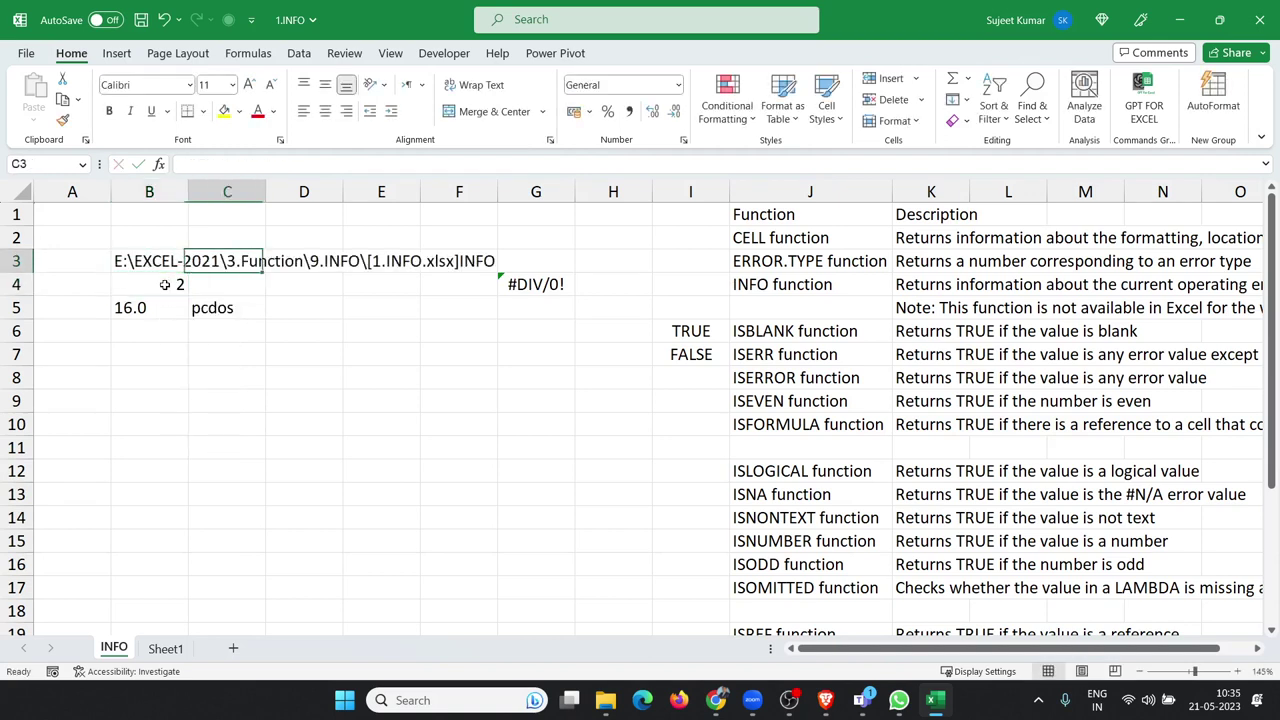
{"action": "key", "text": "Right"}
{"action": "key", "text": "Right"}
{"action": "key", "text": "Right"}
{"action": "key", "text": "Right"}
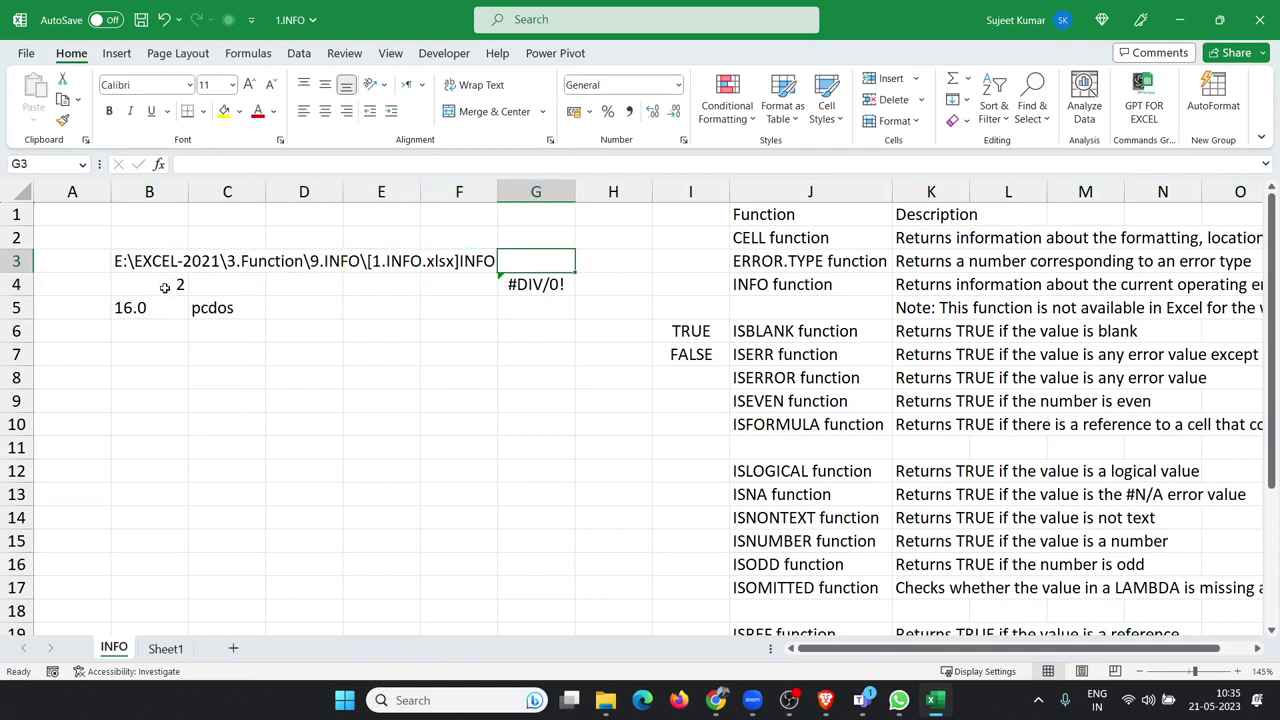
{"action": "key", "text": "Left"}
{"action": "key", "text": "Left"}
{"action": "key", "text": "Left"}
{"action": "key", "text": "Left"}
{"action": "key", "text": "Left"}
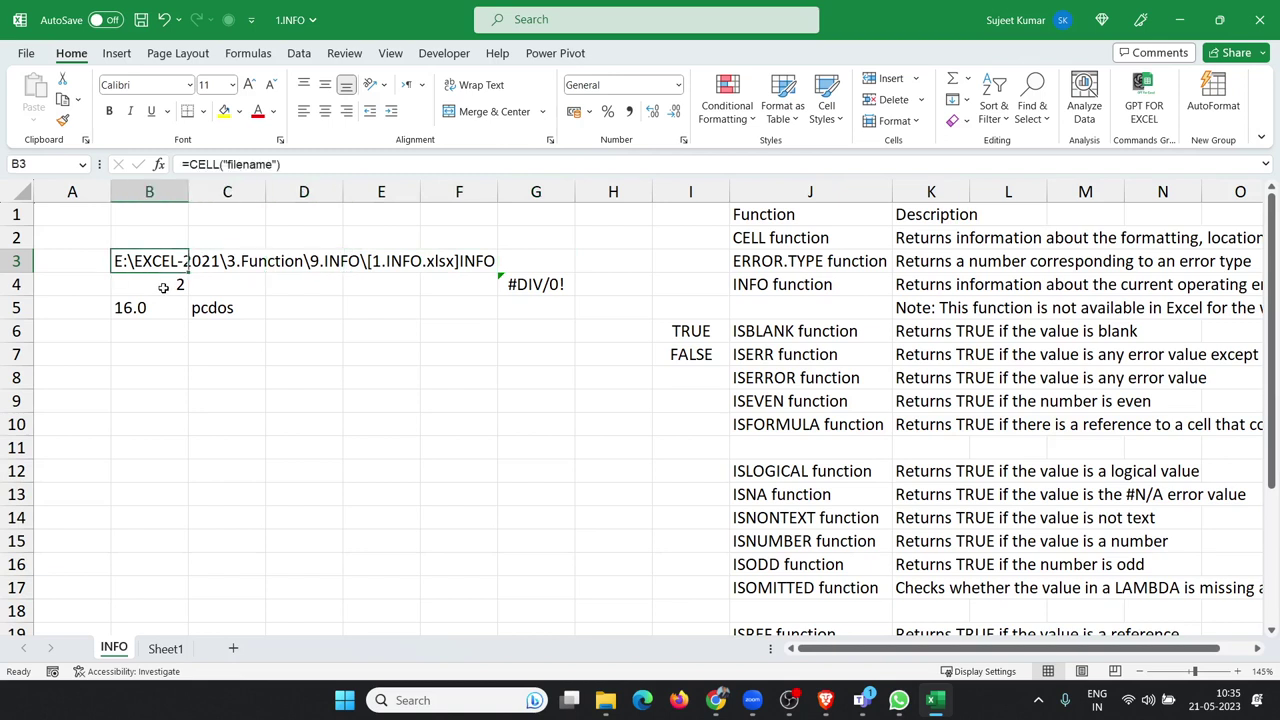
{"action": "key", "text": "Left"}
{"action": "key", "text": "Right"}
{"action": "key", "text": "Down"}
{"action": "key", "text": "Down"}
{"action": "key", "text": "Down"}
{"action": "key", "text": "Down"}
{"action": "key", "text": "Down"}
{"action": "key", "text": "Down"}
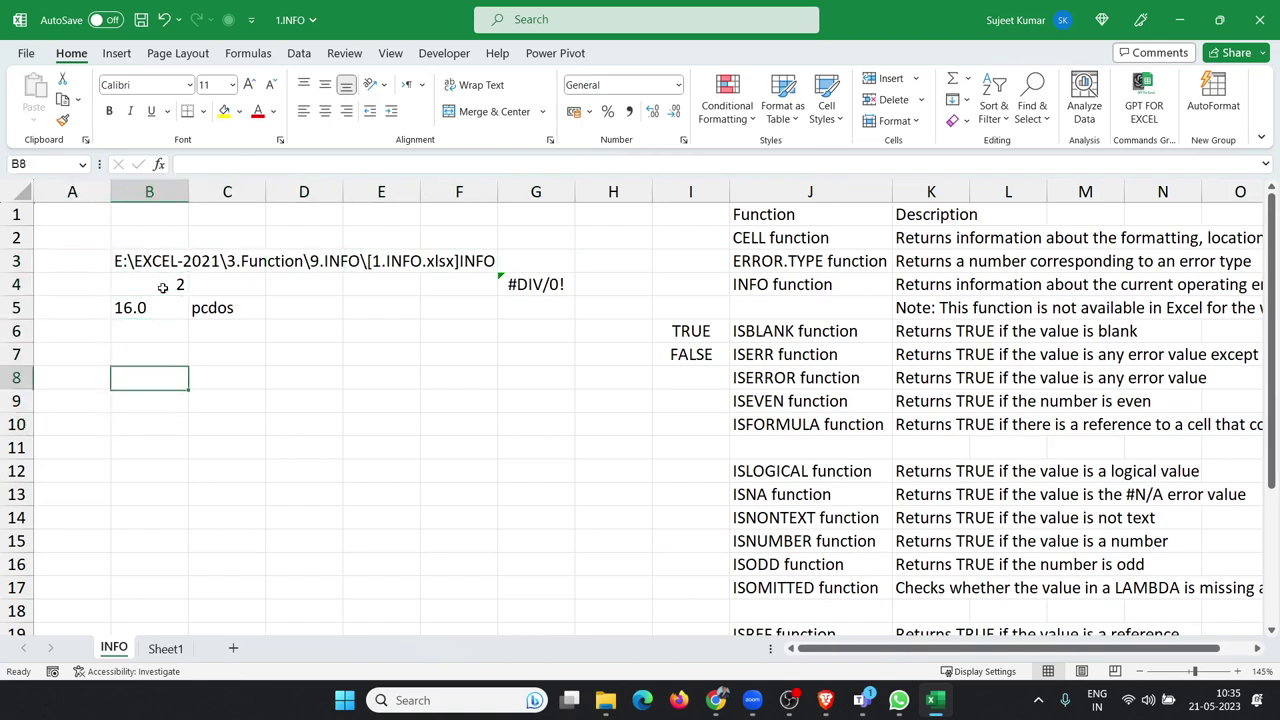
{"action": "key", "text": "Up"}
{"action": "key", "text": "Up"}
{"action": "key", "text": "Up"}
{"action": "key", "text": "Right"}
Step: Enter =TEXTAFTER(B3,"]") in C4 so it returns the sheet name INFO
{"action": "type", "text": "="}
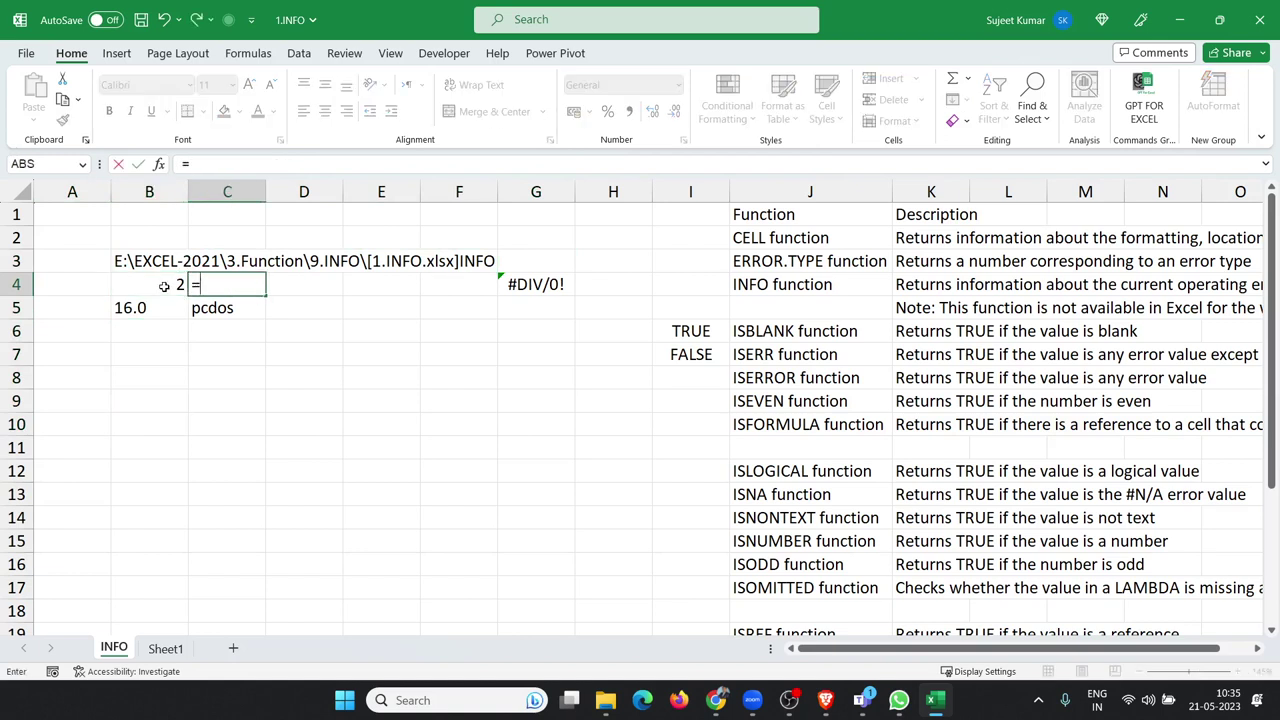
{"action": "type", "text": "te"}
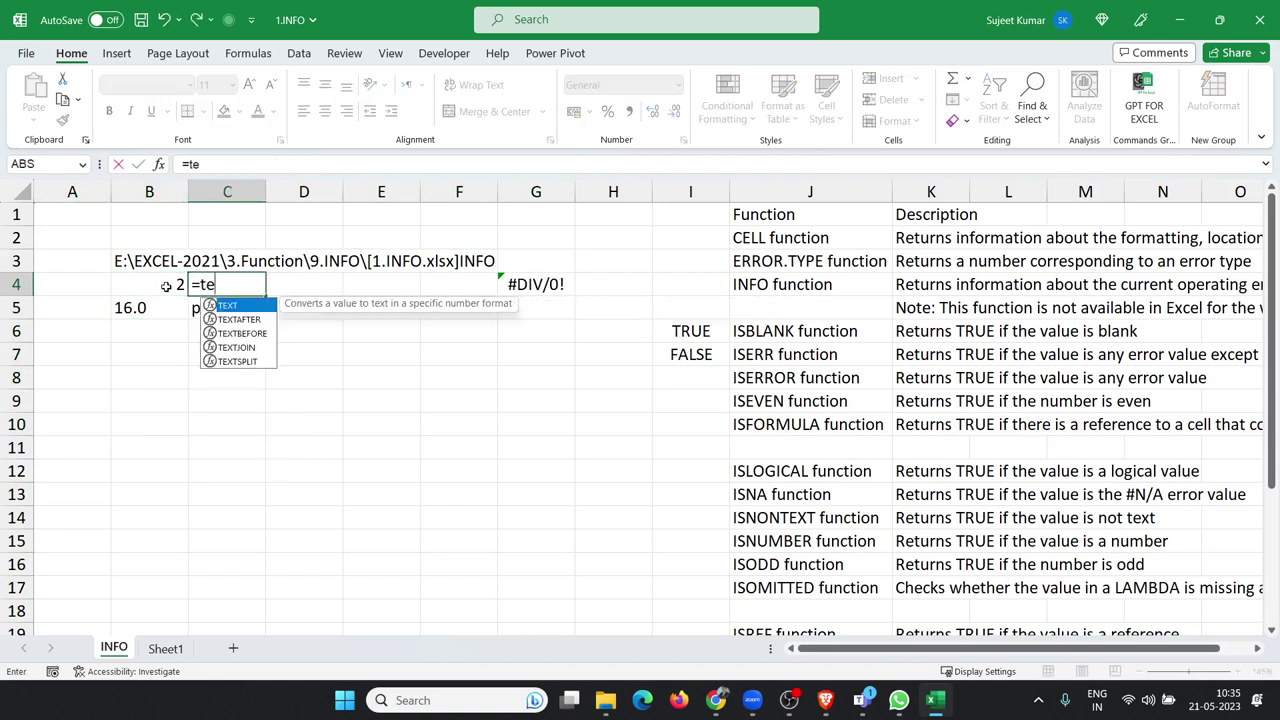
{"action": "key", "text": "Down"}
{"action": "key", "text": "Tab"}
{"action": "key", "text": "Left"}
{"action": "key", "text": "Up"}
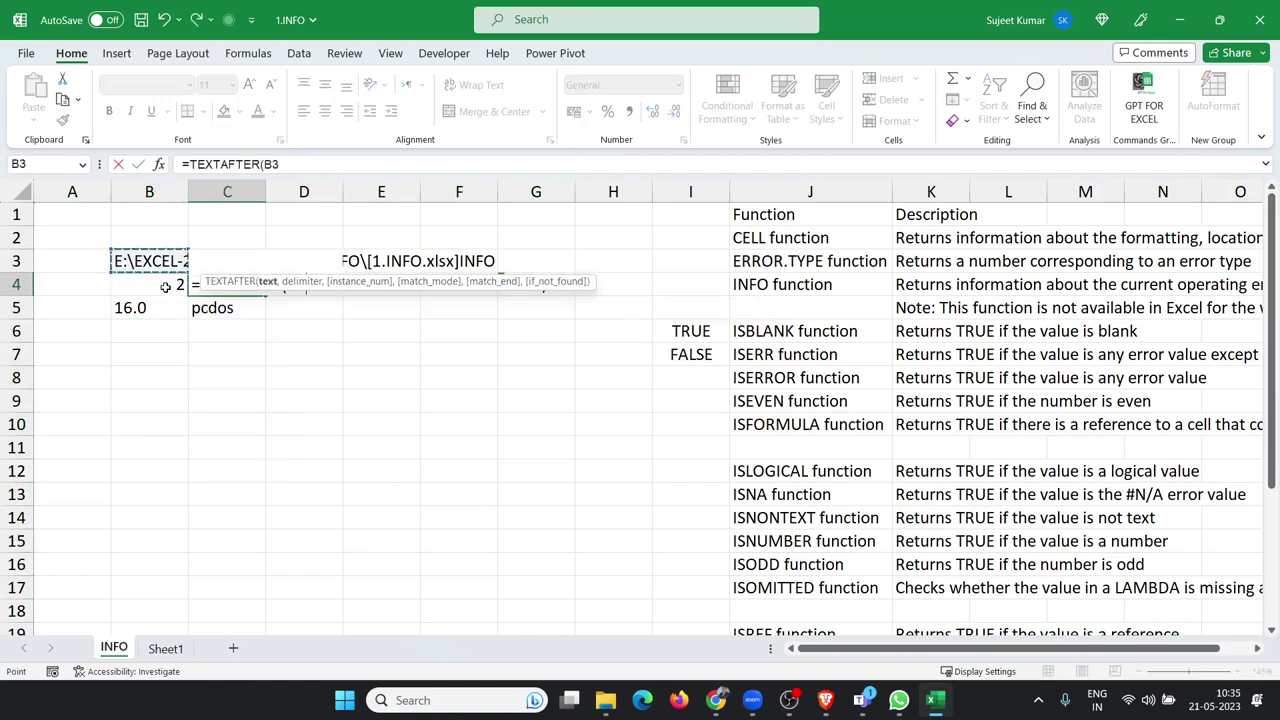
{"action": "type", "text": ",\""}
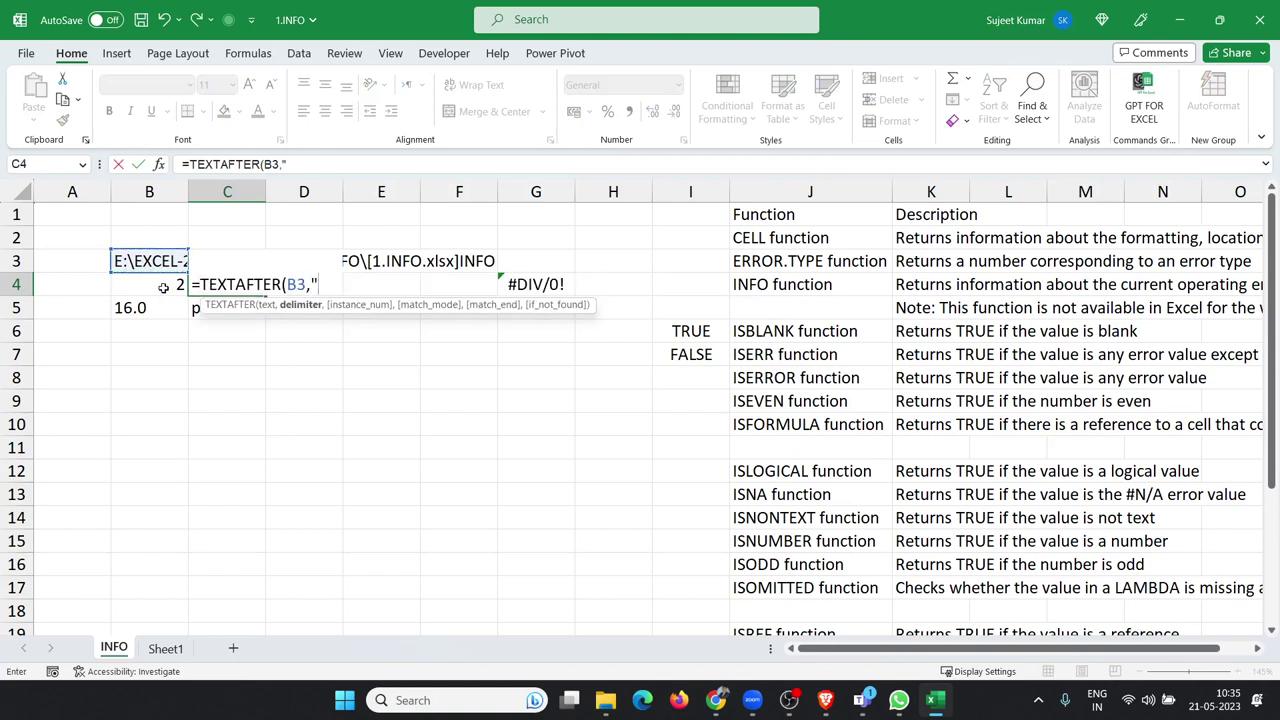
{"action": "type", "text": "\\"}
{"action": "type", "text": "]"}
{"action": "type", "text": "\")"}
{"action": "key", "text": "Return"}
{"action": "key", "text": "Up"}
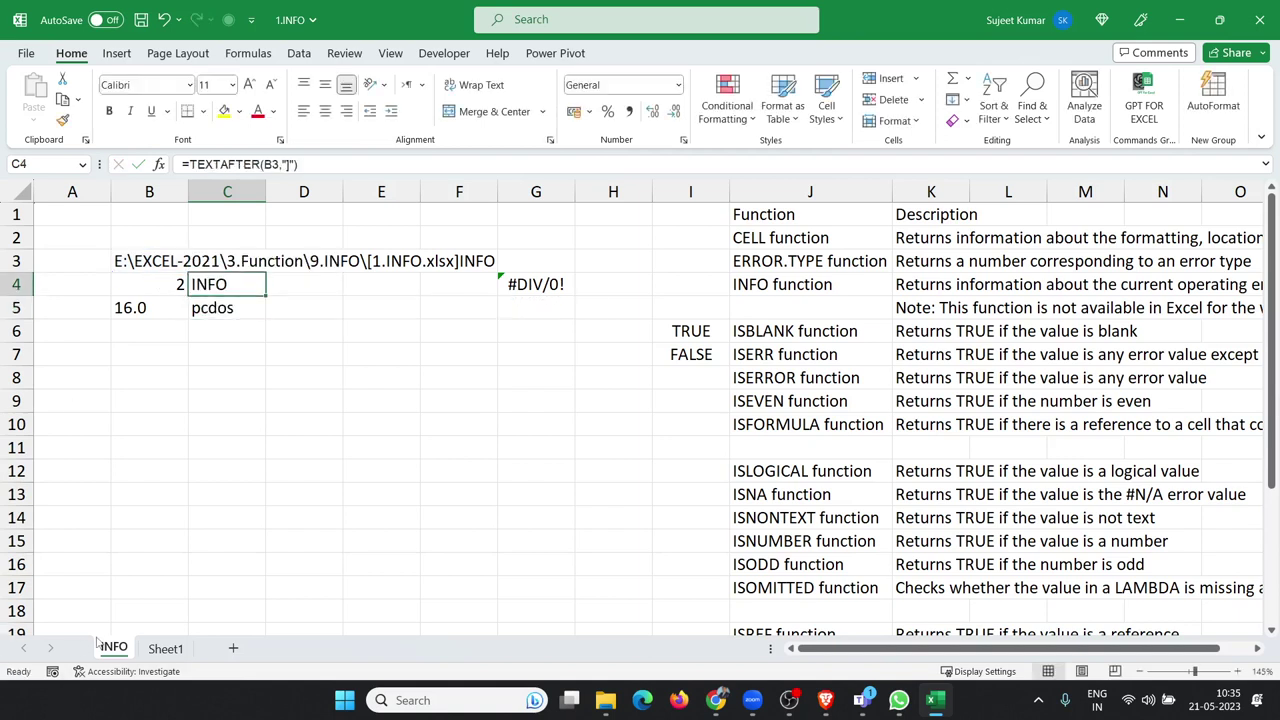
{"action": "left_click", "coordinate": [214, 441]}
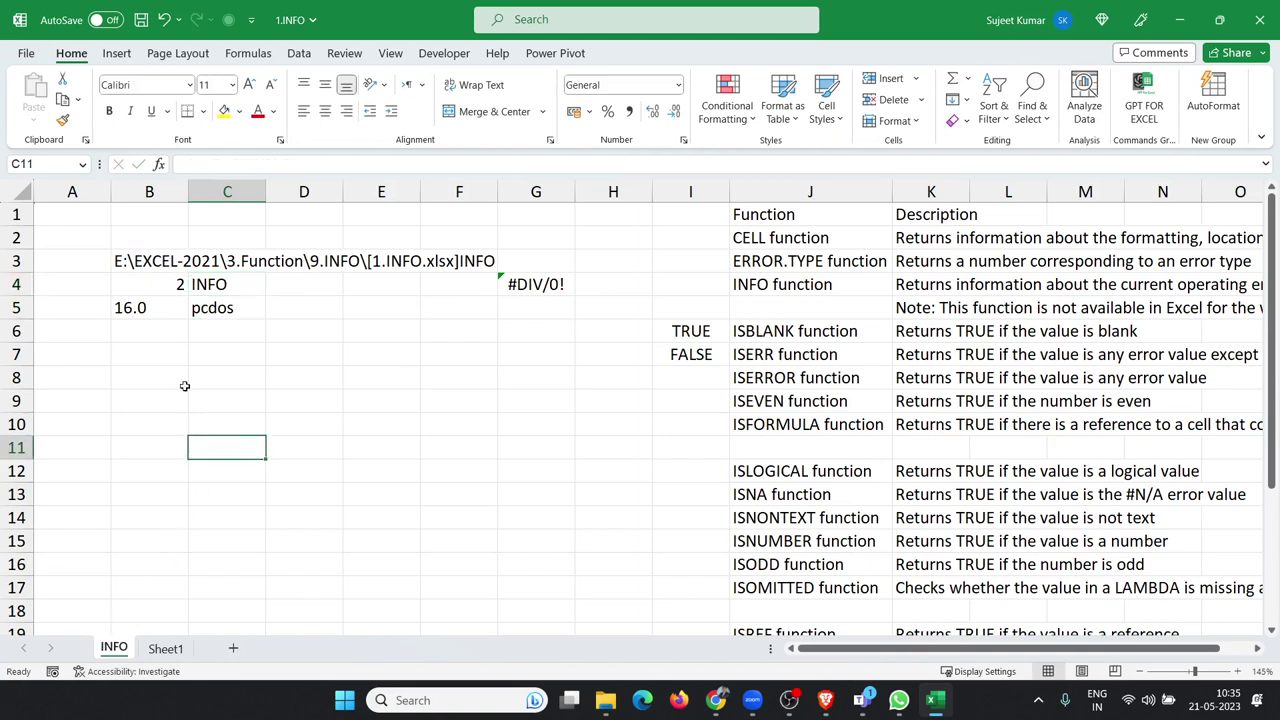
{"action": "left_click", "coordinate": [150, 292]}
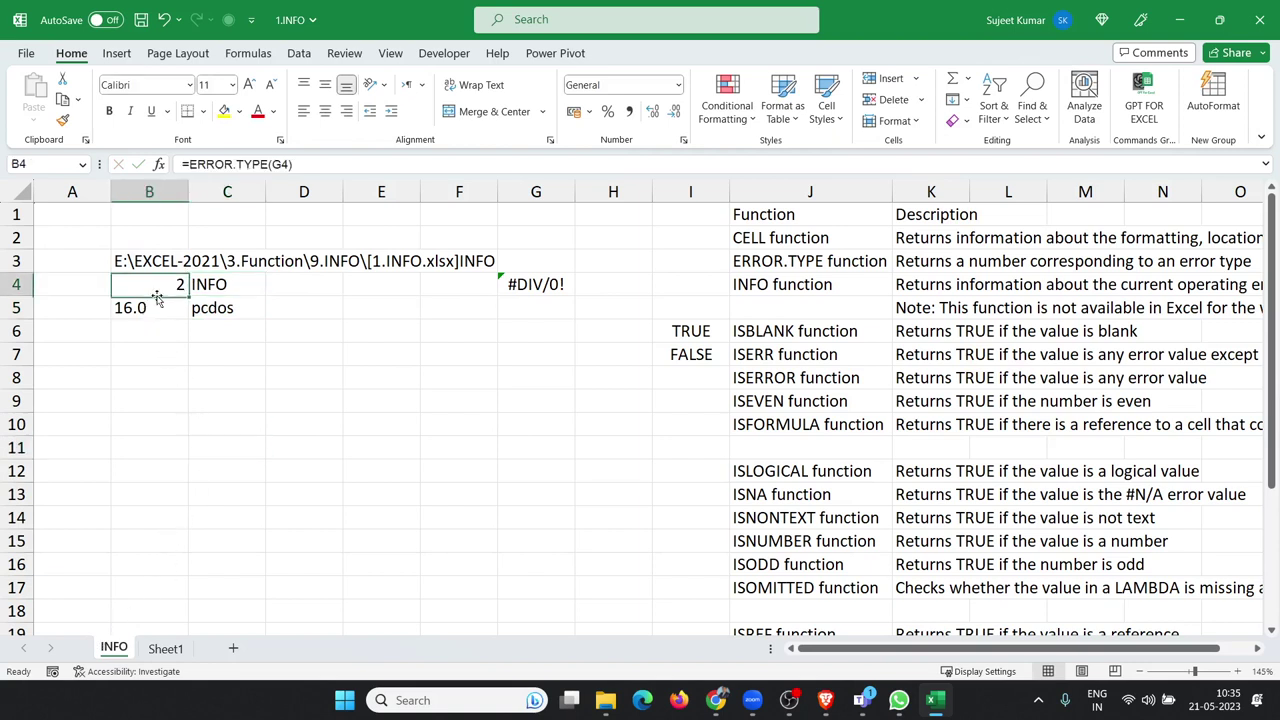
{"action": "left_click", "coordinate": [147, 307]}
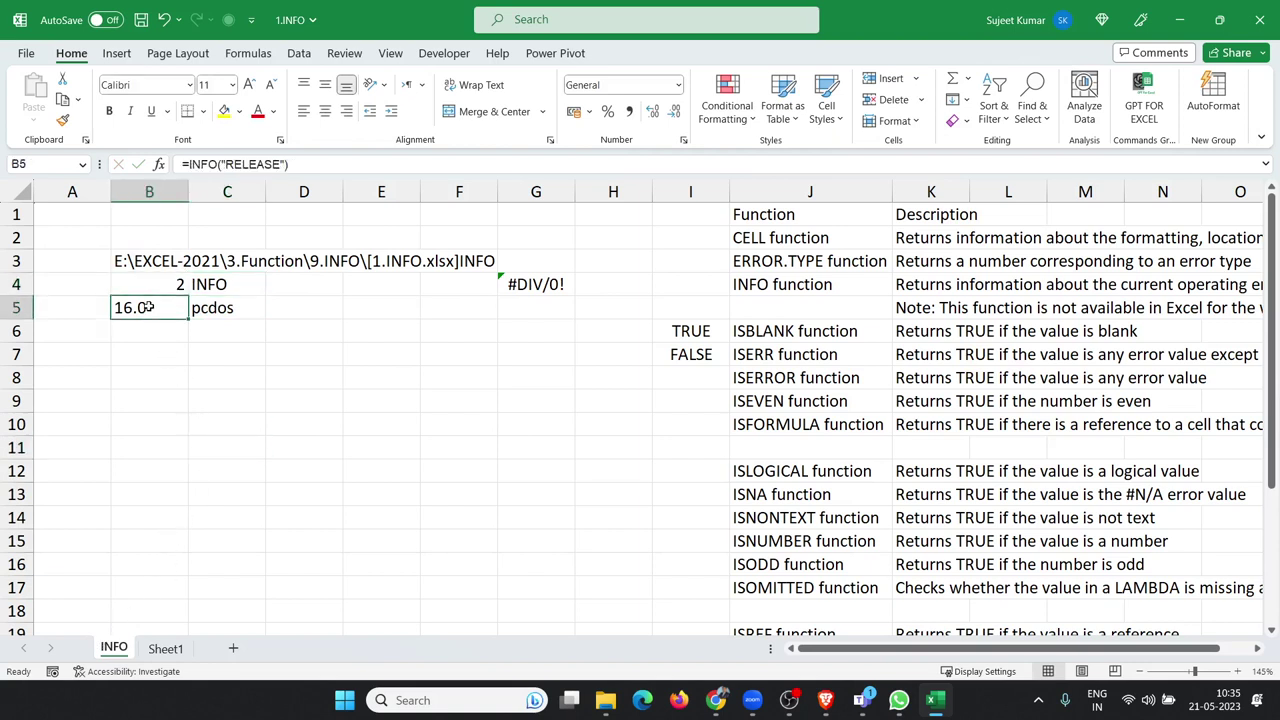
{"action": "left_click", "coordinate": [149, 260]}
{"action": "double_click", "coordinate": [149, 260]}
{"action": "key", "text": "Escape"}
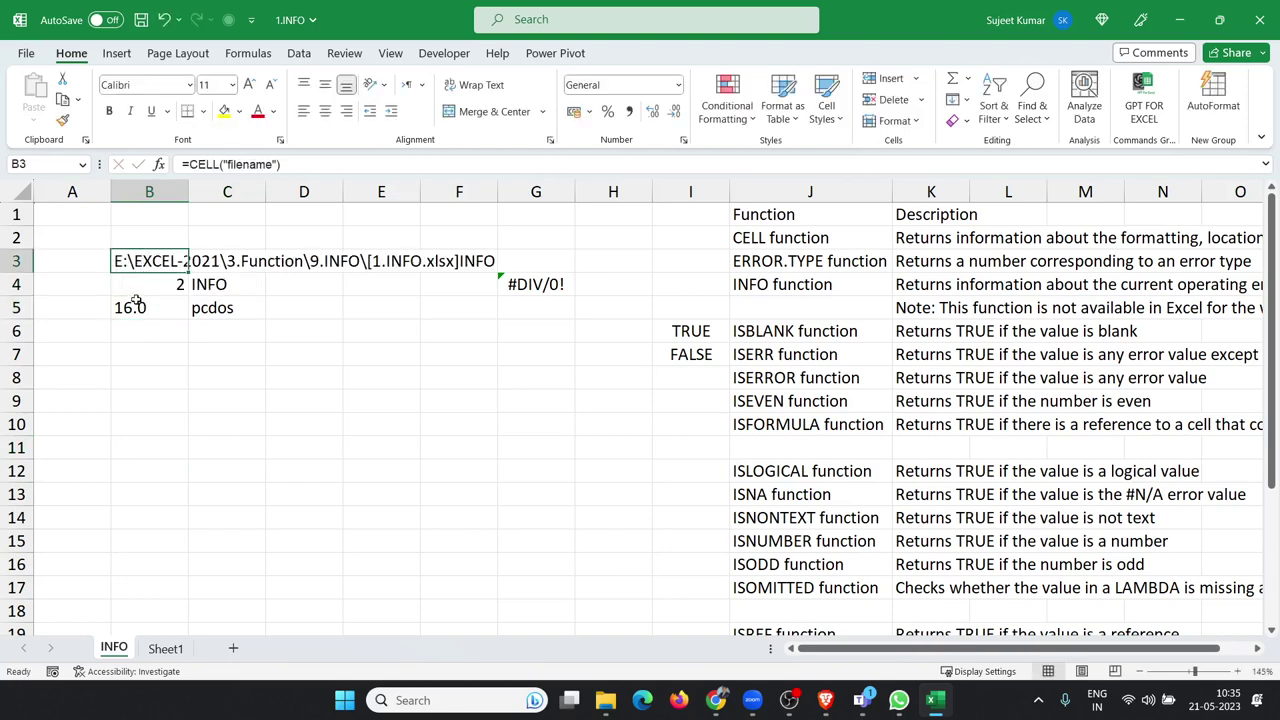
{"action": "left_click", "coordinate": [136, 304]}
{"action": "double_click", "coordinate": [137, 306]}
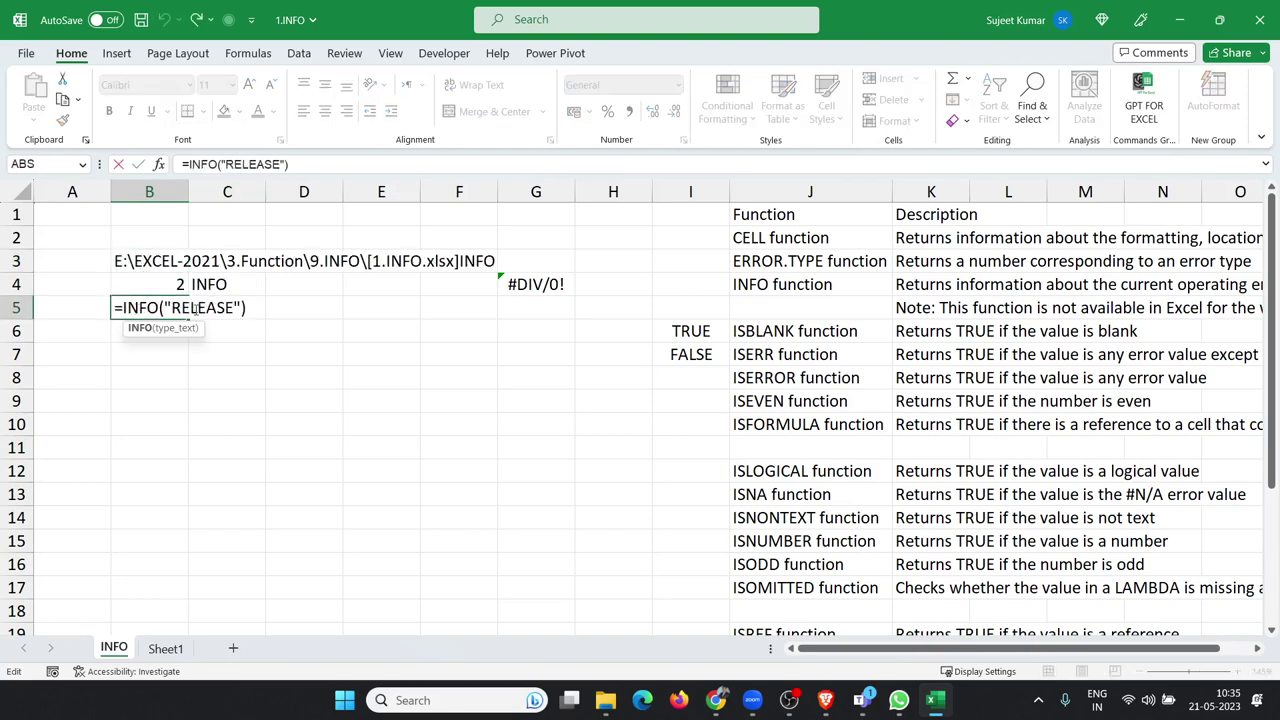
{"action": "key", "text": "Escape"}
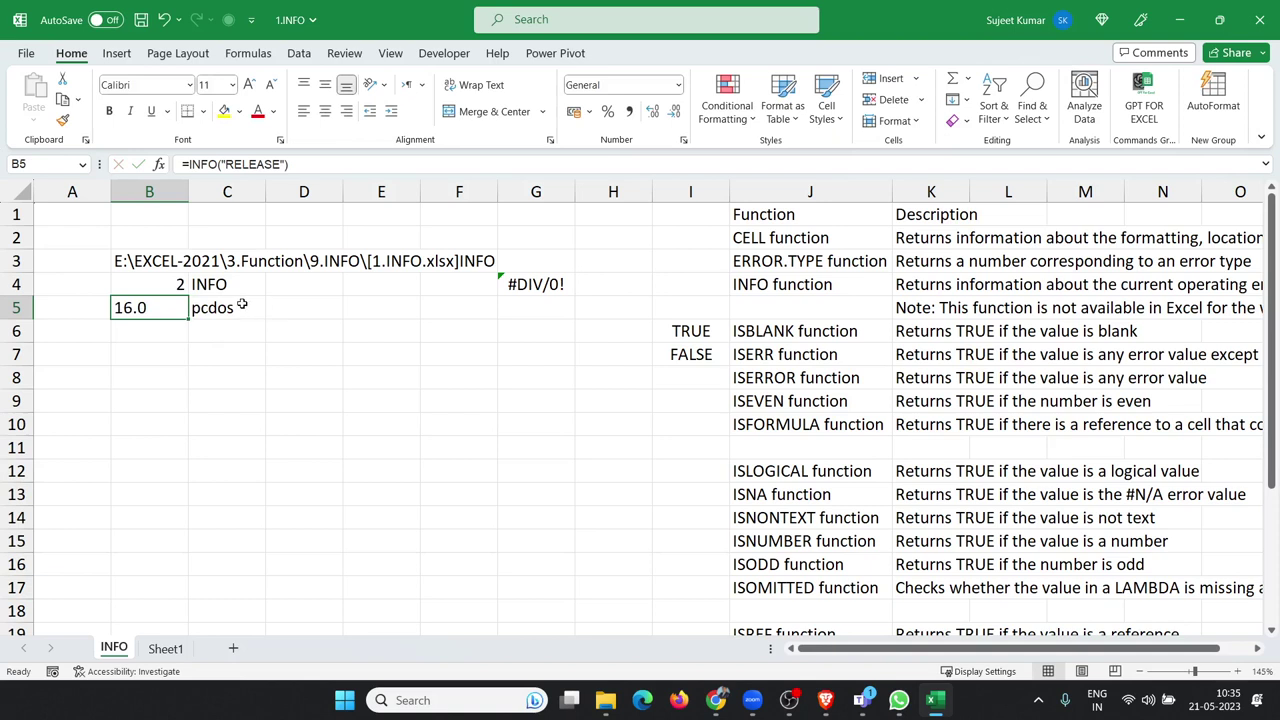
{"action": "double_click", "coordinate": [243, 307]}
{"action": "left_click_drag", "start_coordinate": [241, 307], "coordinate": [314, 307]}
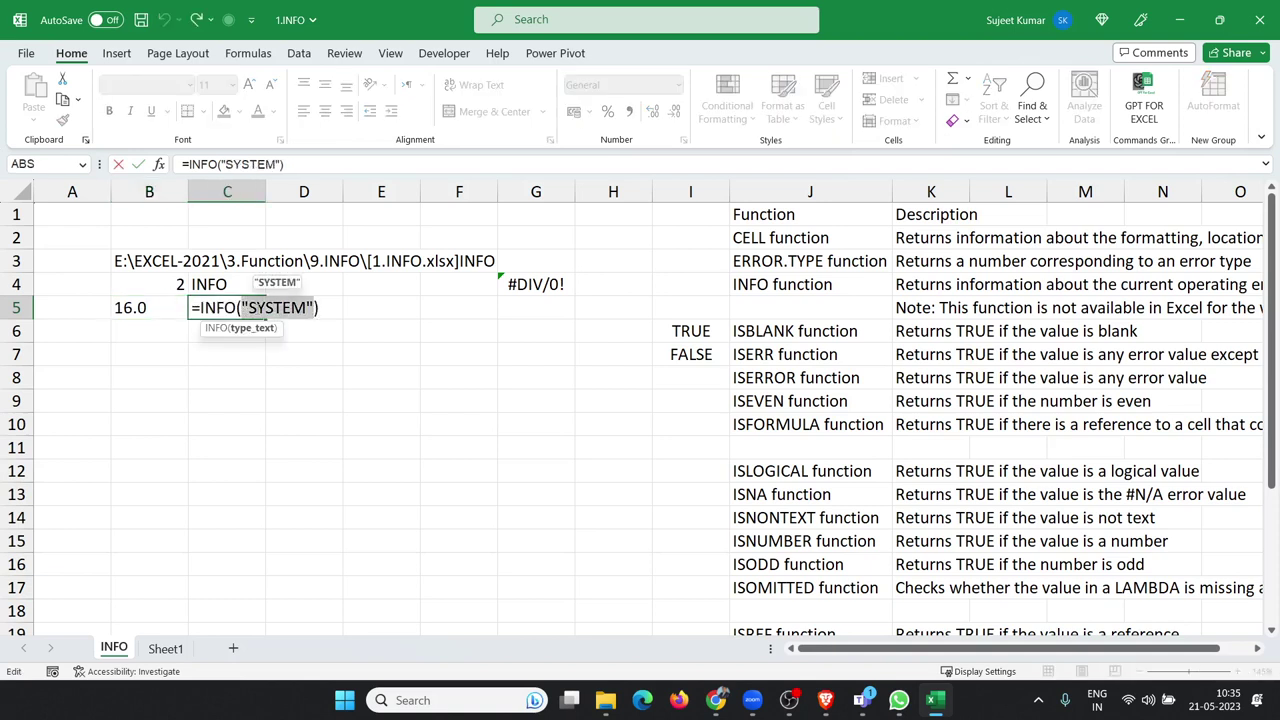
{"action": "key", "text": "Escape"}
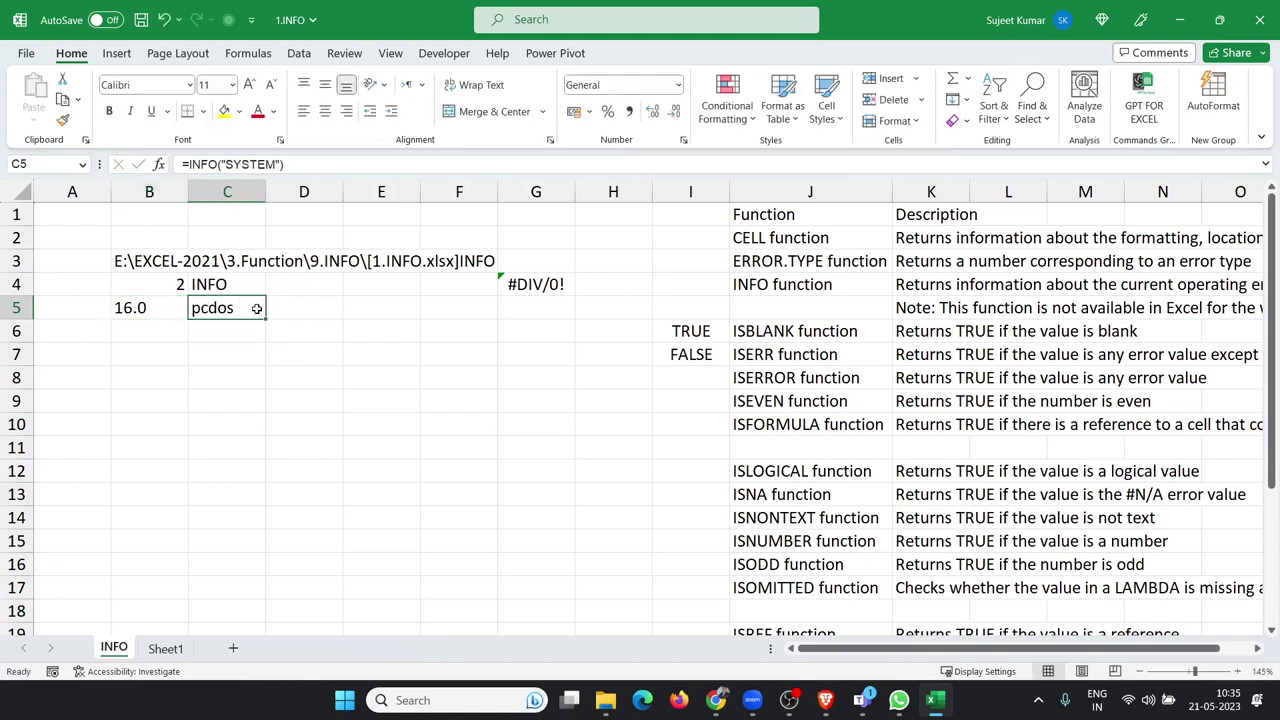
{"action": "double_click", "coordinate": [549, 287]}
{"action": "key", "text": "Escape"}
Step: Start an ERROR.TYPE formula in G5
{"action": "left_click", "coordinate": [533, 304]}
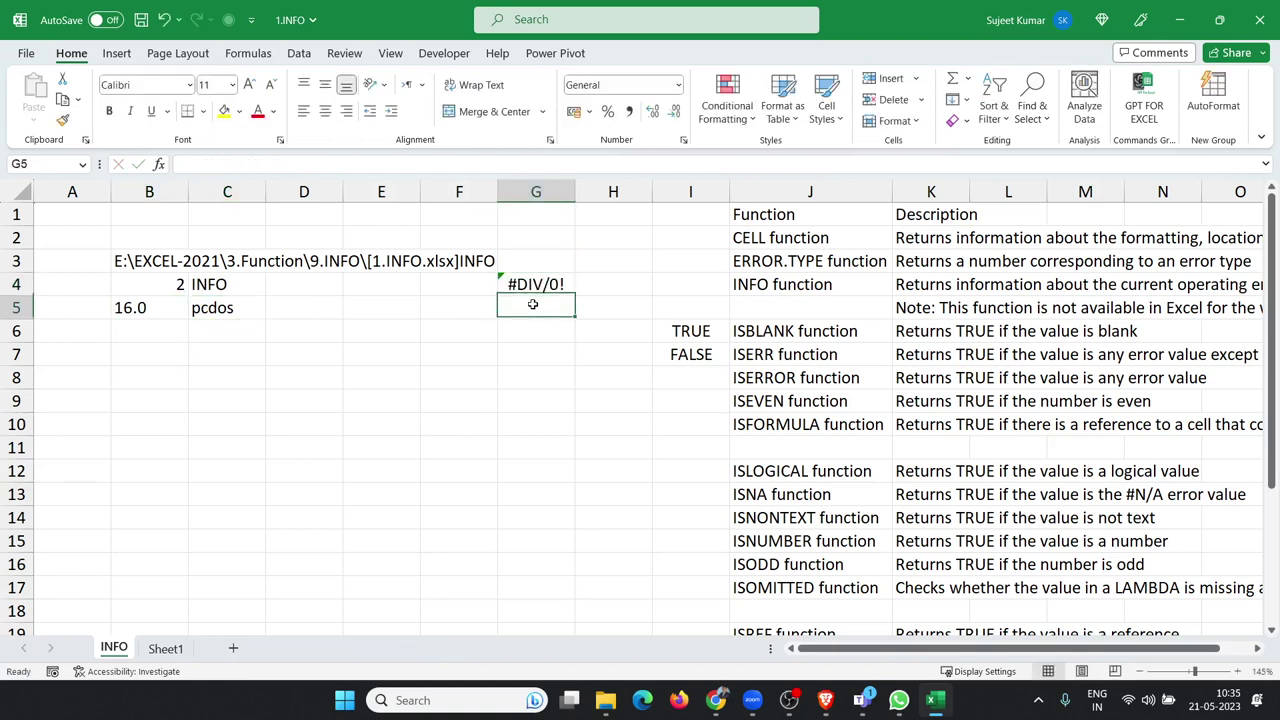
{"action": "type", "text": "=e"}
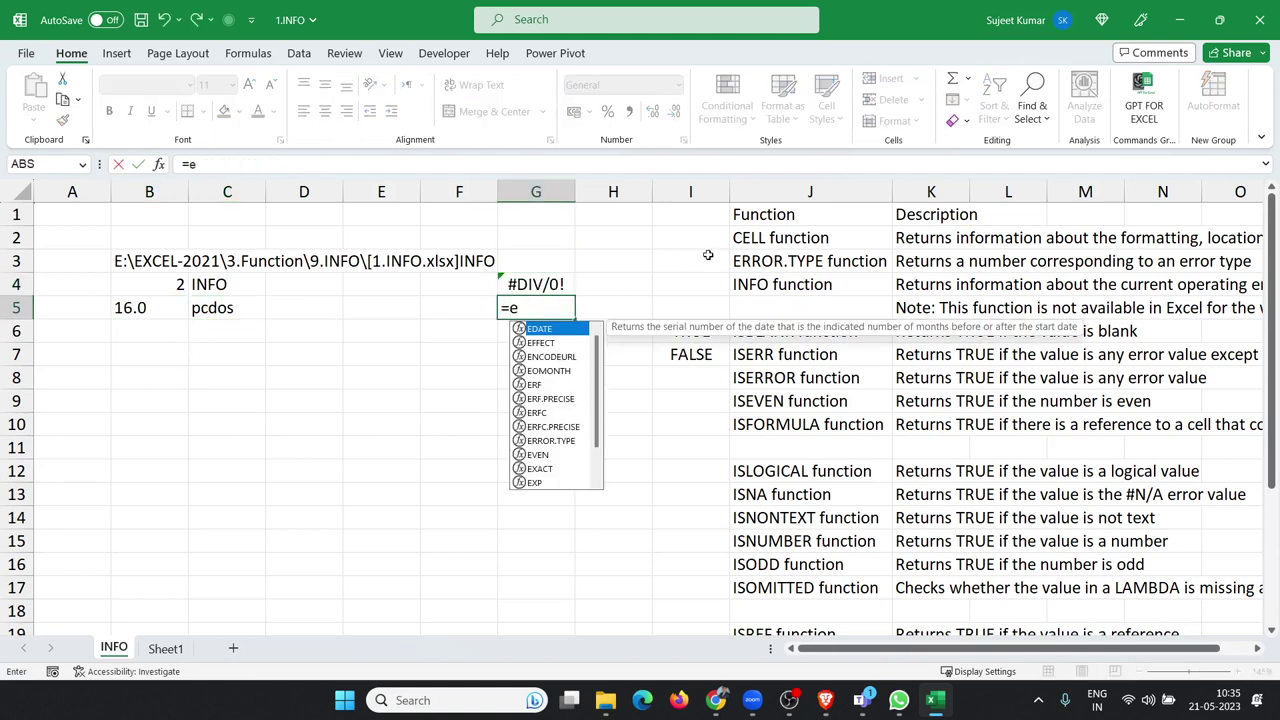
{"action": "type", "text": "rr"}
{"action": "key", "text": "Escape"}
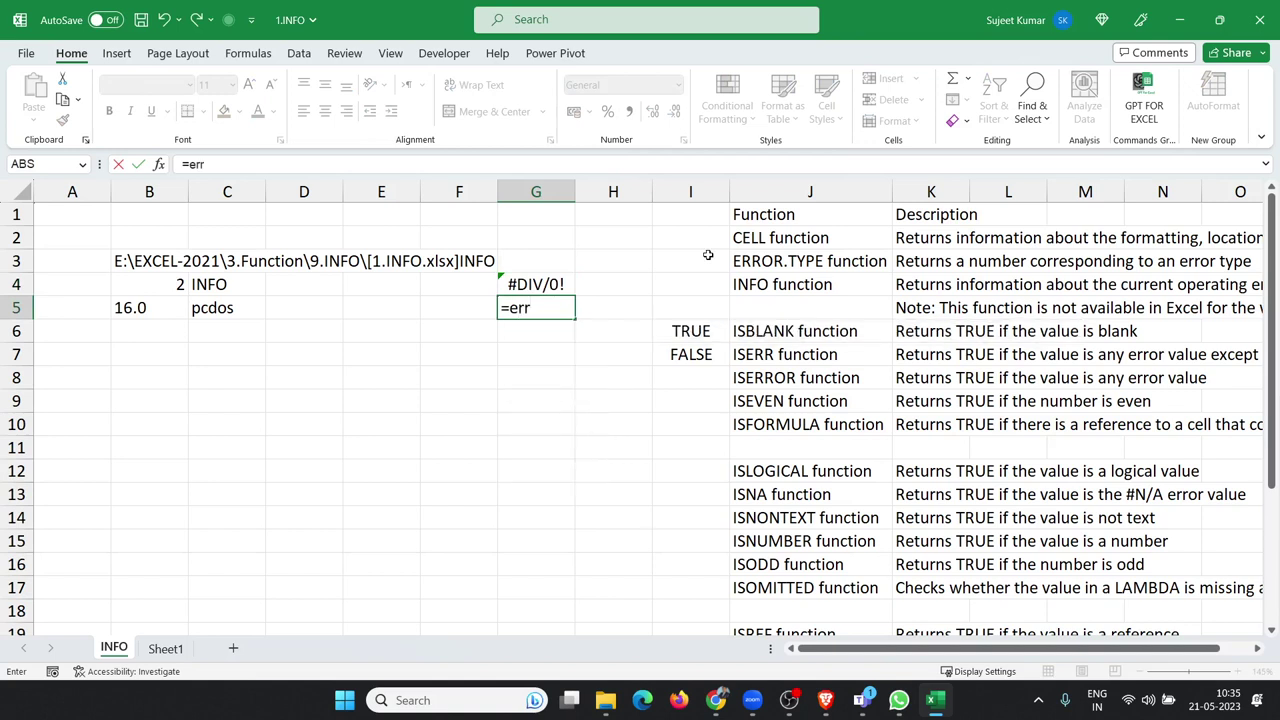
{"action": "key", "text": "BackSpace"}
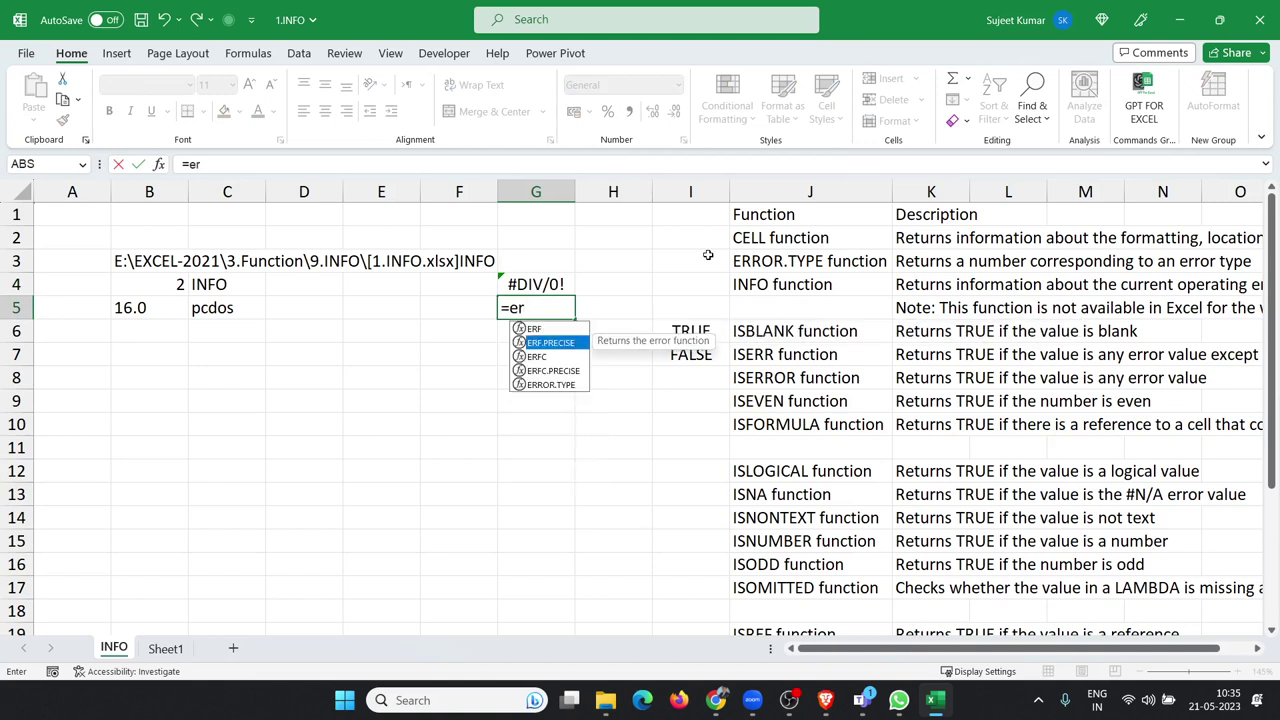
{"action": "key", "text": "BackSpace"}
{"action": "type", "text": "RR"}
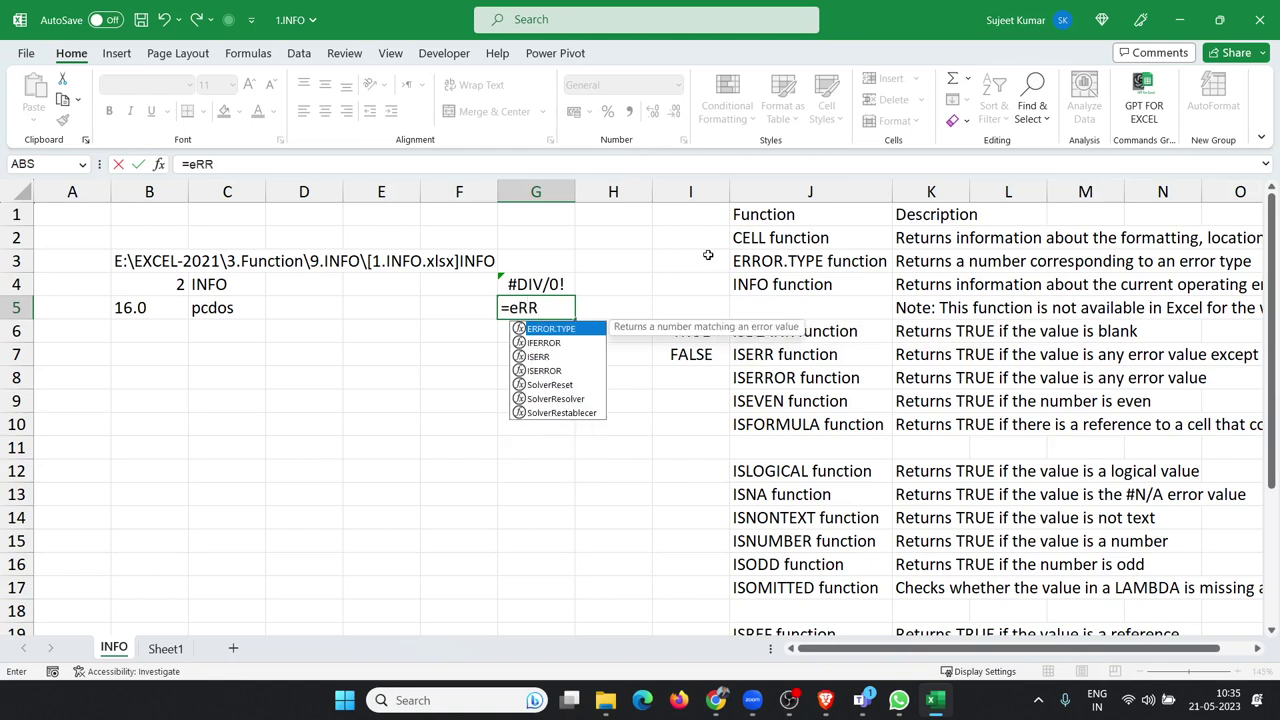
{"action": "key", "text": "Tab"}
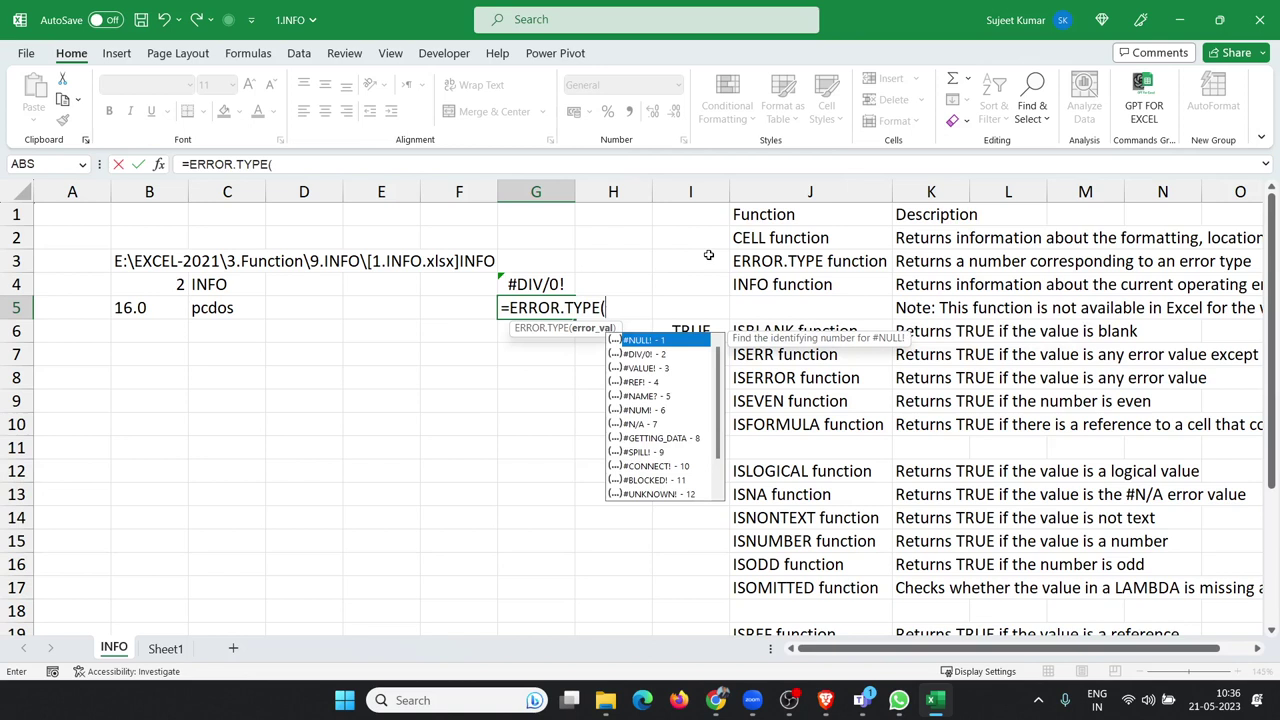
Step: Browse the error-code options, then use #DIV/0! cell G4 as the argument, returning 2
{"action": "key", "text": "Down"}
{"action": "key", "text": "Down"}
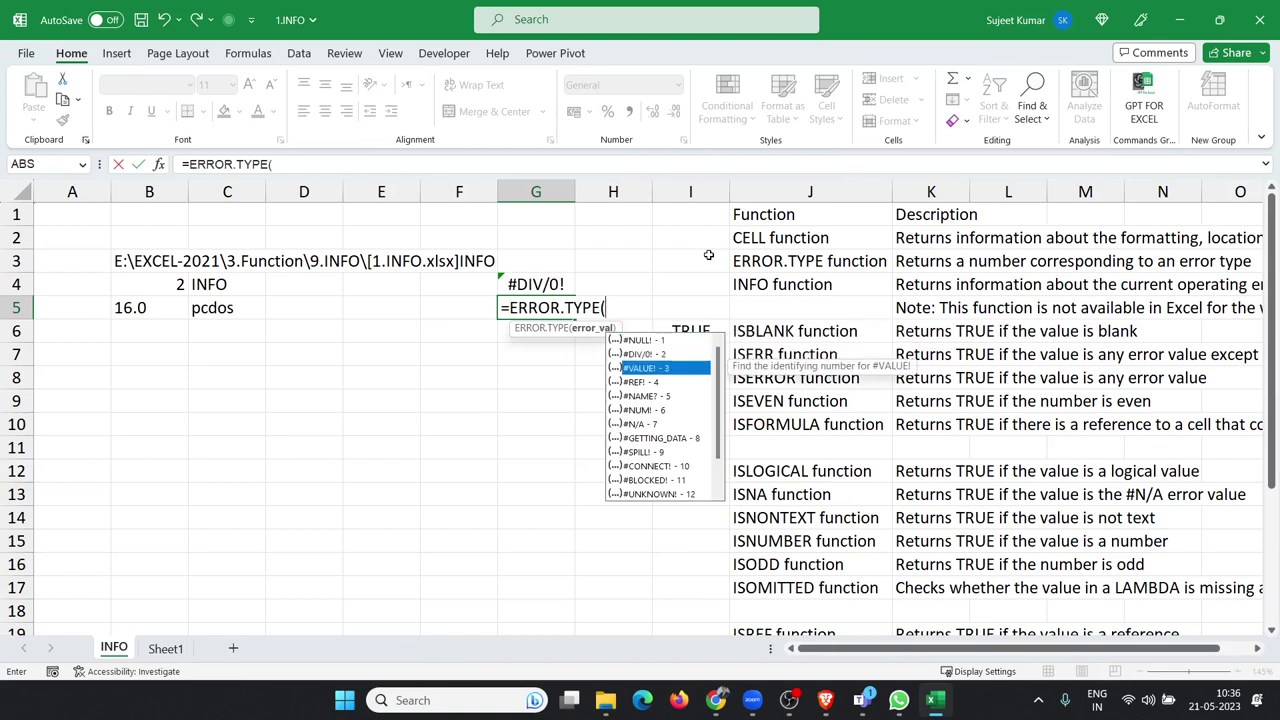
{"action": "key", "text": "Down"}
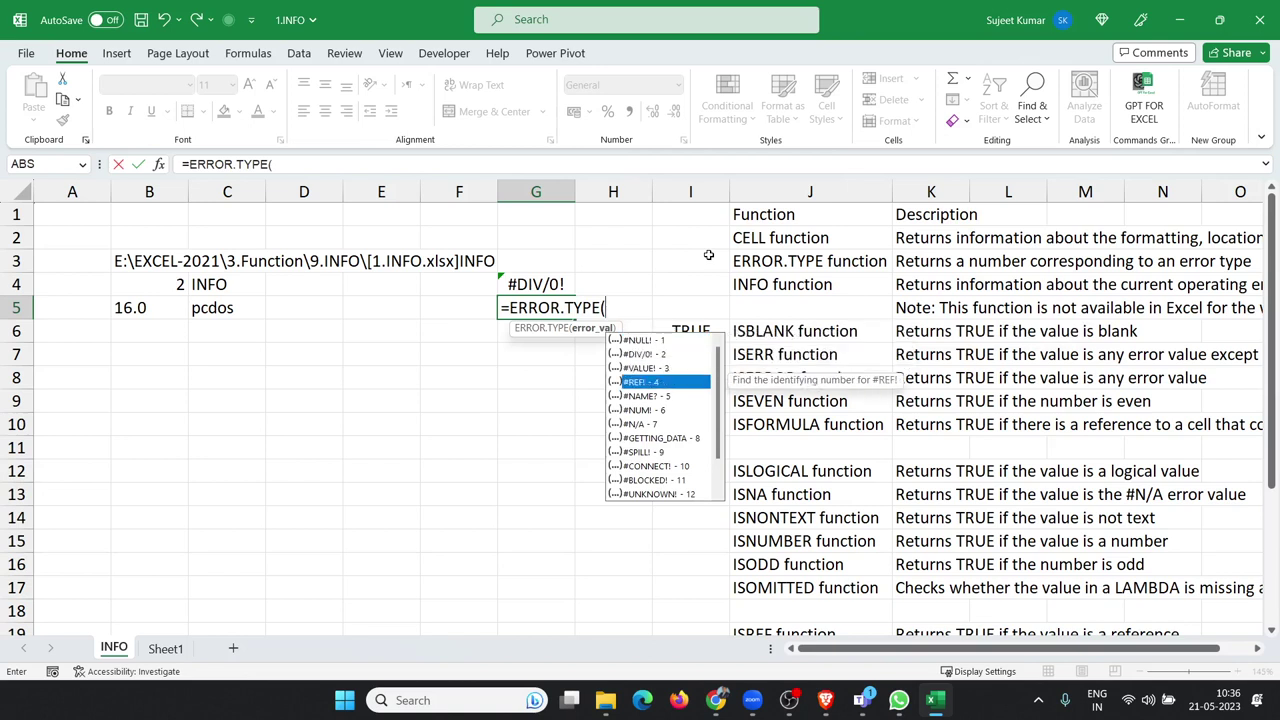
{"action": "key", "text": "Down"}
{"action": "key", "text": "Down"}
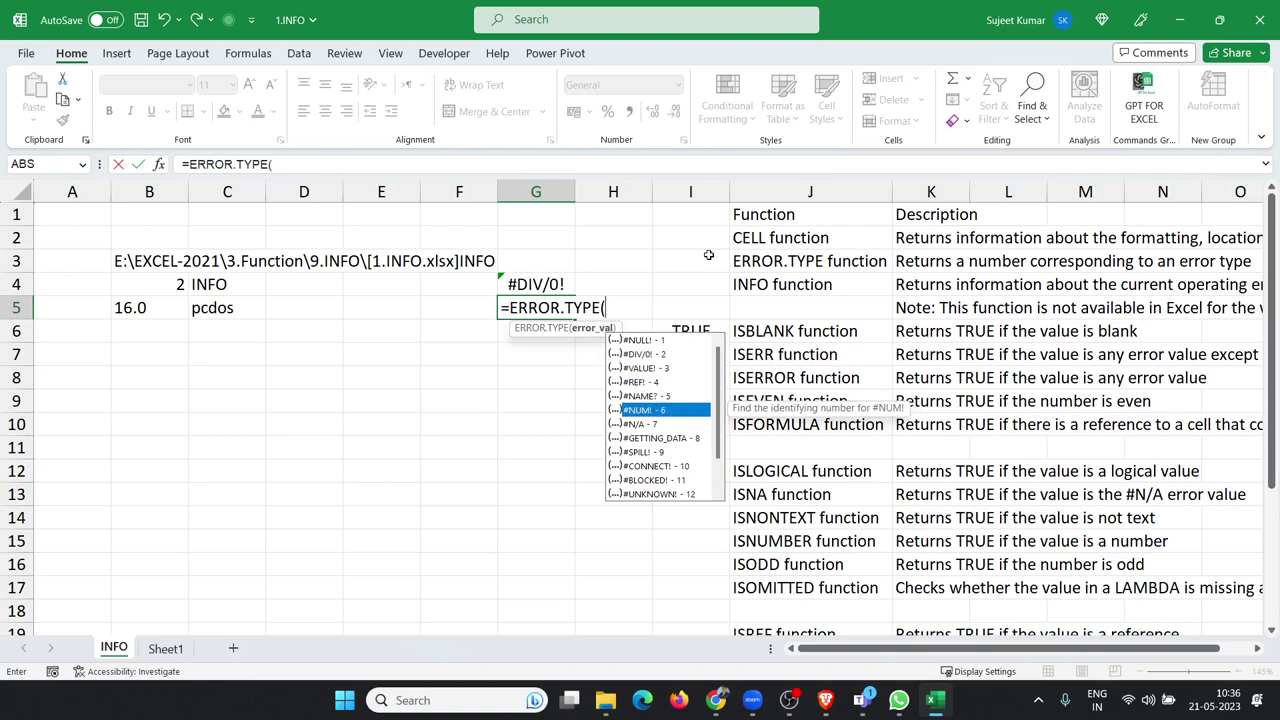
{"action": "key", "text": "Down"}
{"action": "key", "text": "Down"}
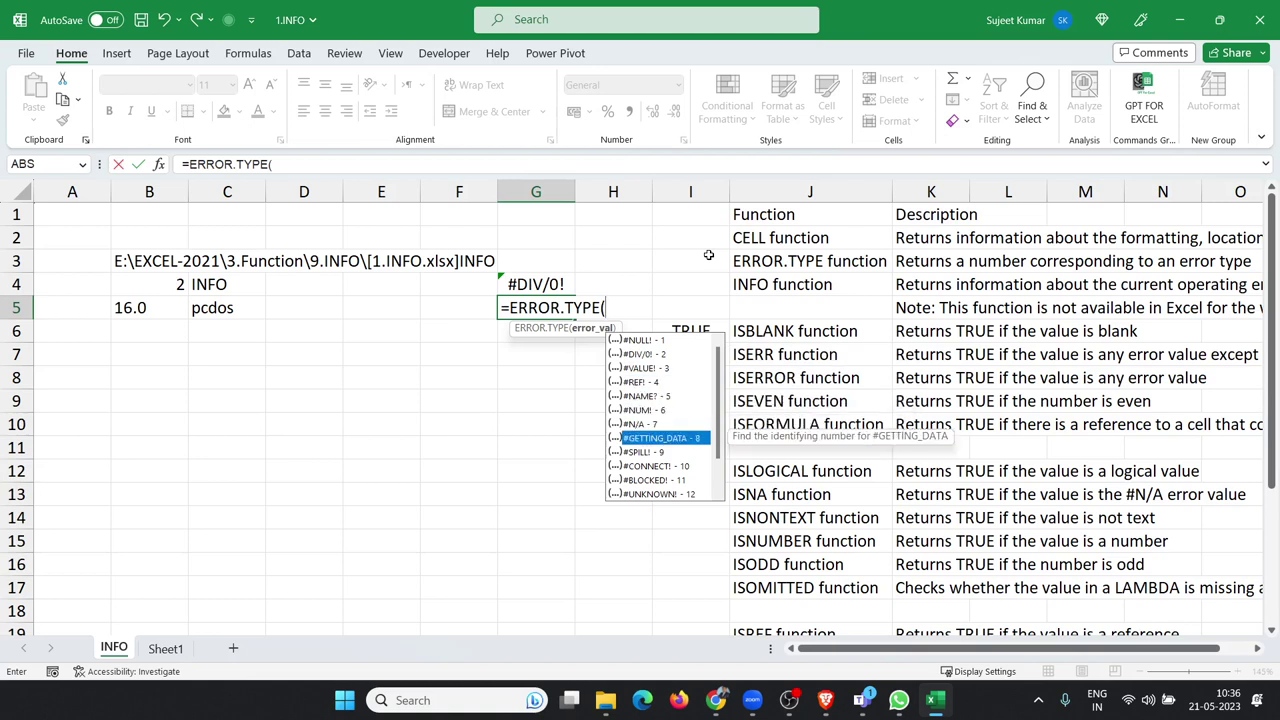
{"action": "key", "text": "Down"}
{"action": "key", "text": "Down"}
{"action": "key", "text": "Down"}
{"action": "key", "text": "Down"}
{"action": "key", "text": "Up"}
{"action": "key", "text": "Up"}
{"action": "key", "text": "Up"}
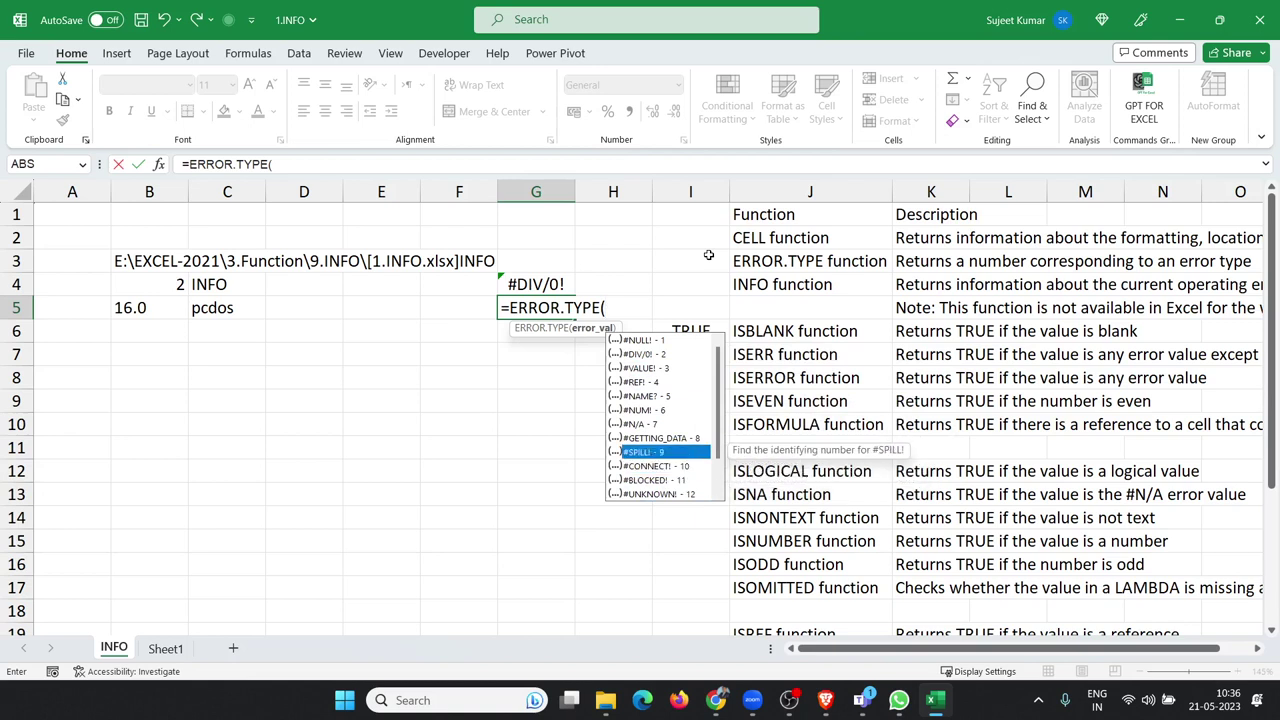
{"action": "key", "text": "Up"}
{"action": "key", "text": "Up"}
{"action": "key", "text": "Up"}
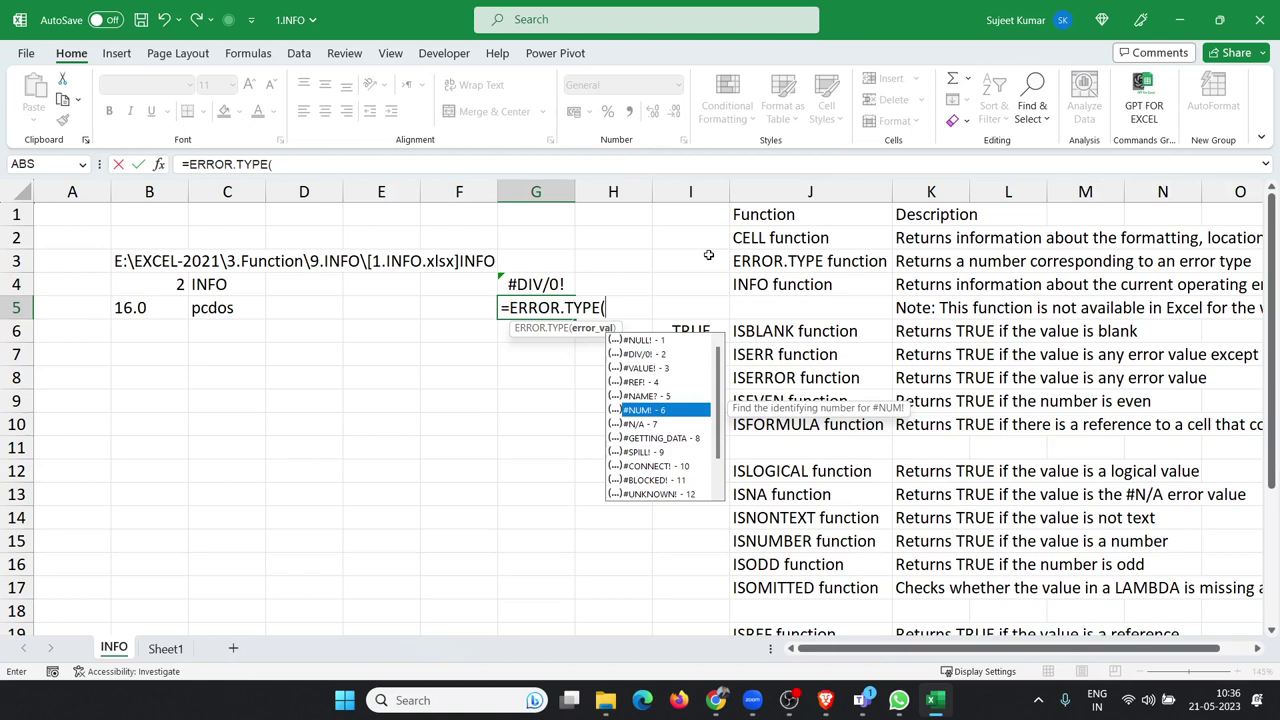
{"action": "key", "text": "Tab"}
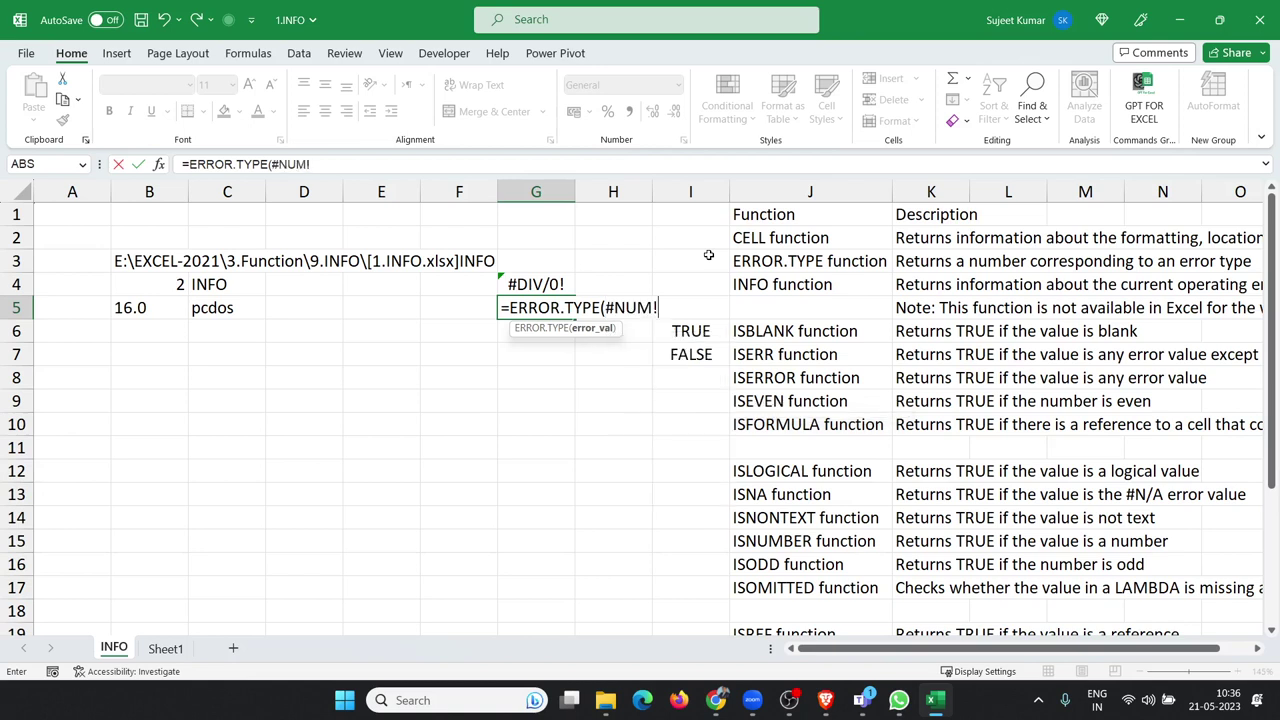
{"action": "key", "text": "BackSpace"}
{"action": "key", "text": "BackSpace"}
{"action": "key", "text": "BackSpace"}
{"action": "key", "text": "BackSpace"}
{"action": "key", "text": "BackSpace"}
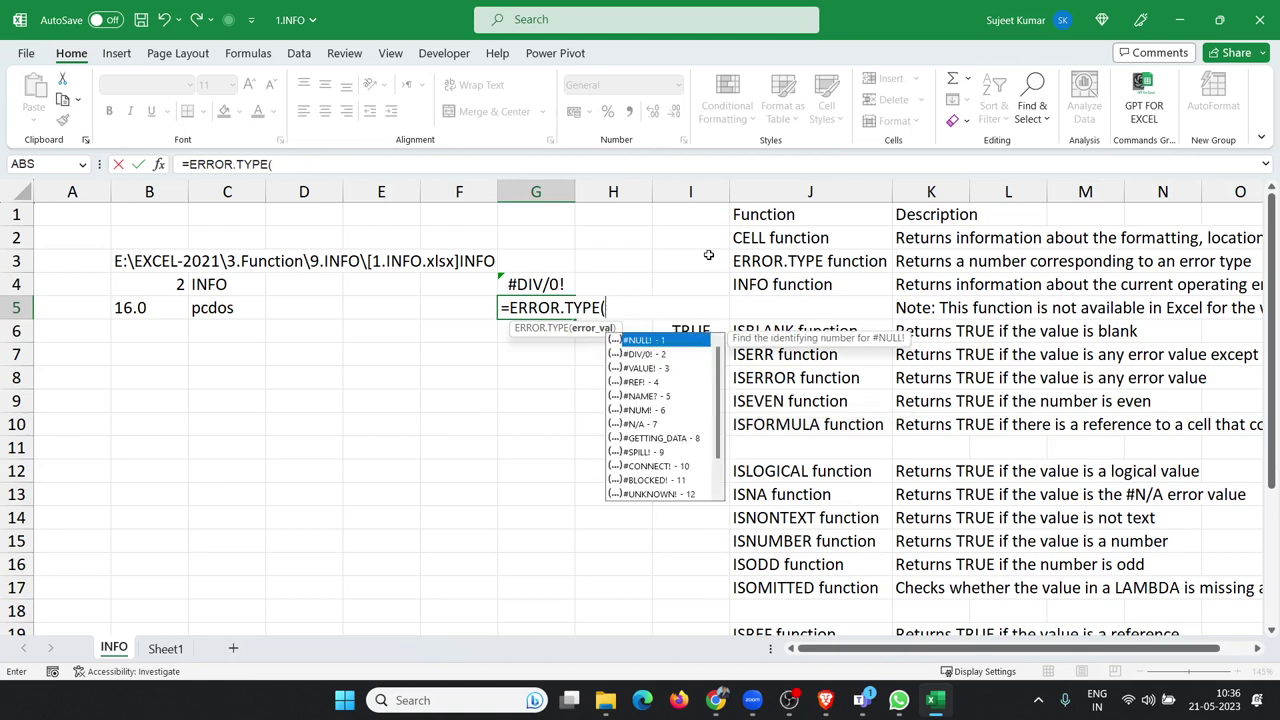
{"action": "left_click", "coordinate": [522, 286]}
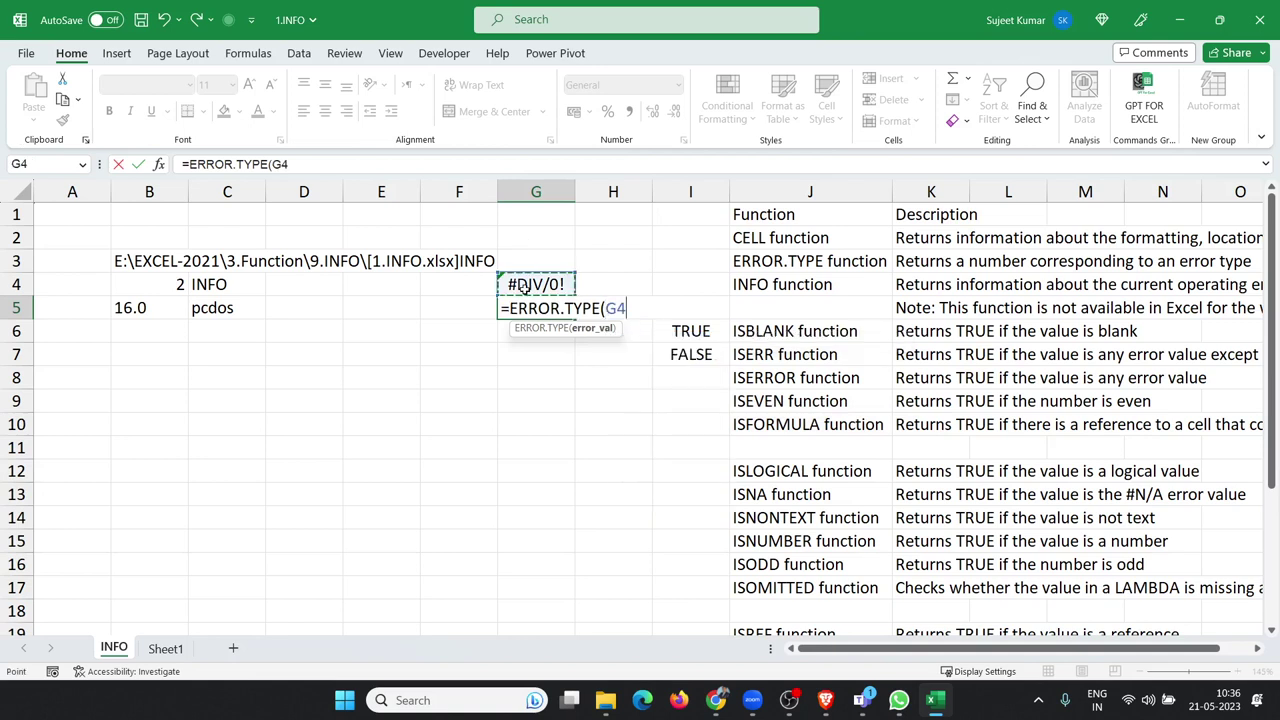
{"action": "key", "text": "Return"}
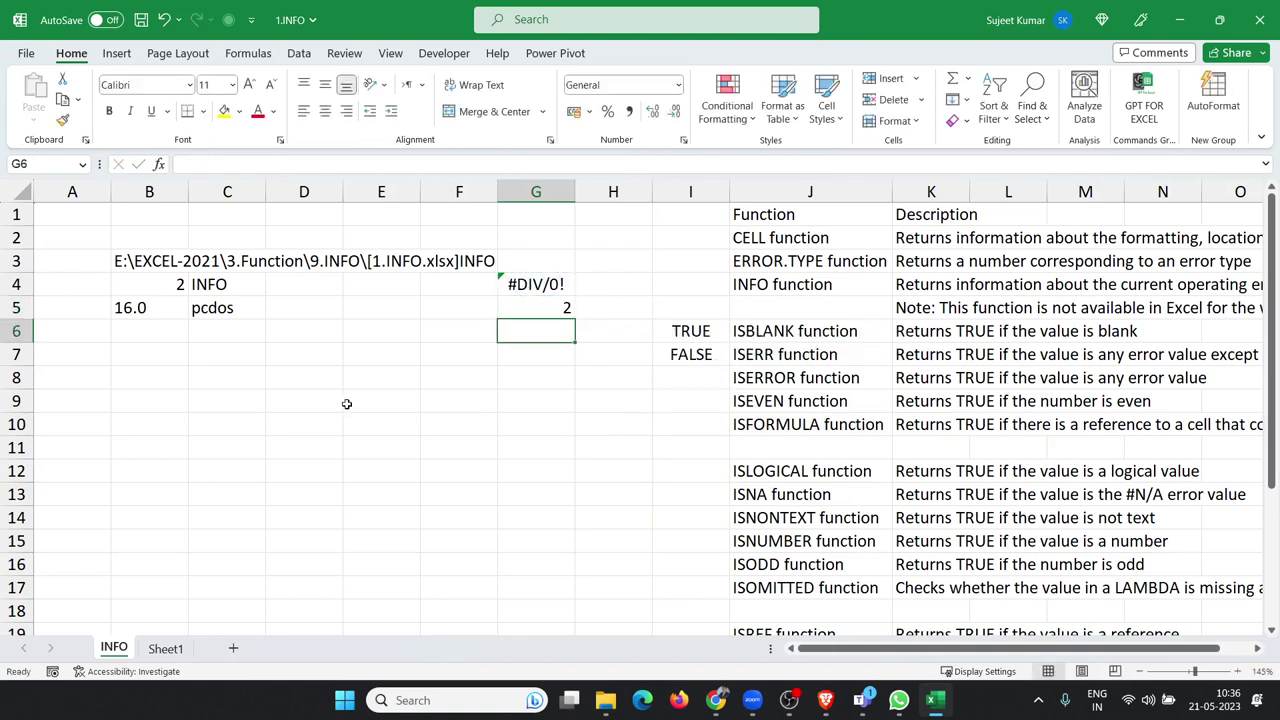
Step: Enter =ISBLANK(D7) in B7 so it returns TRUE for empty D7
{"action": "left_click", "coordinate": [137, 426]}
{"action": "left_click", "coordinate": [121, 360]}
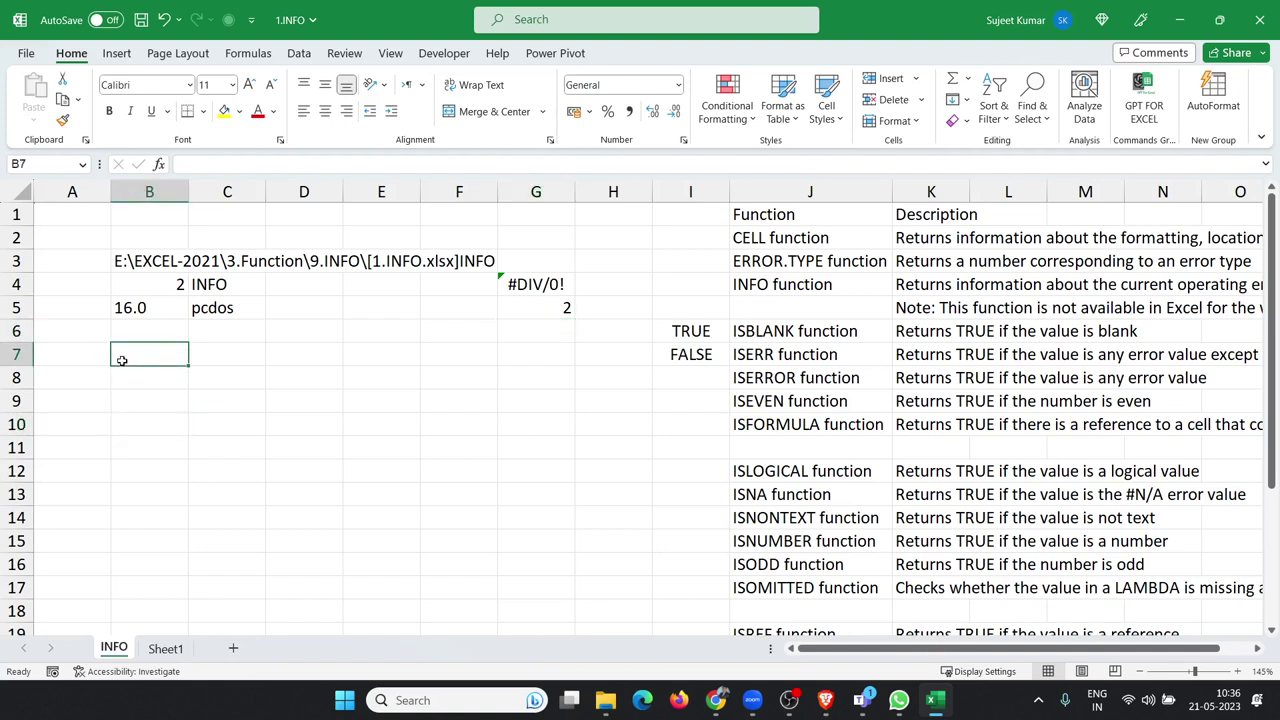
{"action": "type", "text": "="}
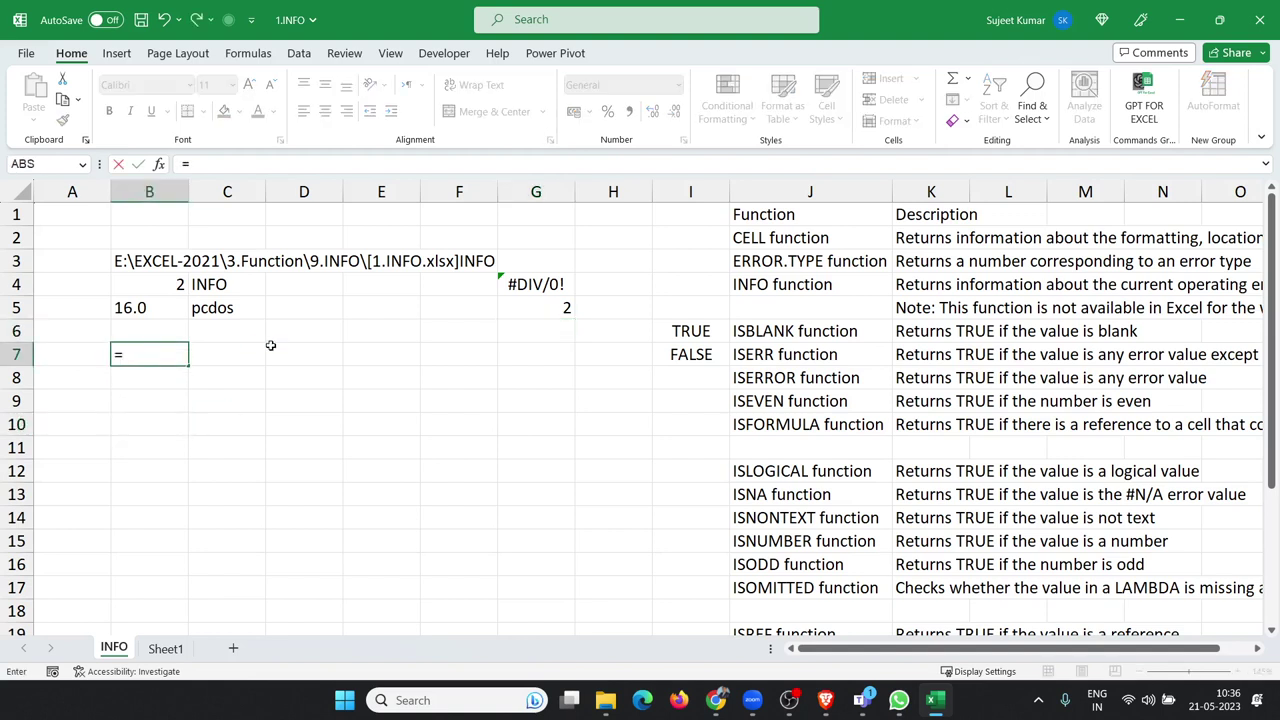
{"action": "type", "text": "ISB"}
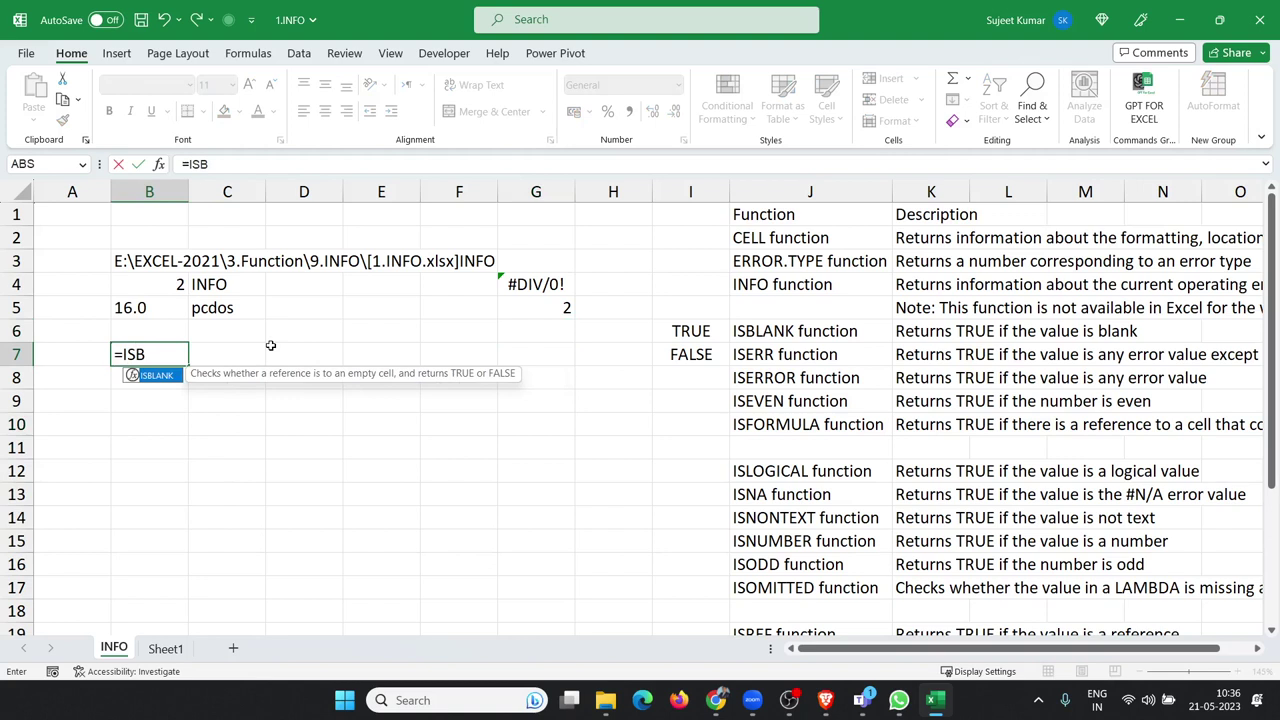
{"action": "key", "text": "Tab"}
{"action": "left_click", "coordinate": [270, 345]}
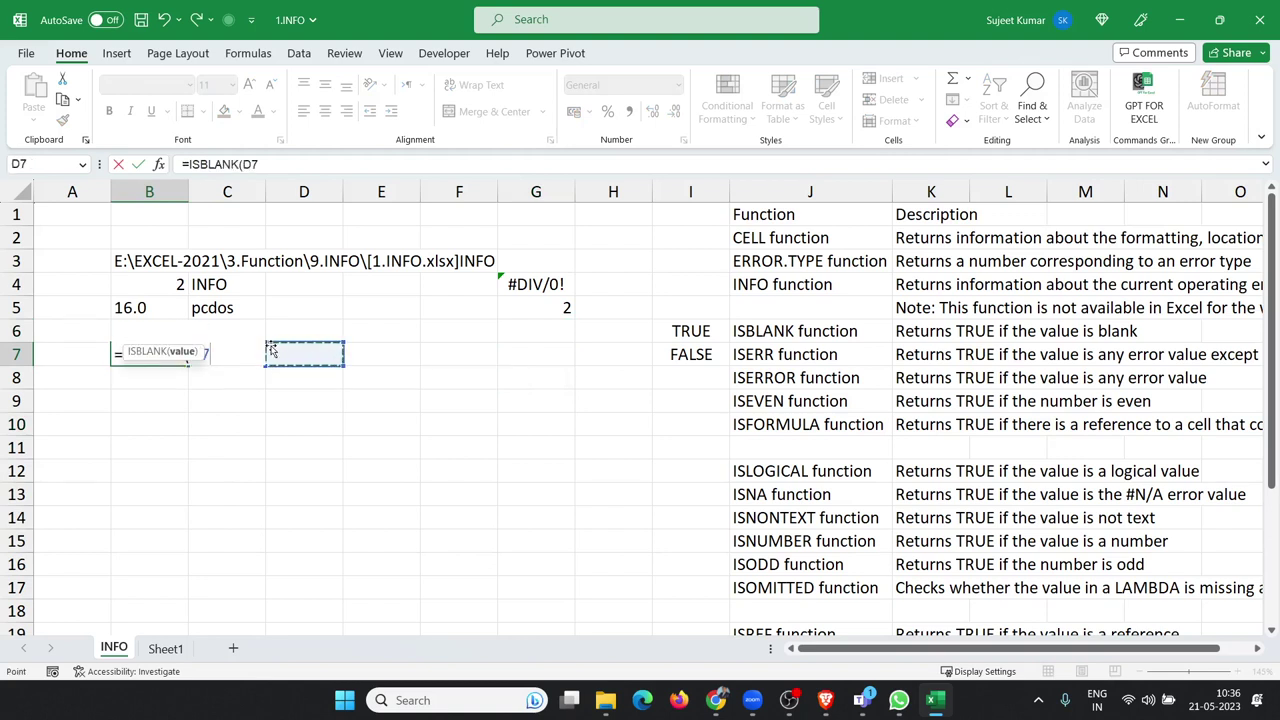
{"action": "key", "text": "Return"}
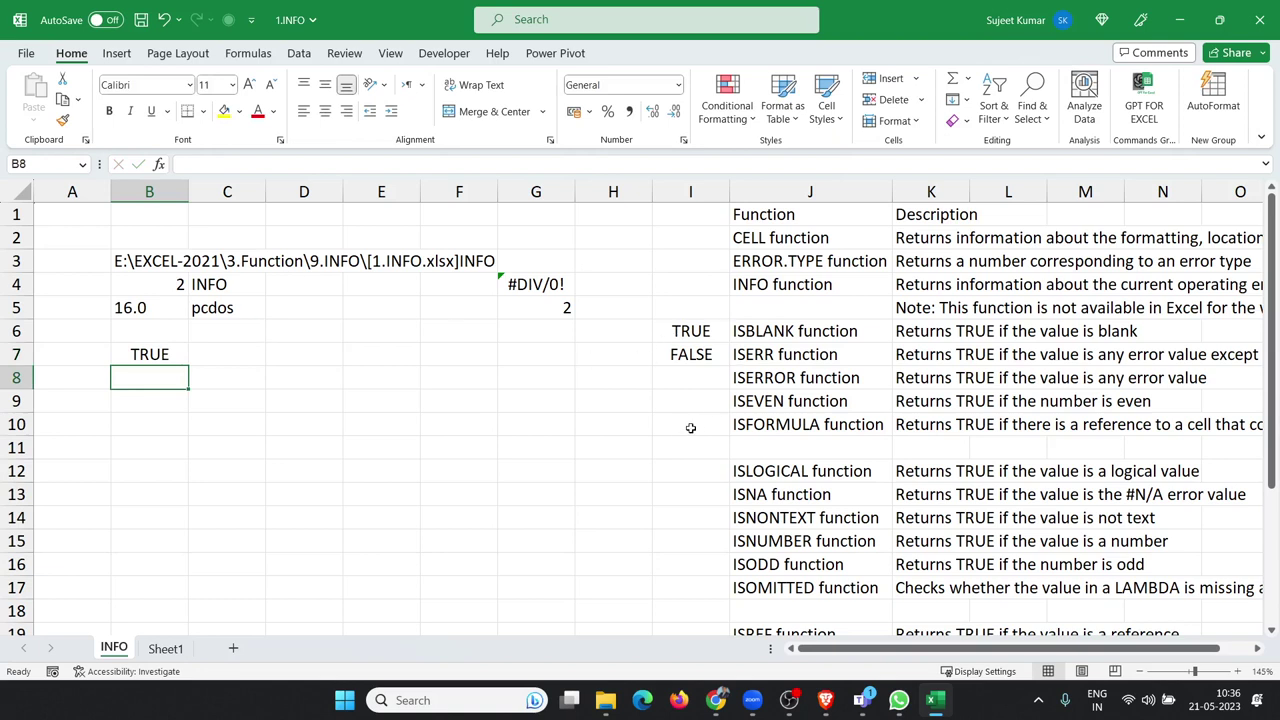
Step: Repoint the ISERR formula in I7 at the #DIV/0! cell G4 so it returns TRUE
{"action": "left_click", "coordinate": [708, 371]}
{"action": "left_click", "coordinate": [705, 347]}
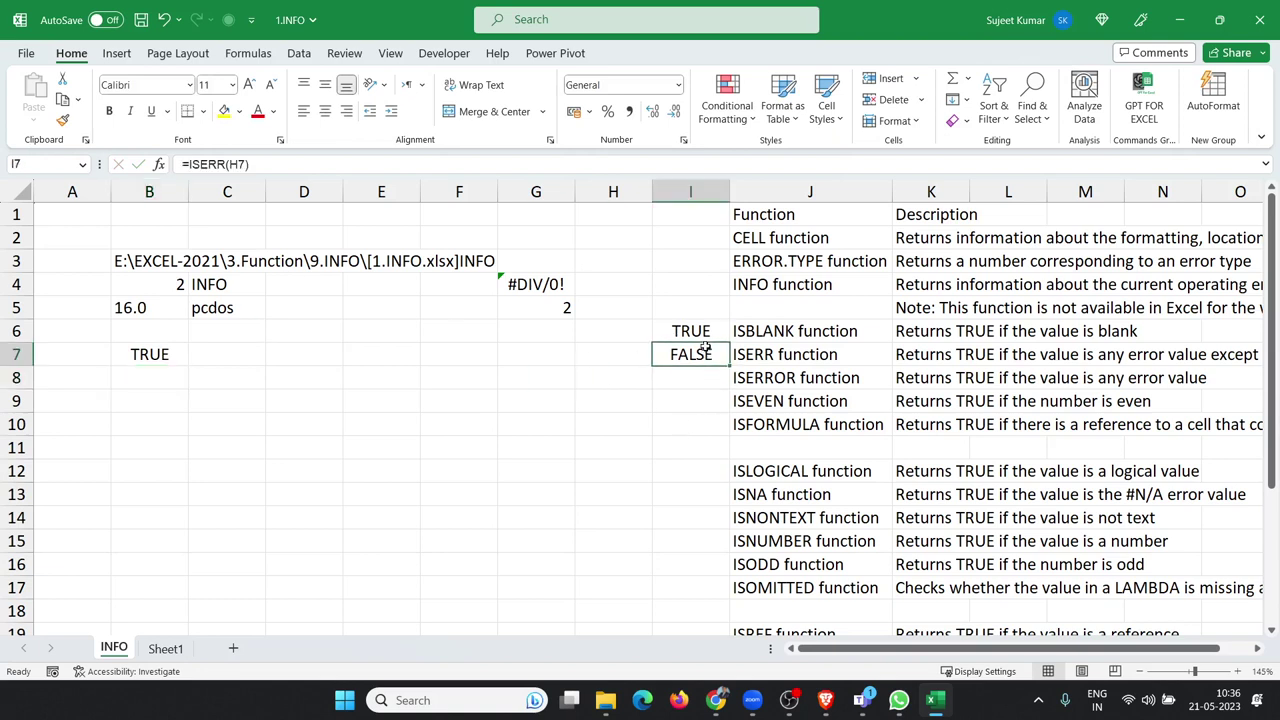
{"action": "left_click", "coordinate": [702, 332]}
{"action": "left_click", "coordinate": [692, 350]}
{"action": "double_click", "coordinate": [694, 356]}
{"action": "left_click", "coordinate": [553, 284]}
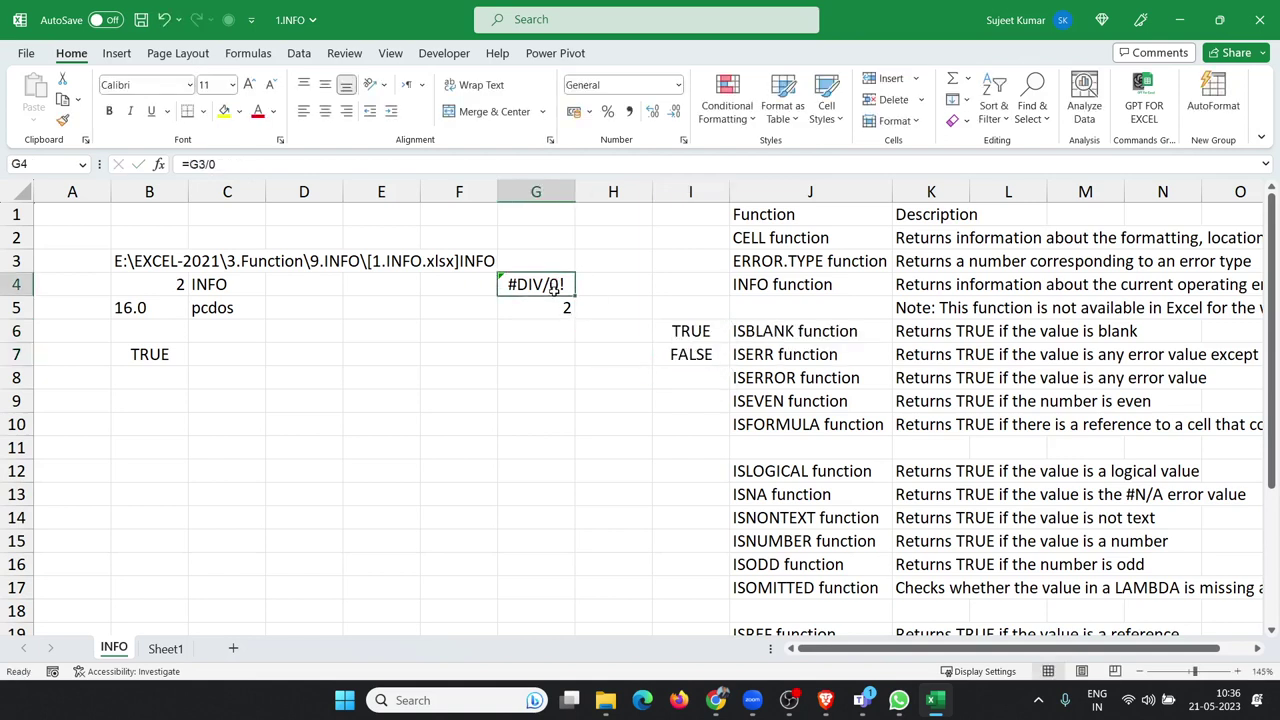
{"action": "left_click", "coordinate": [673, 351]}
{"action": "double_click", "coordinate": [673, 351]}
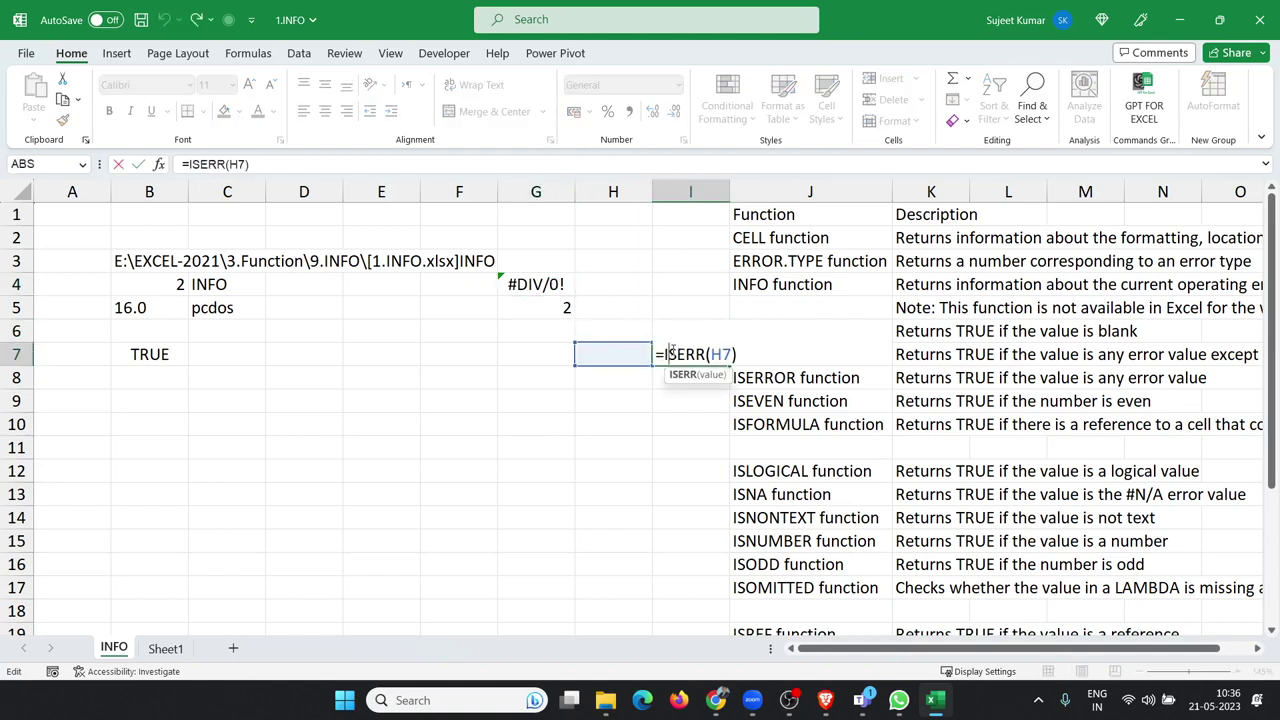
{"action": "left_click", "coordinate": [549, 286]}
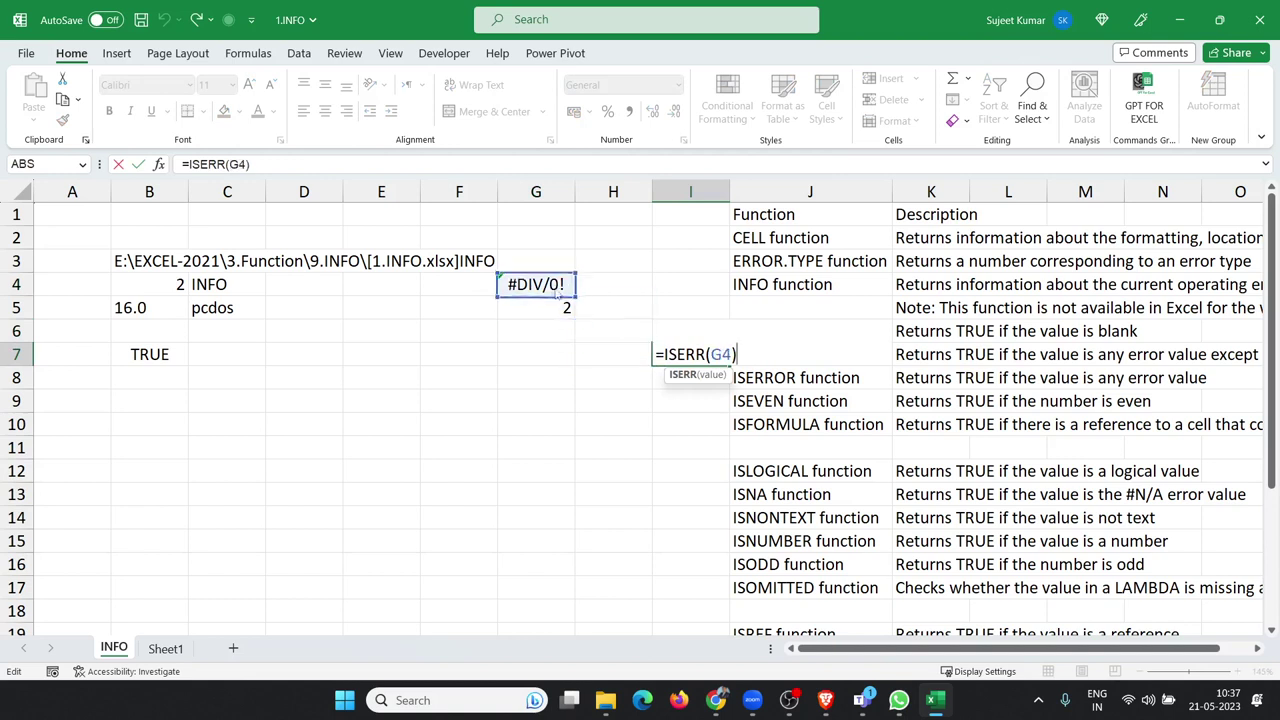
{"action": "key", "text": "Return"}
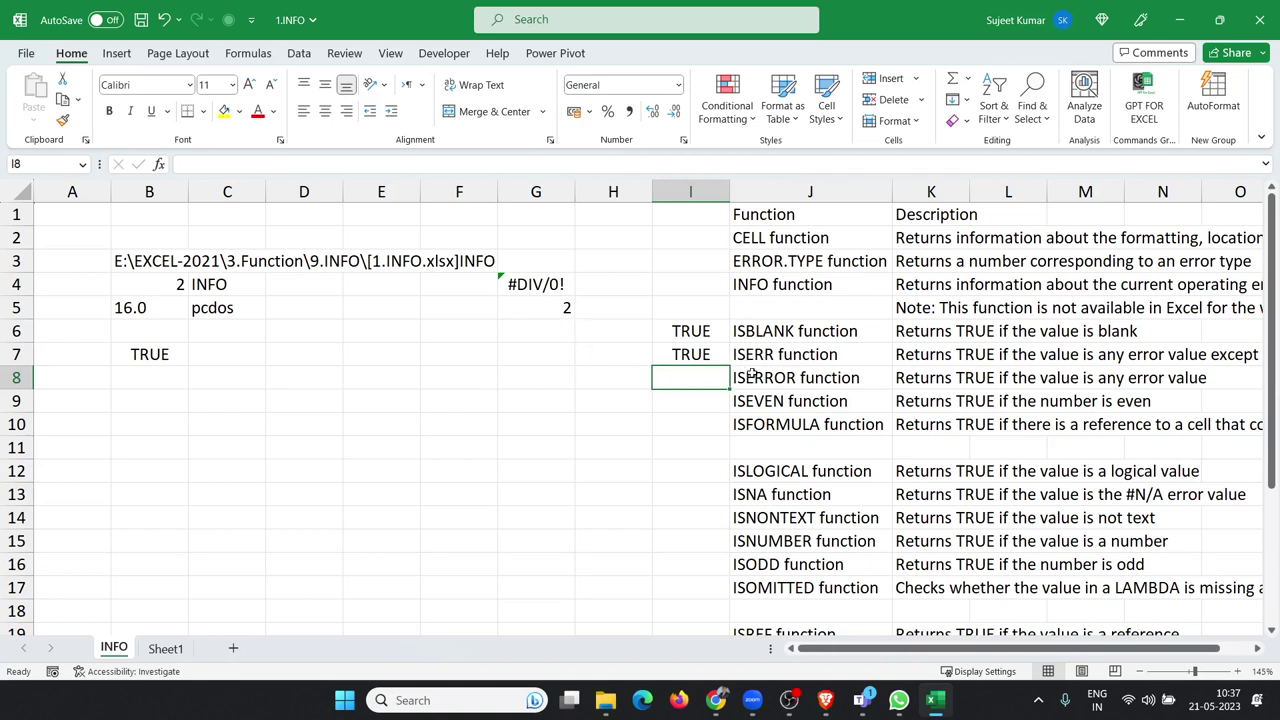
Step: Enter an ISERROR test on G4 in I8, returning TRUE
{"action": "type", "text": "=IS"}
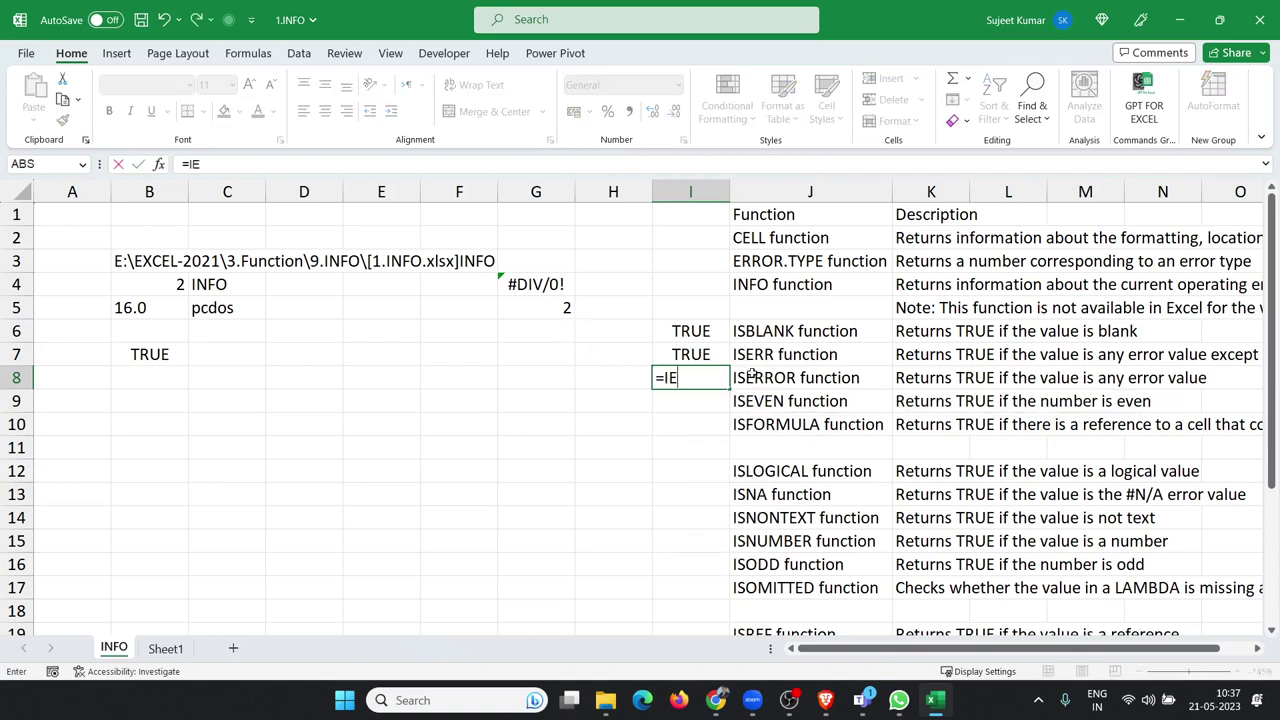
{"action": "key", "text": "BackSpace"}
{"action": "type", "text": "S"}
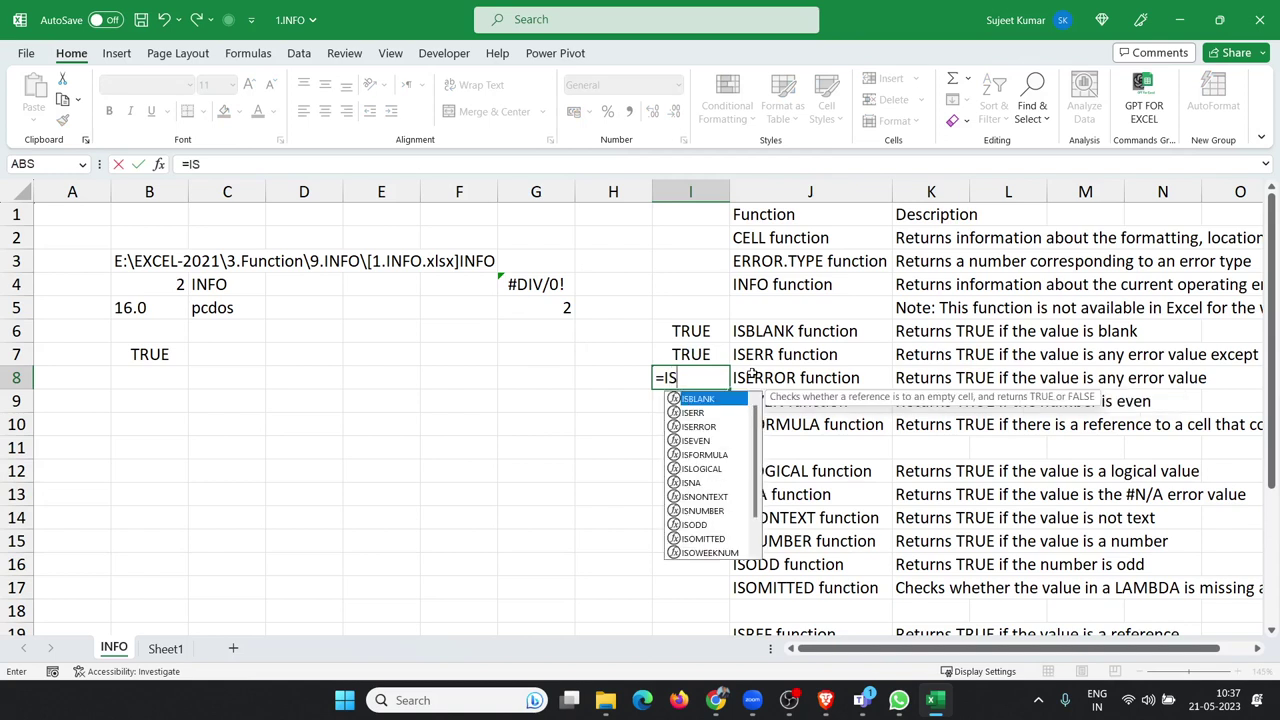
{"action": "key", "text": "Down"}
{"action": "key", "text": "Down"}
{"action": "key", "text": "Tab"}
{"action": "key", "text": "Up"}
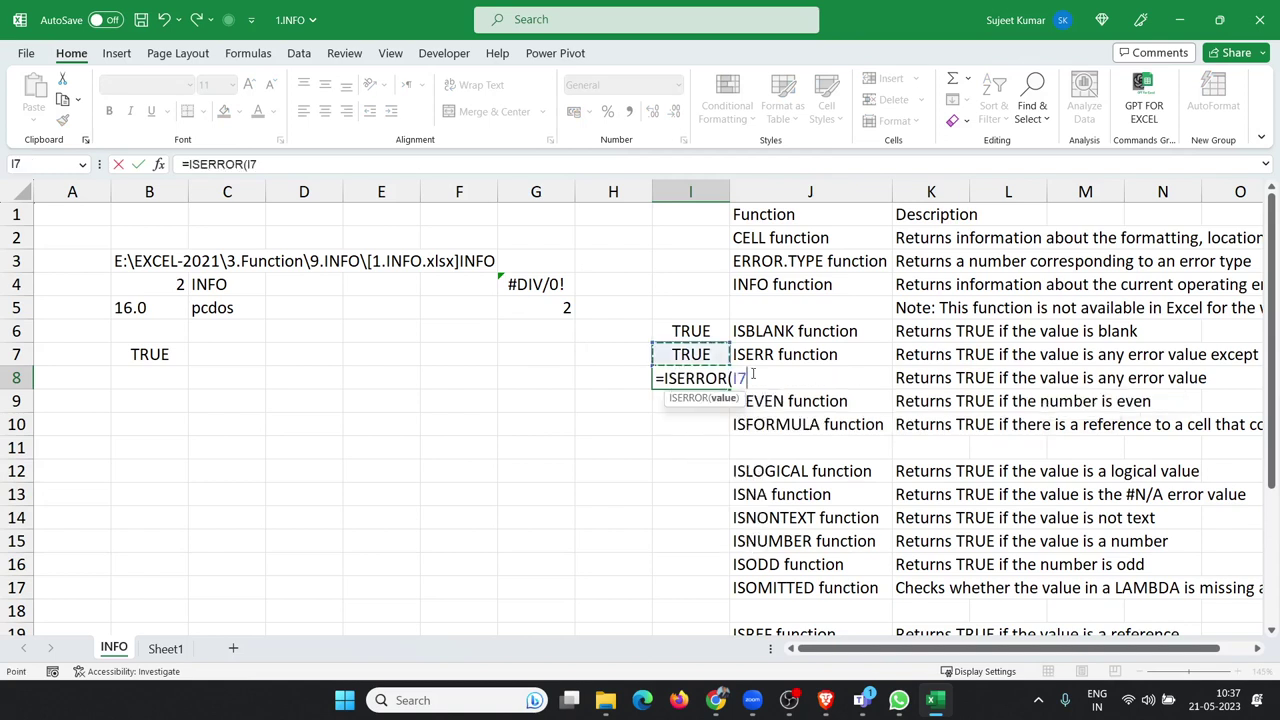
{"action": "key", "text": "Left"}
{"action": "key", "text": "Left"}
{"action": "key", "text": "Left"}
{"action": "key", "text": "Up"}
{"action": "key", "text": "Up"}
{"action": "key", "text": "Up"}
{"action": "key", "text": "Return"}
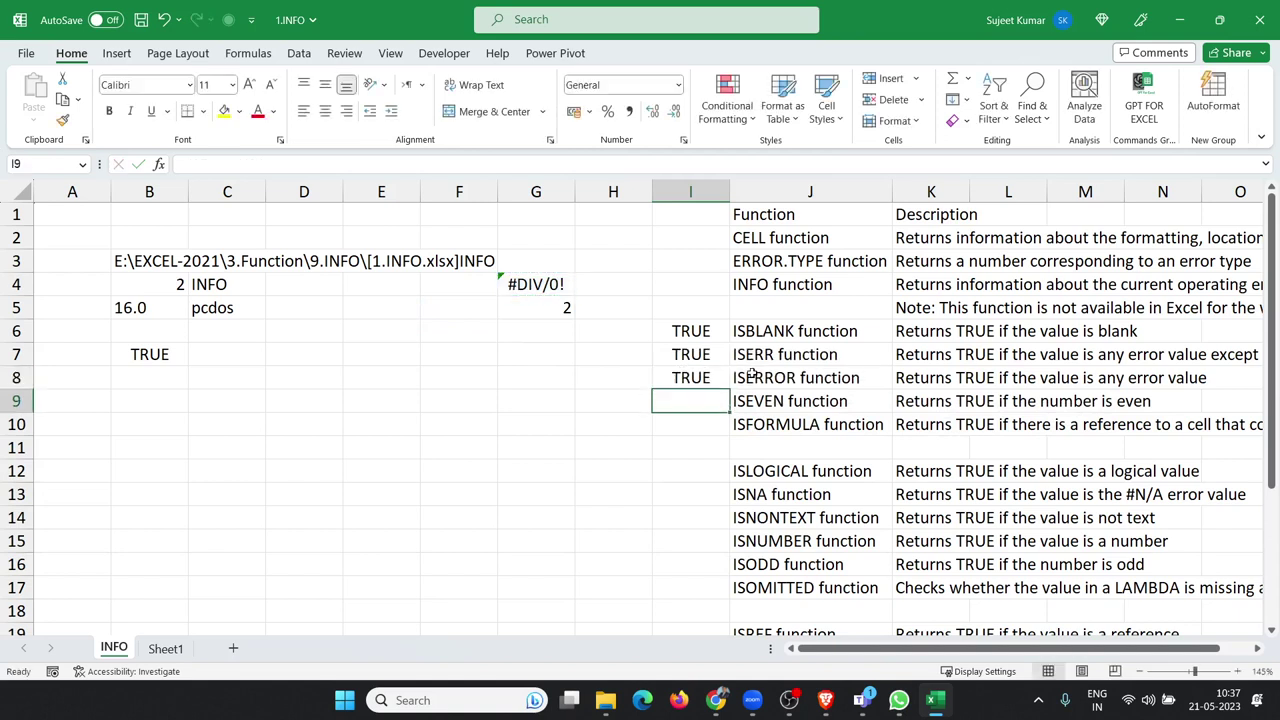
Step: Enter =ISEVEN(G5) in I9, returning TRUE
{"action": "type", "text": "="}
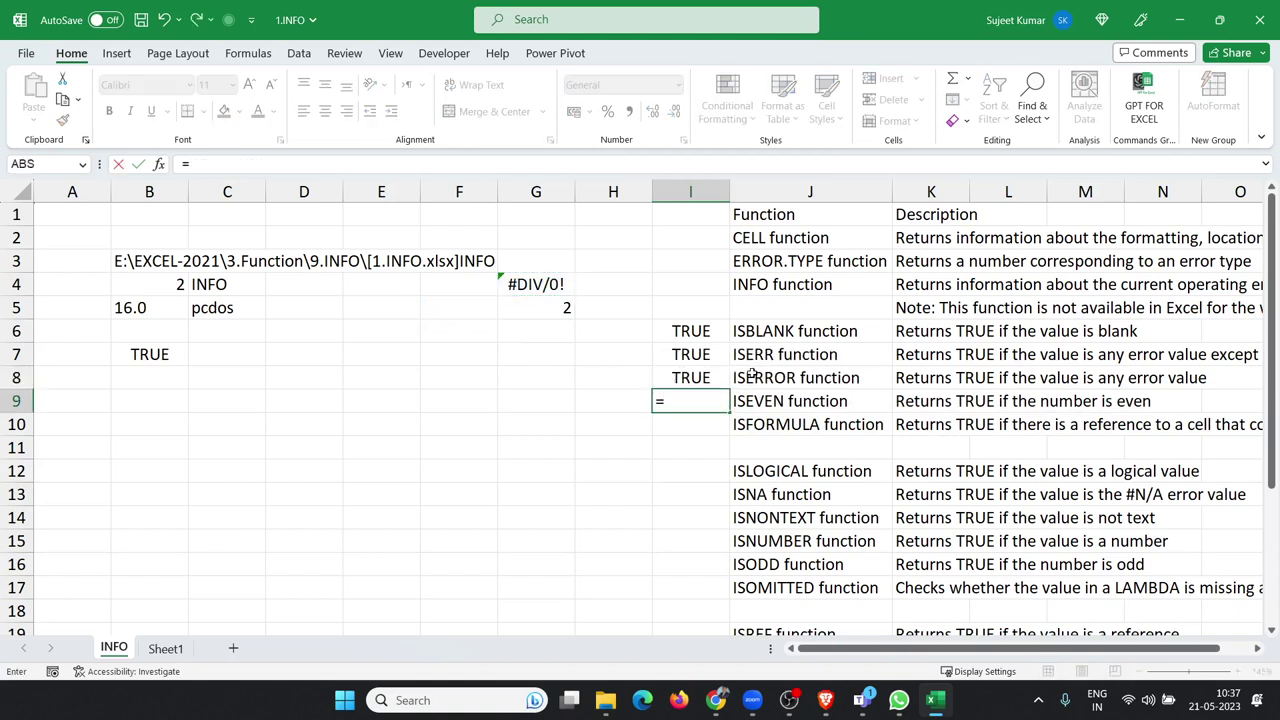
{"action": "type", "text": "IS"}
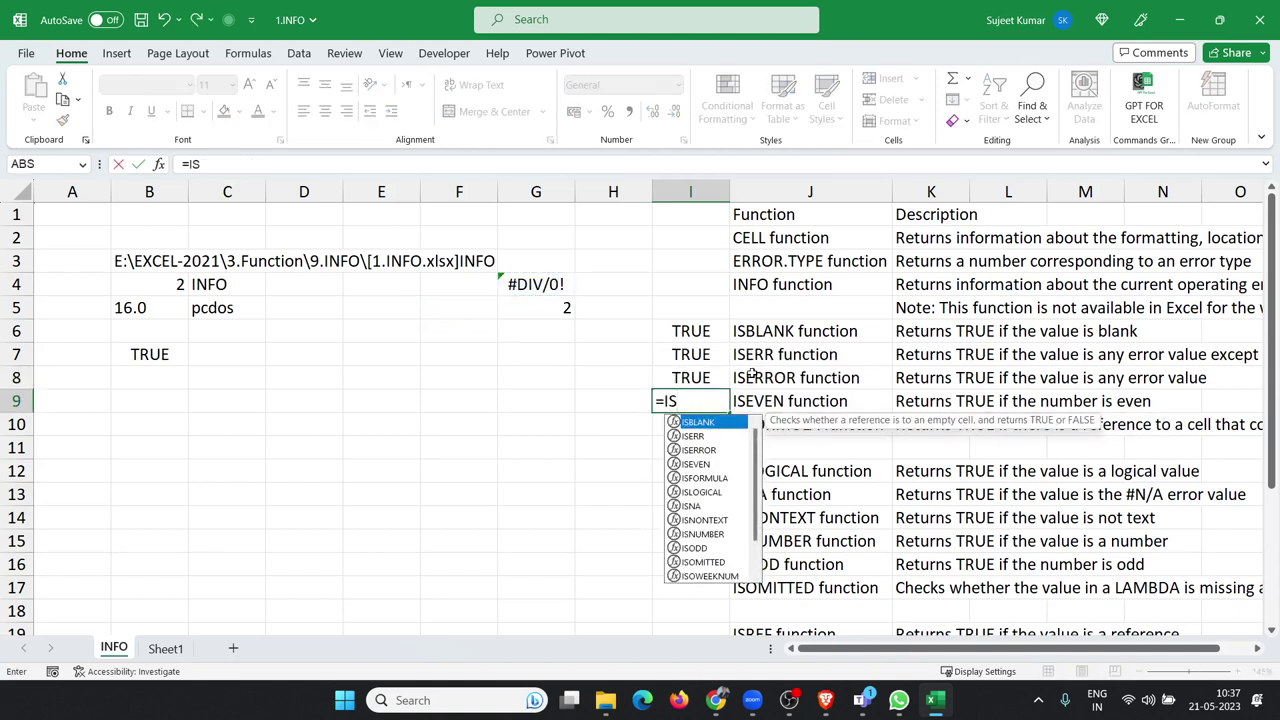
{"action": "key", "text": "Down"}
{"action": "key", "text": "Down"}
{"action": "key", "text": "Down"}
{"action": "key", "text": "Tab"}
{"action": "key", "text": "Left"}
{"action": "key", "text": "Up"}
{"action": "key", "text": "Up"}
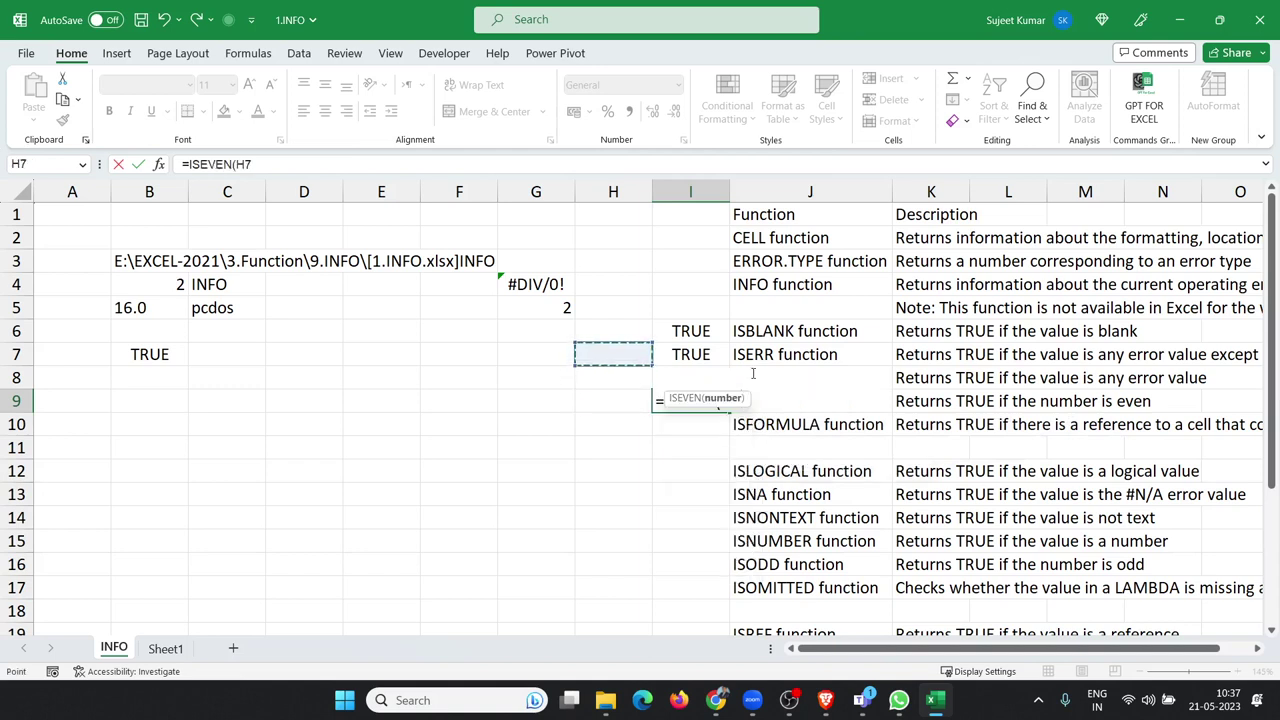
{"action": "key", "text": "Up"}
{"action": "key", "text": "Up"}
{"action": "key", "text": "Left"}
{"action": "key", "text": "Return"}
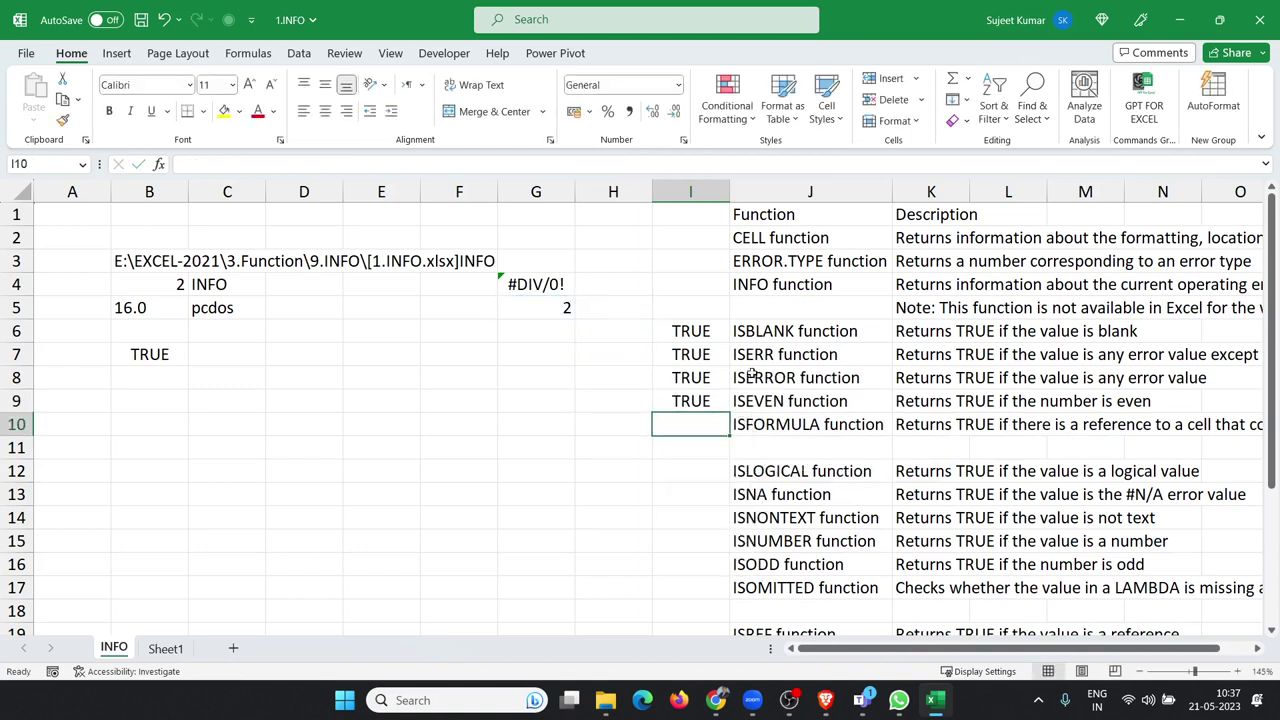
Step: Enter =ISFORMULA(G5) in I10, returning TRUE
{"action": "type", "text": "="}
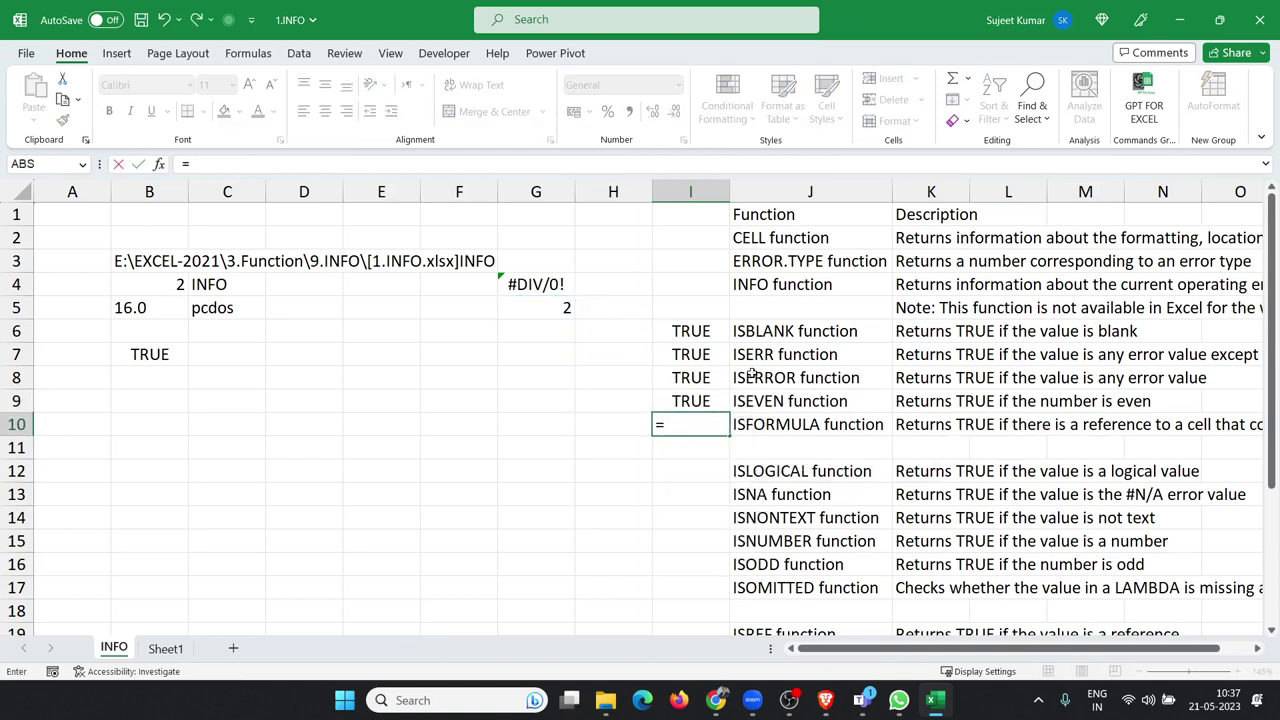
{"action": "type", "text": "ISDO"}
{"action": "key", "text": "BackSpace"}
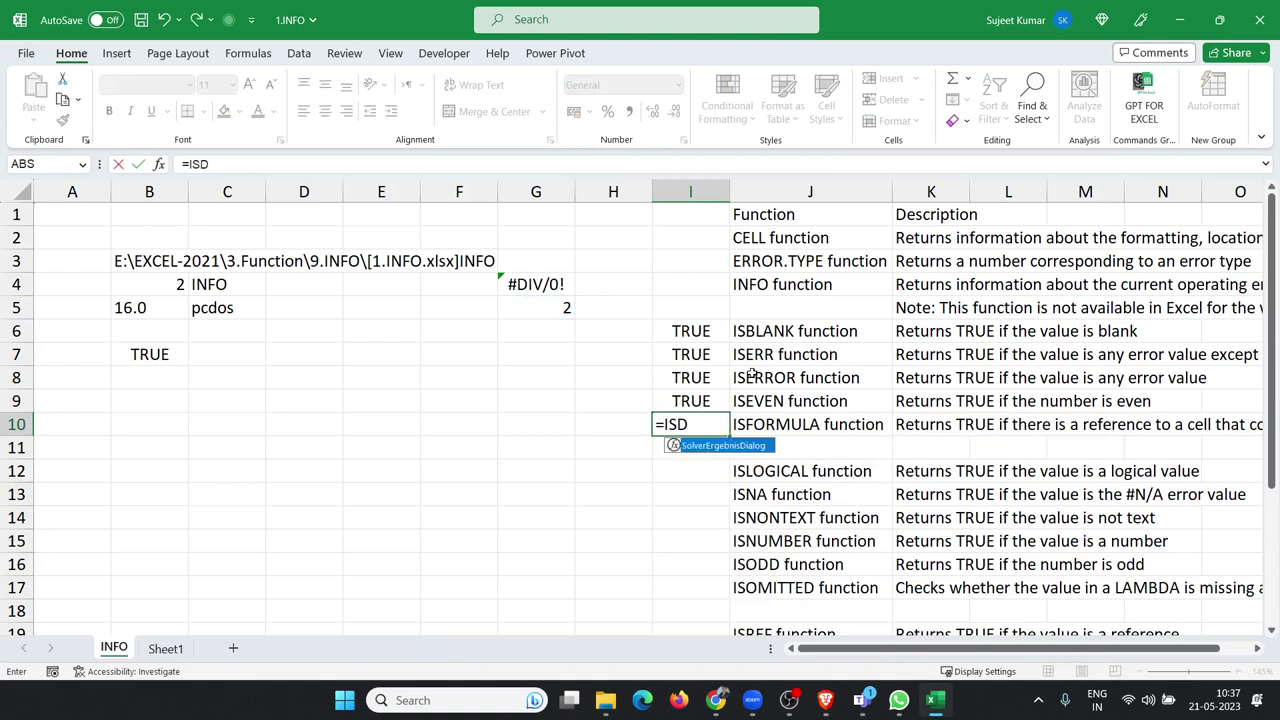
{"action": "key", "text": "BackSpace"}
{"action": "type", "text": "FO"}
{"action": "key", "text": "Tab"}
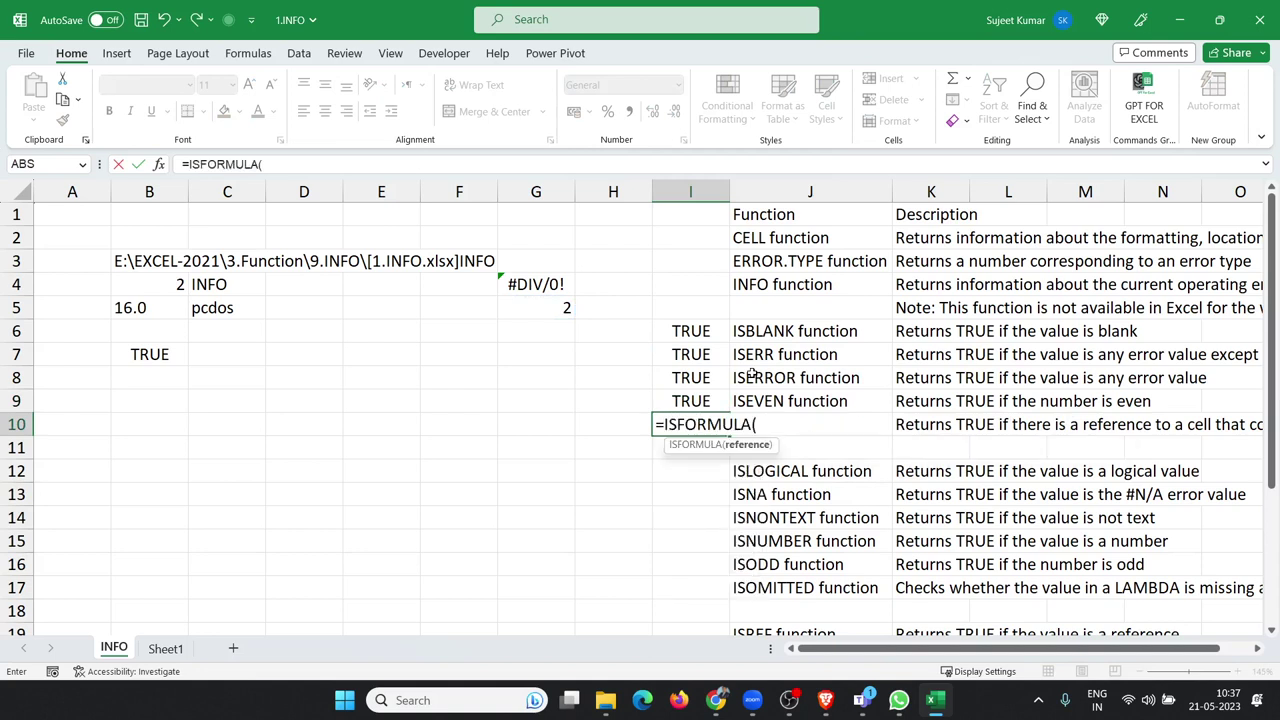
{"action": "key", "text": "Left"}
{"action": "key", "text": "Left"}
{"action": "key", "text": "Up"}
{"action": "key", "text": "Up"}
{"action": "key", "text": "Up"}
{"action": "key", "text": "Up"}
{"action": "key", "text": "Up"}
{"action": "key", "text": "Right"}
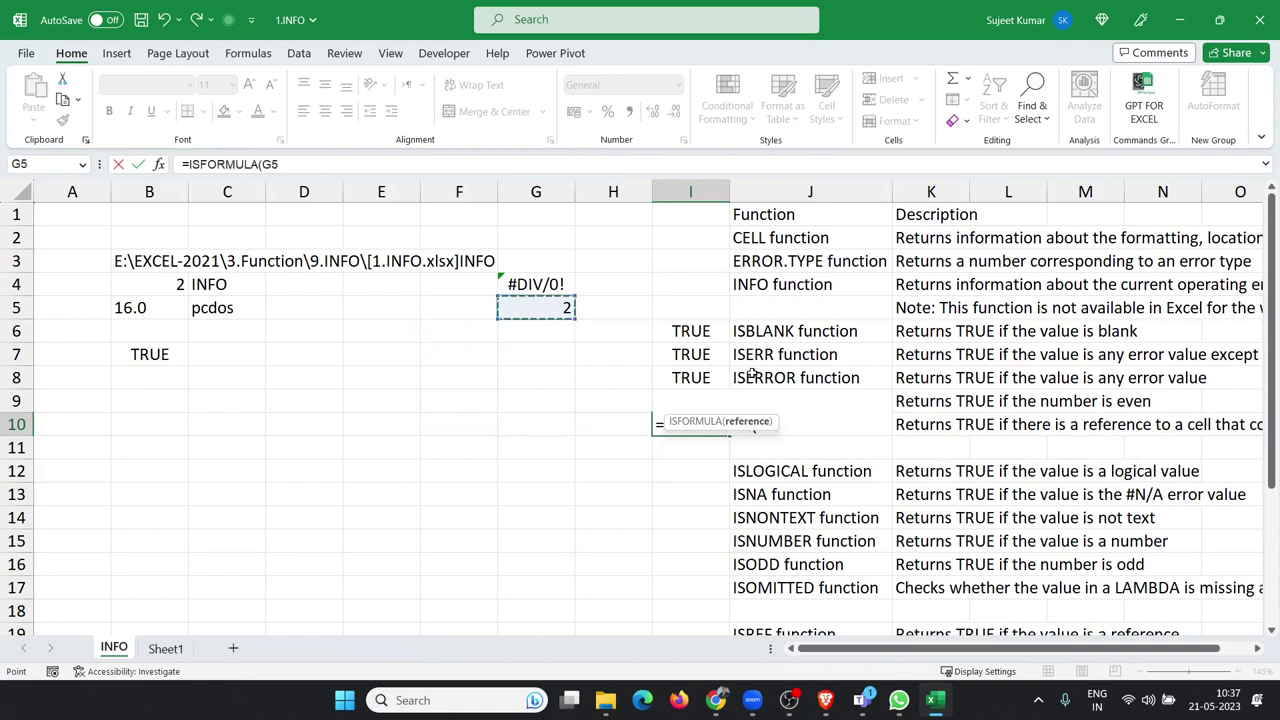
{"action": "key", "text": "Up"}
{"action": "key", "text": "Return"}
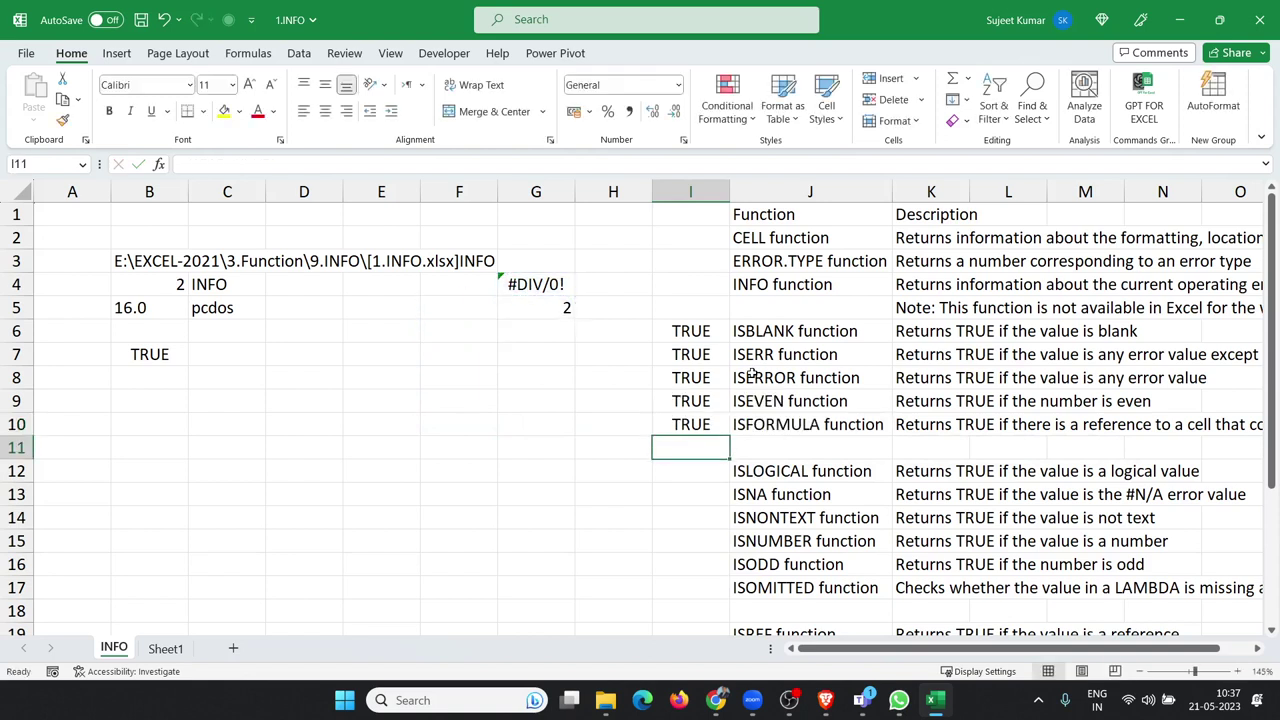
{"action": "key", "text": "Down"}
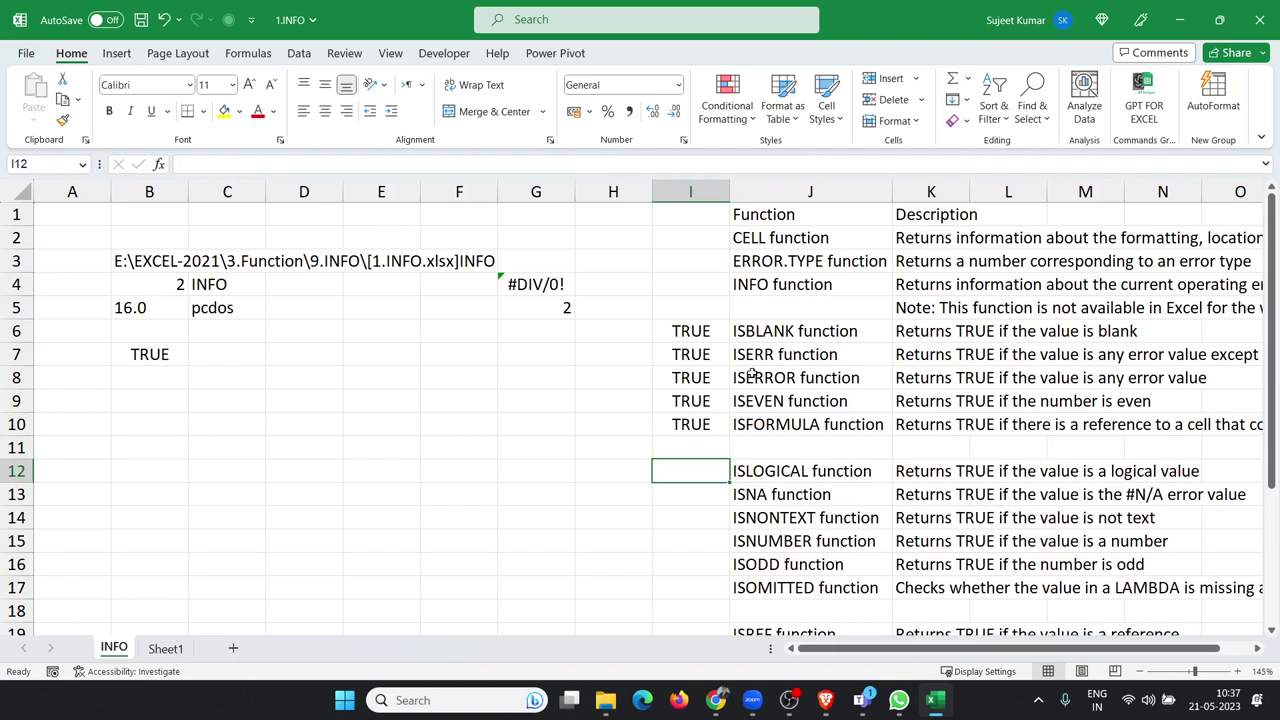
{"action": "key", "text": "Down"}
{"action": "key", "text": "Down"}
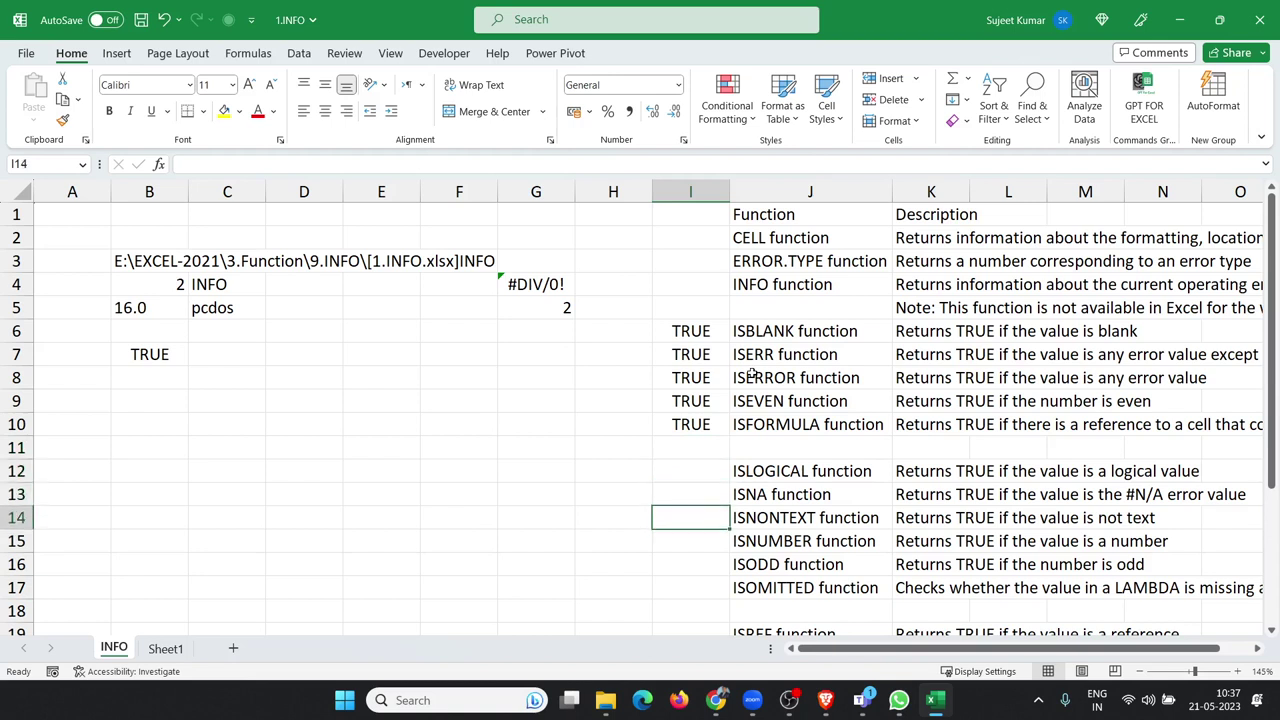
{"action": "key", "text": "Down"}
{"action": "key", "text": "Down"}
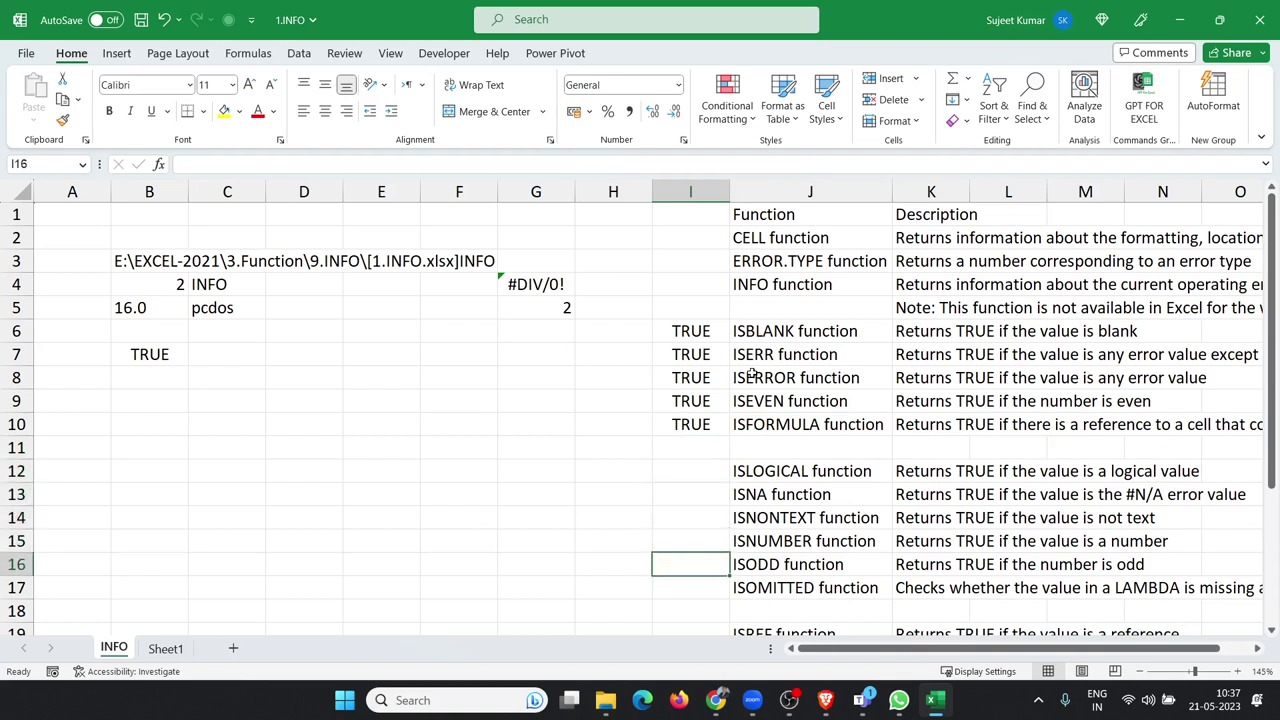
{"action": "key", "text": "Down"}
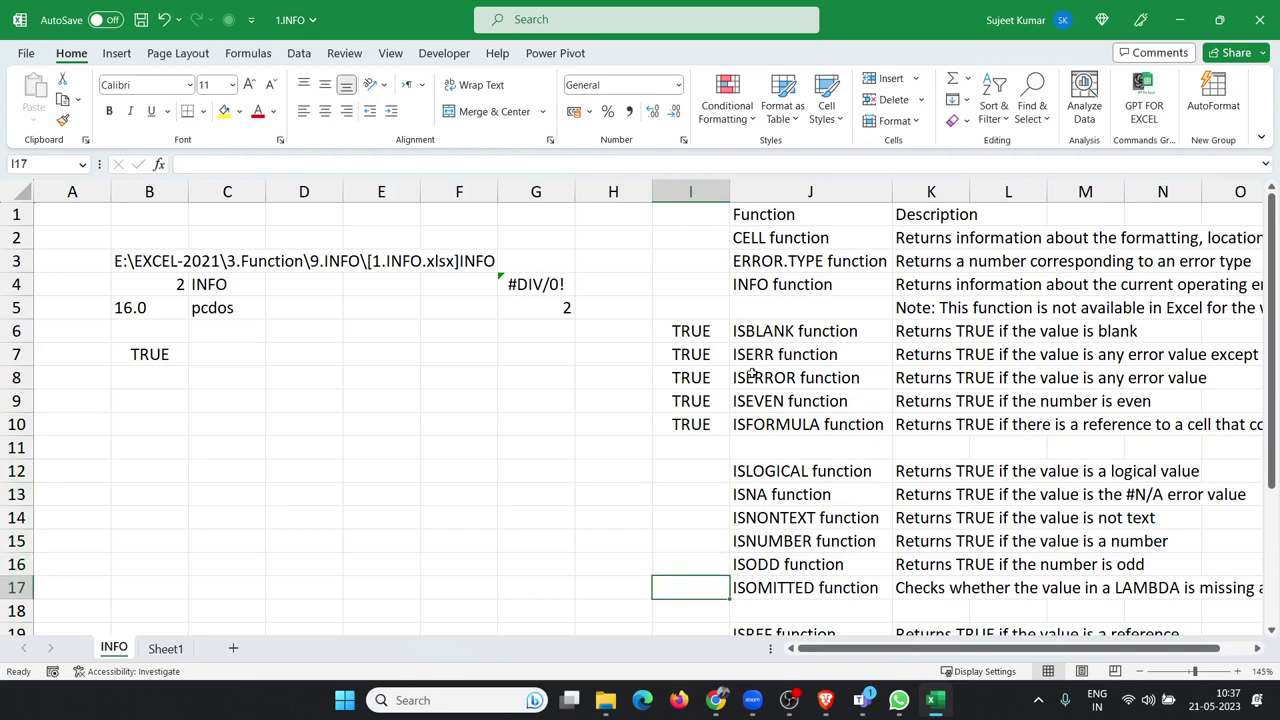
{"action": "key", "text": "Down"}
{"action": "key", "text": "Down"}
{"action": "key", "text": "Down"}
{"action": "key", "text": "Down"}
{"action": "key", "text": "Up"}
{"action": "key", "text": "Up"}
{"action": "key", "text": "Up"}
{"action": "key", "text": "Up"}
{"action": "key", "text": "Up"}
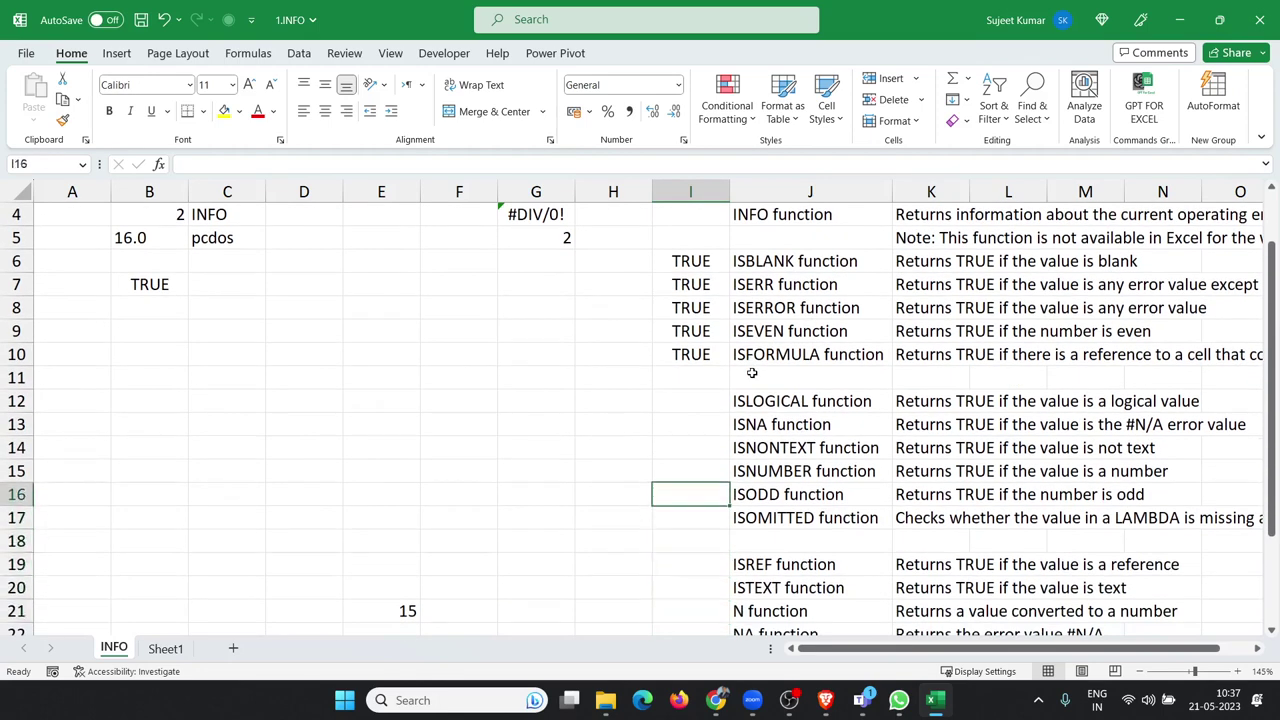
{"action": "key", "text": "Down"}
{"action": "key", "text": "Down"}
{"action": "key", "text": "Down"}
{"action": "key", "text": "Down"}
{"action": "key", "text": "Down"}
{"action": "key", "text": "Down"}
{"action": "key", "text": "Down"}
{"action": "key", "text": "Down"}
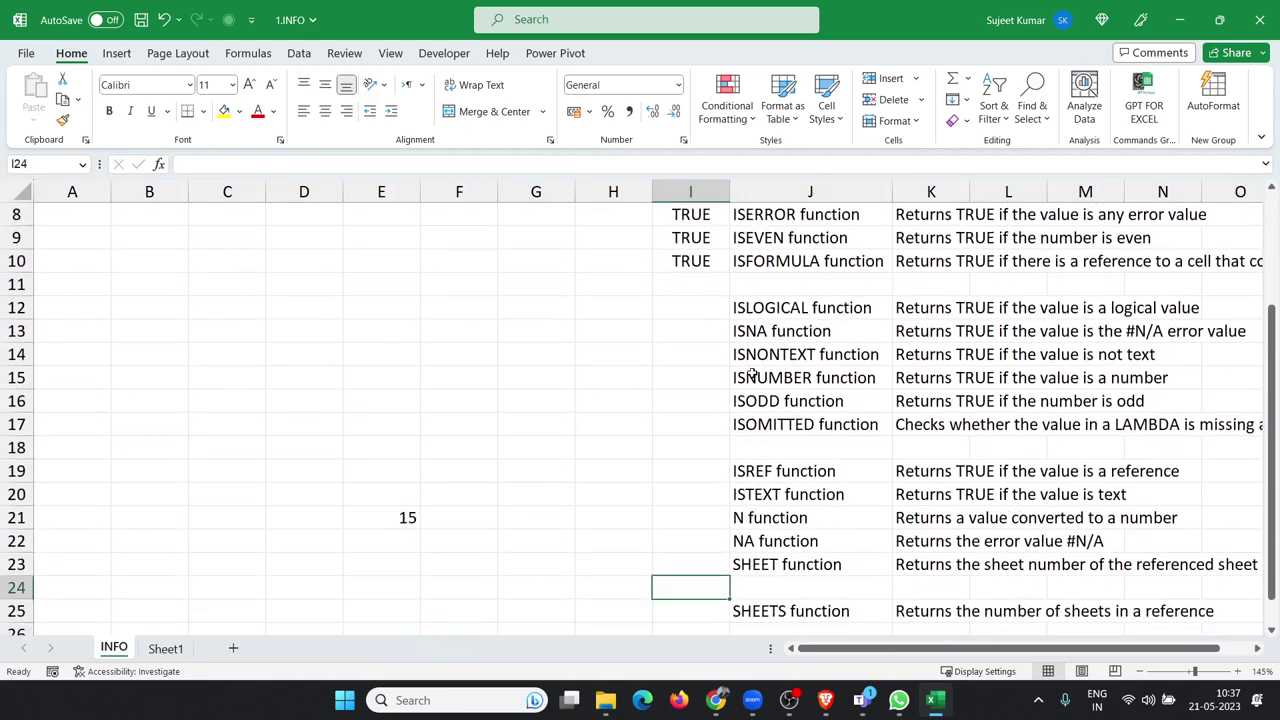
{"action": "key", "text": "Up"}
{"action": "key", "text": "Up"}
{"action": "key", "text": "Up"}
{"action": "key", "text": "Up"}
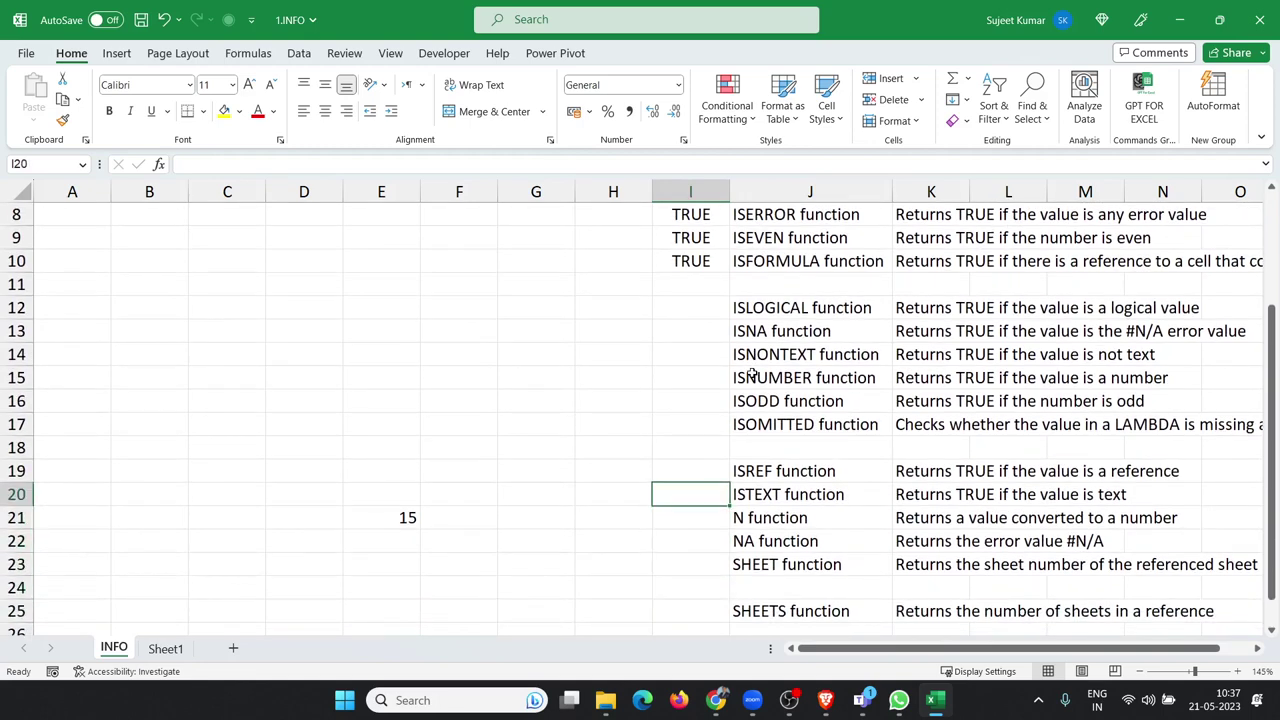
{"action": "key", "text": "Down"}
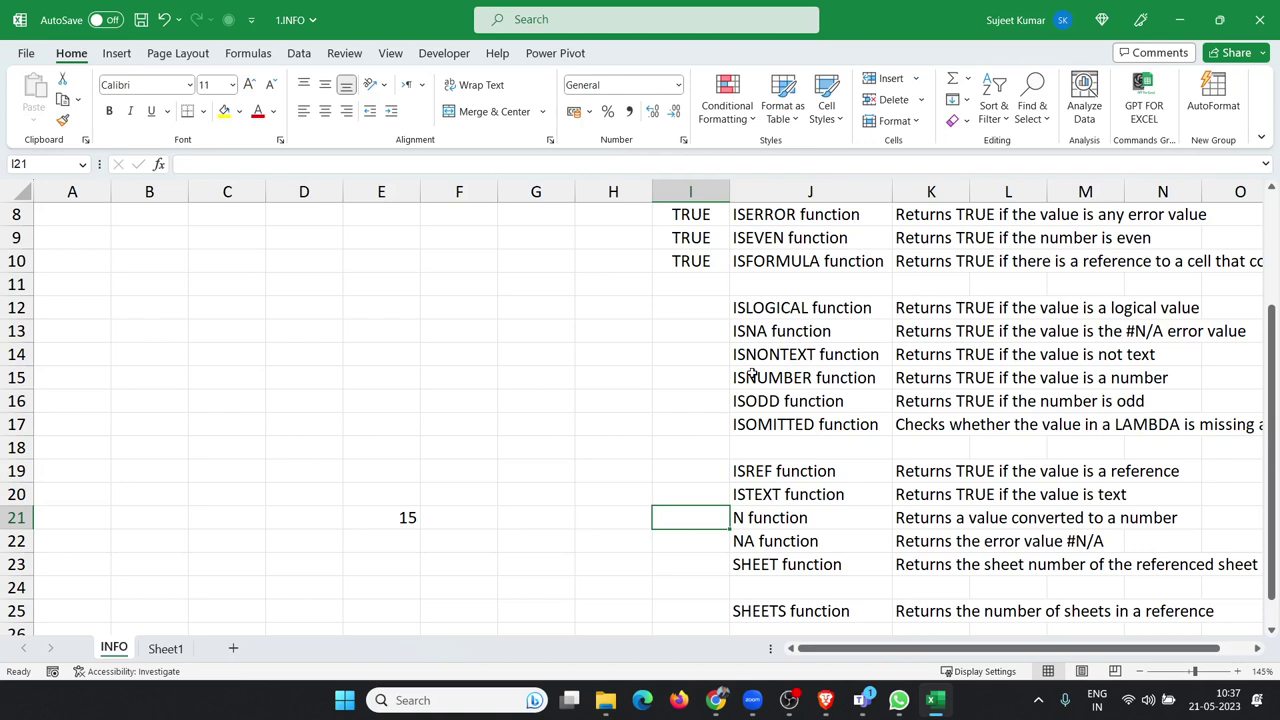
{"action": "key", "text": "Down"}
{"action": "key", "text": "Down"}
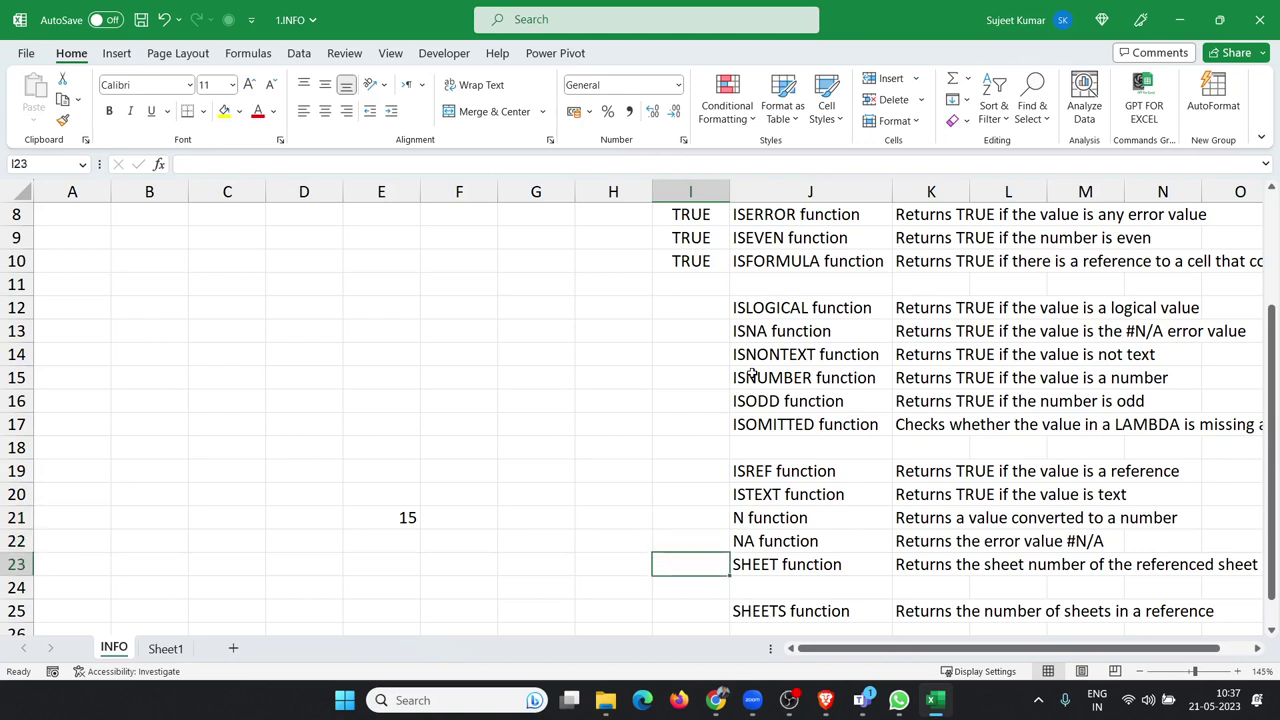
{"action": "key", "text": "Down"}
{"action": "key", "text": "Up"}
{"action": "key", "text": "Up"}
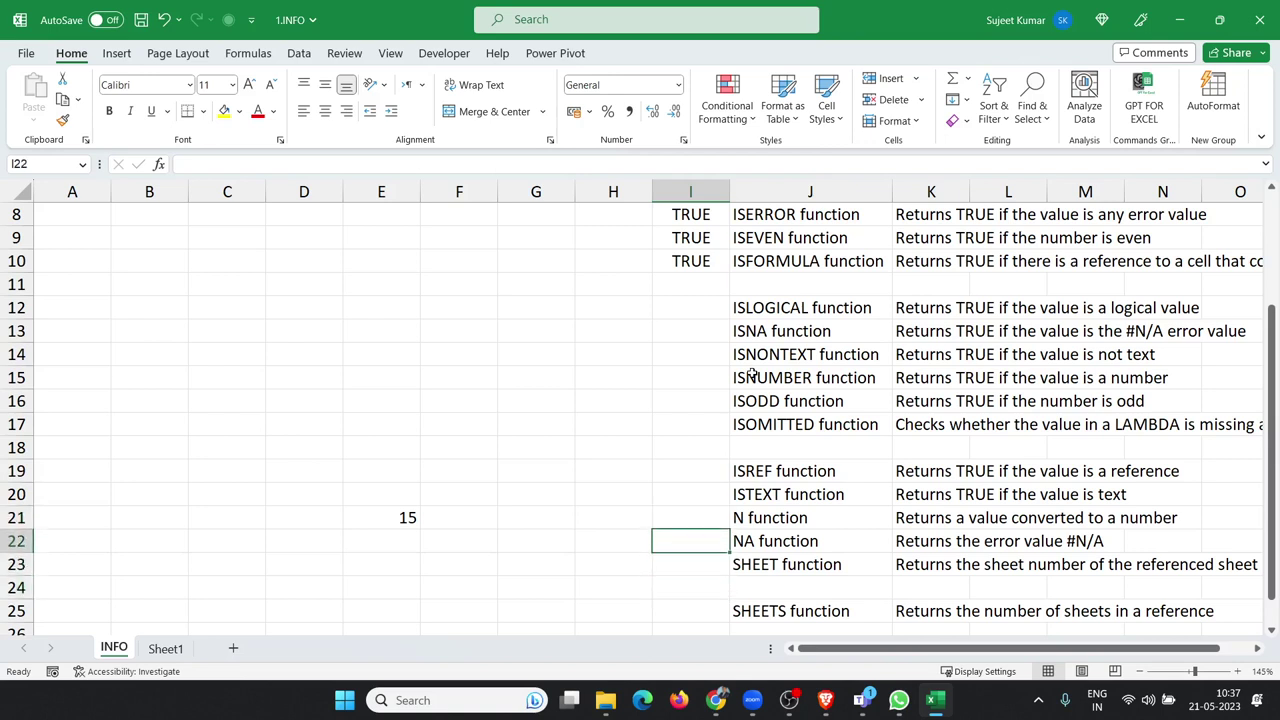
{"action": "key", "text": "Up"}
{"action": "key", "text": "Left"}
{"action": "key", "text": "Left"}
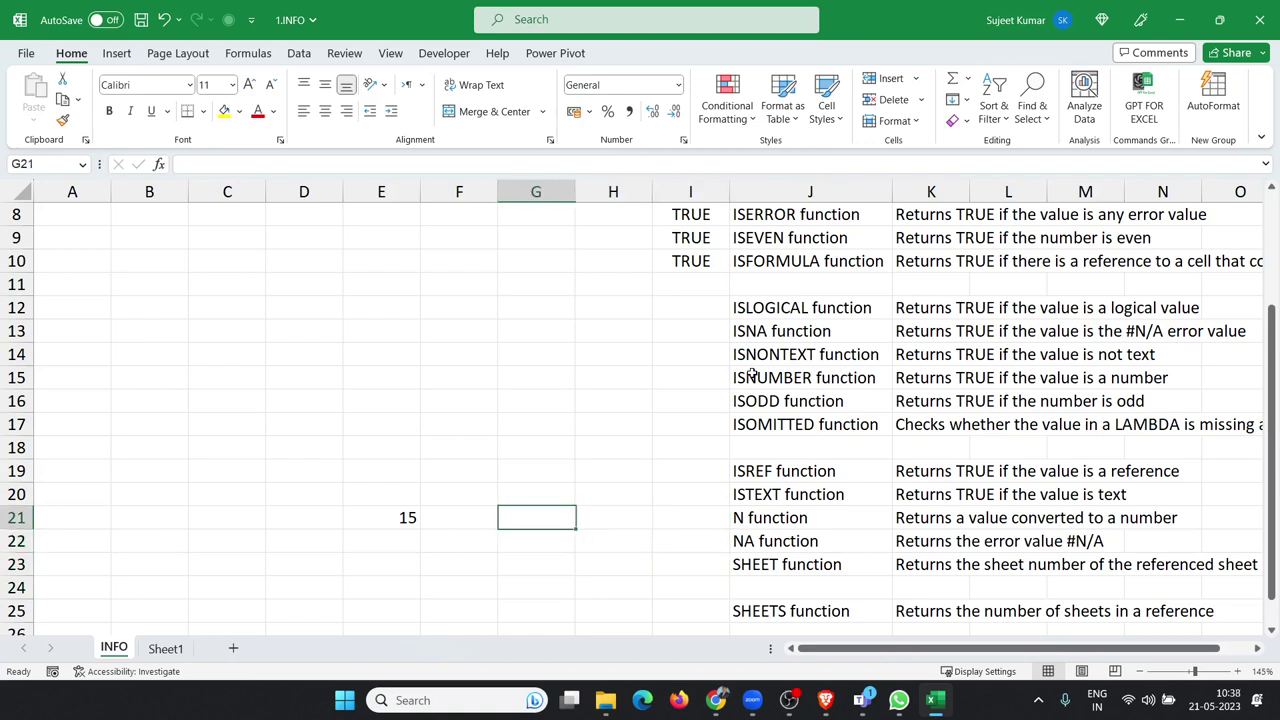
{"action": "key", "text": "Left"}
{"action": "key", "text": "Left"}
{"action": "key", "text": "Left"}
{"action": "key", "text": "Left"}
{"action": "key", "text": "Left"}
{"action": "key", "text": "Up"}
{"action": "key", "text": "Up"}
{"action": "key", "text": "Up"}
{"action": "key", "text": "Up"}
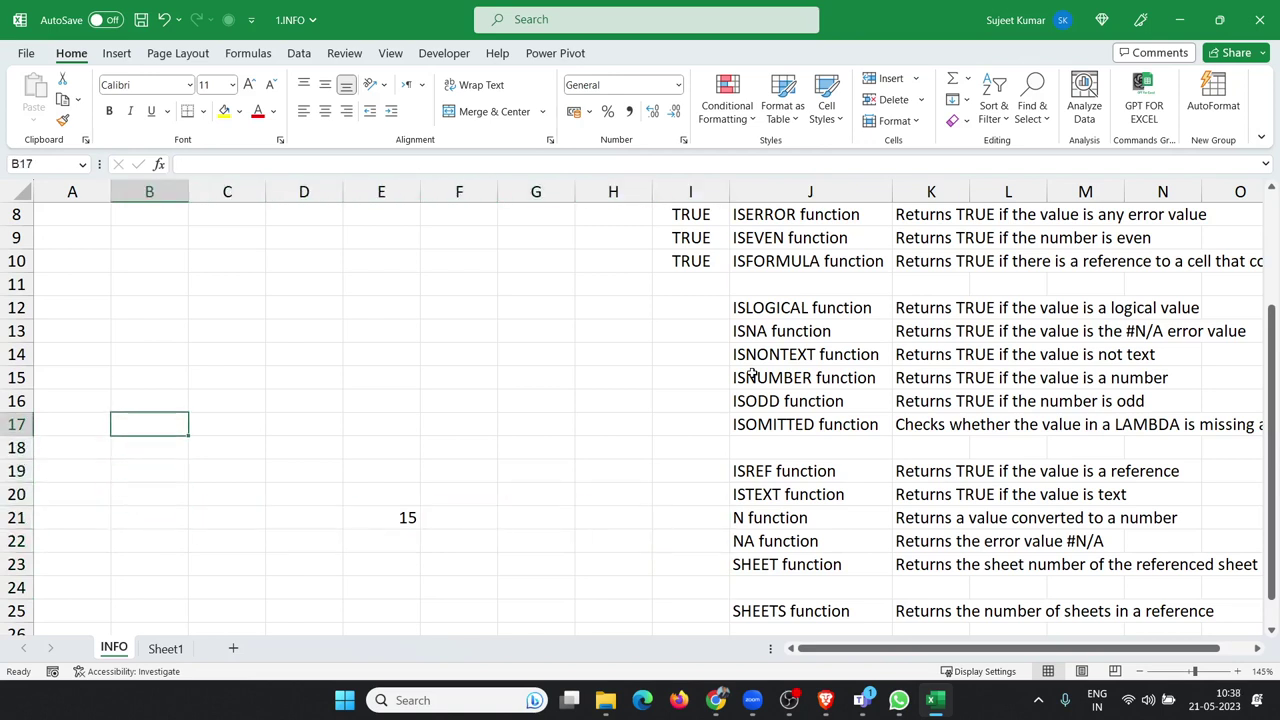
Step: Type the sample values 5, 5, 33, H and 15 into B17:B21
{"action": "type", "text": "5"}
{"action": "key", "text": "Return"}
{"action": "type", "text": "5"}
{"action": "key", "text": "Return"}
{"action": "type", "text": "33"}
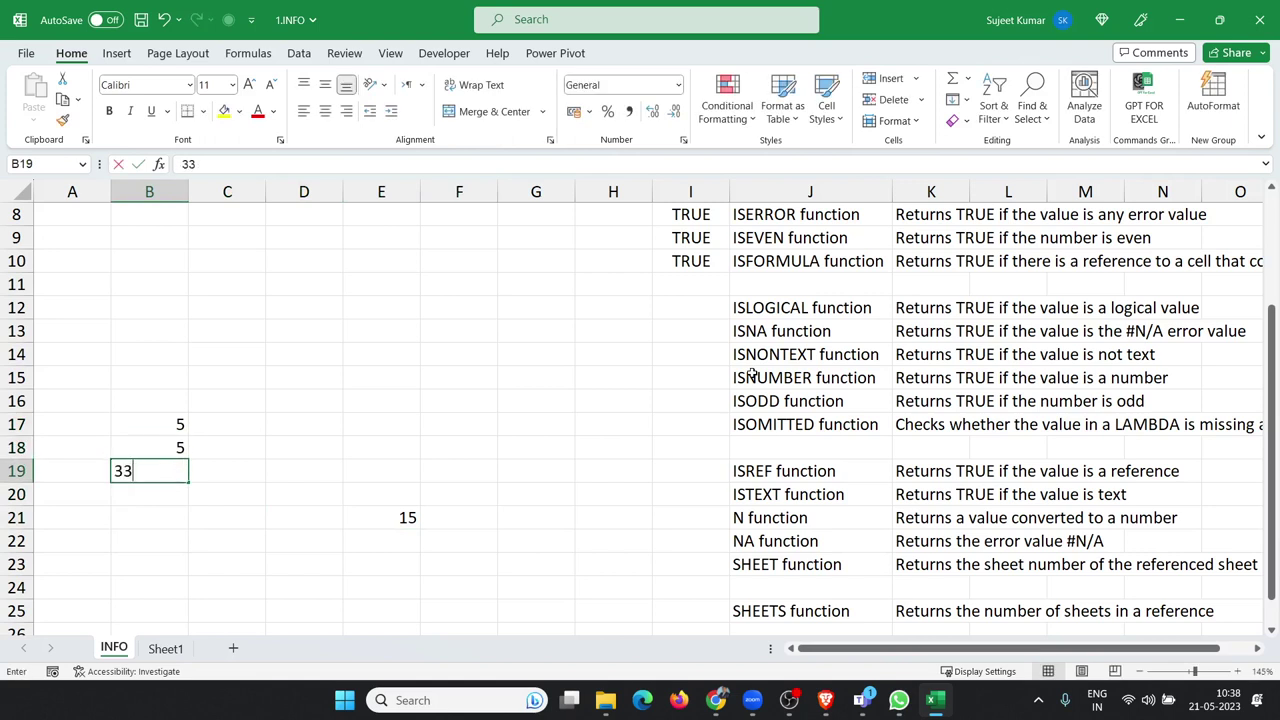
{"action": "key", "text": "Return"}
{"action": "type", "text": "H"}
{"action": "key", "text": "Return"}
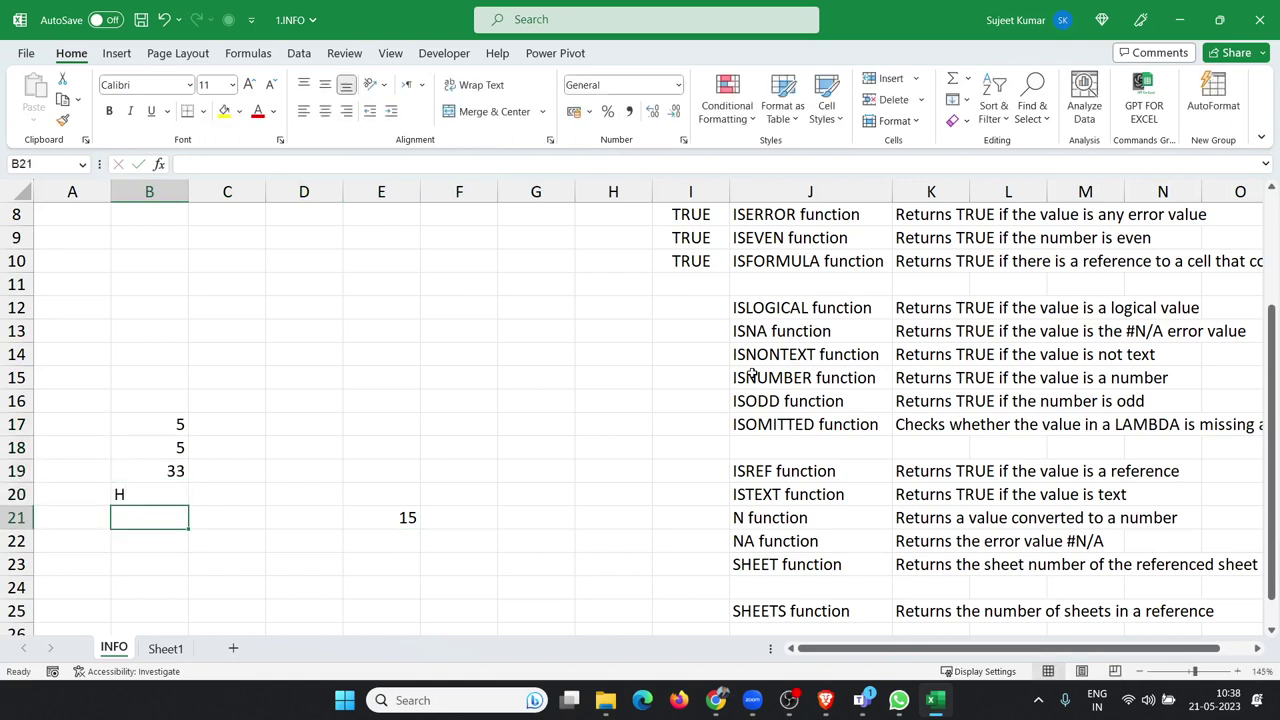
{"action": "type", "text": "15"}
{"action": "key", "text": "ctrl+Return"}
Step: Enter =N(B17) in C17 and fill it down to C22 with Ctrl+D
{"action": "key", "text": "Up"}
{"action": "key", "text": "Up"}
{"action": "key", "text": "Up"}
{"action": "key", "text": "Up"}
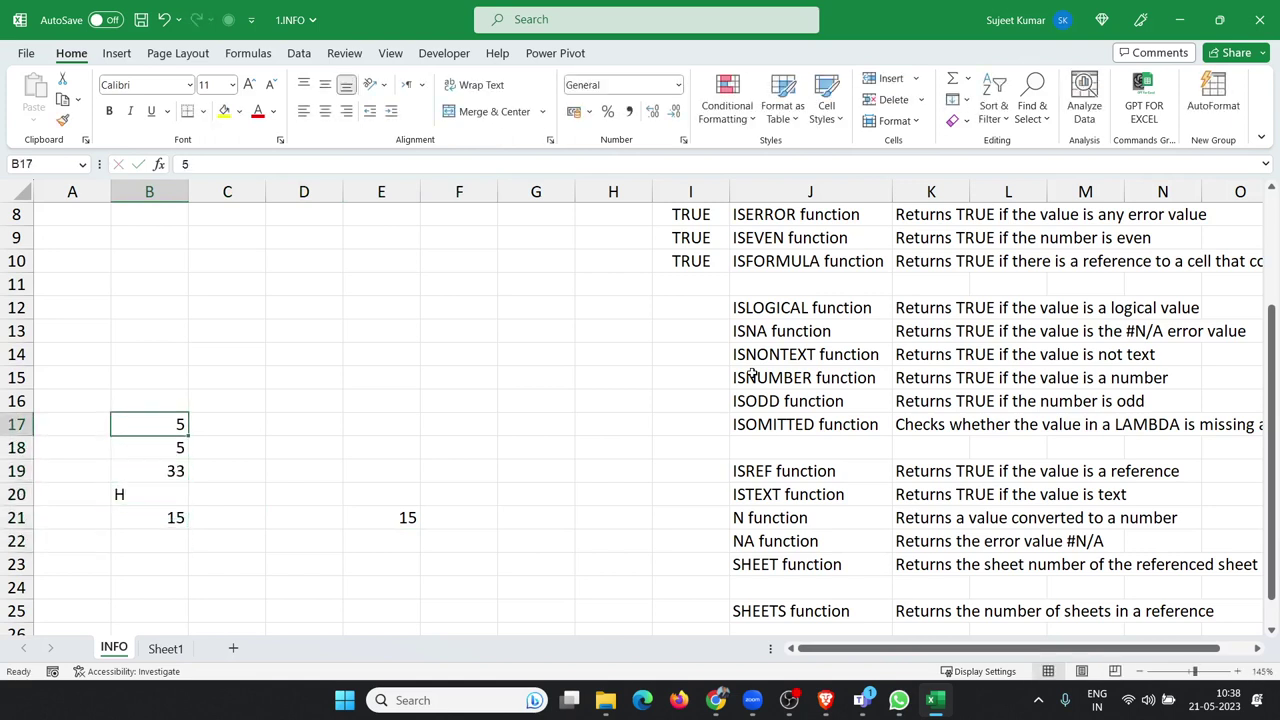
{"action": "key", "text": "Right"}
{"action": "type", "text": "=N("}
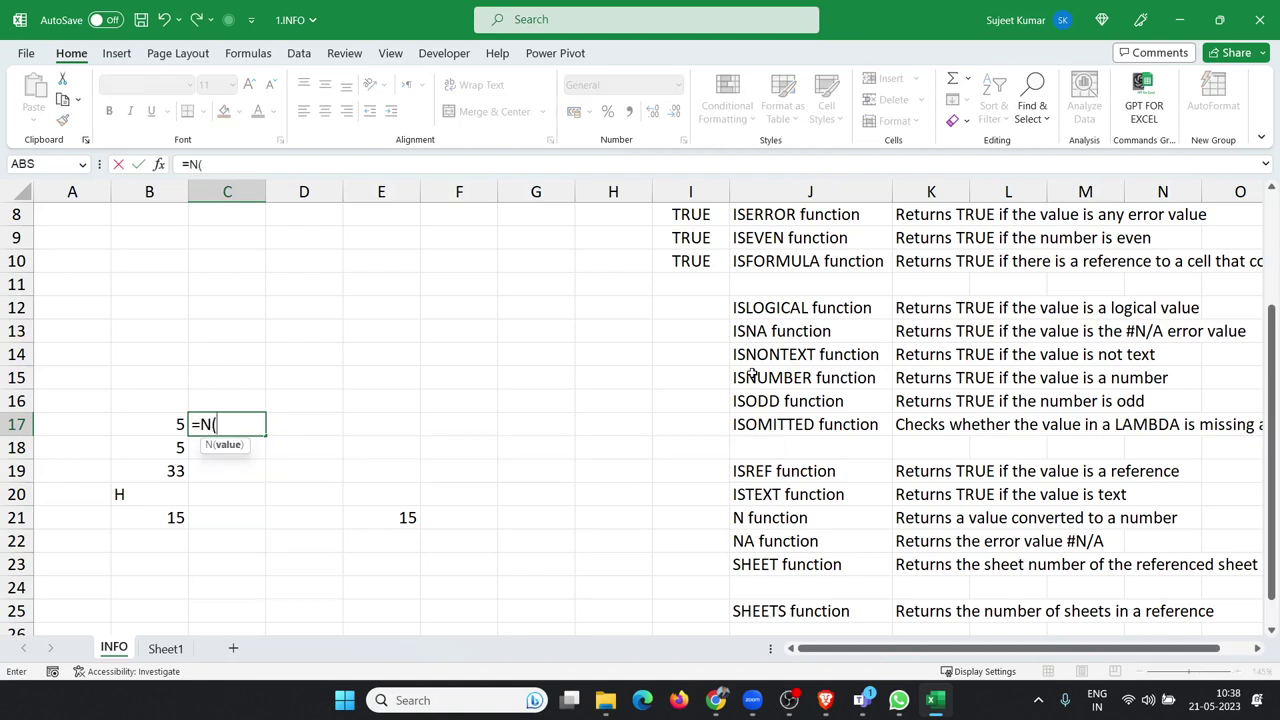
{"action": "key", "text": "Left"}
{"action": "key", "text": "ctrl+Return"}
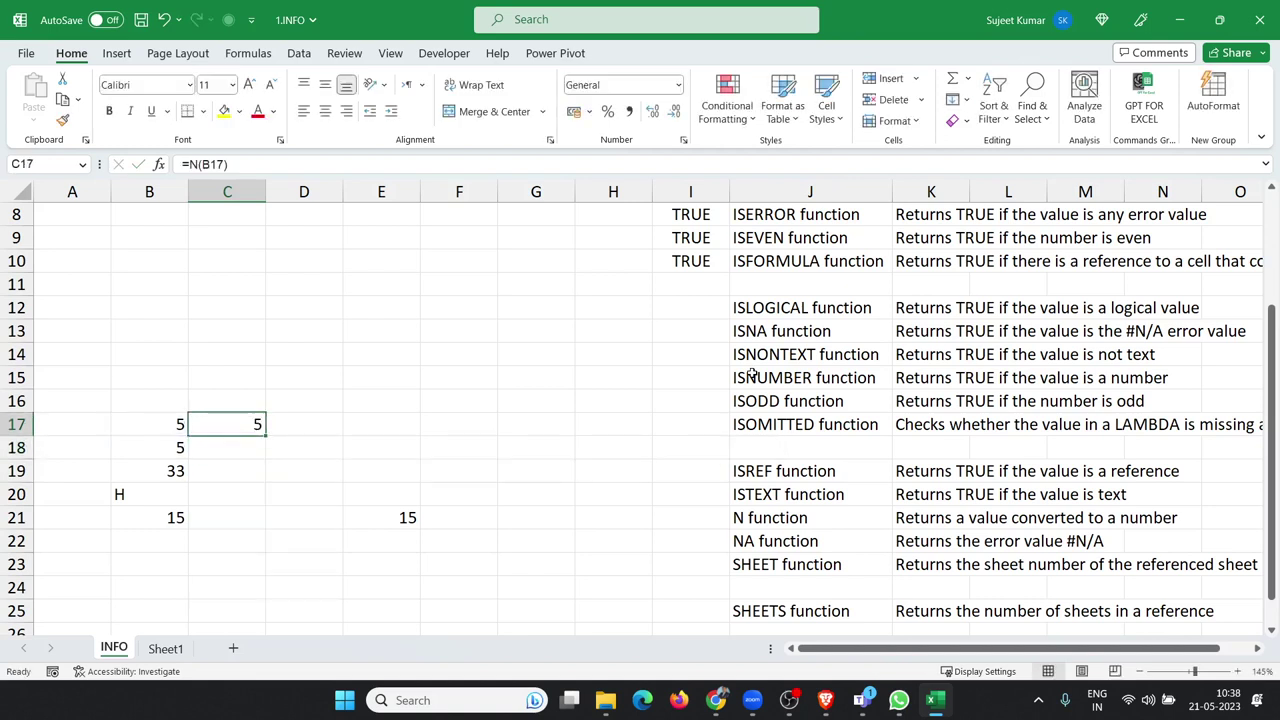
{"action": "key", "text": "shift+Down"}
{"action": "key", "text": "shift+Down"}
{"action": "key", "text": "shift+Down"}
{"action": "key", "text": "shift+Down"}
{"action": "key", "text": "shift+Down"}
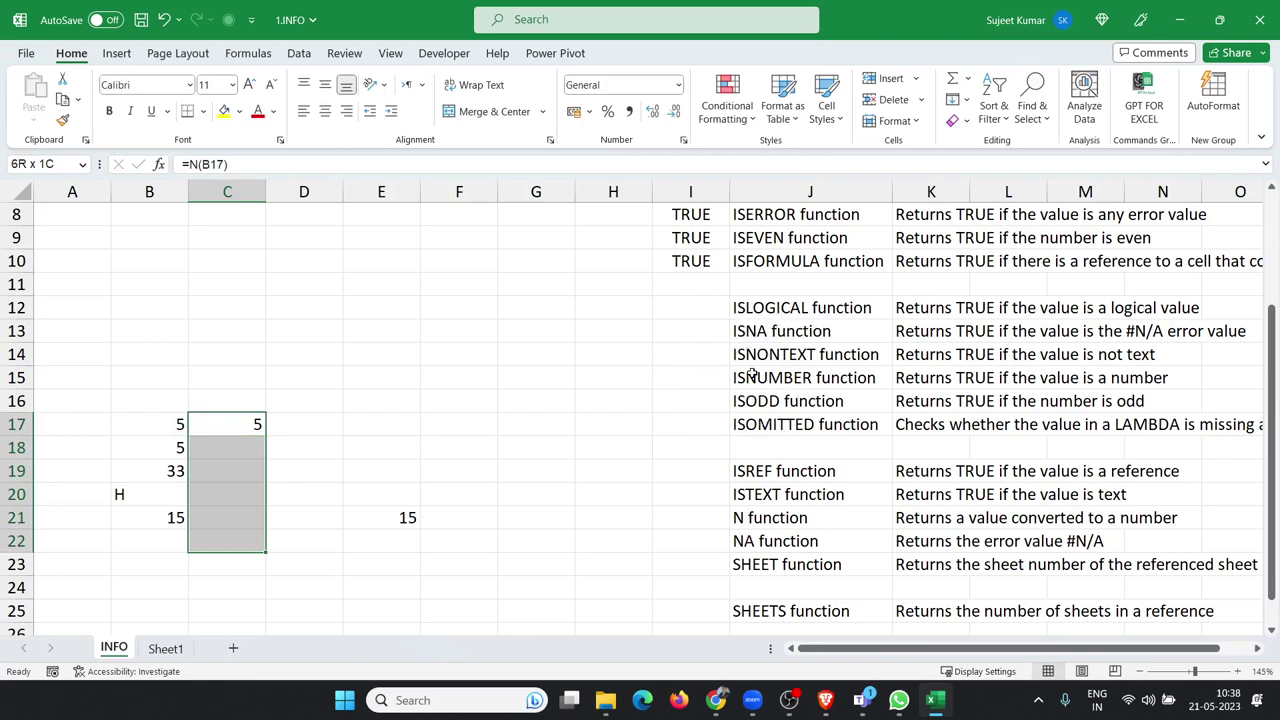
{"action": "key", "text": "ctrl+d"}
{"action": "key", "text": "Down"}
{"action": "key", "text": "Up"}
{"action": "key", "text": "Down"}
{"action": "key", "text": "Down"}
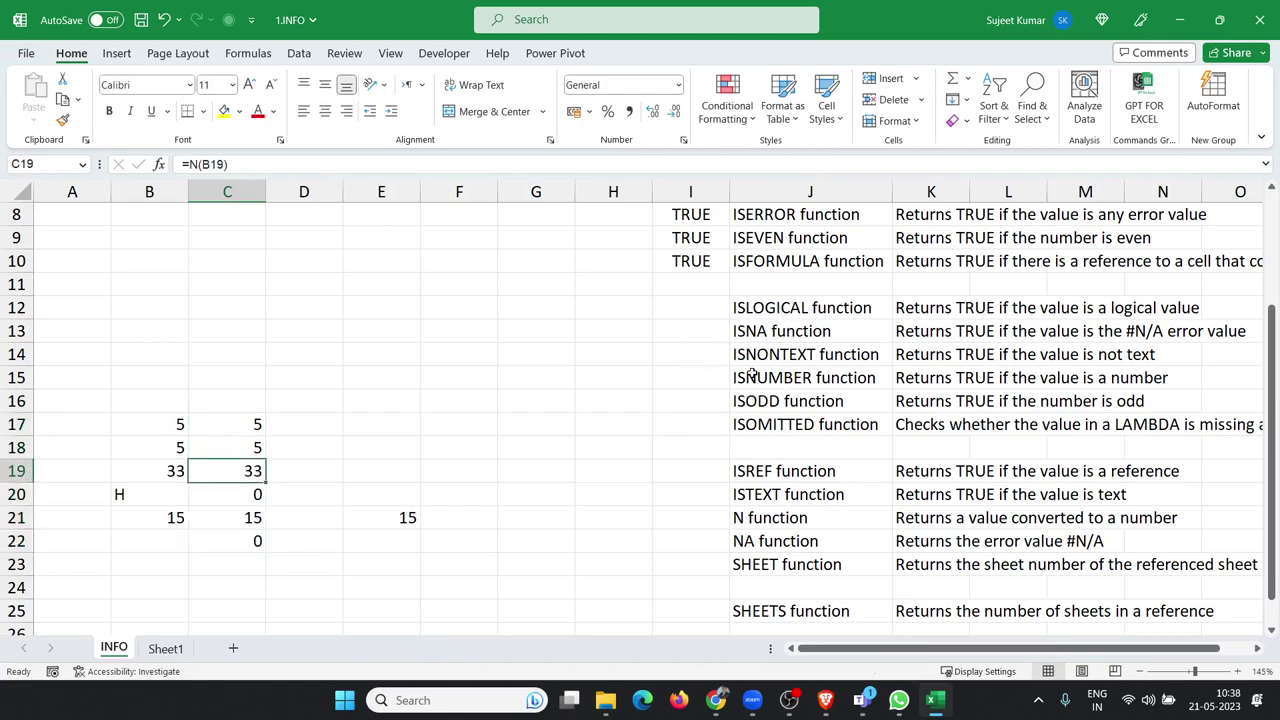
{"action": "key", "text": "Down"}
{"action": "key", "text": "Down"}
{"action": "key", "text": "Up"}
{"action": "key", "text": "Left"}
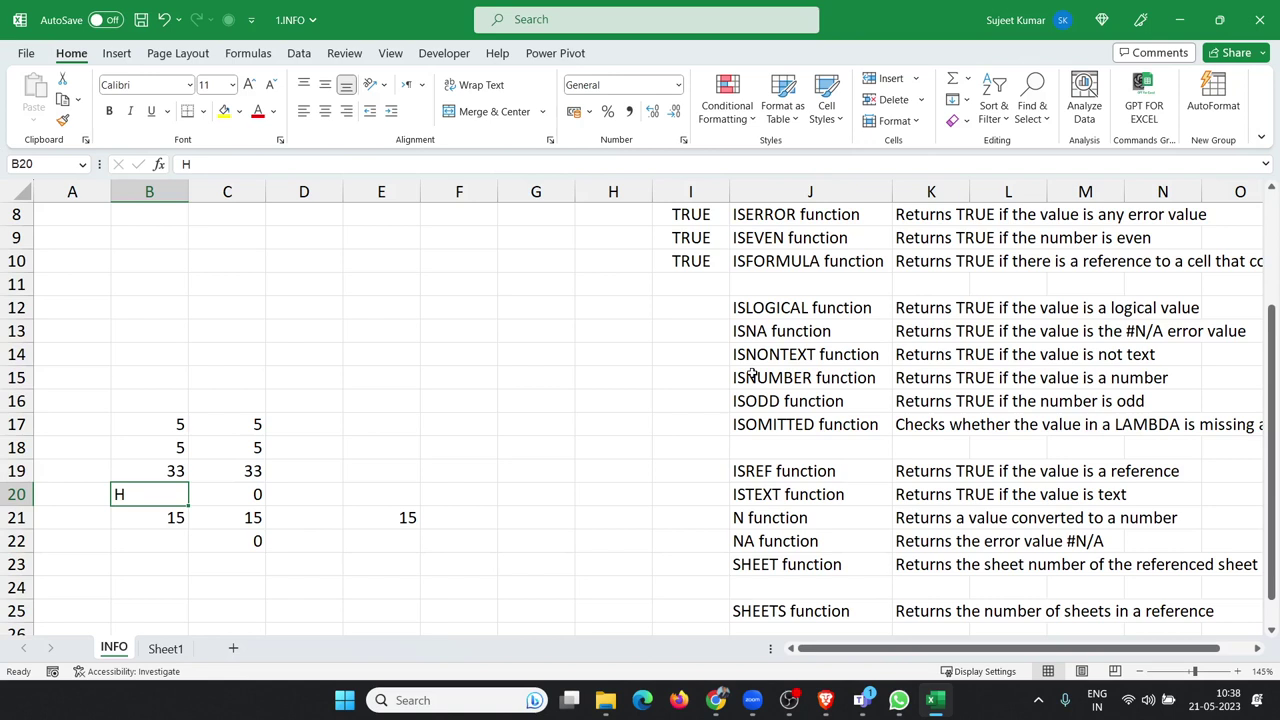
{"action": "left_click", "coordinate": [557, 384]}
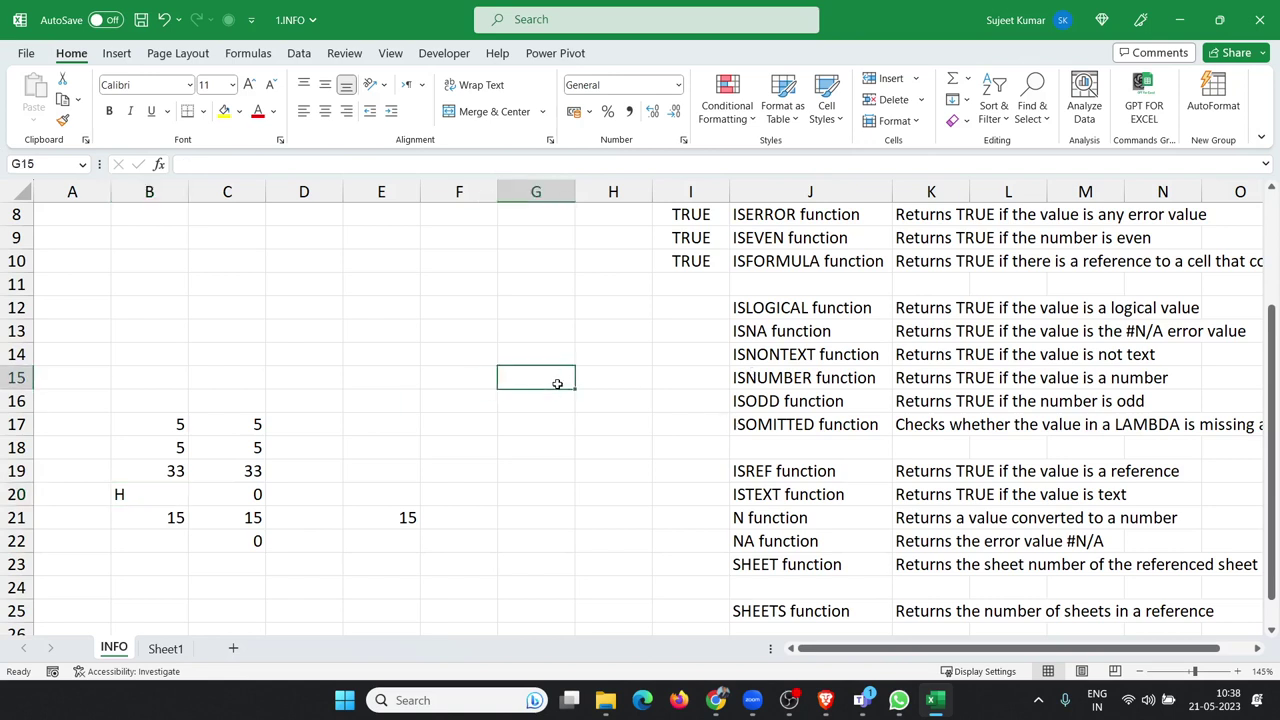